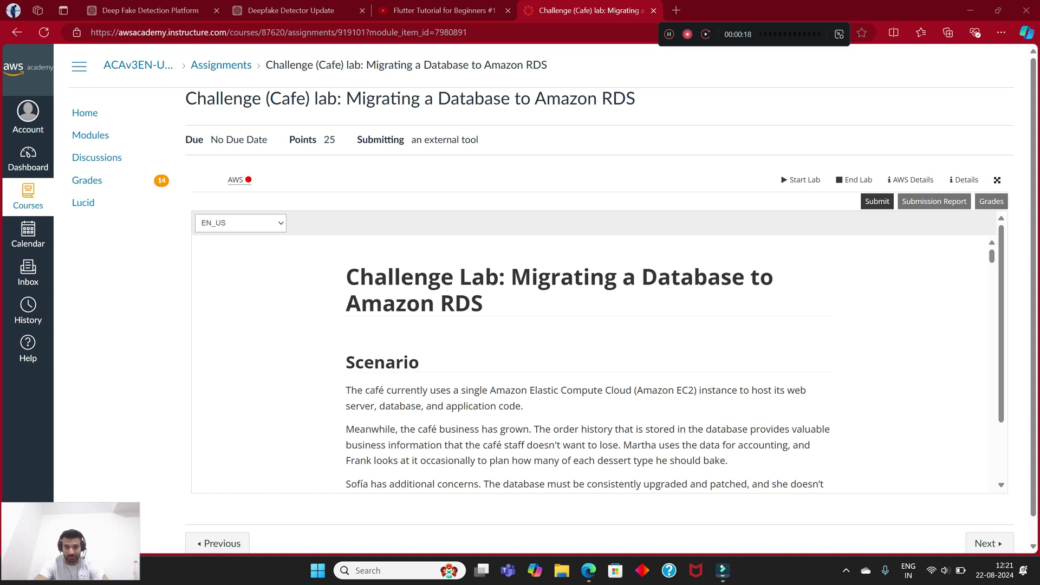
Step: Read through the challenge lab instructions in AWS Academy before starting
scroll(591, 362, "down", 2)
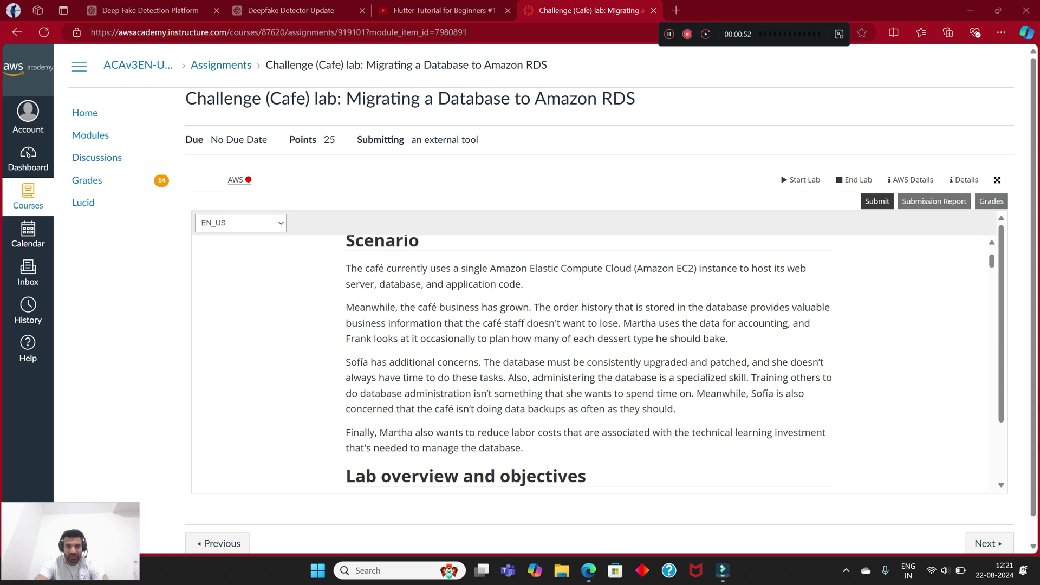
scroll(588, 363, "down", 2)
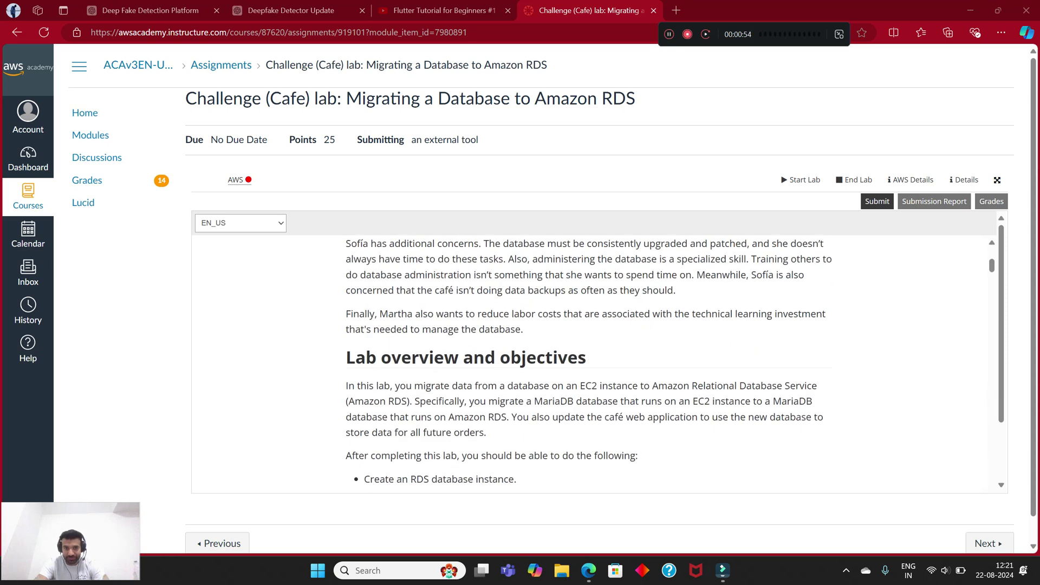
scroll(588, 362, "up", 1)
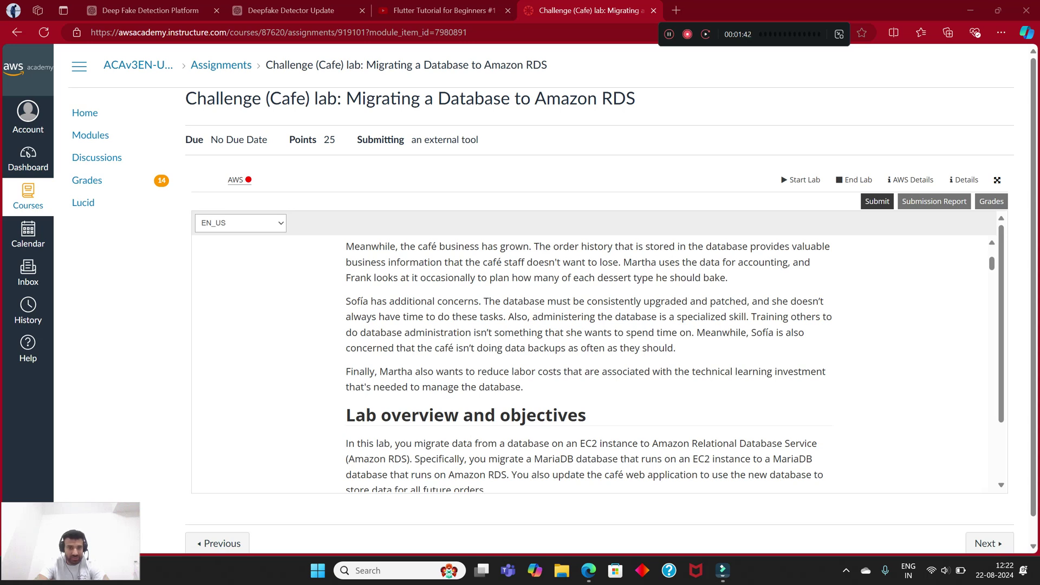
scroll(588, 364, "down", 3)
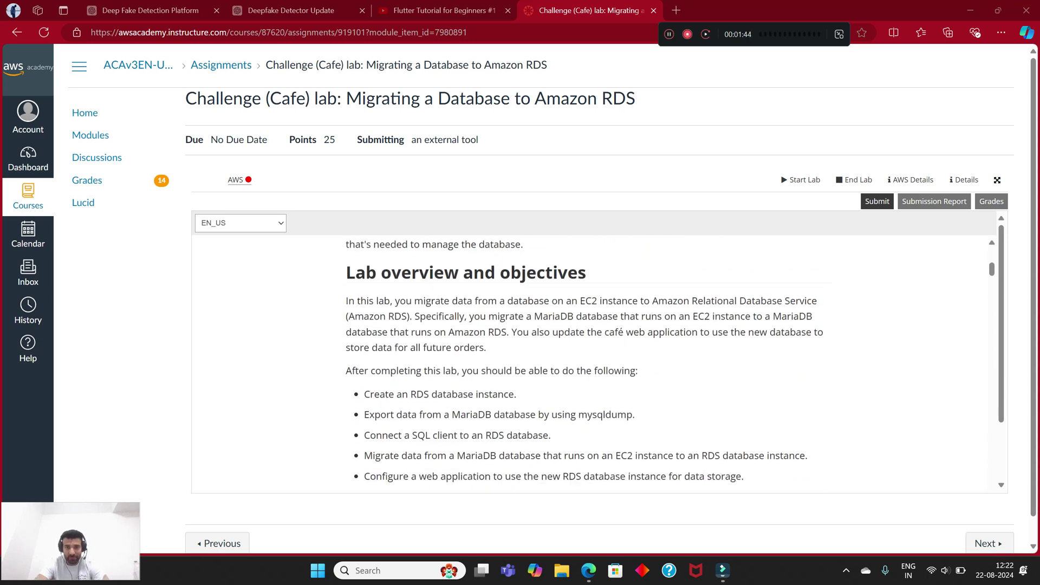
scroll(585, 364, "up", 1)
scroll(585, 364, "down", 1)
scroll(585, 364, "up", 1)
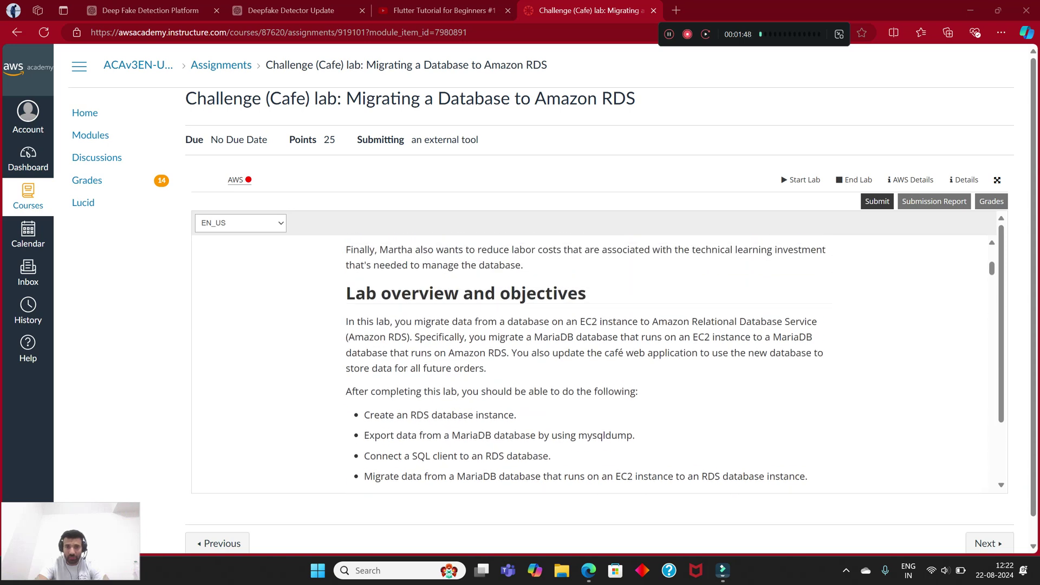
scroll(585, 364, "down", 1)
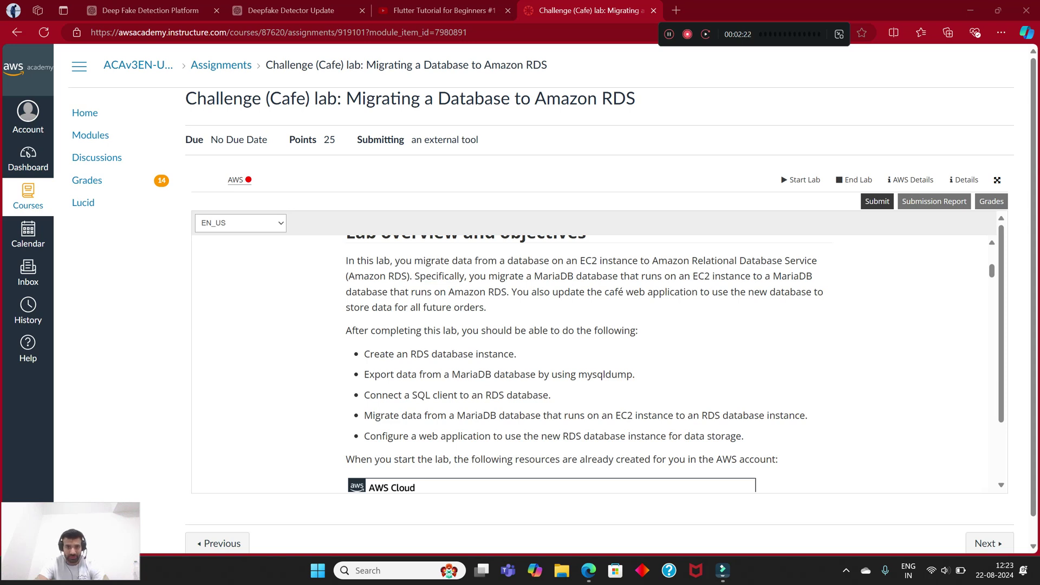
scroll(590, 363, "down", 2)
scroll(590, 363, "up", 1)
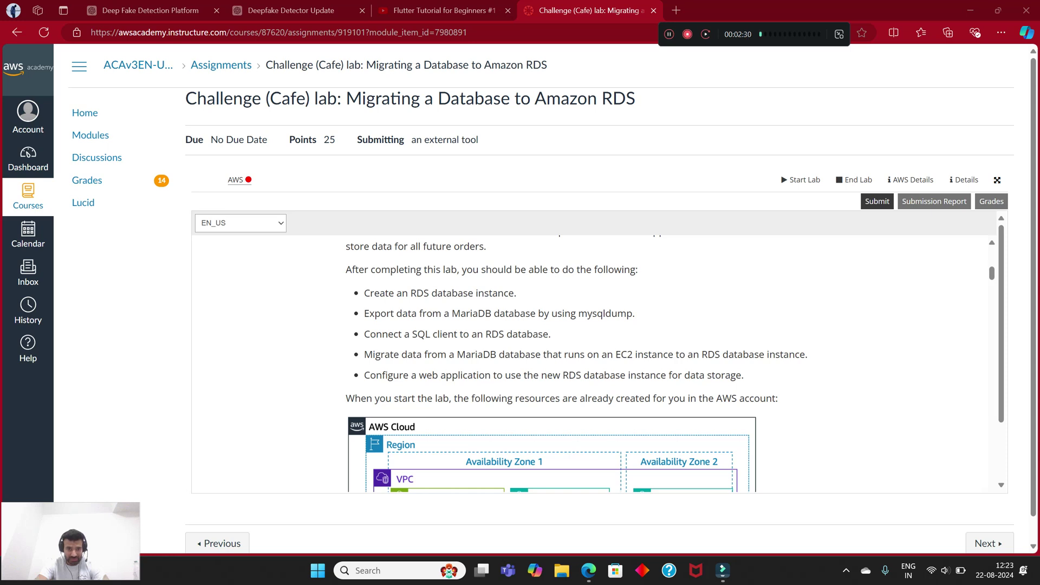
scroll(591, 363, "up", 4)
scroll(588, 367, "up", 1)
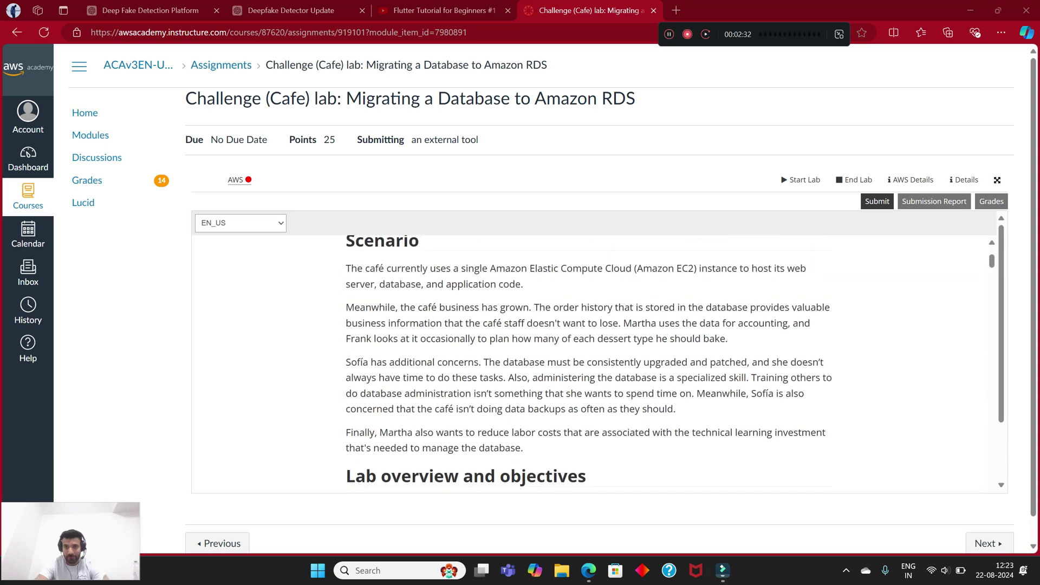
scroll(588, 363, "down", 1)
scroll(588, 362, "down", 5)
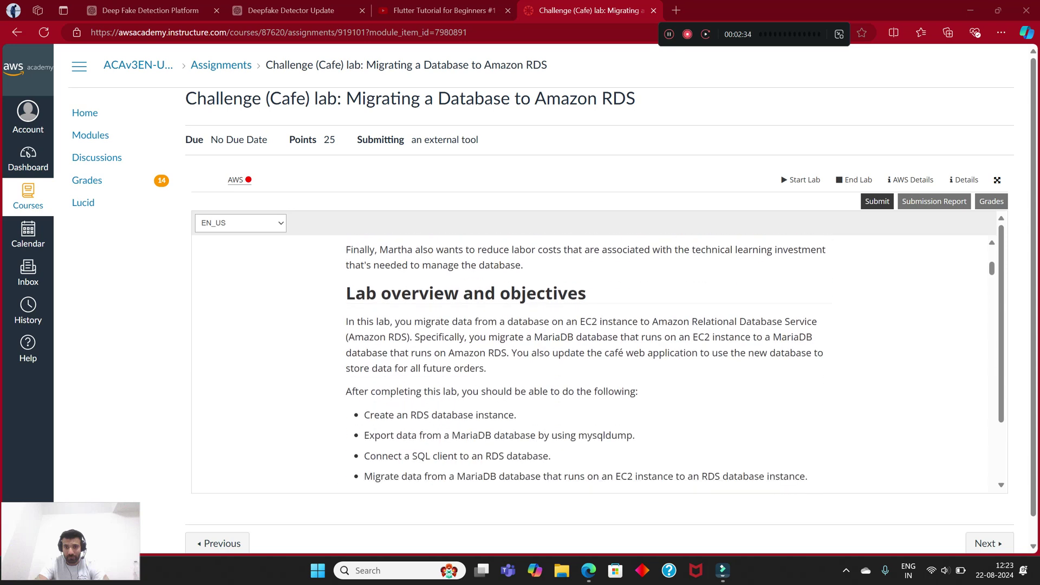
scroll(588, 363, "up", 2)
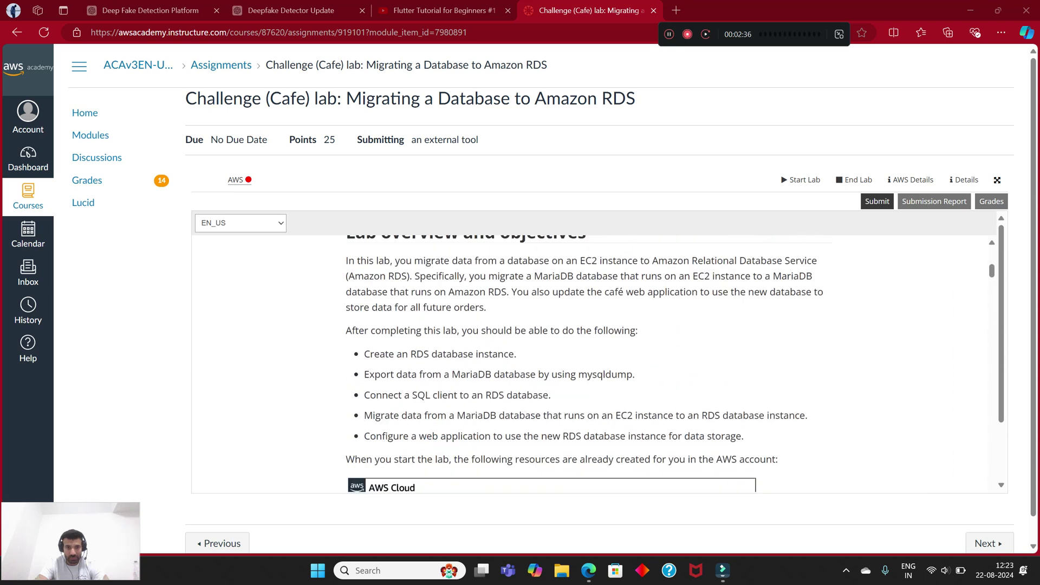
scroll(588, 363, "down", 1)
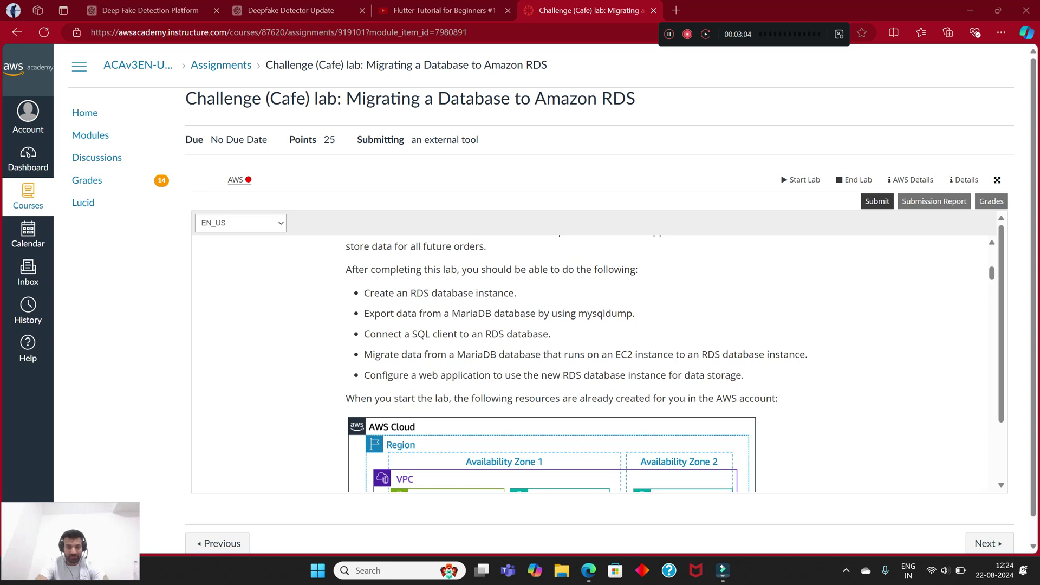
scroll(593, 362, "down", 3)
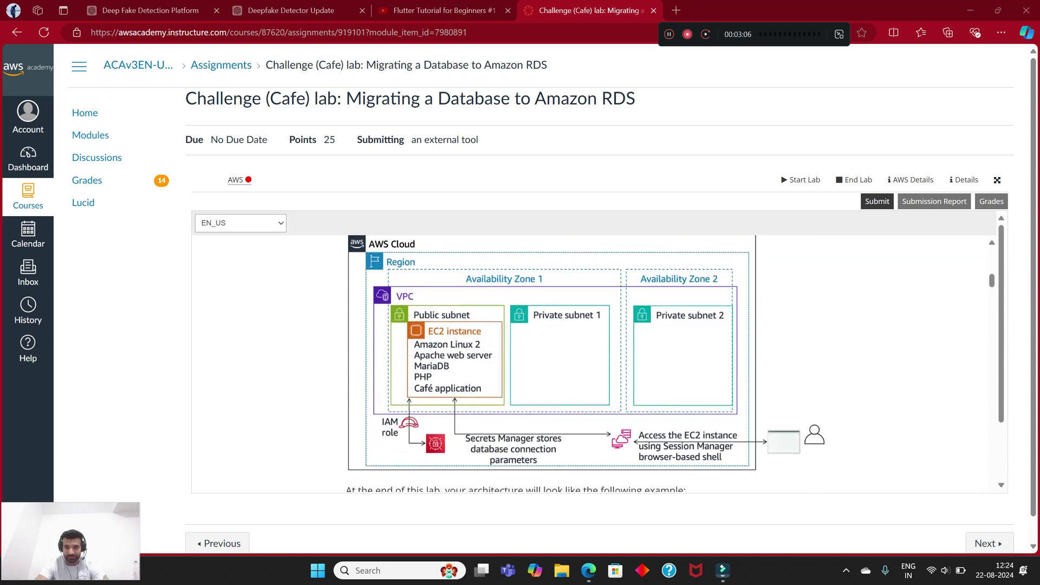
scroll(593, 363, "up", 1)
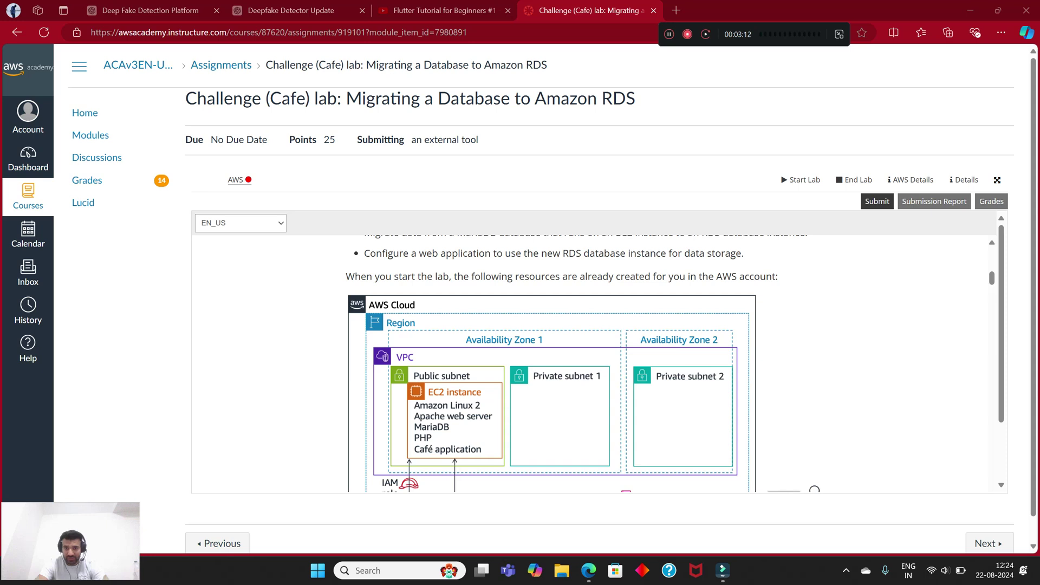
scroll(593, 363, "down", 1)
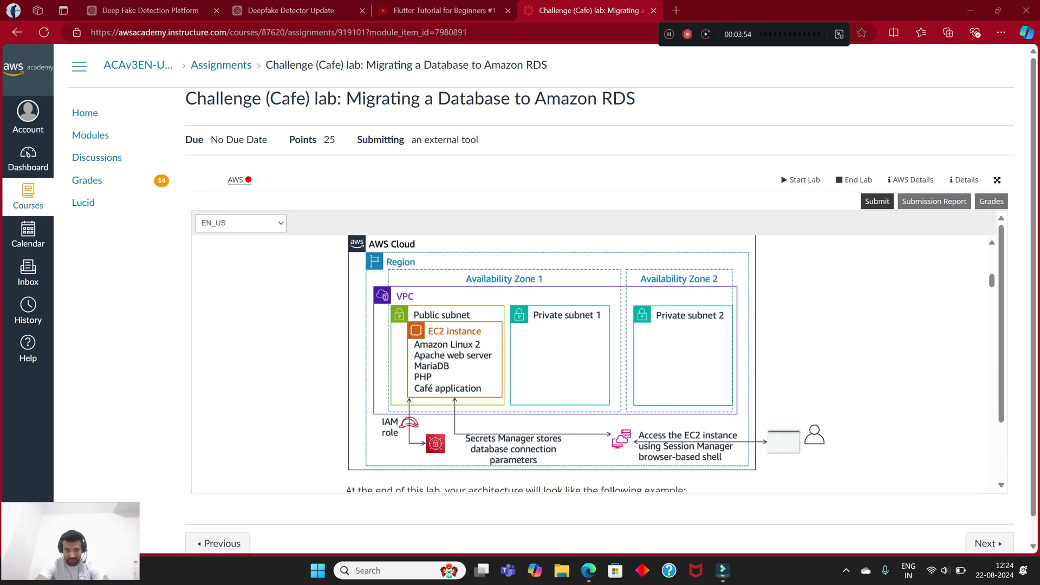
scroll(596, 362, "down", 2)
scroll(595, 362, "down", 3)
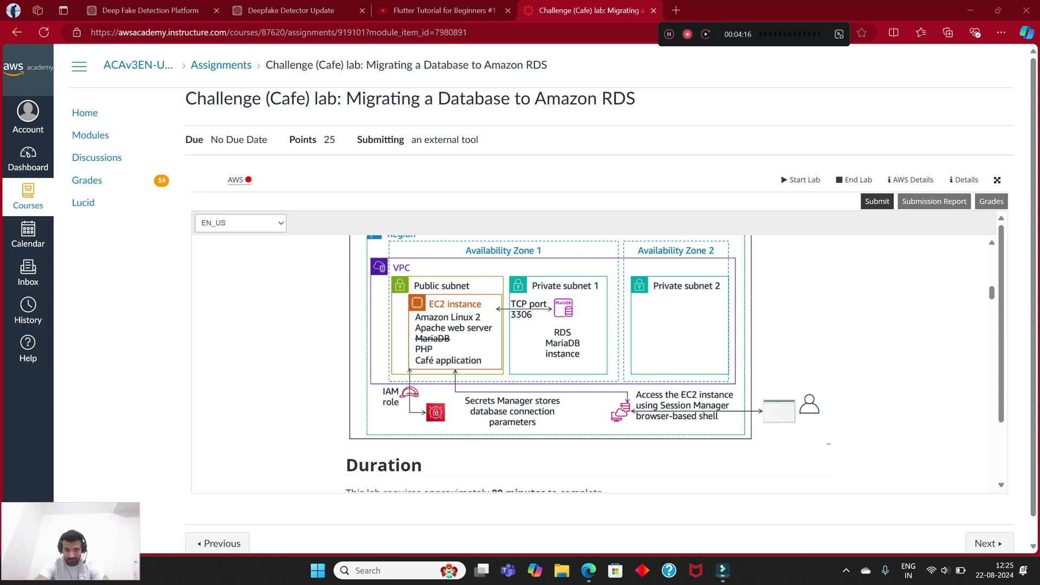
scroll(582, 363, "up", 1)
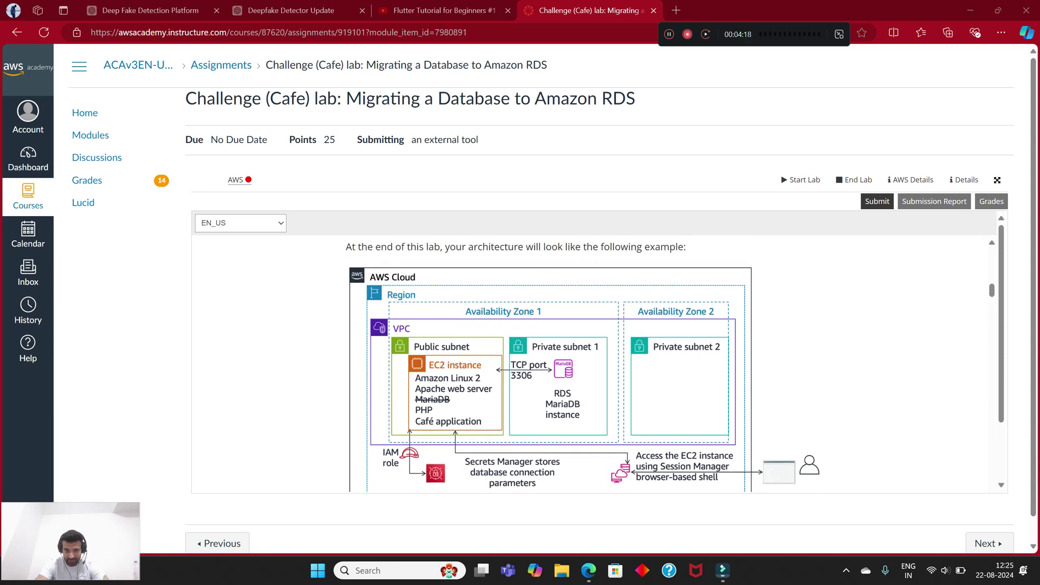
scroll(593, 363, "down", 2)
scroll(590, 363, "down", 15)
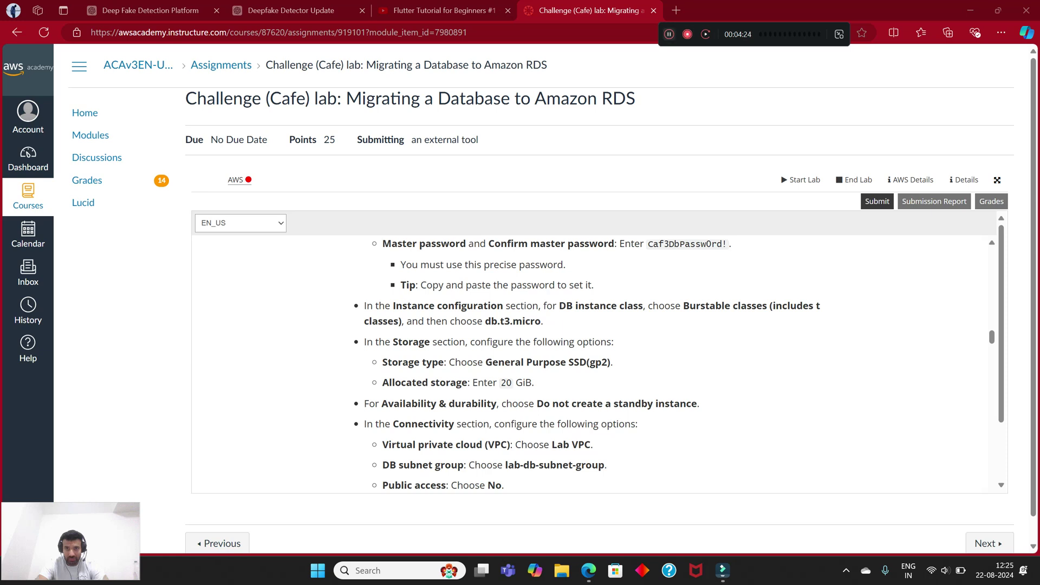
Step: Start the lab environment and wait for it to become ready
left_click(800, 180)
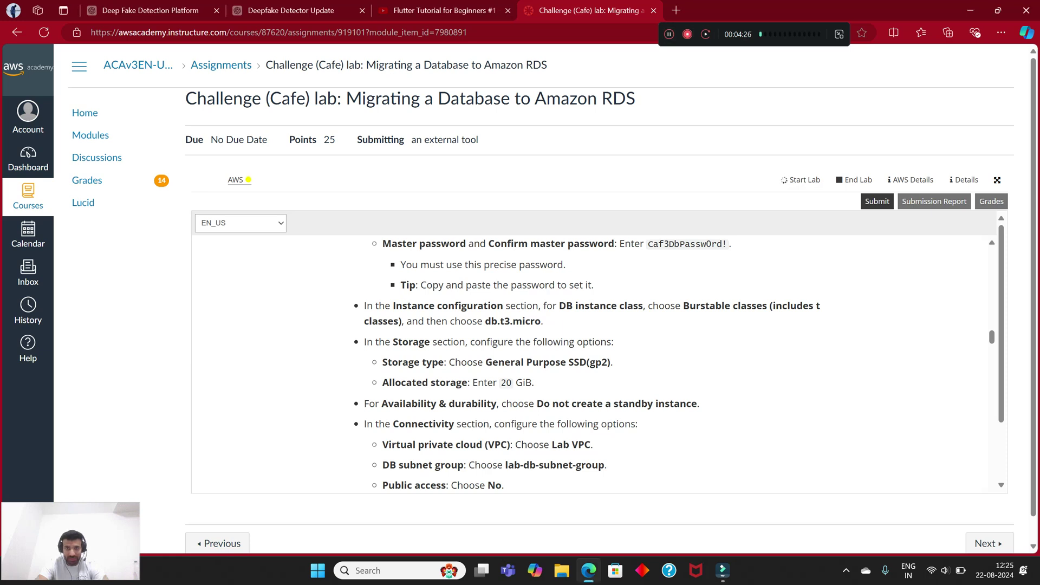
scroll(589, 363, "down", 10)
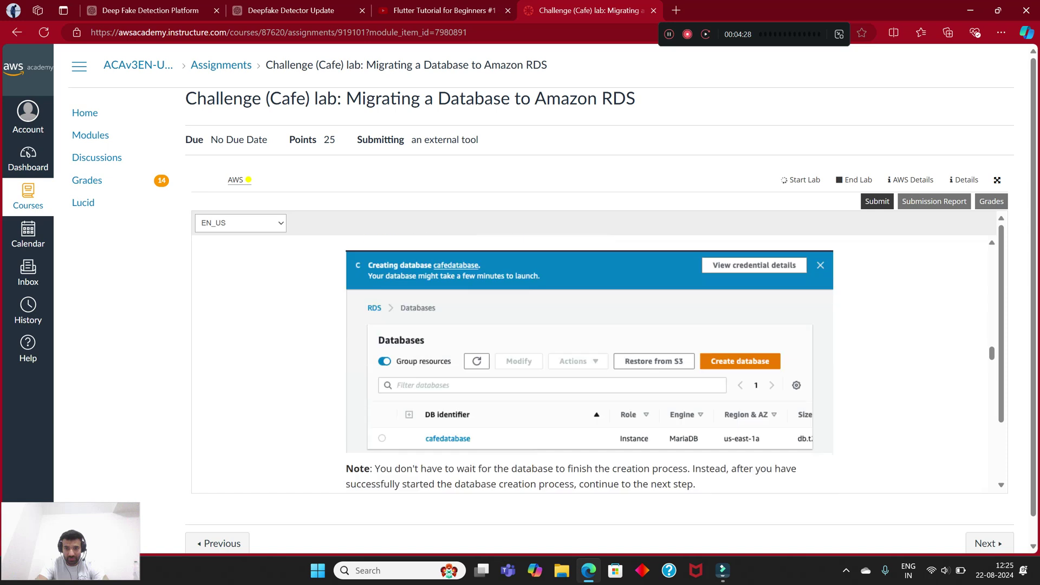
scroll(588, 363, "up", 10)
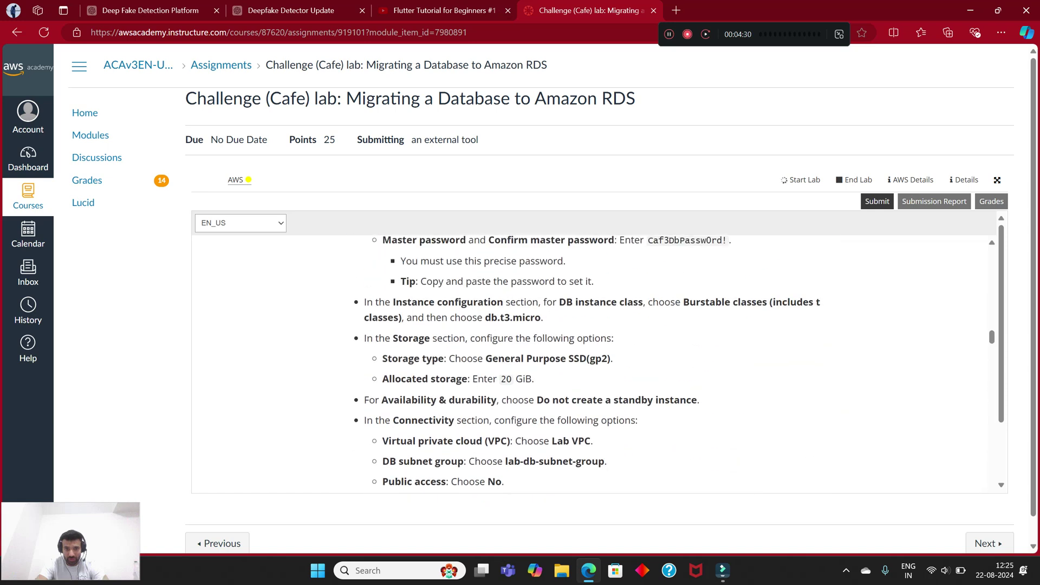
scroll(589, 362, "up", 5)
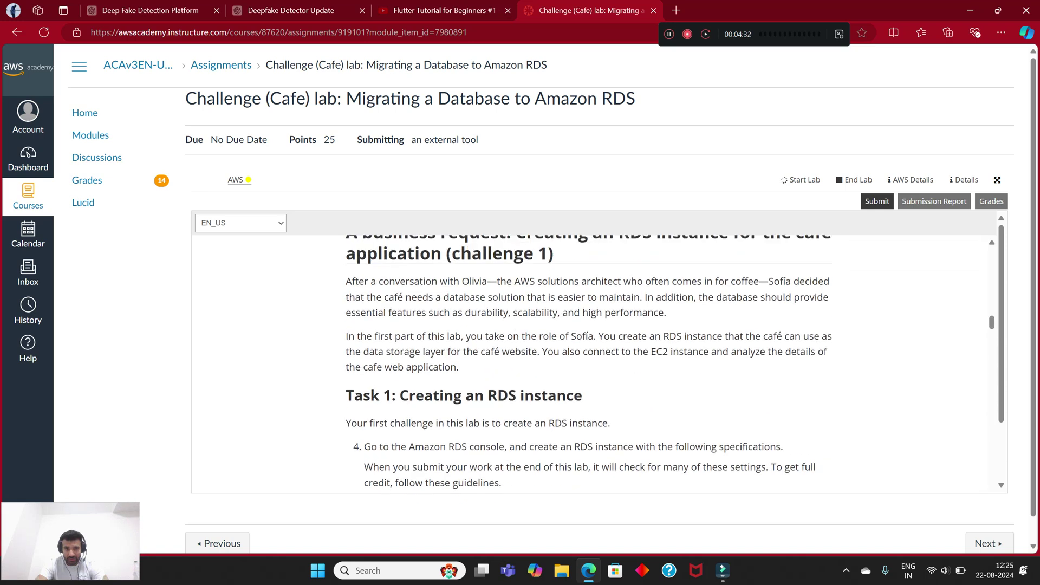
scroll(588, 363, "down", 2)
scroll(588, 362, "up", 5)
scroll(589, 363, "down", 1)
scroll(589, 363, "up", 1)
scroll(588, 363, "up", 3)
scroll(589, 362, "down", 12)
scroll(588, 363, "up", 5)
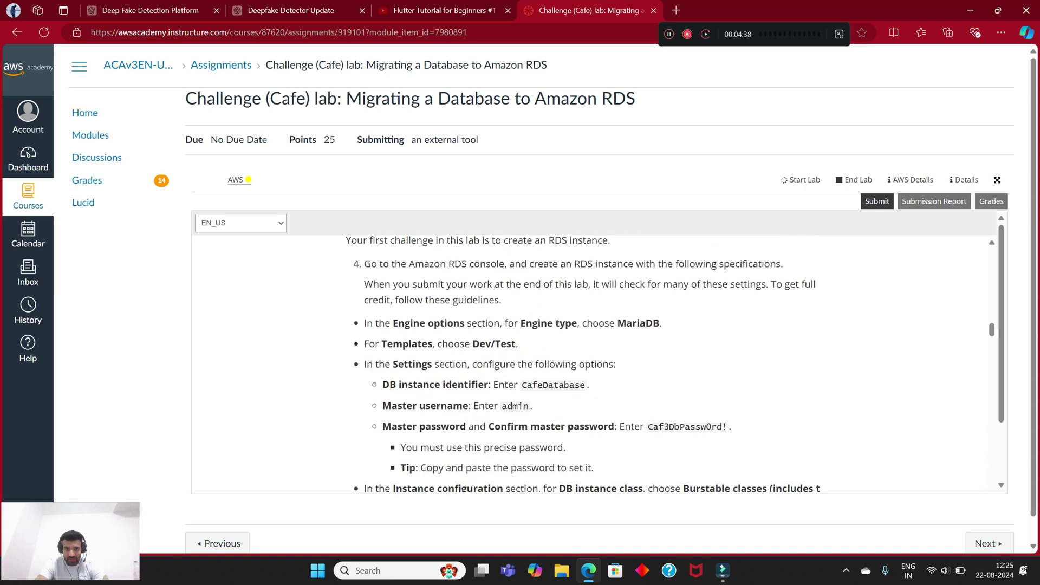
scroll(589, 363, "up", 3)
Step: Highlight the Challenge 1 heading and place the AWS console window beside the instructions
left_click_drag(355, 395, 583, 395)
left_click(583, 395)
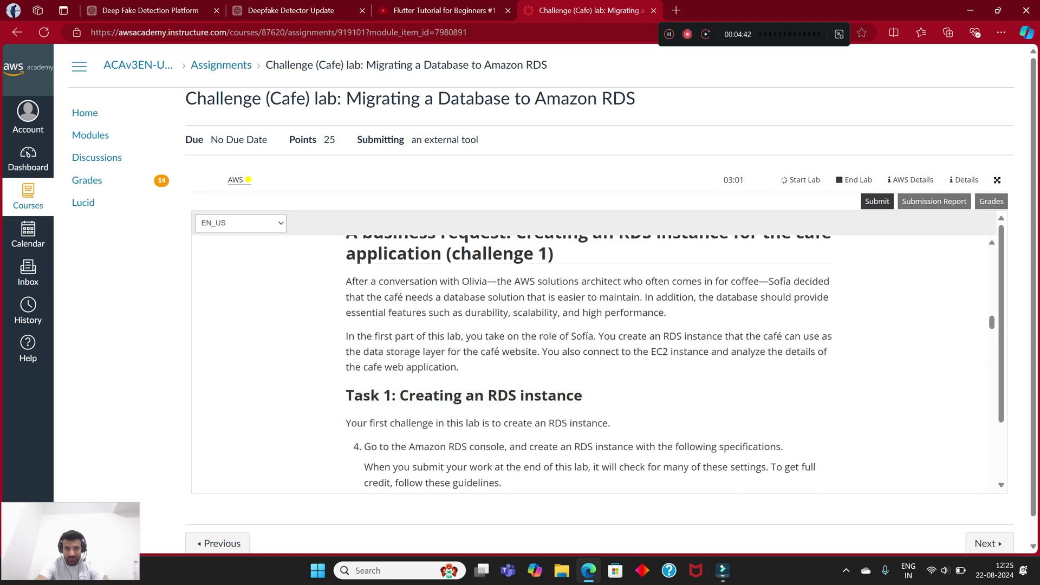
scroll(589, 362, "down", 3)
scroll(588, 363, "up", 4)
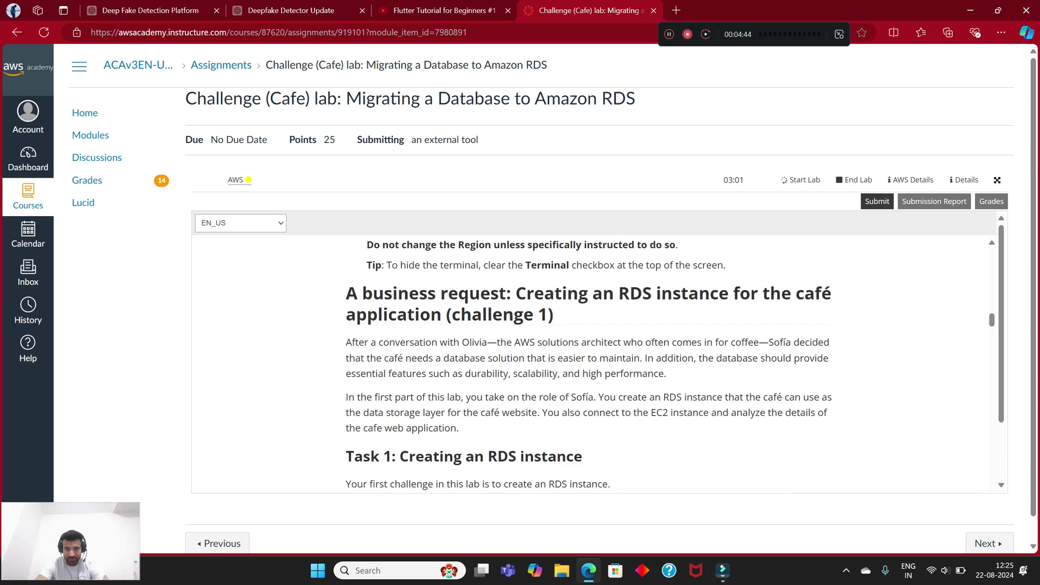
scroll(588, 361, "up", 1)
scroll(588, 362, "down", 2)
scroll(588, 362, "up", 2)
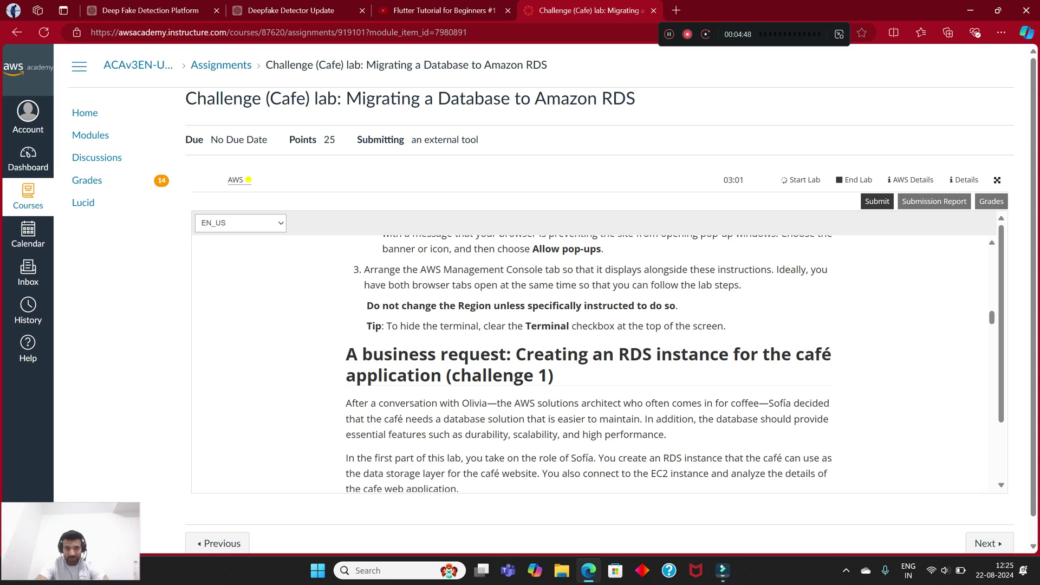
scroll(588, 362, "down", 1)
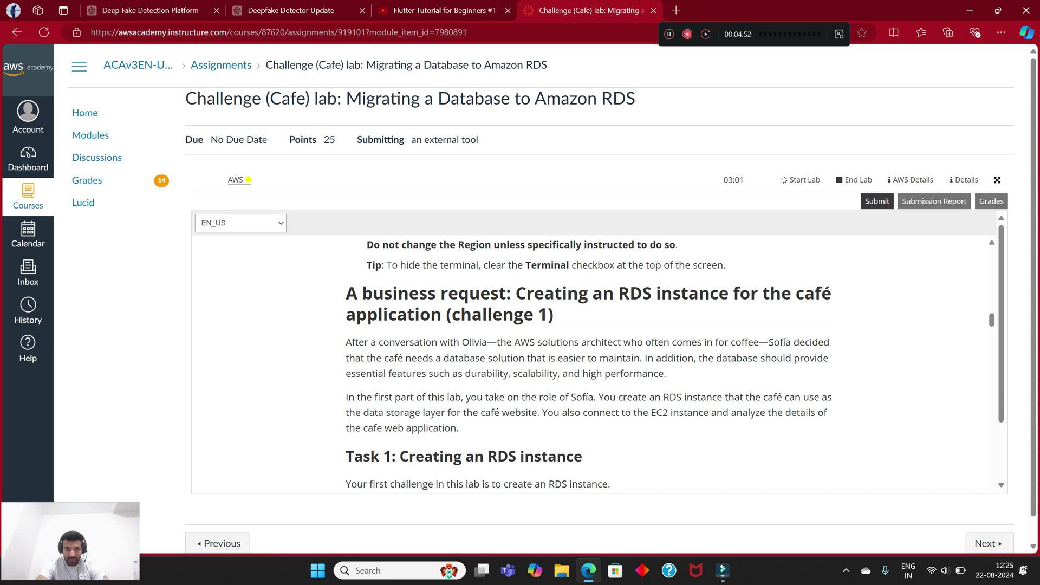
left_click_drag(461, 314, 553, 314)
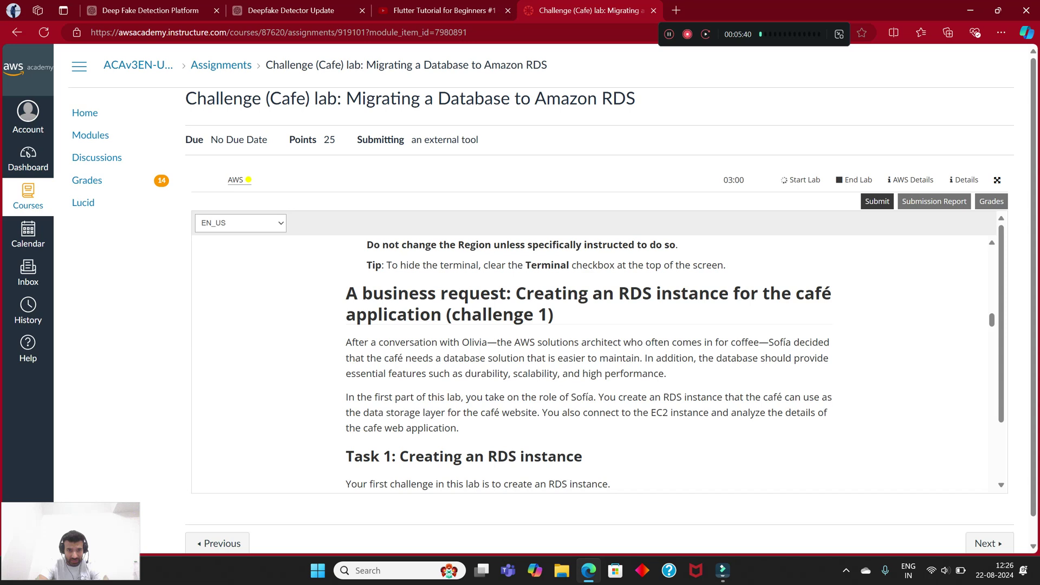
scroll(587, 363, "down", 4)
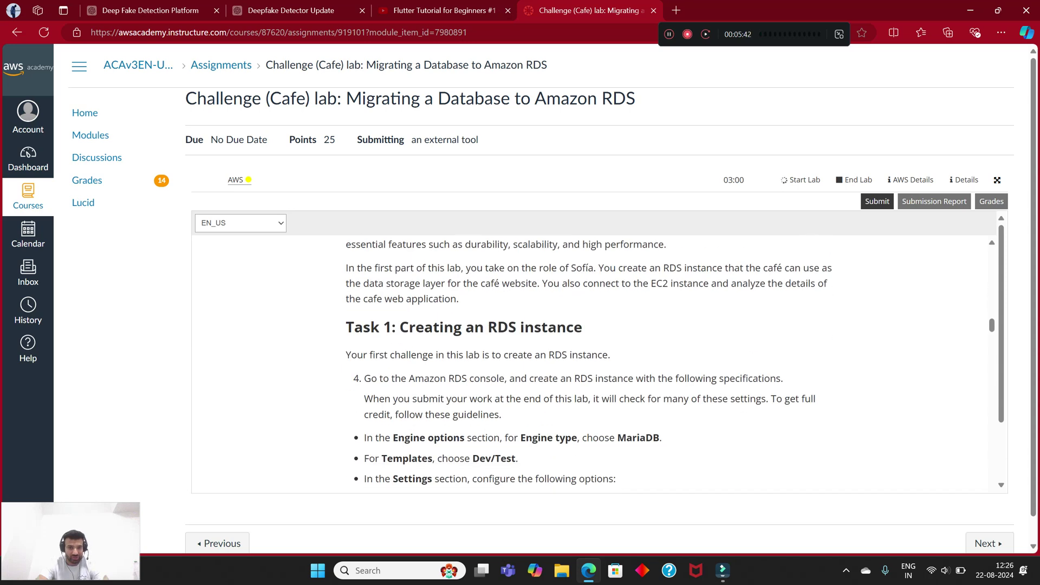
scroll(587, 363, "up", 1)
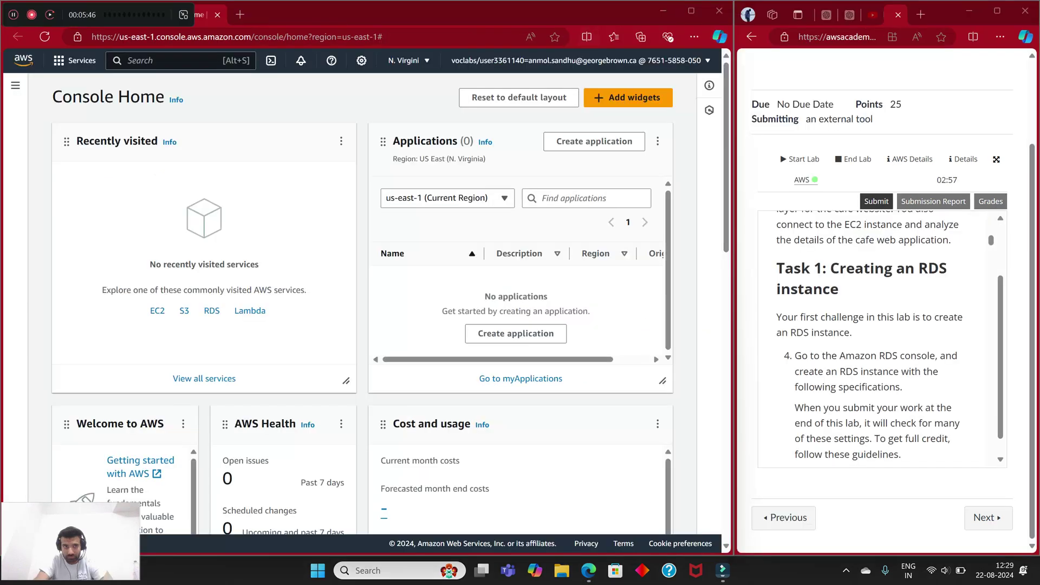
left_click_drag(130, 14, 692, 36)
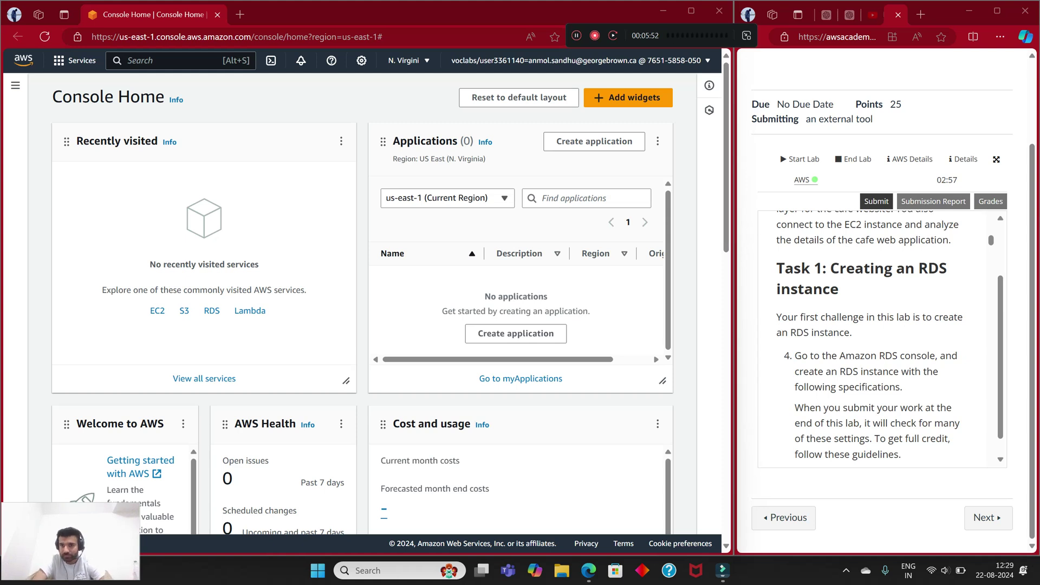
Step: Search for 'rds', go to the RDS Databases page, and begin a new database
scroll(869, 336, "down", 1)
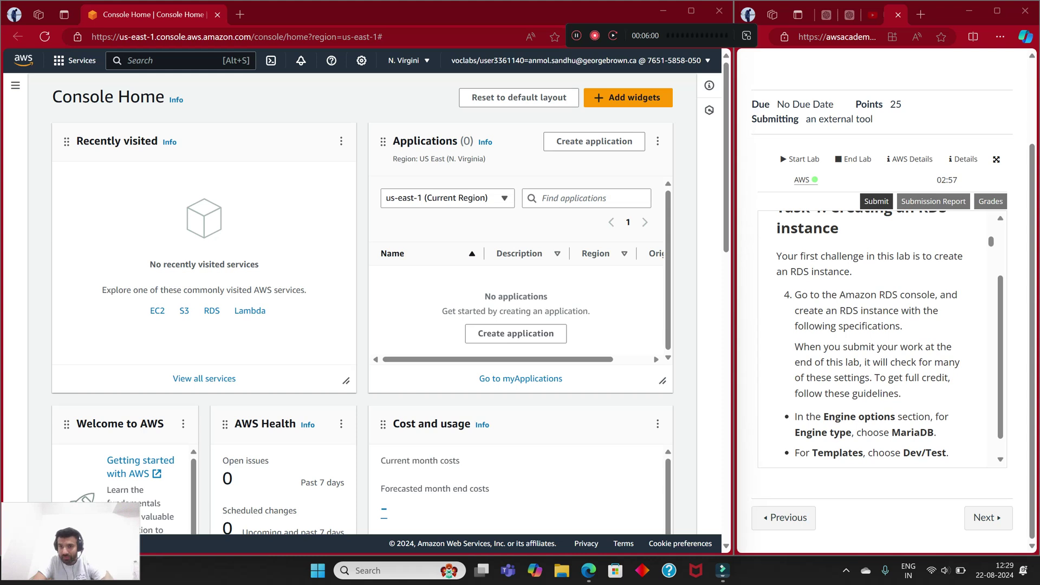
scroll(869, 338, "down", 1)
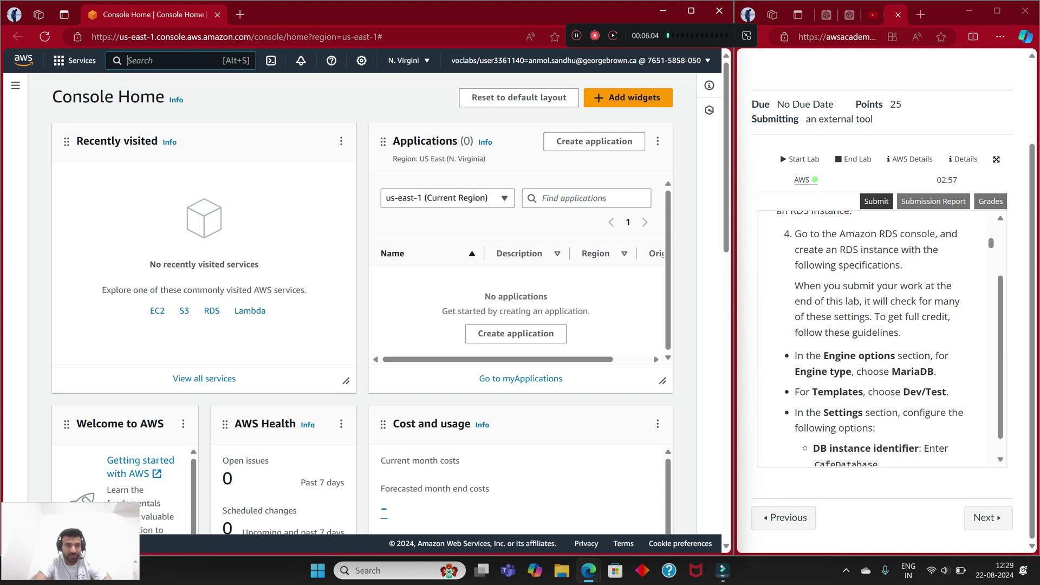
key("alt+s")
type("rds")
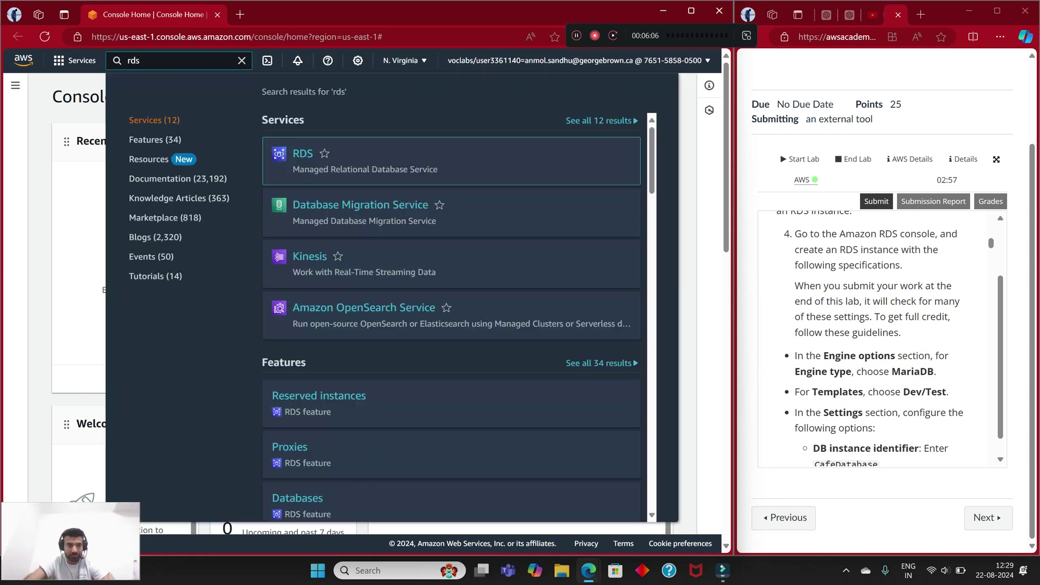
key("Return")
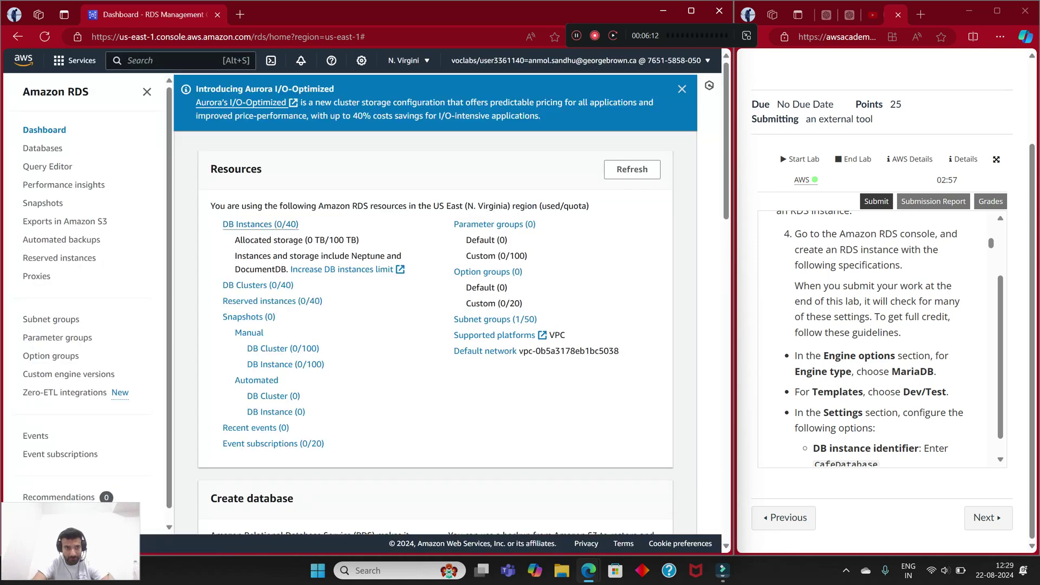
left_click(43, 148)
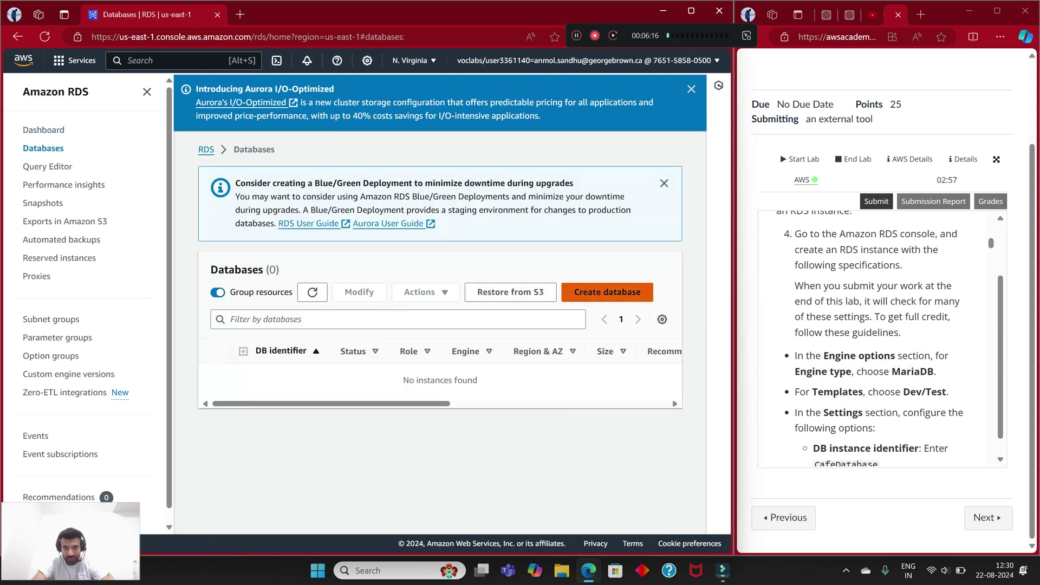
left_click(607, 292)
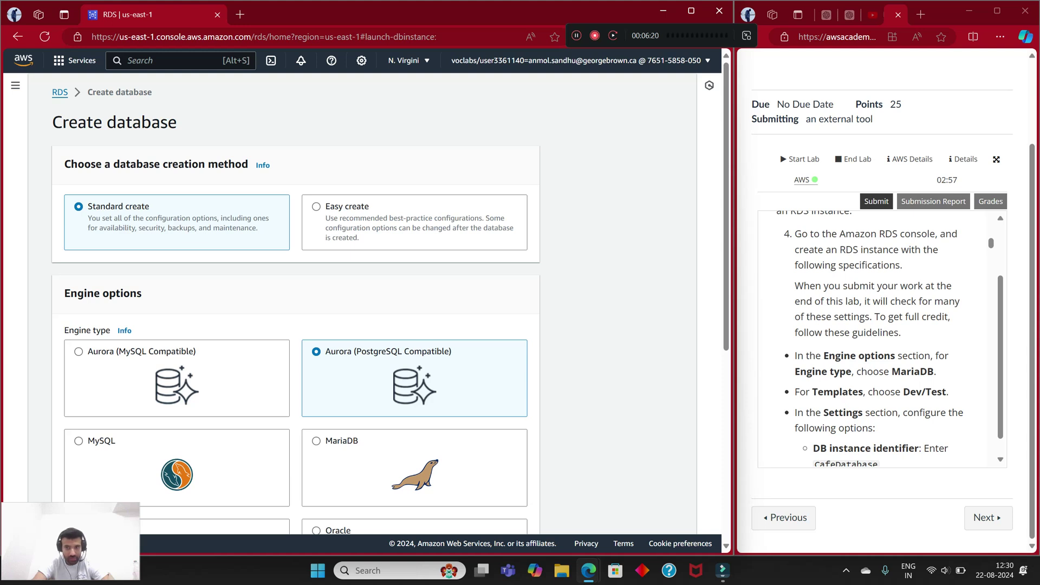
Step: Pick the MariaDB engine card, defaulting to version MariaDB 10.11.8
scroll(295, 303, "down", 2)
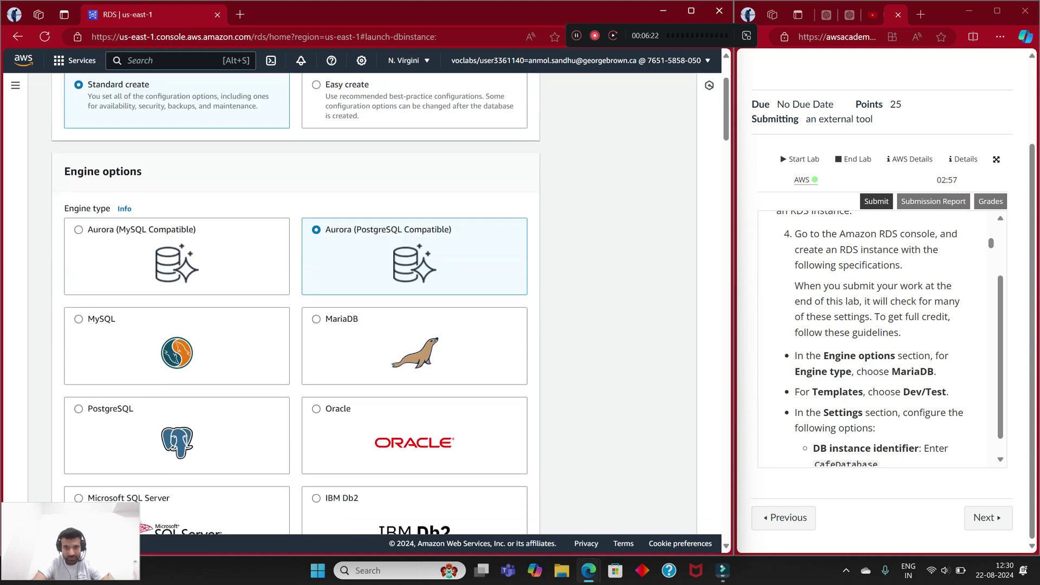
left_click(380, 336)
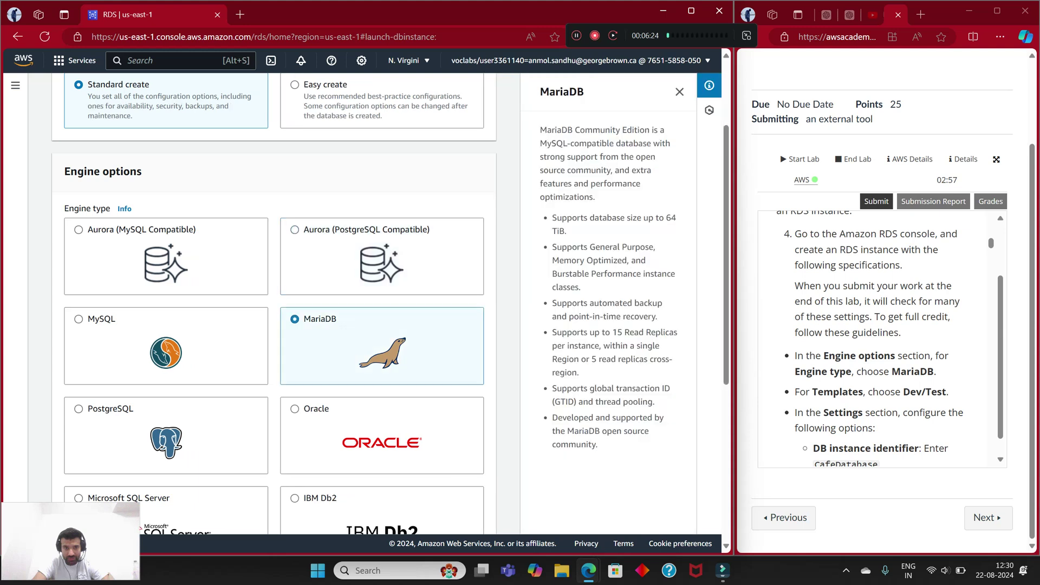
scroll(882, 341, "down", 1)
scroll(274, 304, "down", 6)
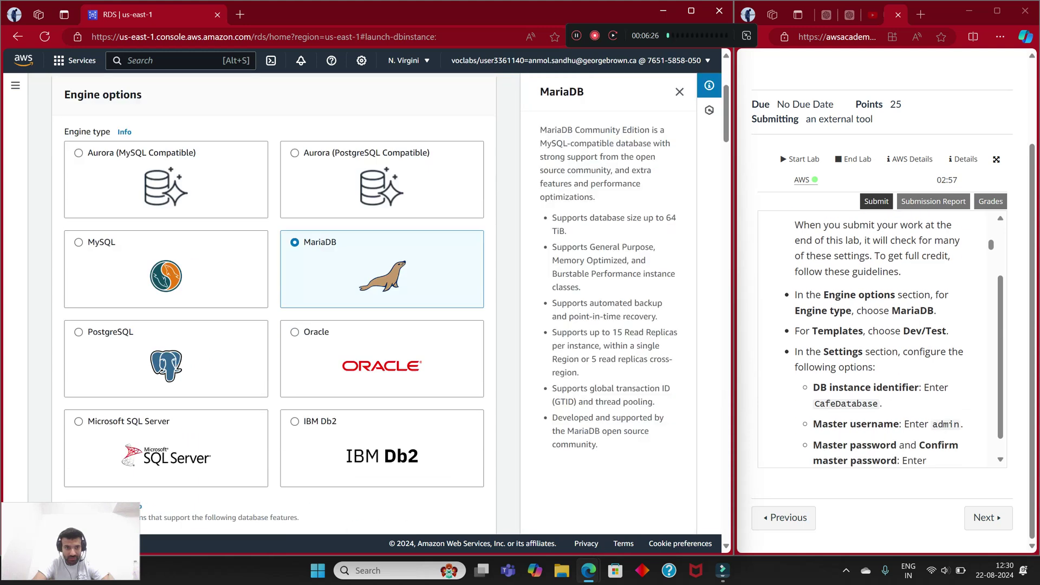
scroll(274, 303, "down", 2)
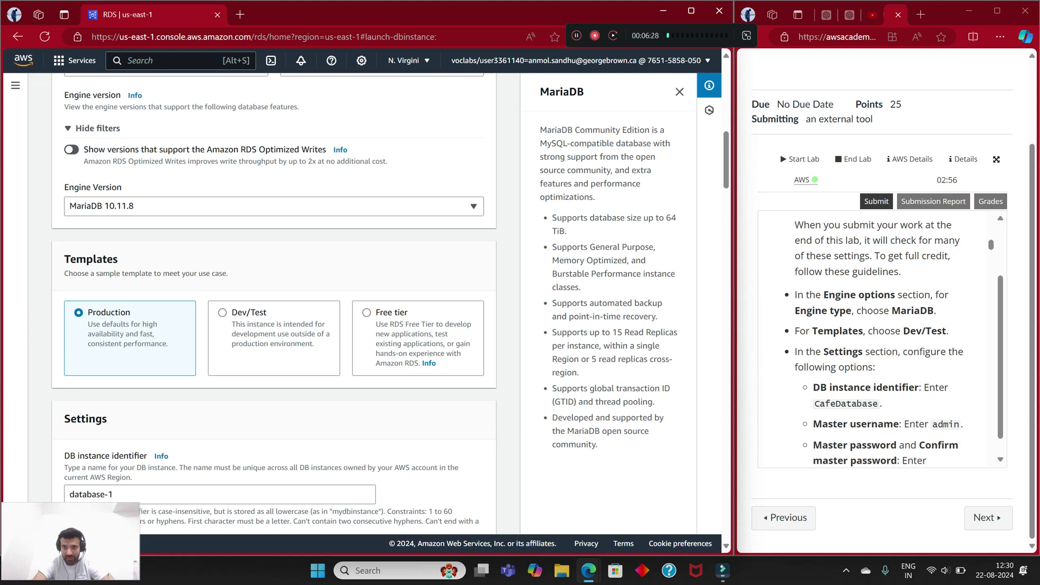
Step: Choose the Dev/Test template and replace identifier database-1 with CafeDatabase
left_click(222, 312)
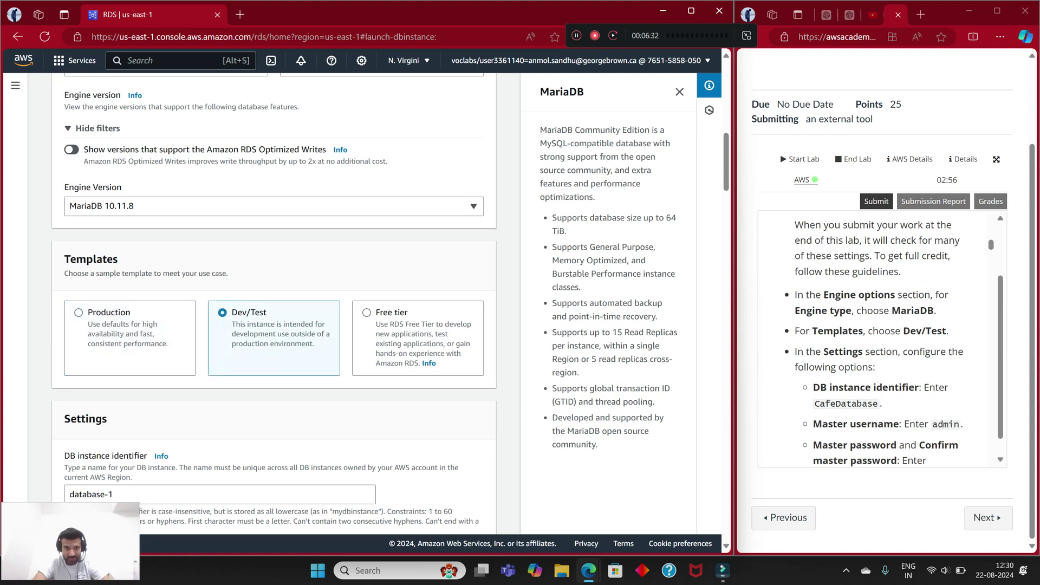
scroll(874, 338, "down", 1)
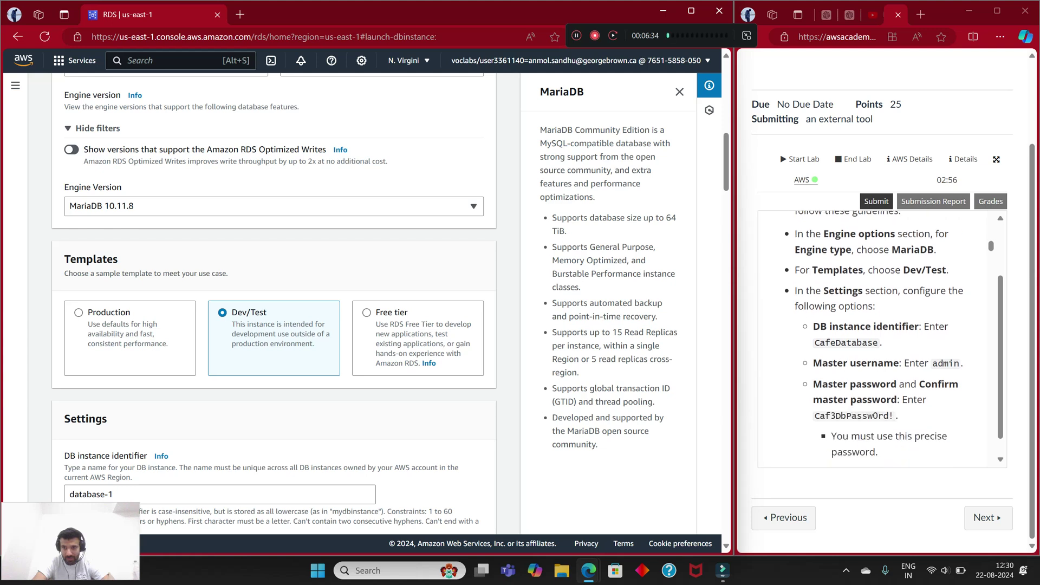
scroll(273, 303, "down", 4)
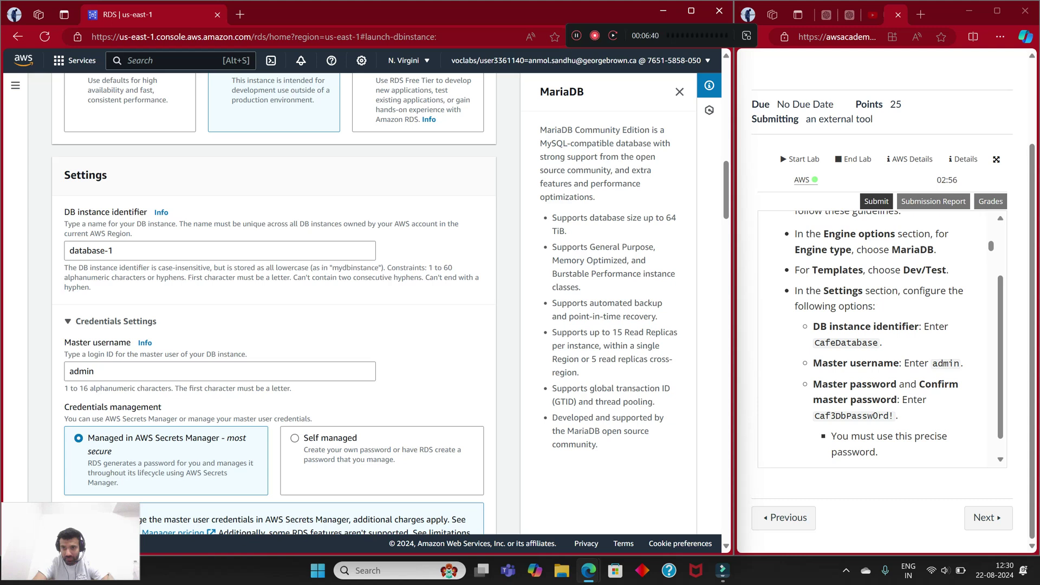
left_click_drag(814, 342, 878, 343)
right_click(878, 342)
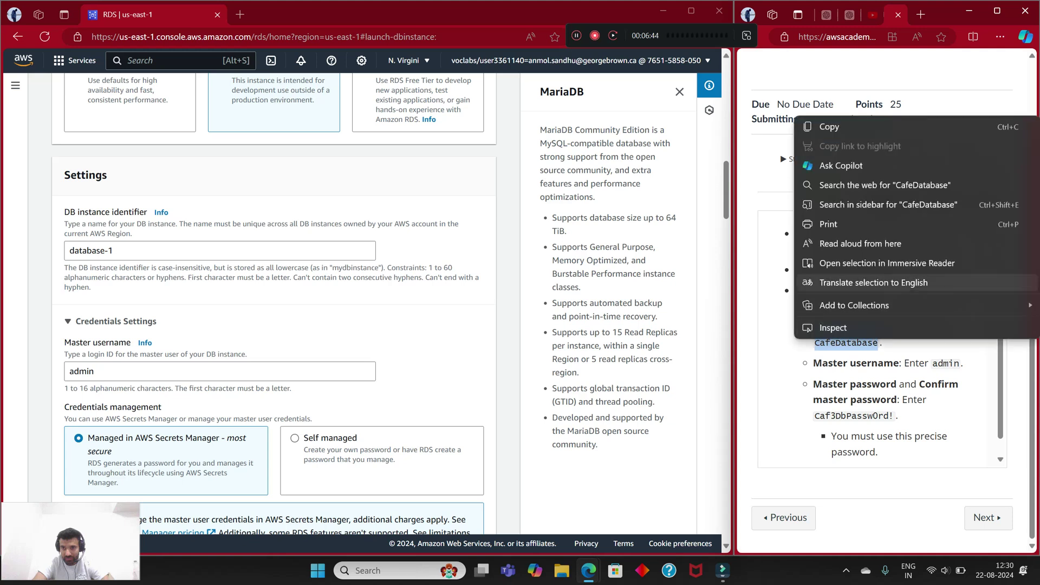
left_click(823, 127)
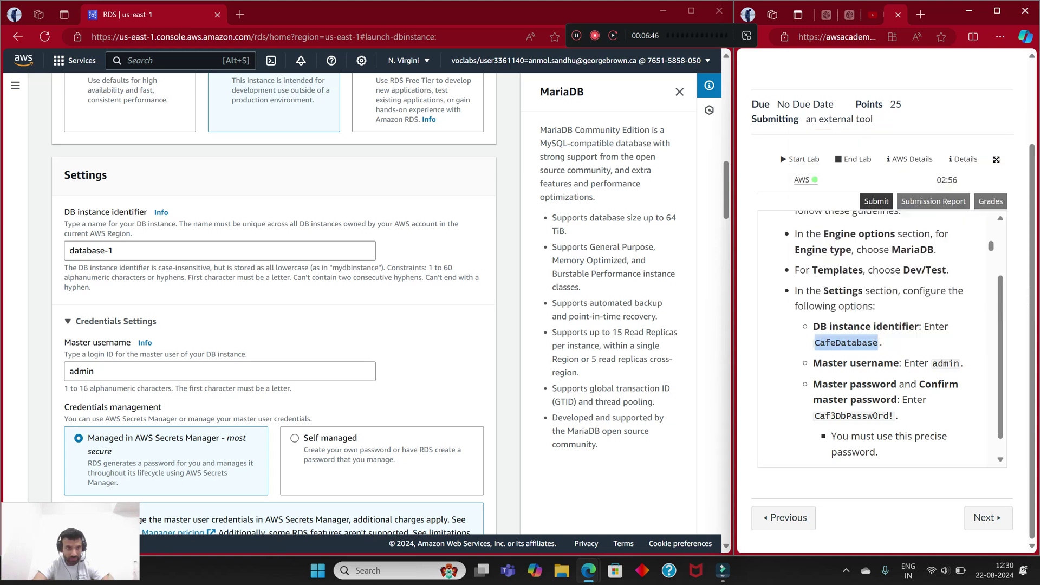
triple_click(107, 251)
right_click(107, 252)
left_click(142, 347)
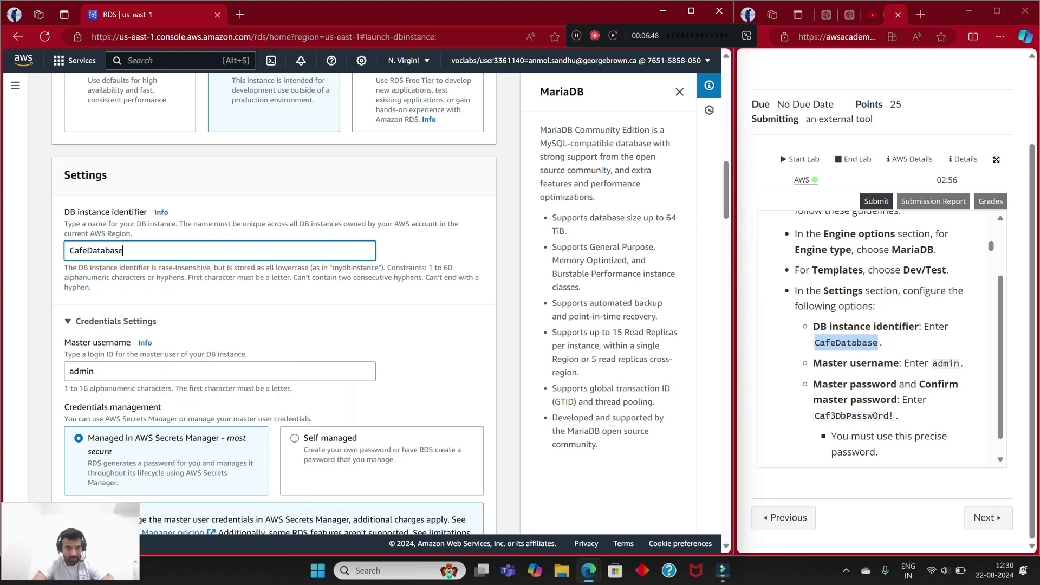
left_click(238, 336)
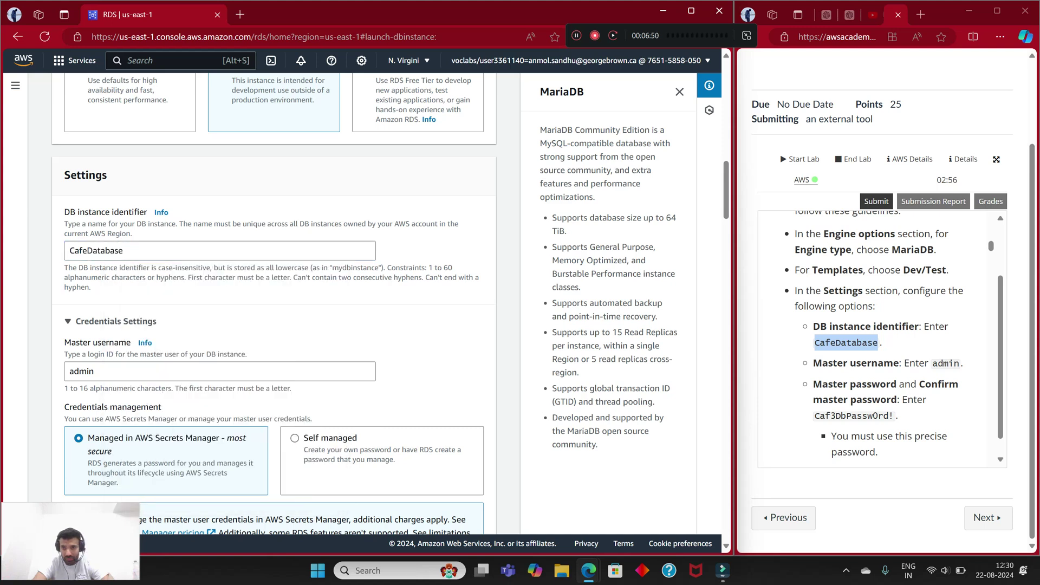
Step: Copy the required master password from the lab instructions and choose Self managed credentials
scroll(274, 303, "down", 1)
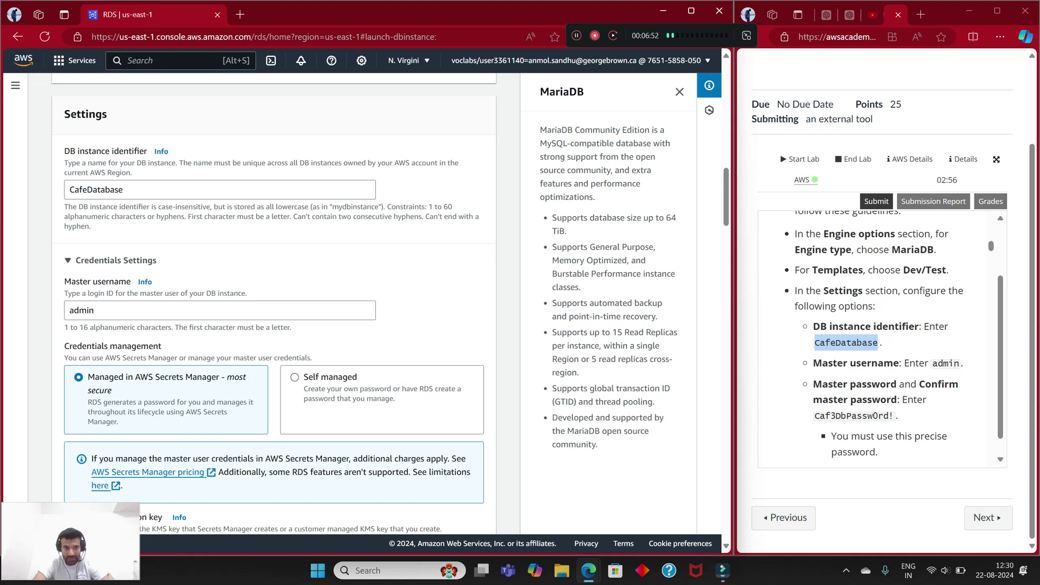
scroll(882, 338, "down", 2)
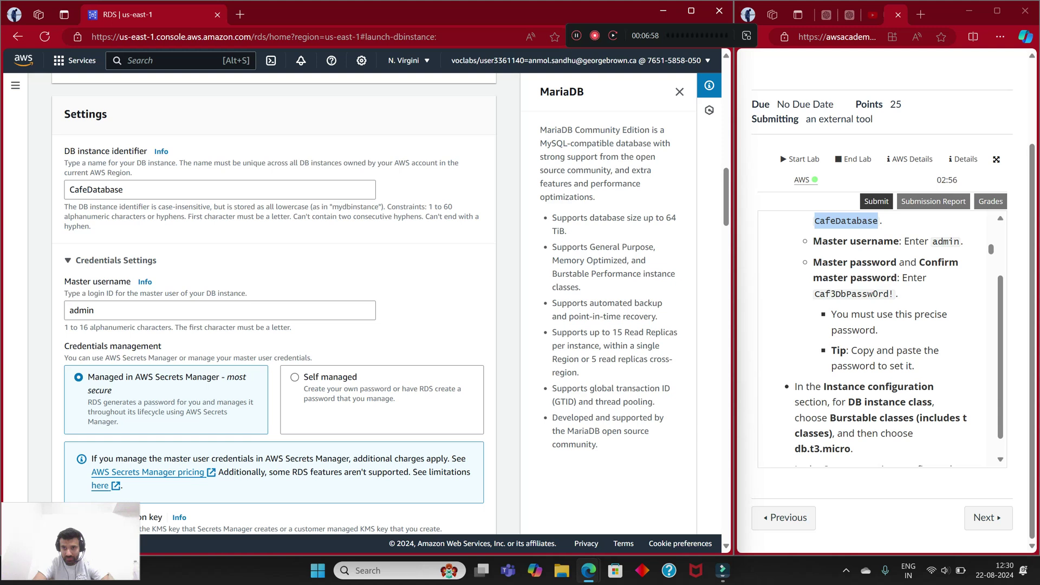
left_click_drag(814, 294, 894, 293)
right_click(893, 296)
left_click(894, 308)
scroll(274, 304, "down", 1)
scroll(273, 303, "down", 3)
scroll(274, 303, "up", 2)
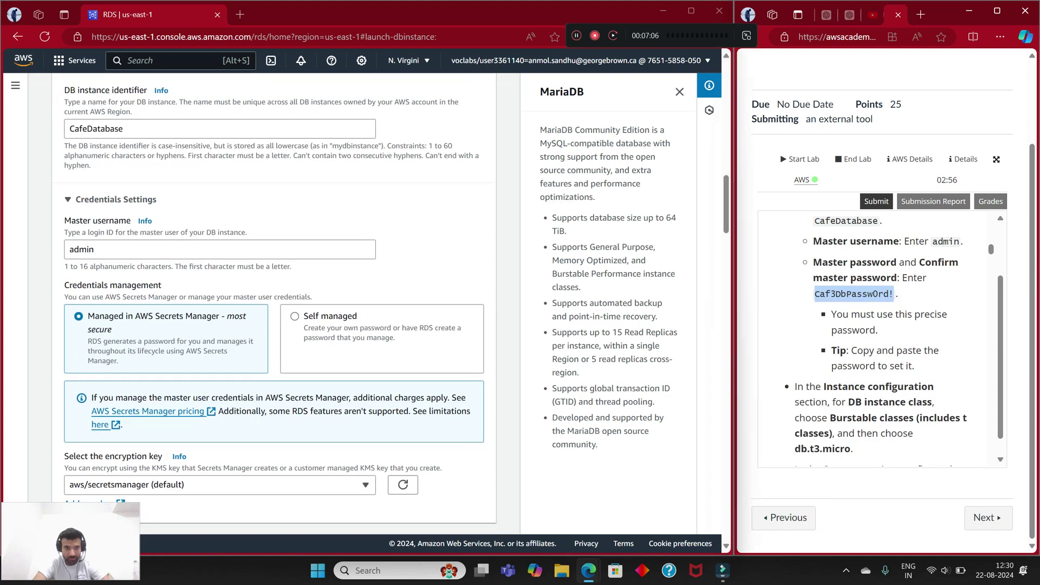
left_click(294, 316)
Step: Paste the copied lab password into both Master password and Confirm master password
scroll(294, 316, "down", 3)
right_click(86, 319)
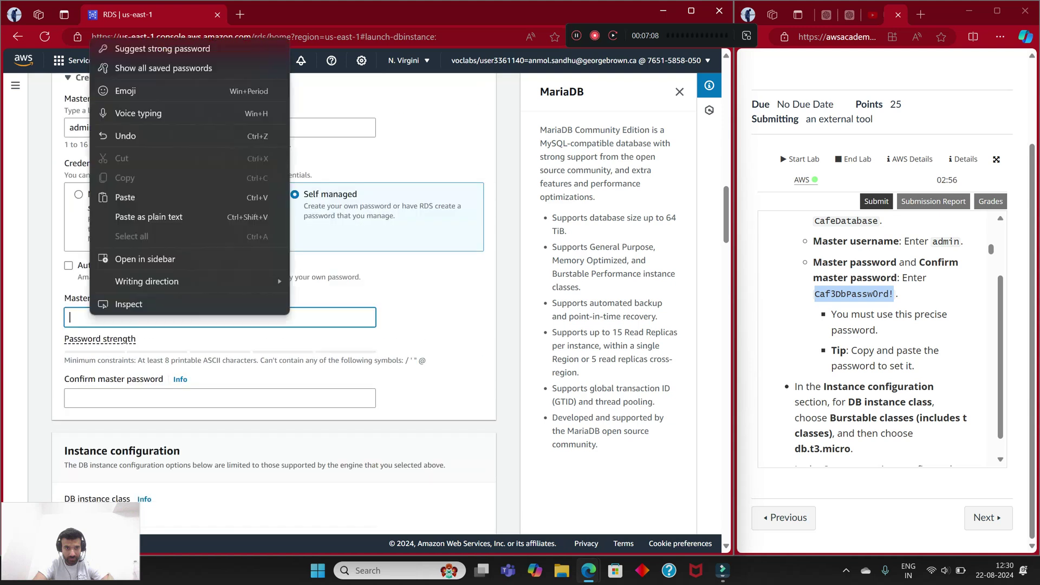
left_click(124, 197)
right_click(75, 400)
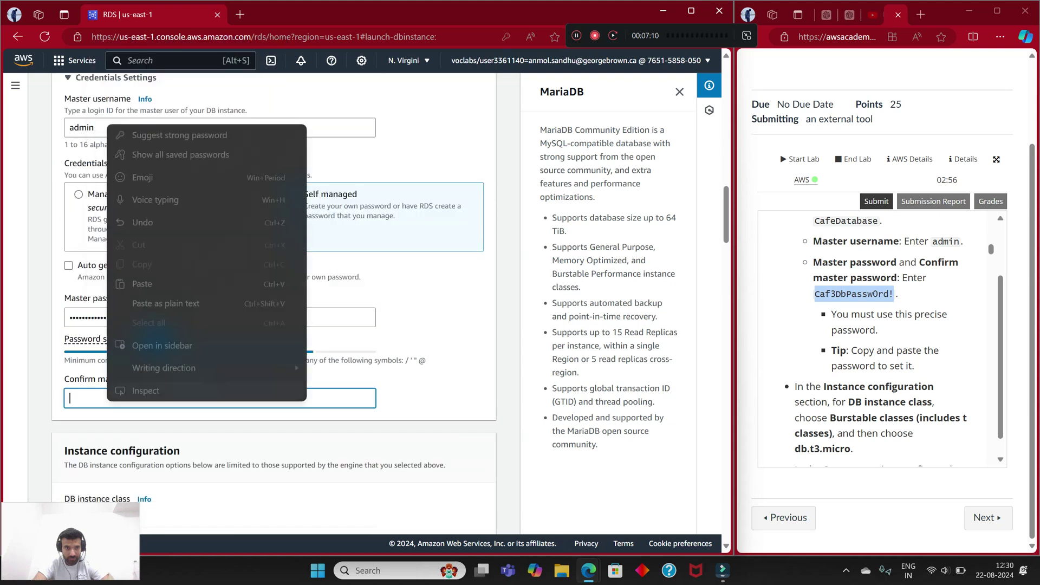
left_click(124, 285)
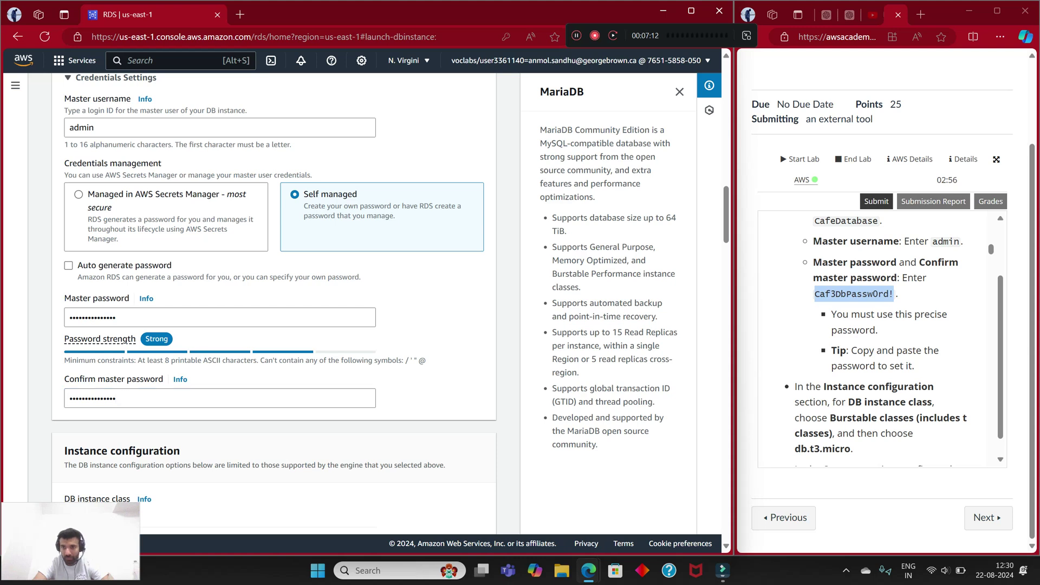
scroll(881, 336, "down", 3)
scroll(273, 303, "down", 3)
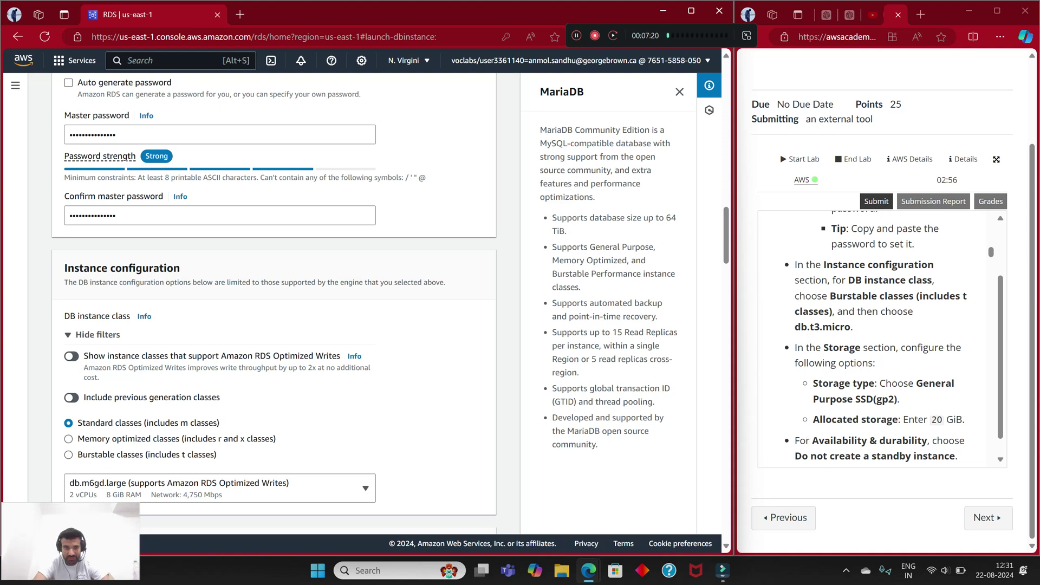
scroll(273, 303, "down", 2)
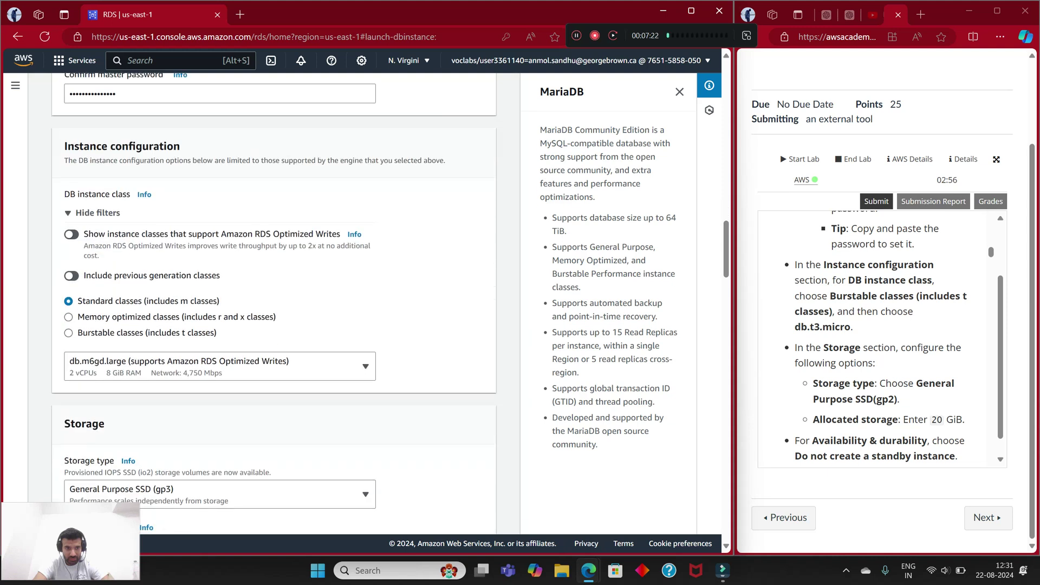
Step: Select the Burstable classes instance type db.t3.micro
left_click(68, 333)
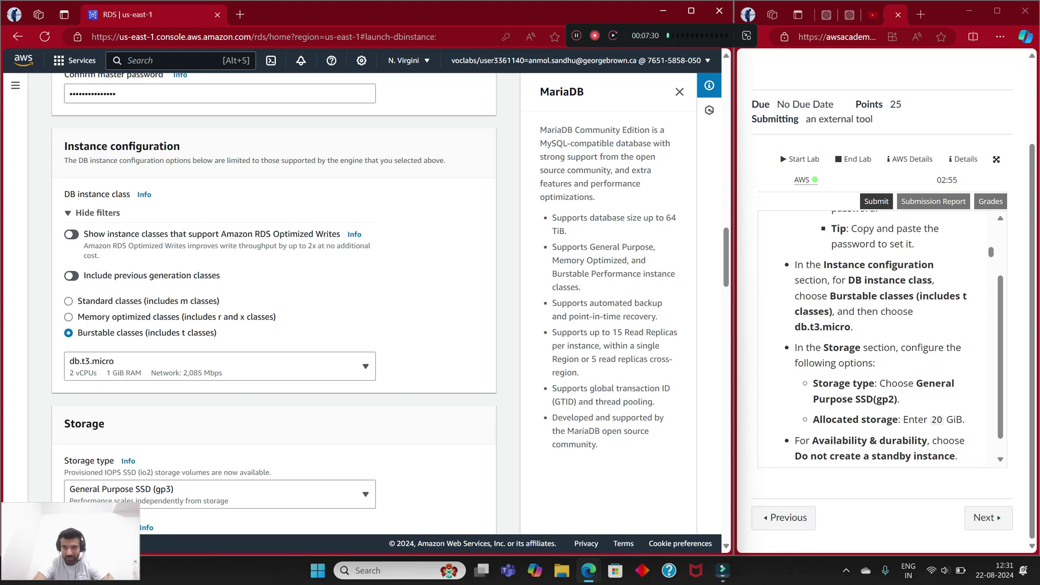
scroll(881, 339, "down", 1)
scroll(274, 303, "down", 2)
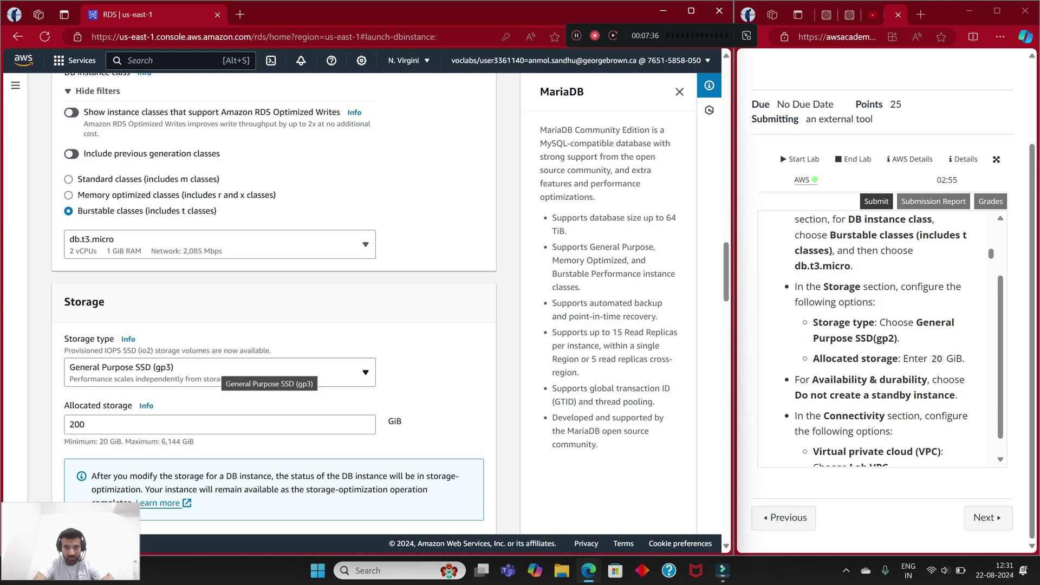
Step: Switch storage to General Purpose SSD (gp2) and reduce allocated storage from 200 to 20 GiB
left_click(216, 372)
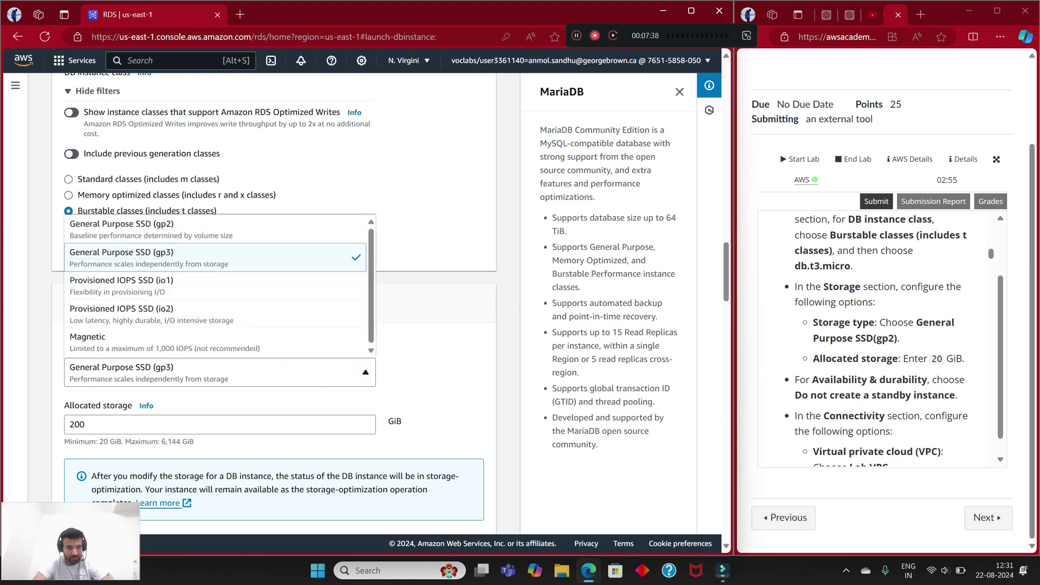
left_click(162, 229)
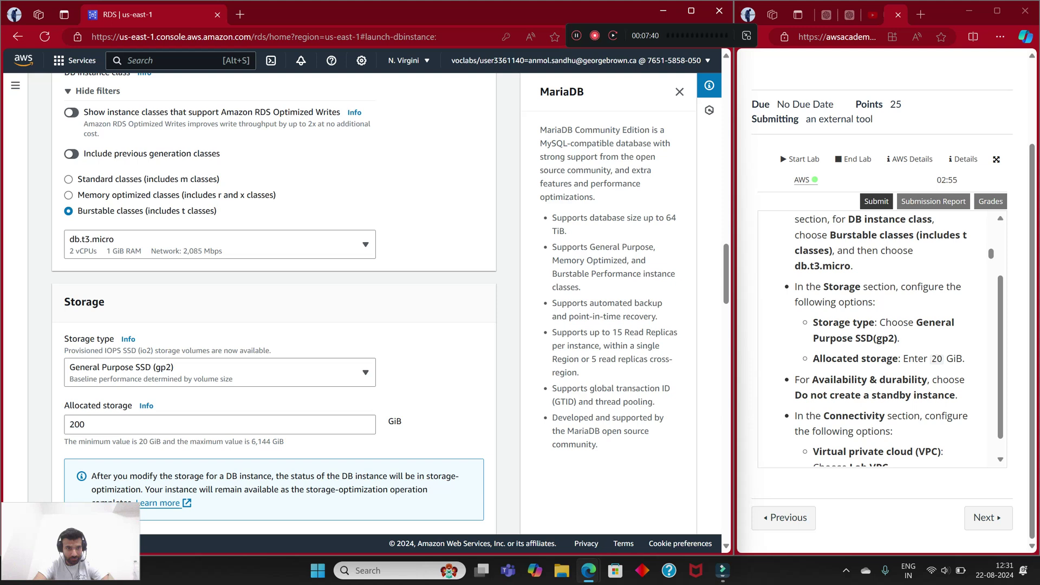
scroll(881, 339, "down", 2)
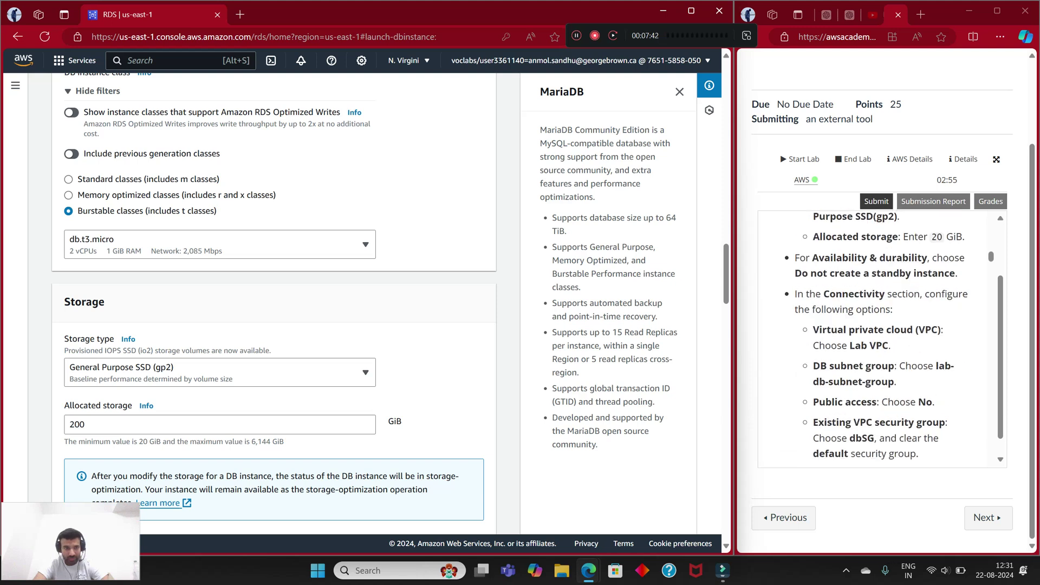
left_click(85, 424)
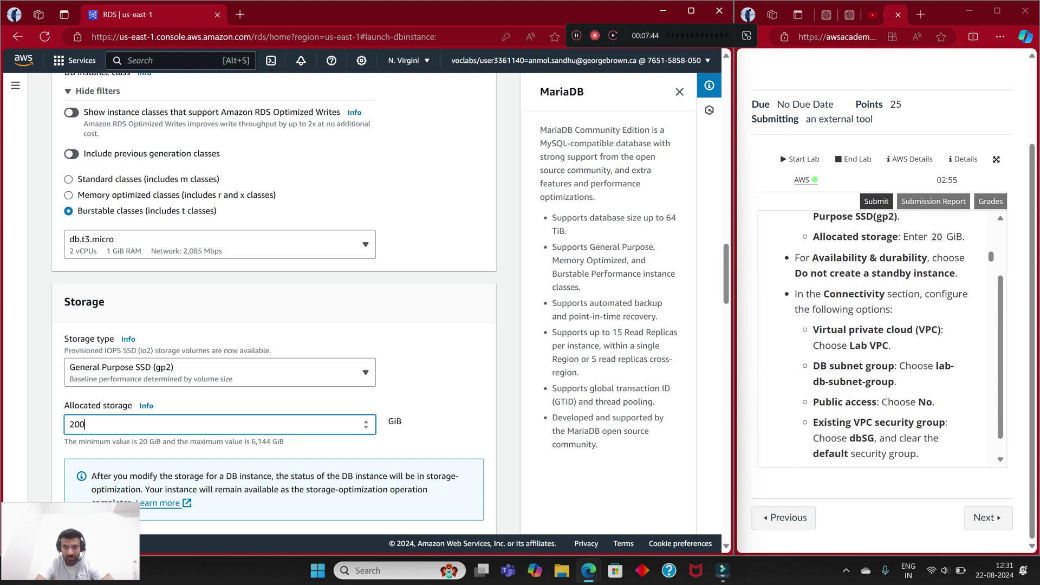
key("BackSpace")
left_click(881, 338)
scroll(882, 338, "down", 1)
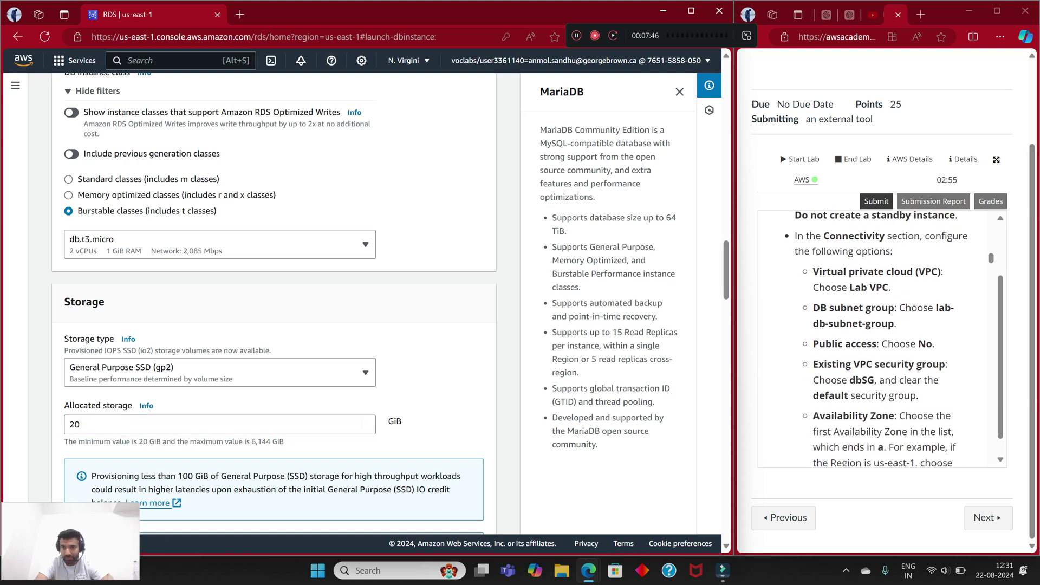
scroll(882, 339, "up", 1)
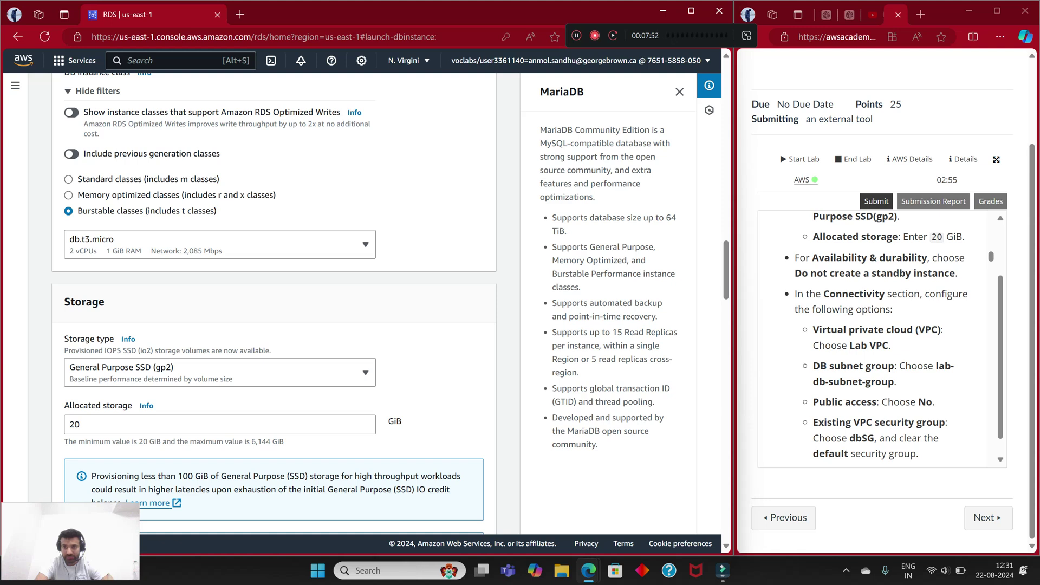
Step: Place the database in Lab VPC, keeping the default DB subnet group
scroll(273, 303, "down", 7)
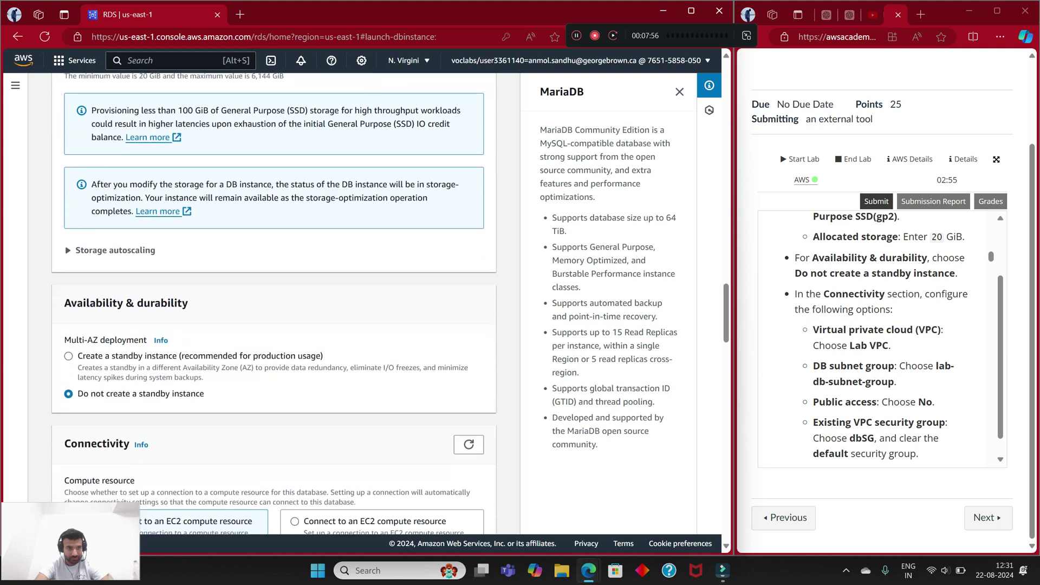
scroll(274, 303, "down", 2)
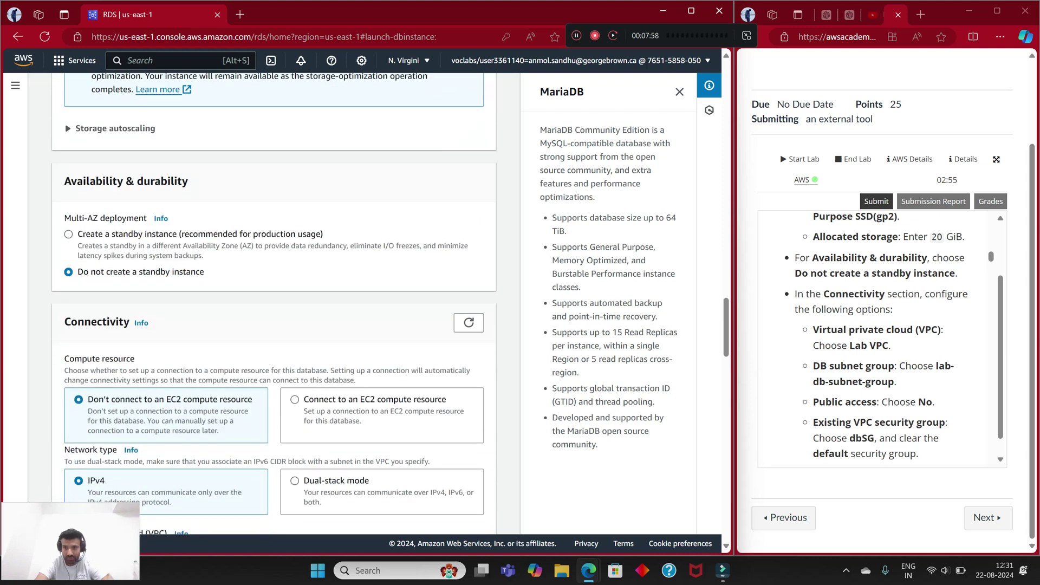
scroll(274, 308, "down", 2)
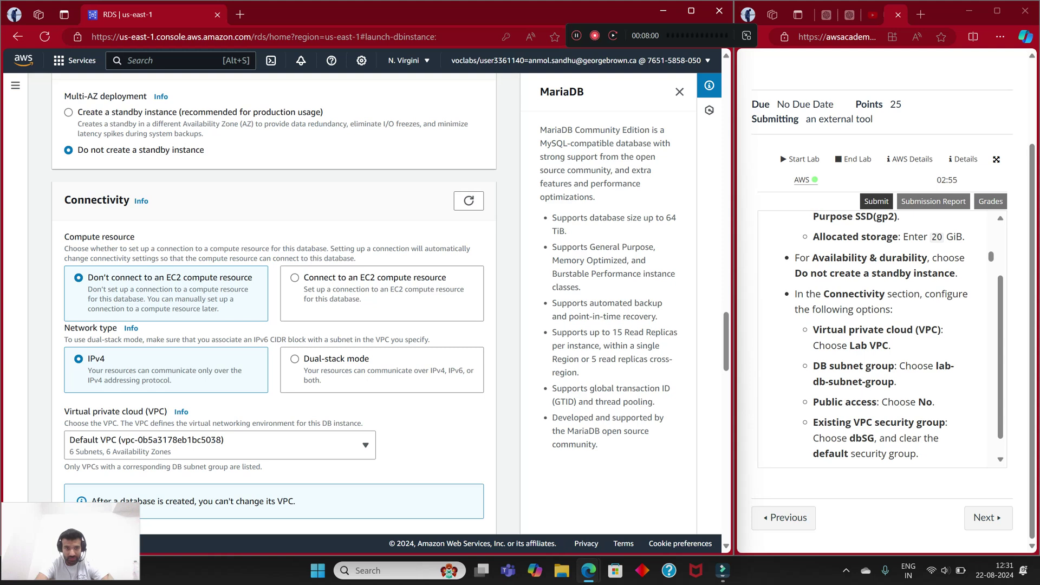
scroll(274, 308, "down", 1)
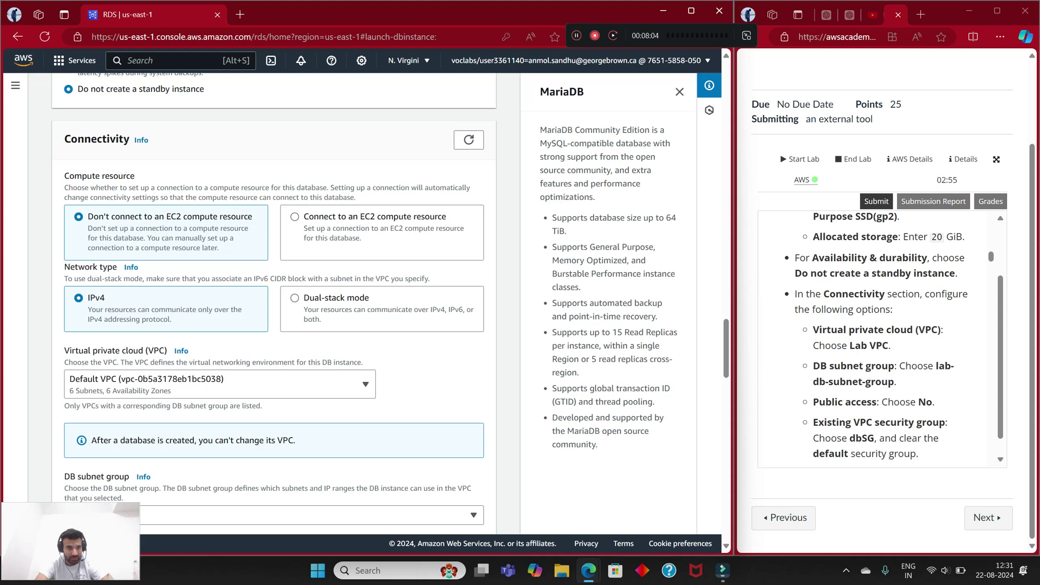
scroll(219, 303, "down", 2)
left_click(219, 262)
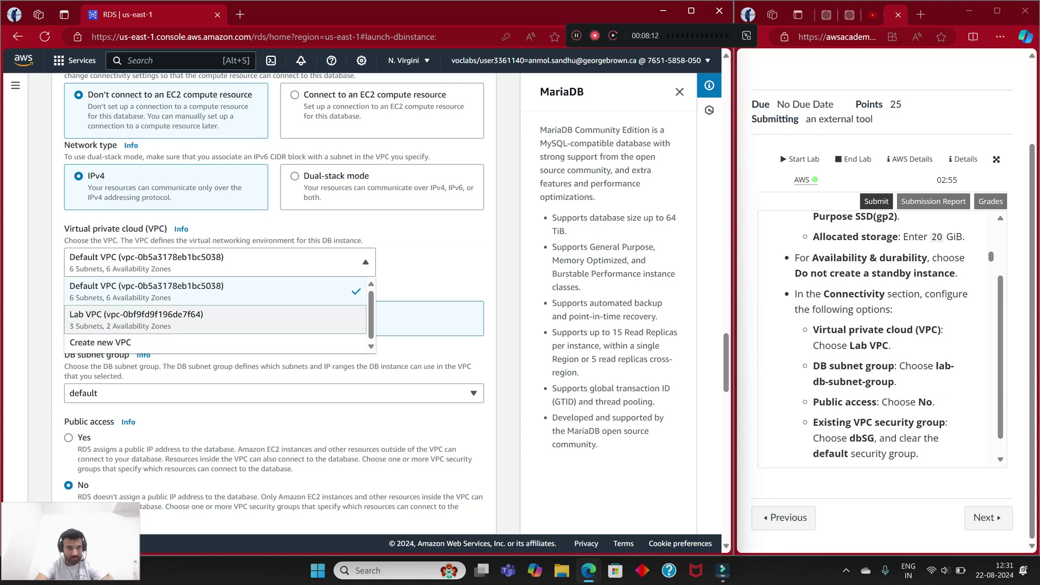
left_click(196, 324)
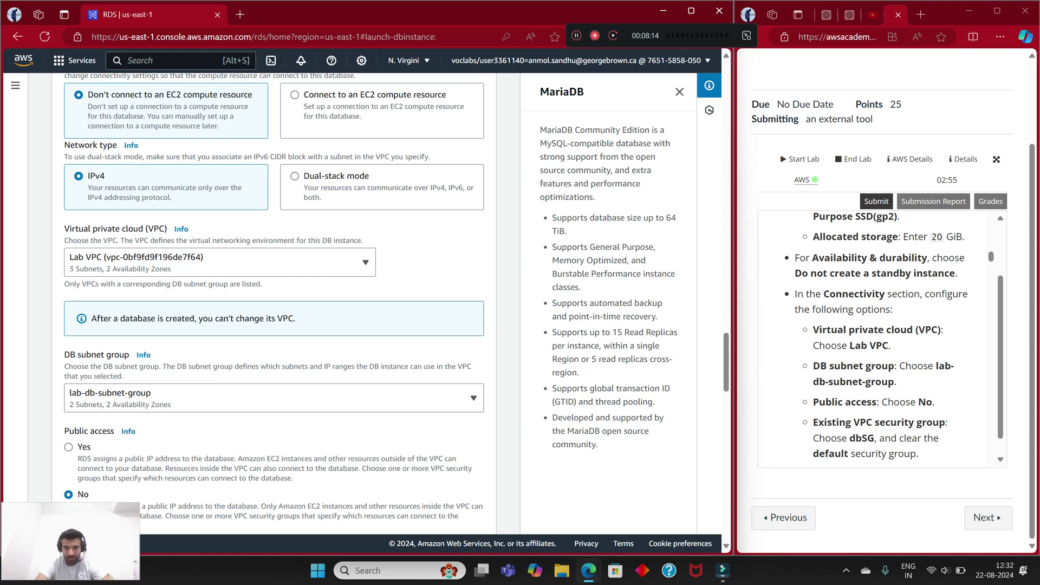
scroll(881, 336, "down", 1)
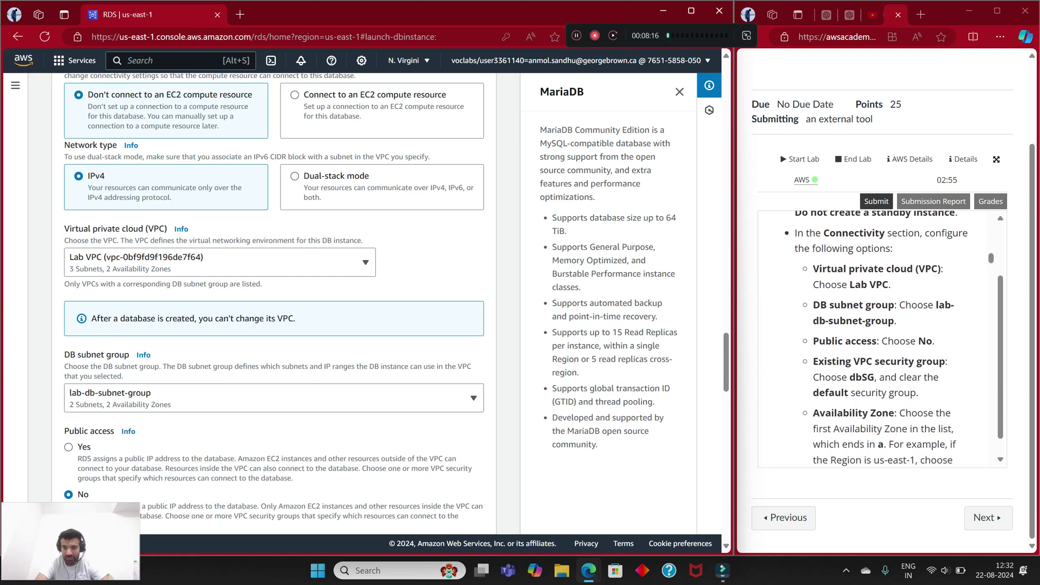
scroll(274, 303, "down", 2)
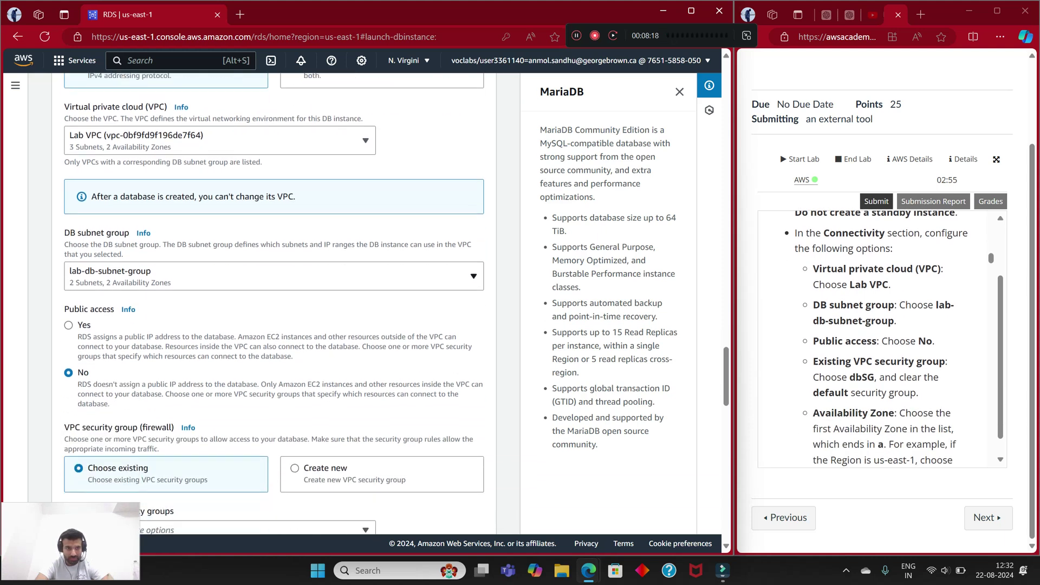
left_click(273, 276)
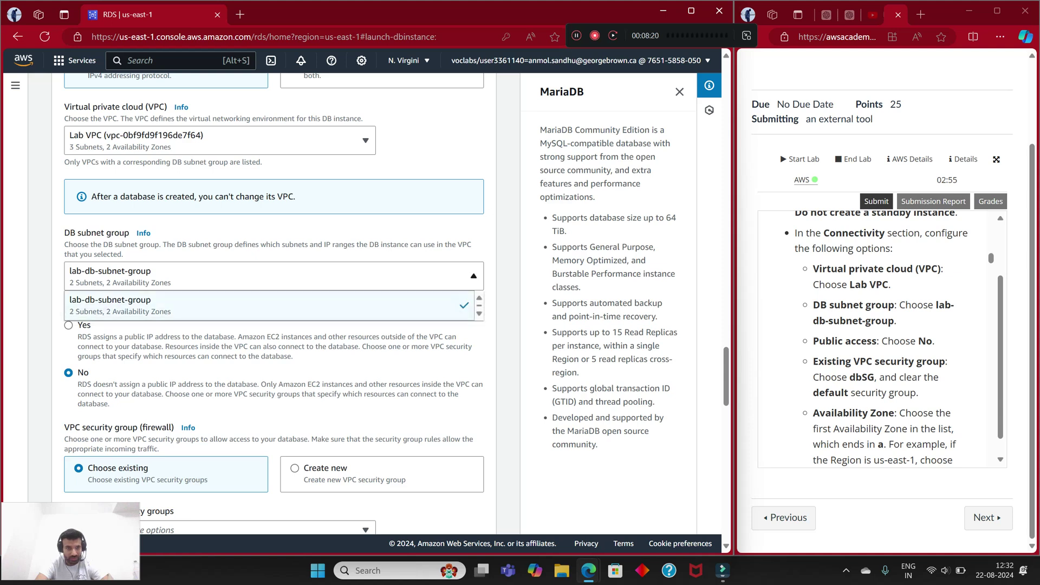
key("Escape")
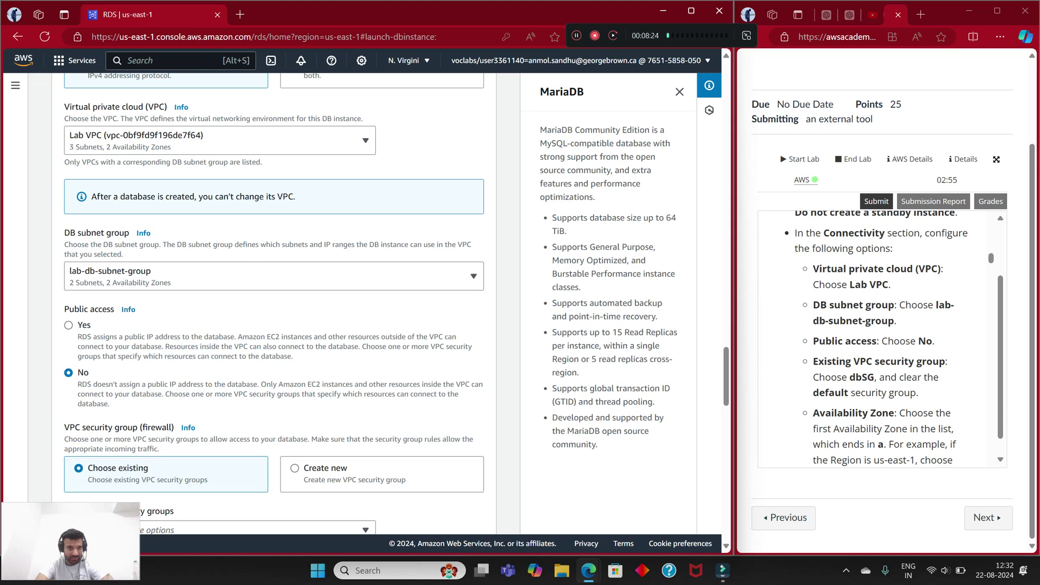
Step: Use only the dbSG security group and put the database in us-east-1a
scroll(882, 336, "down", 1)
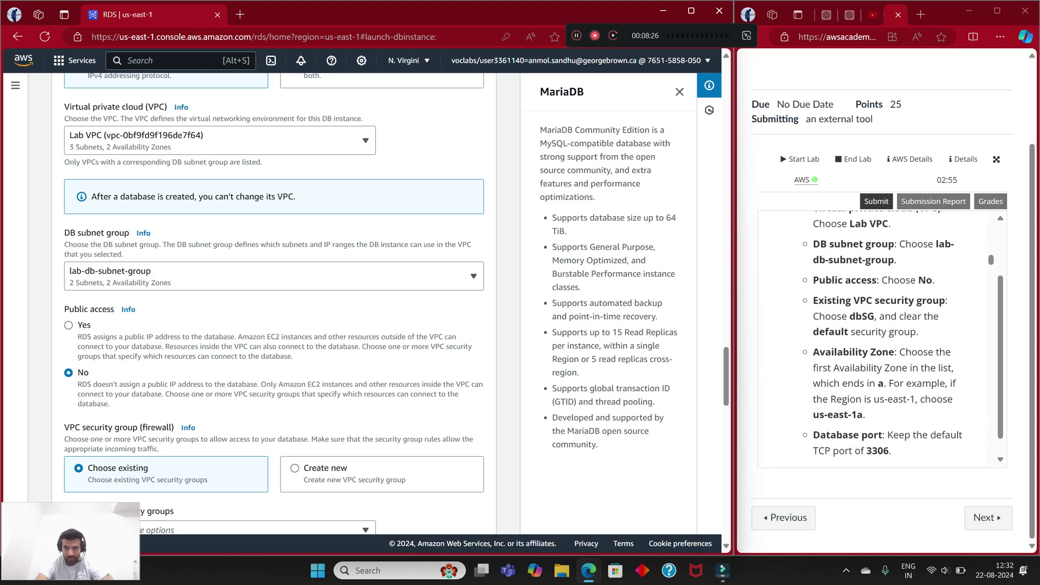
scroll(273, 303, "down", 2)
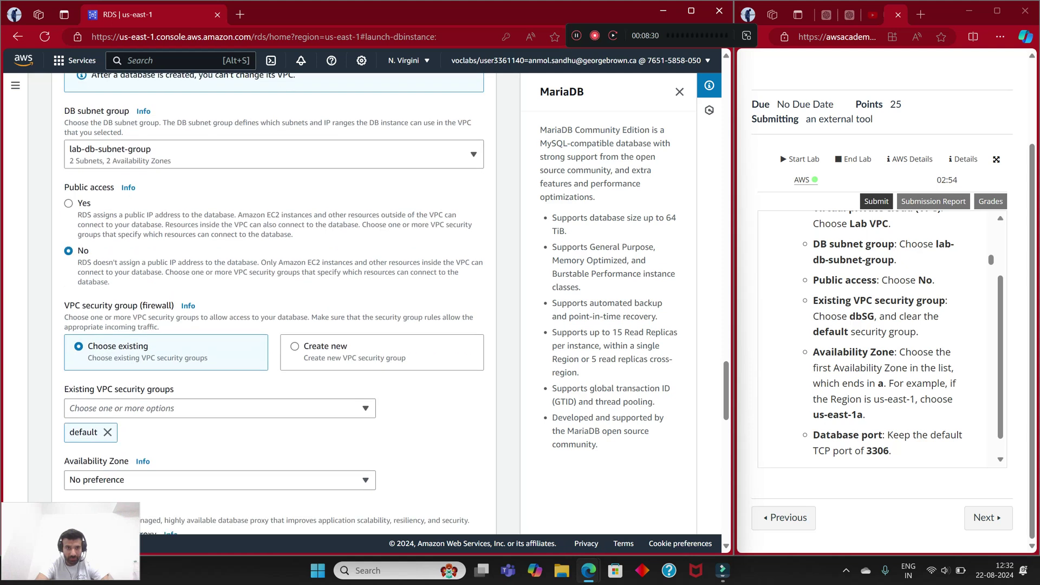
scroll(273, 303, "down", 1)
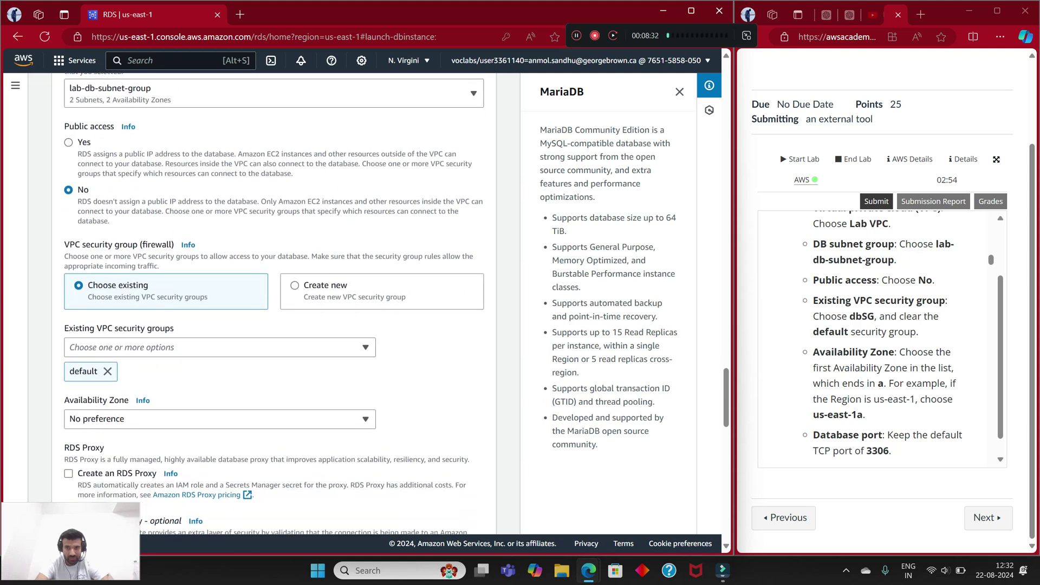
left_click(162, 347)
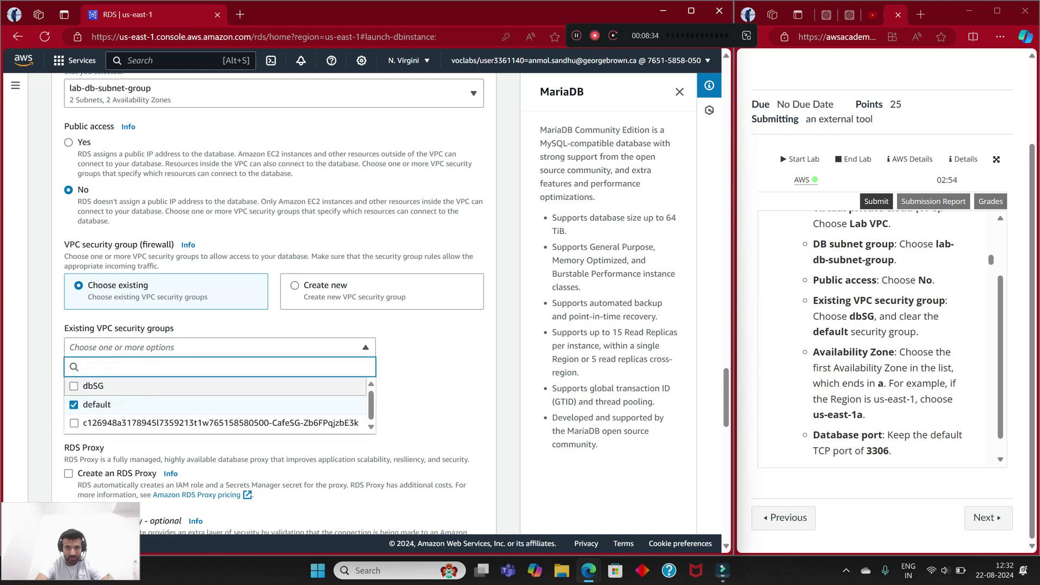
left_click(93, 386)
left_click(97, 404)
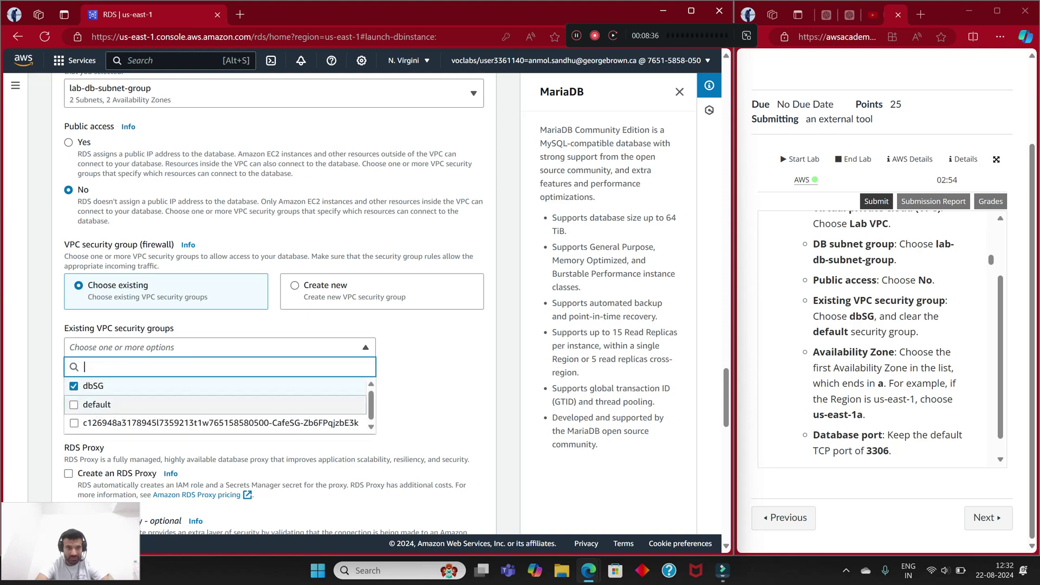
key("Escape")
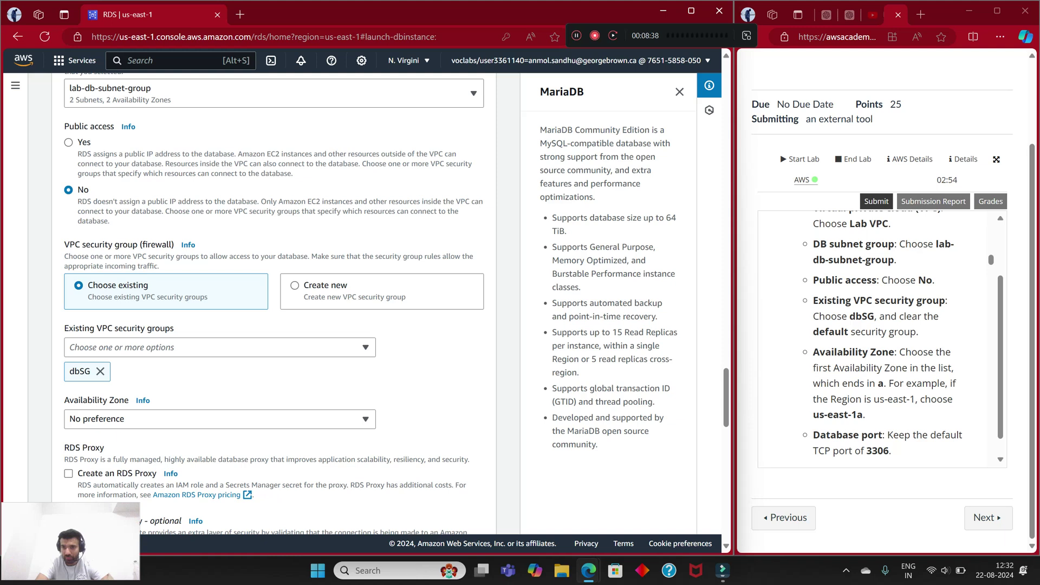
scroll(877, 339, "down", 1)
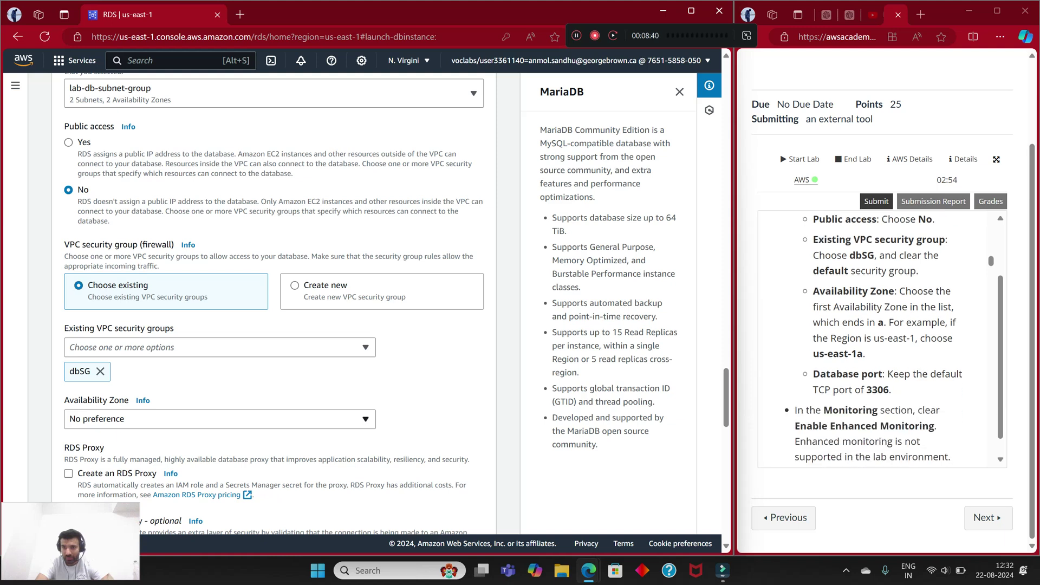
scroll(273, 303, "down", 2)
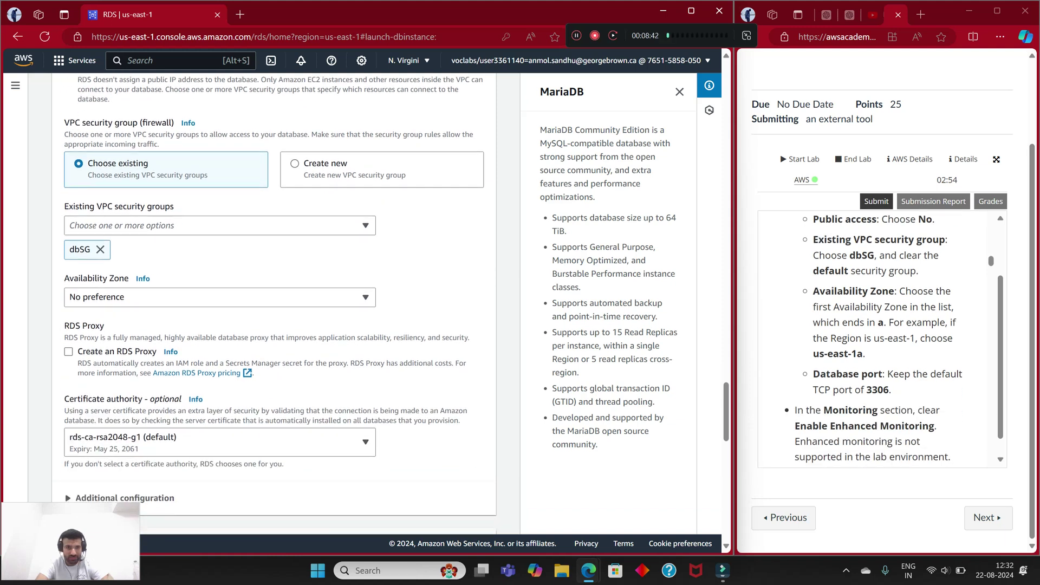
left_click(217, 296)
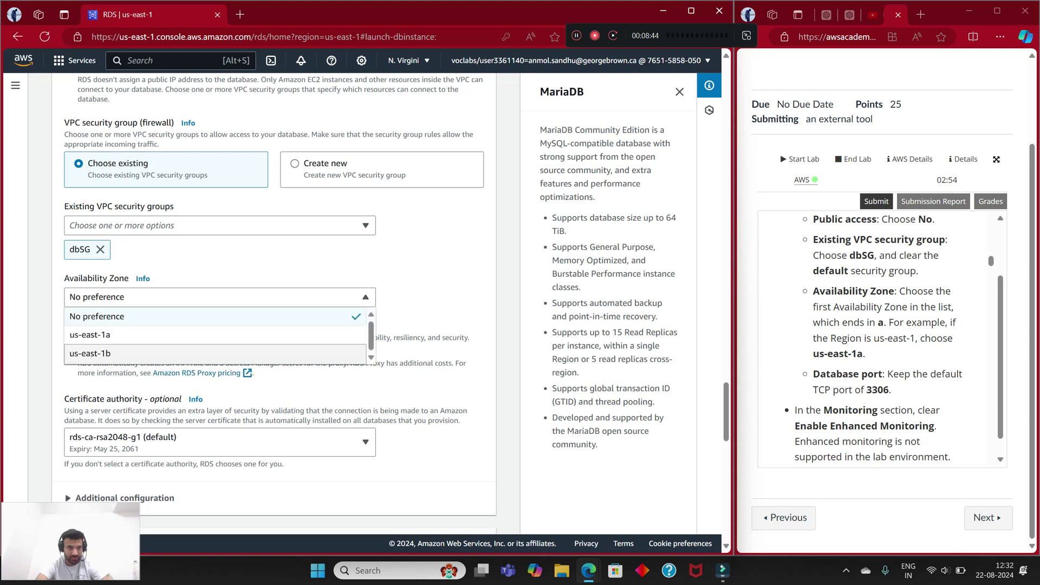
left_click(108, 332)
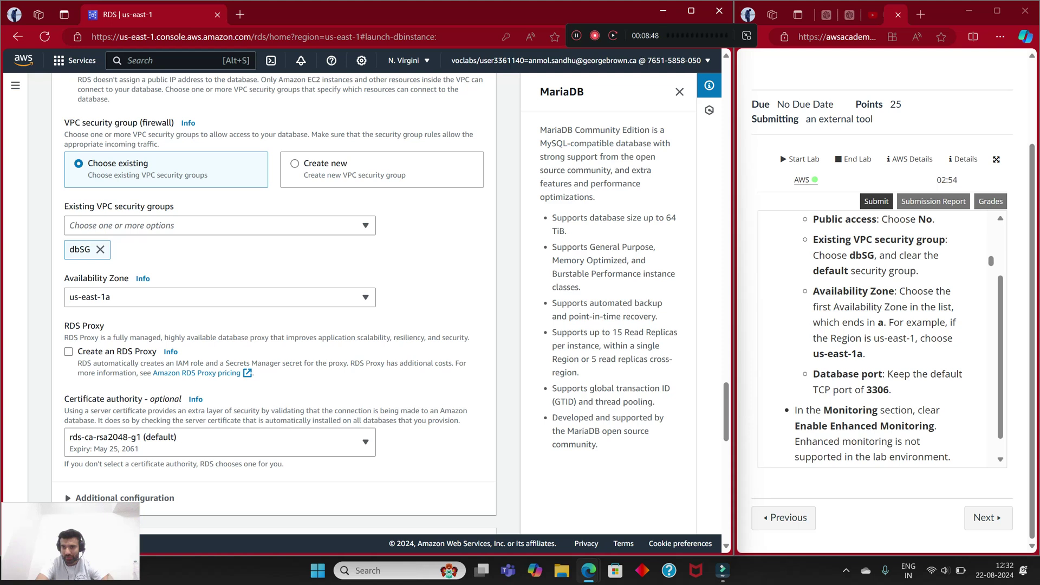
Step: Keep port 3306, disable Enhanced Monitoring, and create the database
scroll(877, 336, "down", 1)
scroll(271, 304, "down", 1)
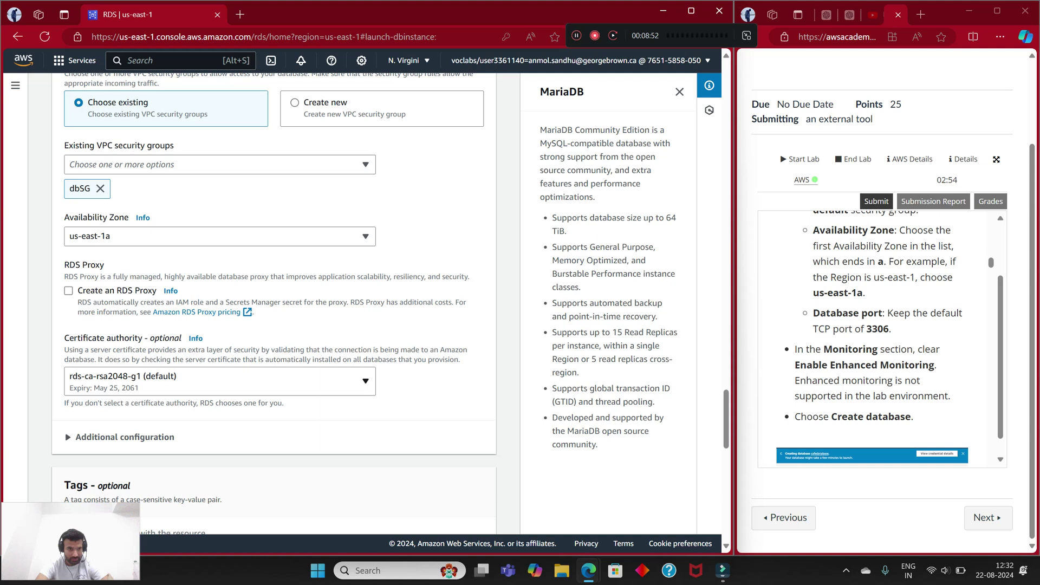
scroll(271, 303, "down", 5)
scroll(270, 304, "up", 4)
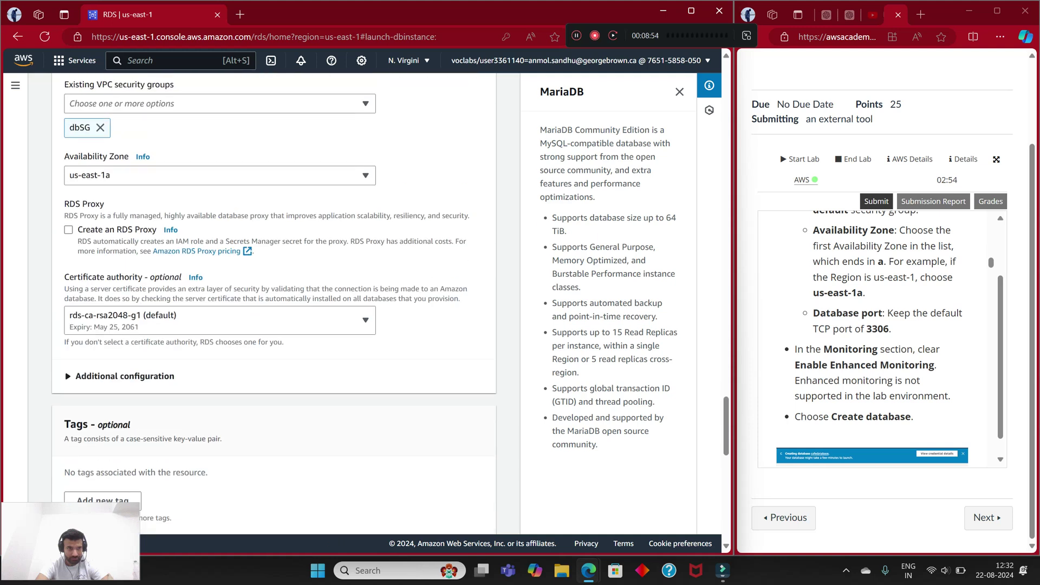
scroll(271, 304, "up", 2)
scroll(271, 303, "down", 10)
scroll(271, 304, "down", 4)
scroll(271, 303, "up", 12)
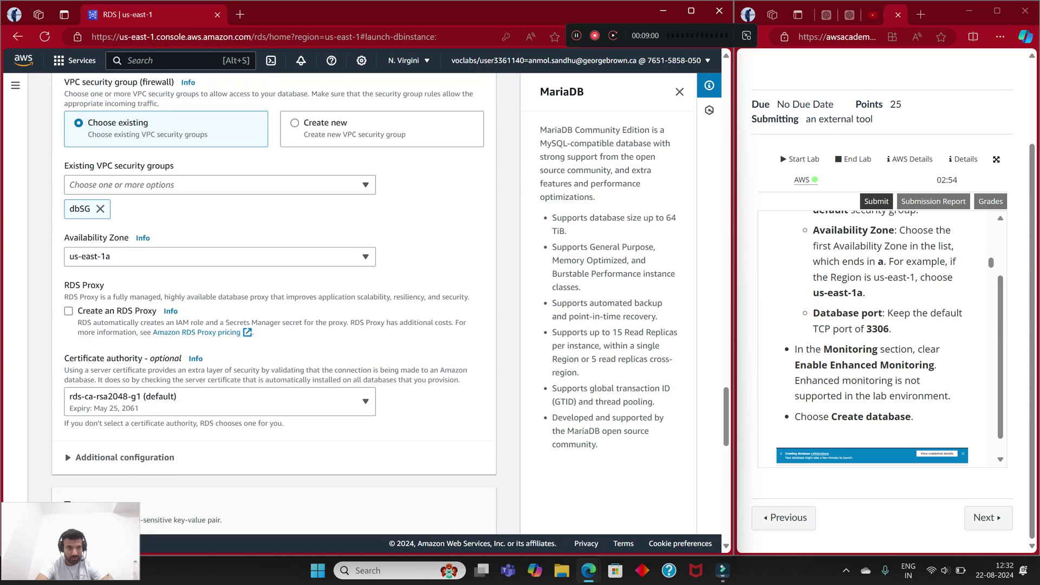
scroll(271, 303, "down", 4)
left_click(124, 335)
scroll(271, 303, "down", 2)
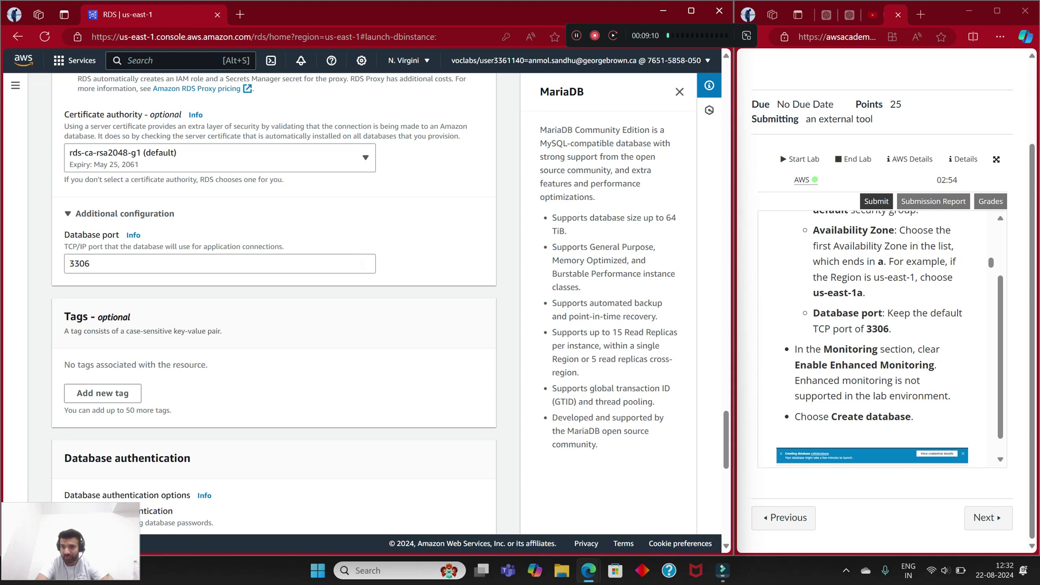
scroll(872, 336, "down", 1)
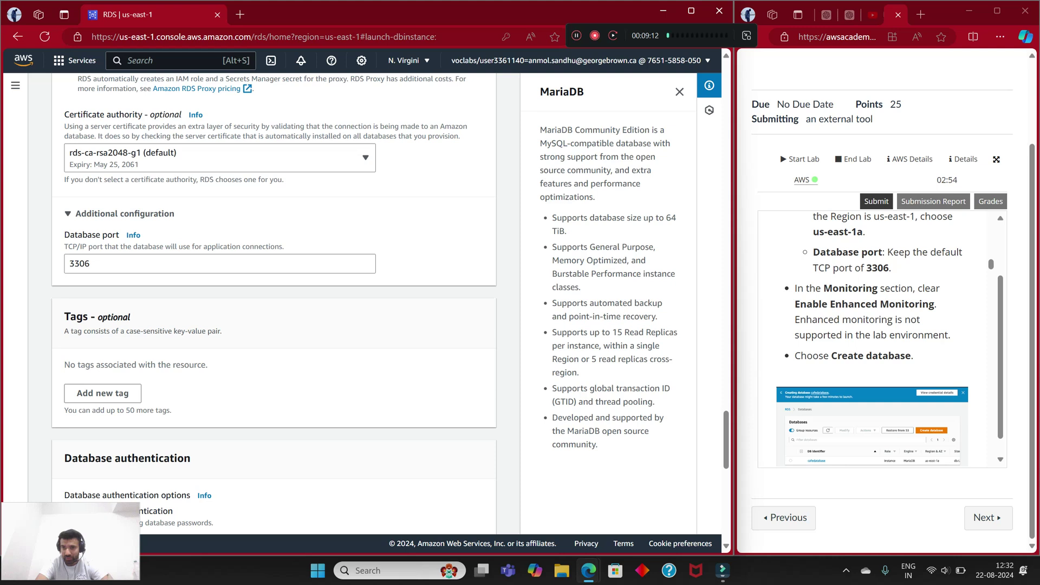
scroll(273, 304, "down", 6)
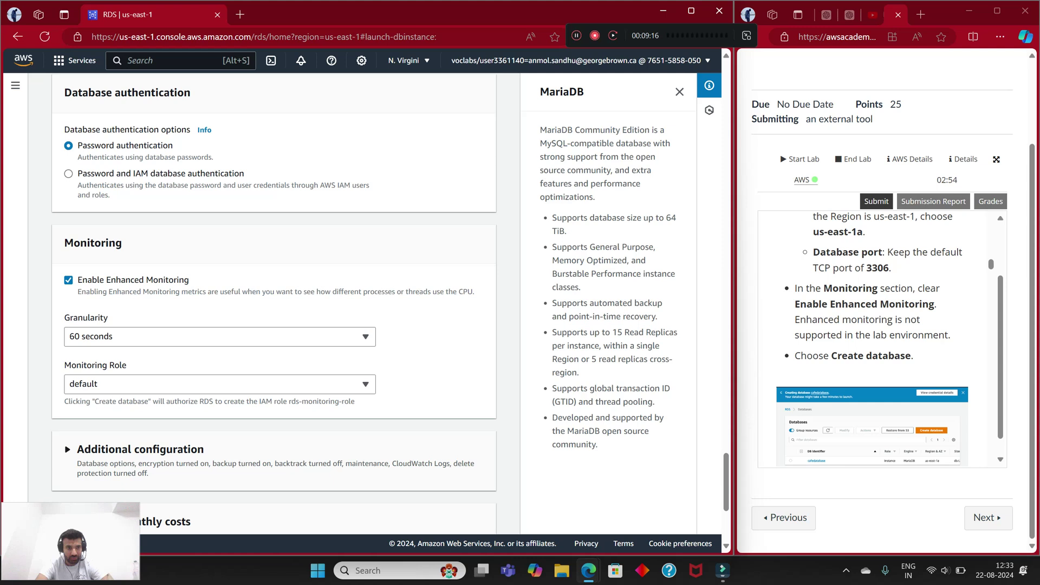
left_click(68, 280)
scroll(274, 304, "down", 2)
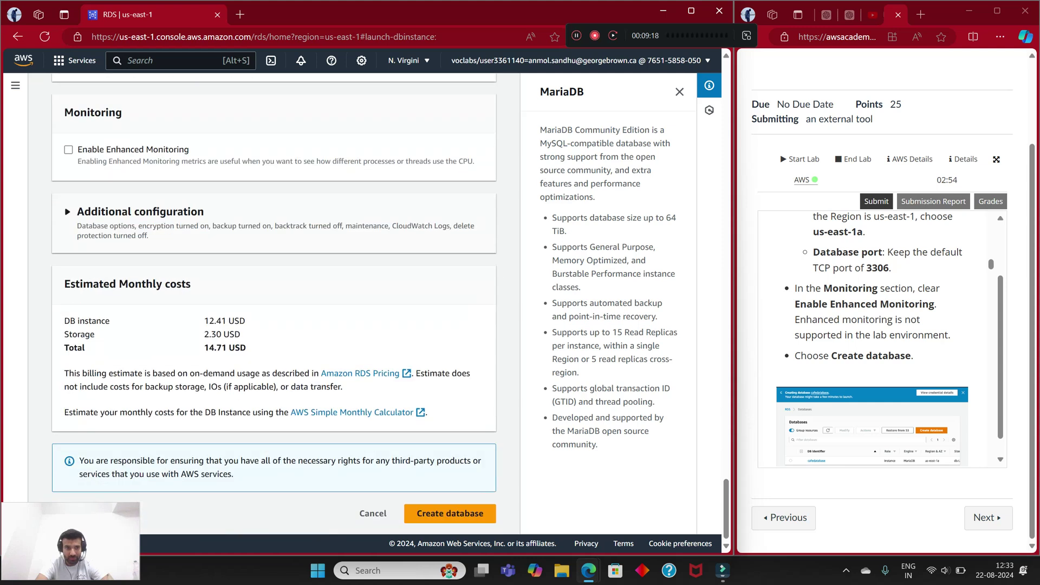
left_click(450, 513)
Step: Decline saving the database password in the browser and dismiss the suggested add-ons for cafedatabase
scroll(872, 339, "down", 3)
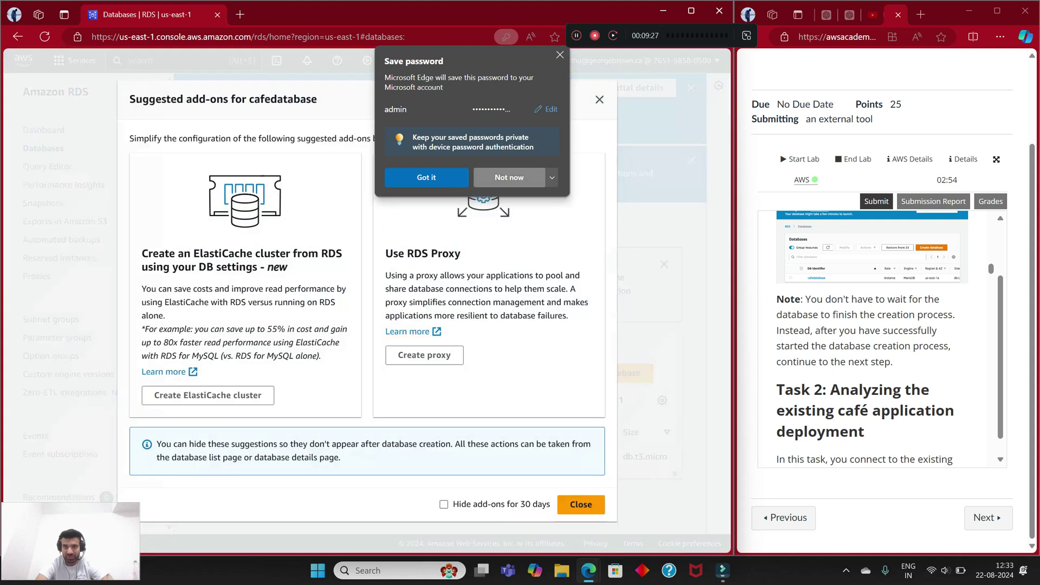
left_click(509, 177)
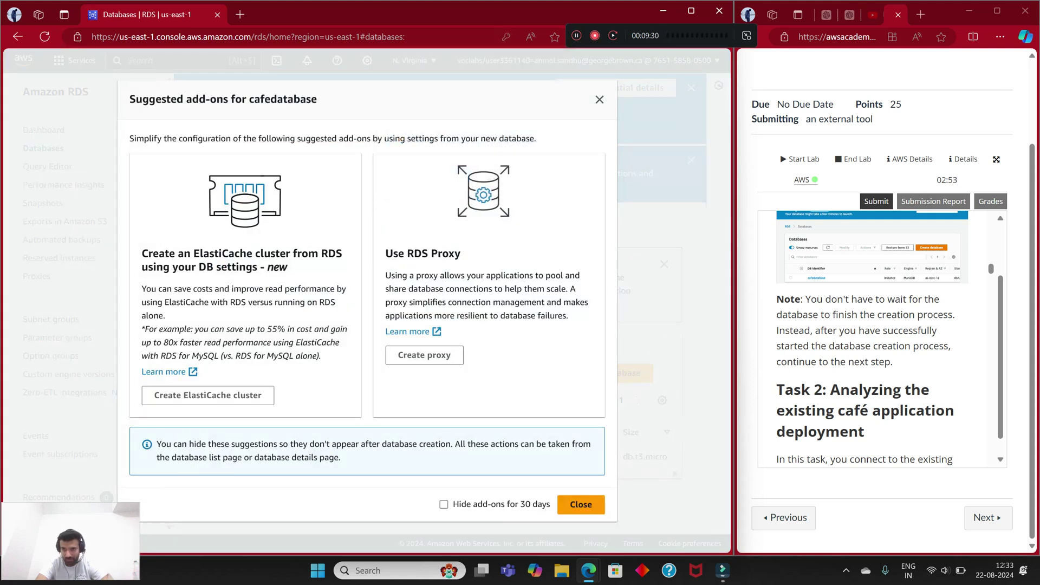
scroll(872, 338, "down", 1)
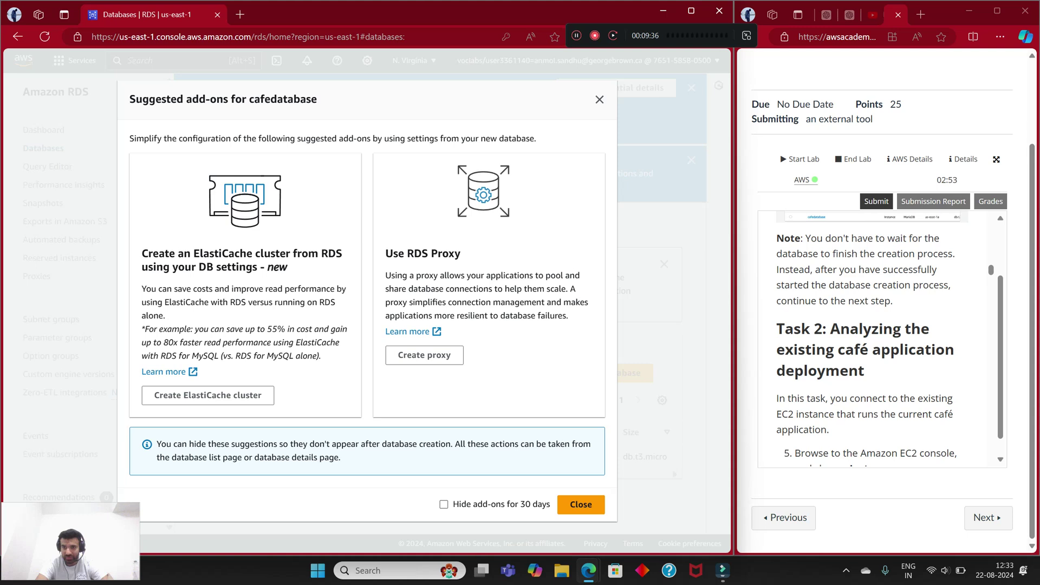
scroll(872, 337, "down", 1)
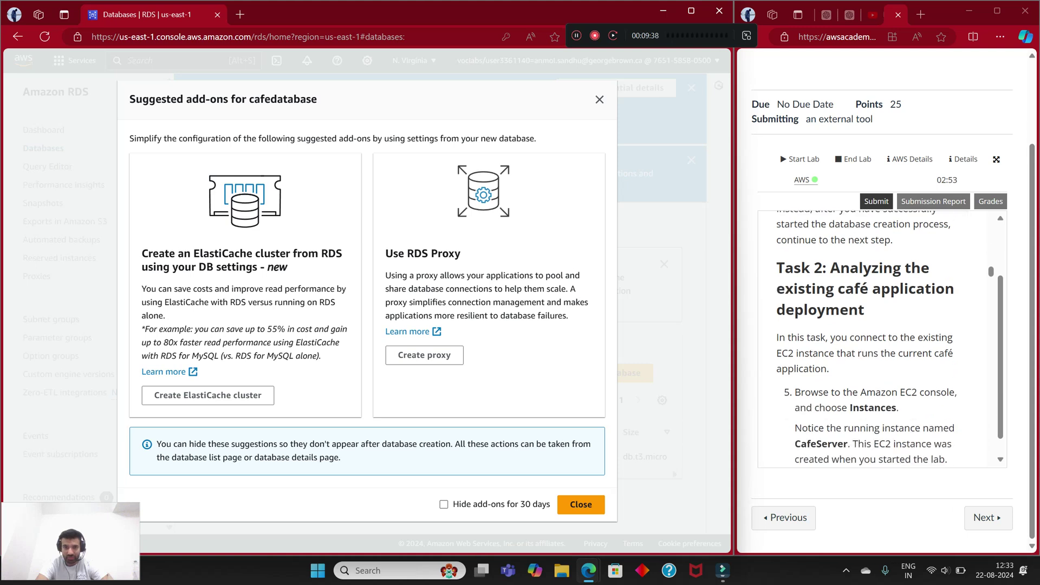
left_click(581, 505)
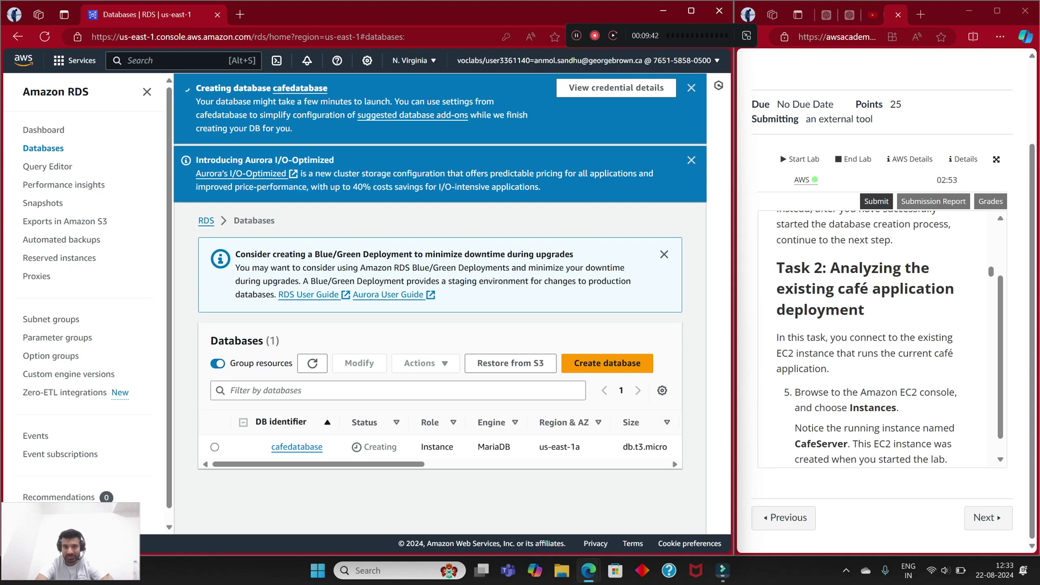
Step: Check that cafedatabase is listed with status Creating in us-east-1a
double_click(379, 447)
mouse_move(365, 447)
left_mouse_down()
mouse_move(400, 460)
mouse_move(364, 448)
left_mouse_up()
left_click(379, 455)
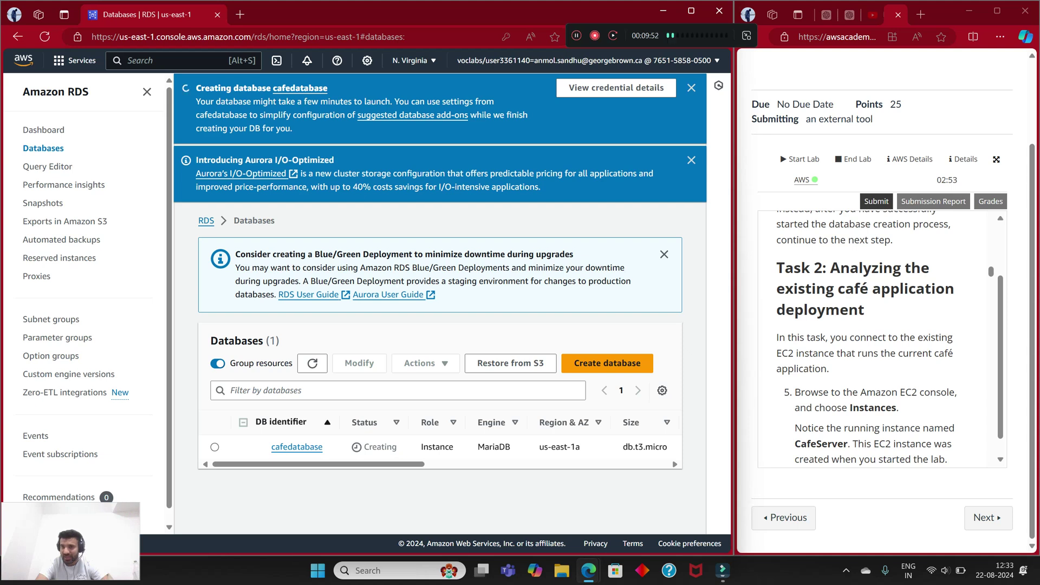
scroll(883, 336, "down", 2)
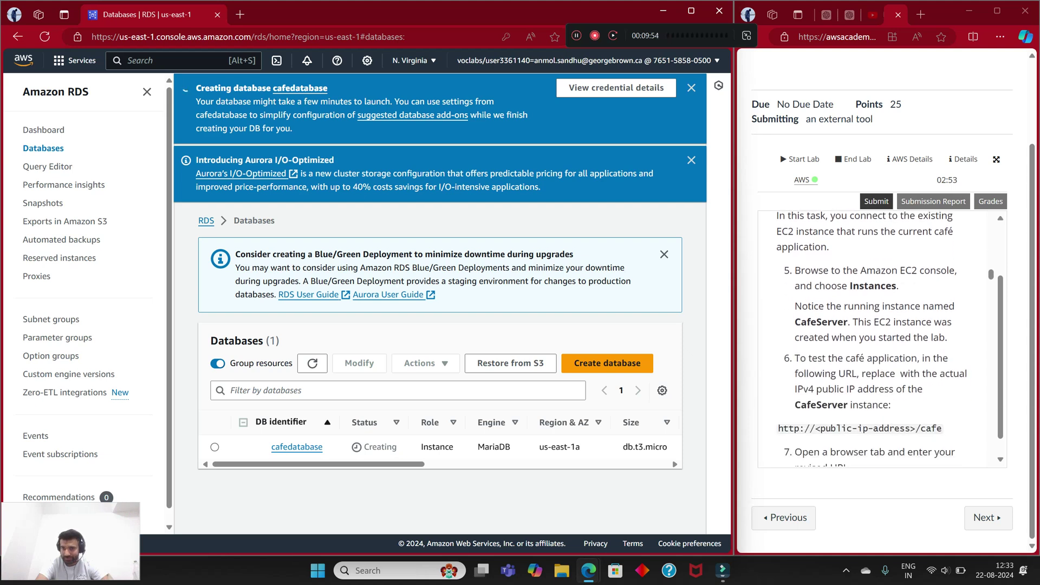
scroll(871, 339, "up", 1)
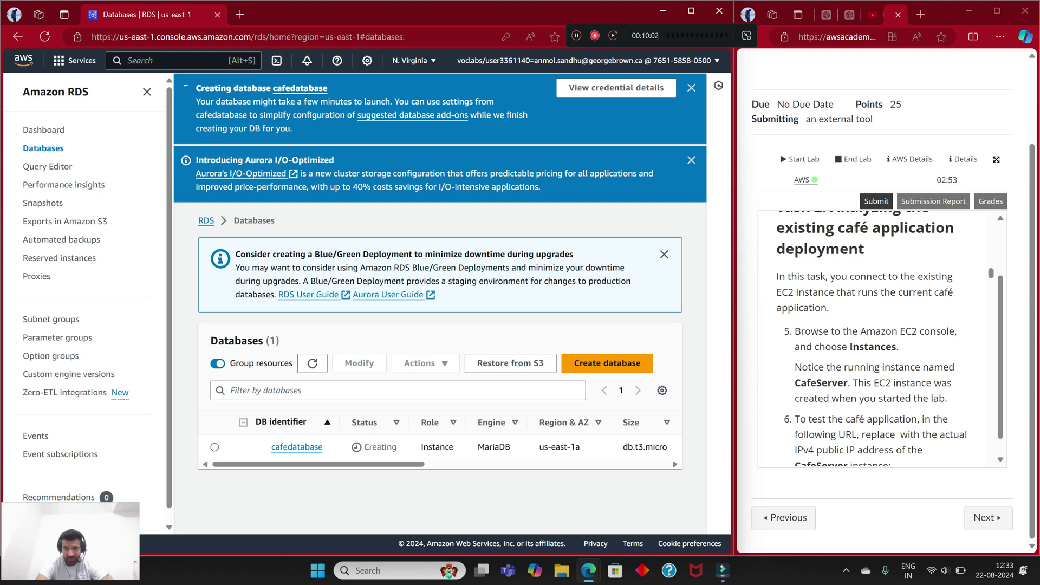
scroll(872, 339, "down", 1)
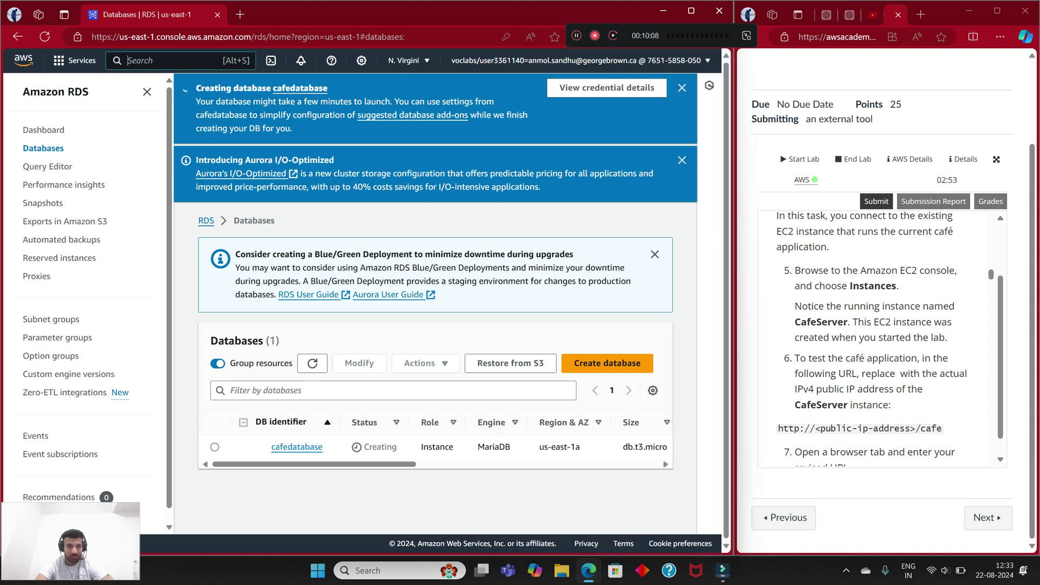
Step: Open EC2 from the 'ec' search, select CafeServer, and open its public IPv4 address in a new tab
type("ec")
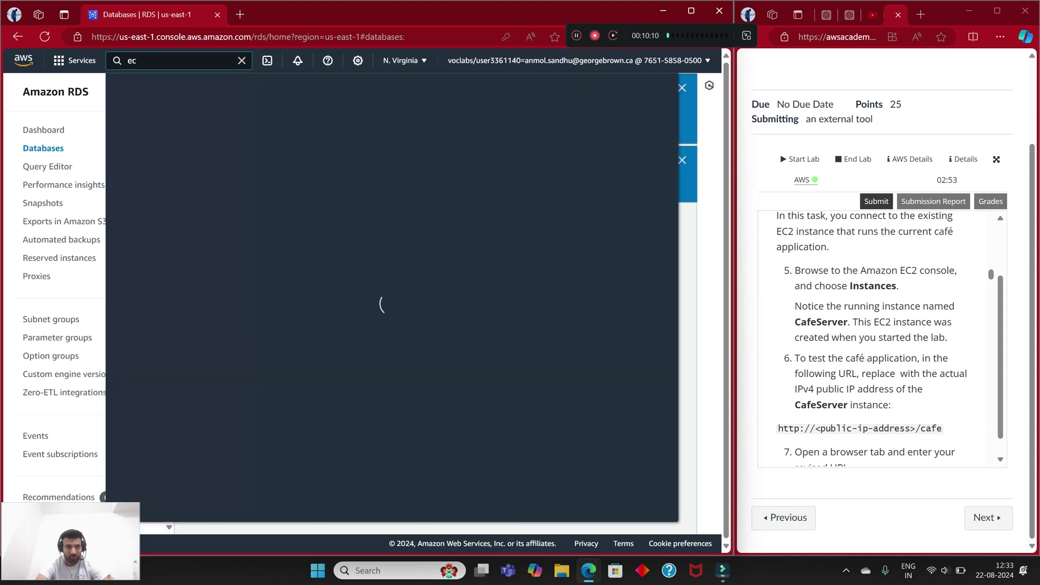
key("Return")
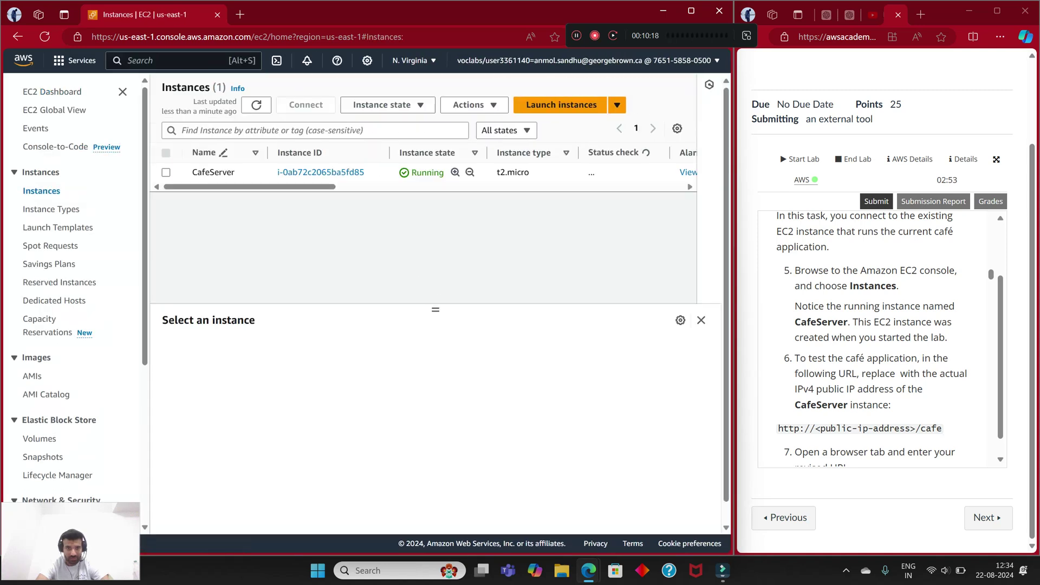
left_click(251, 172)
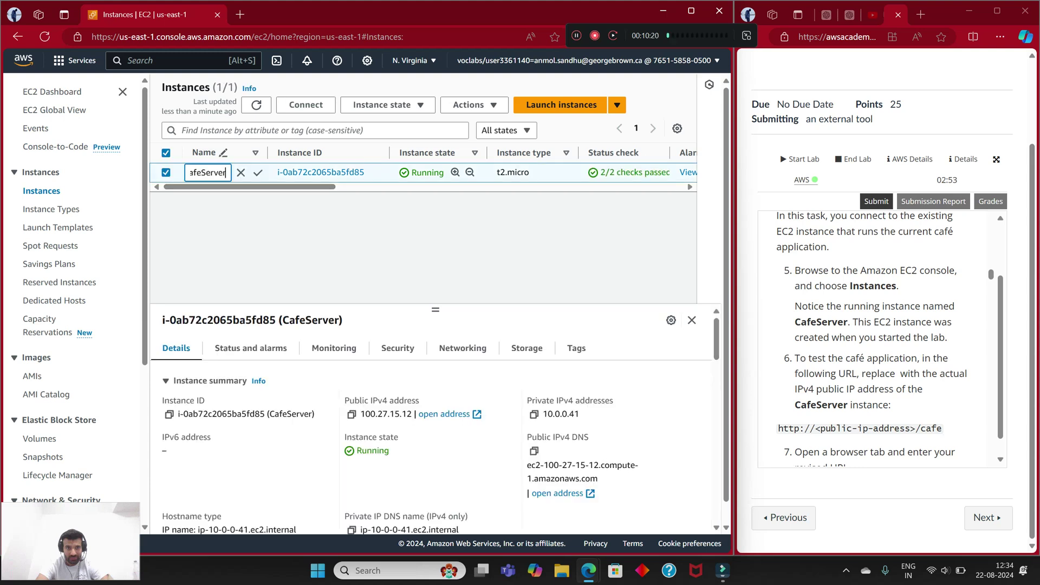
scroll(881, 339, "down", 3)
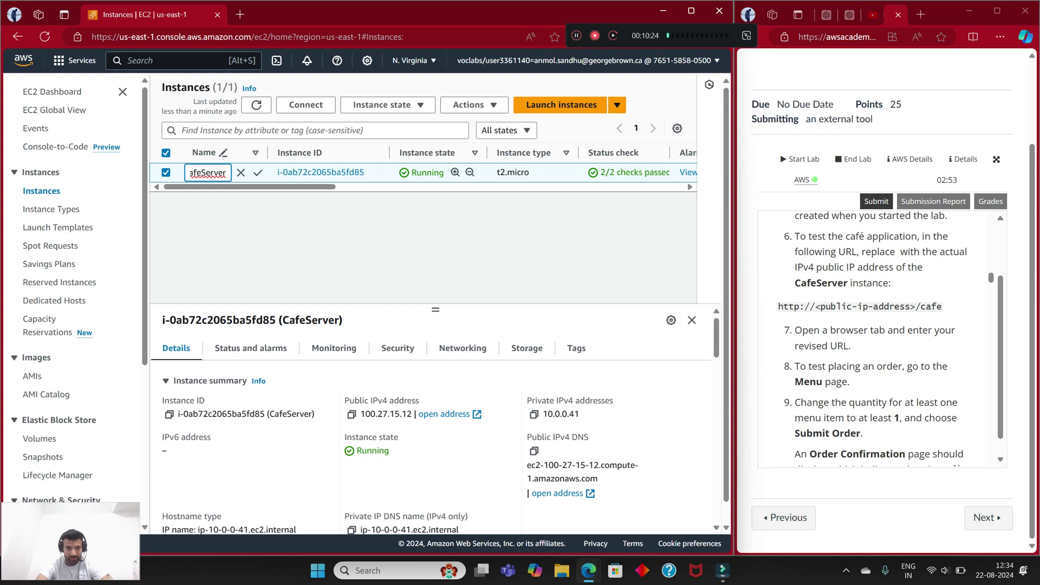
left_click(444, 413)
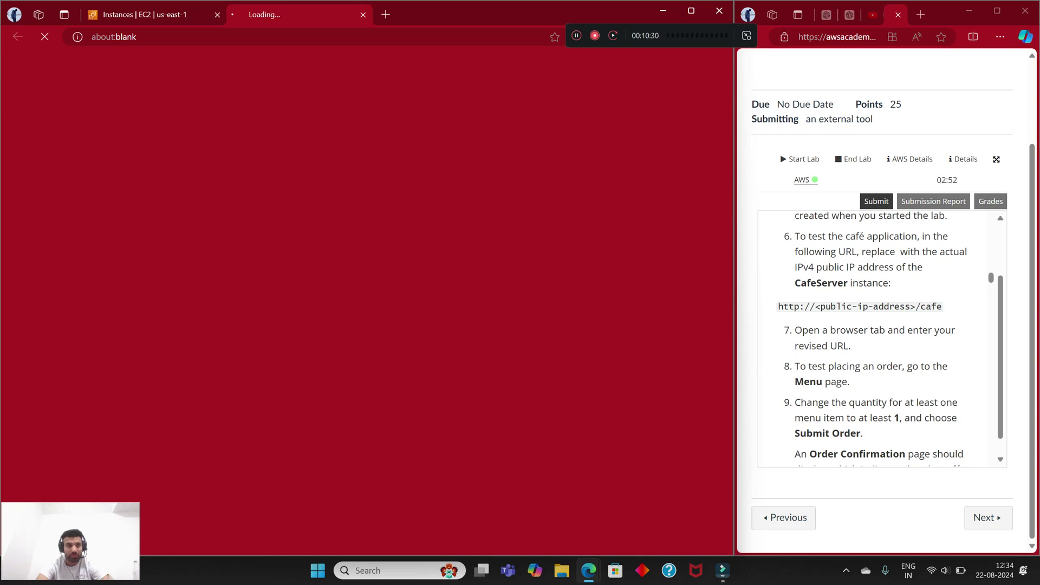
type("http://100.27.15.12")
key("Return")
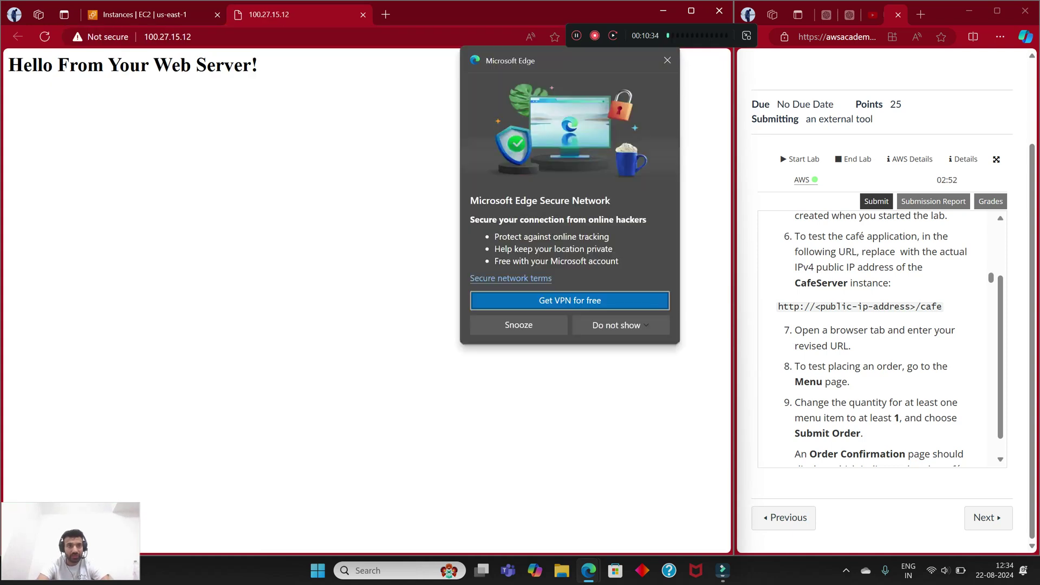
left_click(620, 325)
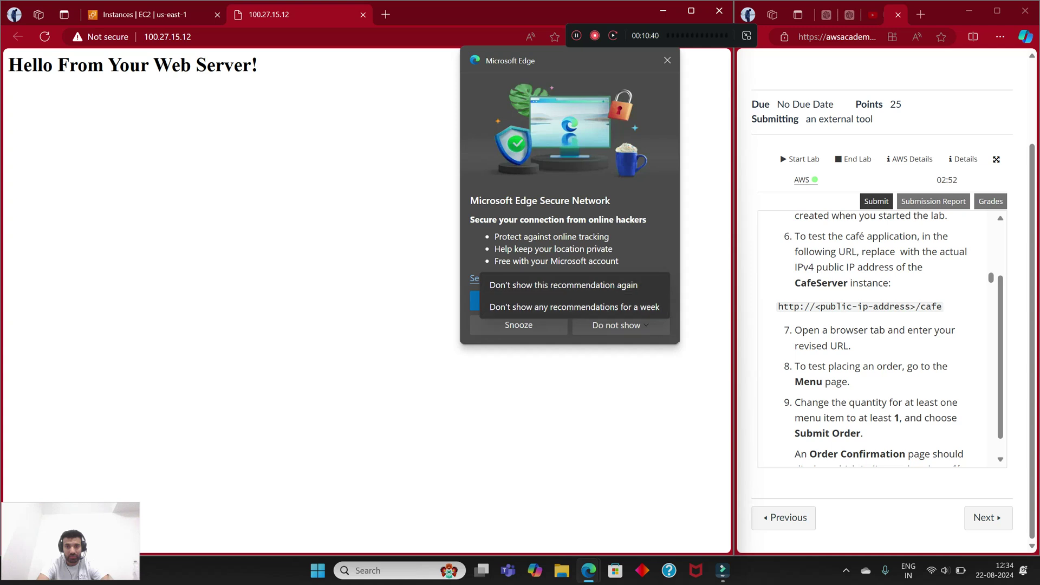
left_click(563, 284)
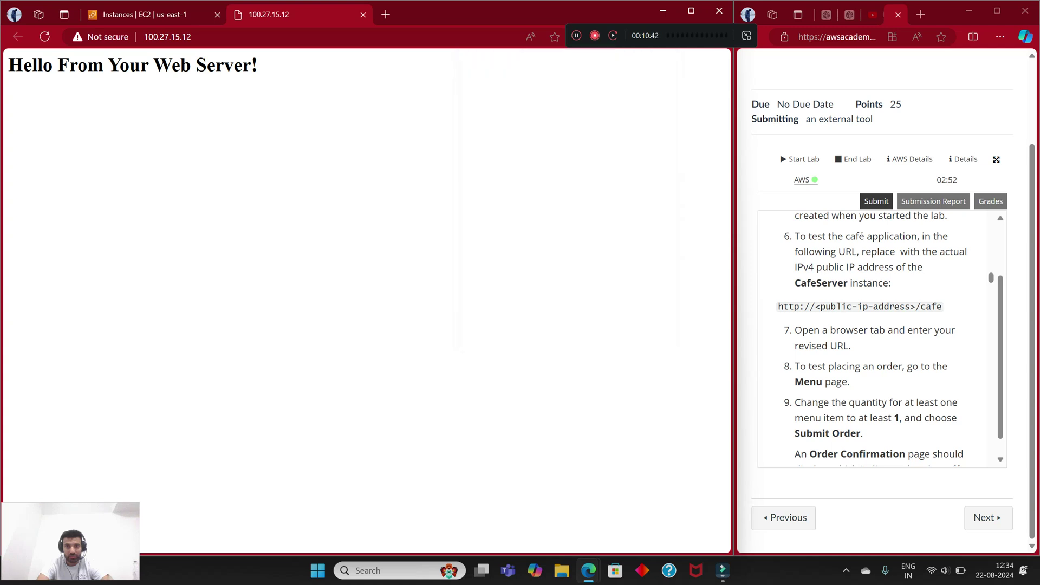
Step: Verify the 'Hello From Your Web Server!' heading, then close the test page
left_click_drag(258, 65, 8, 65)
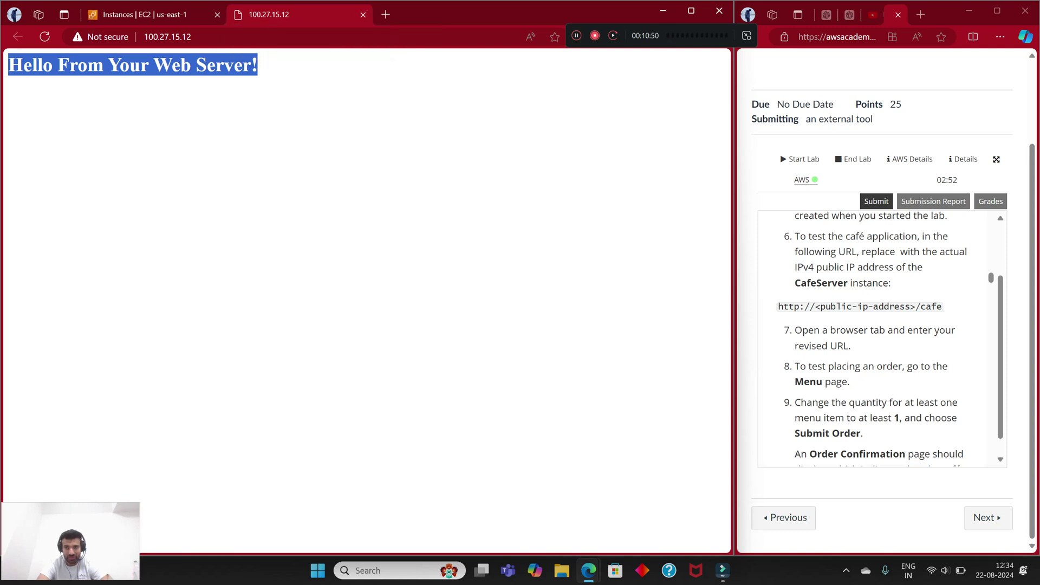
scroll(871, 338, "up", 1)
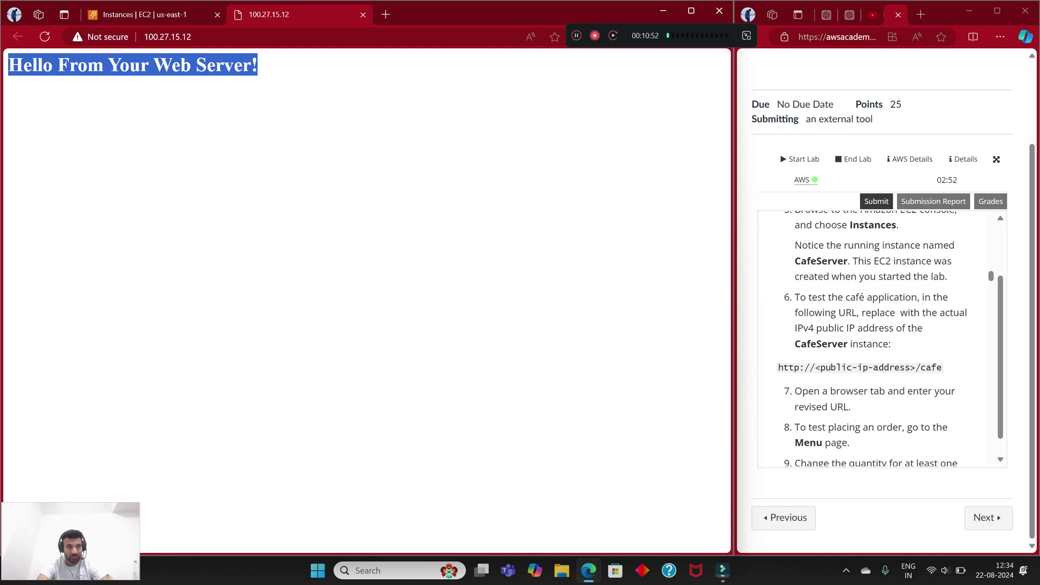
left_click(168, 36)
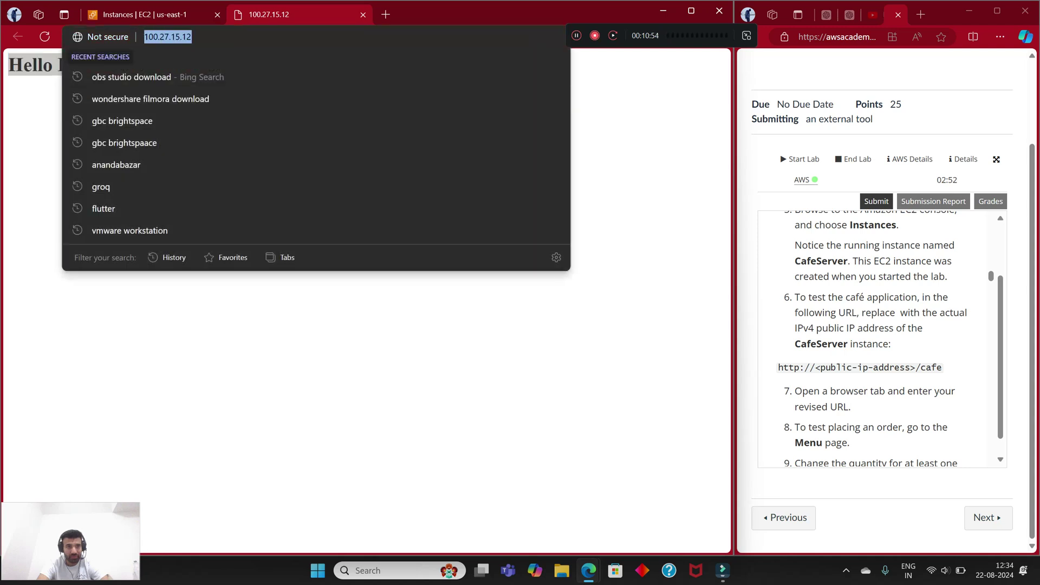
left_click(363, 14)
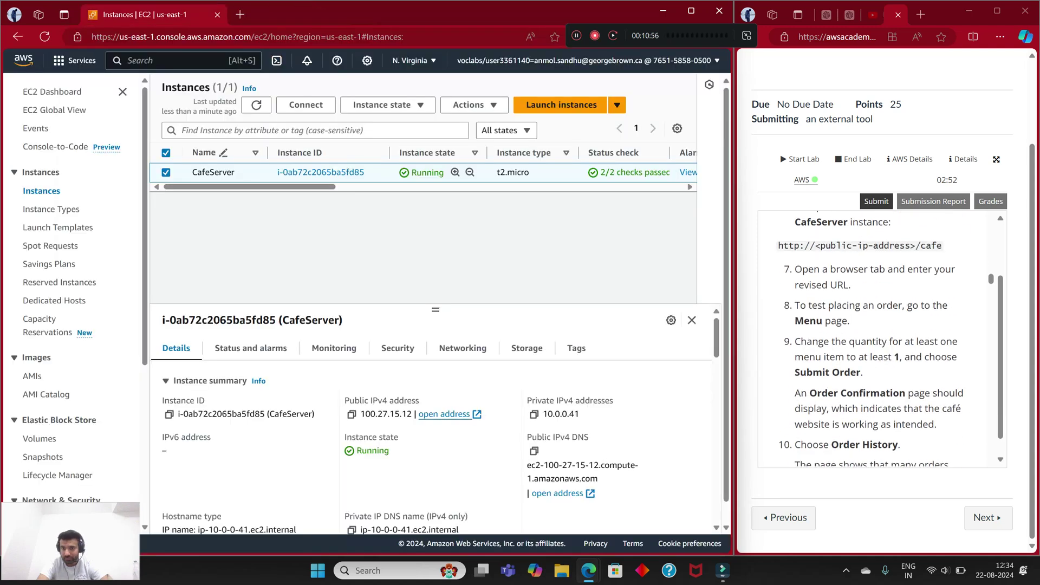
Step: Copy CafeServer's public IPv4 address and paste-and-go to it in a new tab
scroll(871, 339, "down", 1)
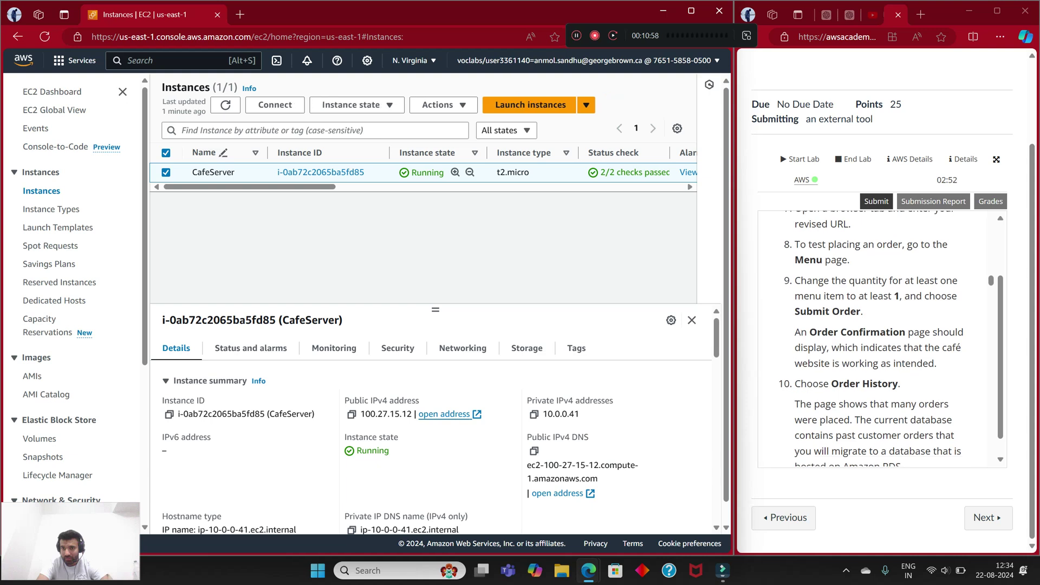
scroll(871, 338, "up", 1)
scroll(872, 339, "down", 1)
scroll(878, 339, "up", 2)
scroll(877, 339, "down", 1)
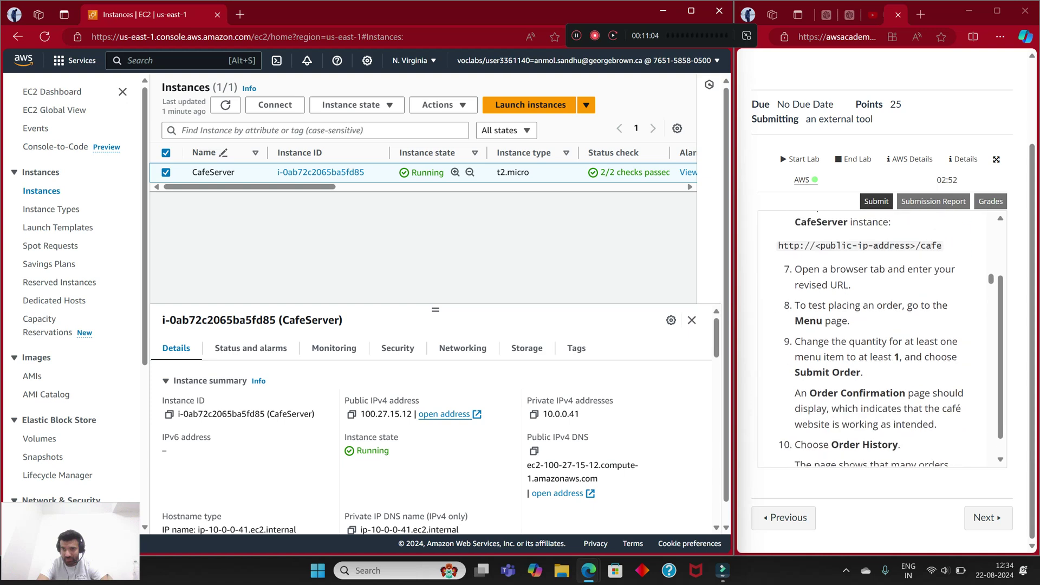
scroll(877, 339, "up", 1)
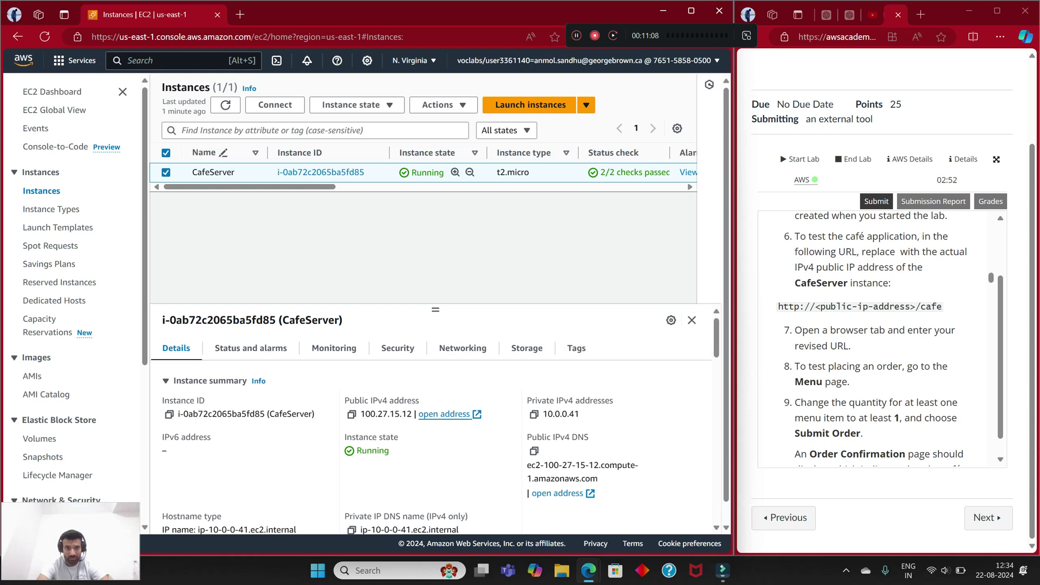
left_click(351, 414)
key("ctrl+t")
right_click(184, 35)
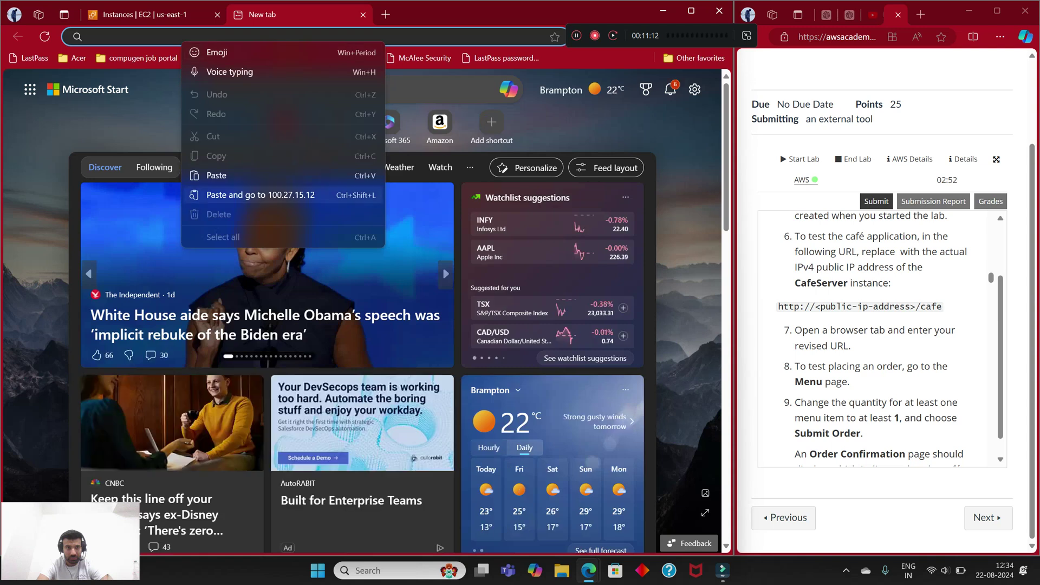
left_click(249, 203)
left_click(163, 37)
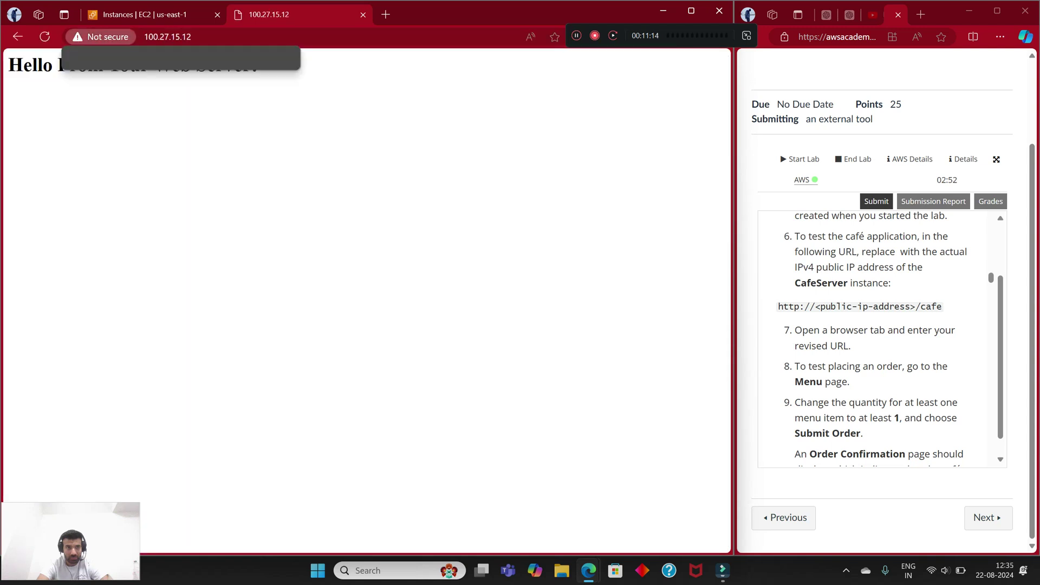
left_click(160, 36)
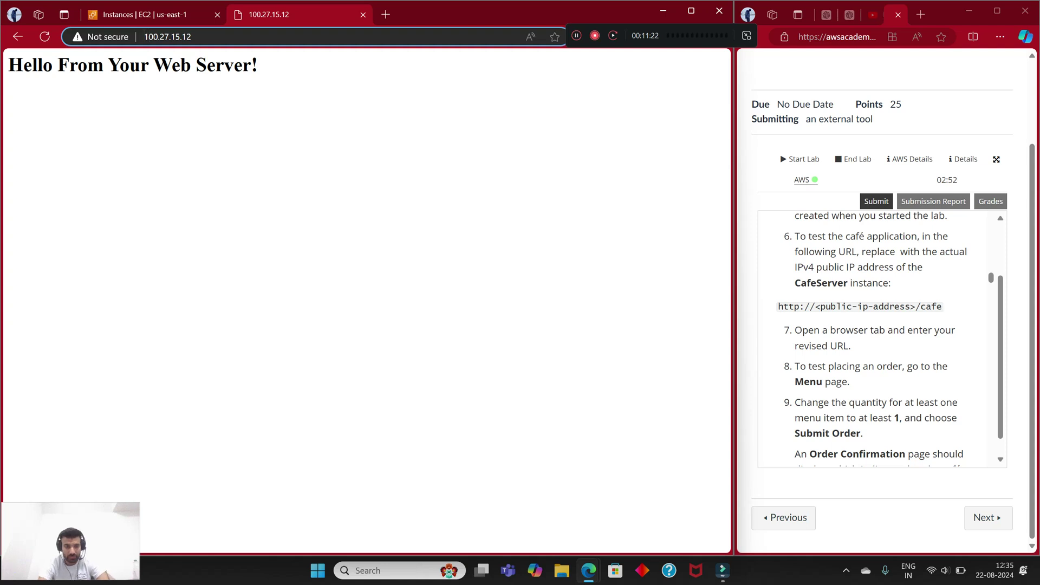
left_click(145, 36)
type("http://")
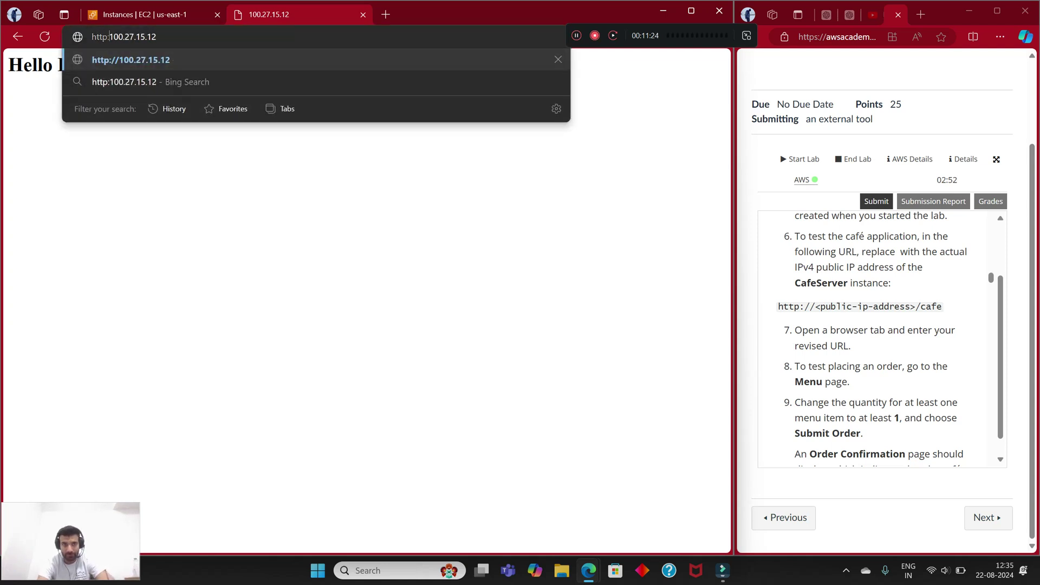
left_click(163, 37)
type("/cafe")
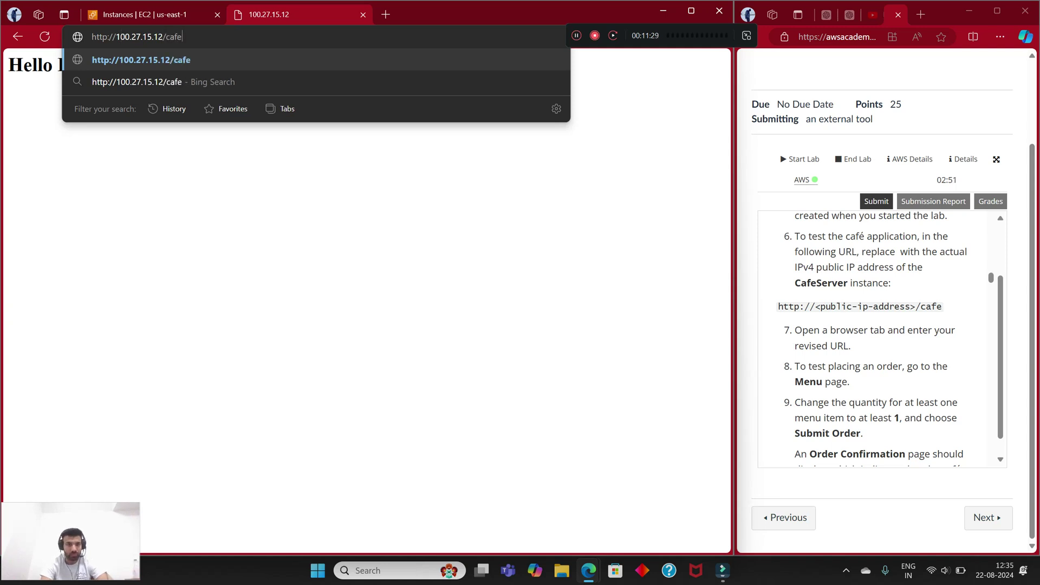
key("Return")
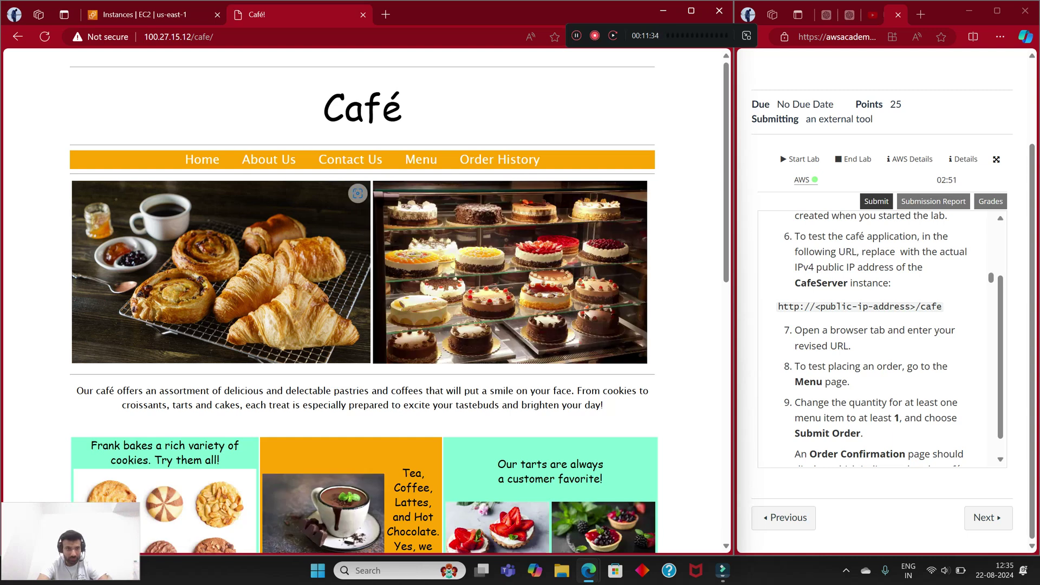
Step: On the café Menu page, set the Croissant quantity to 2
left_click(420, 159)
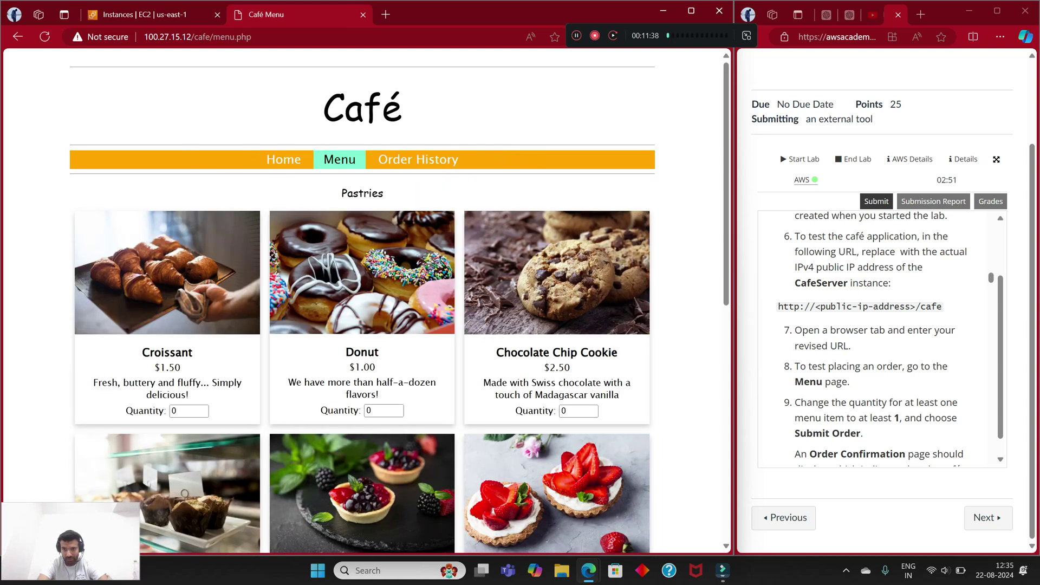
scroll(872, 338, "down", 1)
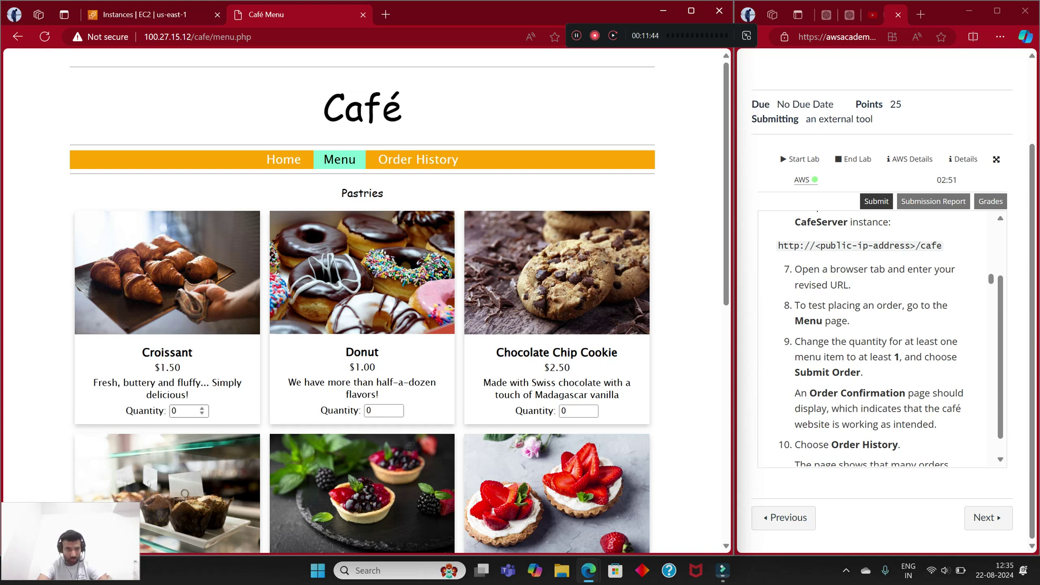
scroll(362, 303, "down", 3)
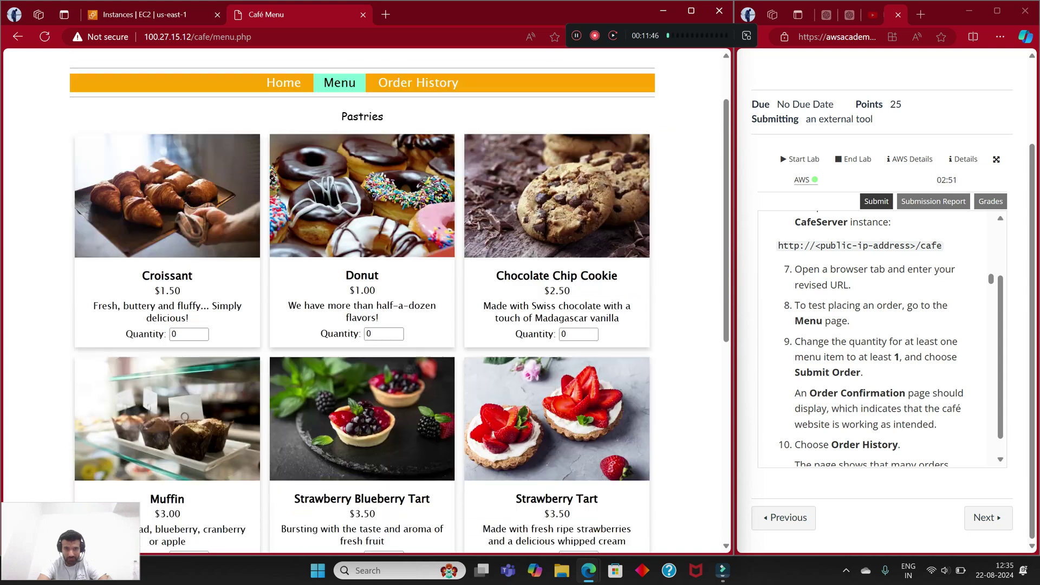
scroll(362, 303, "down", 3)
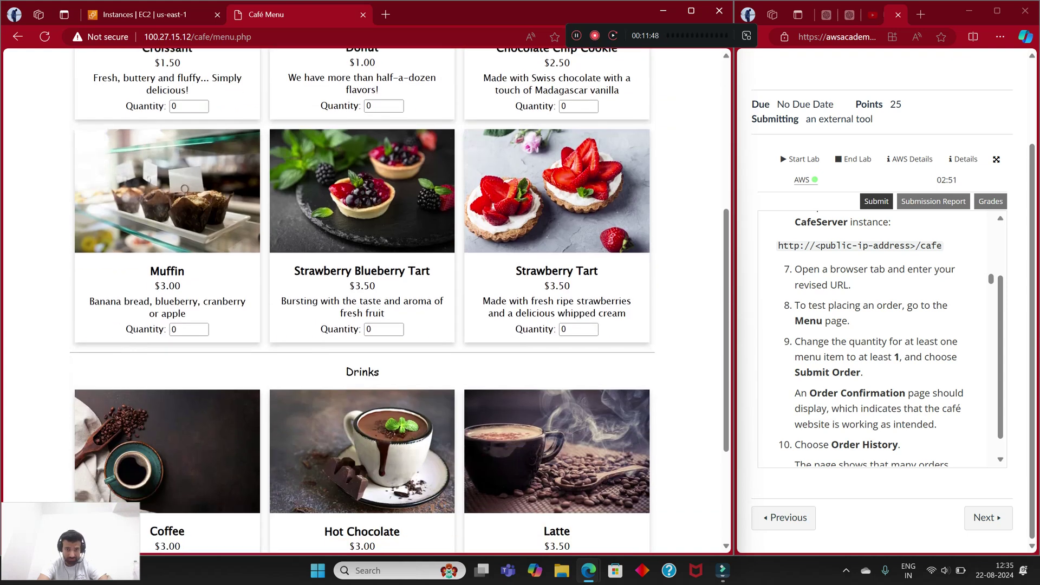
scroll(361, 304, "down", 1)
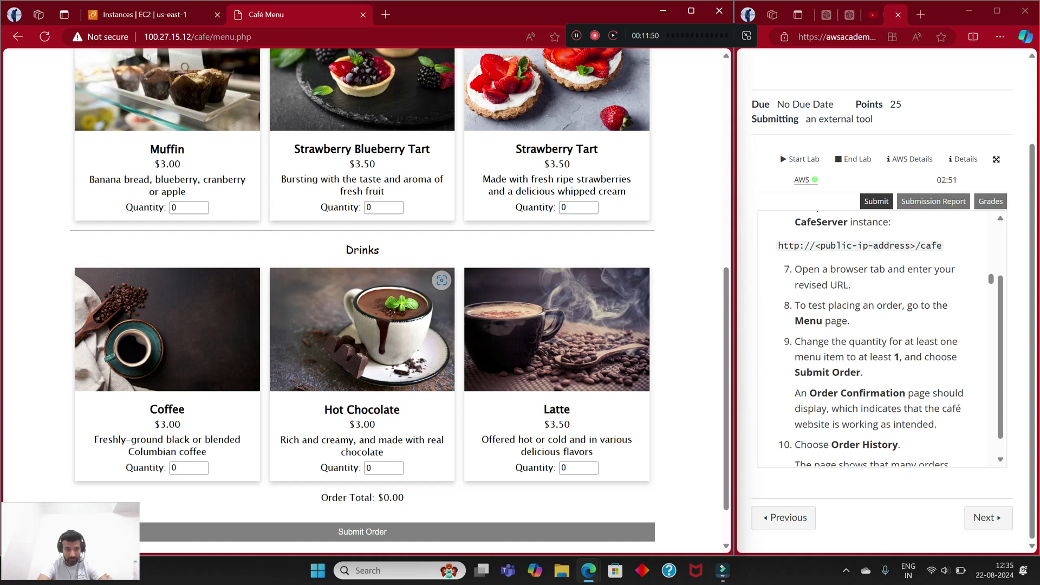
scroll(362, 303, "up", 4)
double_click(174, 227)
type("1")
key("BackSpace")
type("2")
Step: Submit the order and check the confirmation for order 25 totalling $3.00
scroll(870, 337, "down", 1)
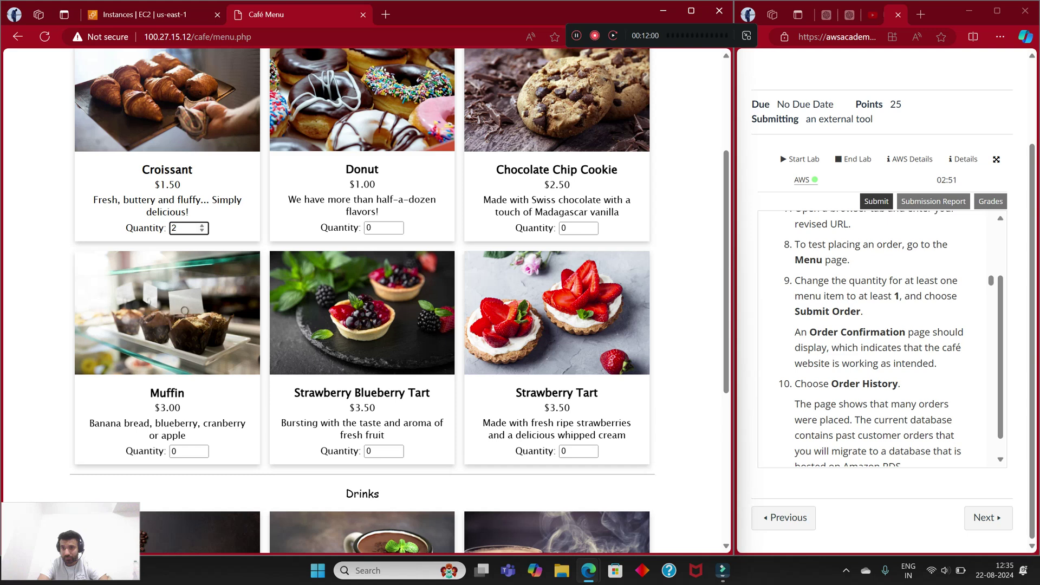
scroll(872, 338, "down", 1)
scroll(363, 300, "down", 5)
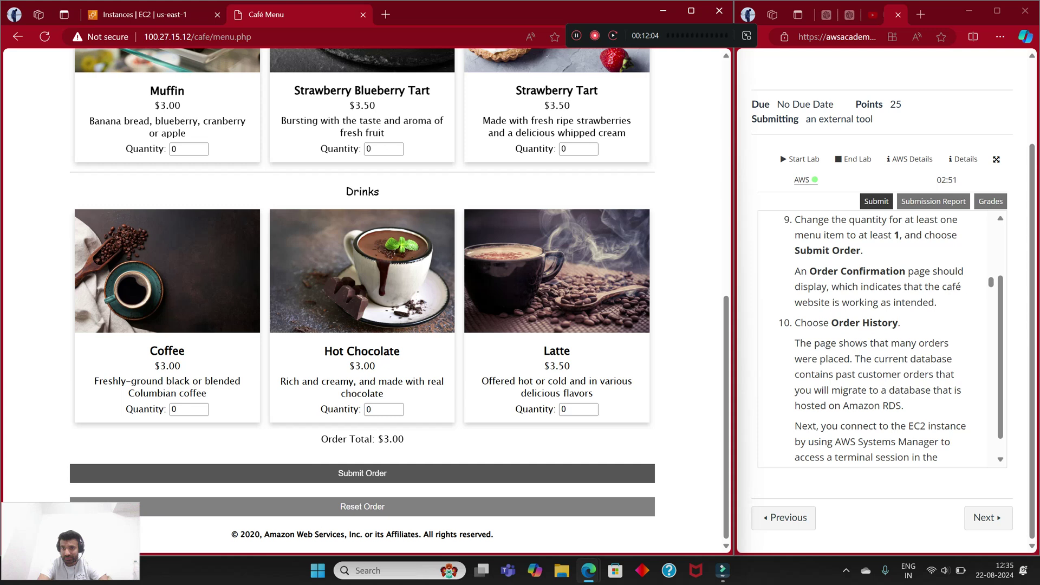
left_click(362, 473)
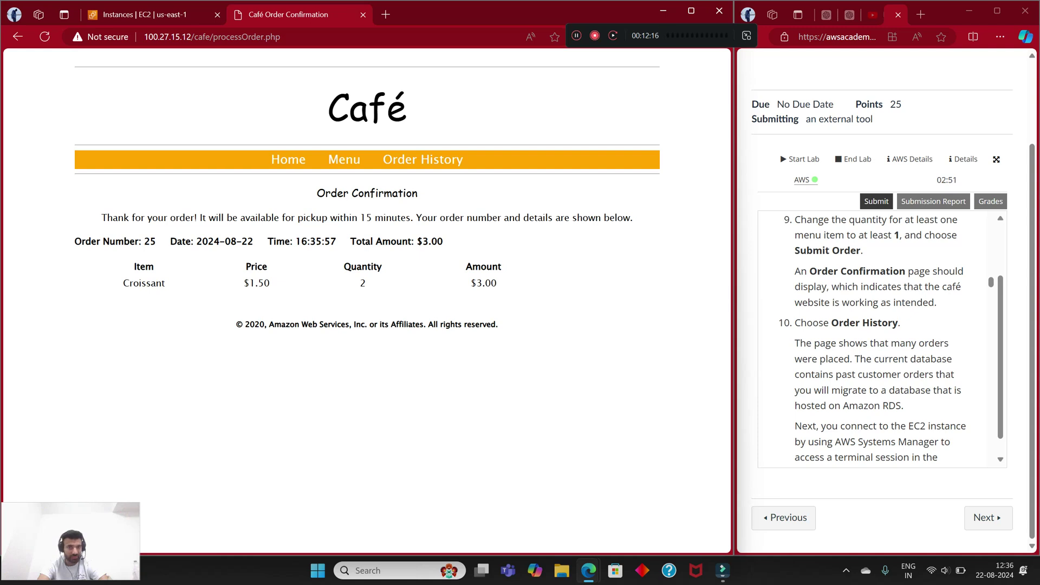
left_click_drag(325, 193, 417, 193)
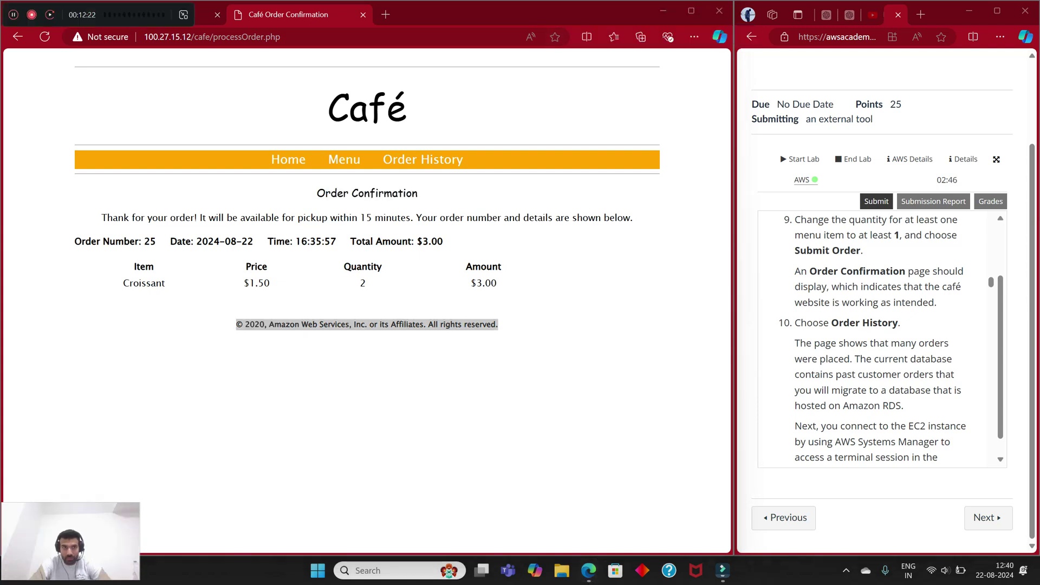
Step: Open the café's Order History page and scroll through the past orders
left_click_drag(81, 16, 603, 42)
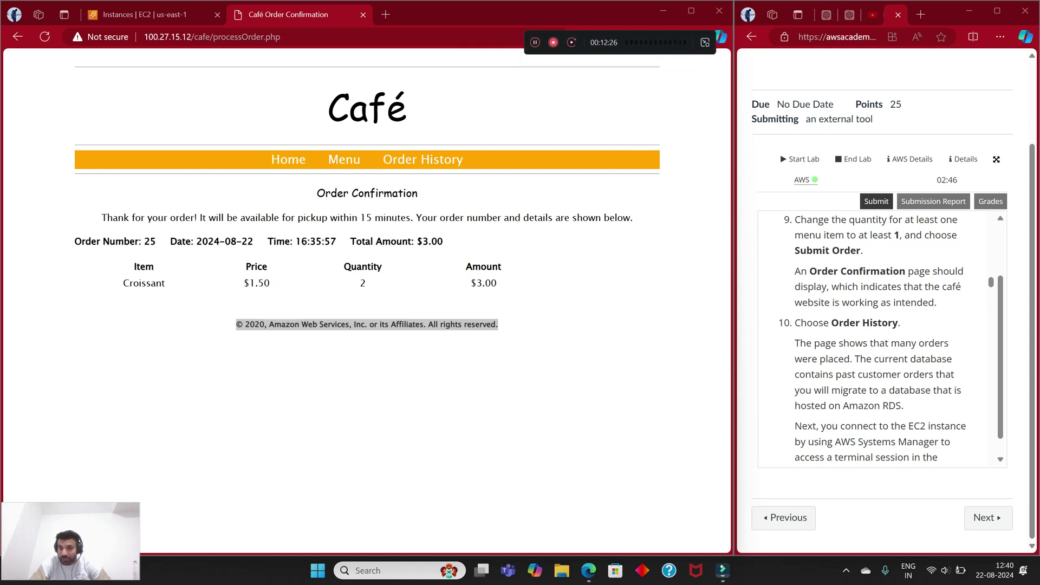
left_click_drag(832, 322, 950, 343)
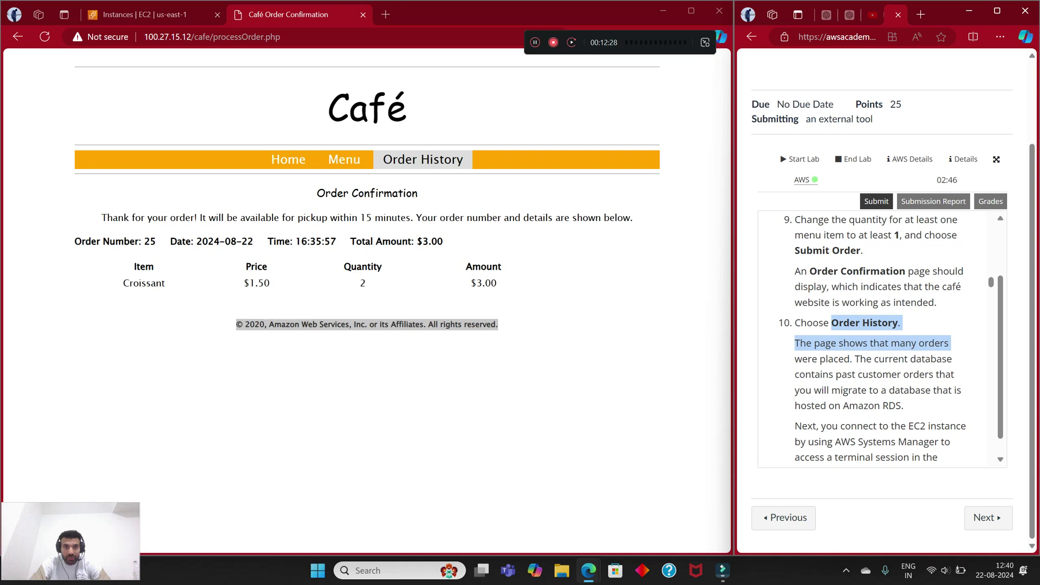
left_click(422, 159)
scroll(872, 338, "down", 1)
left_click(872, 338)
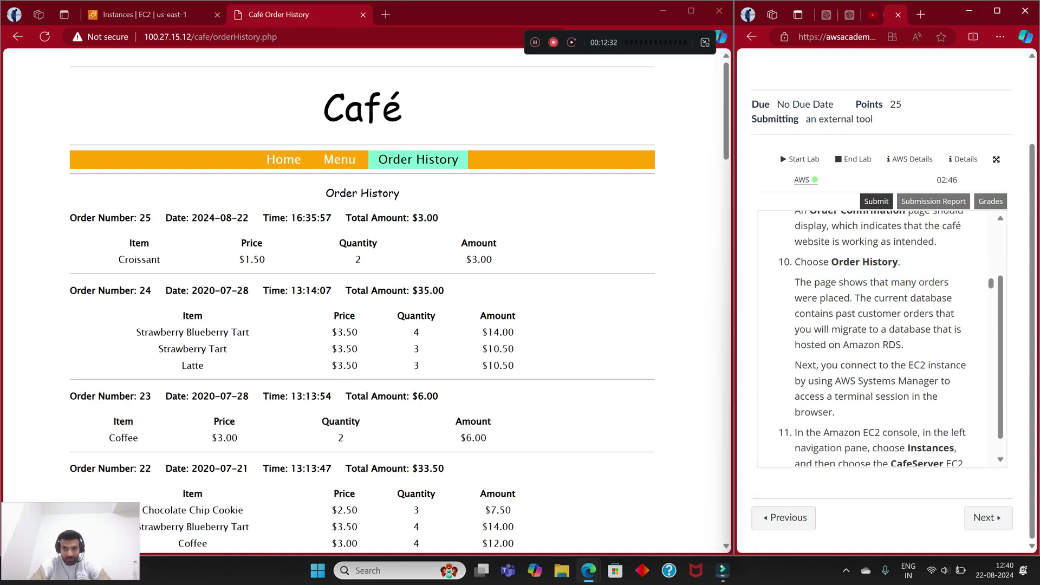
scroll(362, 304, "down", 15)
scroll(362, 303, "down", 12)
scroll(362, 303, "up", 18)
scroll(362, 303, "down", 6)
scroll(362, 303, "up", 20)
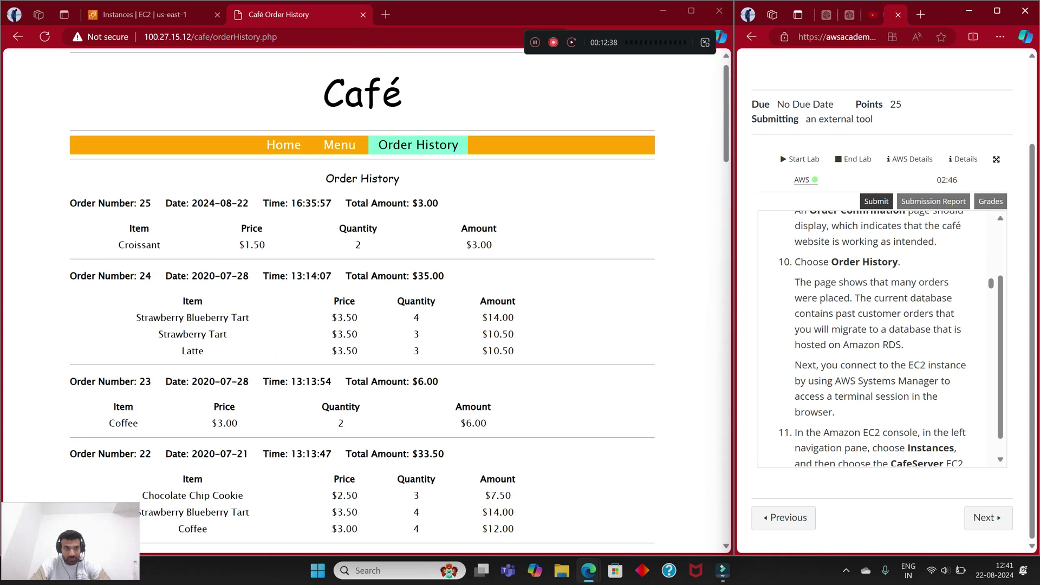
Step: Review order 25's number, date and two-croissant line above the 2020 orders
left_click_drag(86, 204, 166, 203)
left_click(166, 204)
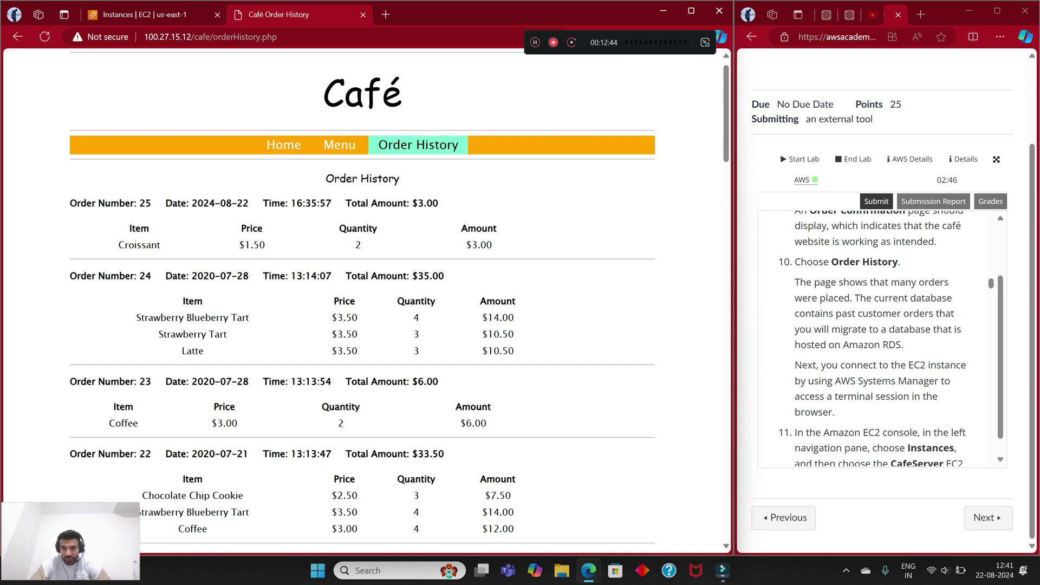
left_click_drag(248, 203, 186, 203)
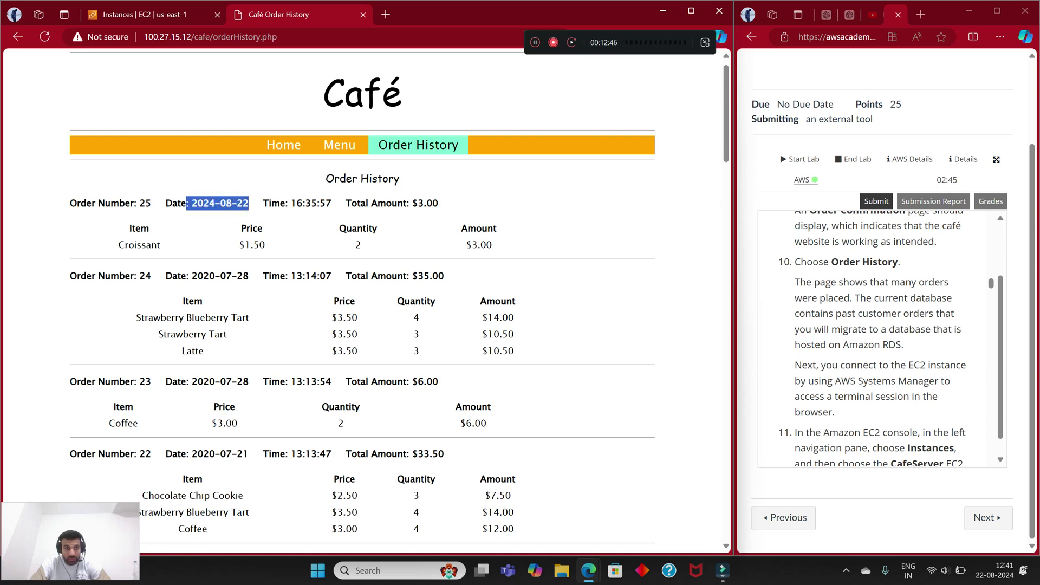
left_click_drag(115, 223, 495, 248)
left_click(514, 247)
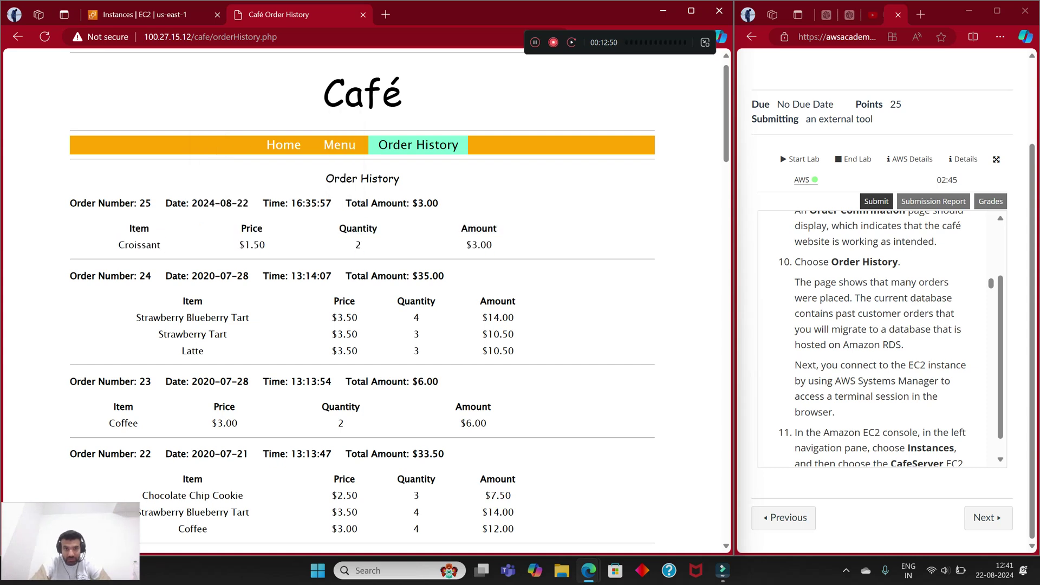
scroll(878, 335, "down", 1)
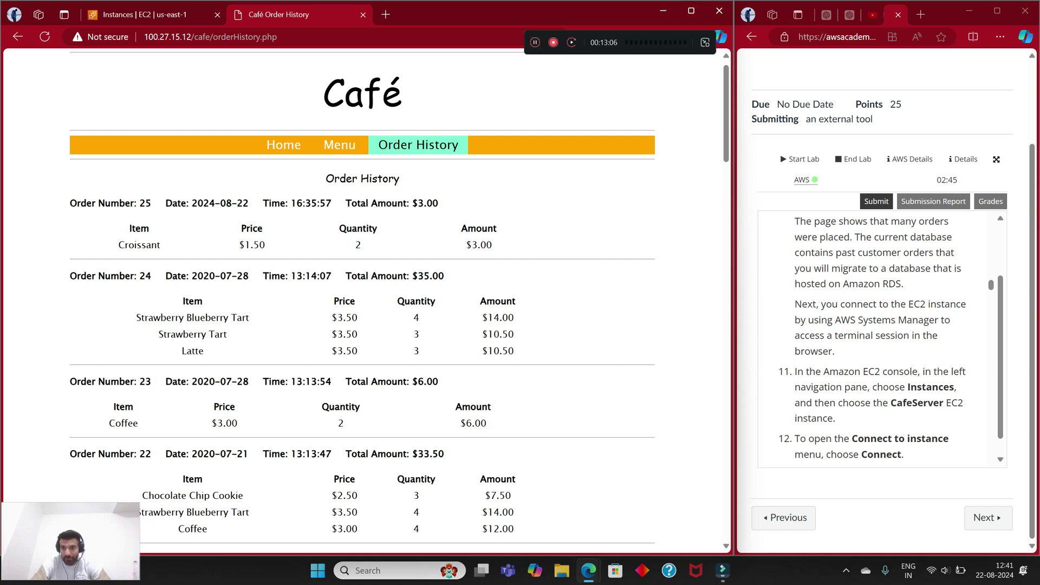
Step: From the EC2 Instances tab, connect to CafeServer through Session Manager
key("ctrl+l")
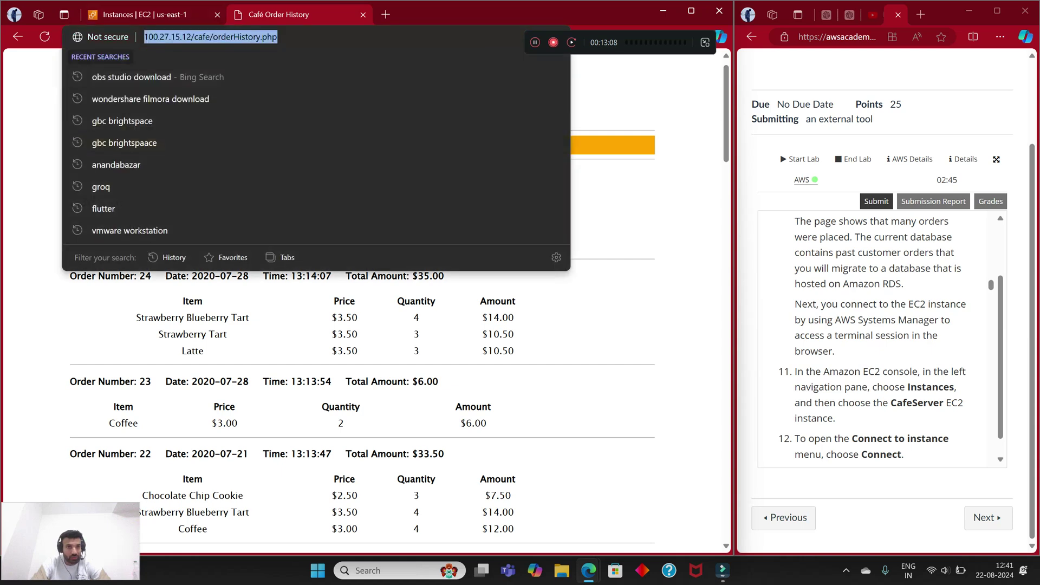
key("ctrl+Tab")
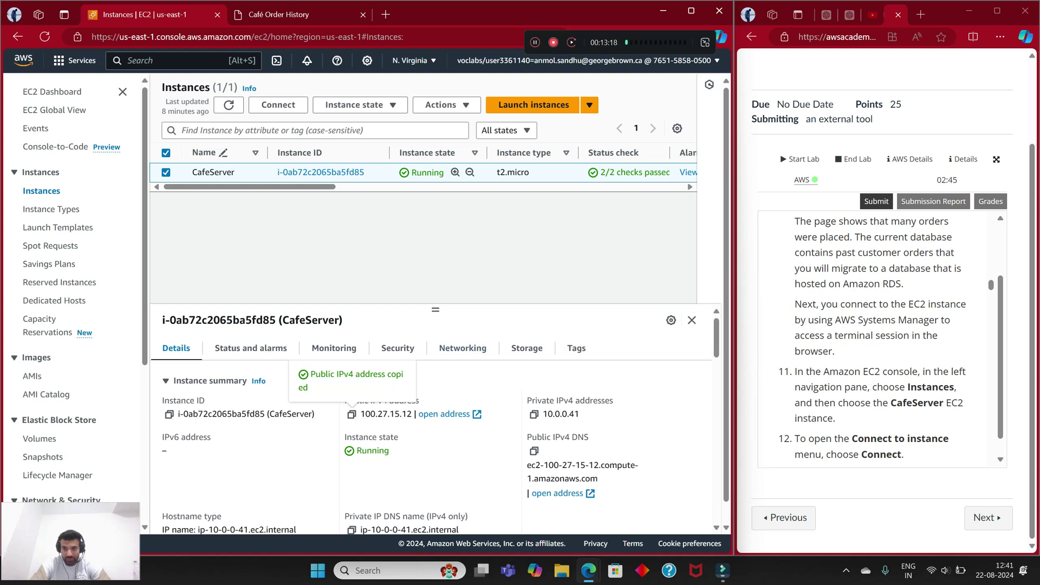
scroll(880, 335, "down", 2)
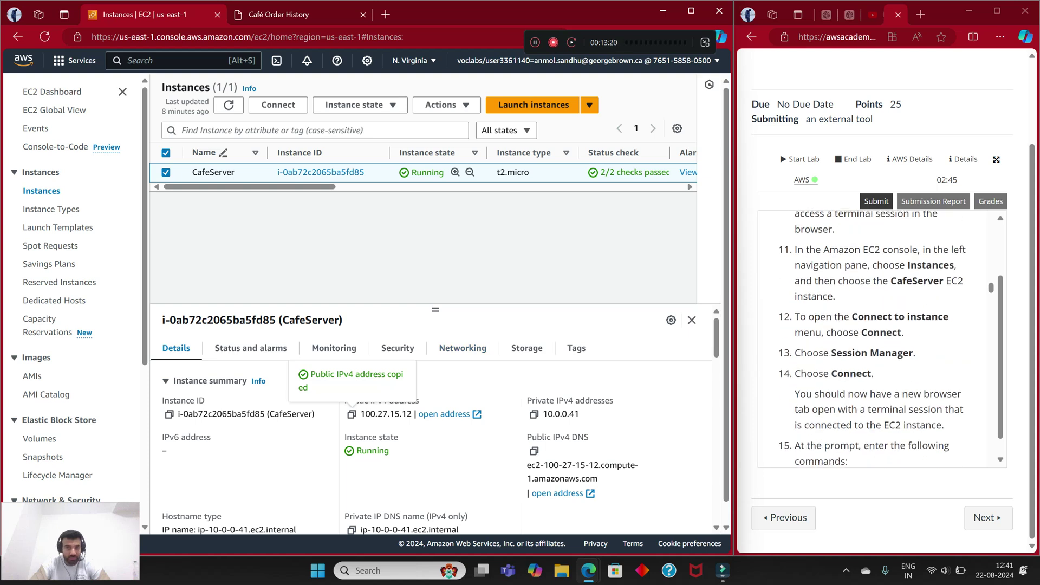
left_click(278, 104)
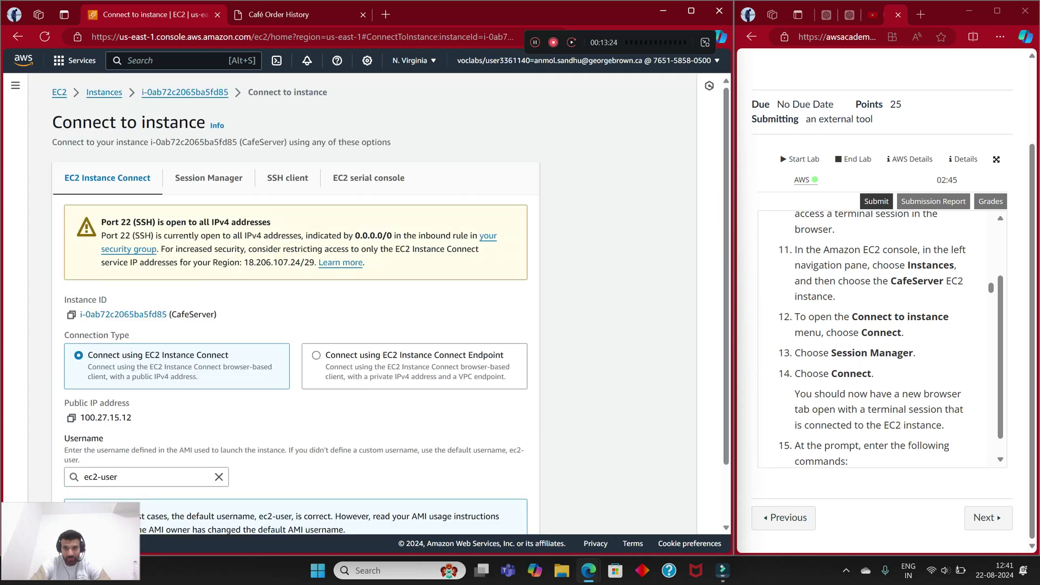
scroll(880, 338, "down", 2)
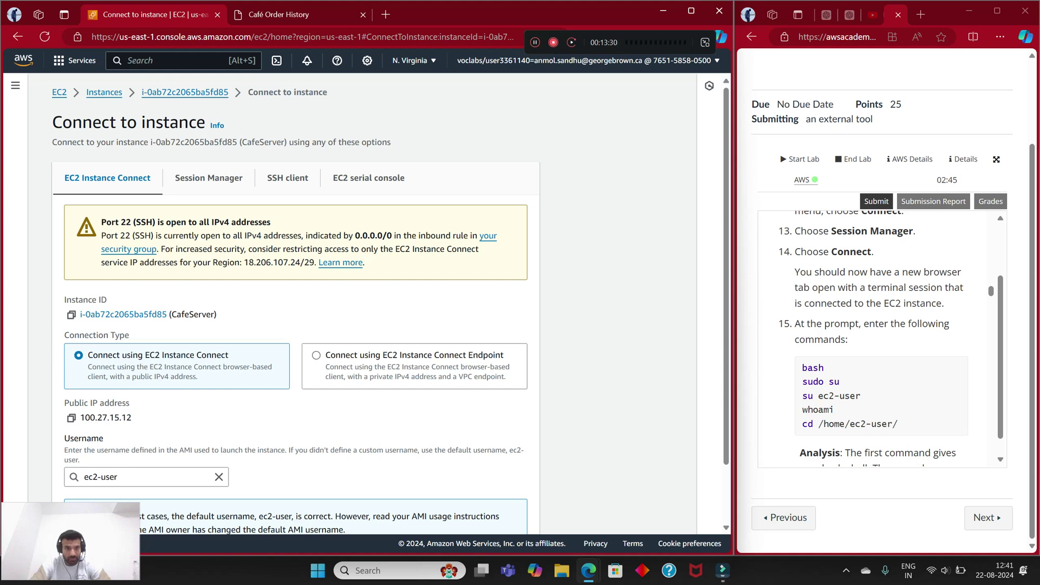
left_click(208, 178)
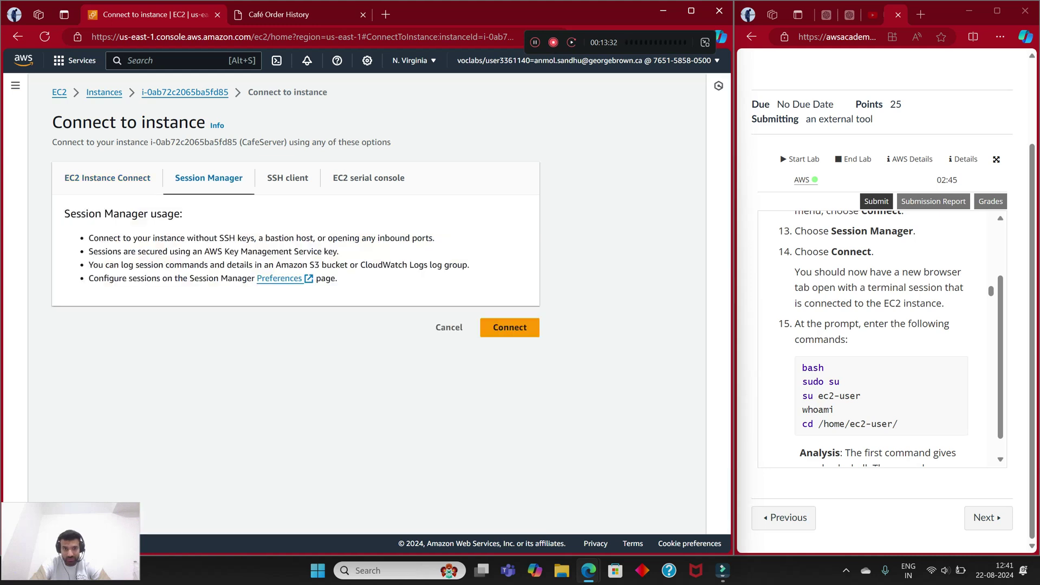
left_click(505, 325)
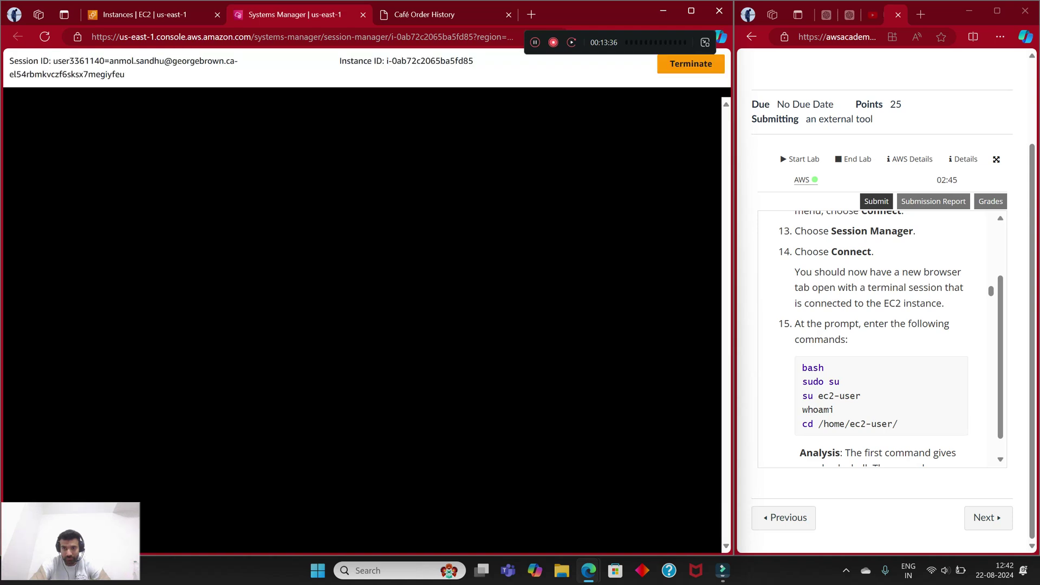
Step: Start a bash shell and switch to root with sudo su
scroll(873, 338, "down", 1)
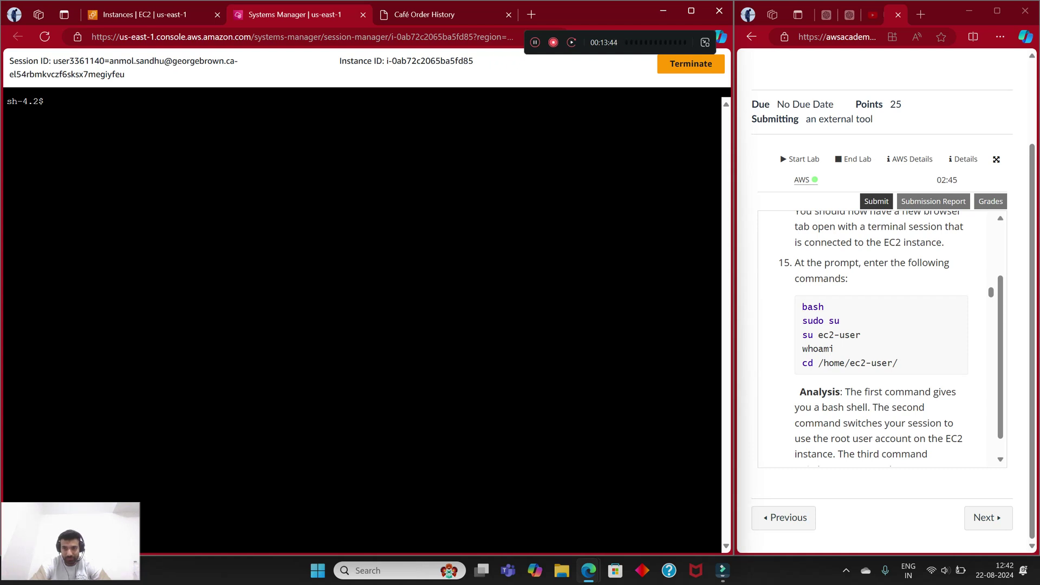
scroll(872, 336, "down", 1)
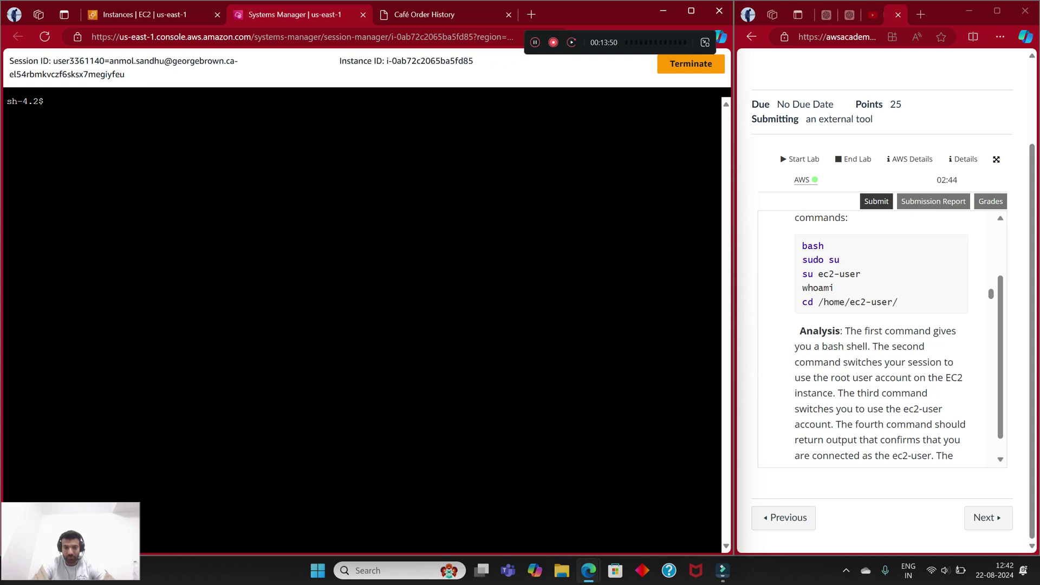
type("bash")
key("Return")
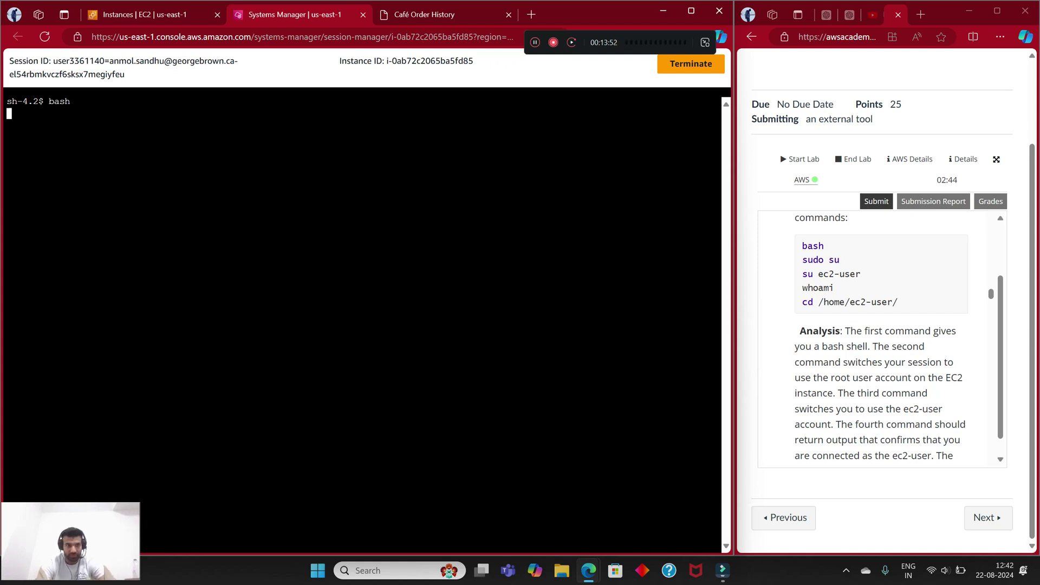
type("sudo su")
key("Return")
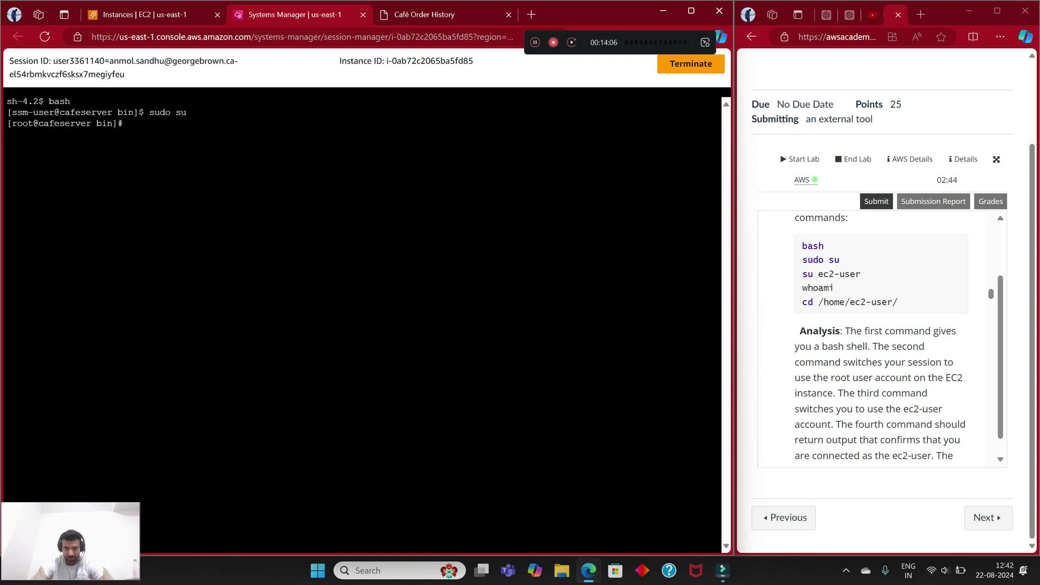
Step: Switch to the ec2-user account and confirm it with whoami
scroll(881, 338, "down", 1)
scroll(881, 338, "up", 1)
type("su ec")
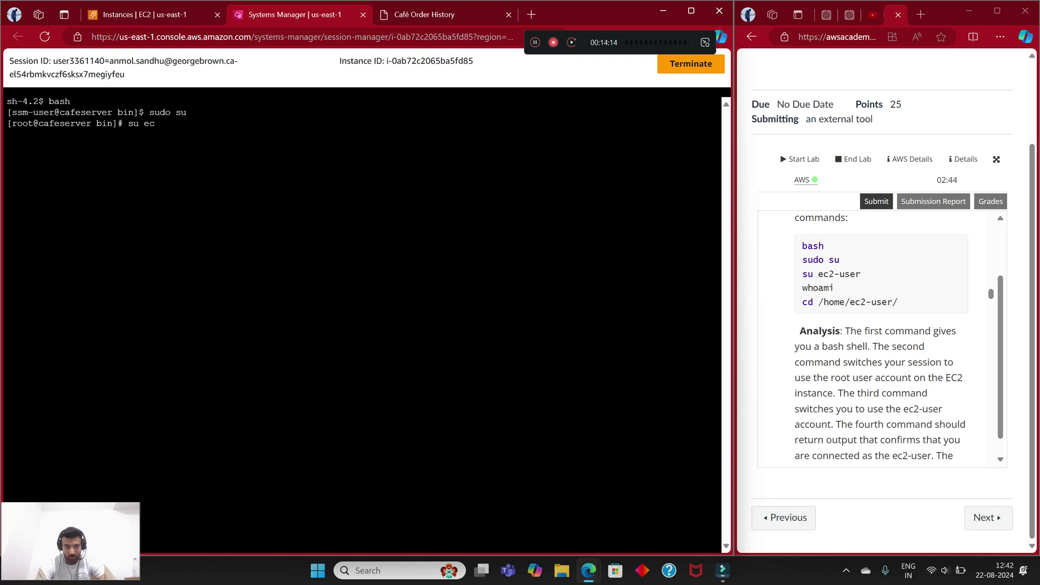
type("20")
type("-user")
key("Return")
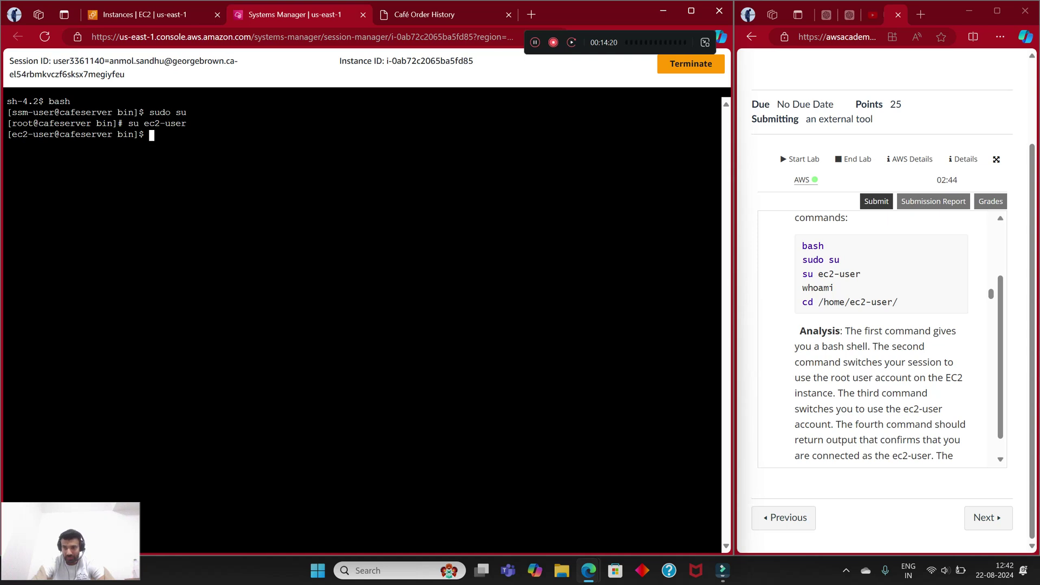
scroll(881, 336, "down", 1)
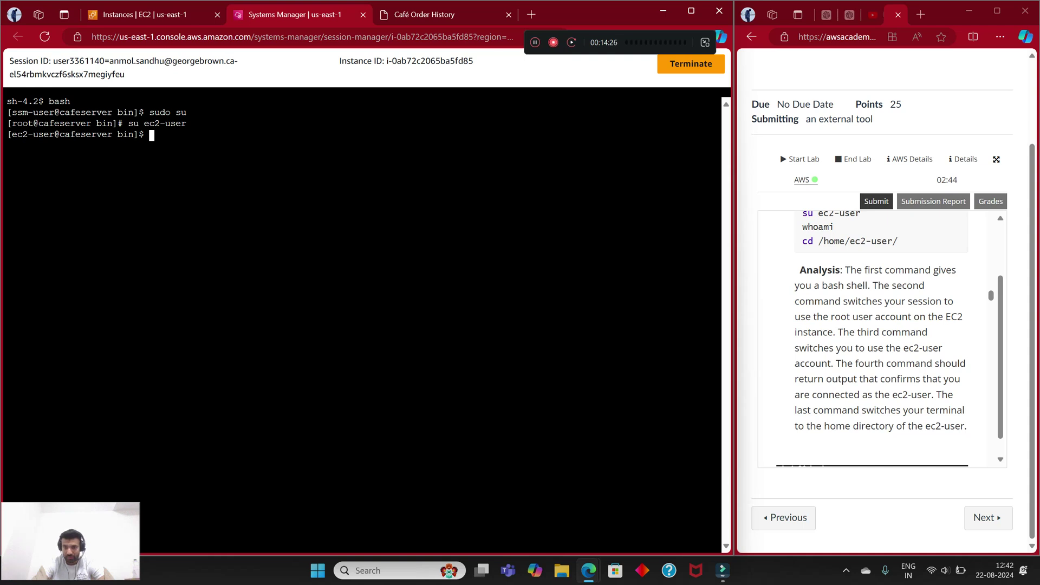
type("whoami")
key("Return")
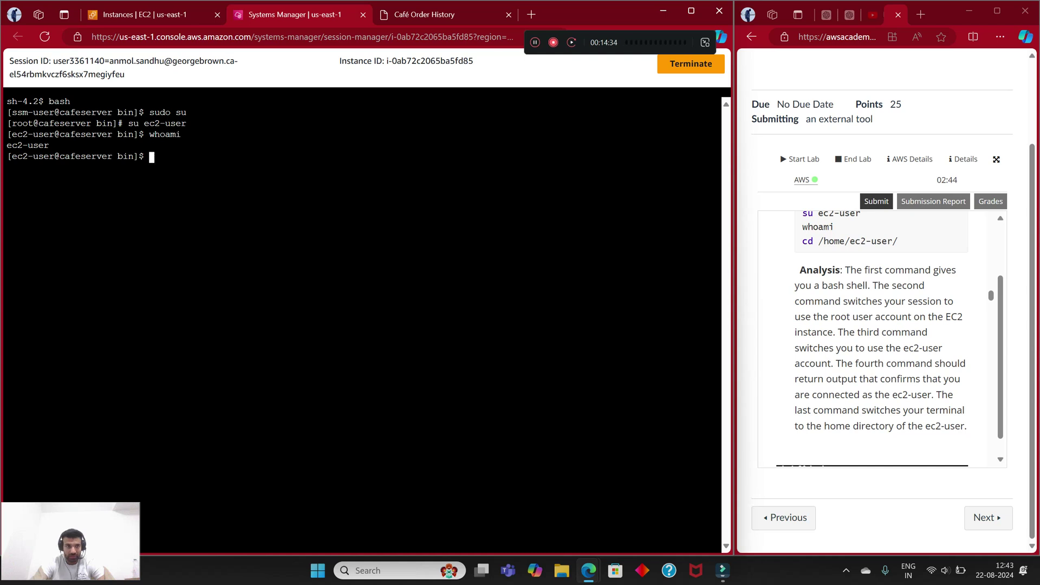
Step: Change into the /home/ec2-user directory
type("cd /")
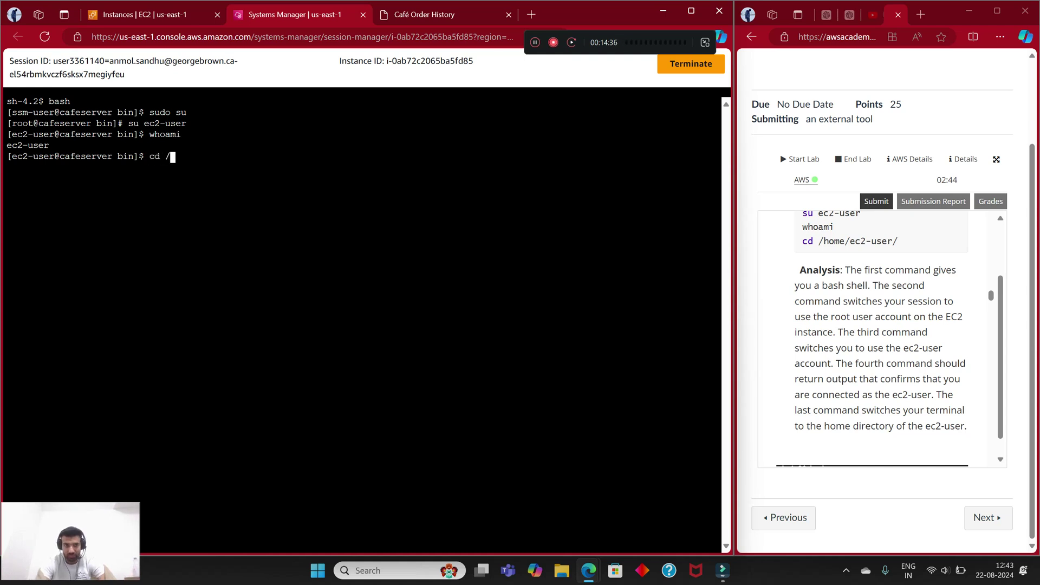
type("home./")
key("BackSpace")
key("BackSpace")
type("/")
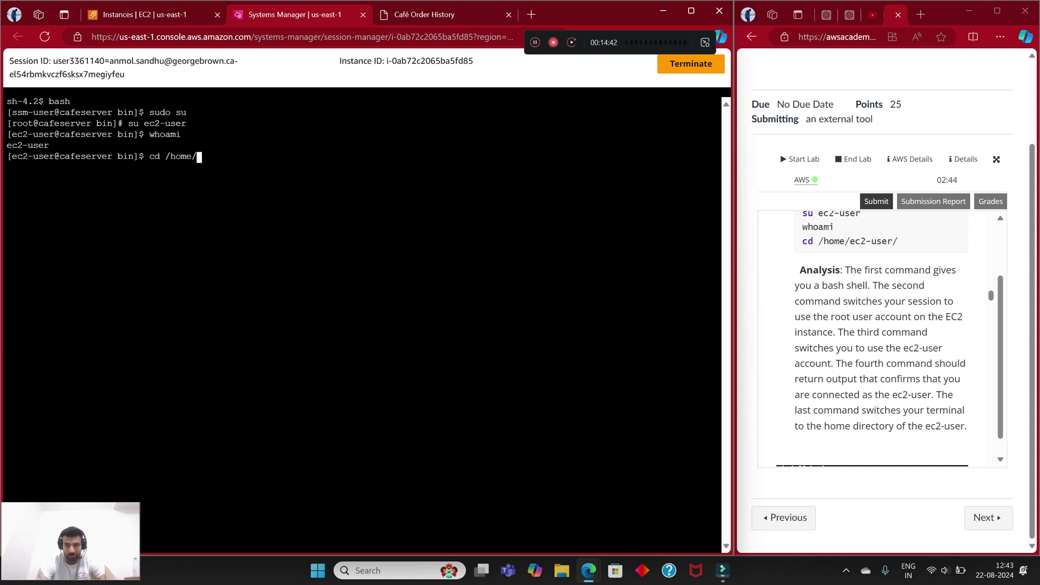
type("ec2-user")
key("Return")
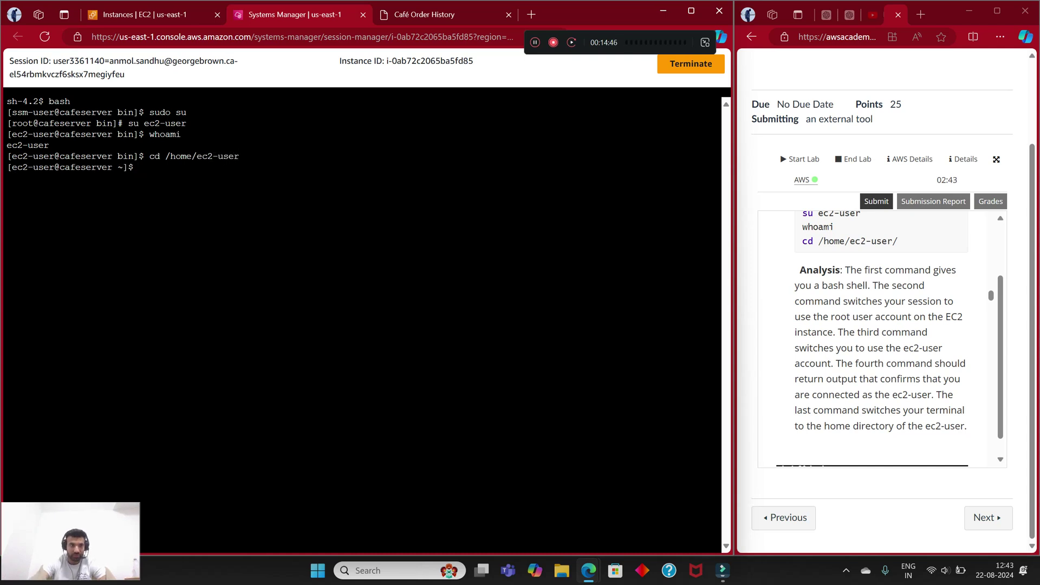
scroll(872, 336, "down", 2)
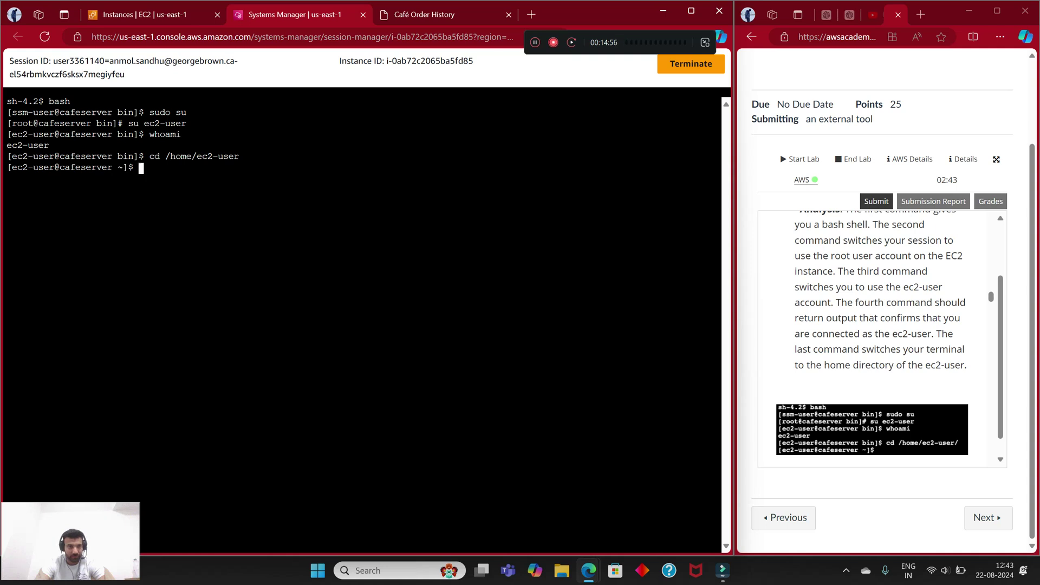
scroll(872, 336, "down", 8)
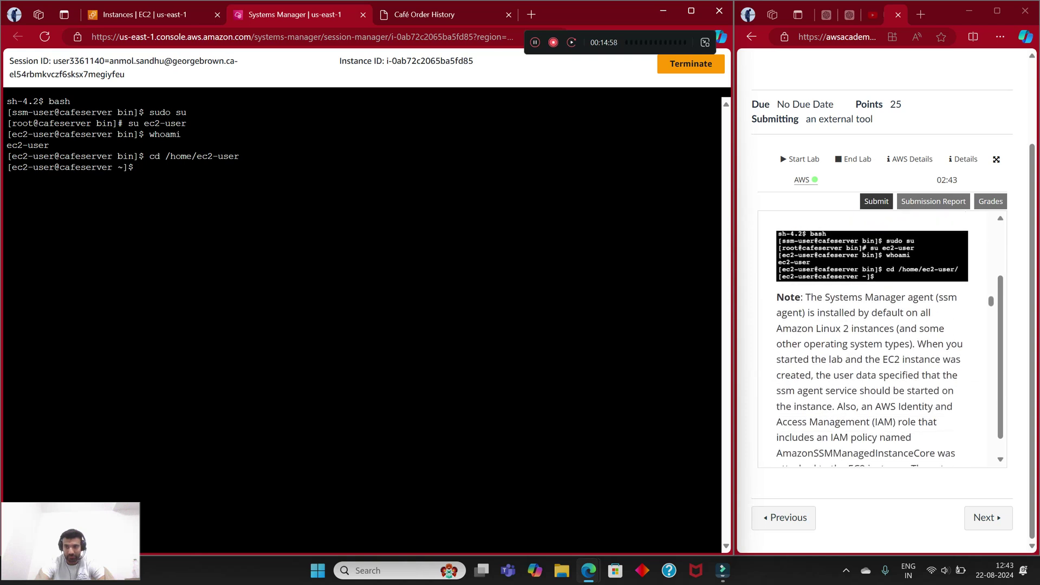
scroll(871, 336, "down", 2)
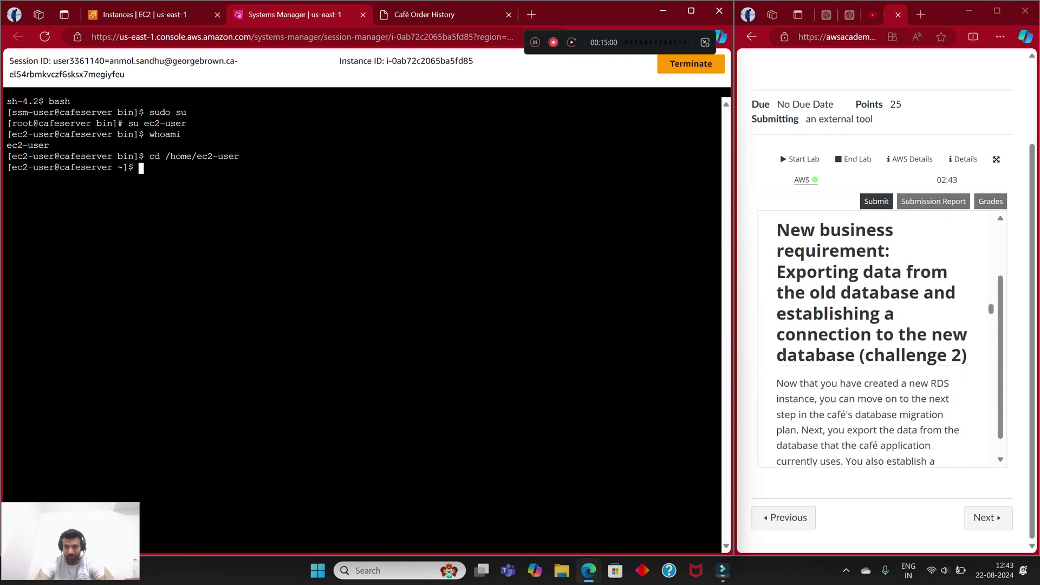
scroll(872, 336, "up", 1)
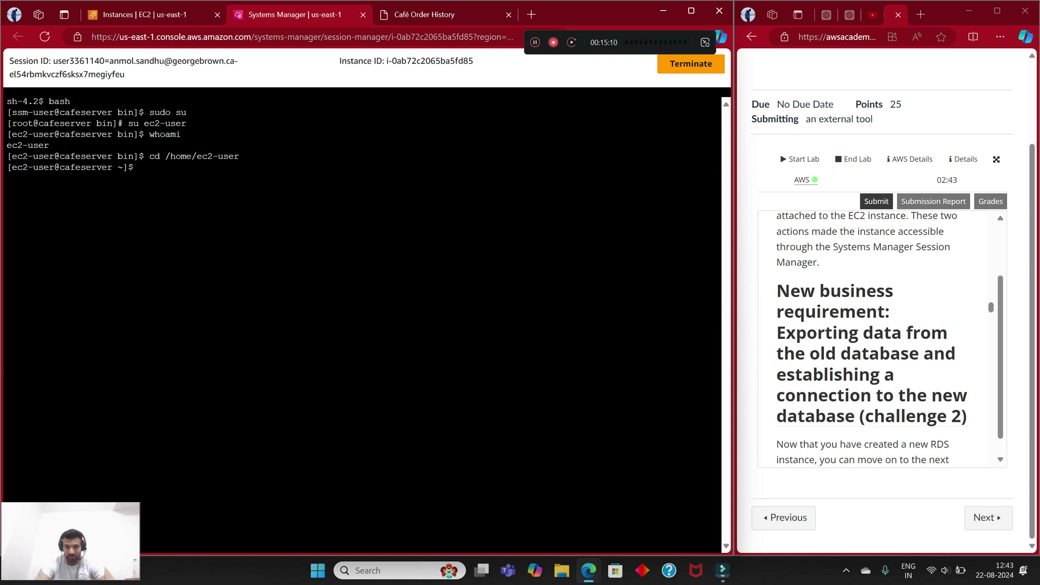
scroll(882, 338, "down", 2)
left_click_drag(873, 295, 968, 295)
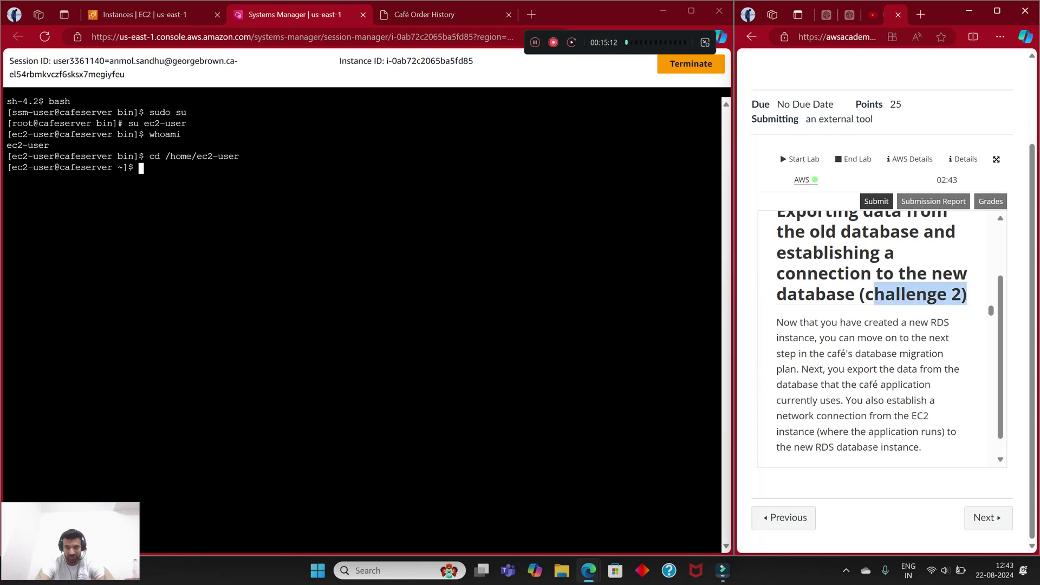
left_click(942, 314)
scroll(943, 325, "down", 1)
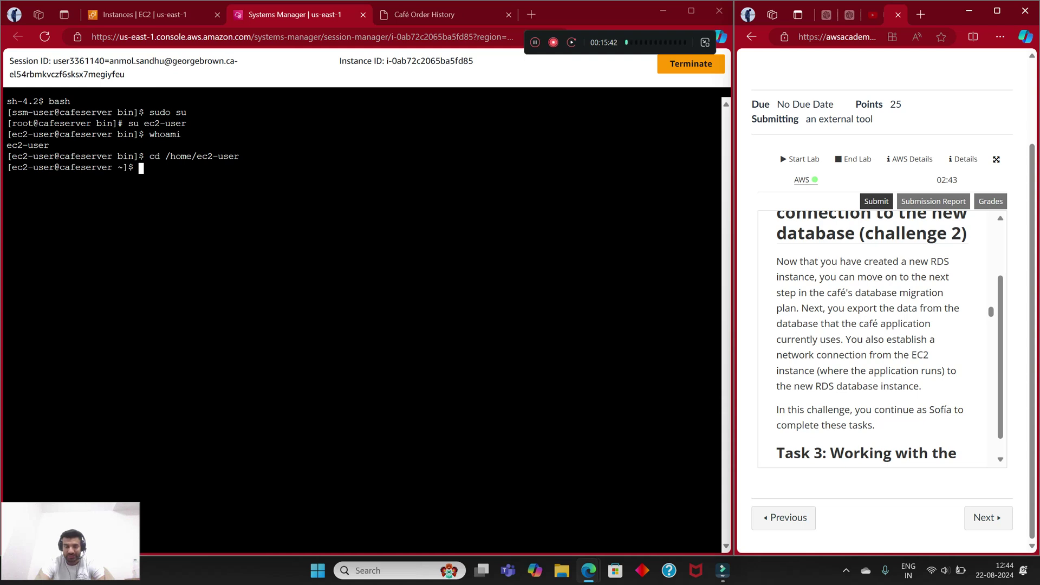
scroll(871, 338, "down", 1)
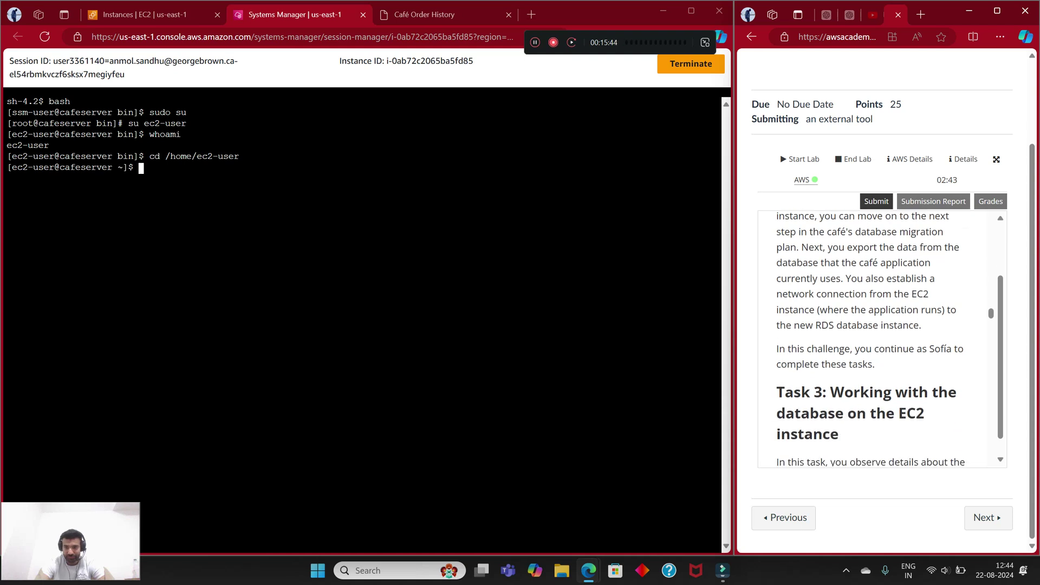
scroll(871, 339, "down", 1)
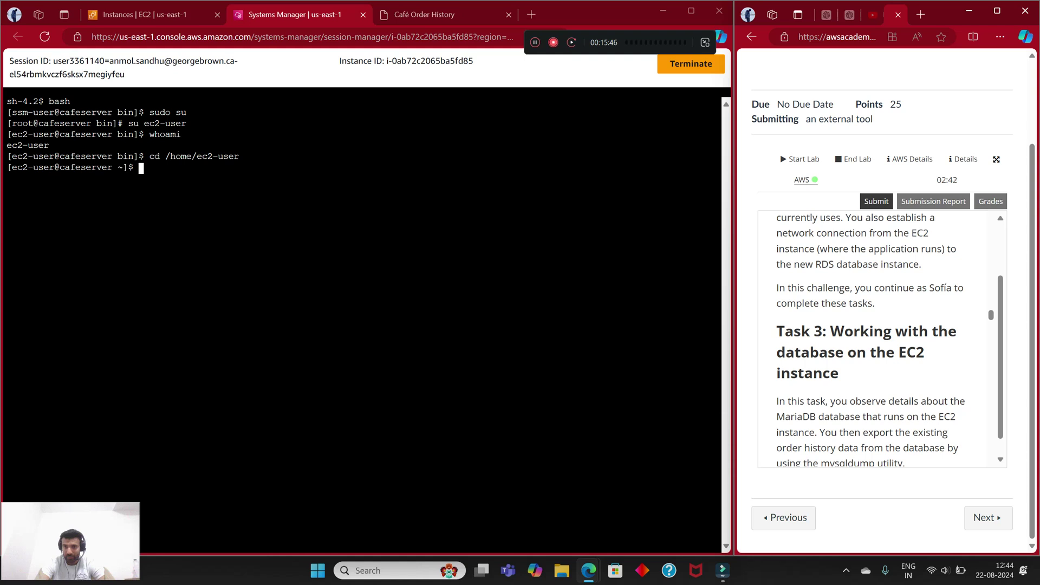
scroll(871, 340, "down", 1)
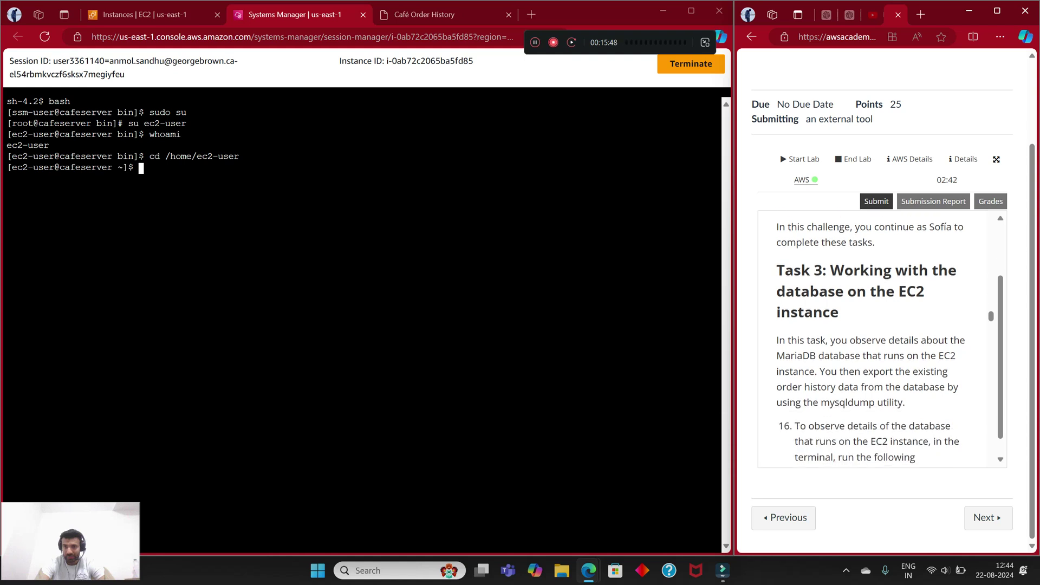
left_click_drag(784, 270, 829, 270)
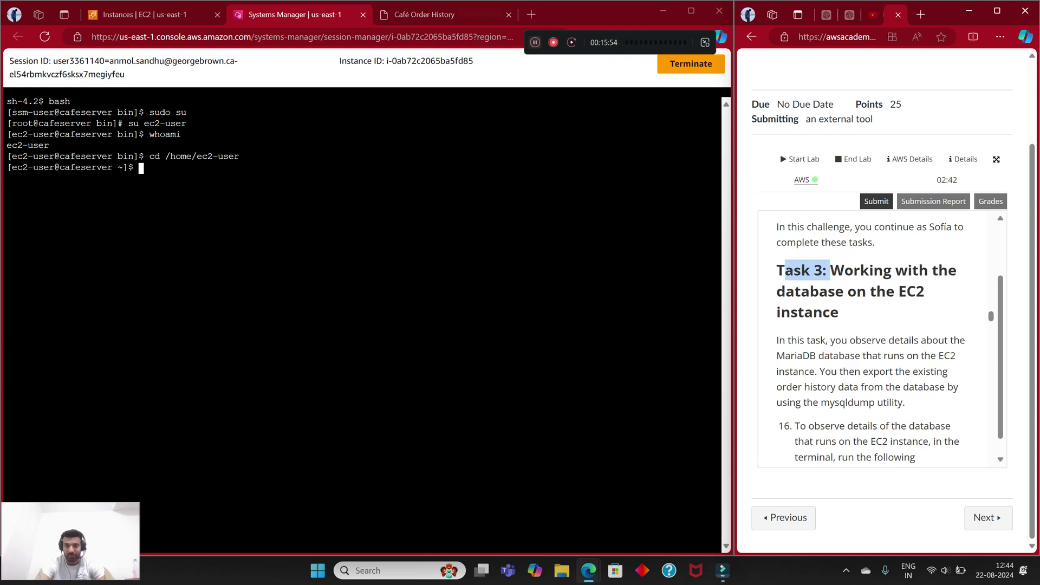
left_click(829, 271)
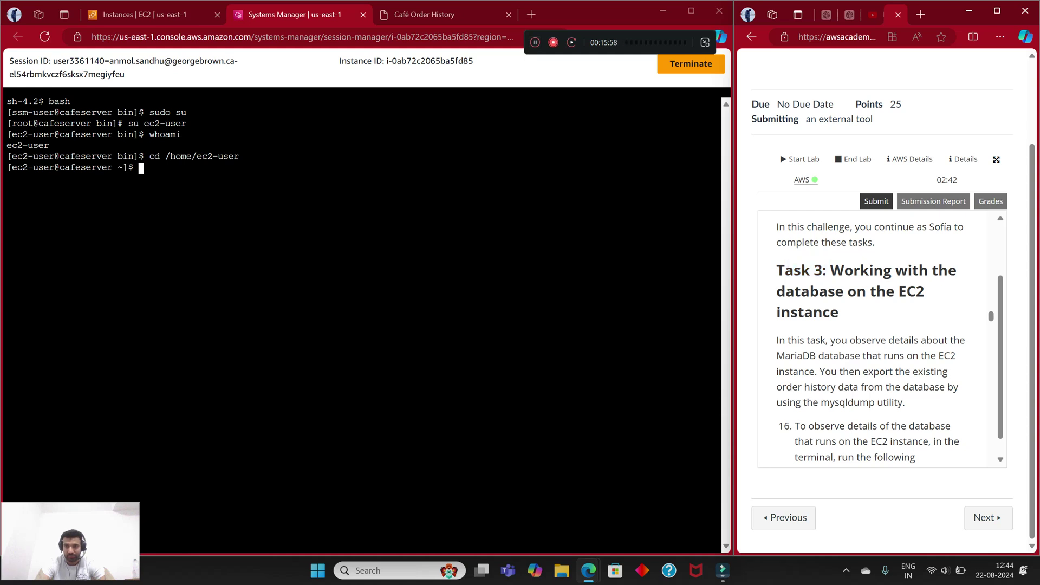
scroll(871, 336, "down", 1)
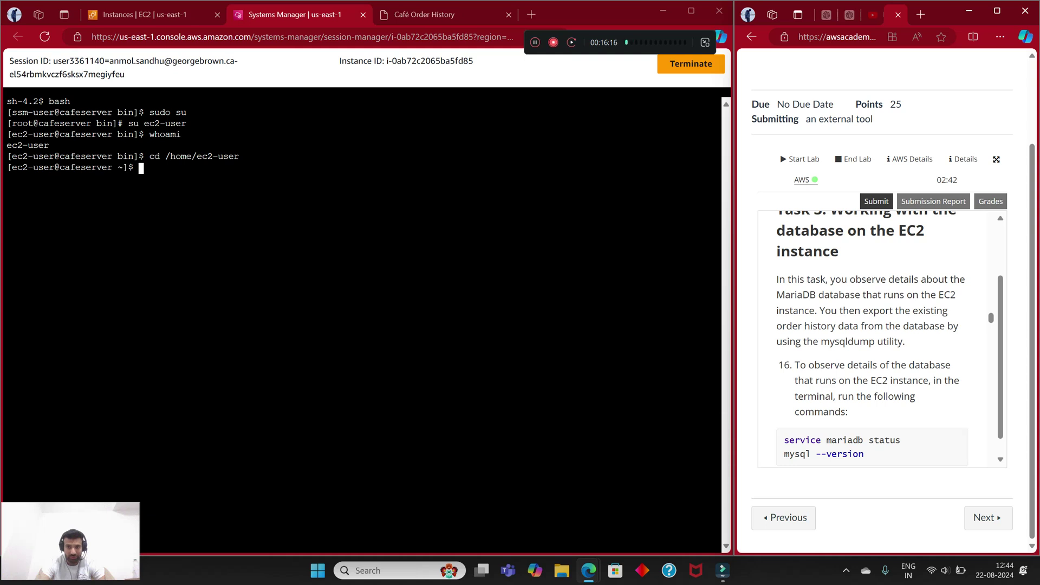
scroll(877, 335, "down", 5)
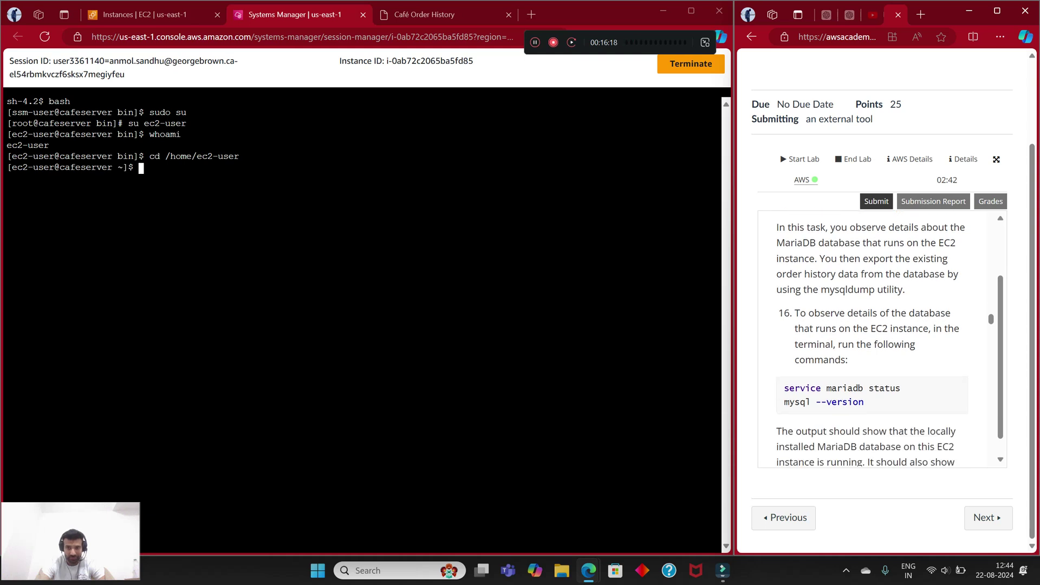
scroll(877, 336, "up", 1)
scroll(878, 336, "up", 2)
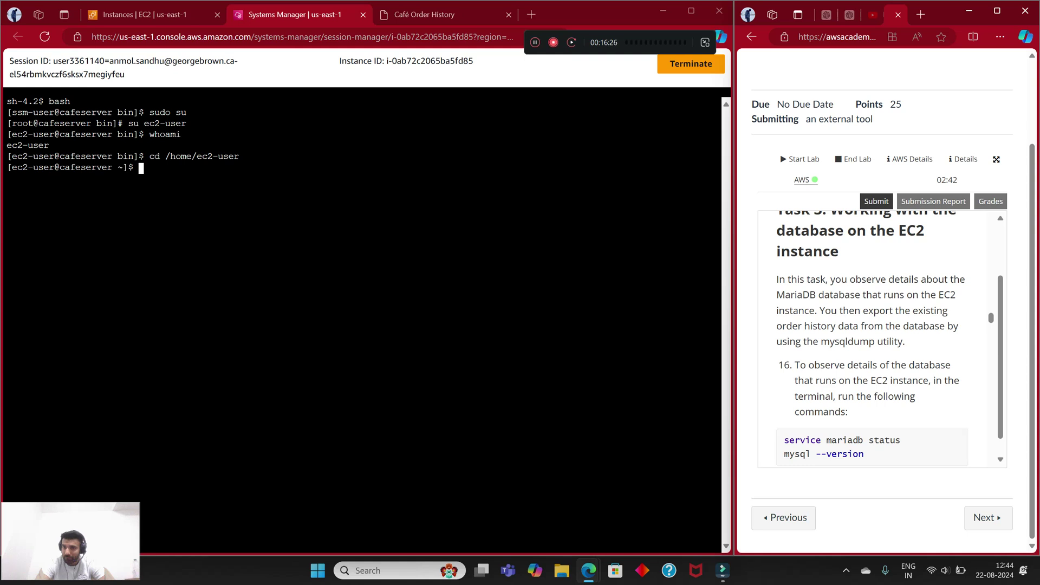
scroll(871, 338, "down", 1)
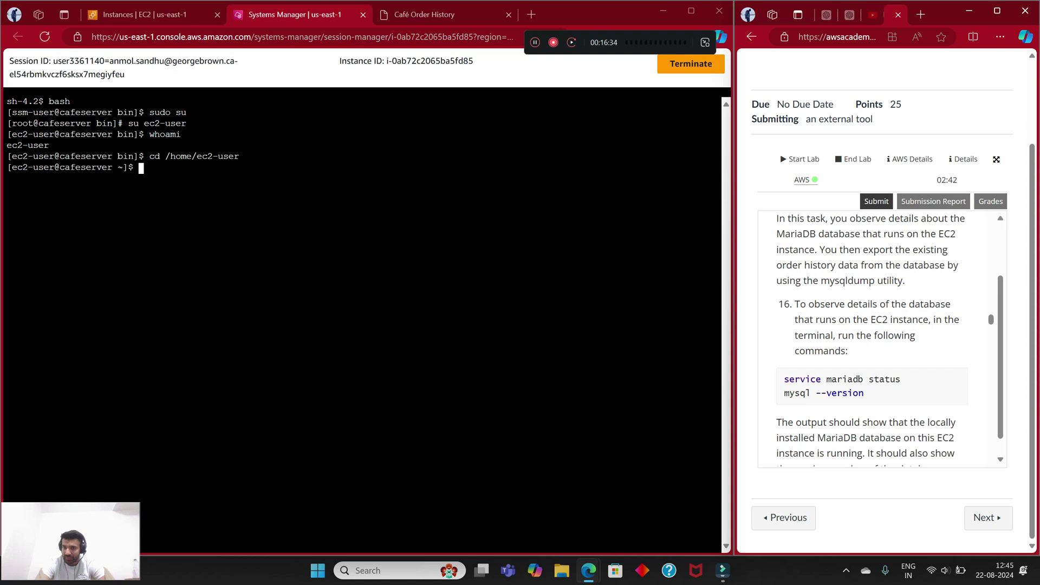
left_click(141, 168)
Step: Run the MariaDB service status check and mysql --version, showing 10.2.38-MariaDB
type("service ")
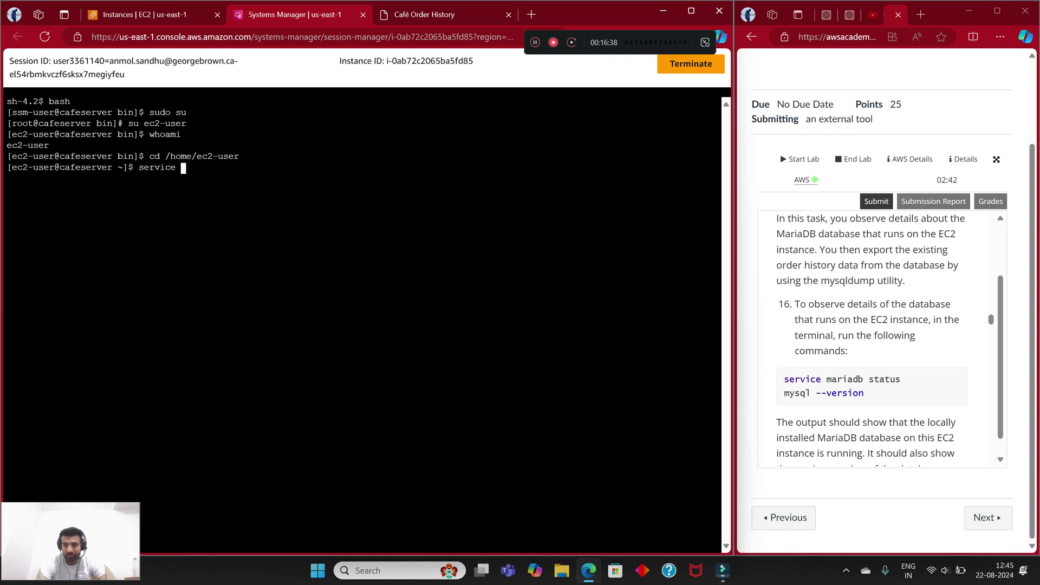
type("mariabdb")
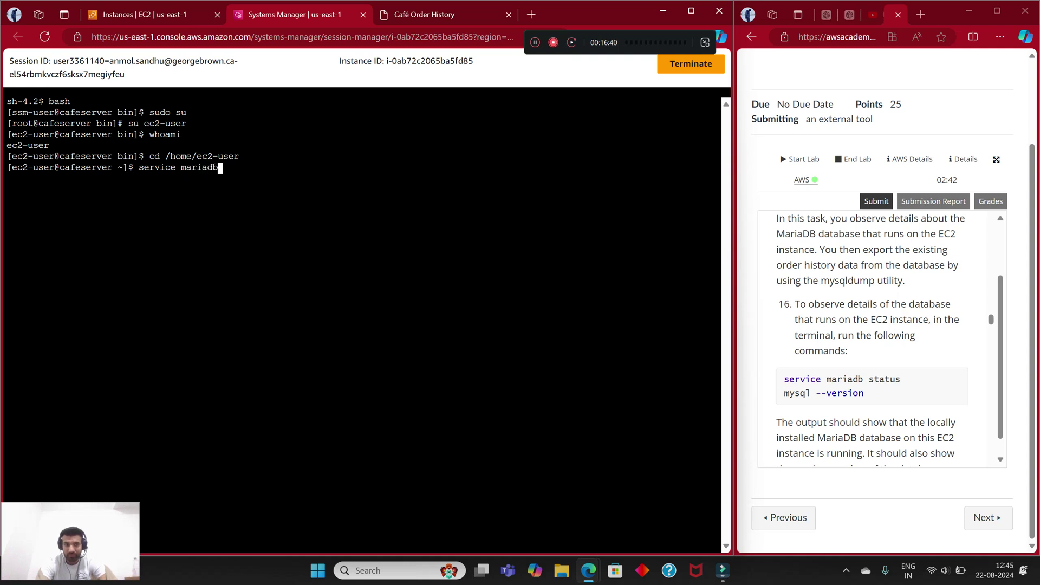
type(" status")
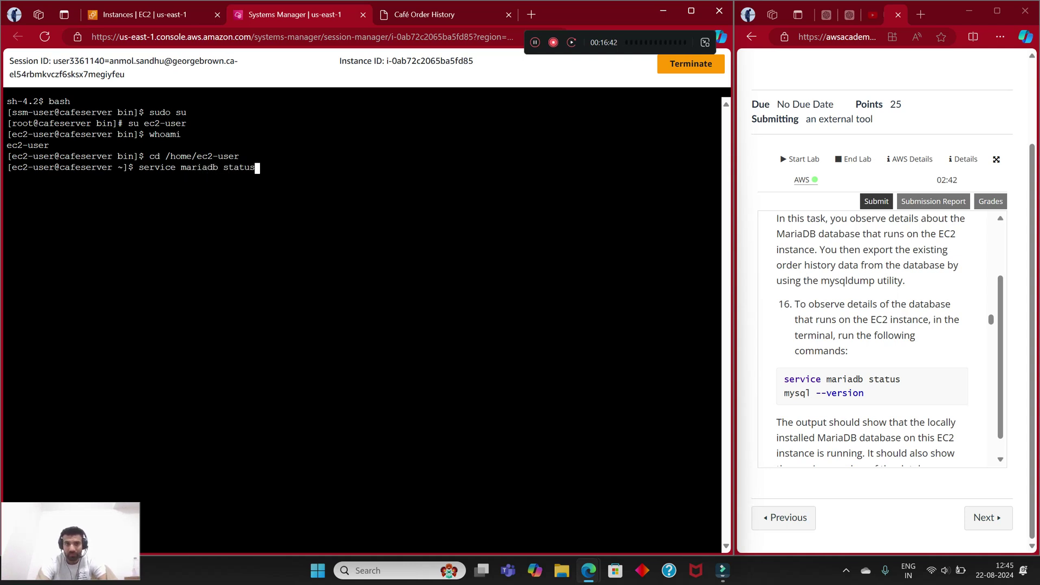
key("Return")
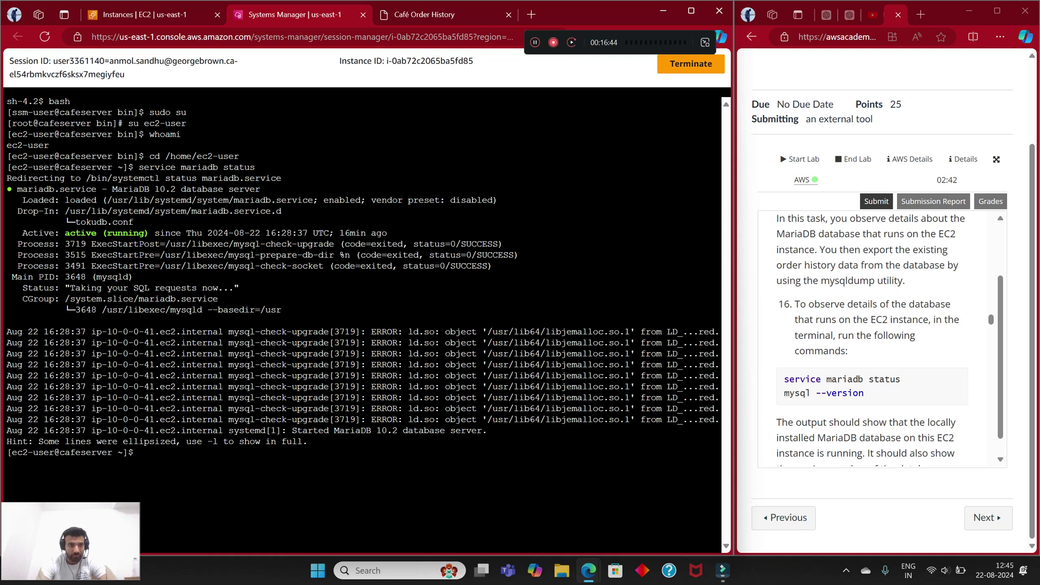
type("myq")
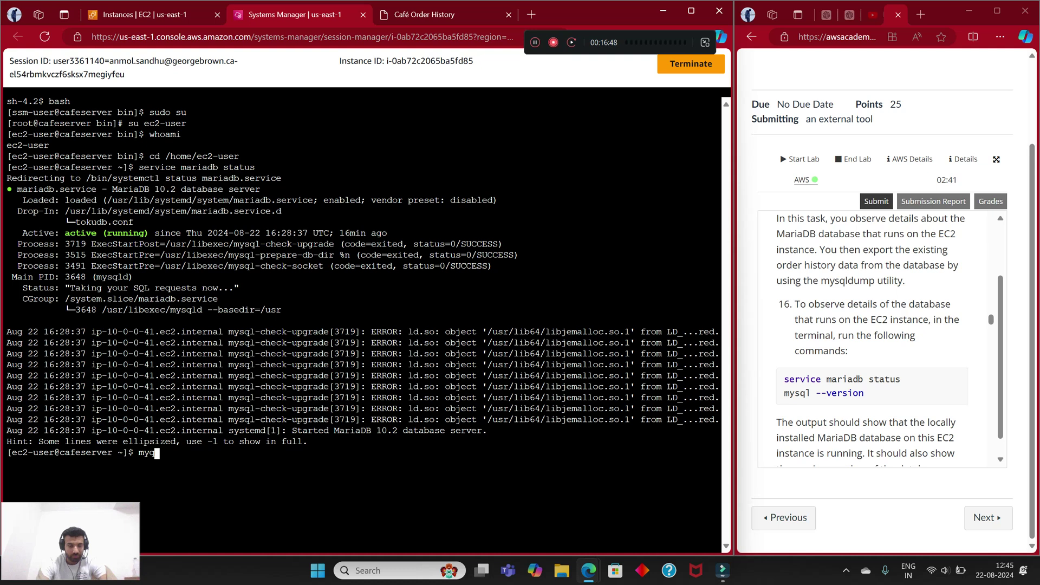
key("BackSpace")
type("sql --version")
key("Return")
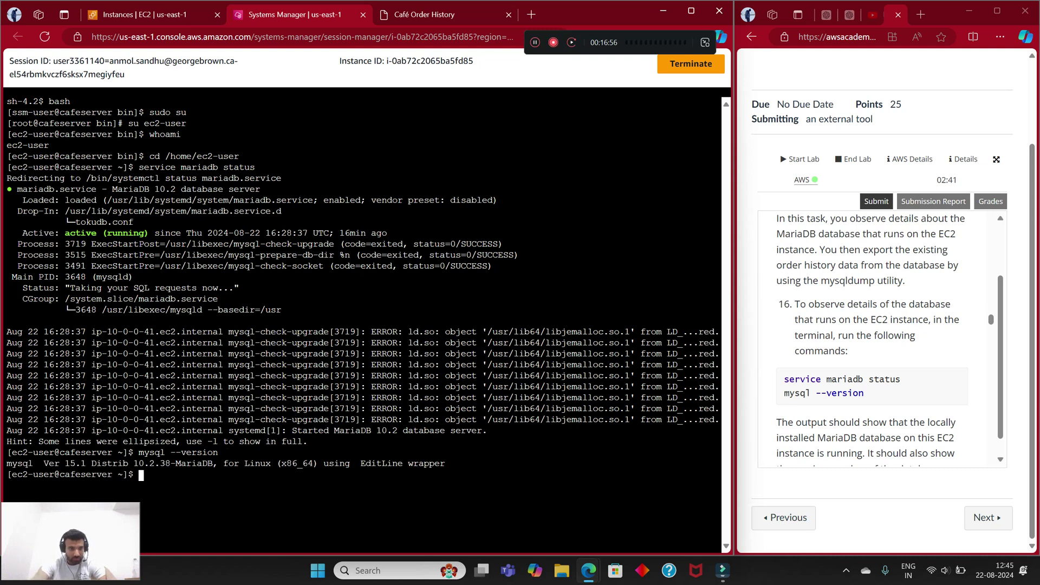
left_click_drag(48, 463, 396, 452)
left_click(396, 453)
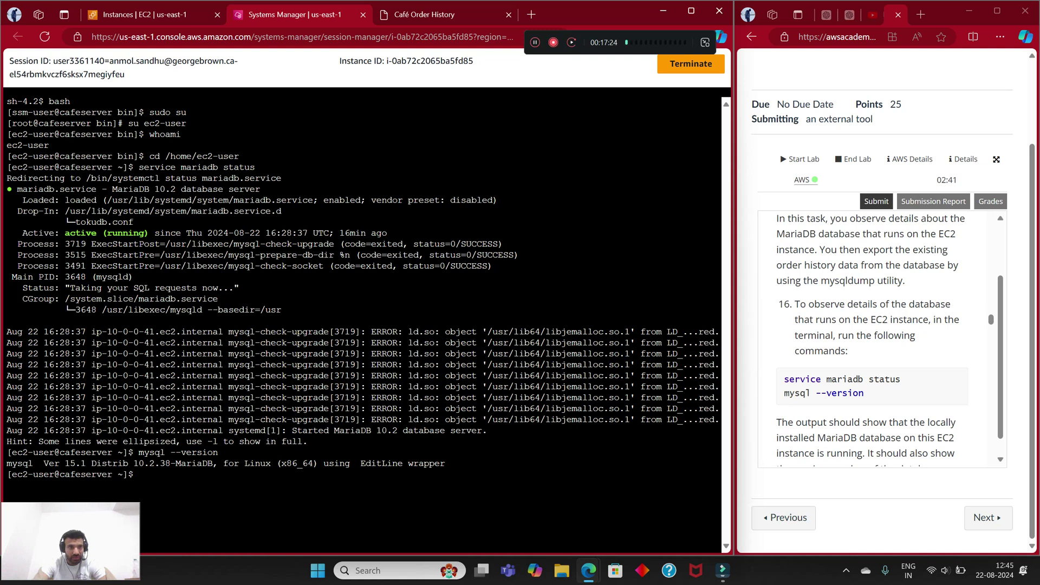
Step: Review the active (running) status and 10.2.38-MariaDB version, then return to the EC2 Instances tab
left_click_drag(65, 234, 398, 234)
left_click(391, 234)
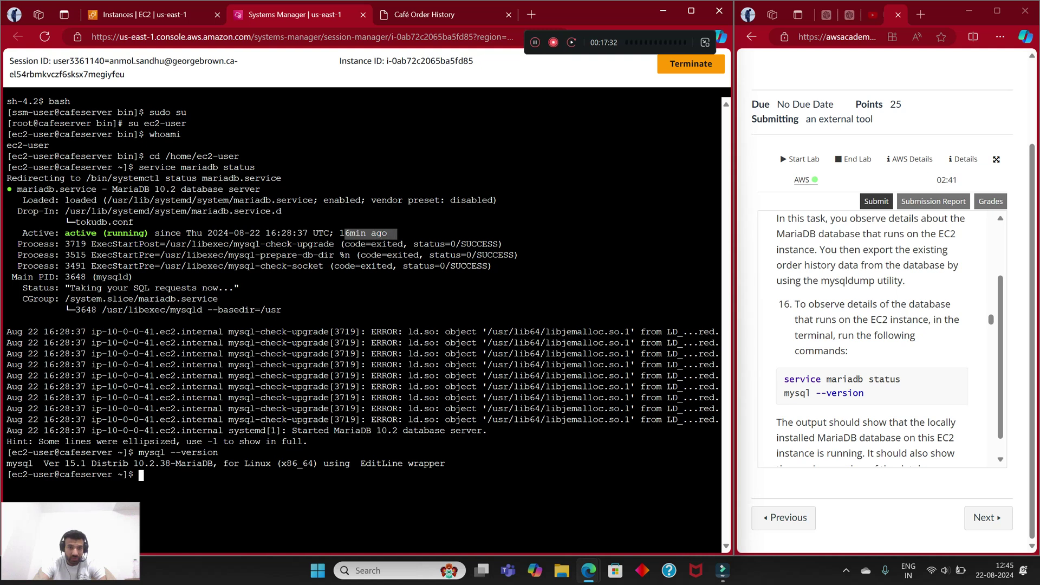
left_click(398, 234)
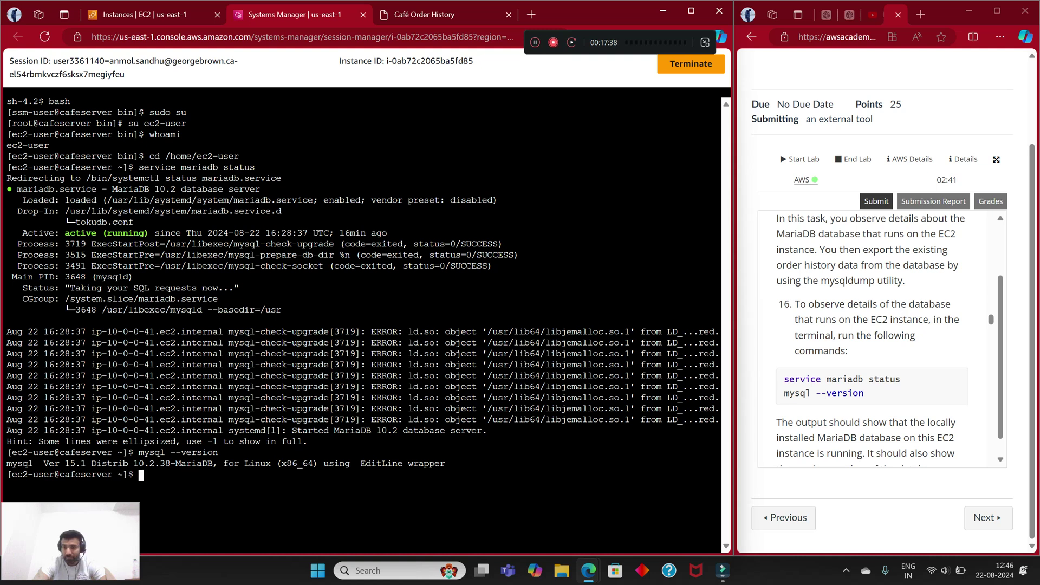
scroll(877, 335, "down", 1)
scroll(877, 336, "down", 1)
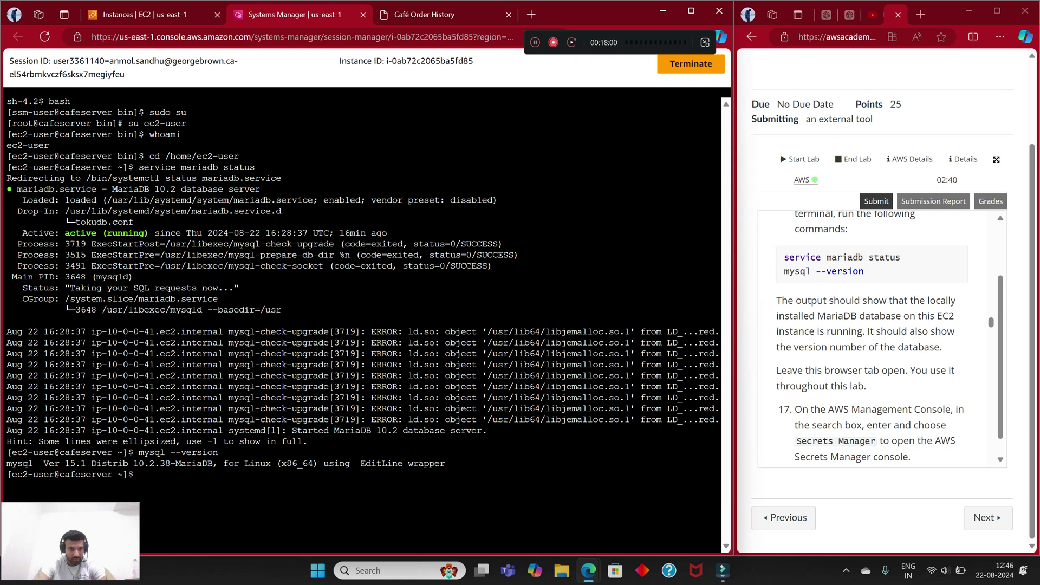
left_click_drag(48, 463, 112, 463)
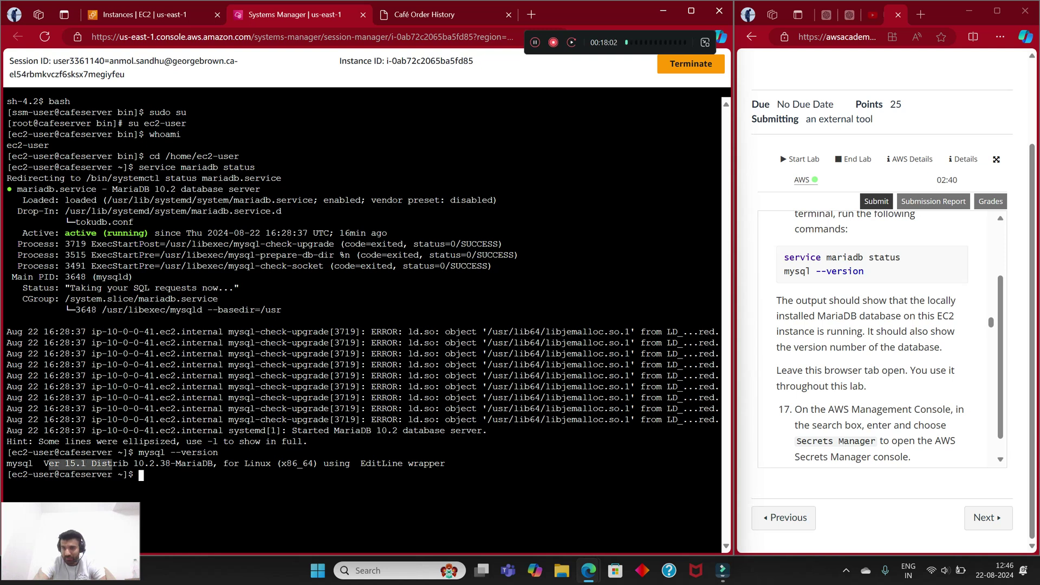
scroll(871, 338, "down", 1)
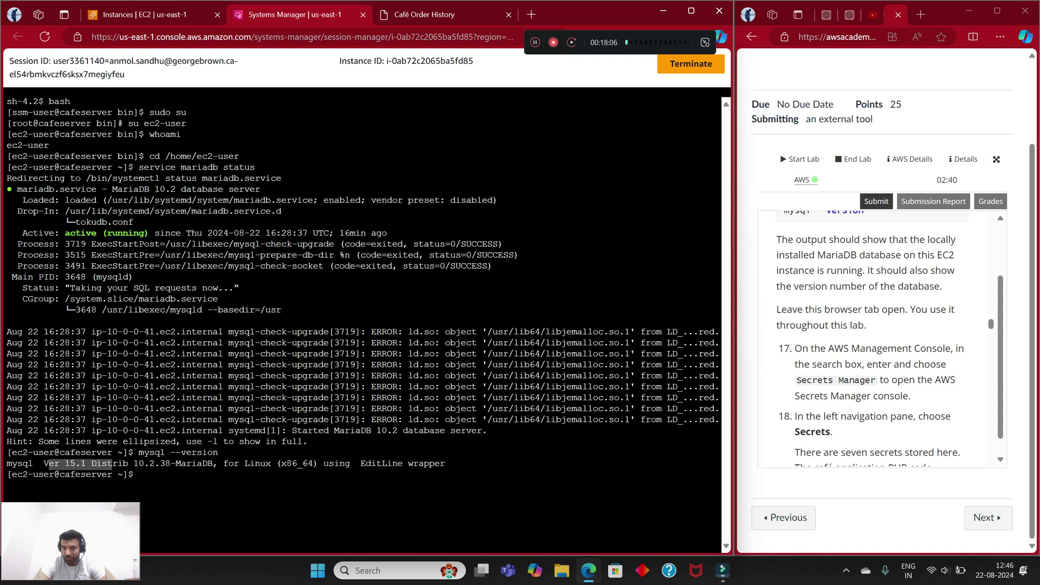
scroll(871, 338, "down", 1)
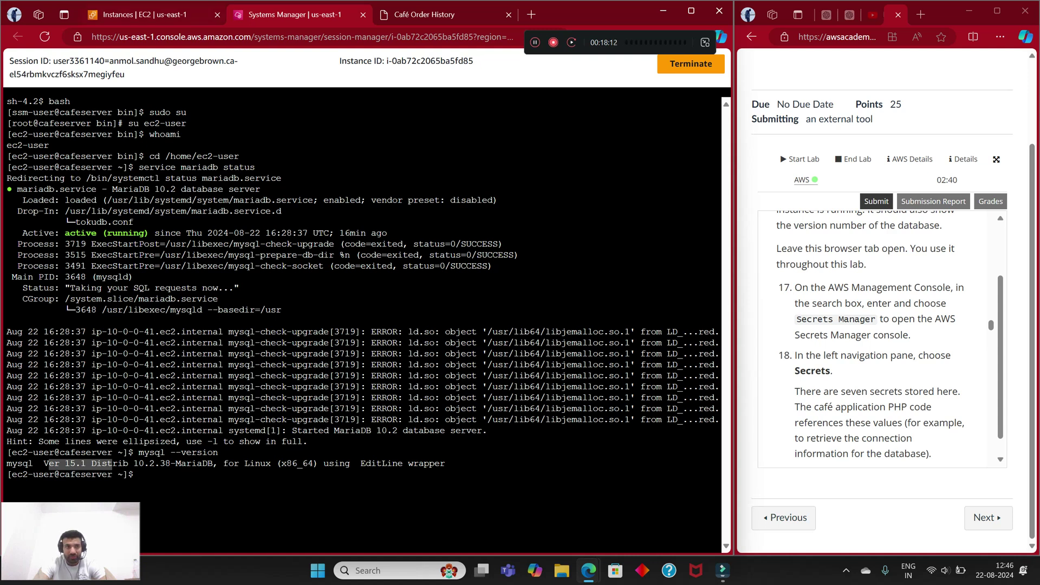
key("ctrl+shift+Tab")
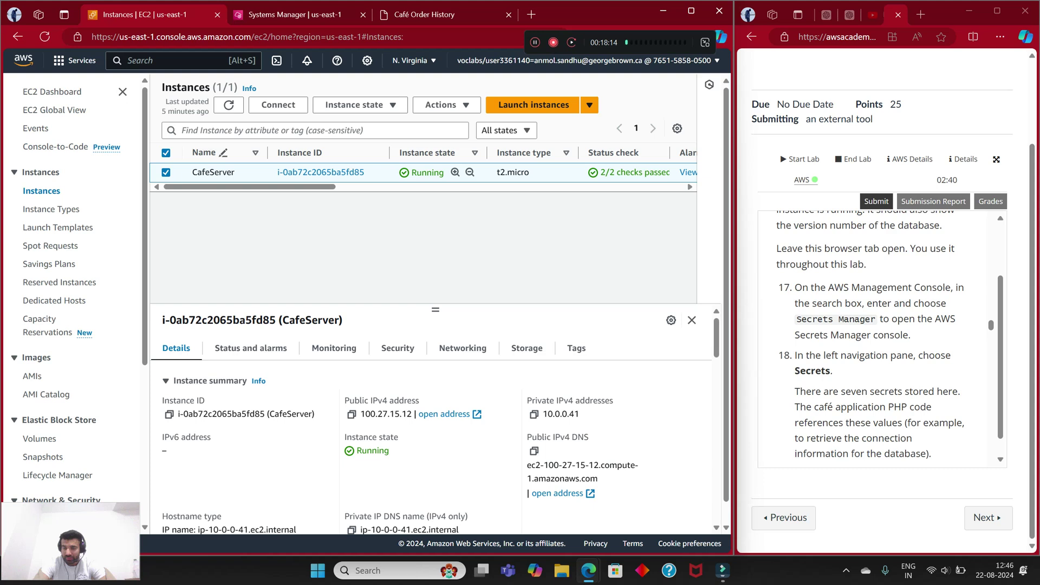
Step: Find Secrets Manager with the console search and open /cafe/dbPassword from the Secrets list
key("alt+s")
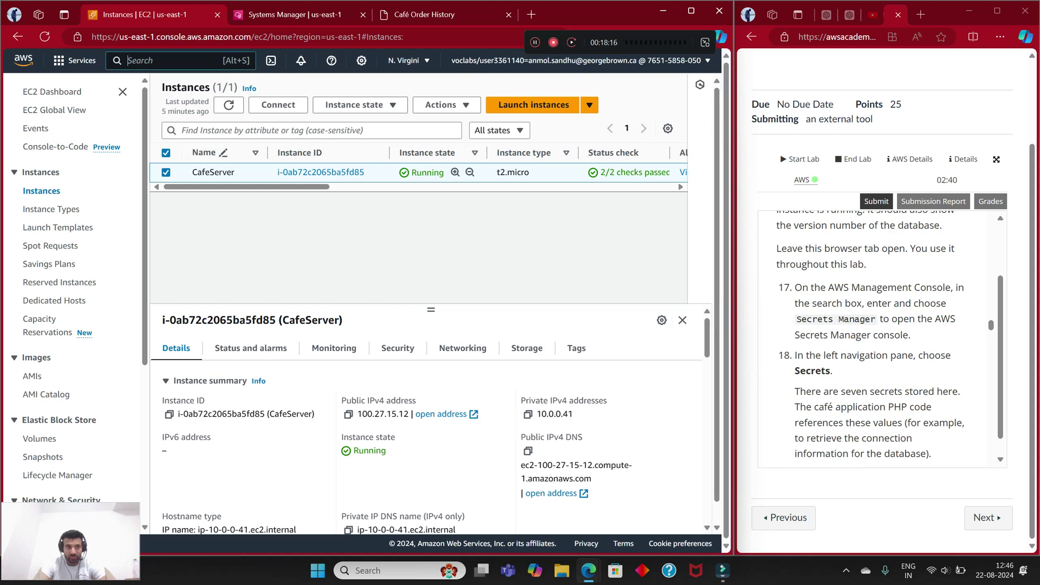
type("secret")
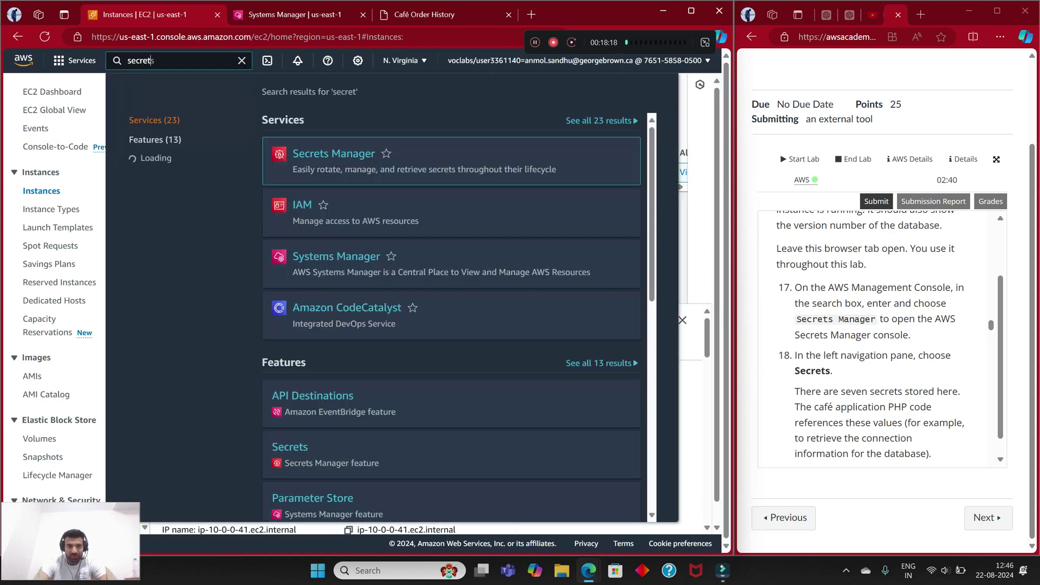
key("Return")
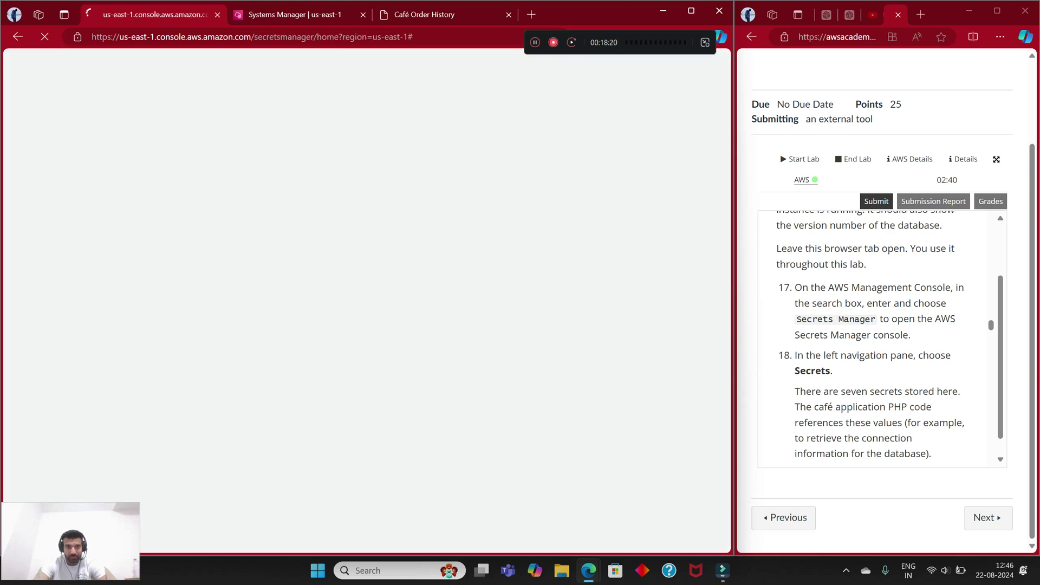
scroll(870, 338, "down", 1)
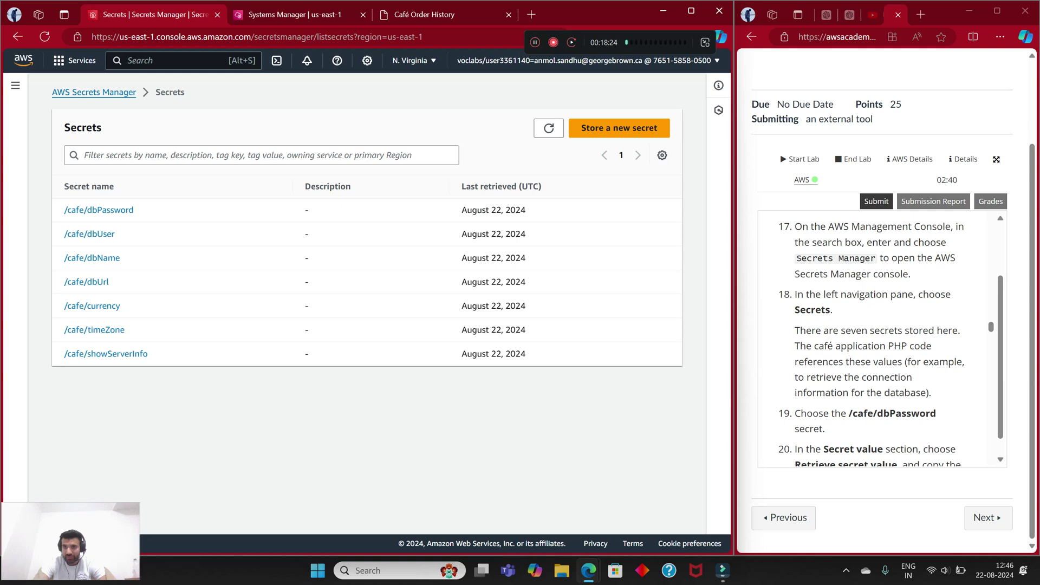
left_click(15, 85)
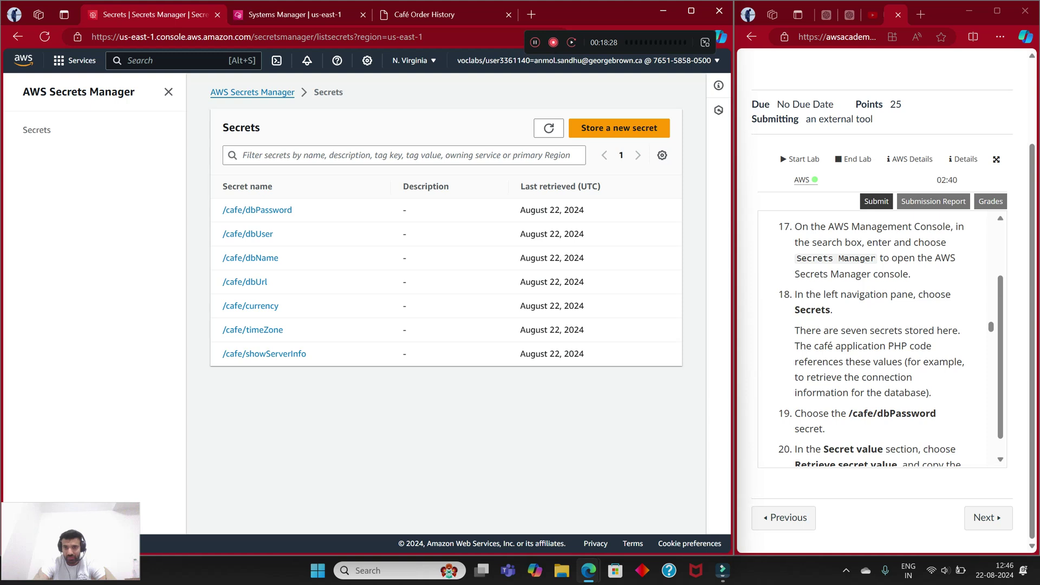
scroll(872, 337, "down", 2)
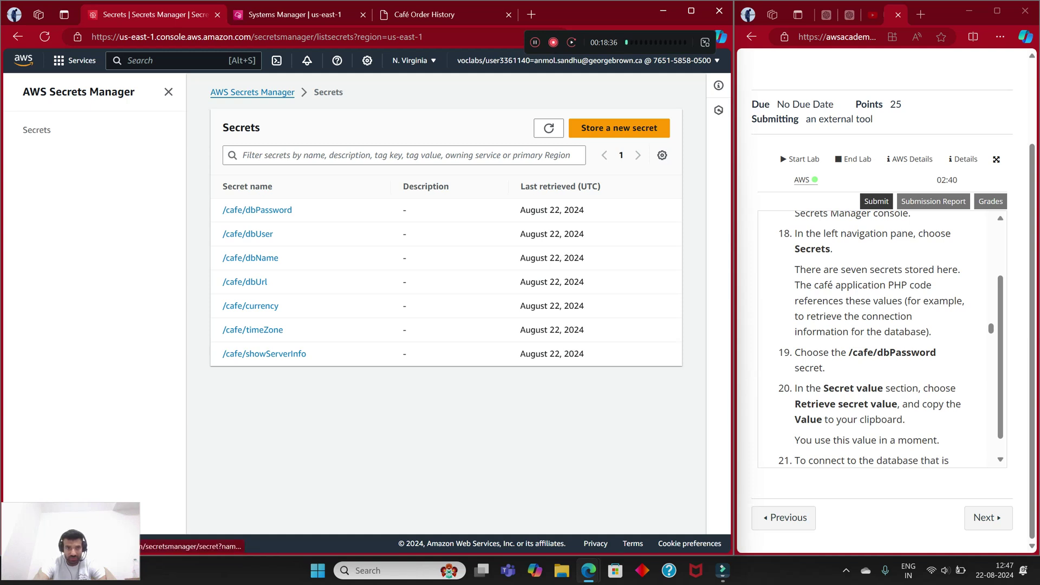
left_click(257, 209)
Step: Retrieve the /cafe/dbPassword secret value and copy the plaintext password to the clipboard
scroll(873, 336, "down", 1)
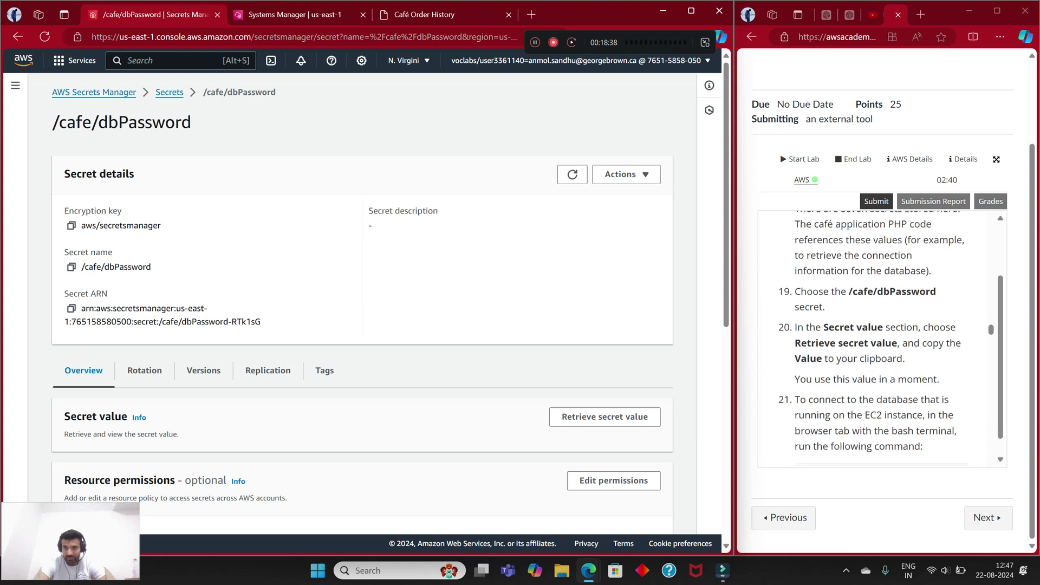
scroll(873, 337, "down", 1)
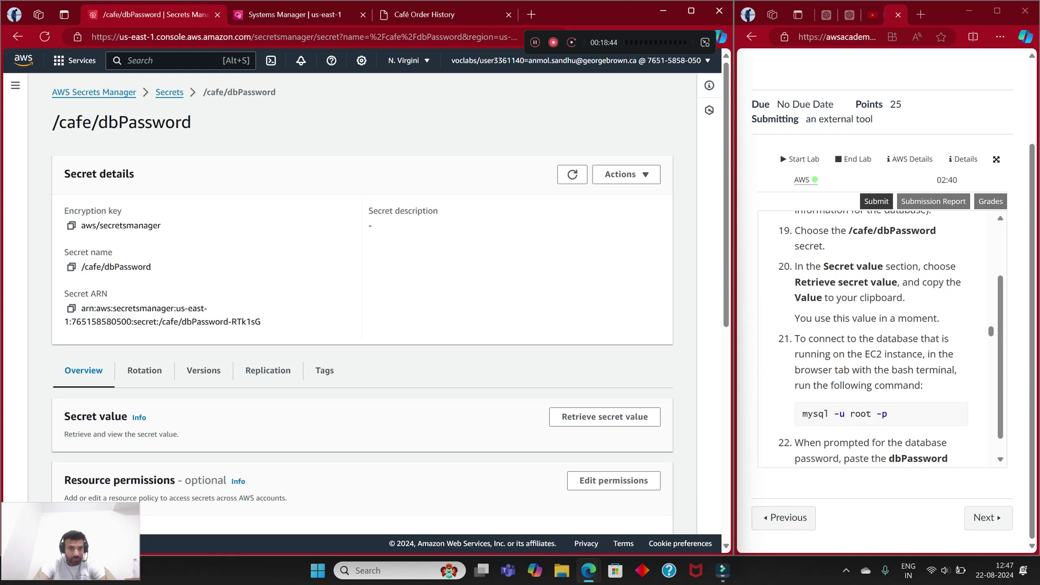
left_click(604, 416)
scroll(604, 417, "down", 4)
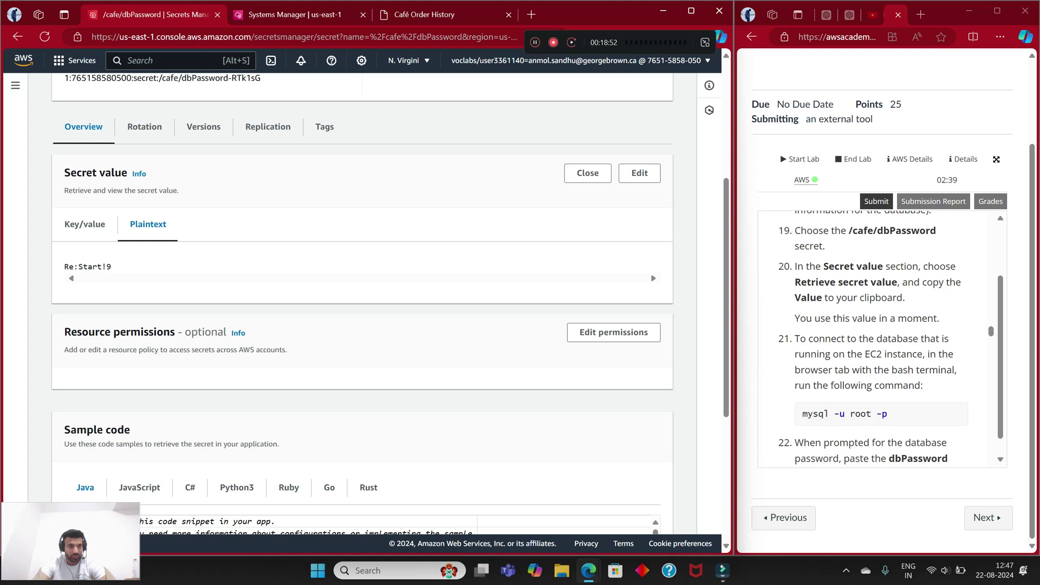
left_click_drag(111, 266, 21, 81)
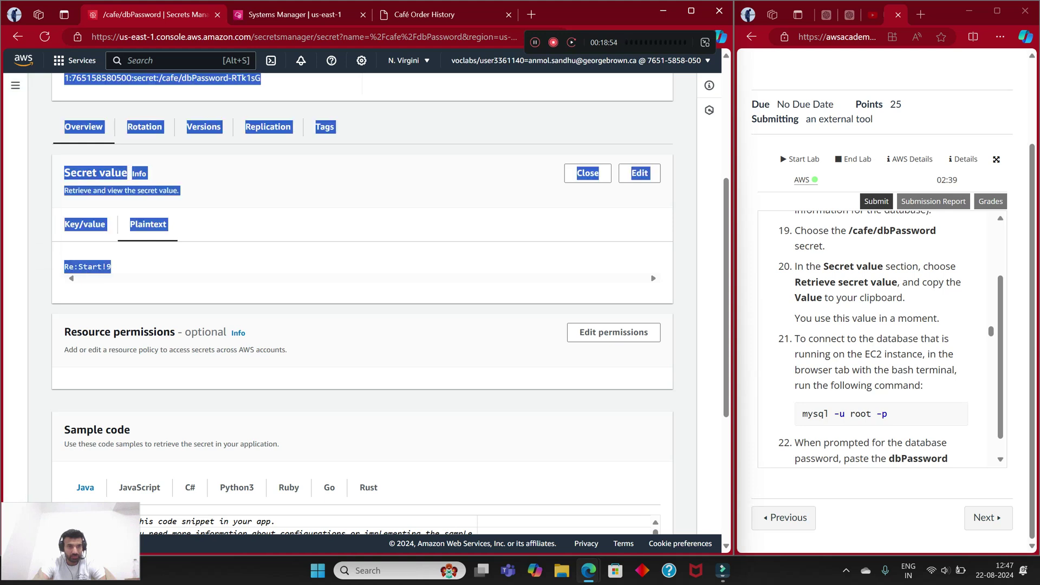
left_click(22, 81)
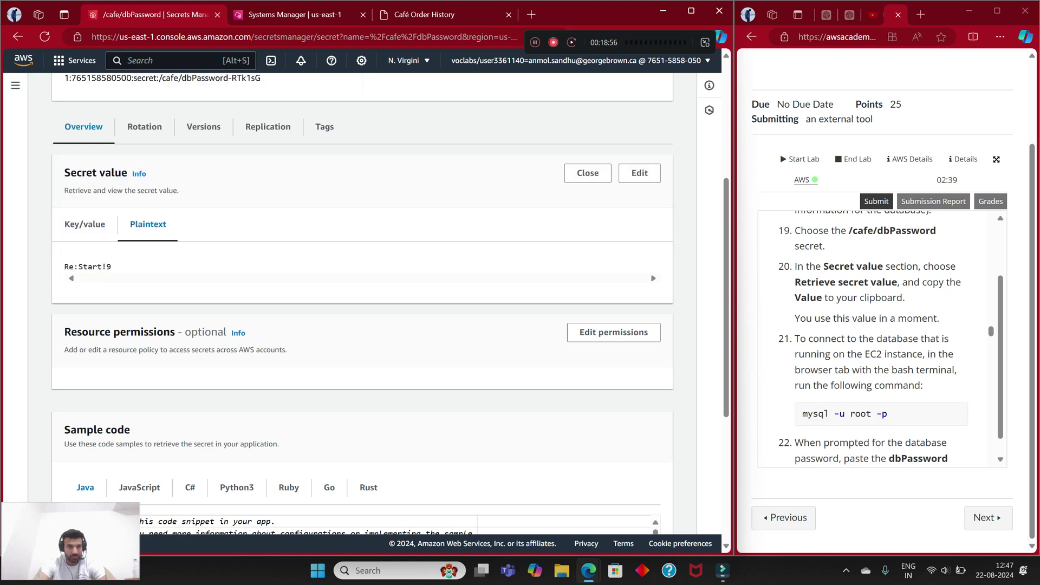
left_click_drag(111, 266, 63, 267)
left_click(87, 162)
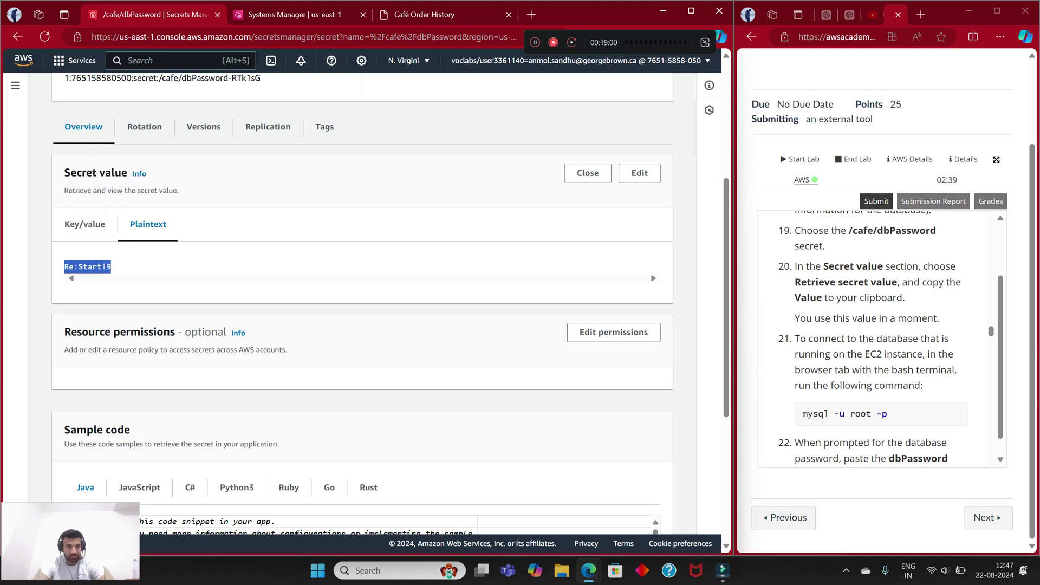
key("ctrl+c")
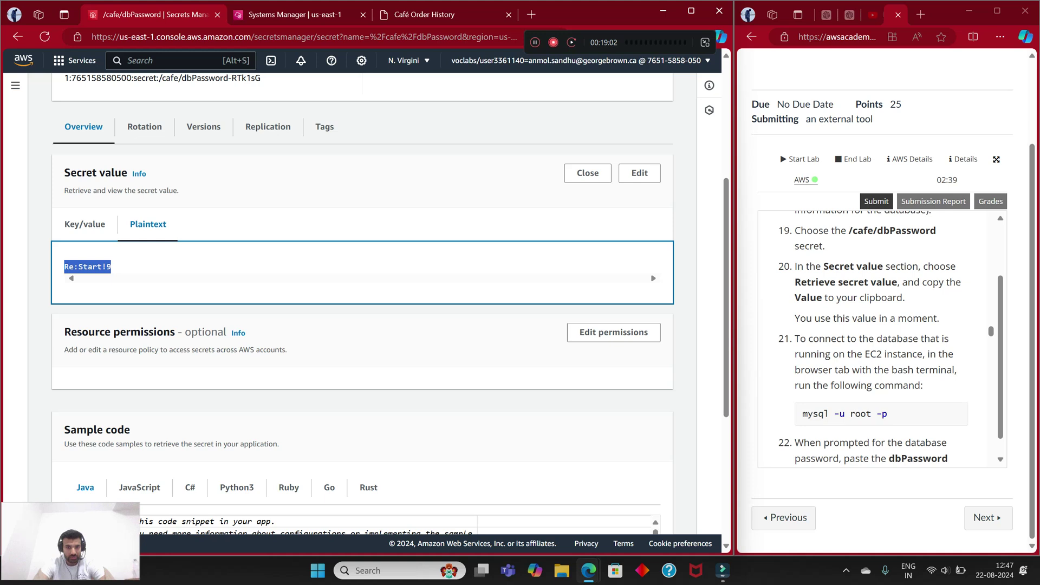
left_click(379, 570)
Step: Paste the copied database password into a new Notepad tab
type("note")
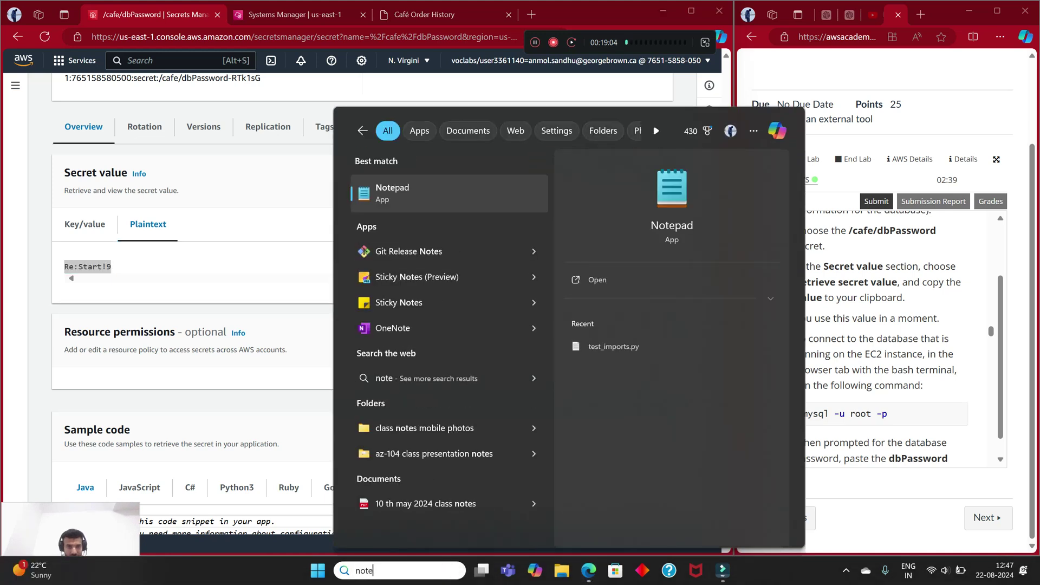
key("Return")
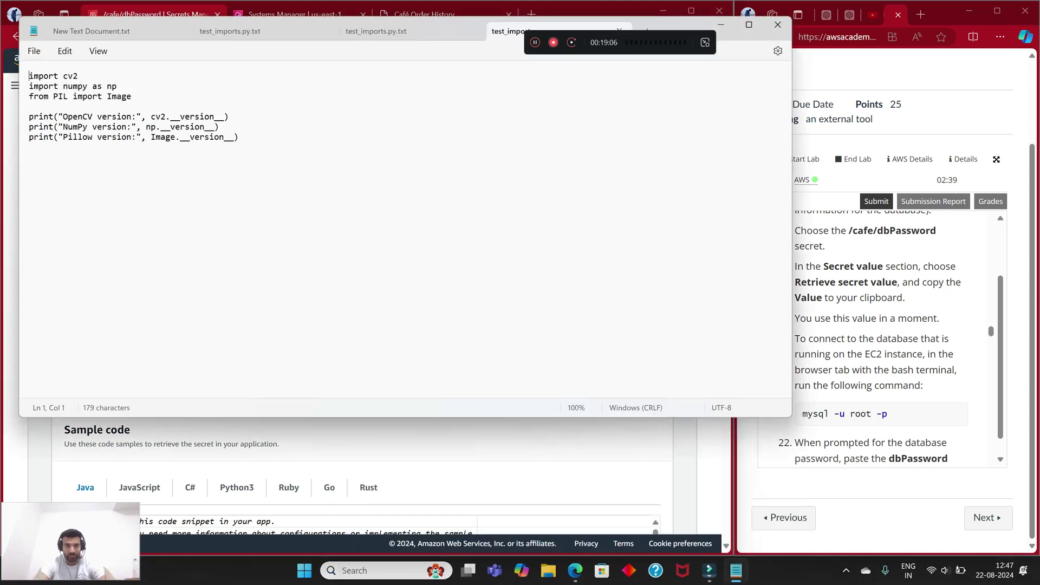
key("ctrl+n")
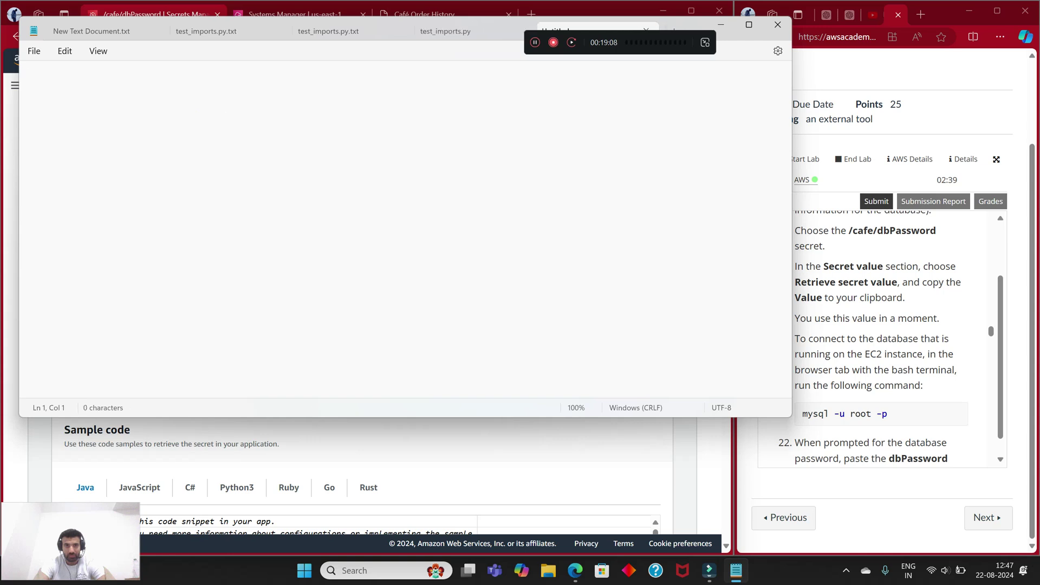
key("ctrl+v")
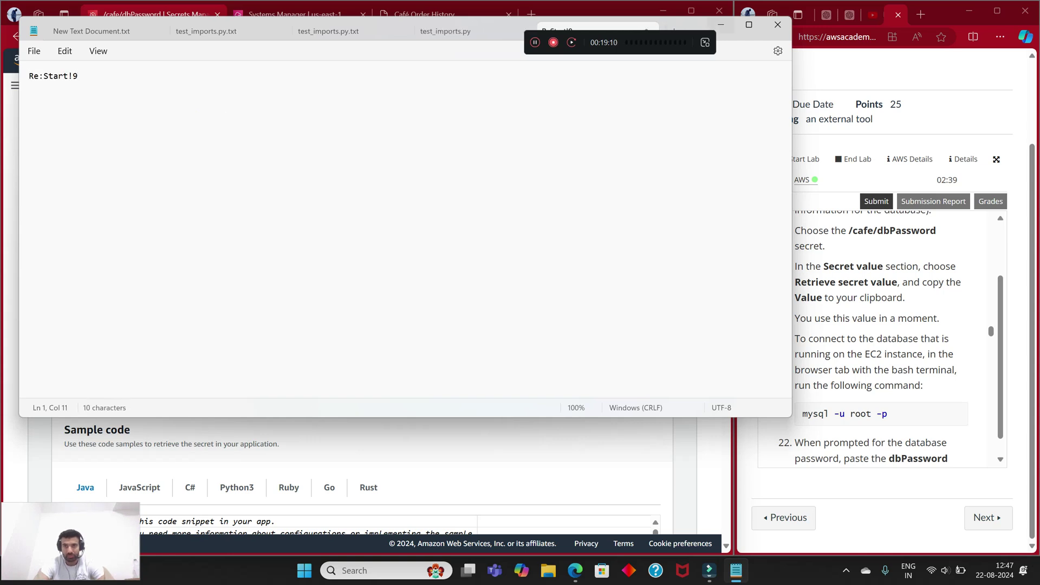
Step: Return to the browser's Systems Manager tab and focus the CafeServer terminal prompt
key("alt+Tab")
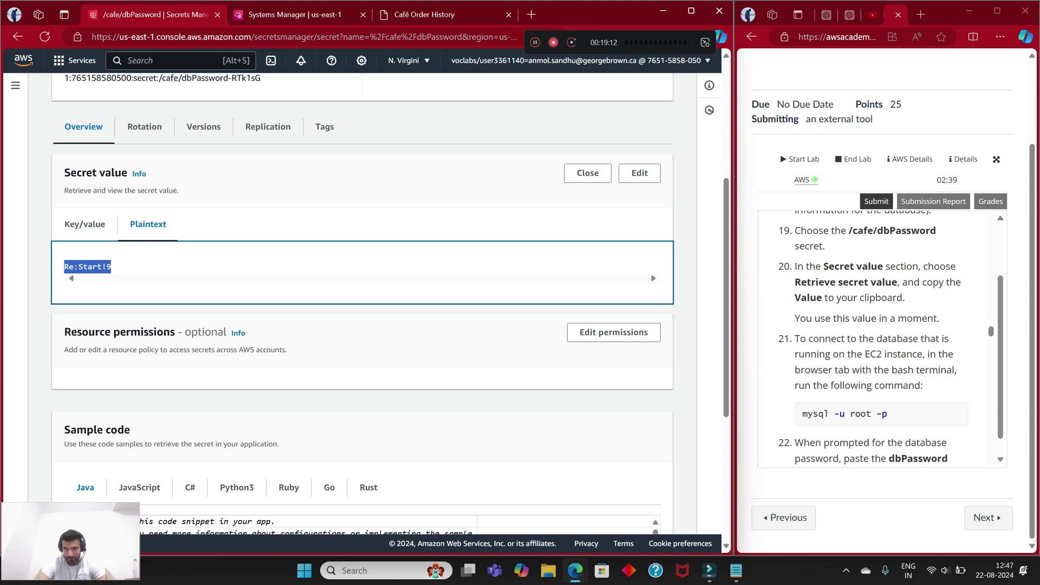
scroll(881, 338, "down", 1)
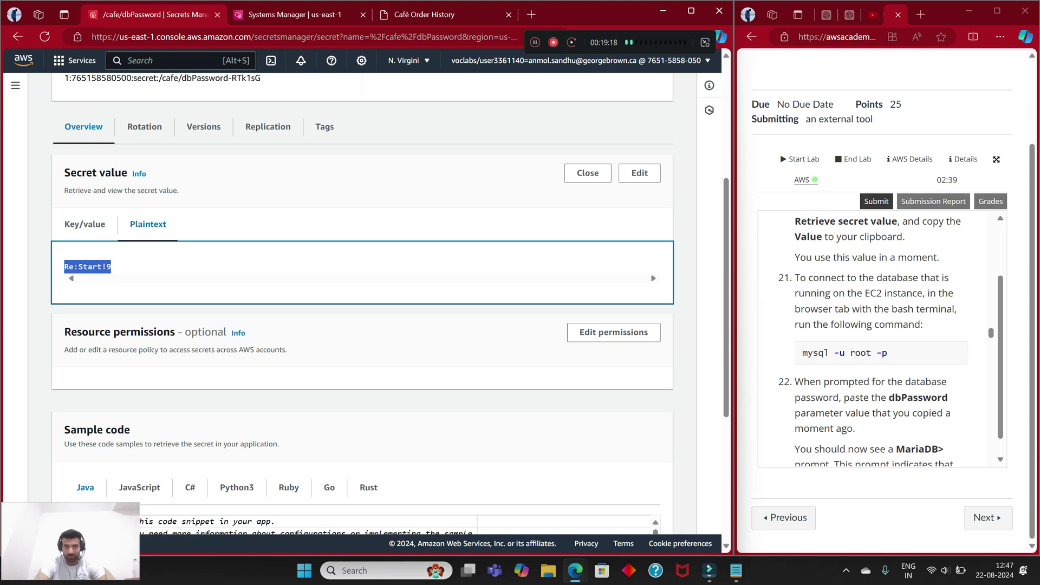
left_click(424, 15)
left_click(295, 14)
left_click(141, 475)
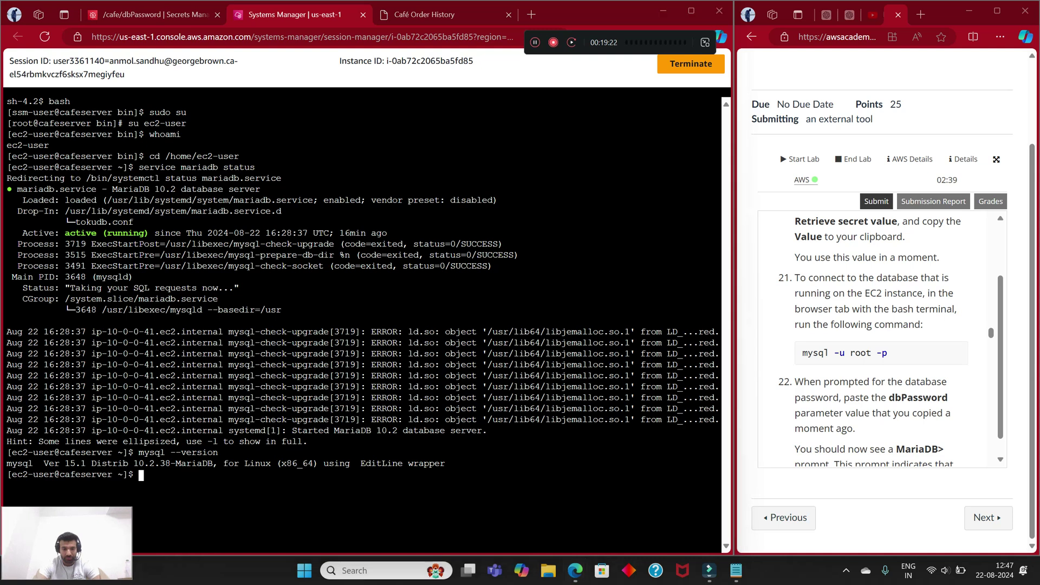
Step: Clear the CafeServer terminal screen with the clear command
type("clera")
key("Return")
type("clear")
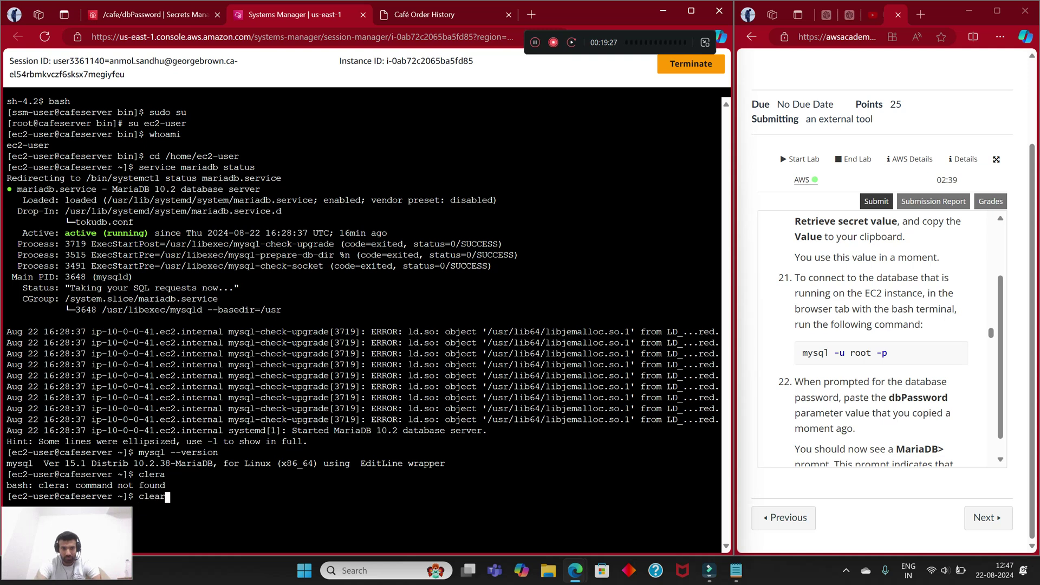
key("Return")
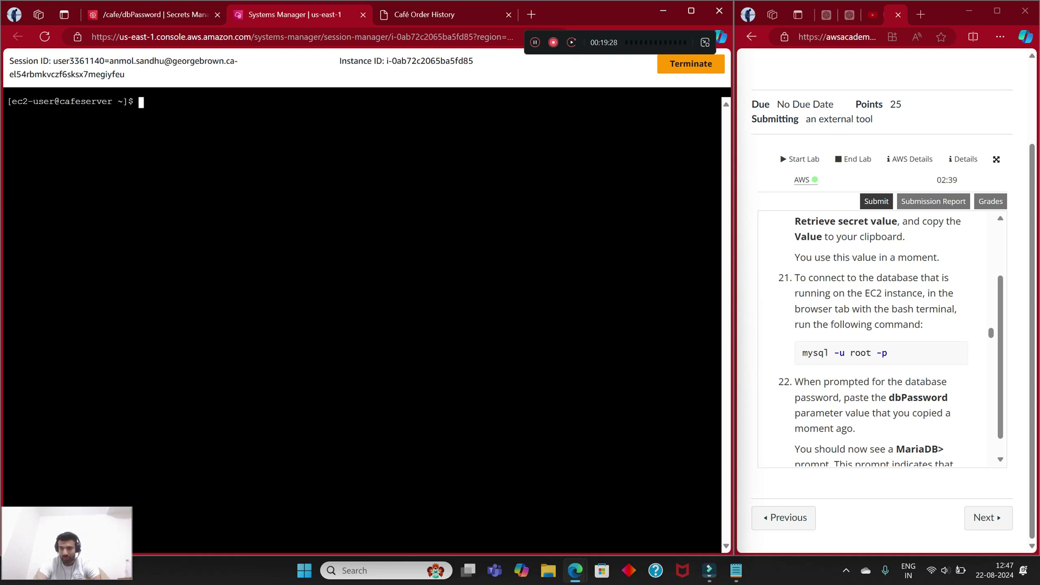
Step: Attempt mysql -u root -p with the password saved in Notepad; access is denied
type("mys")
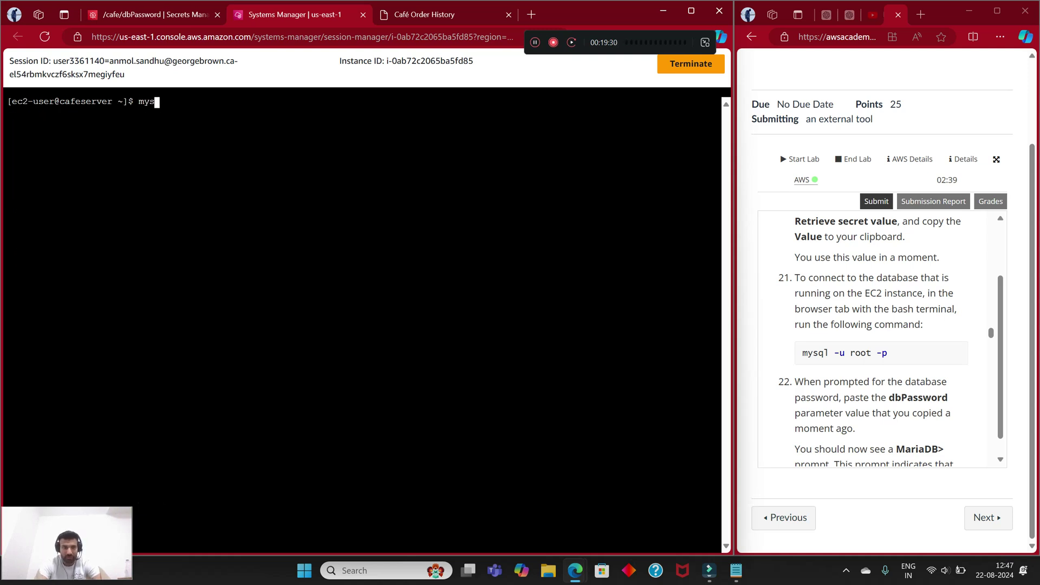
type("ql -u root ")
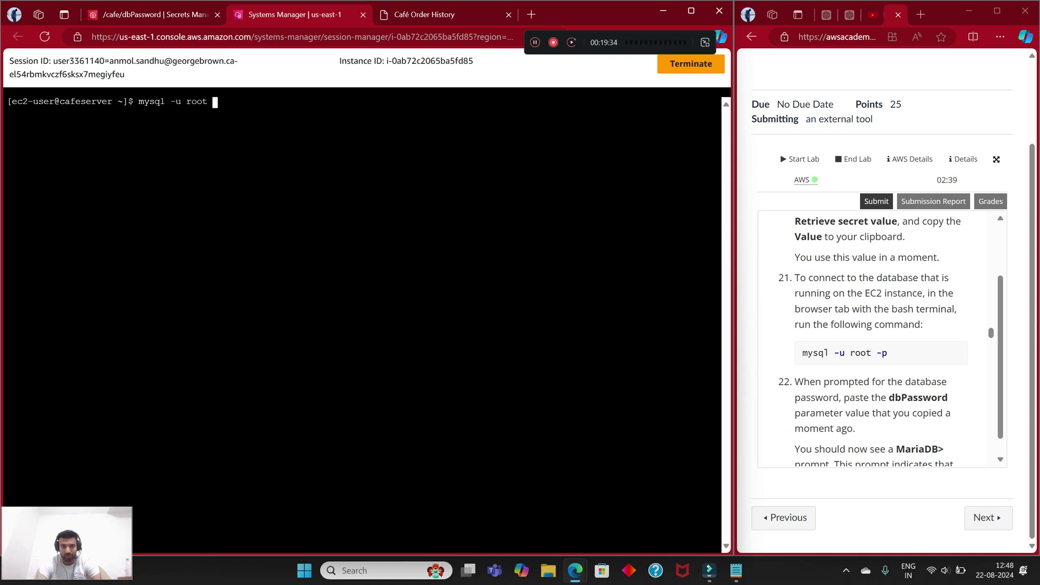
type("-p")
key("Return")
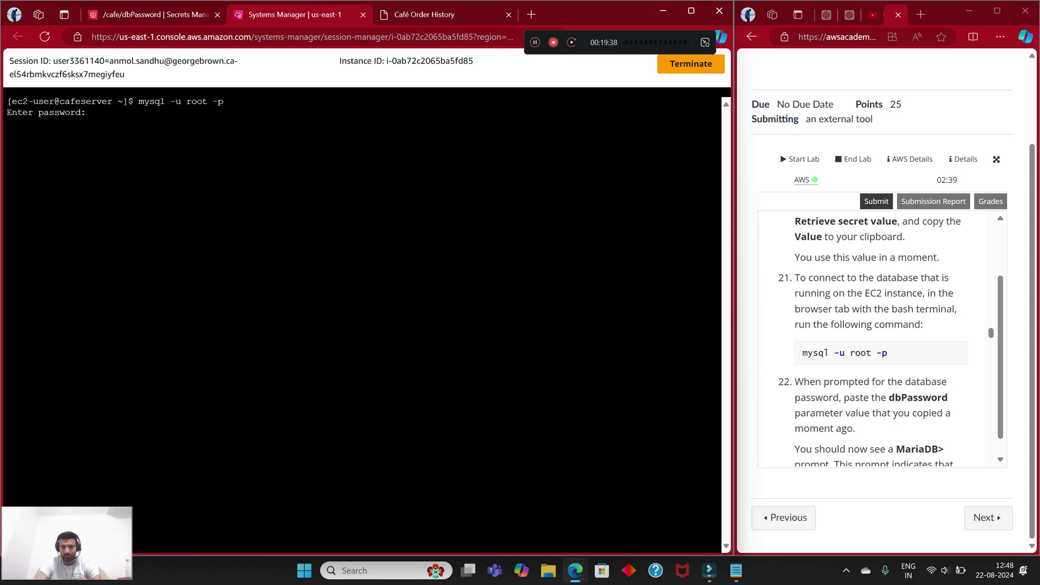
left_click(736, 570)
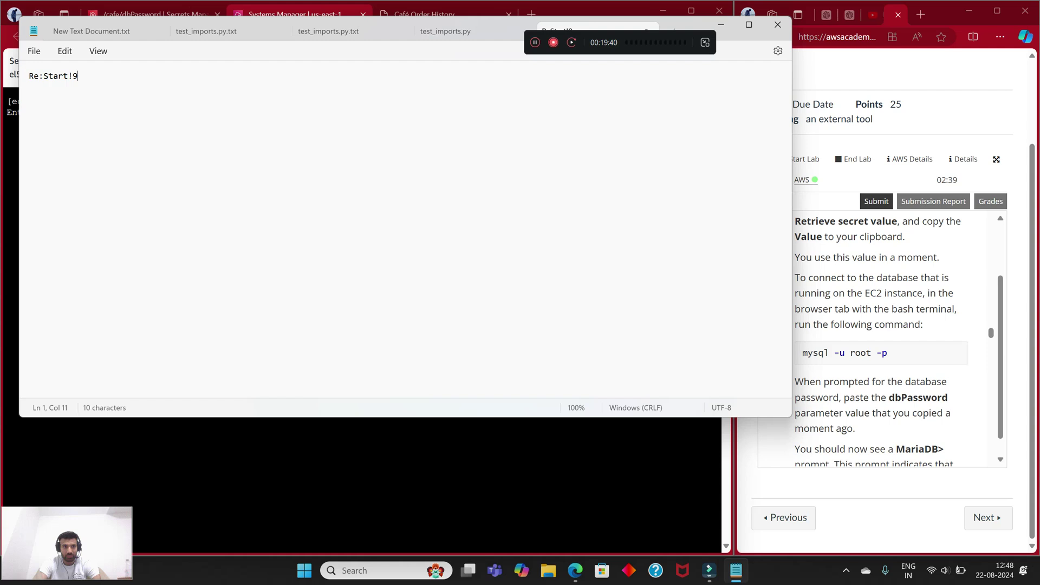
key("ctrl+a")
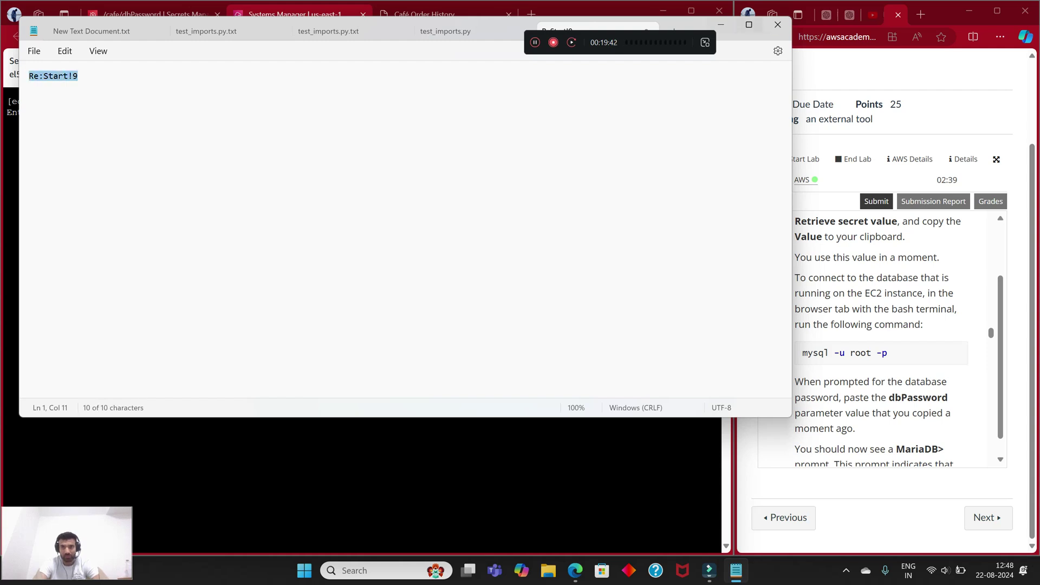
key("alt+Tab")
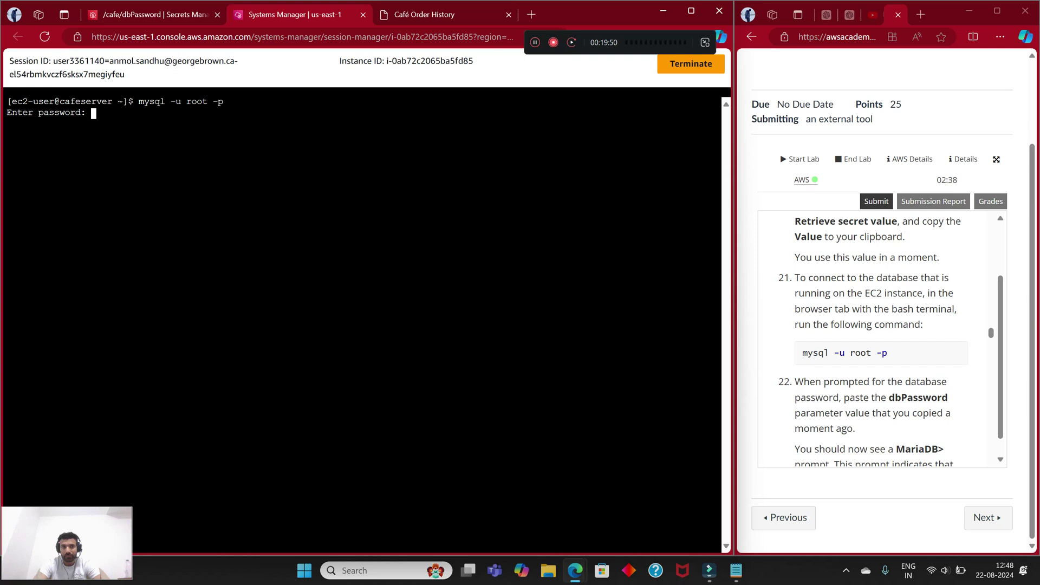
right_click(187, 146)
left_click(221, 263)
key("Return")
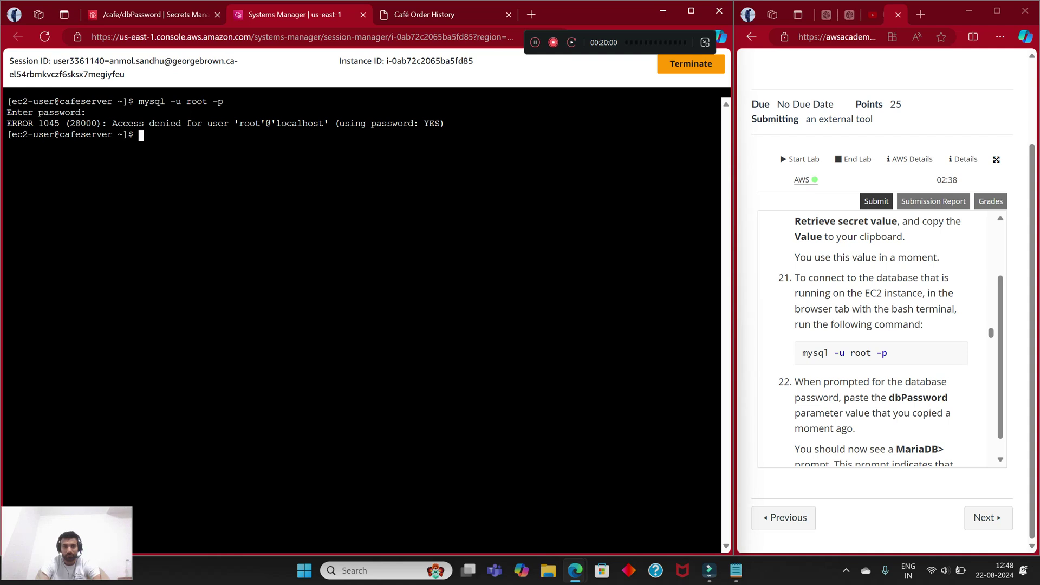
Step: Rerun mysql -u root -p and paste the saved password to reach the MariaDB prompt
key("Up")
key("Return")
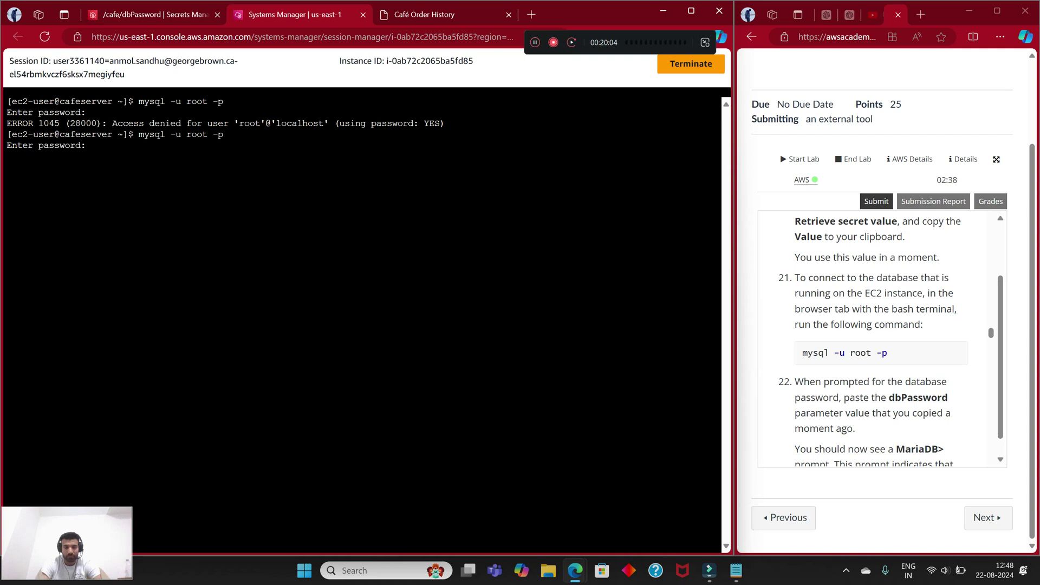
left_click(736, 570)
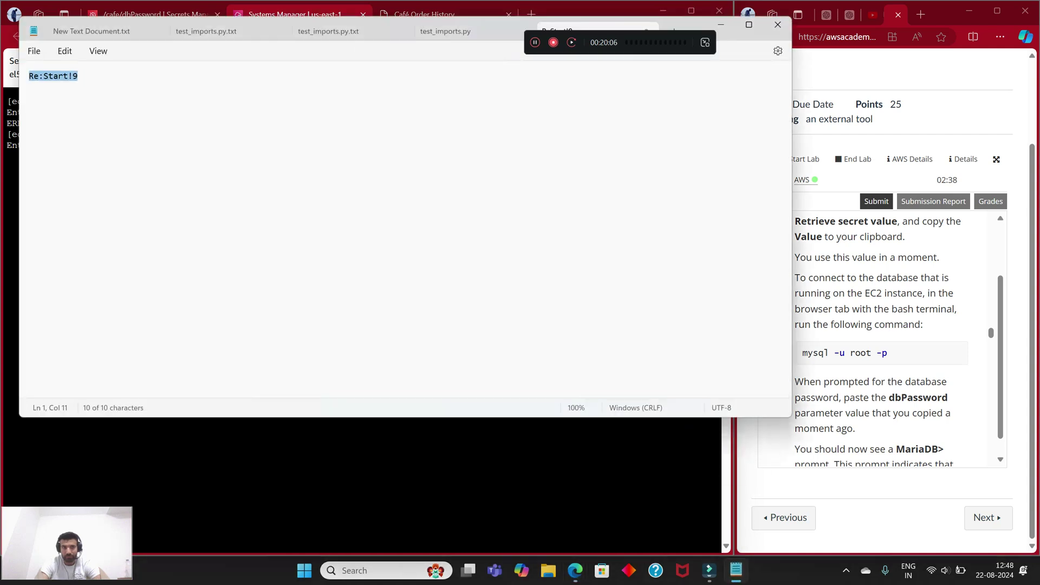
left_click(736, 570)
left_click(736, 570)
left_click(736, 570)
left_click(736, 570)
left_click(736, 570)
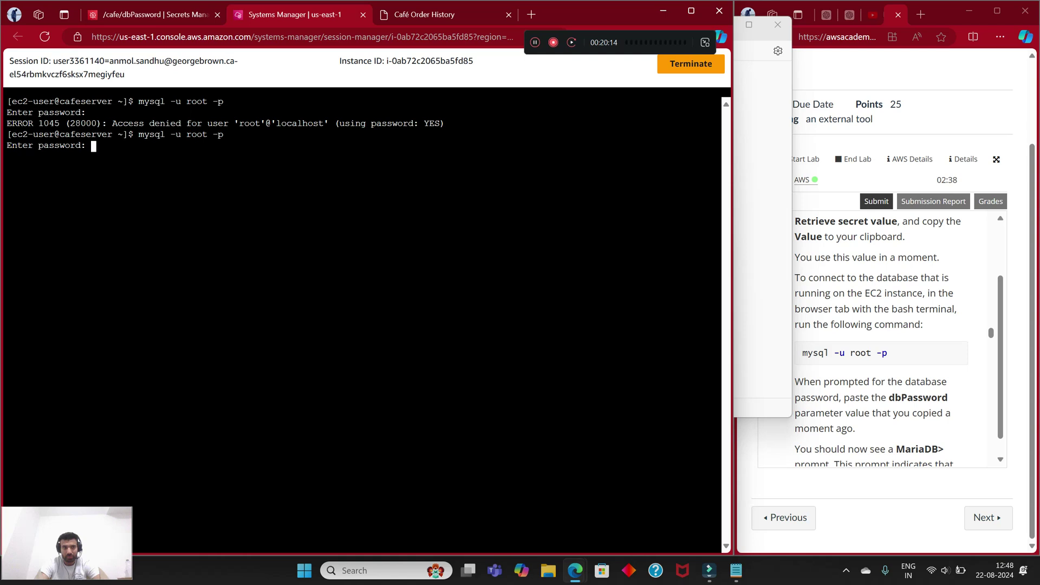
right_click(109, 147)
left_click(136, 266)
key("Return")
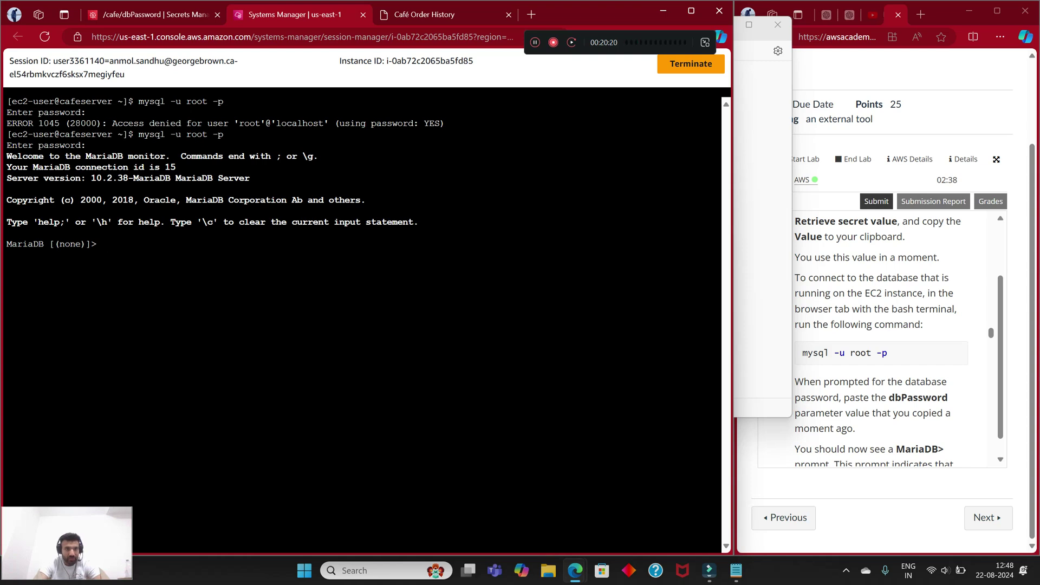
Step: Switch to the lab instructions and scroll to the next MariaDB commands
left_click_drag(12, 245, 100, 245)
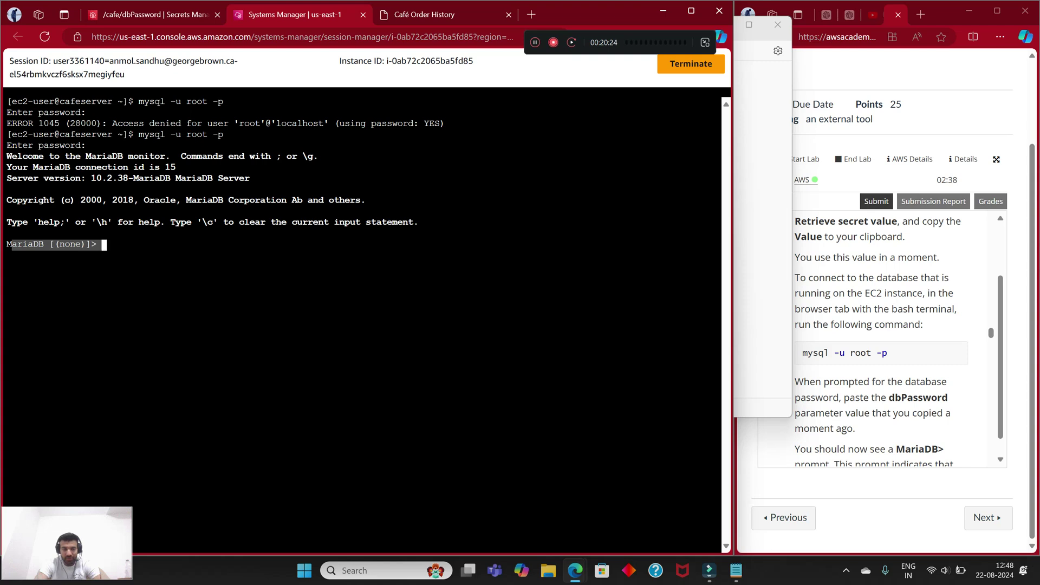
key("alt+Tab")
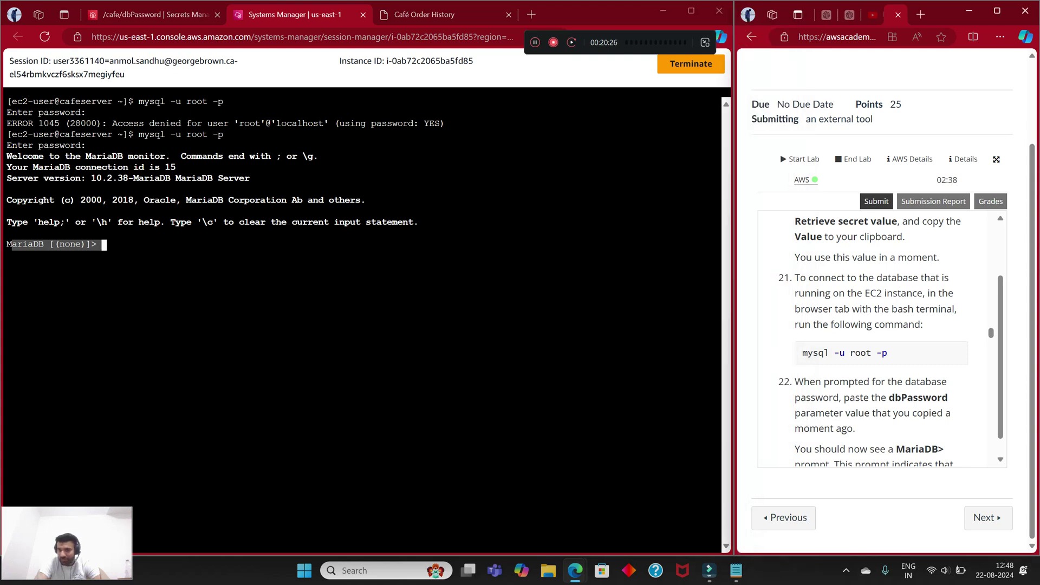
scroll(878, 336, "down", 2)
scroll(872, 336, "down", 4)
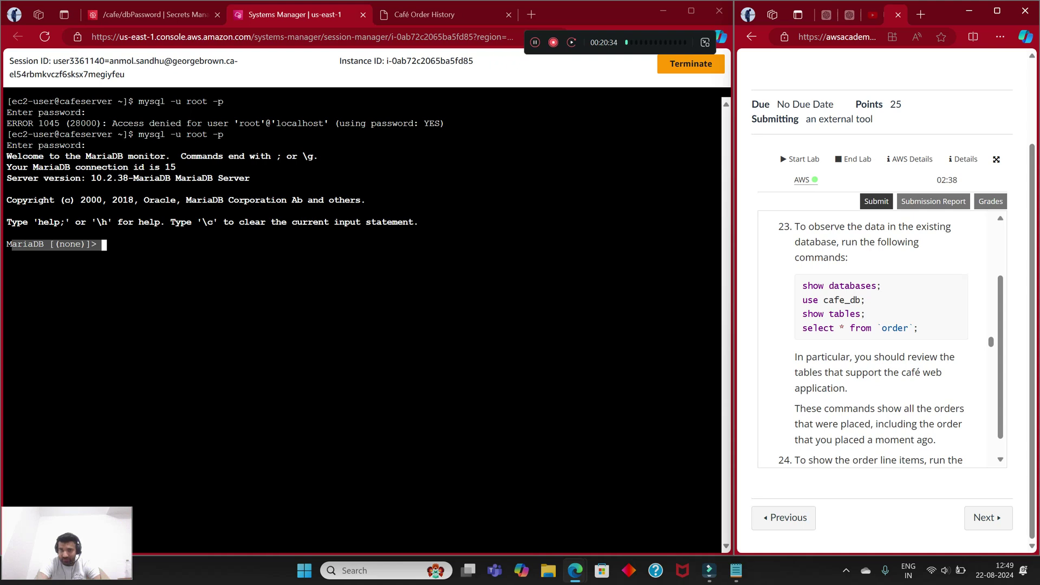
Step: Enter show databases at the MariaDB prompt without a terminating semicolon
left_click(104, 245)
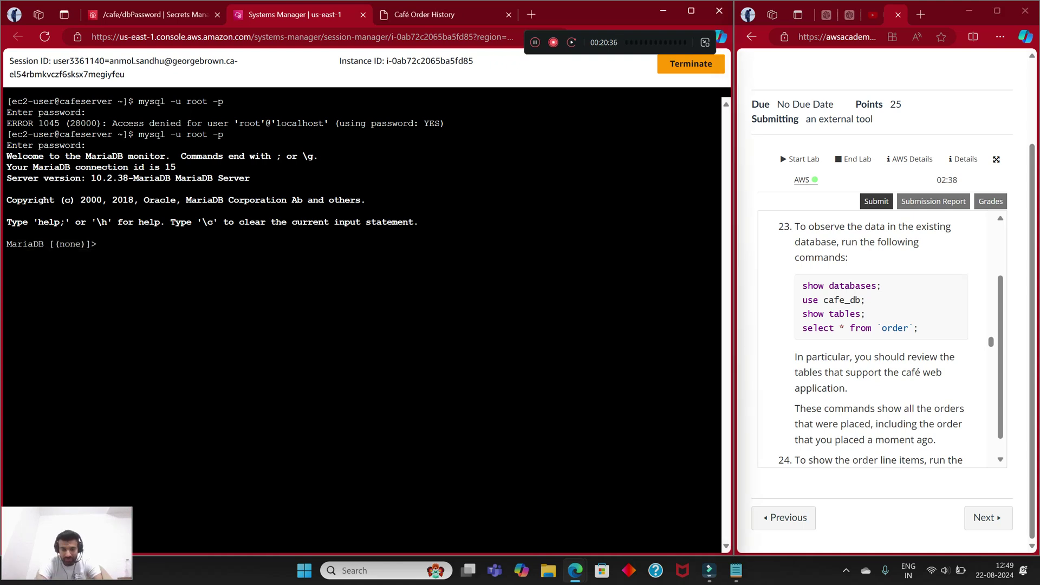
type("show ")
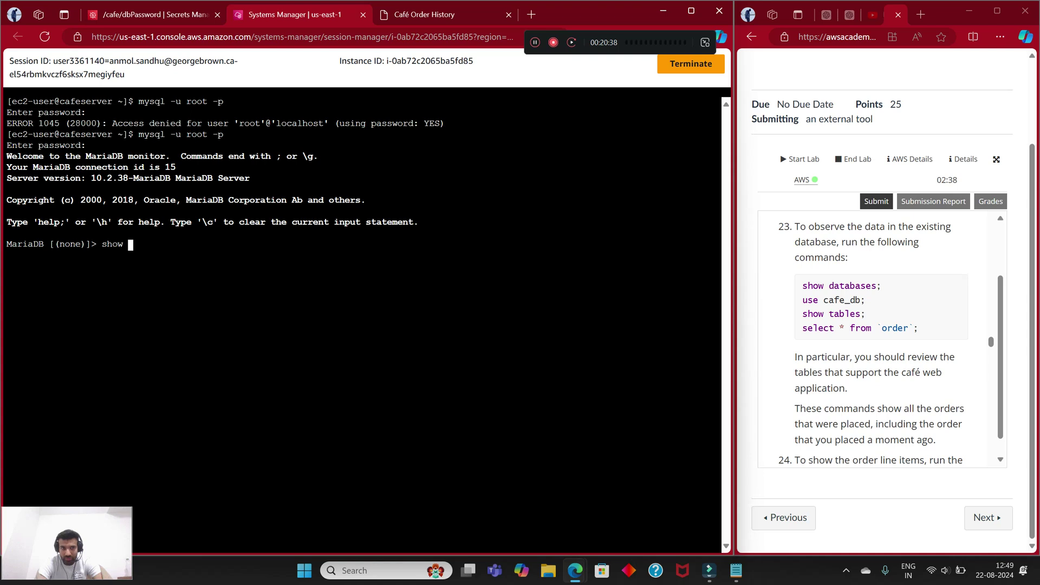
type("databses")
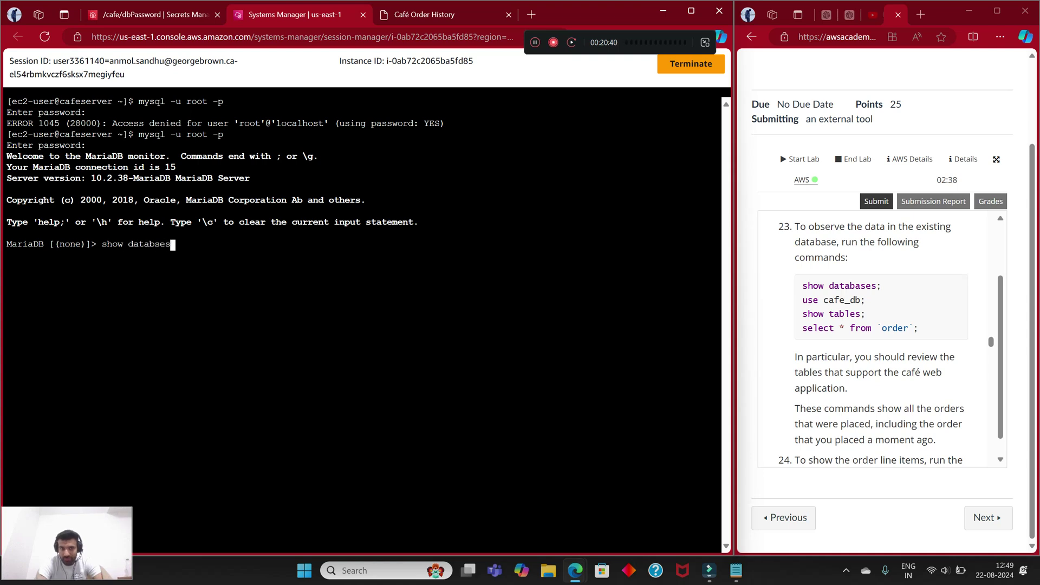
type(":")
key("BackSpace")
key("BackSpace")
type("; use")
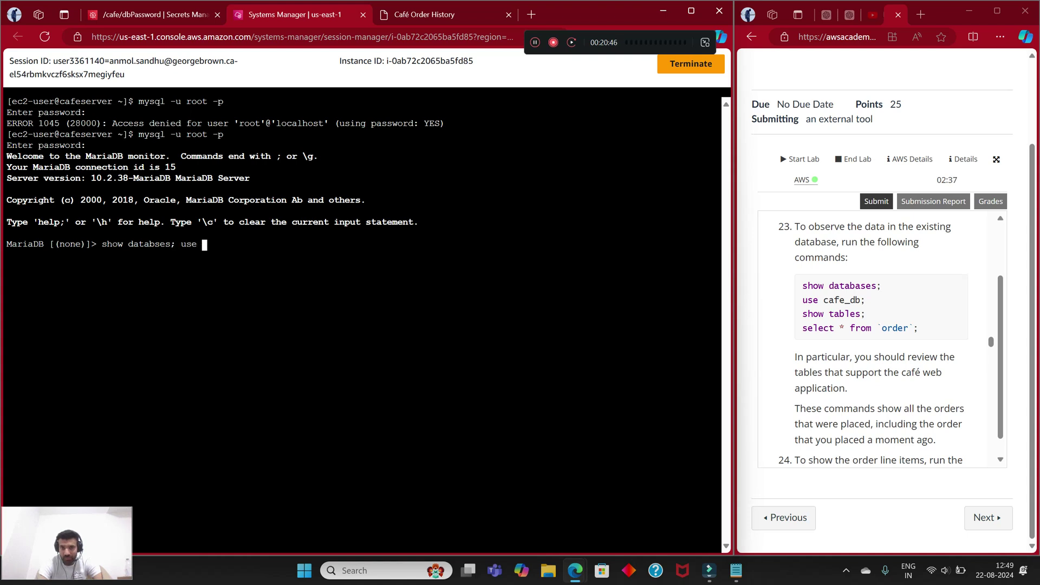
key("BackSpace")
key("BackSpace")
key("BackSpace")
key("BackSpace")
key("BackSpace")
key("BackSpace")
key("Return")
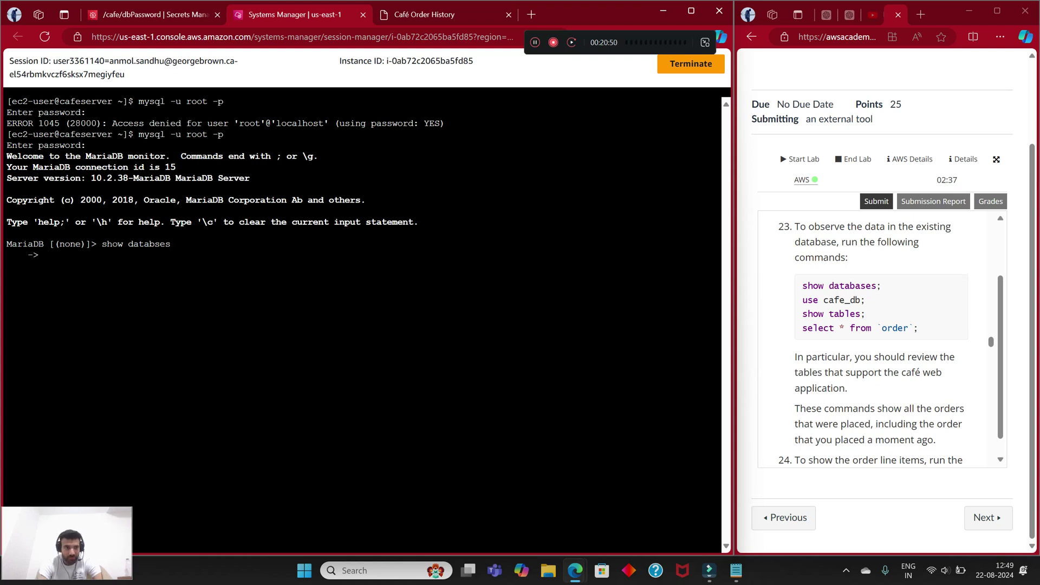
Step: Enter use cafe_db, show tables and select * from 'order' as unterminated lines
type("use cage")
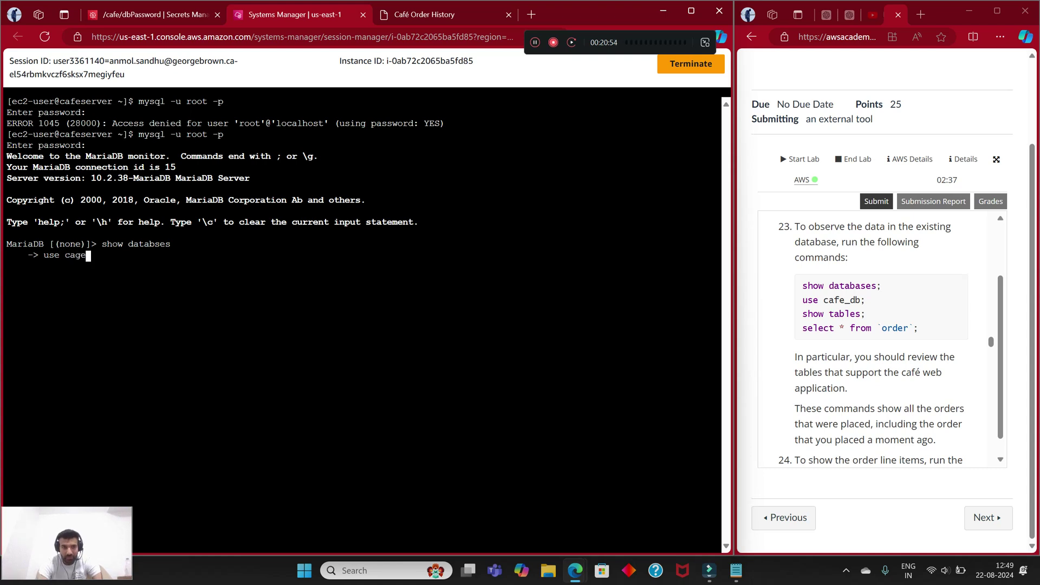
key("BackSpace")
type("fe_db")
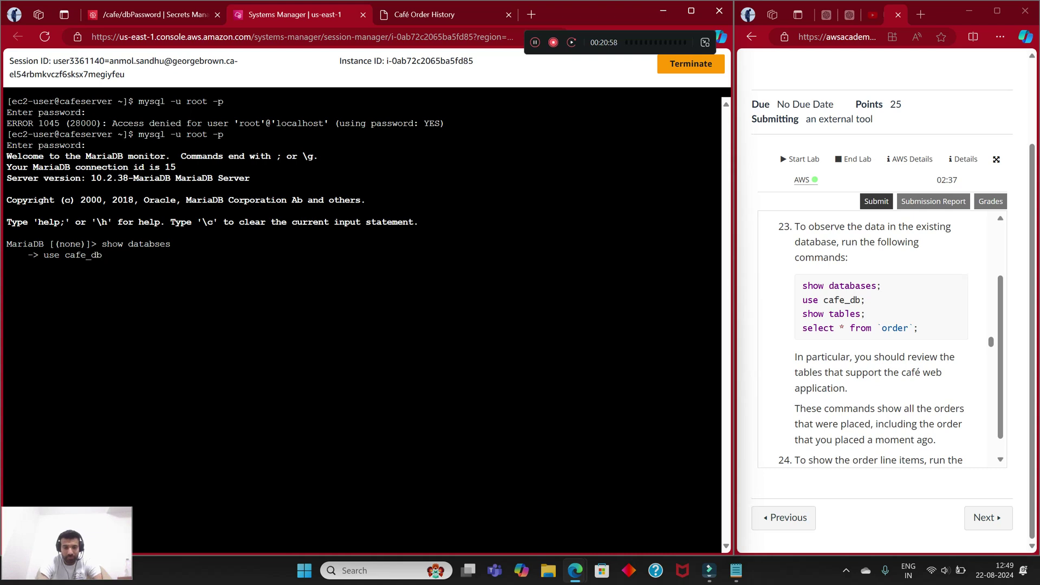
key("Return")
type("show tables")
key("Return")
type("selc")
key("BackSpace")
type("ect ")
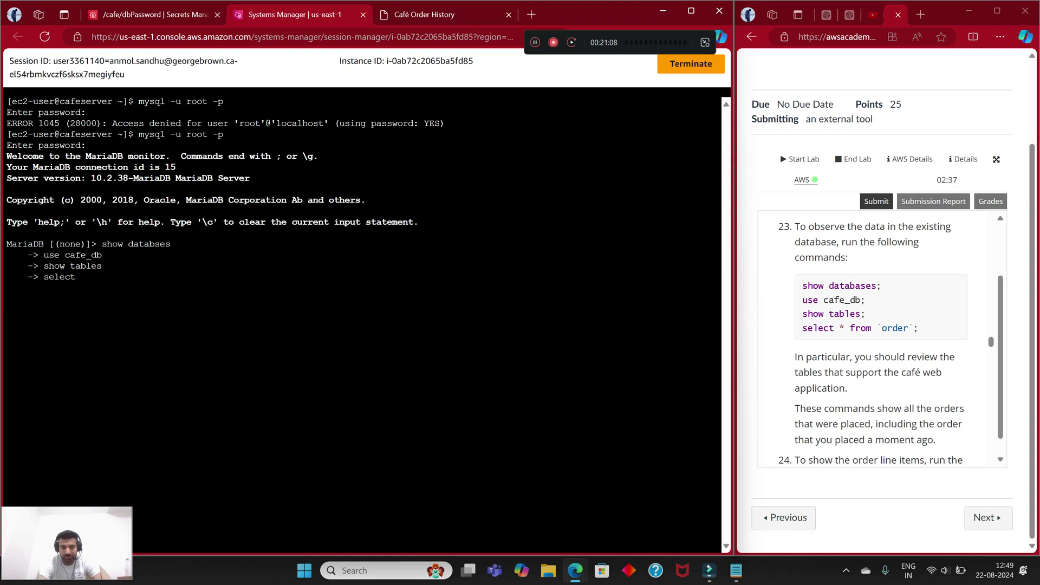
type("* from 'order'")
key("Return")
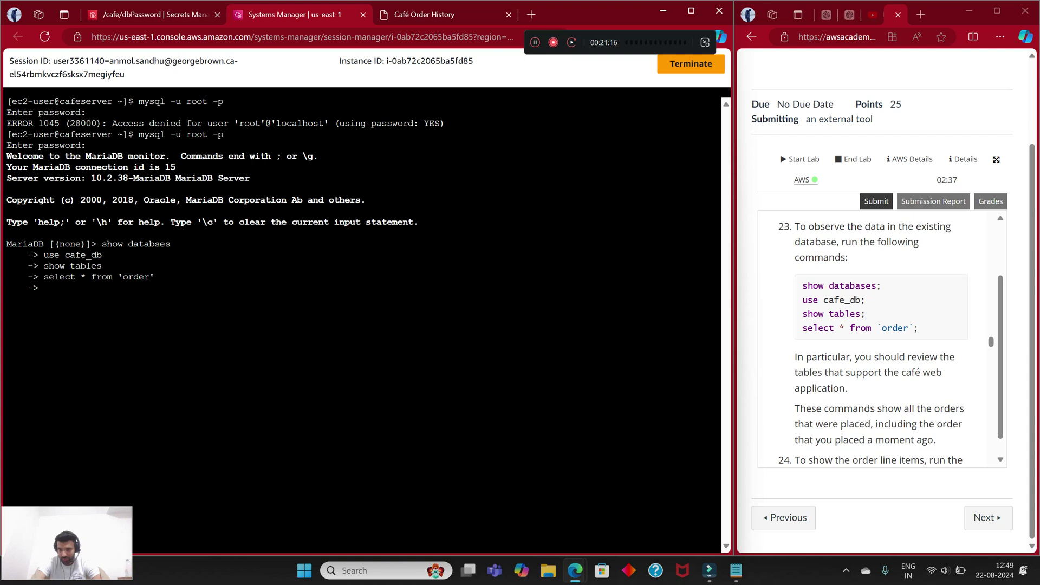
Step: When exit does nothing, abort the pending input with Ctrl+C and rerun mysql -u root -p
left_click(859, 306)
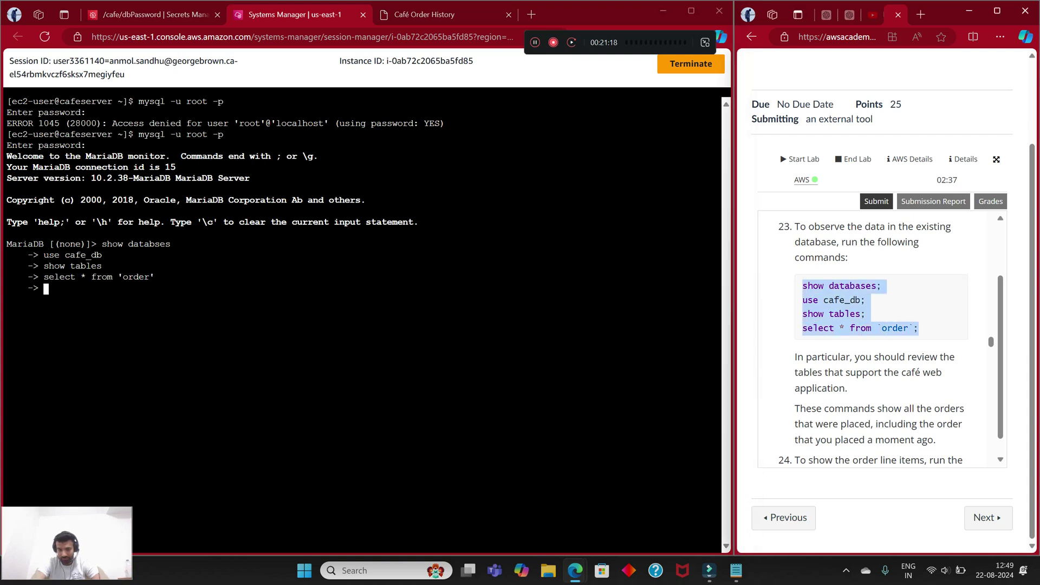
key("alt+Tab")
type("exitg")
key("Return")
type("exit")
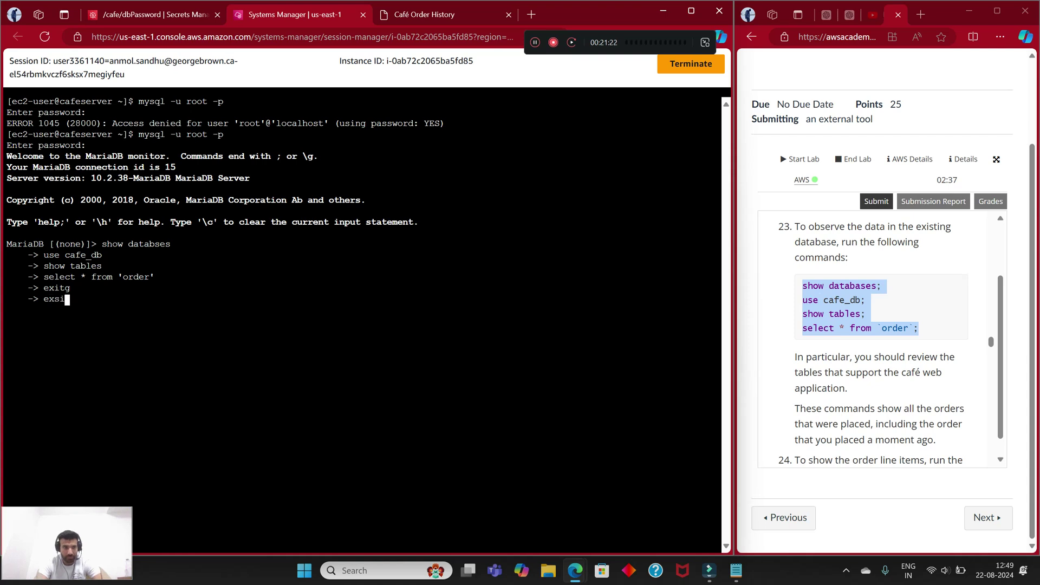
key("Return")
key("ctrl+c")
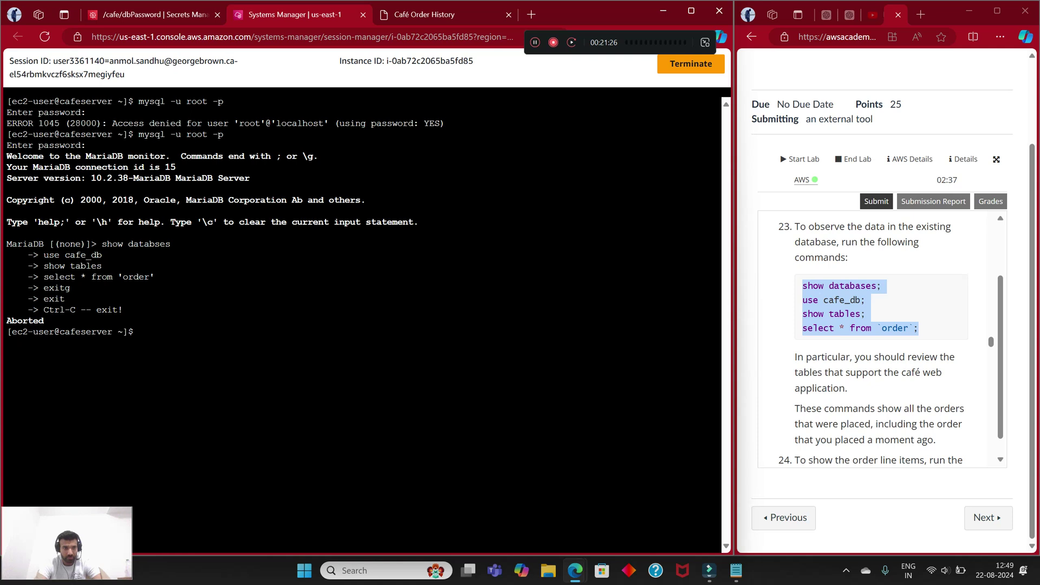
key("Up")
key("Return")
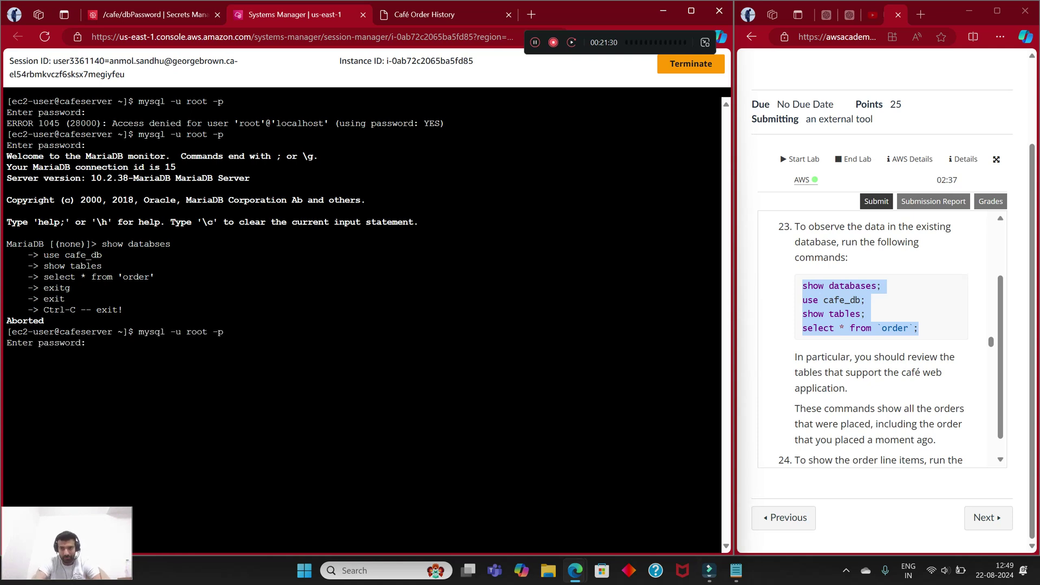
Step: Log in to MariaDB by pasting the database password from Notepad
key("alt+Tab")
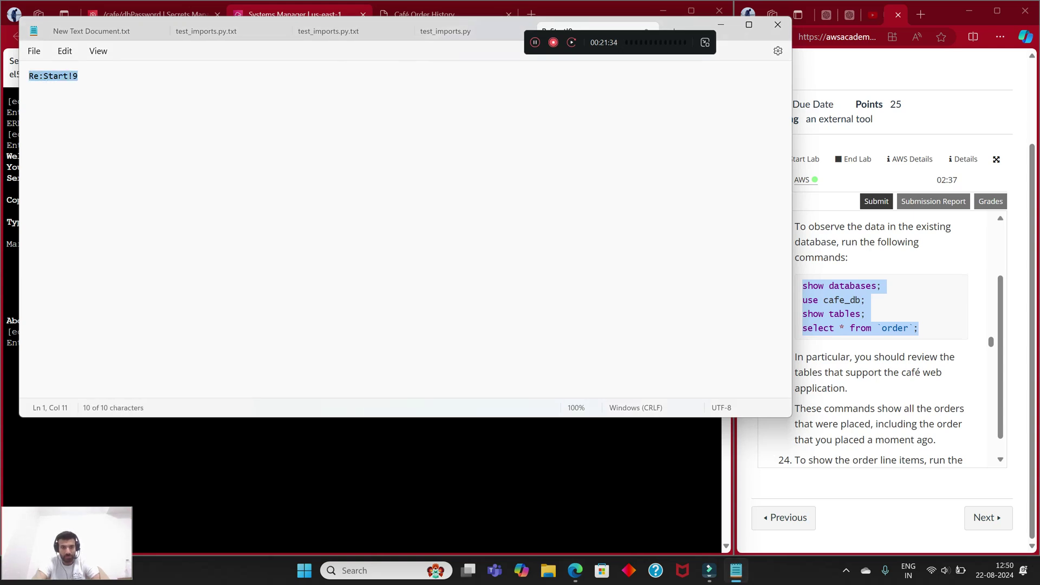
key("alt+Tab")
right_click(118, 107)
left_click(142, 201)
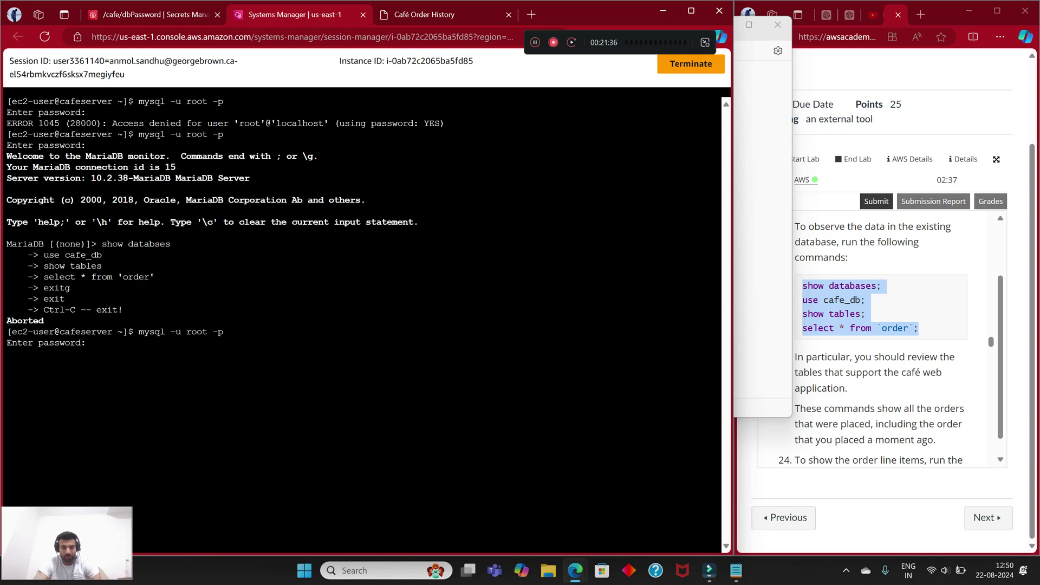
key("Return")
Step: Paste the lab's four SQL commands to show databases, use cafe_db and list its tables
right_click(844, 306)
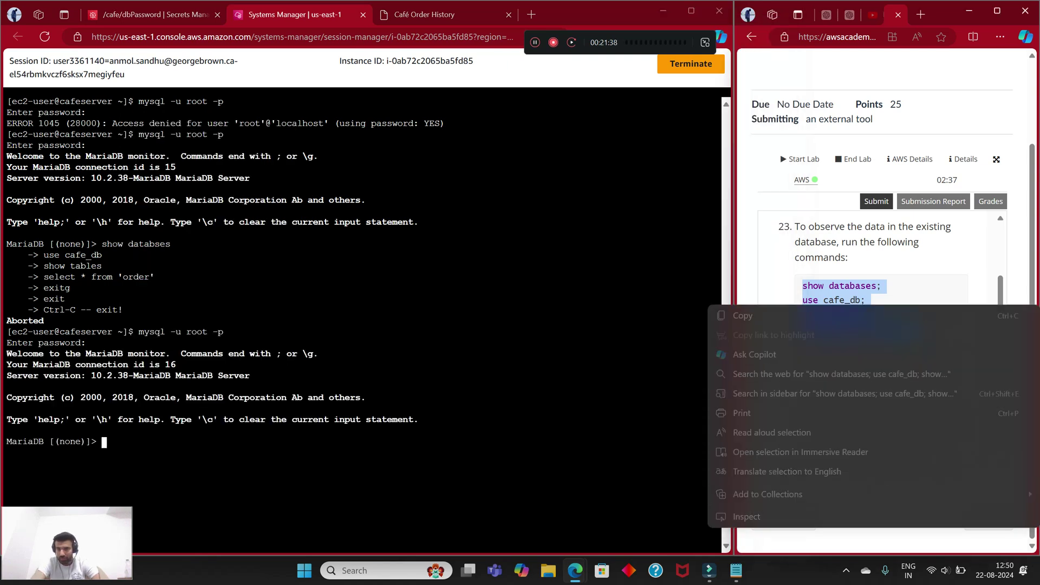
left_click(742, 315)
right_click(162, 220)
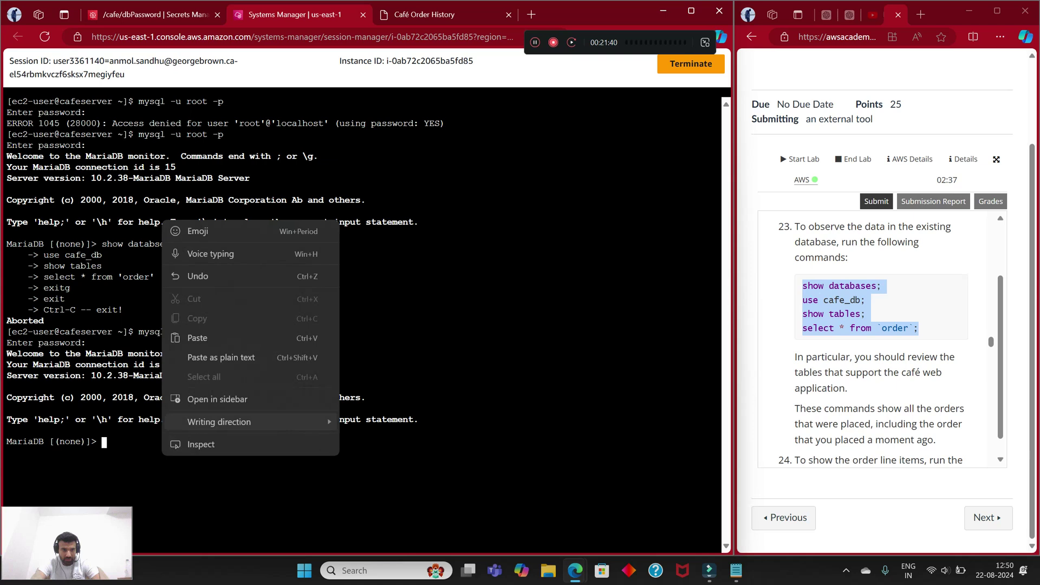
left_click(197, 337)
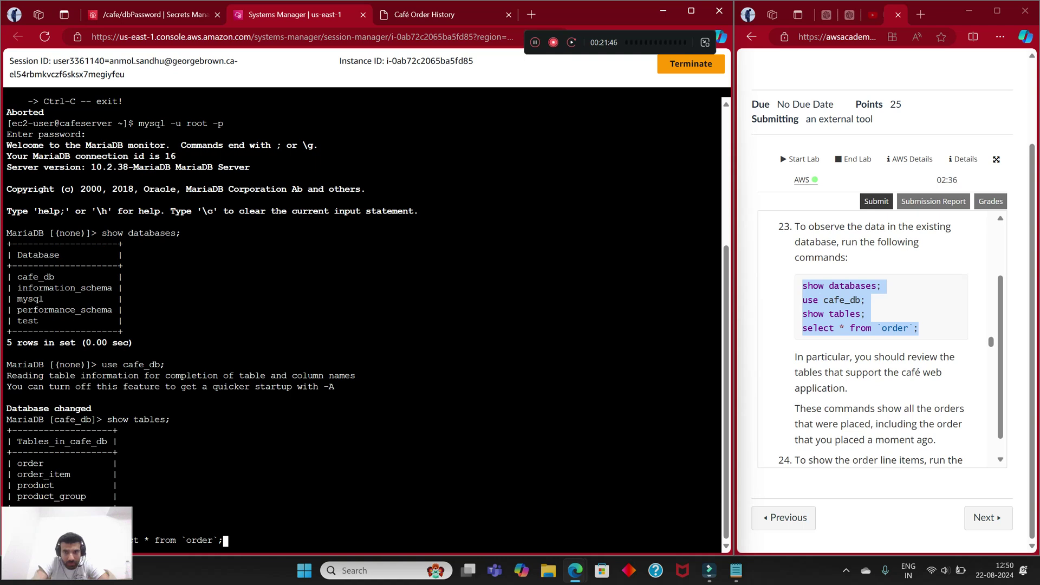
scroll(870, 342, "down", 3)
scroll(870, 339, "up", 1)
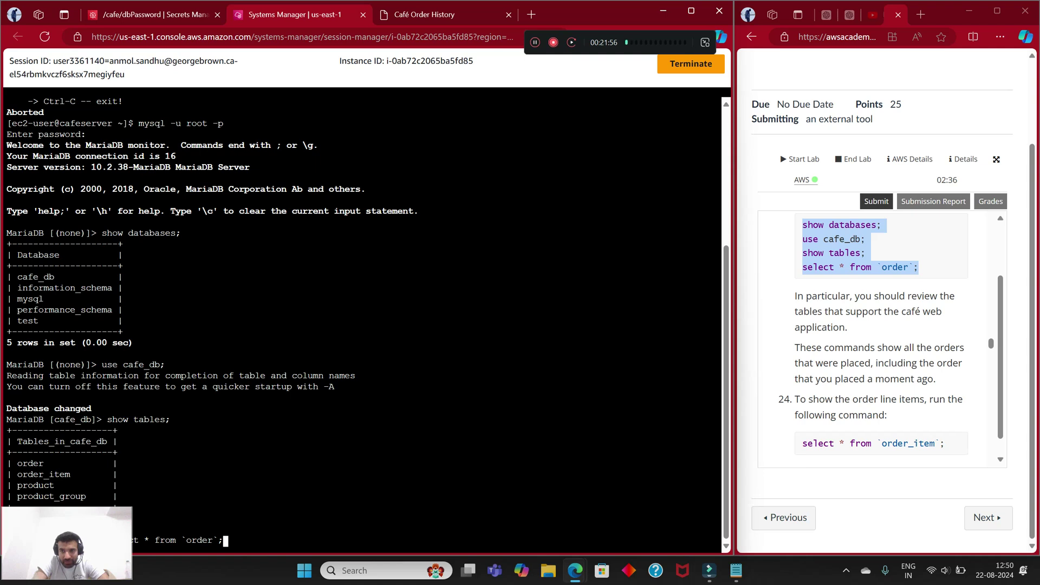
scroll(873, 339, "down", 1)
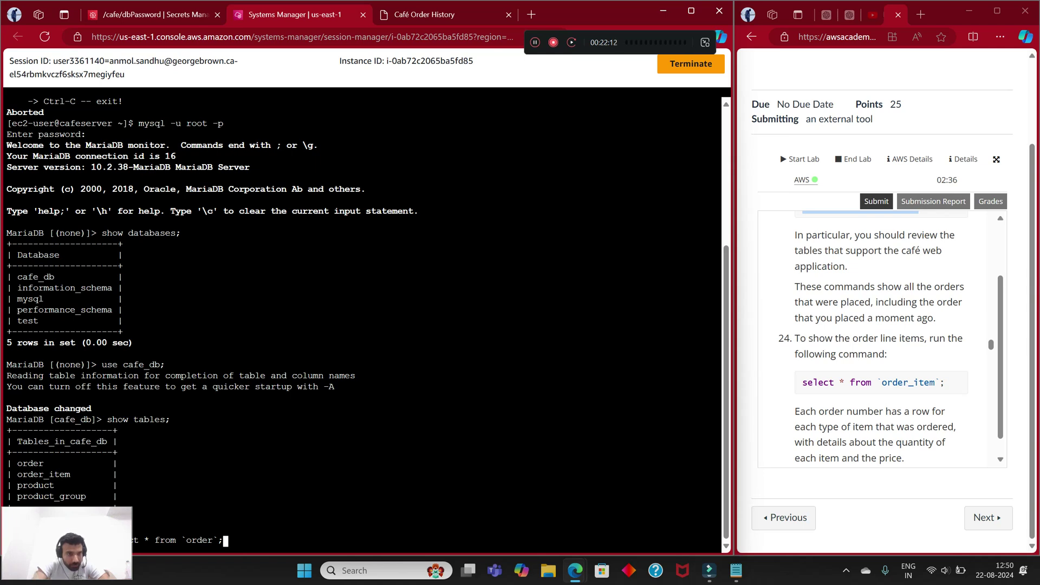
scroll(362, 319, "up", 6)
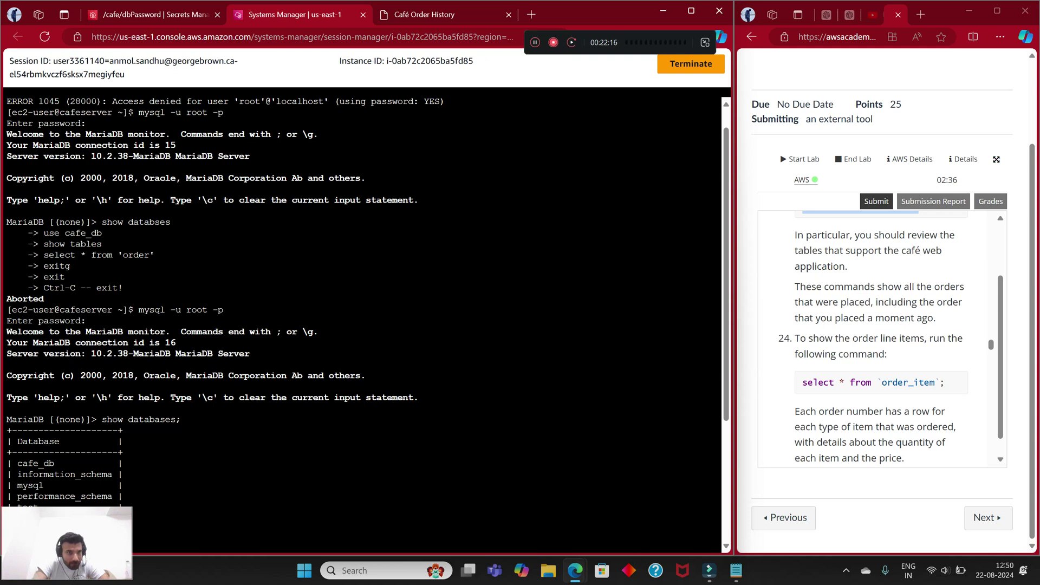
scroll(363, 320, "down", 4)
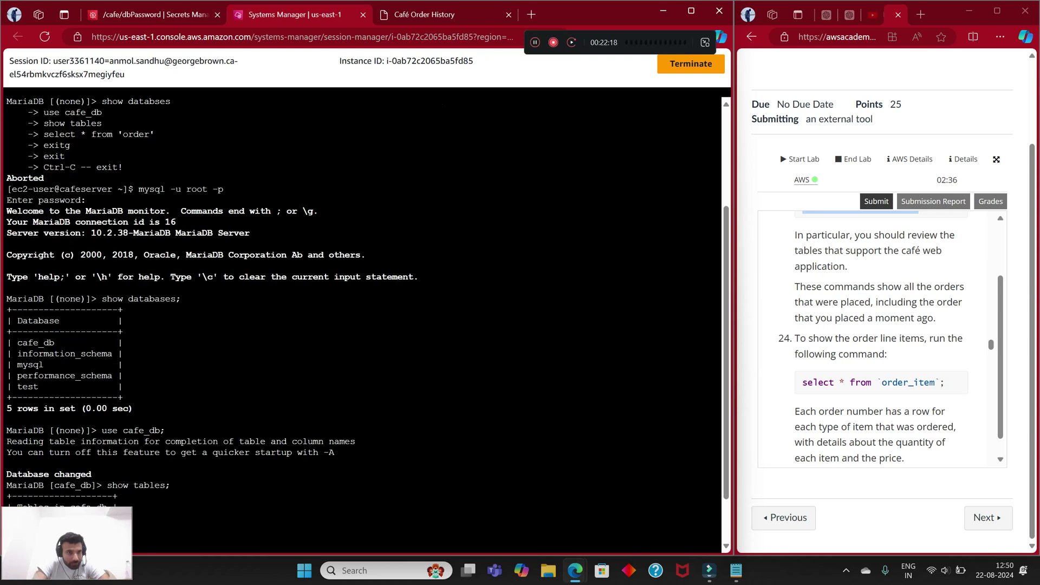
scroll(363, 320, "down", 2)
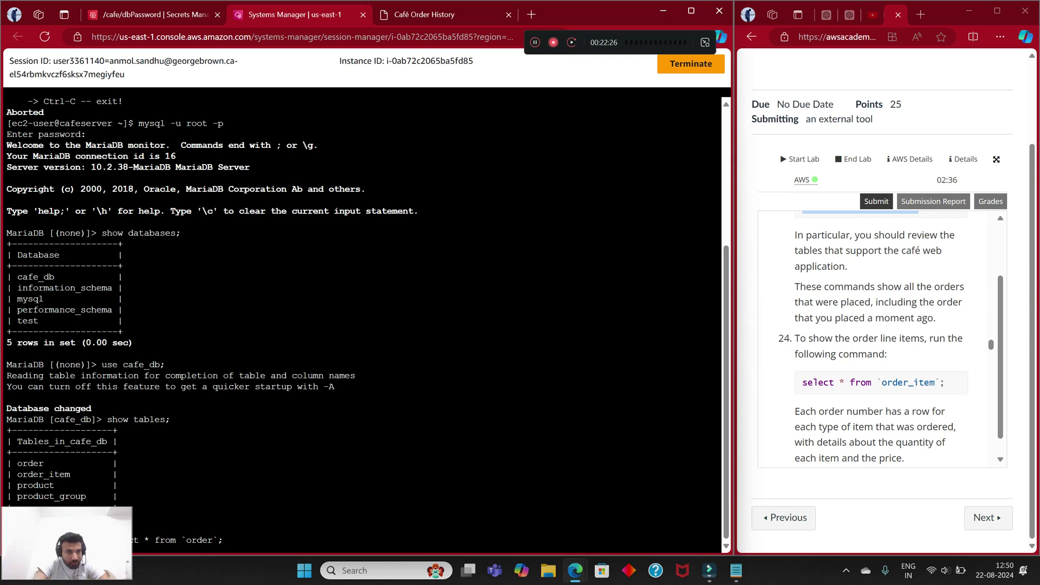
Step: Run select * from `order` and review the 25 rows, ending with order 25 at $3.00
key("Return")
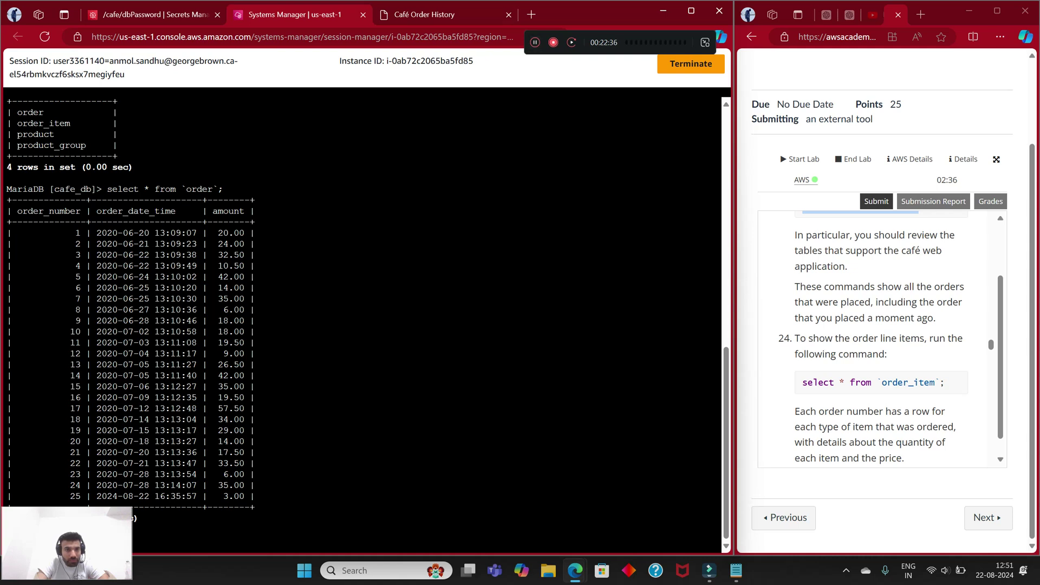
left_click_drag(118, 496, 244, 496)
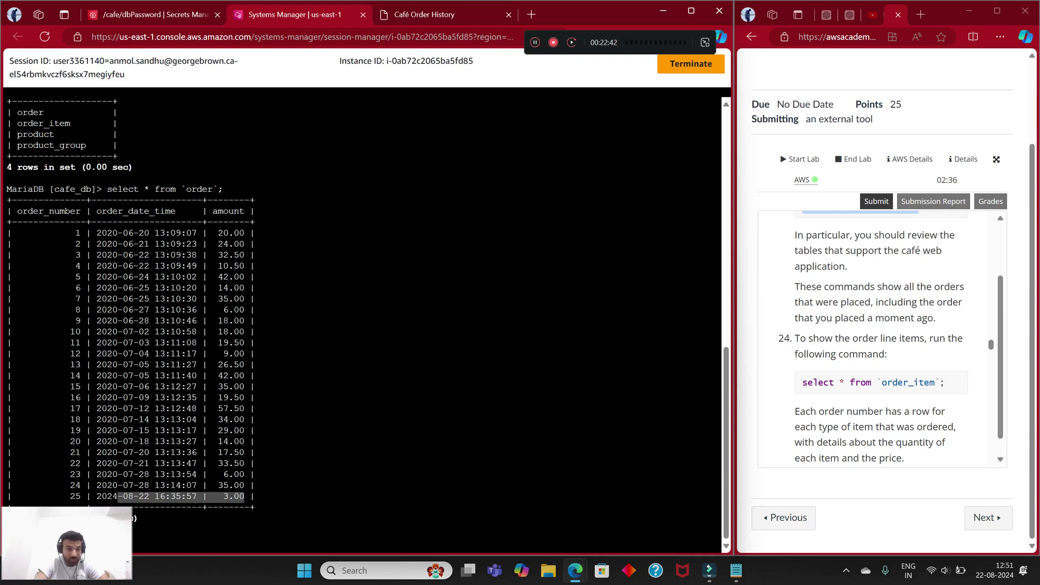
left_click(244, 496)
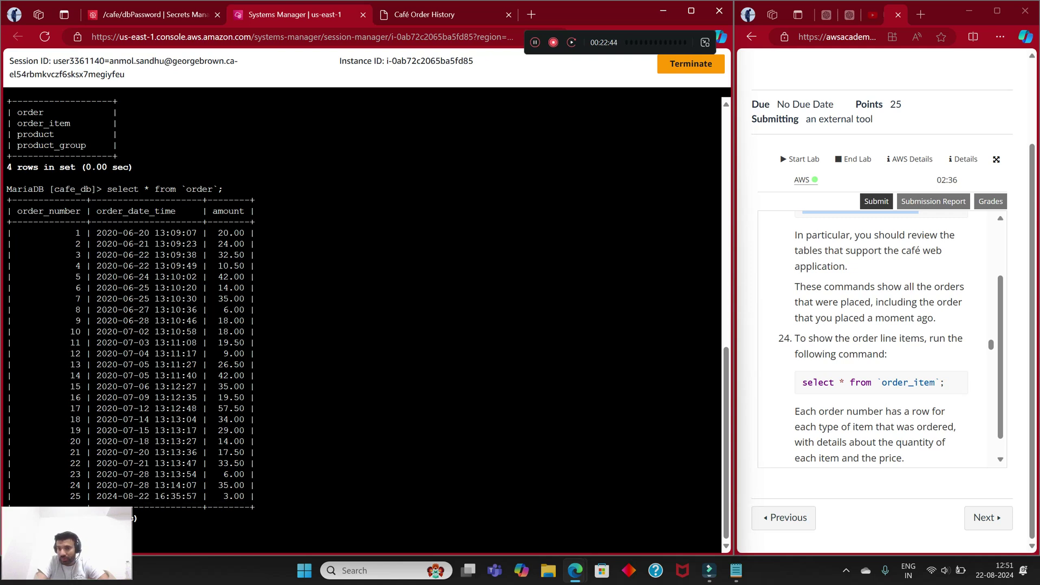
scroll(873, 338, "down", 1)
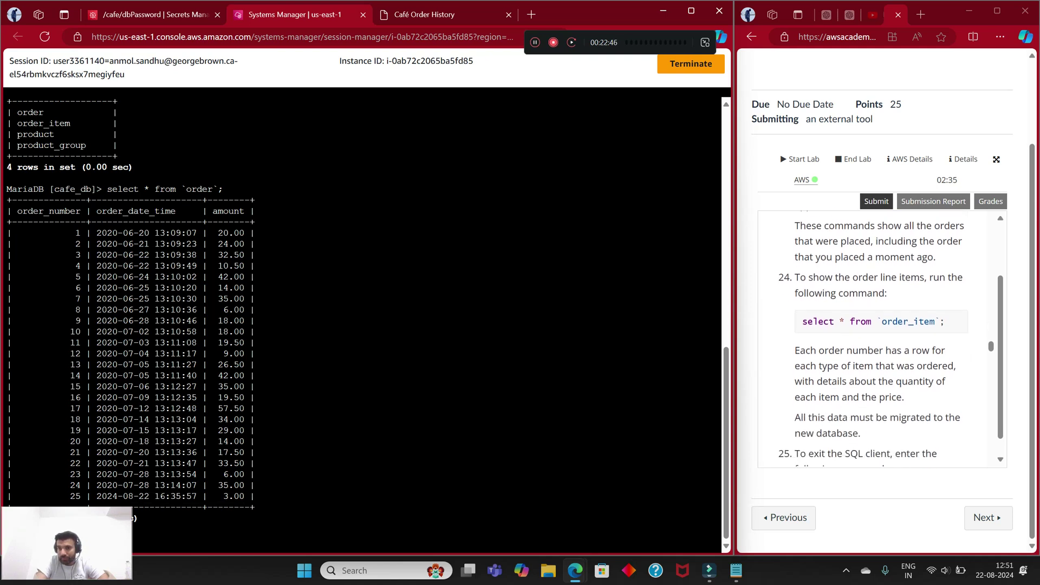
scroll(873, 338, "down", 4)
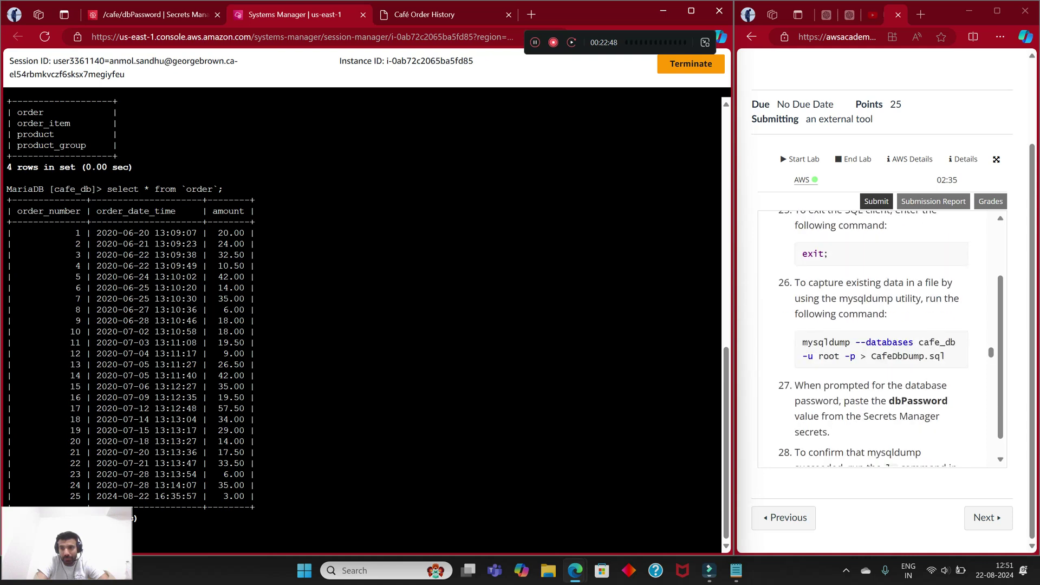
scroll(873, 339, "up", 2)
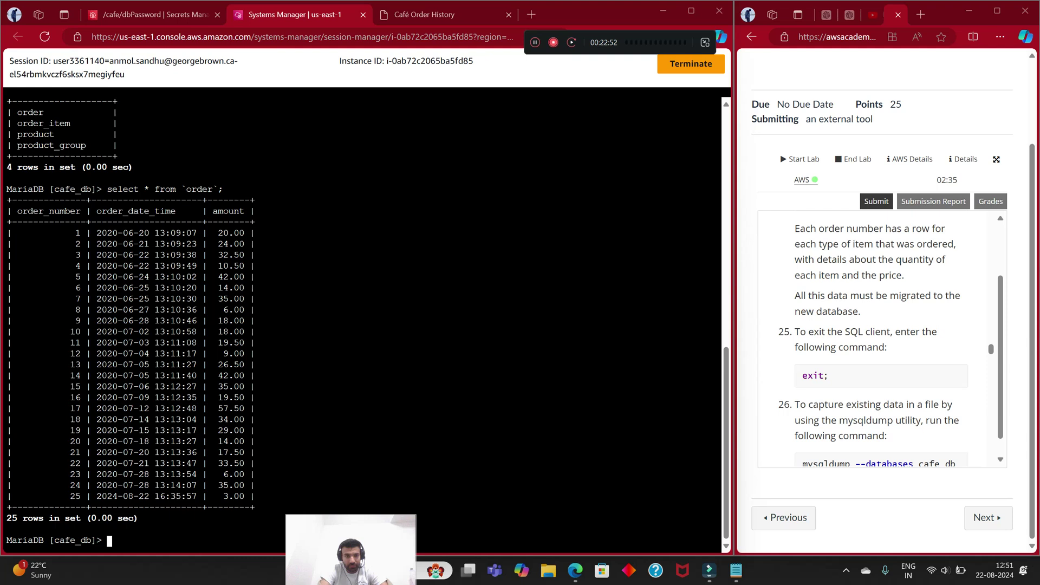
Step: Exit MariaDB back to the ec2-user shell
type("exit")
key("Return")
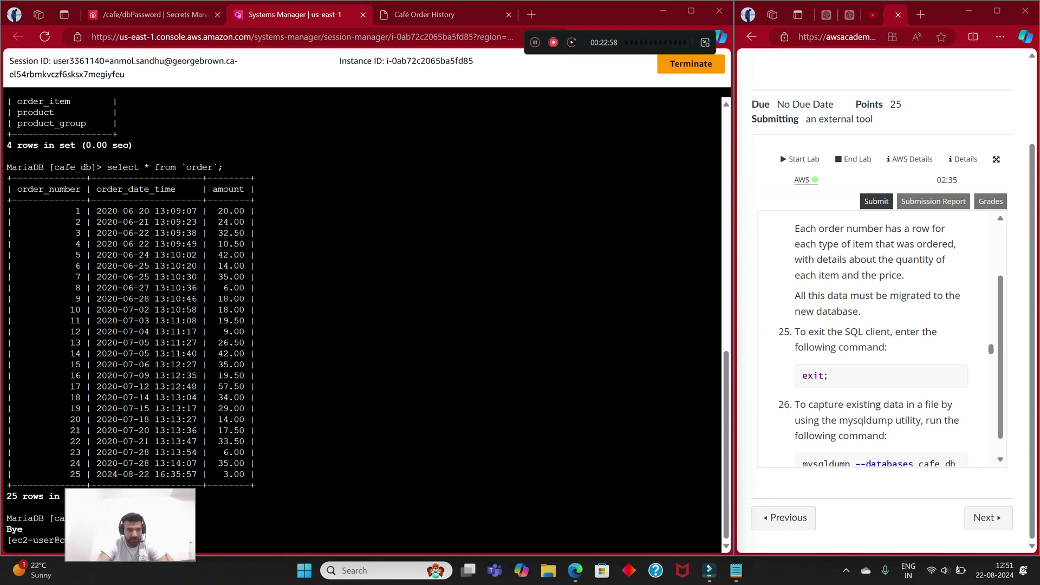
scroll(873, 340, "down", 2)
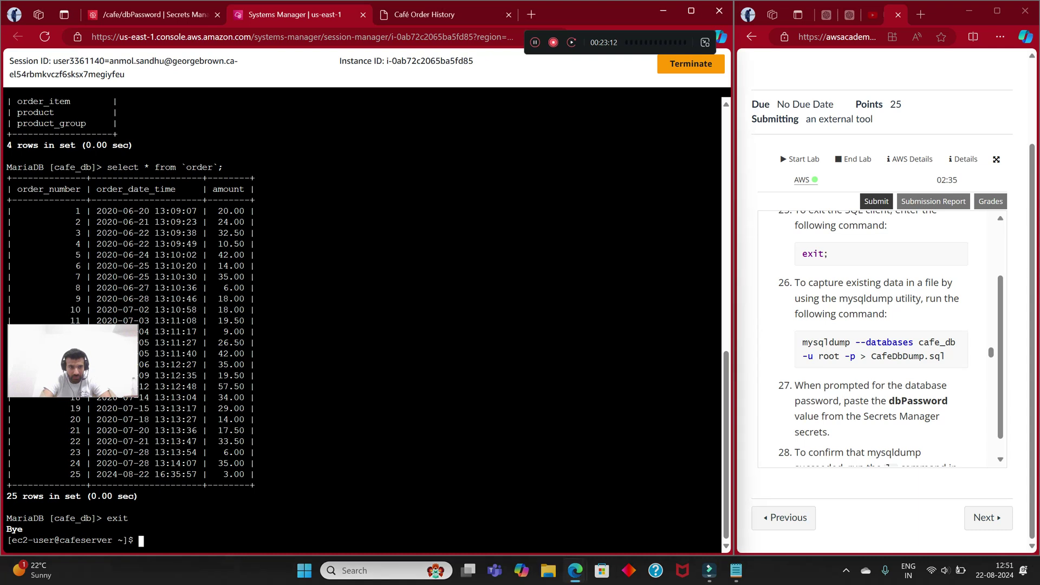
Step: Run mysqldump --databases cafe_db -u root -p > cafeDbDump.sql
type("mysql")
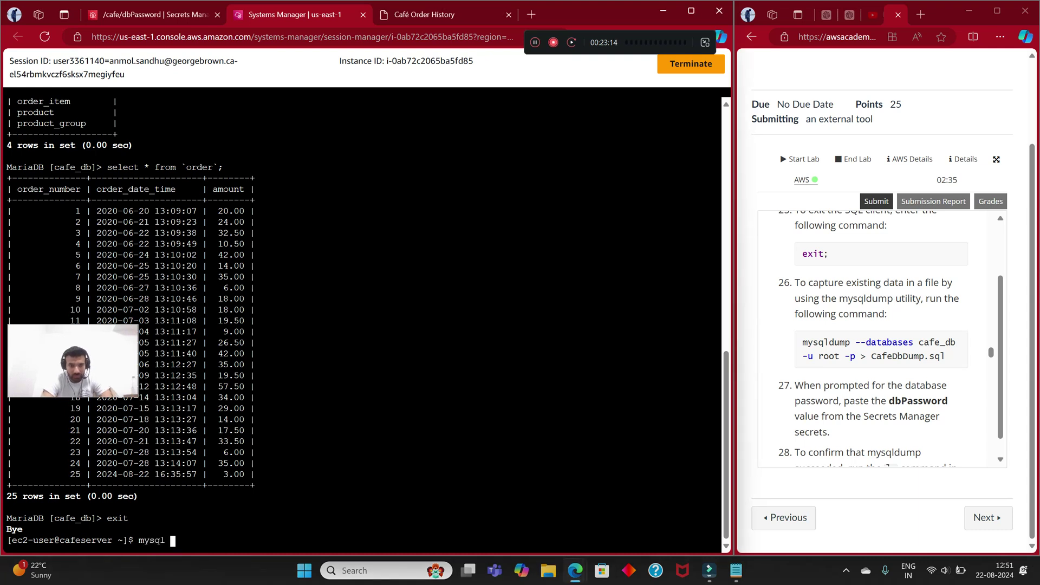
type("dump --datab")
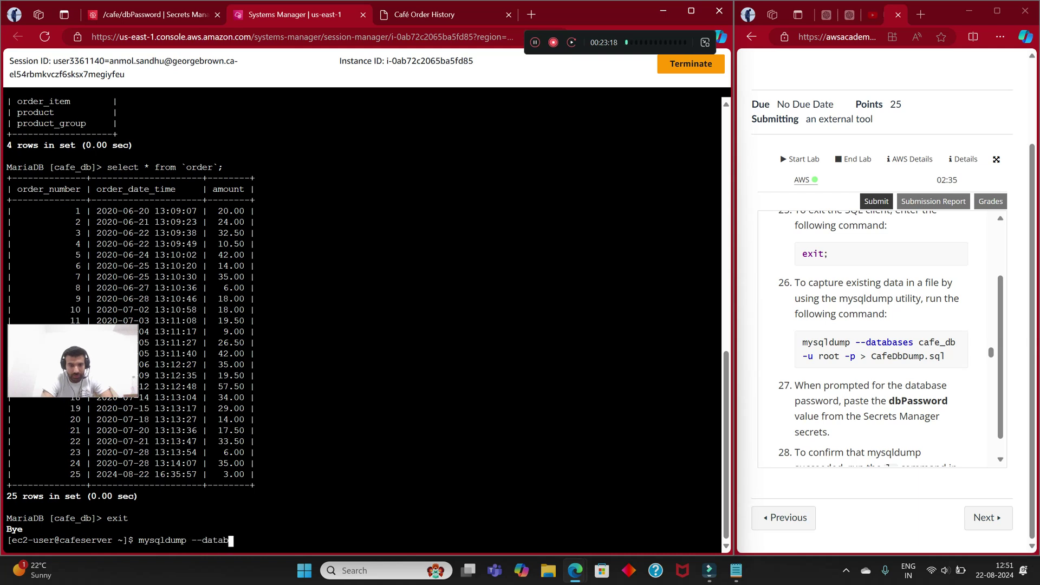
type("ases ")
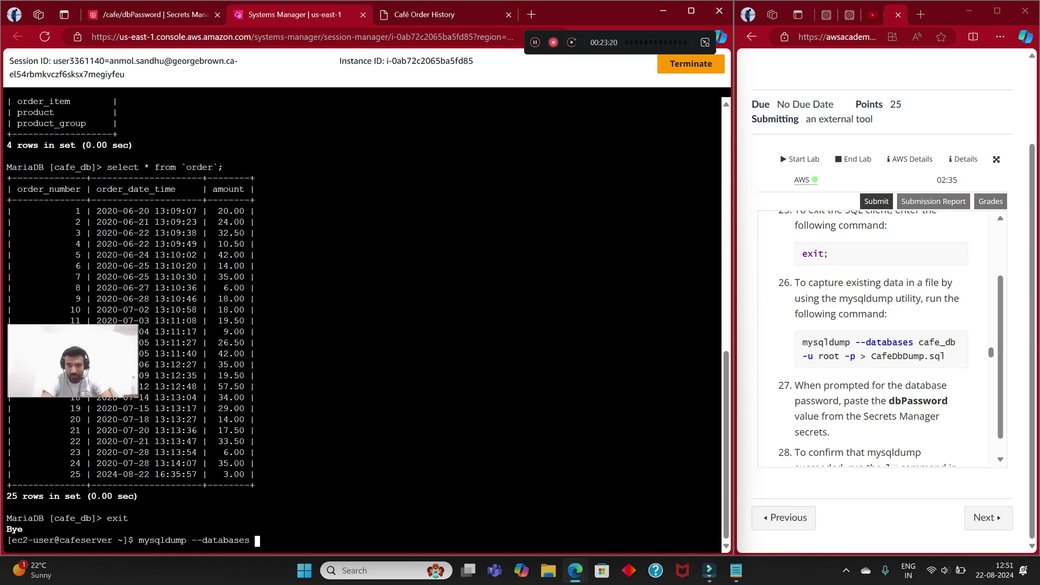
type("cafe_")
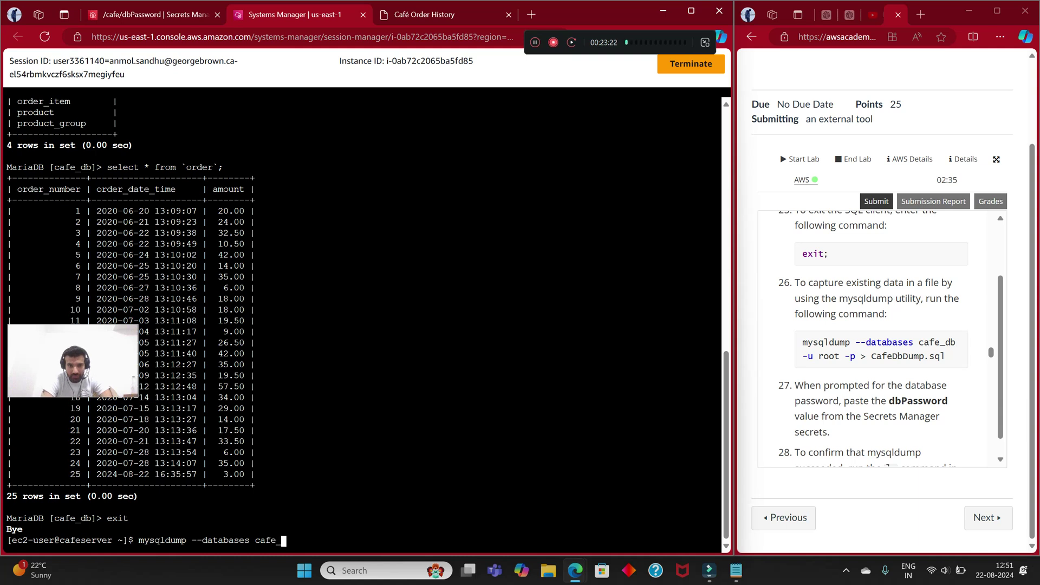
type("db -u root -p ")
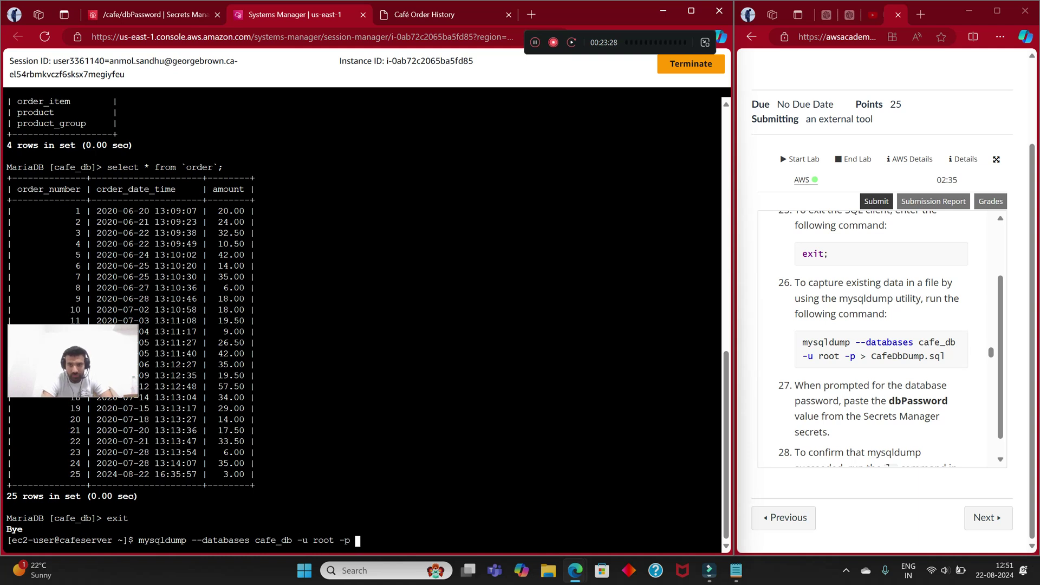
type("> cag")
key("BackSpace")
type("fe")
type("DbD")
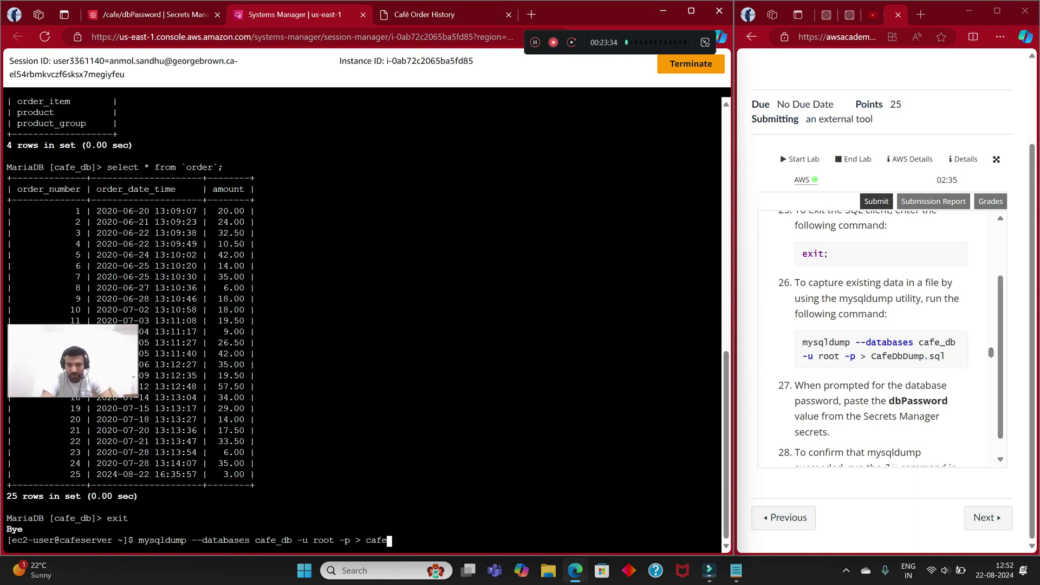
type("ump")
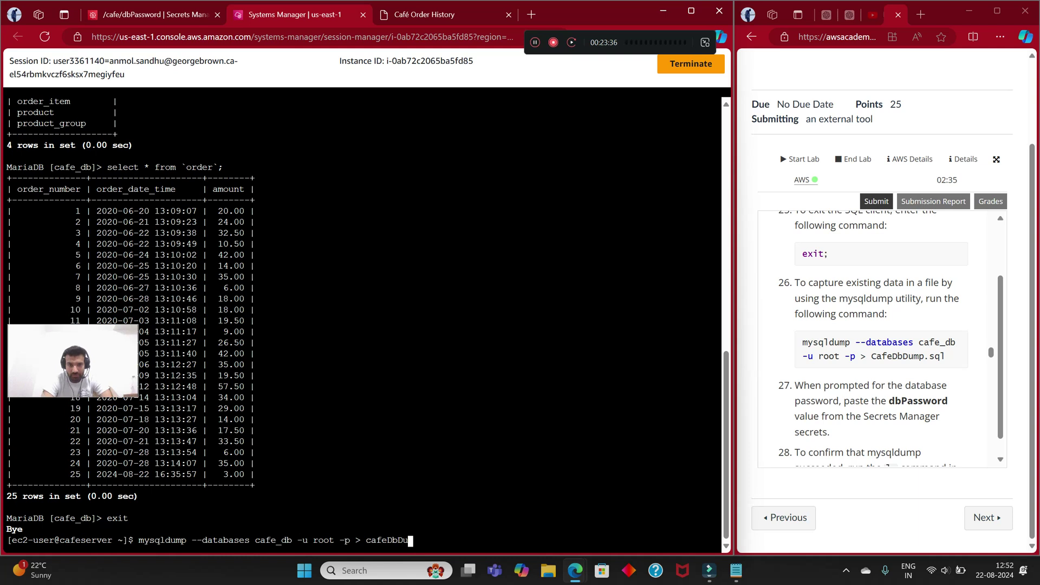
type(".sql")
key("Return")
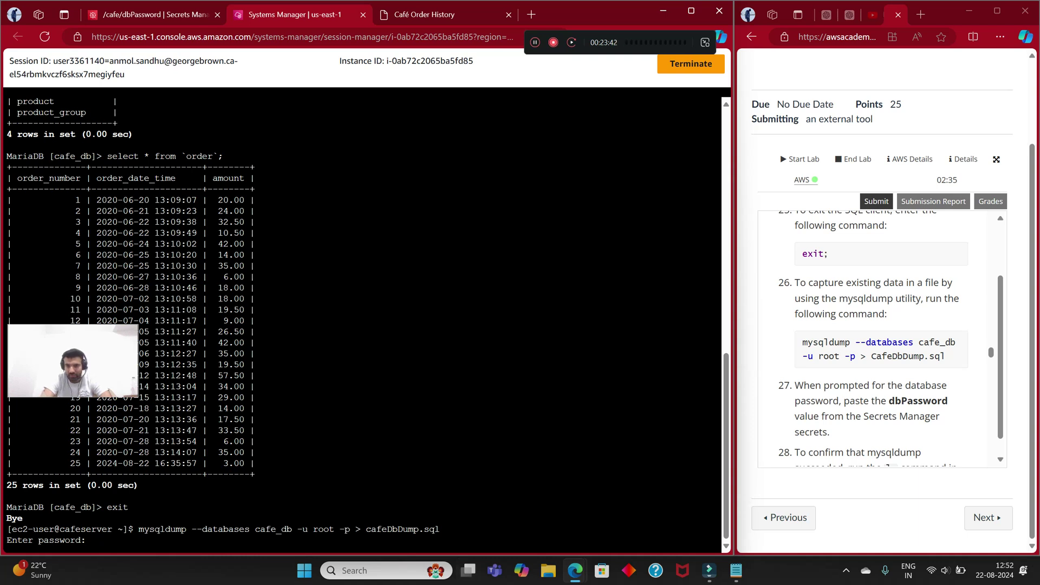
Step: Paste the database password from Notepad to complete the export
key("alt+Tab")
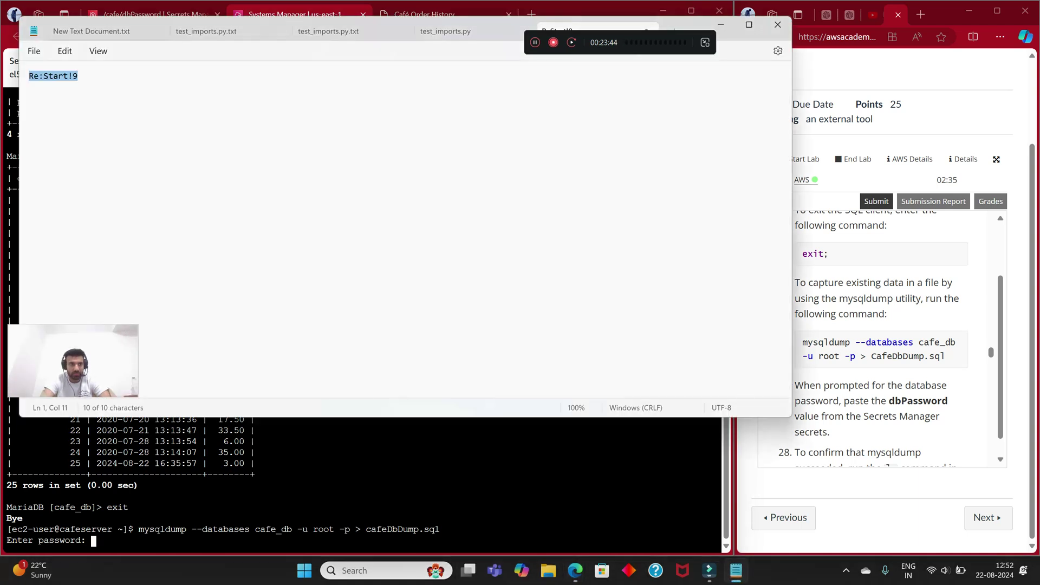
right_click(69, 76)
left_click(103, 141)
key("alt+Tab")
right_click(110, 306)
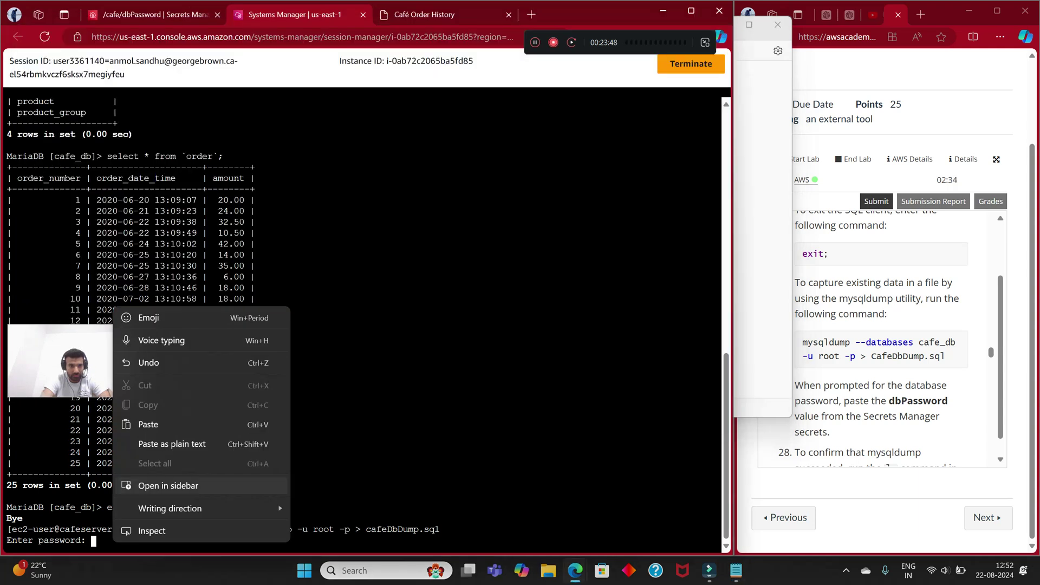
left_click(142, 425)
key("Return")
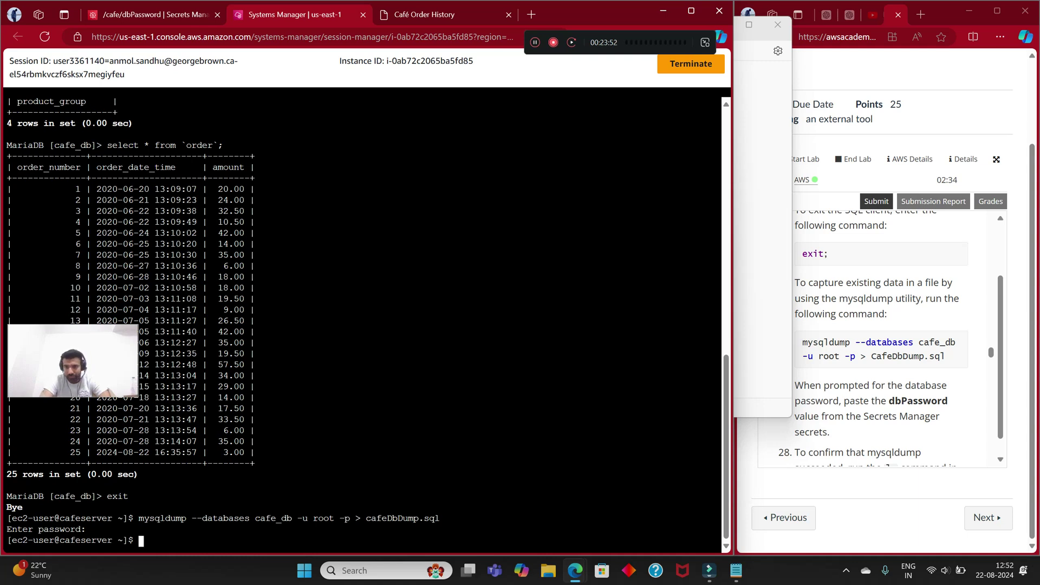
Step: List the home directory with ls to confirm cafeDbDump.sql exists
scroll(873, 338, "down", 3)
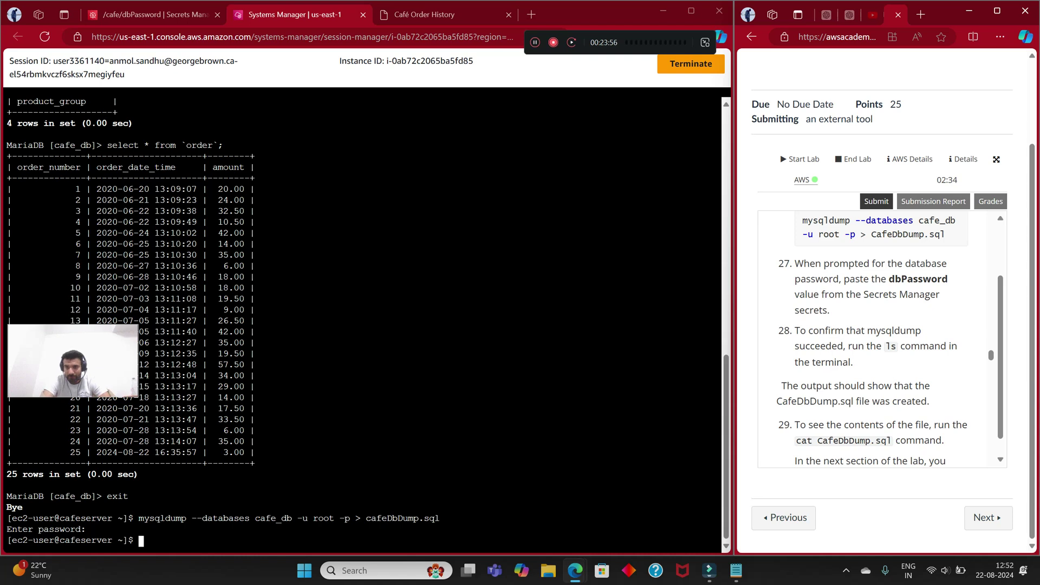
key("alt+Tab")
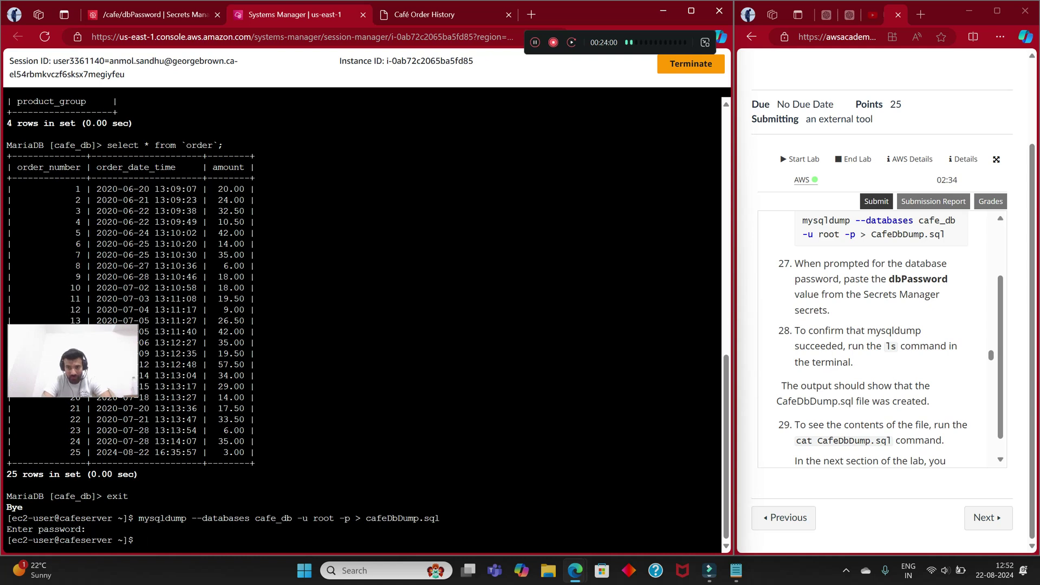
type("ls")
key("Return")
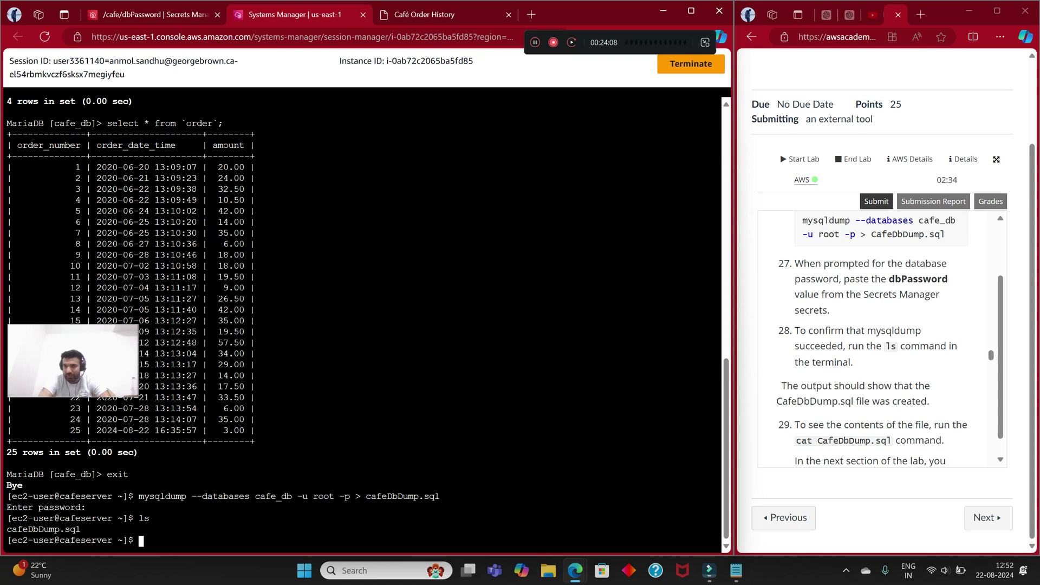
scroll(990, 356, "down", 2)
scroll(991, 358, "down", 1)
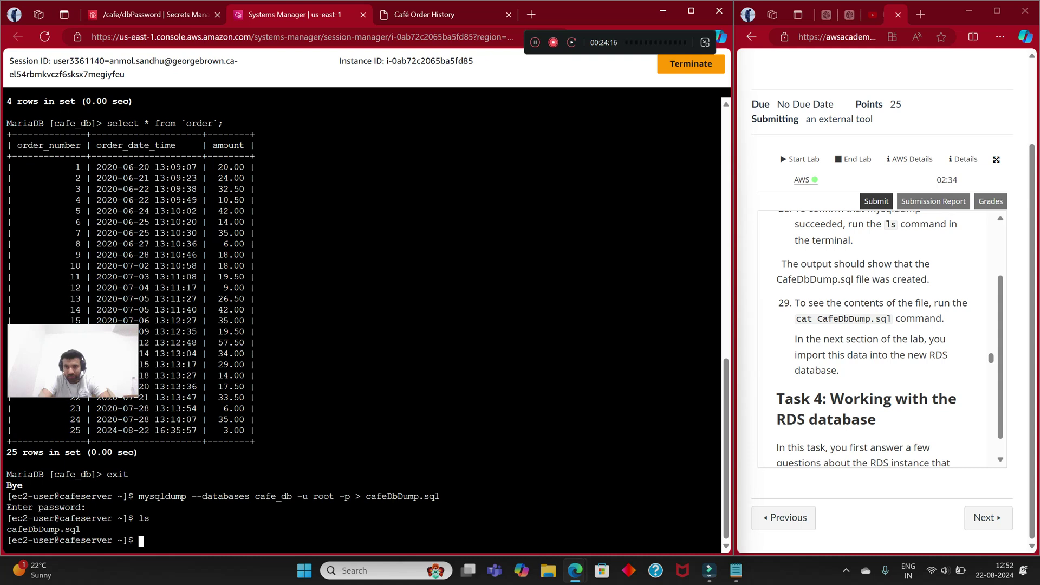
Step: Print cafeDbDump.sql with cat and scroll through its CREATE TABLE and INSERT statements
type("cat ")
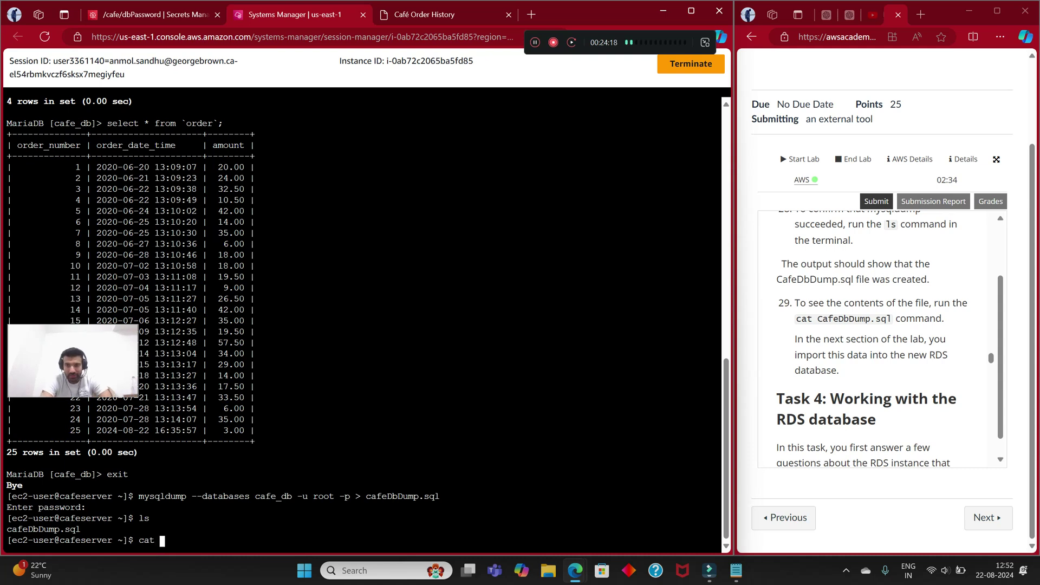
type("ca")
key("Tab")
key("Return")
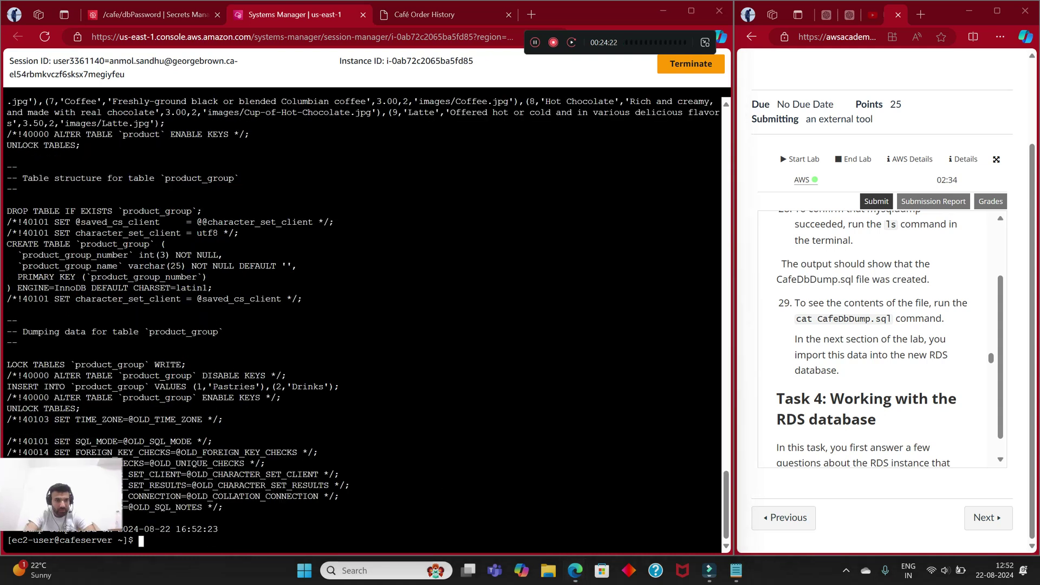
scroll(363, 319, "up", 6)
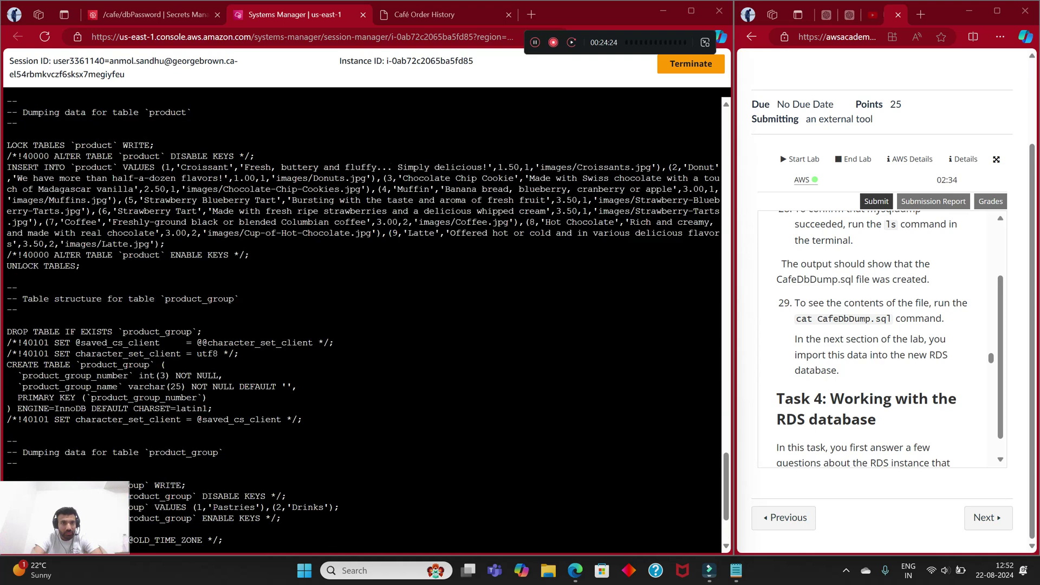
scroll(363, 320, "up", 20)
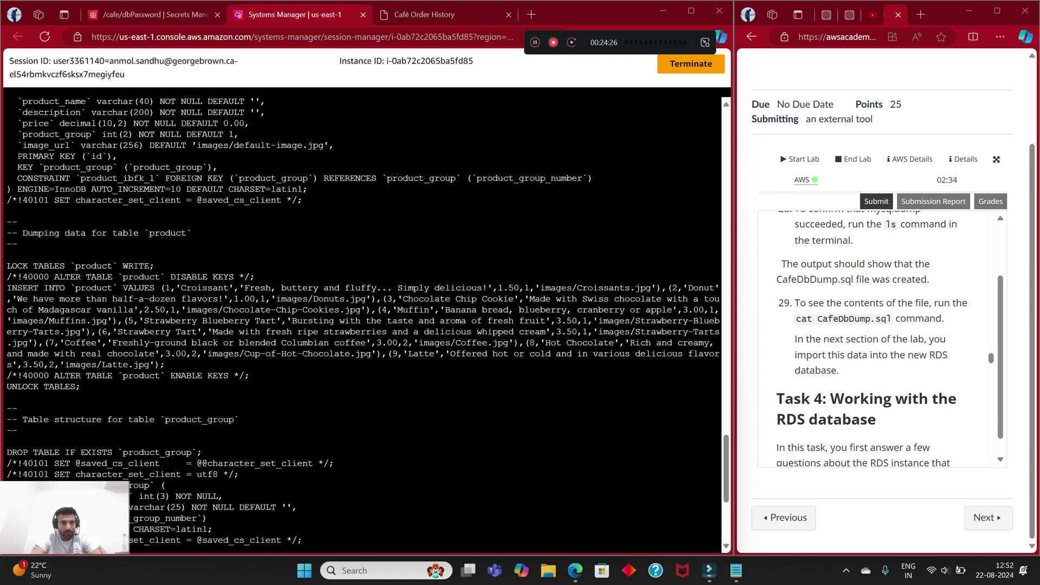
scroll(362, 319, "up", 20)
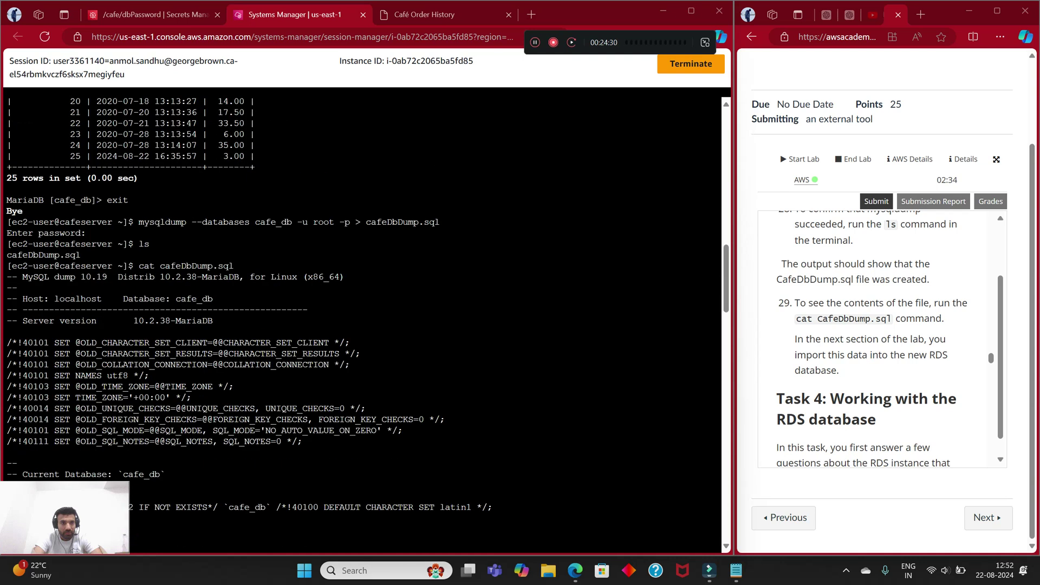
scroll(362, 320, "down", 4)
scroll(363, 319, "down", 2)
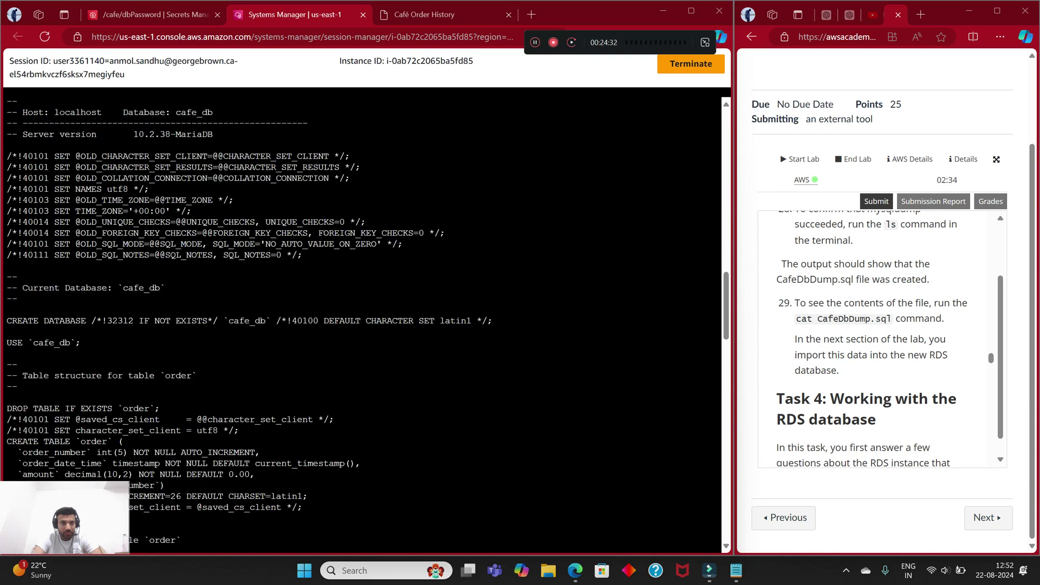
scroll(363, 319, "up", 4)
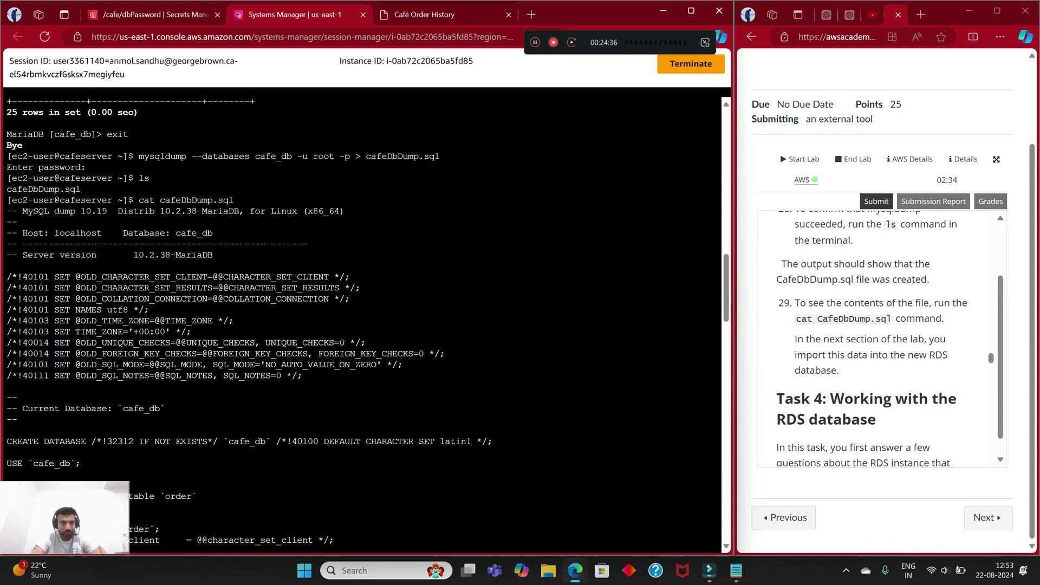
scroll(362, 320, "down", 2)
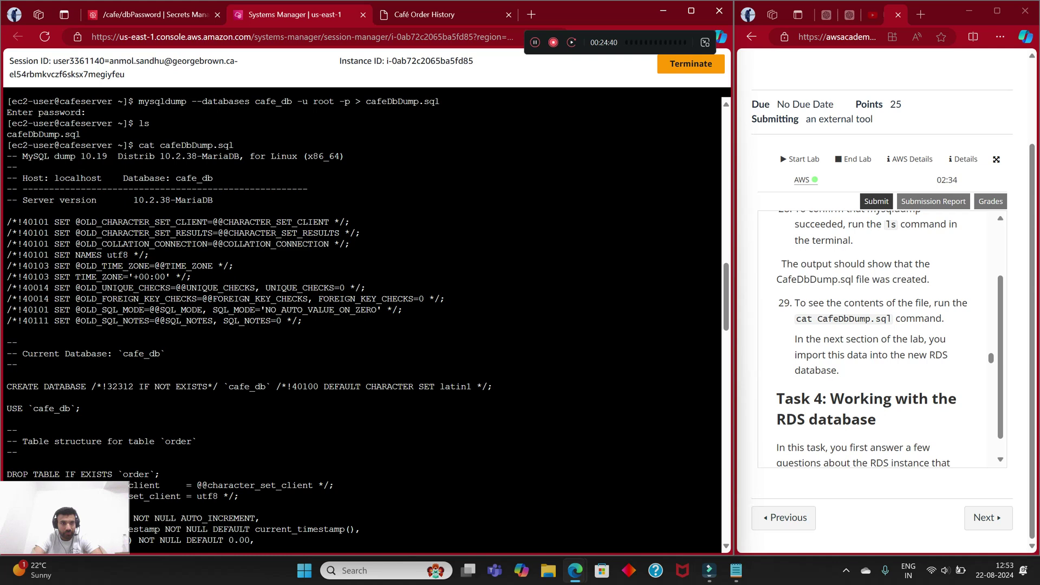
scroll(363, 320, "down", 4)
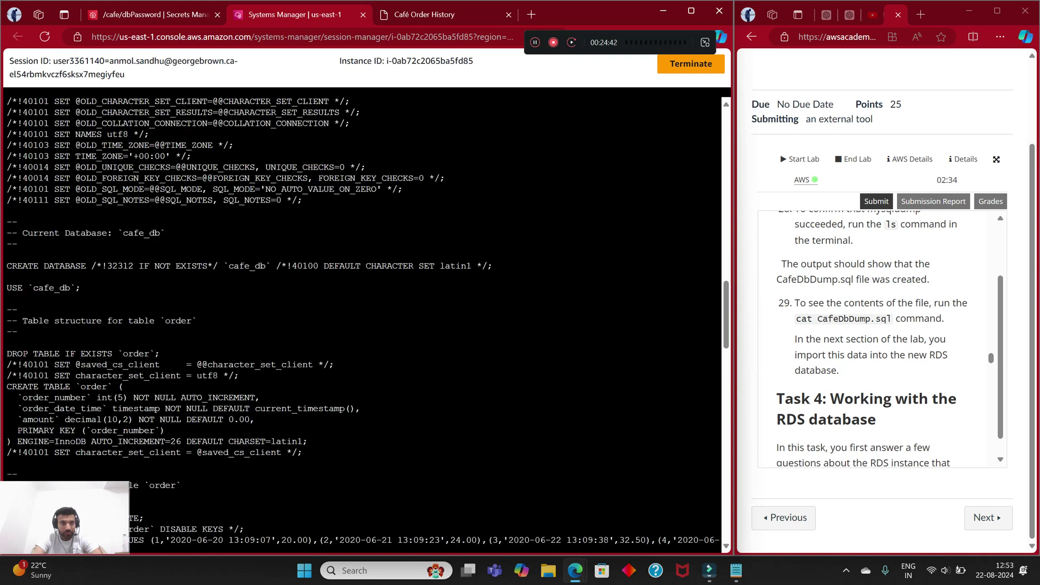
scroll(363, 319, "down", 4)
scroll(362, 319, "down", 2)
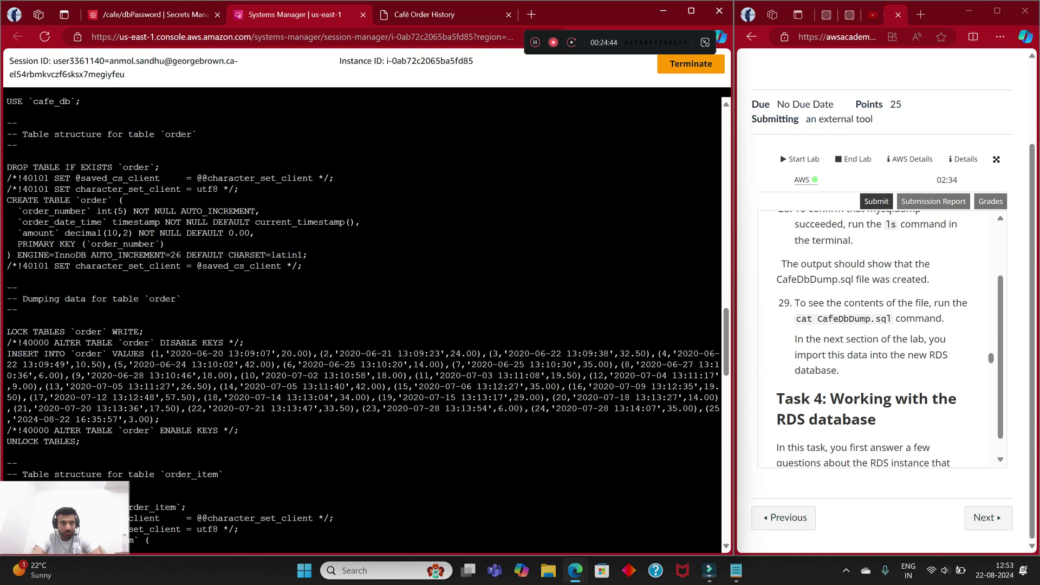
scroll(362, 319, "down", 16)
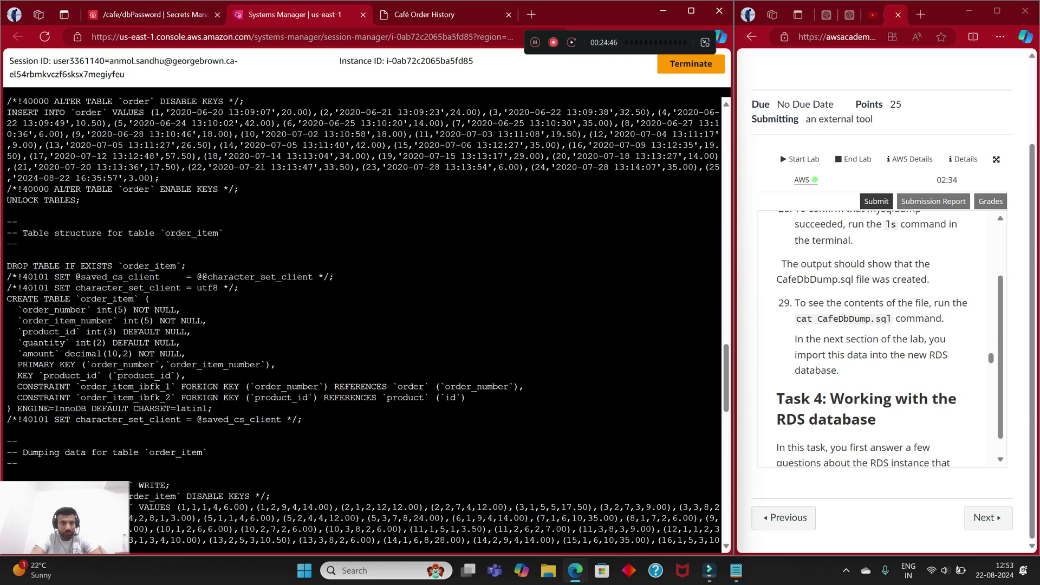
scroll(363, 319, "down", 7)
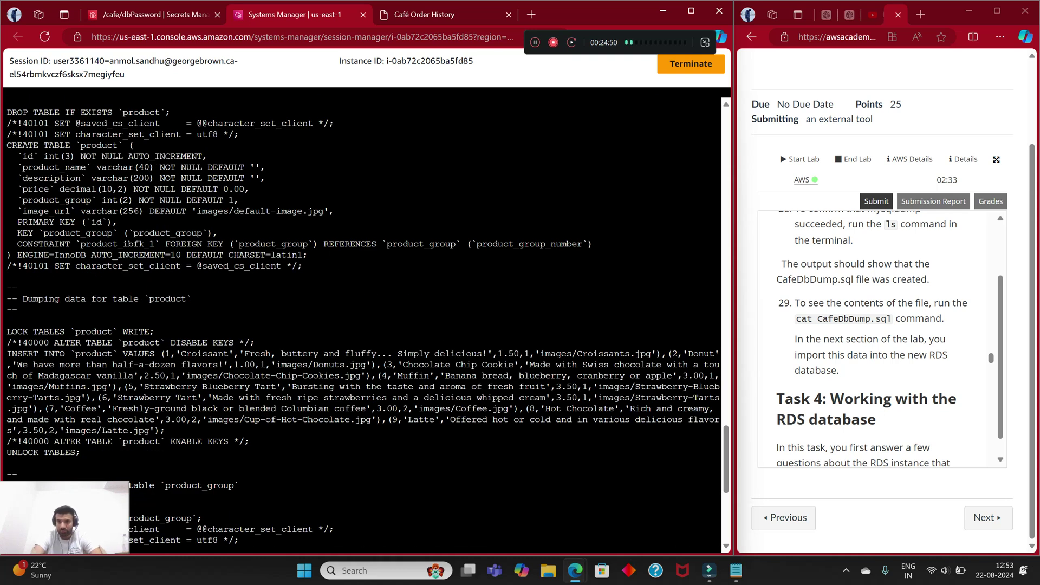
scroll(880, 338, "down", 3)
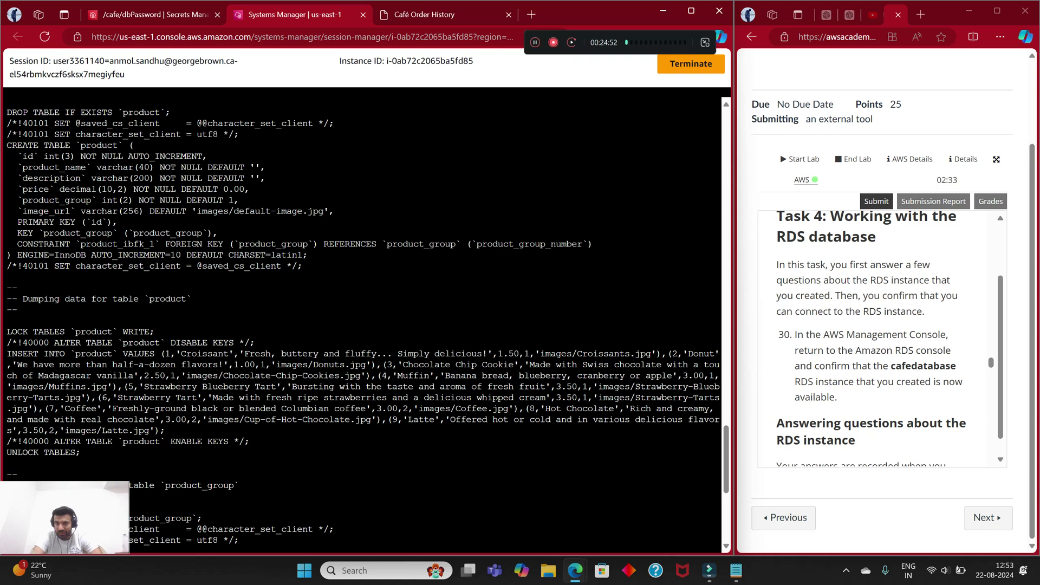
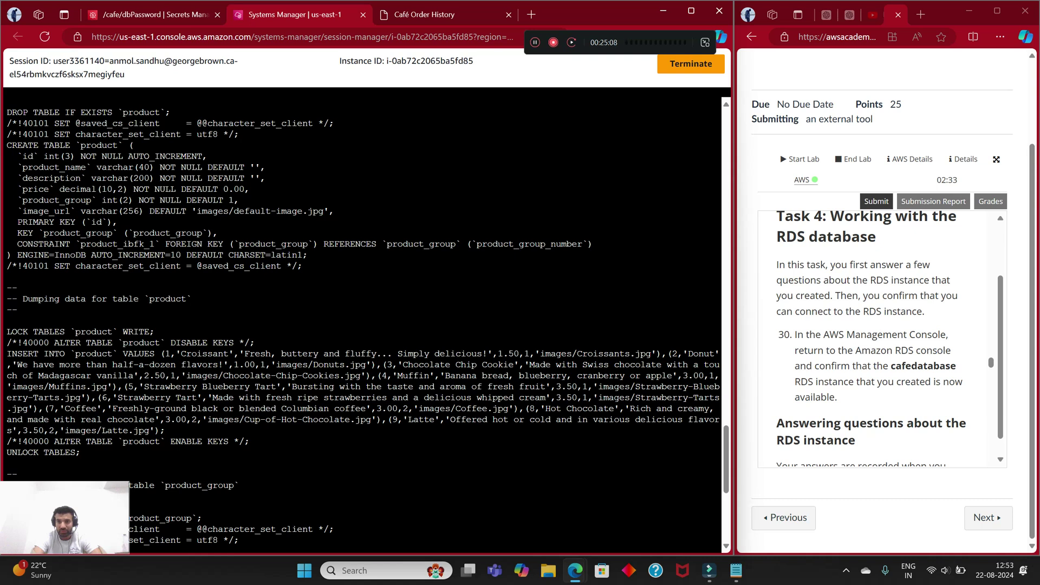
Step: Switch back to the console tab and search 'rds' to reach the Amazon RDS dashboard
key("ctrl+shift+Tab")
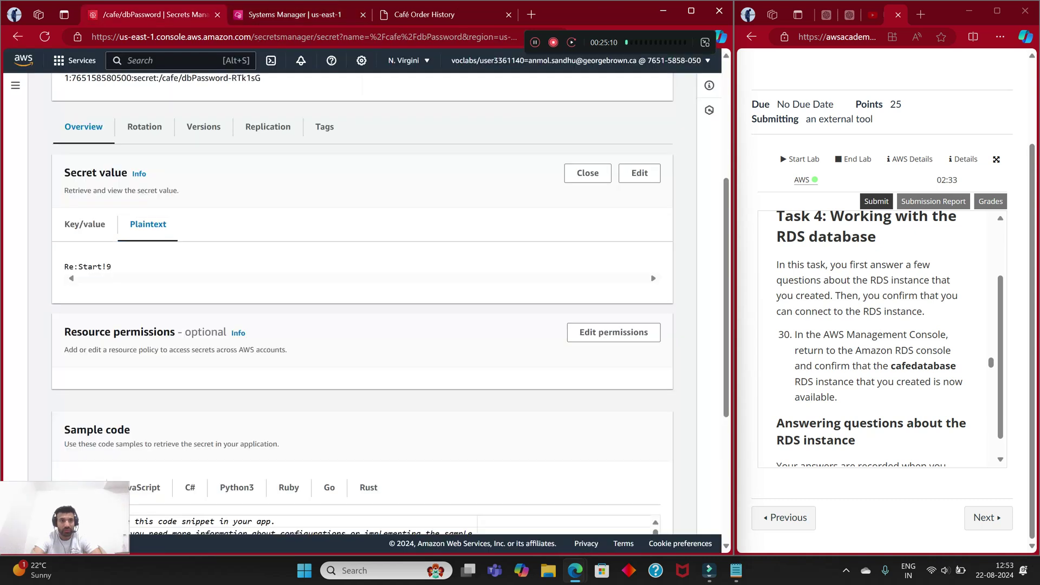
left_click(129, 61)
type("rds")
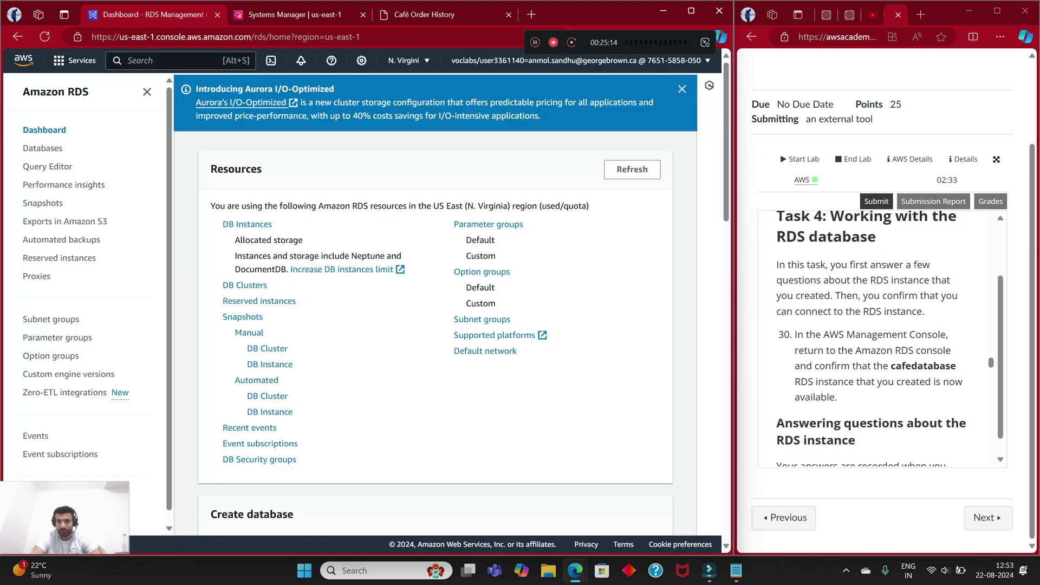
Step: Open the cafedatabase instance and confirm its status reads Available
left_click(42, 147)
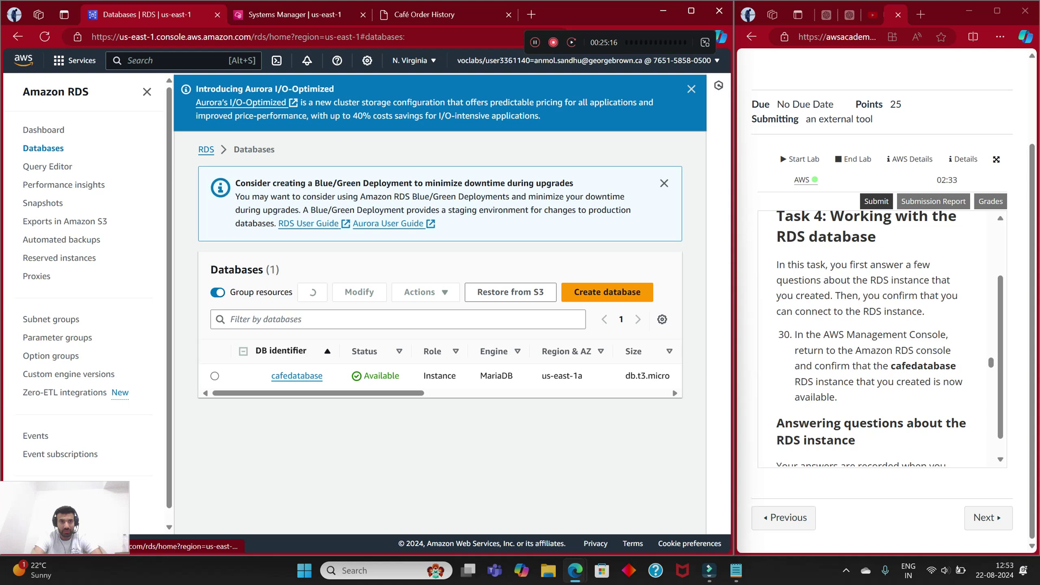
left_click(294, 373)
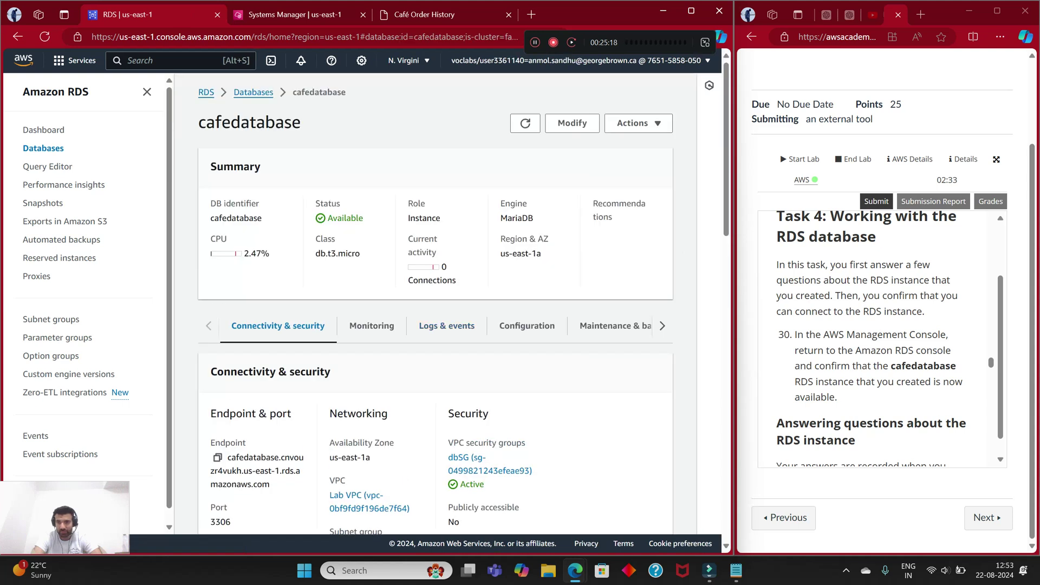
scroll(870, 338, "down", 1)
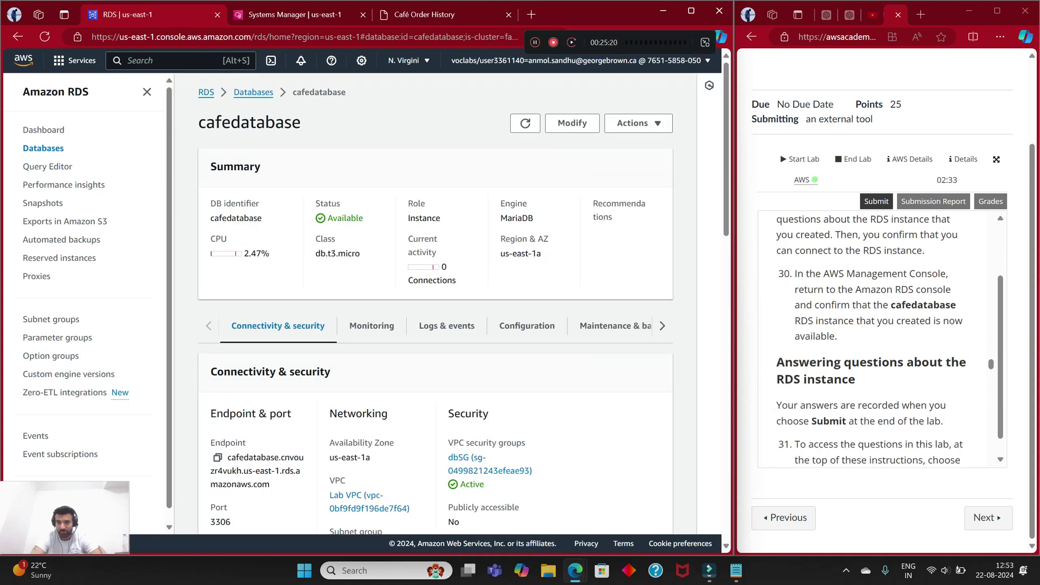
left_click_drag(327, 217, 356, 217)
scroll(877, 339, "down", 2)
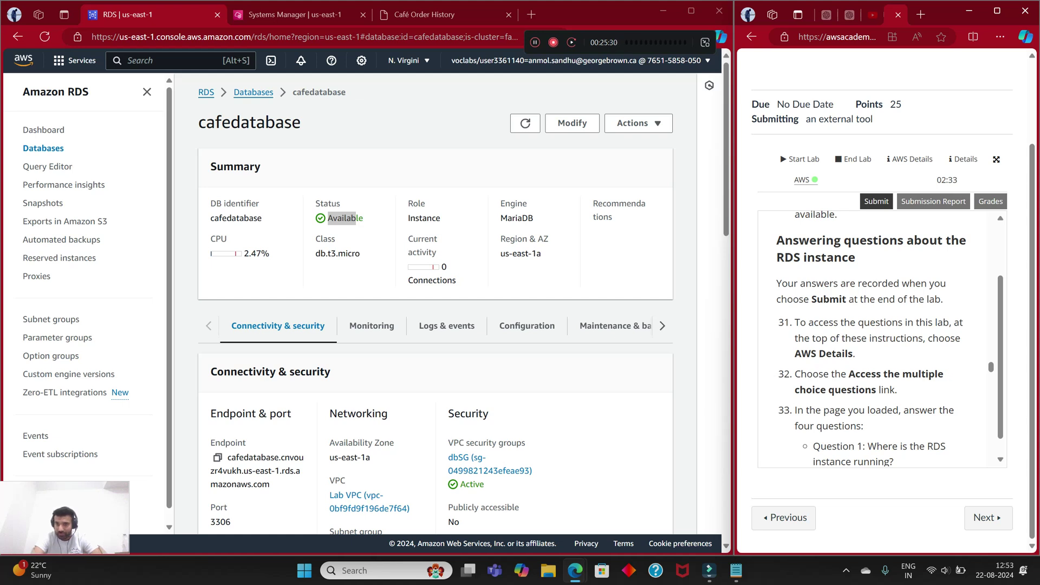
scroll(871, 338, "down", 1)
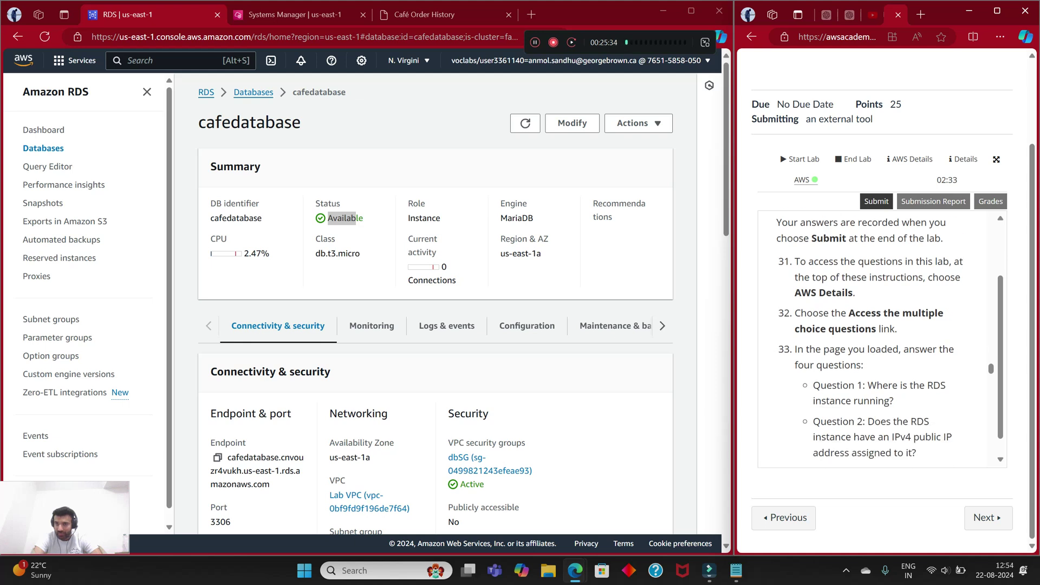
Step: Show the lab's AWS Details panel and scroll through it
left_click(910, 159)
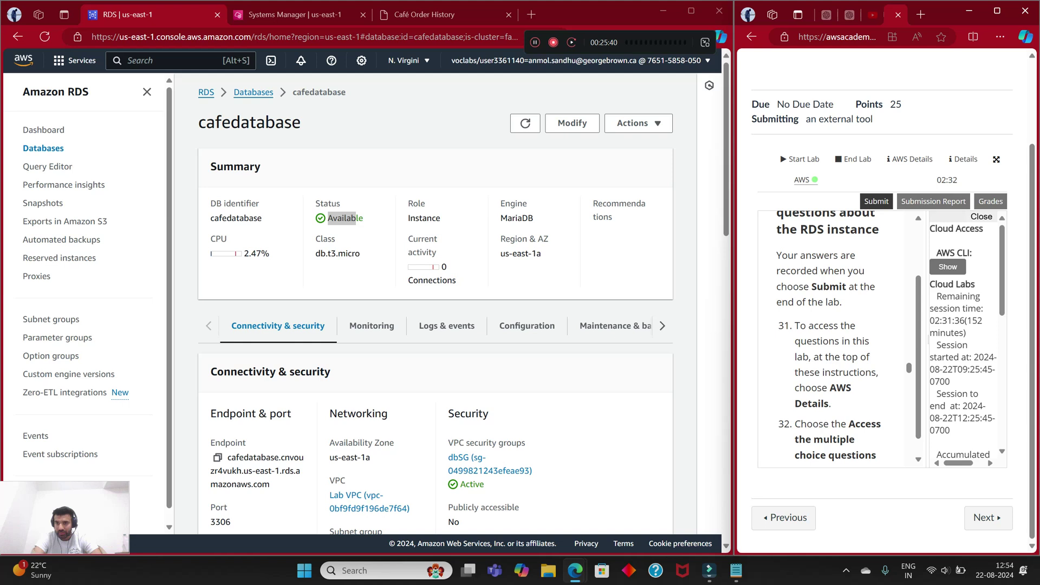
left_click_drag(908, 368, 761, 364)
scroll(888, 336, "down", 1)
Step: Copy the 'Access the multiple choice questions' link and load it in a new tab
right_click(873, 426)
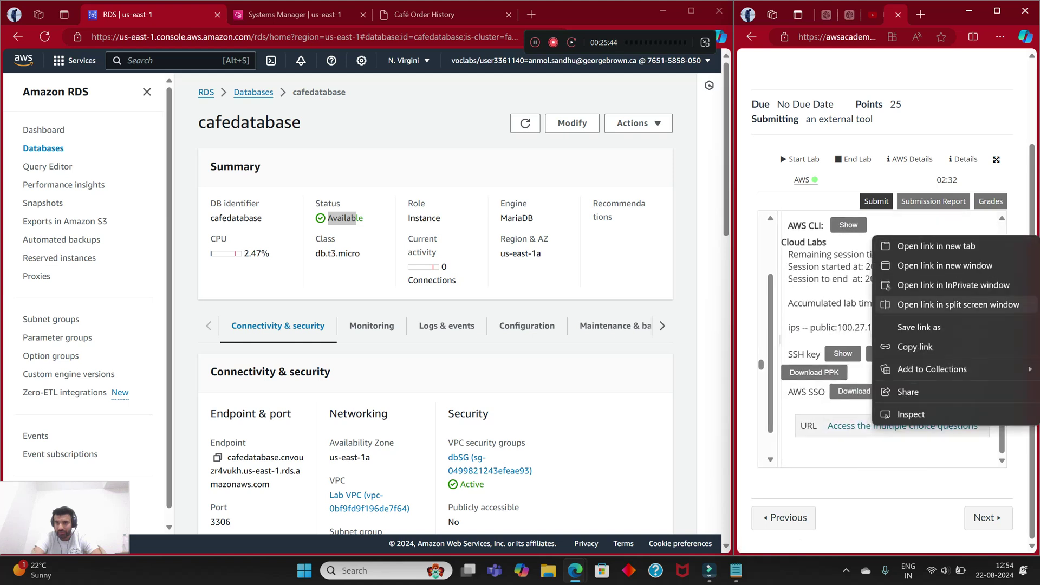
left_click(915, 346)
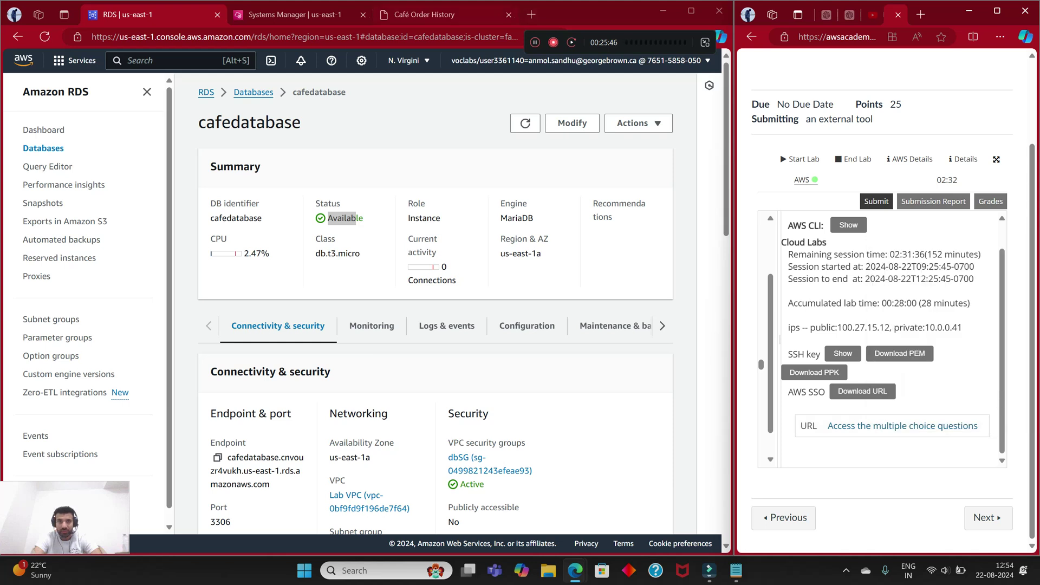
left_click(531, 14)
right_click(409, 40)
left_click(496, 196)
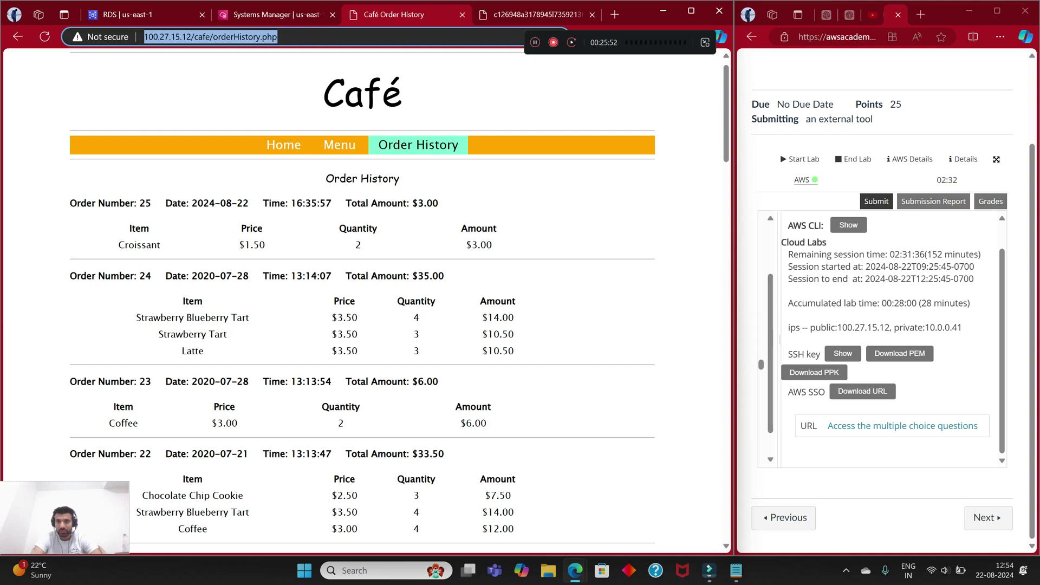
Step: Read through the Module 5 Challenge Lab questions
key("ctrl+Tab")
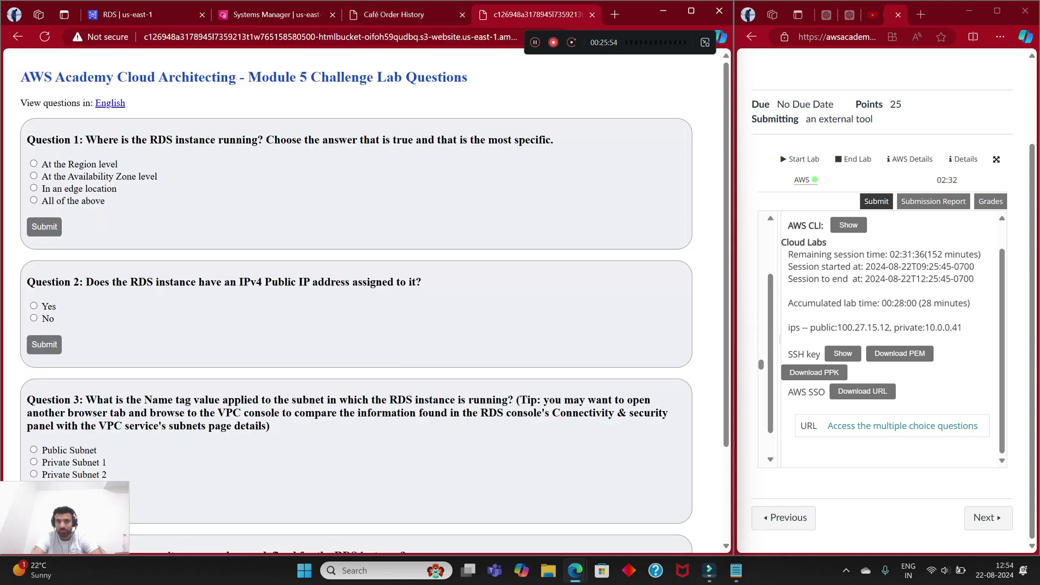
left_click_drag(761, 364, 964, 368)
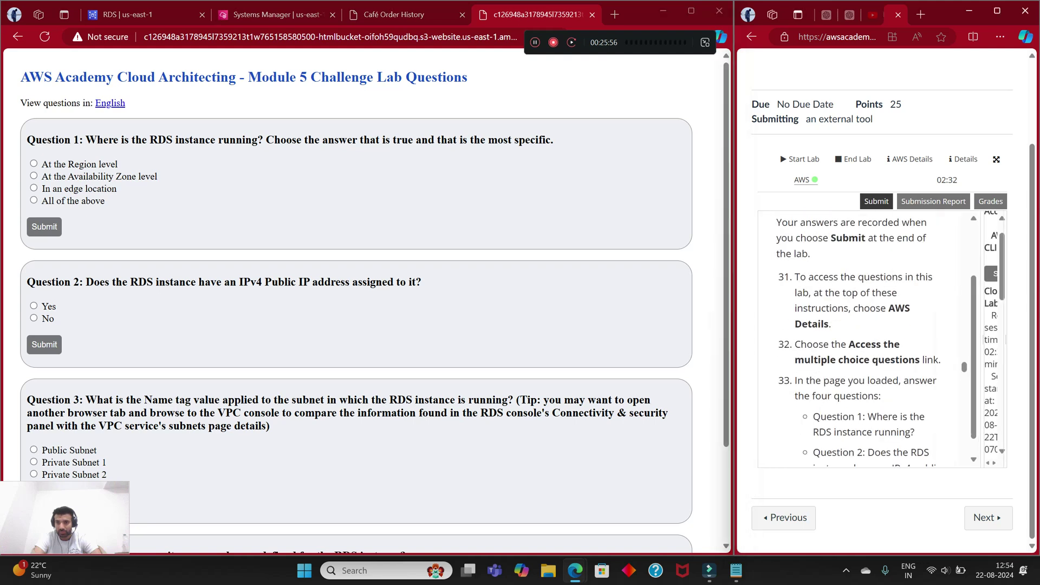
scroll(866, 336, "down", 1)
scroll(867, 335, "down", 3)
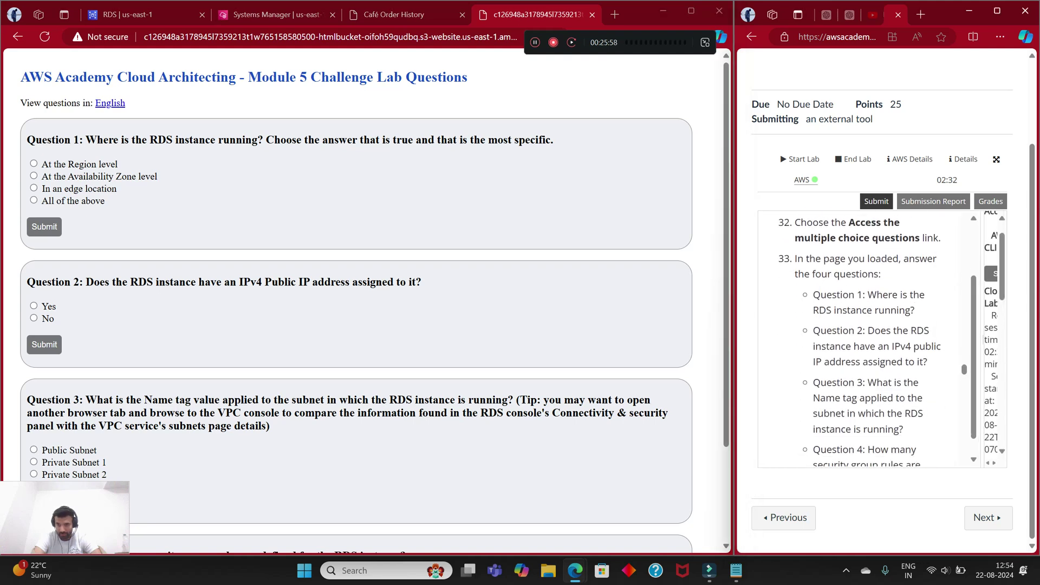
scroll(867, 335, "down", 2)
scroll(867, 336, "up", 2)
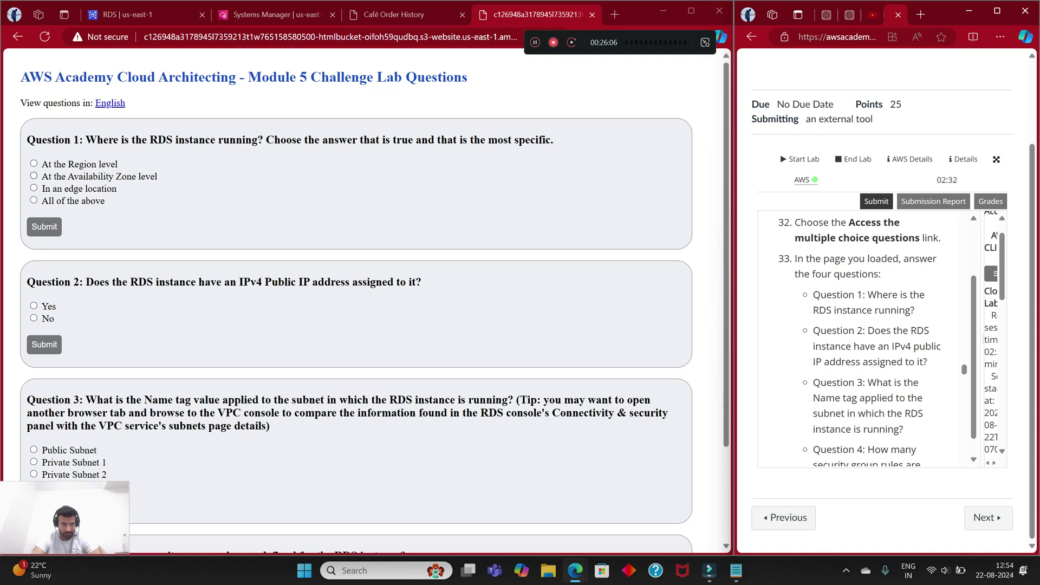
Step: Compare the cafedatabase Region & AZ value us-east-1a against the questions
key("ctrl+1")
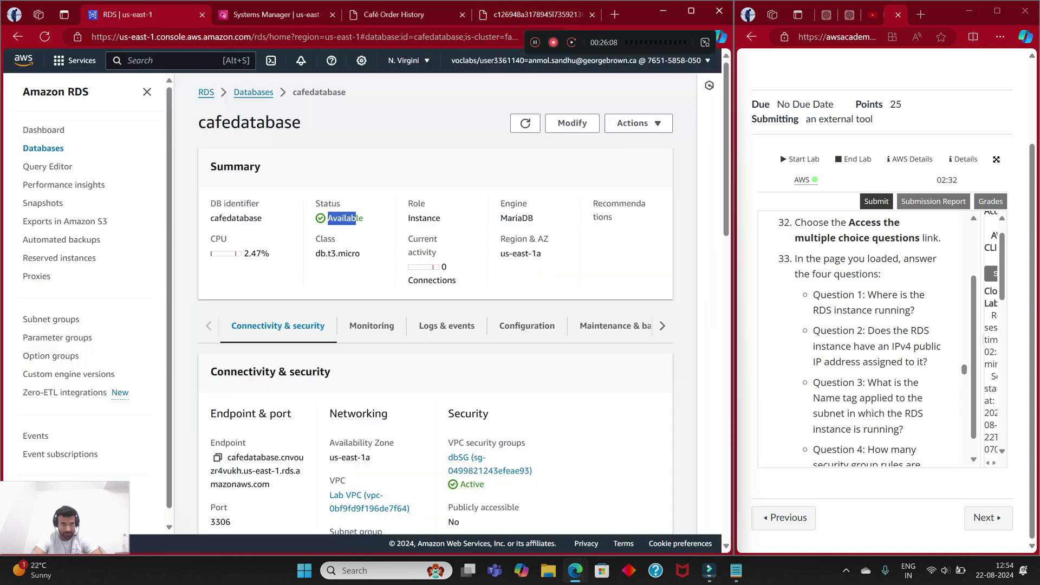
left_click(356, 218)
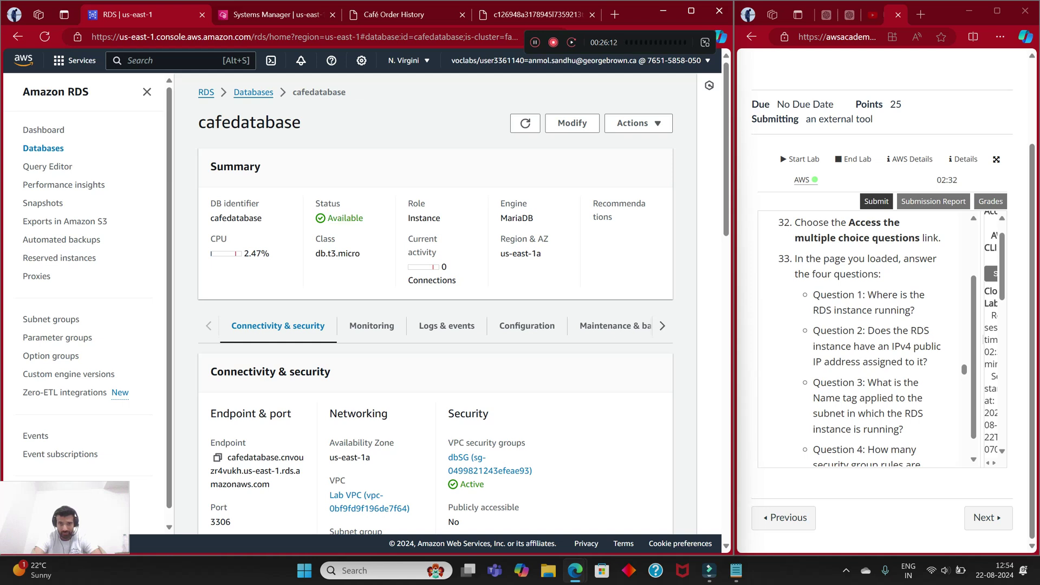
left_click_drag(541, 254, 501, 254)
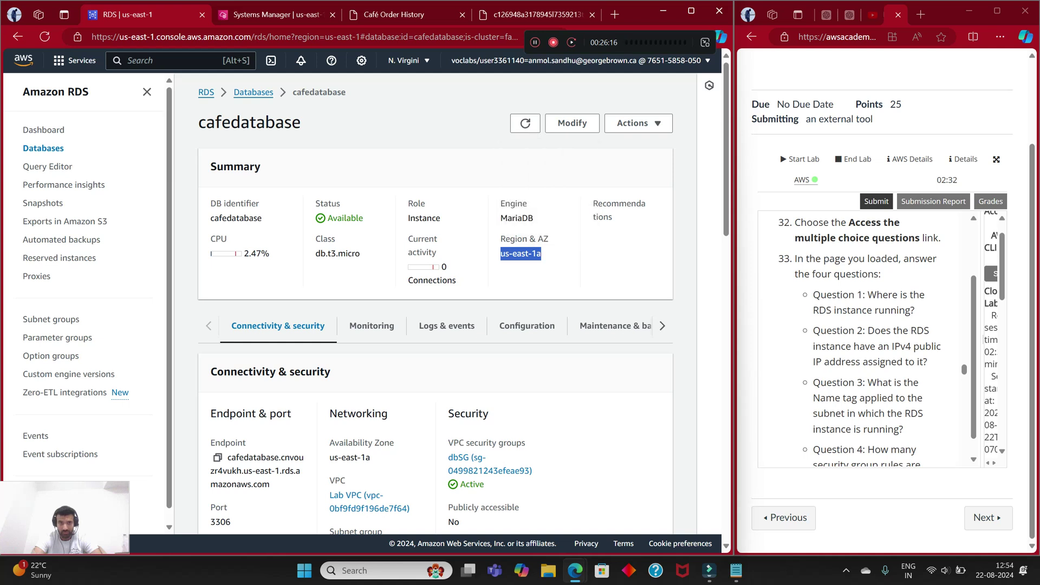
key("ctrl+shift+Tab")
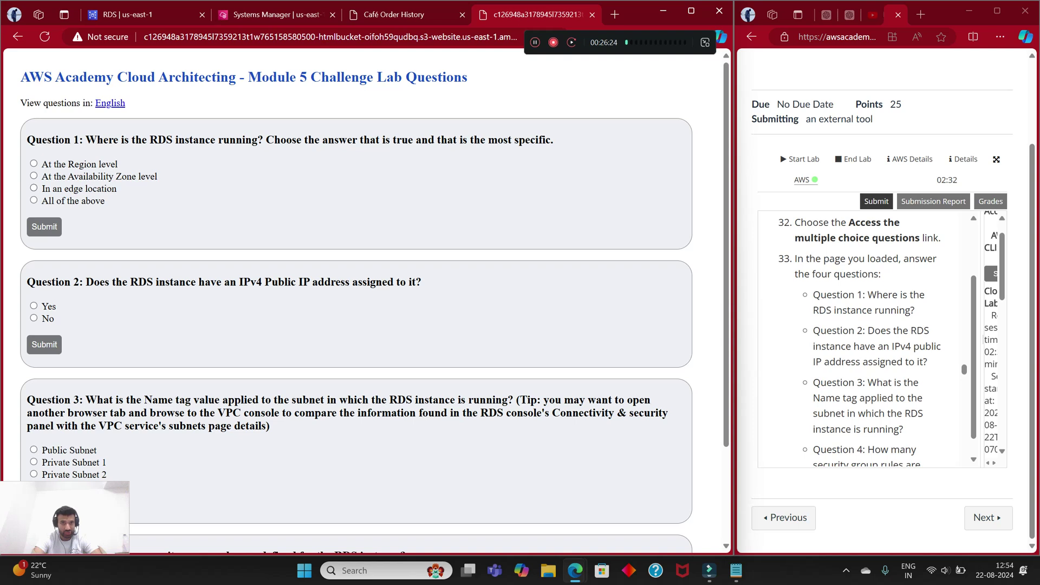
key("ctrl+Tab")
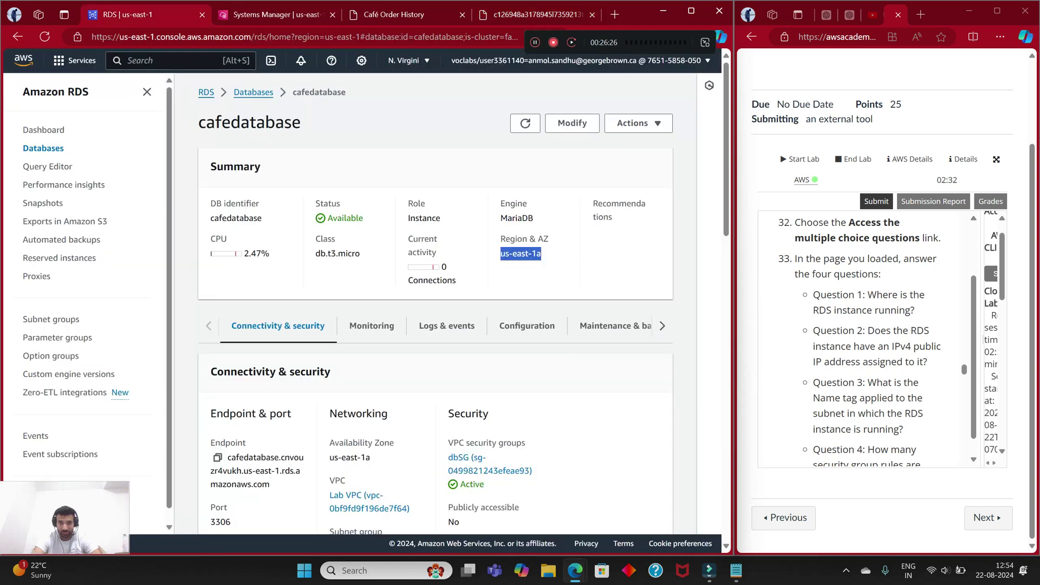
left_click_drag(541, 253, 500, 254)
scroll(436, 303, "down", 5)
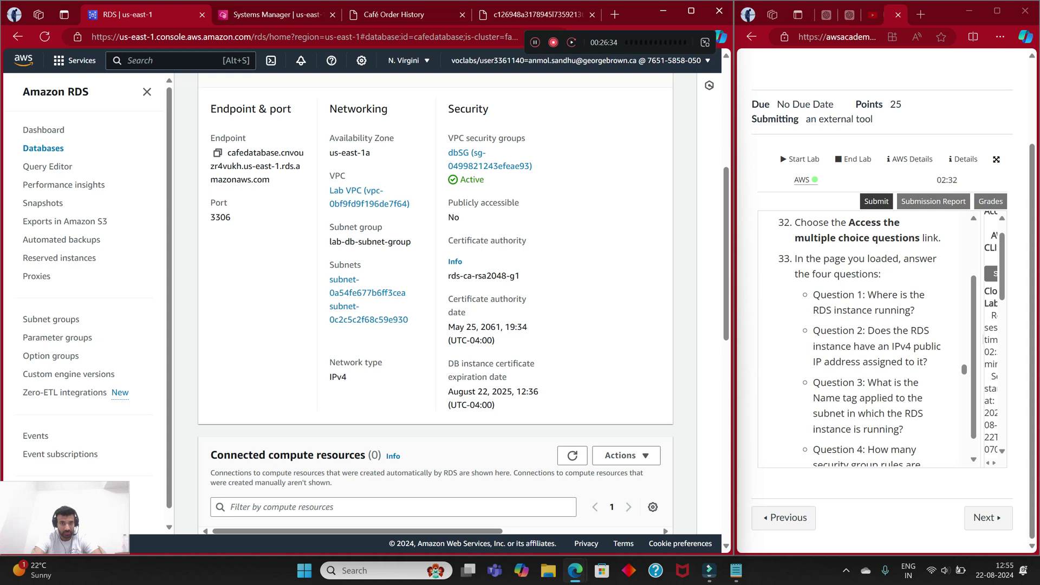
scroll(435, 303, "up", 5)
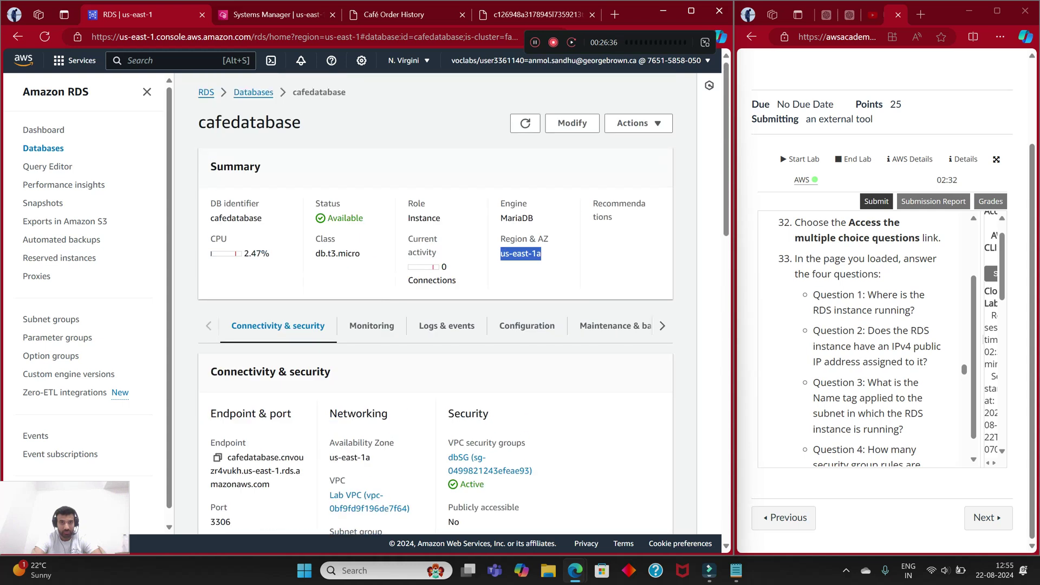
left_click(537, 14)
Step: Select 'At the Availability Zone level' for Question 1
left_click(33, 176)
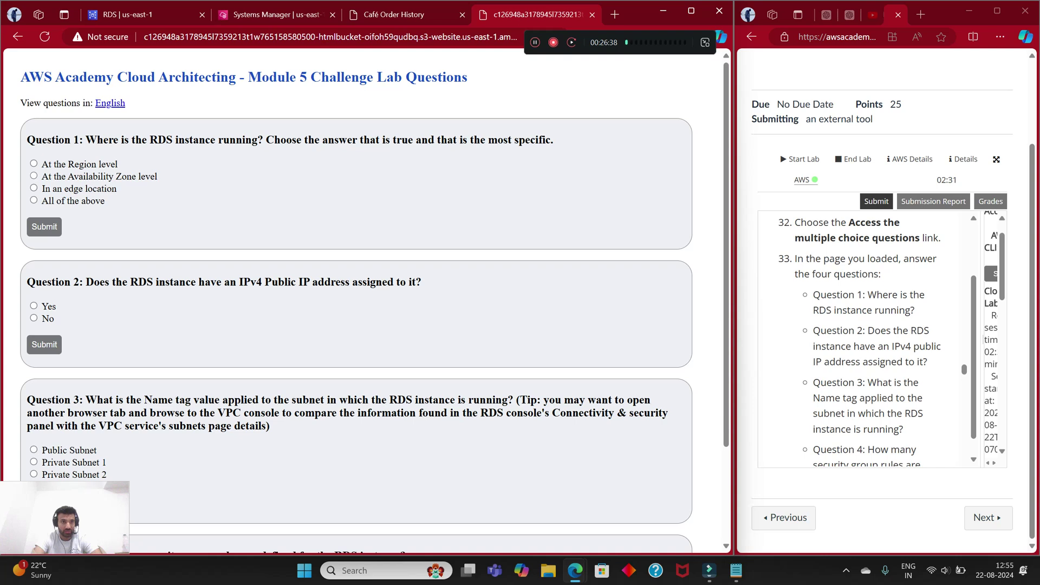
scroll(33, 176, "down", 2)
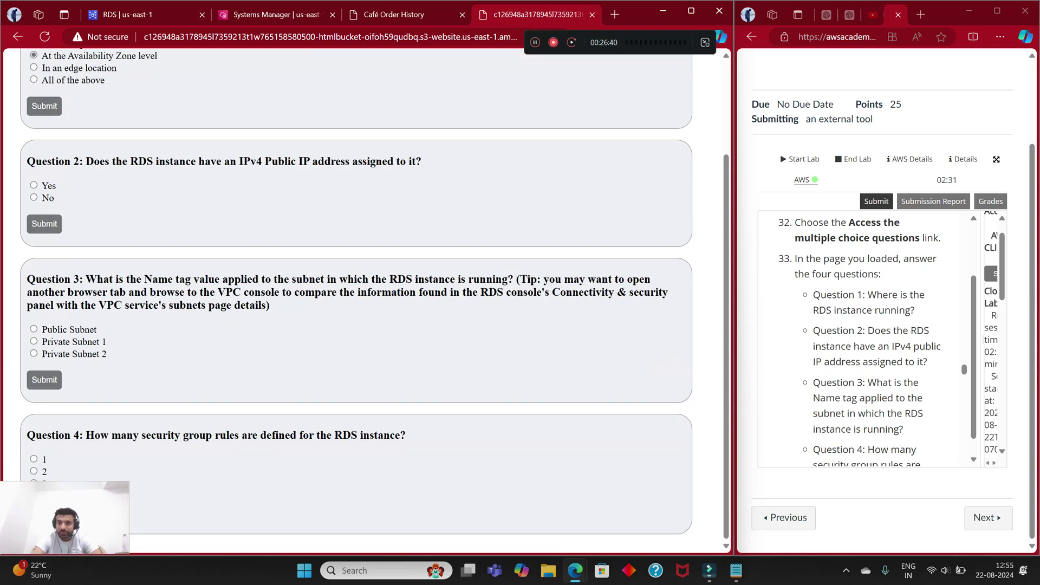
scroll(866, 339, "down", 2)
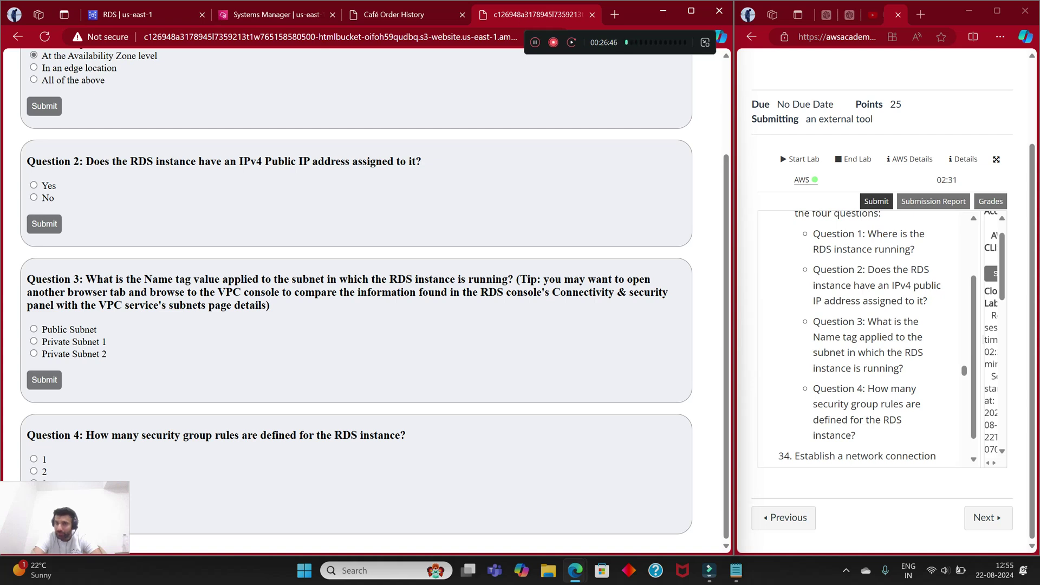
Step: Review the cafedatabase Connectivity & security details in the RDS tab
left_click(141, 14)
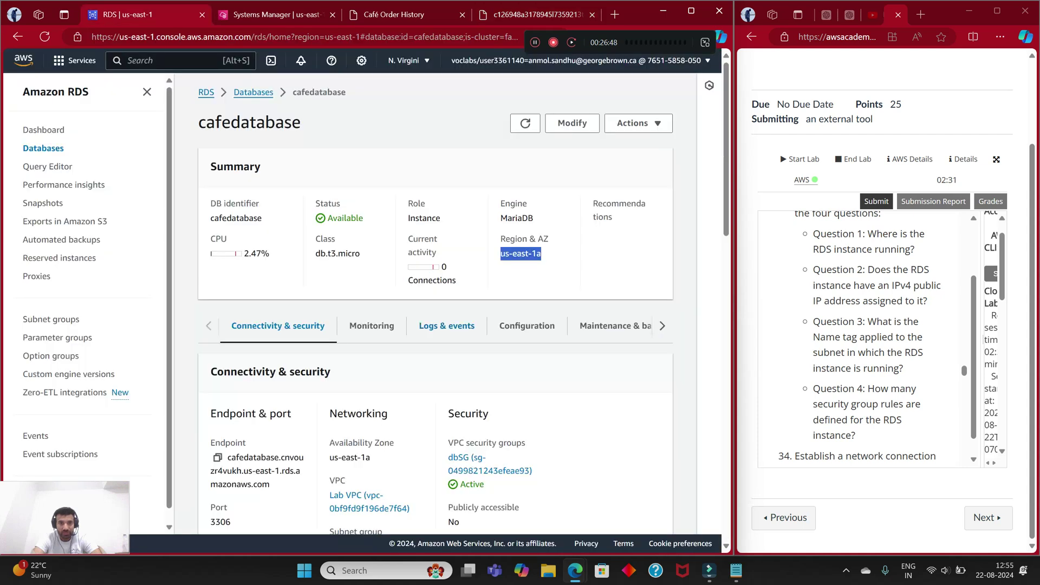
scroll(433, 303, "down", 2)
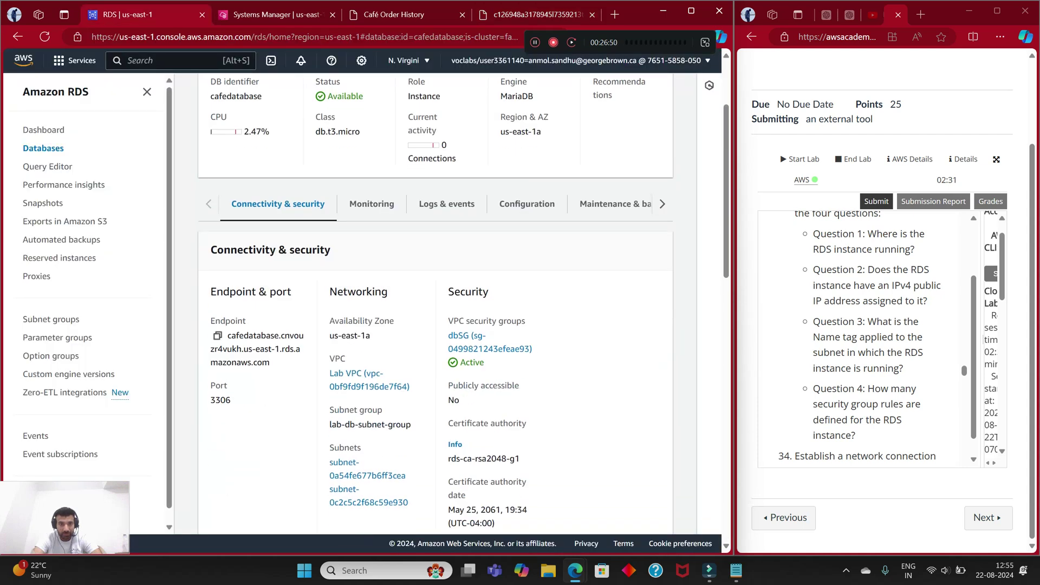
scroll(434, 303, "up", 2)
scroll(433, 303, "down", 3)
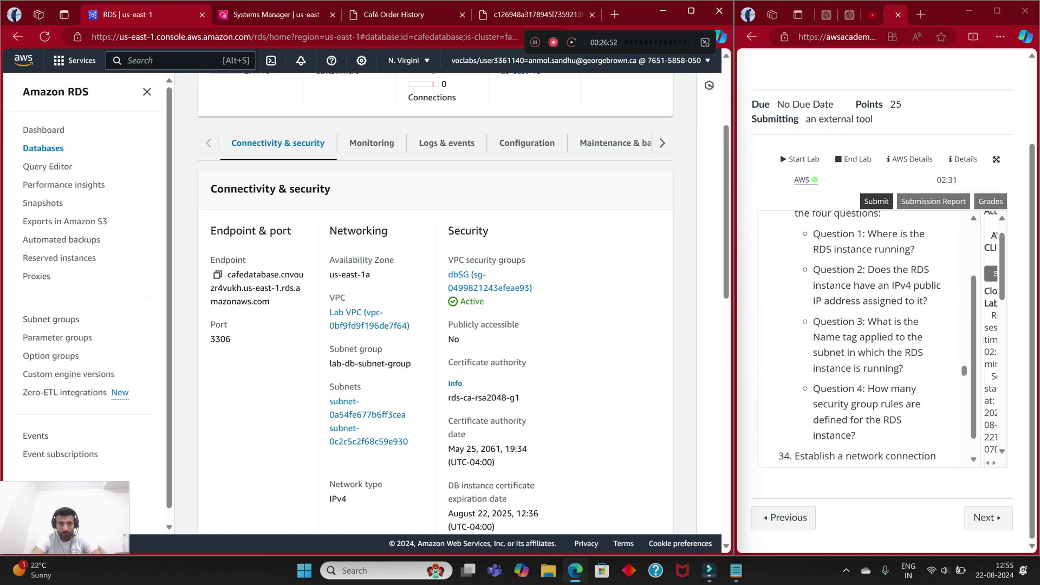
scroll(433, 304, "down", 3)
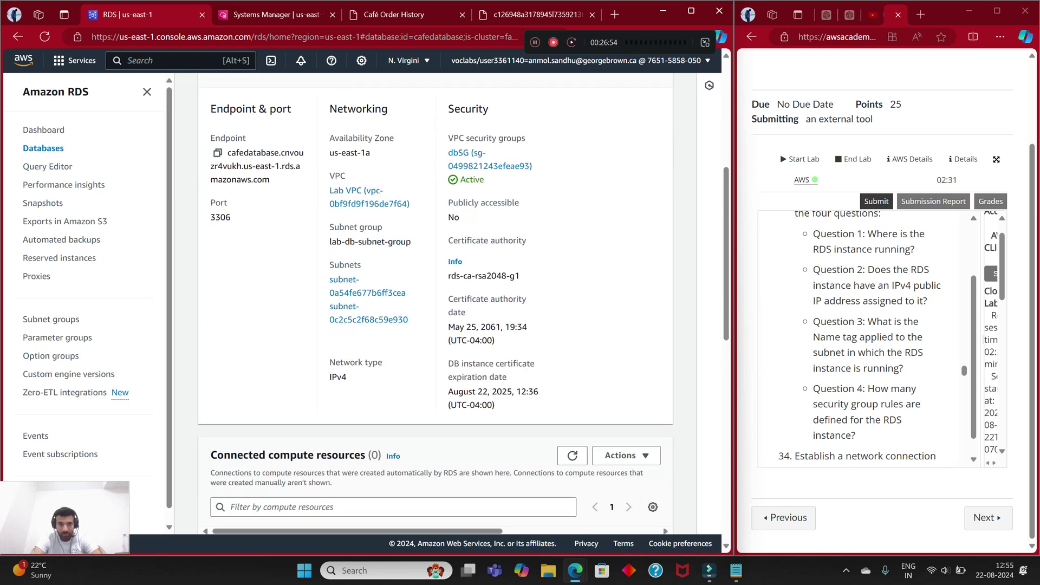
scroll(433, 303, "down", 3)
scroll(433, 303, "up", 6)
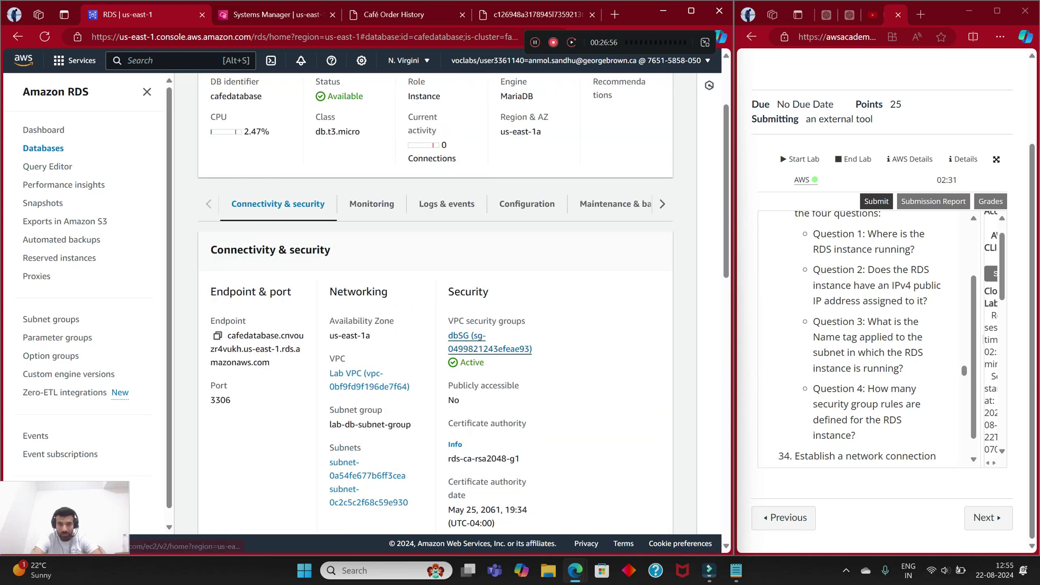
scroll(433, 303, "down", 3)
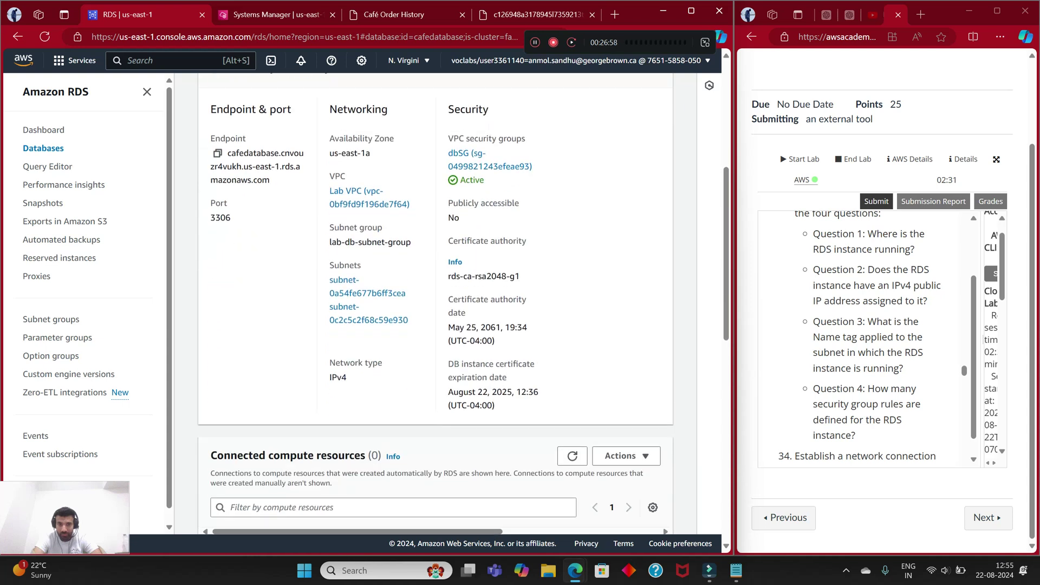
scroll(433, 303, "up", 5)
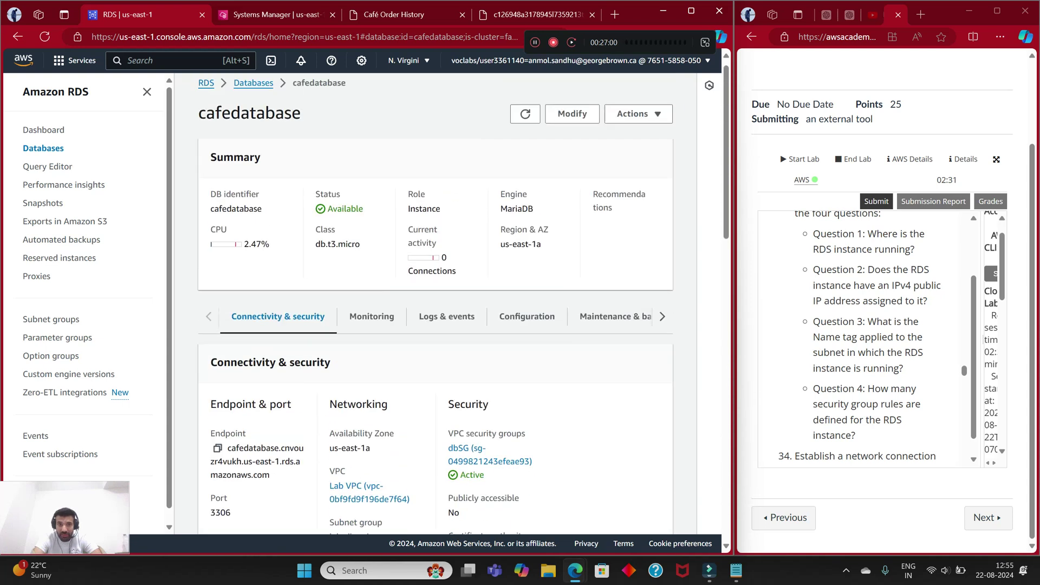
Step: Browse the Monitoring, Logs & events and Configuration tabs, ending on Connectivity & security
left_click(371, 325)
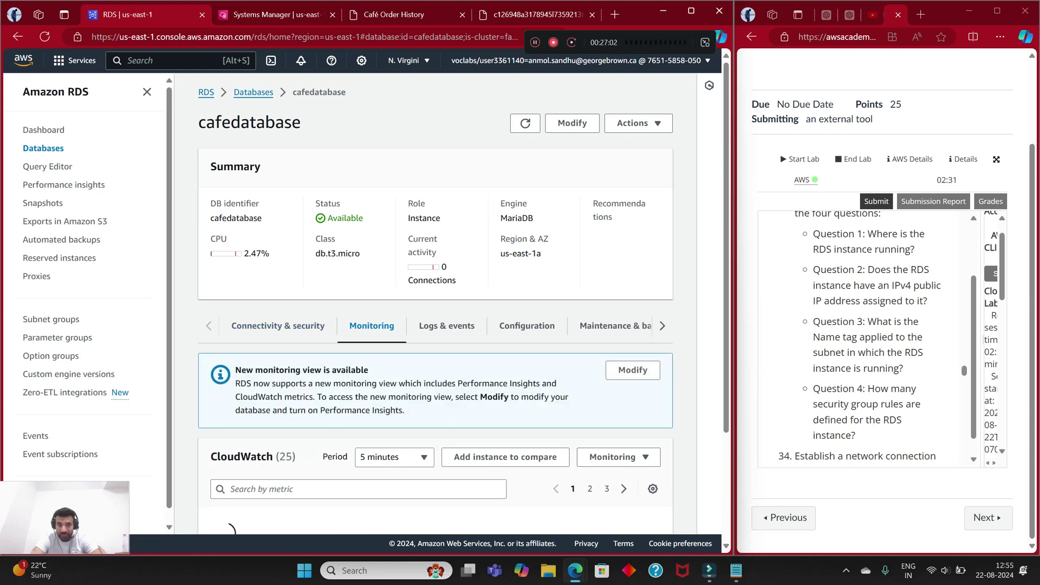
left_click(446, 325)
left_click(527, 326)
scroll(434, 303, "down", 4)
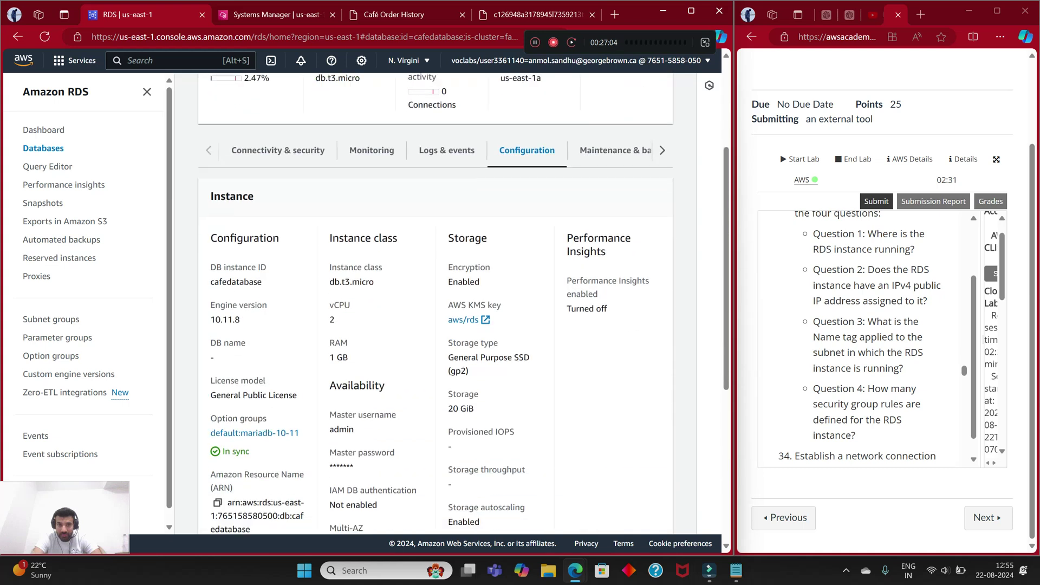
left_click(372, 123)
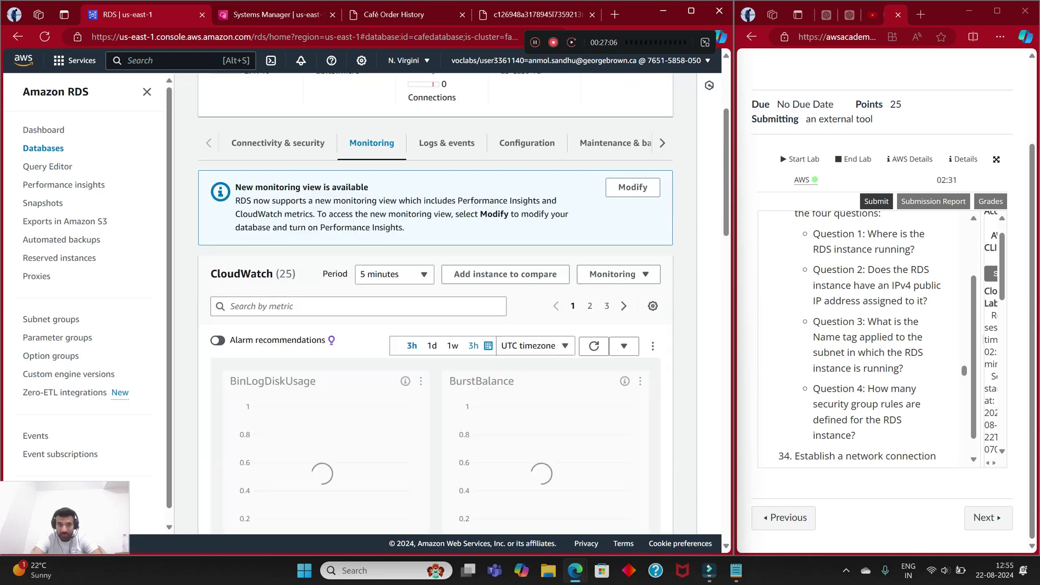
left_click(446, 142)
left_click(278, 142)
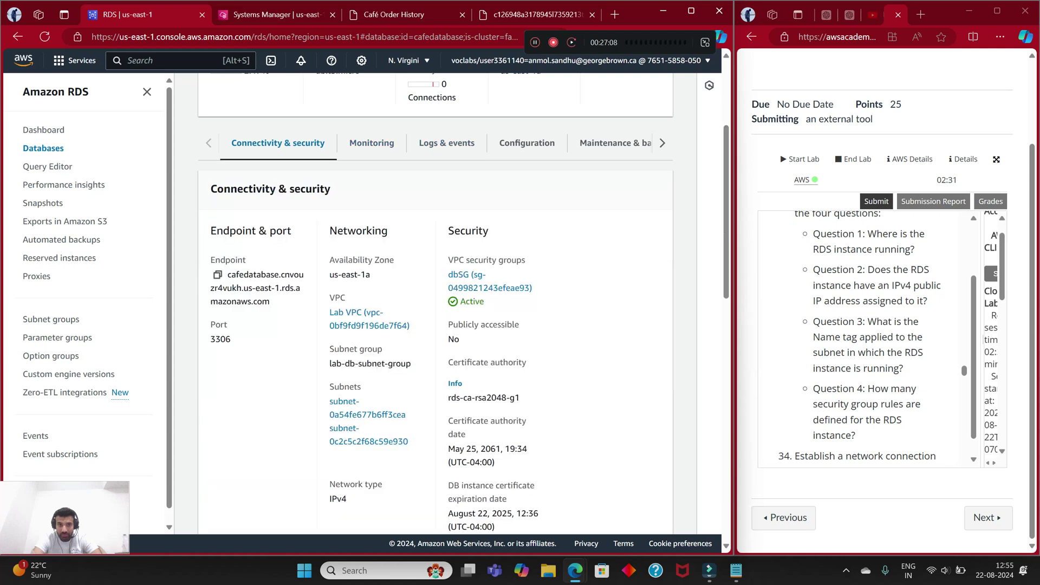
scroll(433, 303, "down", 2)
scroll(434, 304, "up", 2)
Step: Submit the Question 1 answer and go back to the questions list
key("ctrl+4")
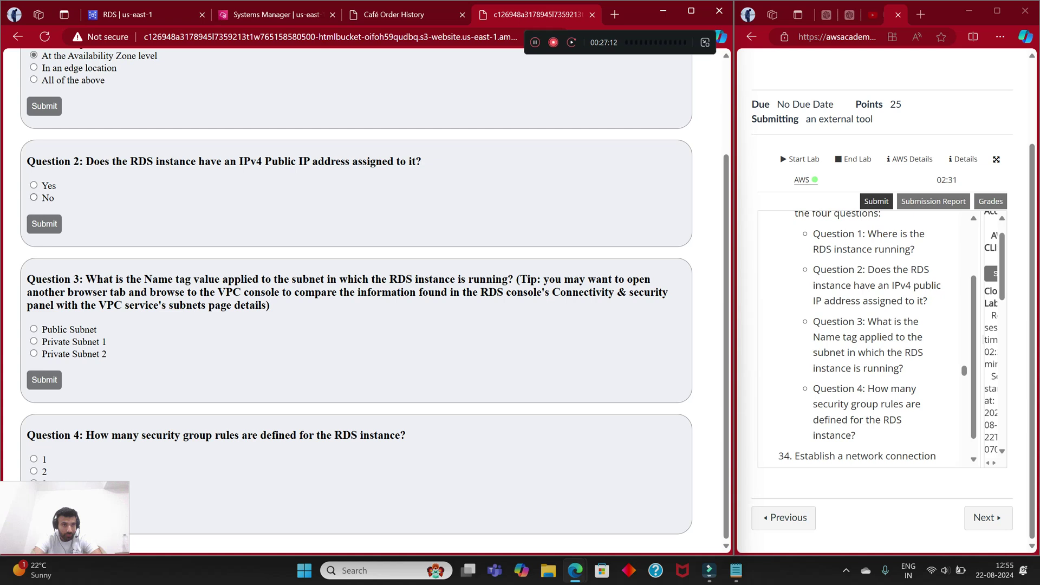
key("F5")
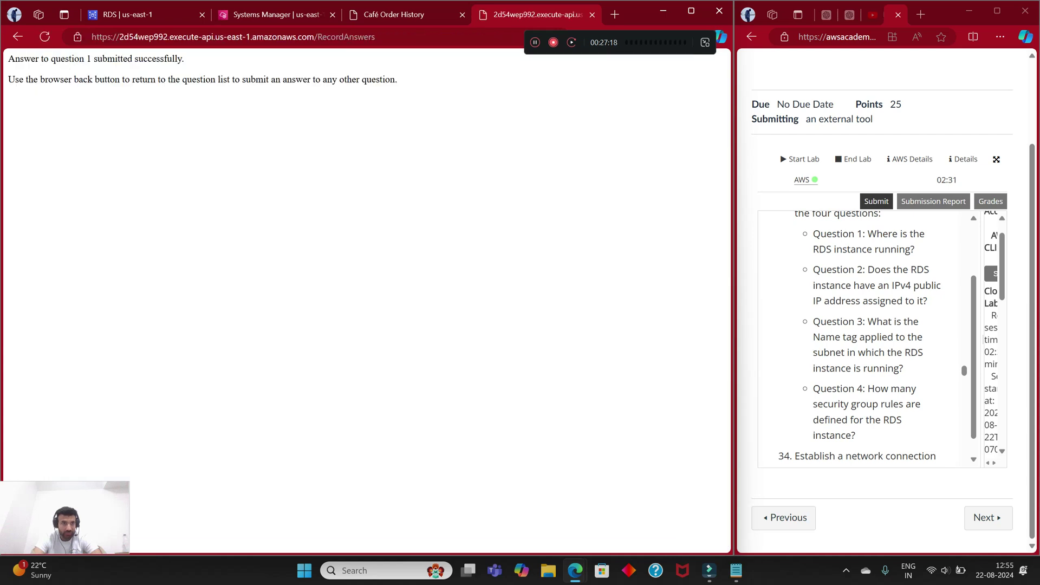
left_click(17, 36)
Step: Answer No to Question 2 about a public IPv4 address, then return to cafedatabase
left_click(44, 224)
left_click(18, 36)
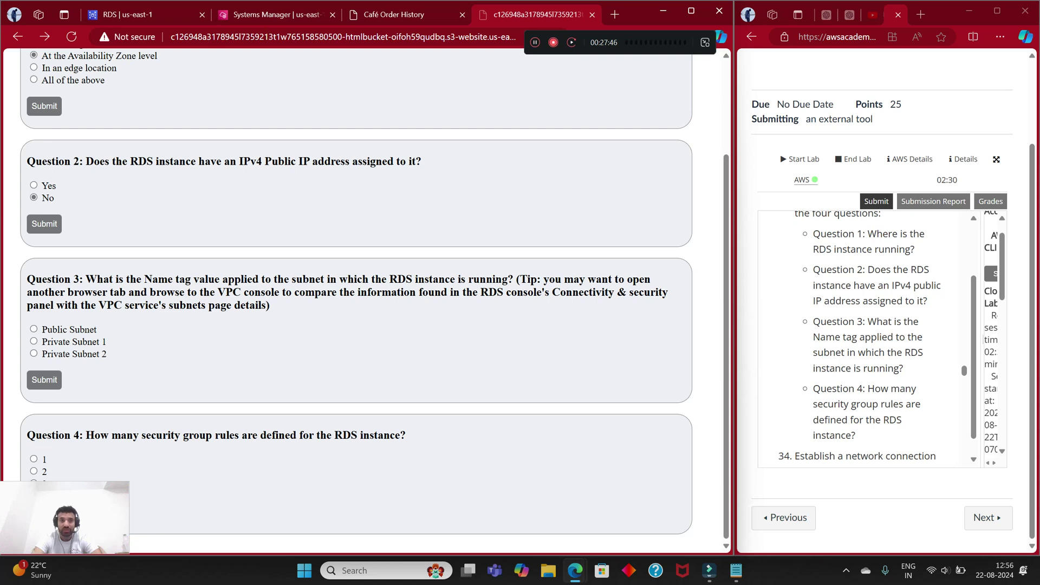
left_click(127, 14)
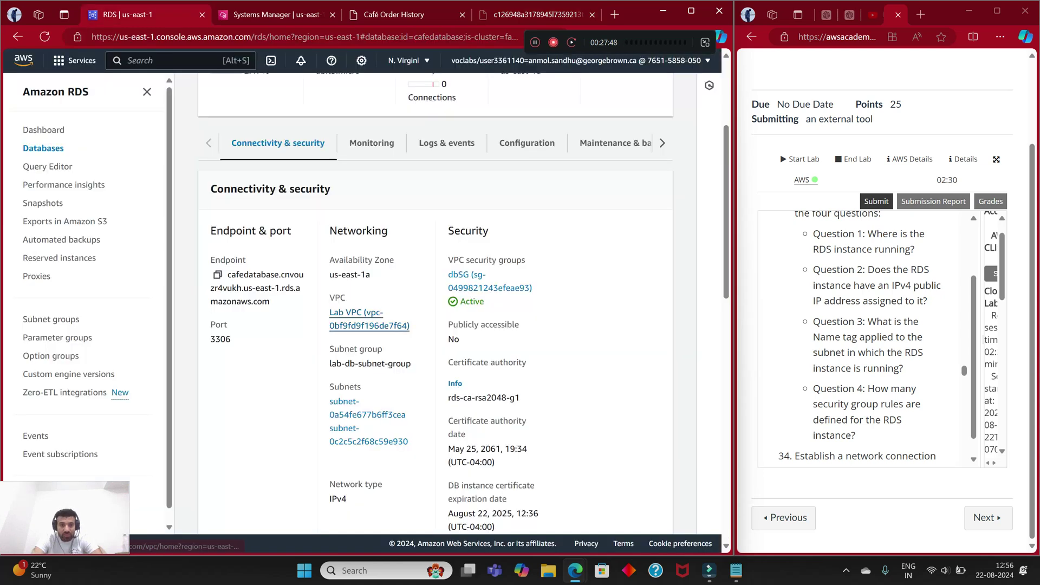
Step: Open the database's Lab VPC in a new VPC console tab
left_click(368, 325, "ctrl")
key("ctrl+Tab")
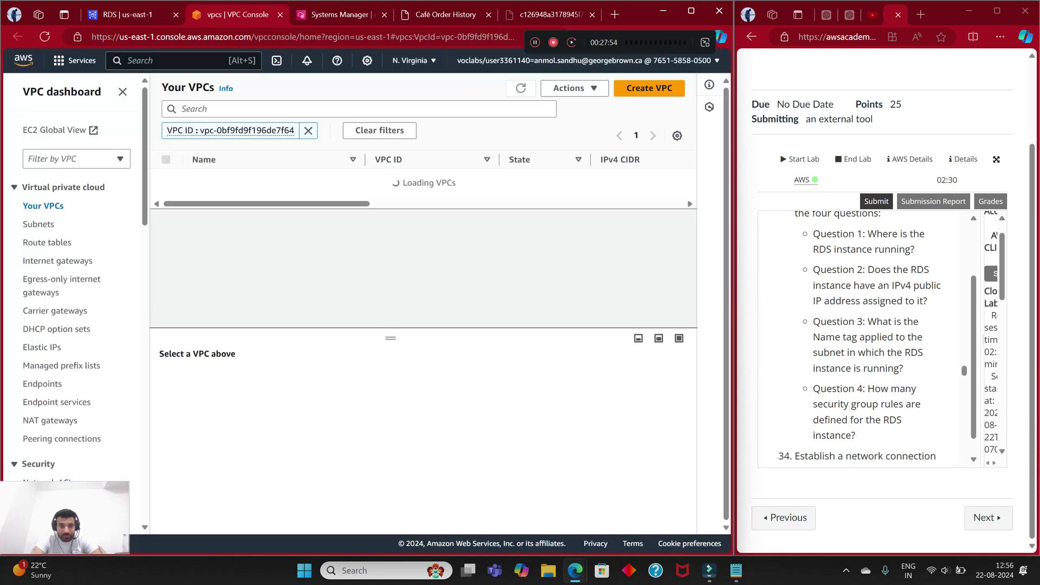
scroll(422, 180, "right", 8)
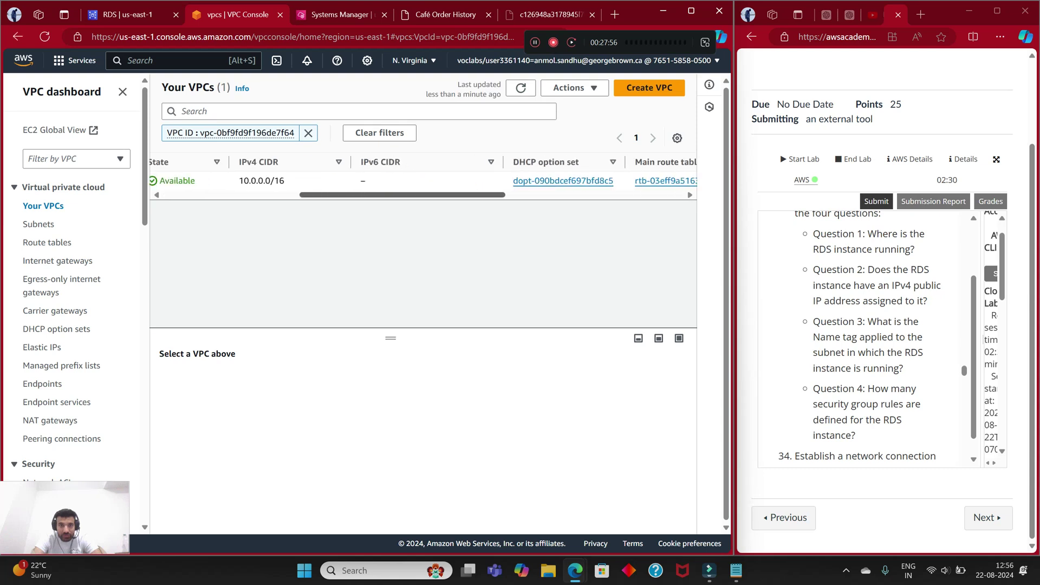
scroll(423, 180, "left", 6)
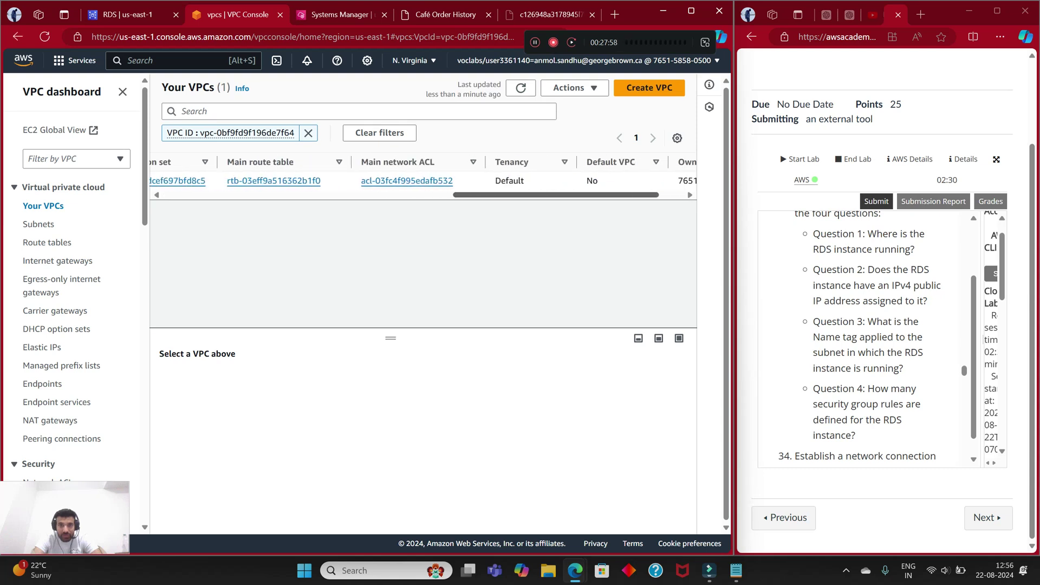
scroll(422, 180, "right", 3)
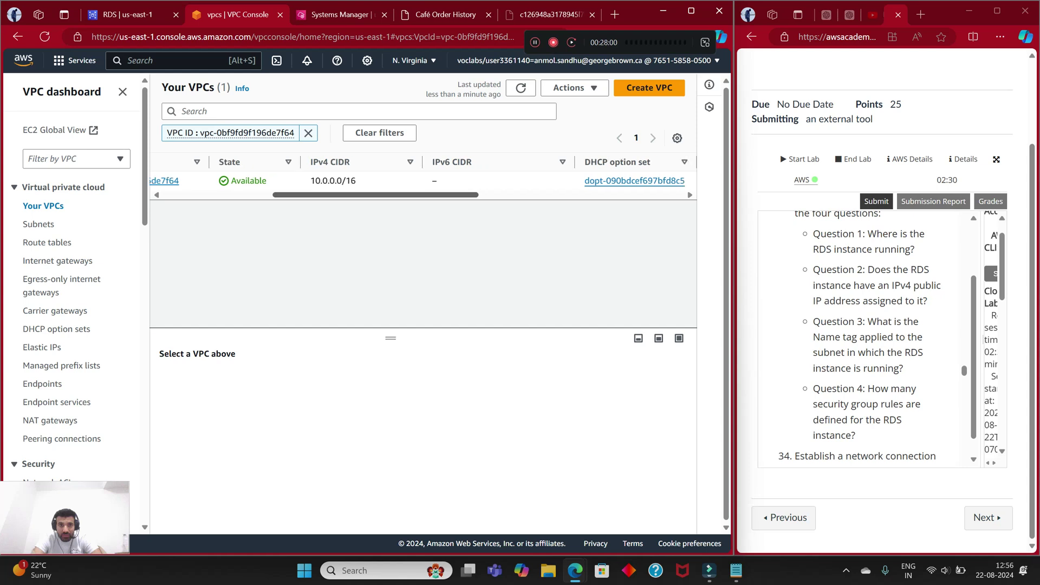
scroll(422, 180, "right", 3)
scroll(423, 180, "left", 5)
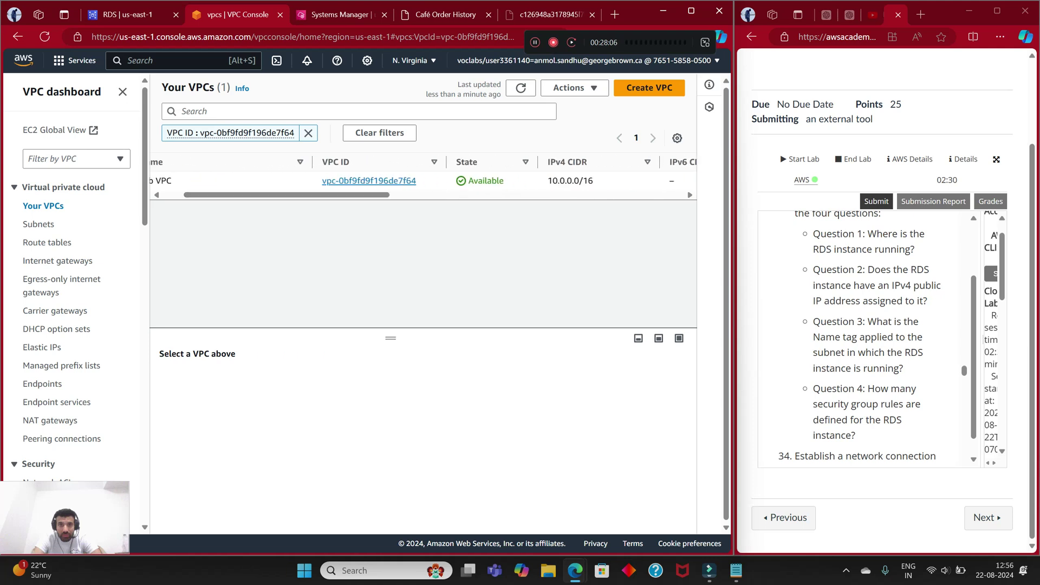
Step: Open the Lab VPC details and scroll its Resource map to see its three subnets
left_click(355, 180)
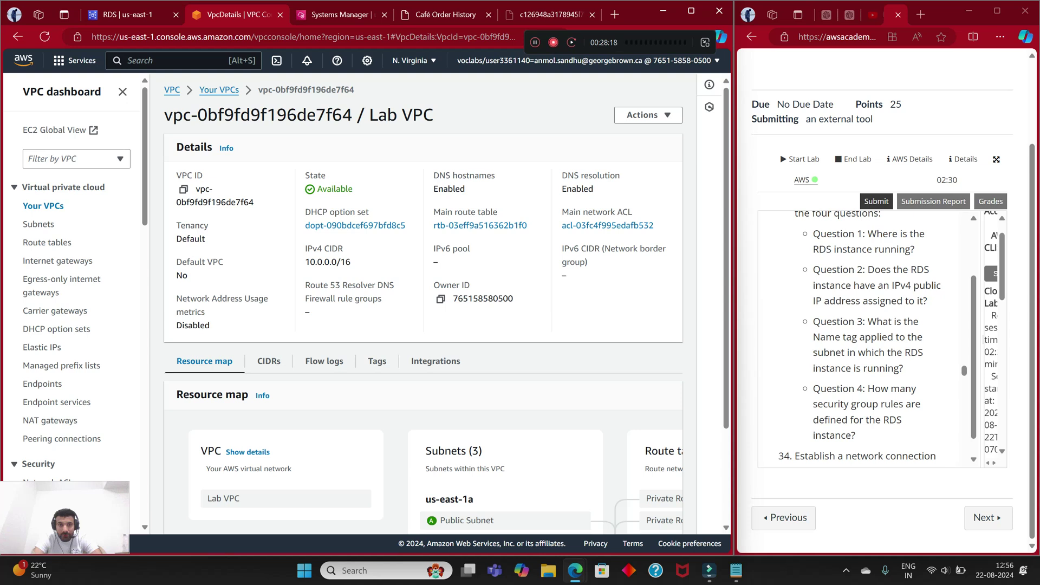
scroll(423, 303, "down", 2)
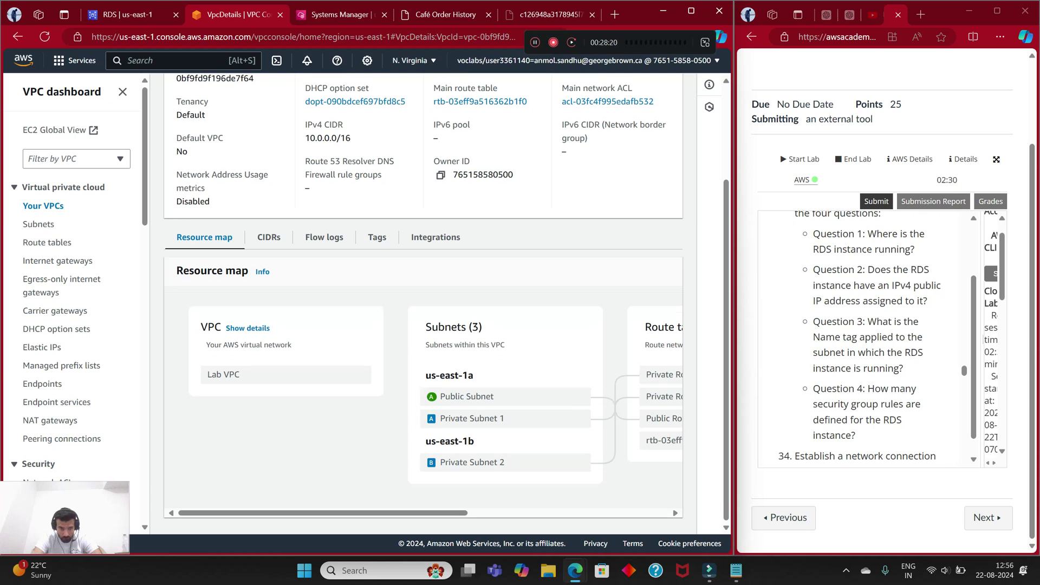
scroll(422, 389, "right", 1)
scroll(422, 389, "right", 2)
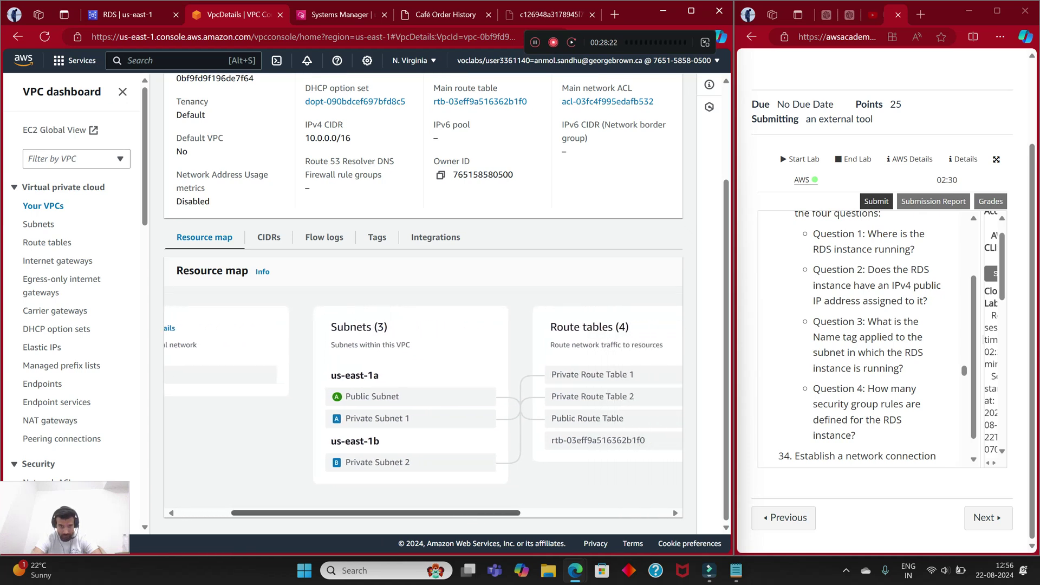
scroll(423, 390, "left", 3)
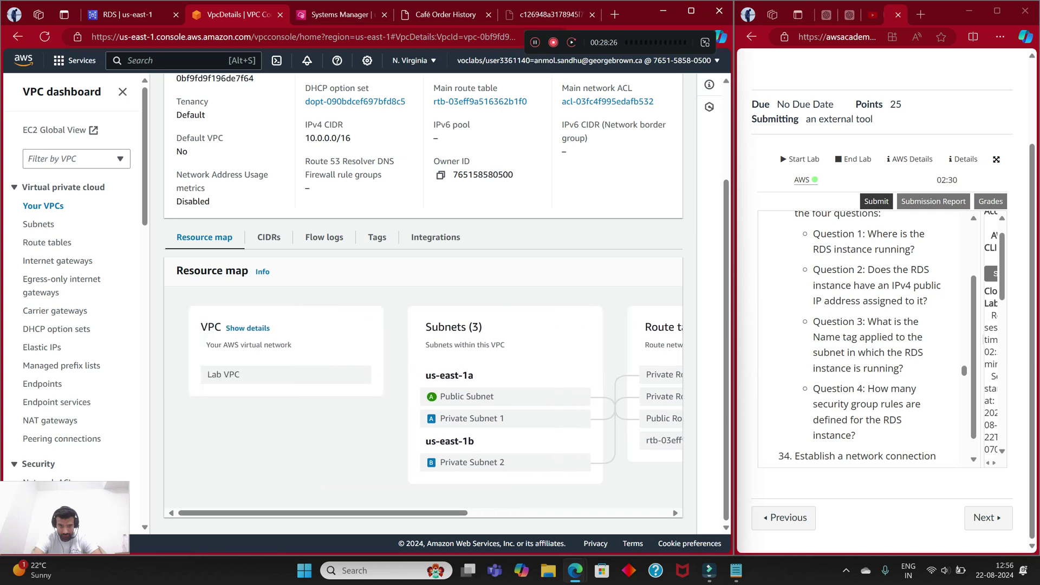
scroll(423, 390, "right", 1)
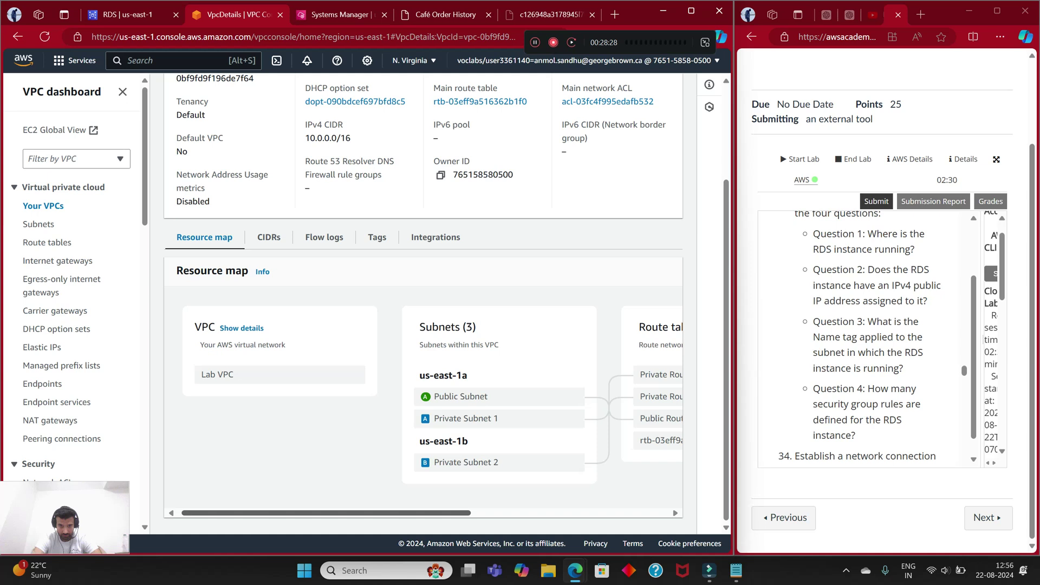
scroll(422, 390, "right", 4)
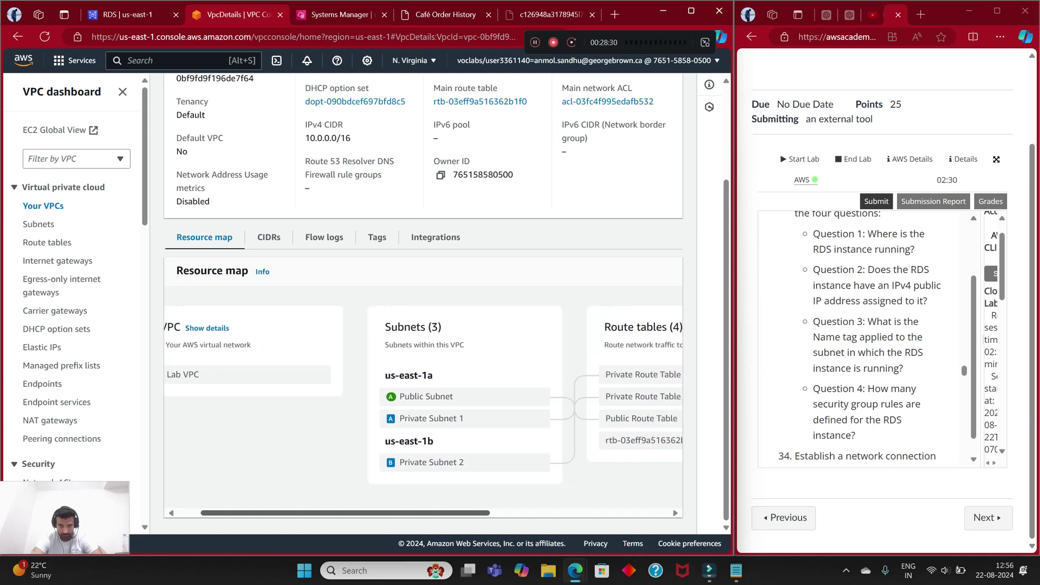
scroll(423, 390, "right", 4)
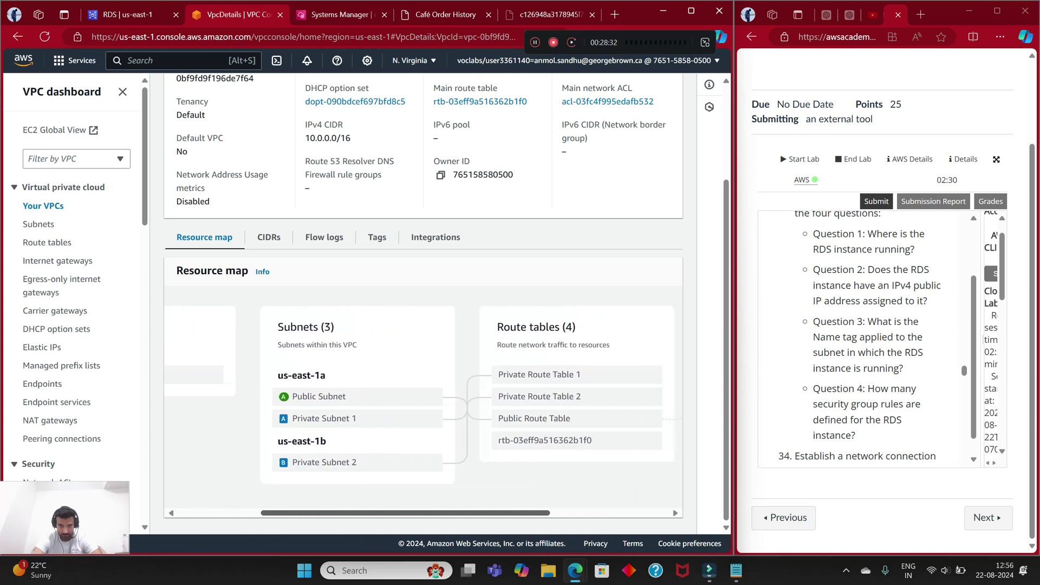
scroll(422, 390, "right", 4)
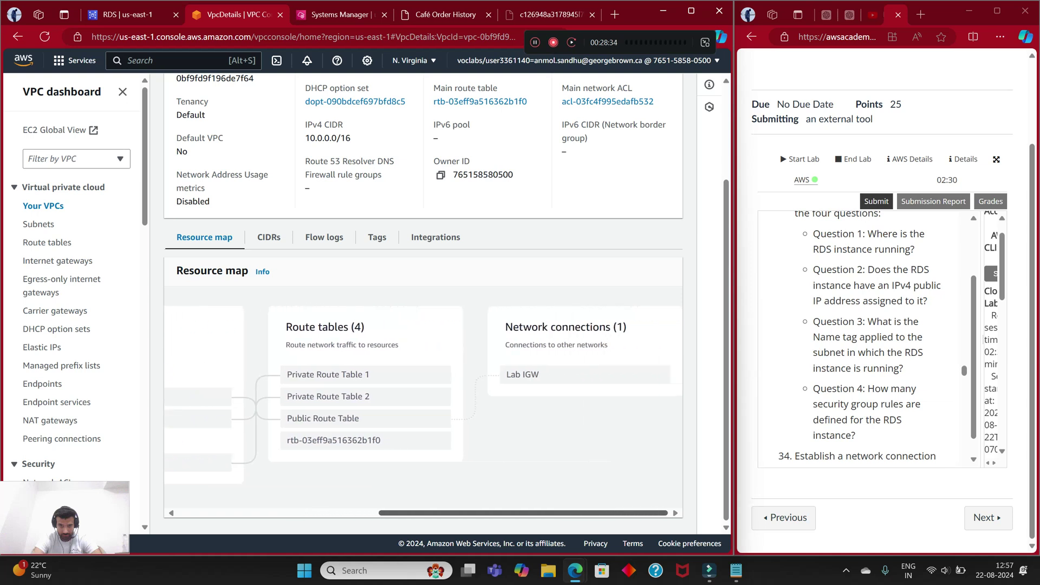
left_click(547, 15)
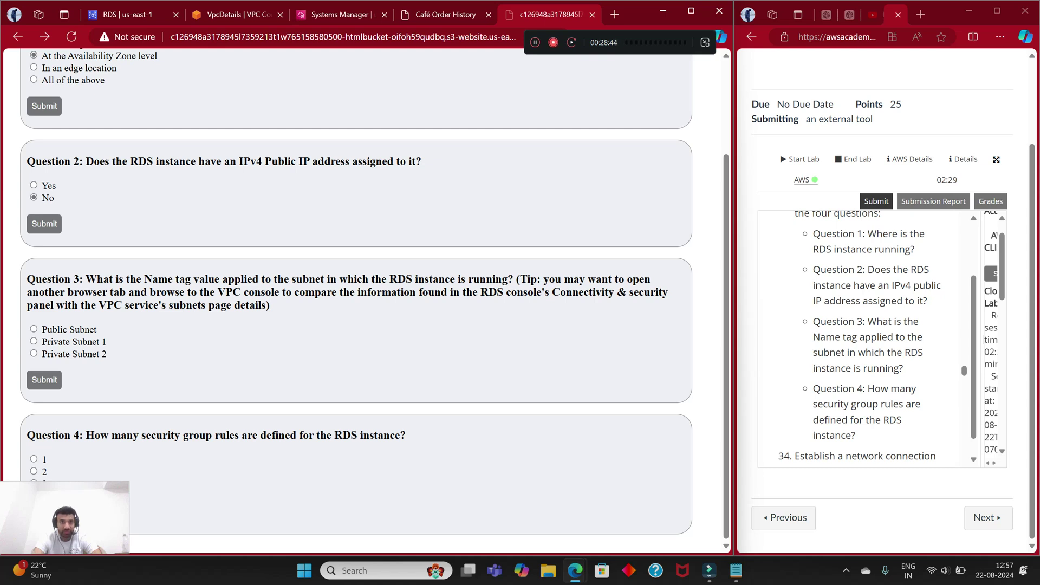
Step: Browse the VPC Subnets list, then reopen the Lab VPC details page
key("ctrl+Tab")
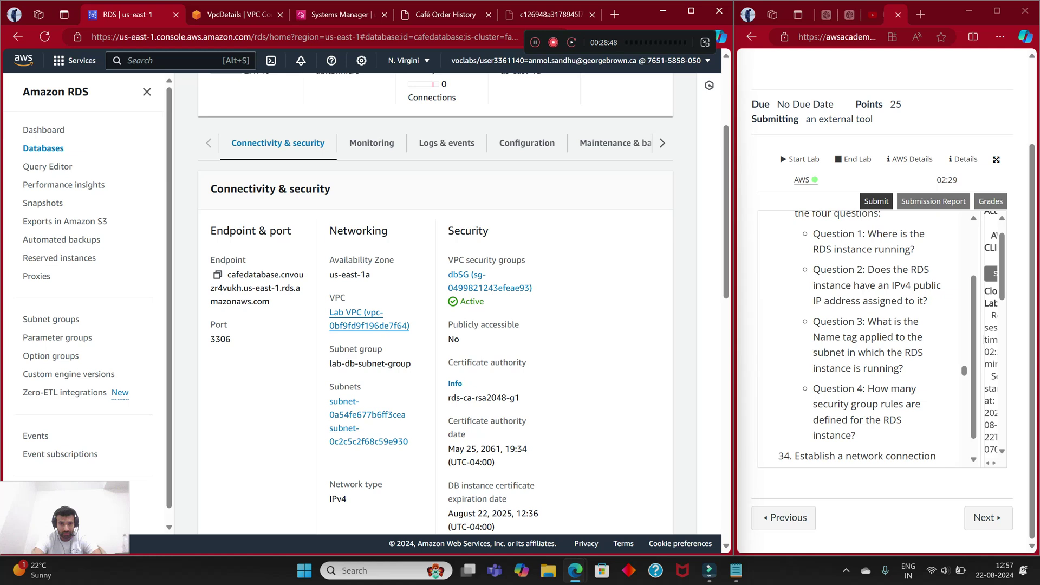
key("ctrl+Tab")
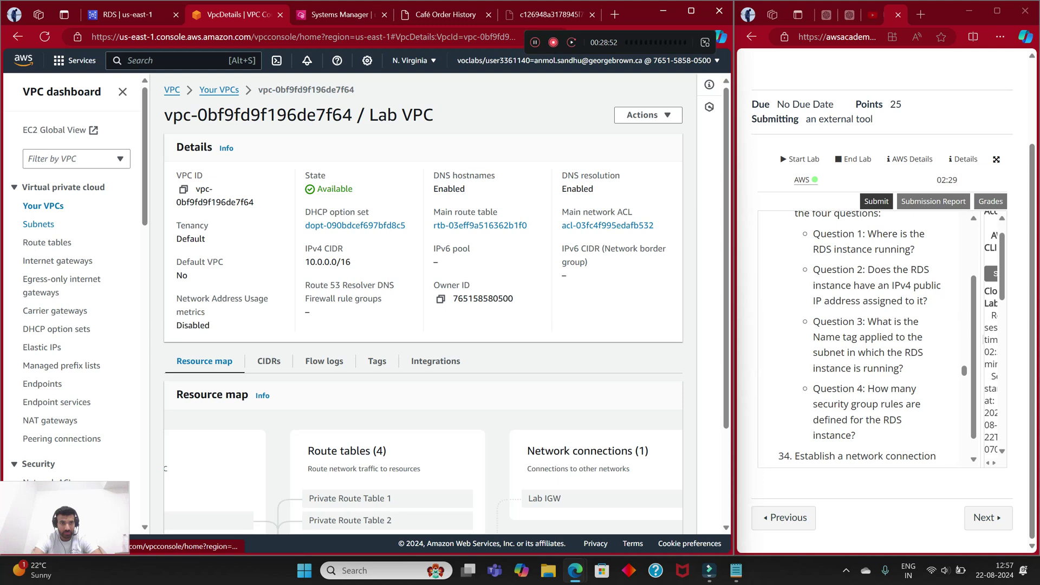
left_click(38, 223)
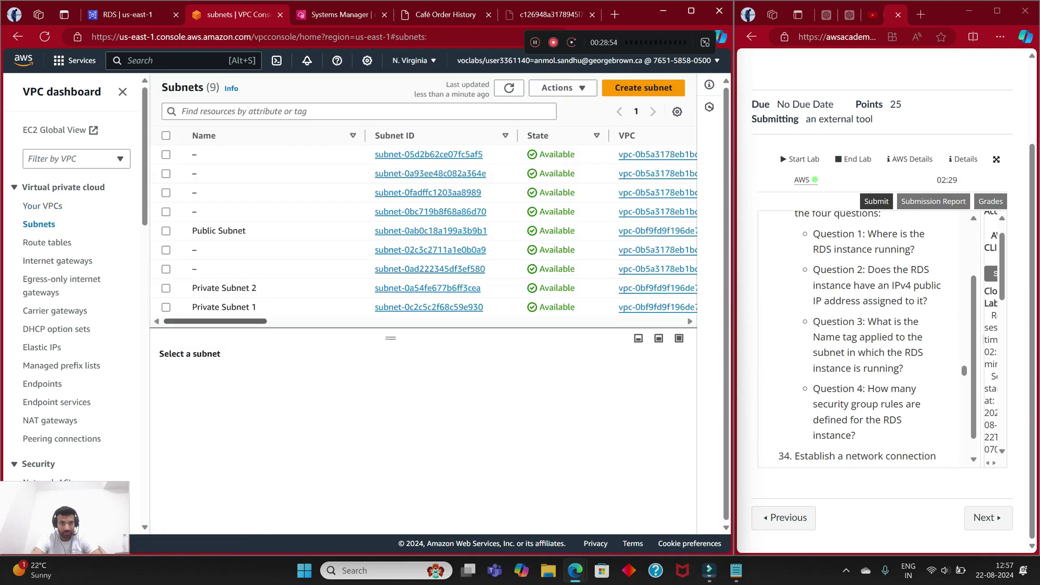
scroll(424, 228, "right", 4)
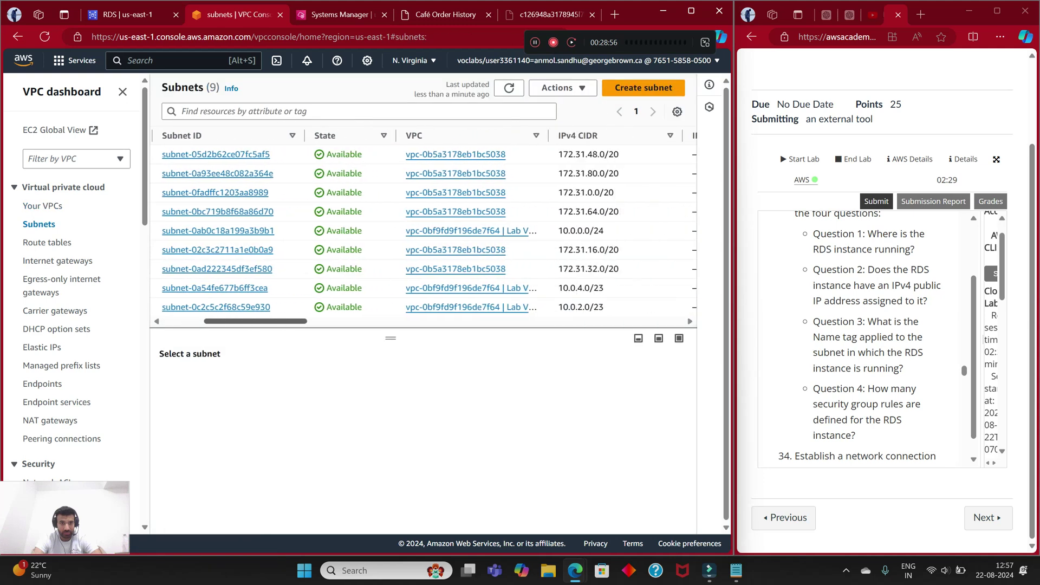
scroll(424, 227, "right", 3)
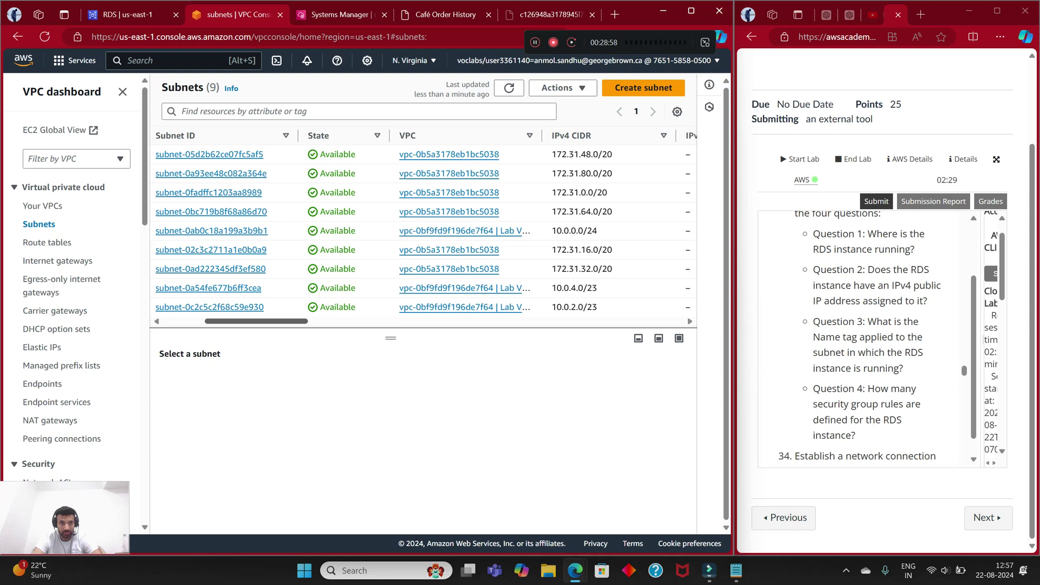
scroll(424, 227, "right", 5)
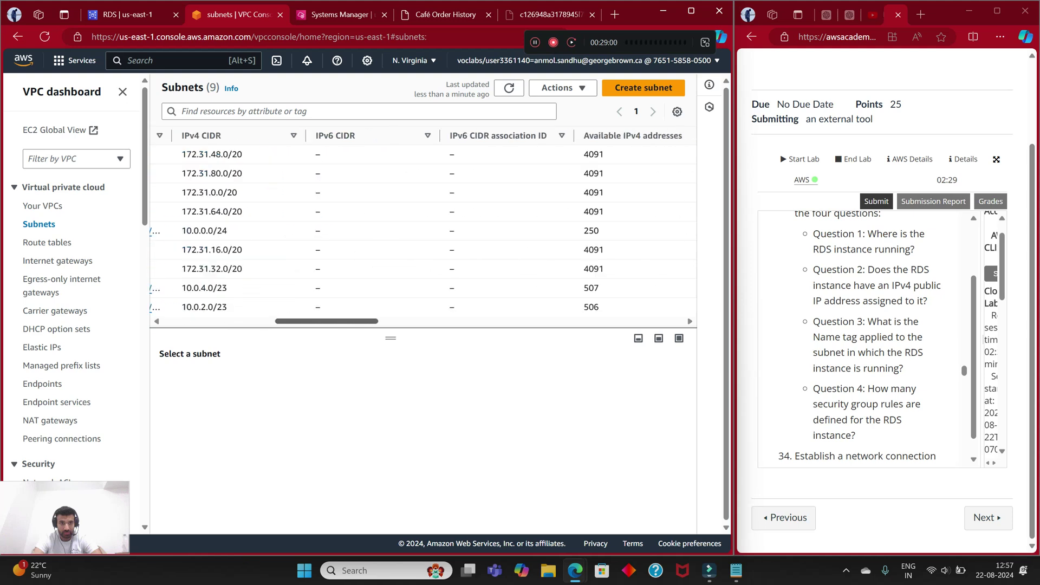
scroll(424, 227, "left", 10)
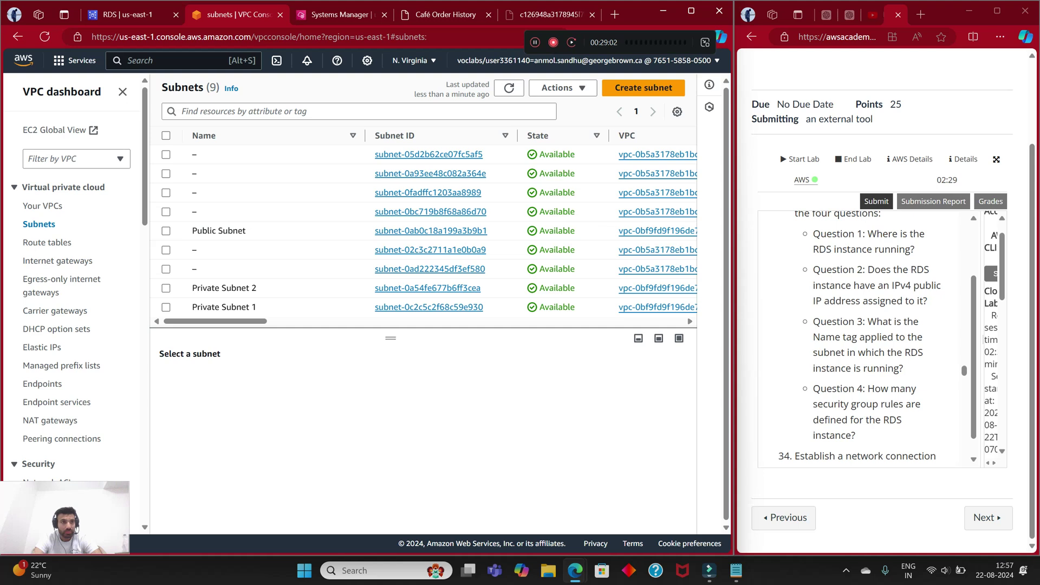
left_click(42, 206)
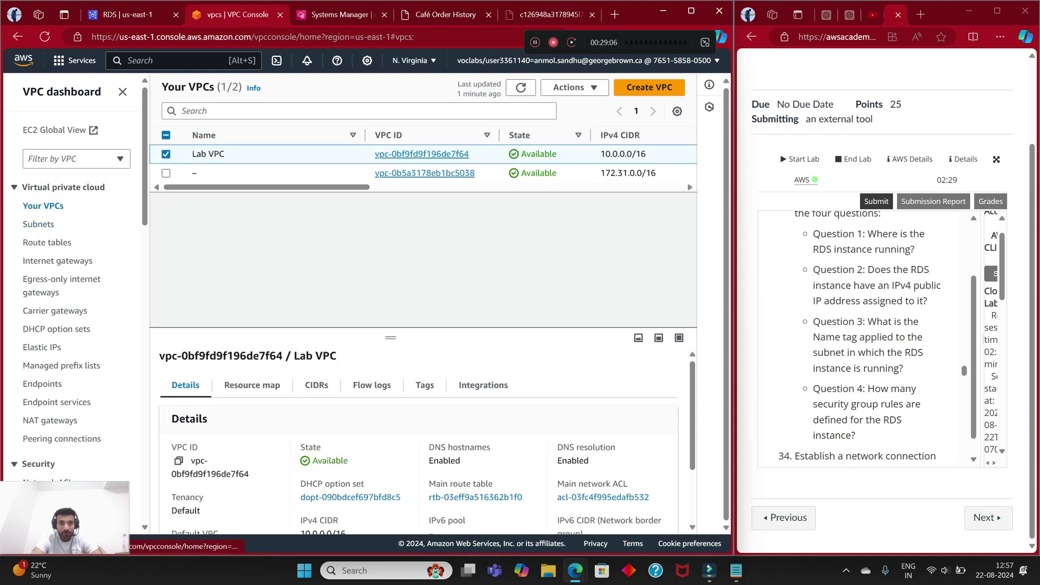
left_click(421, 154)
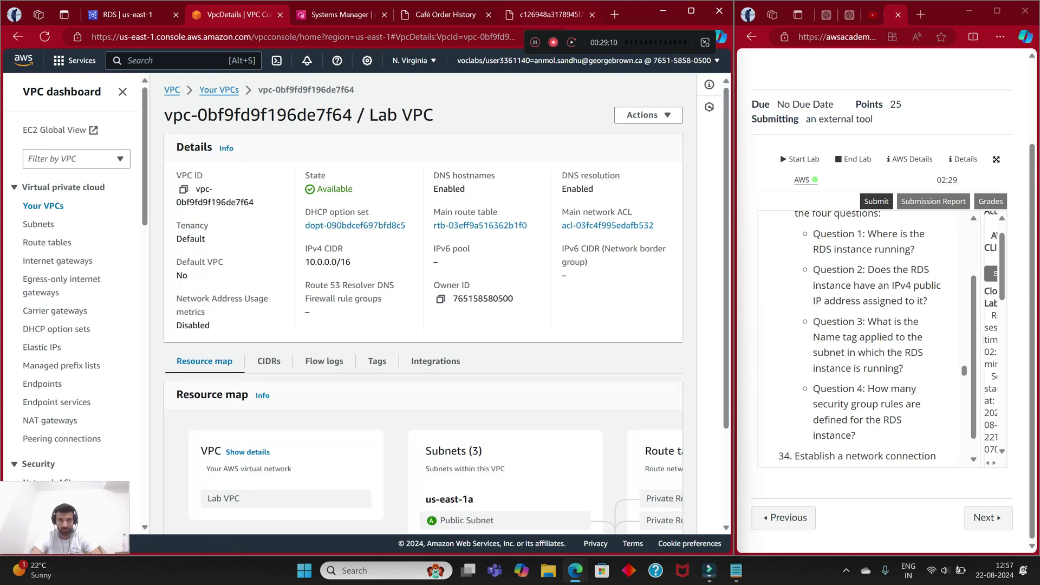
Step: Open the database's first subnet, subnet-0a54fe677b6ff3cea, revealing it as Private Subnet 2
left_click(550, 15)
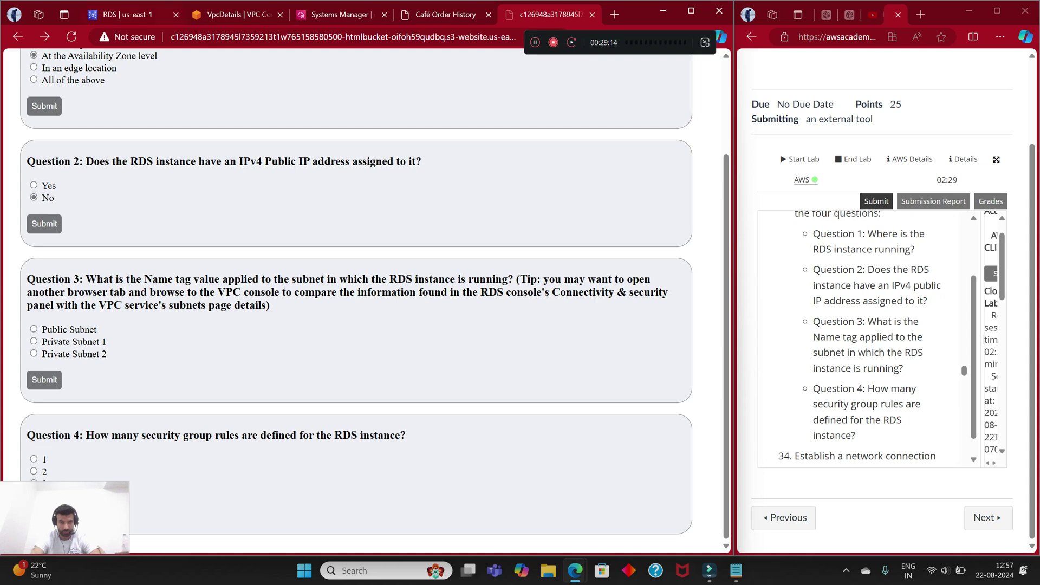
key("ctrl+1")
left_click(367, 415)
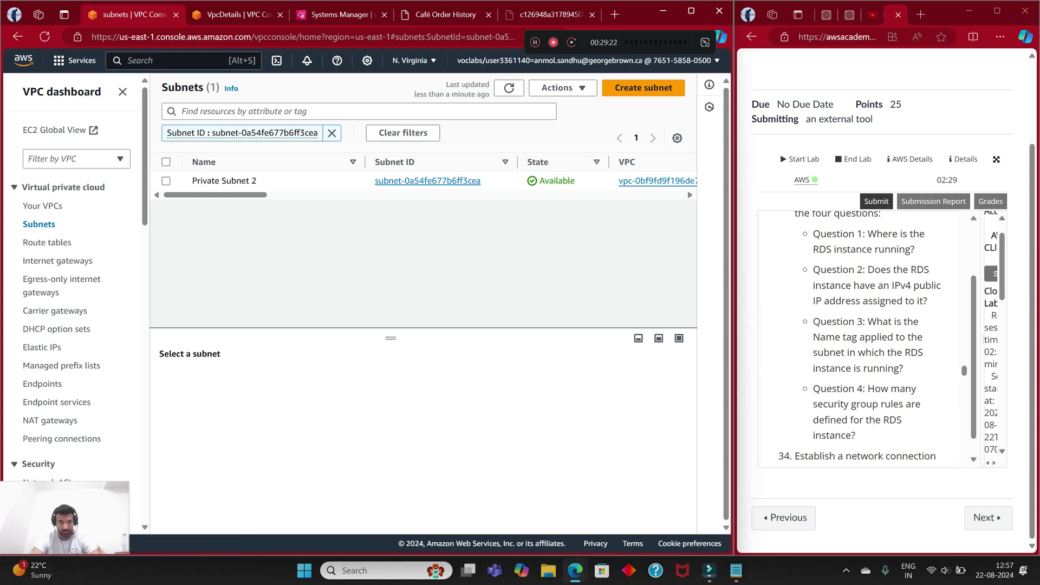
Step: Choose Private Subnet 1 as the answer to Question 3
left_click(544, 14)
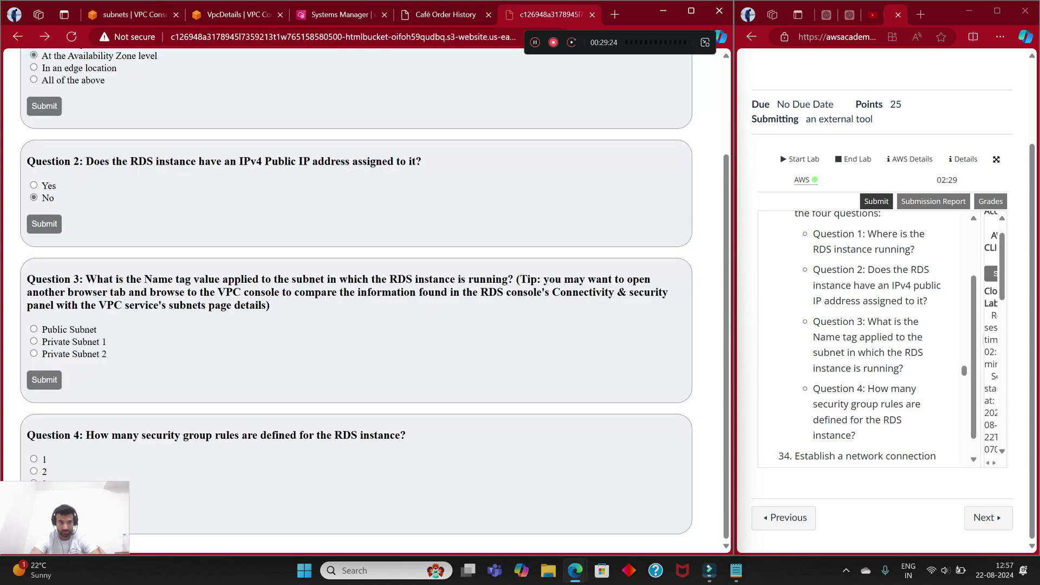
key("ctrl+1")
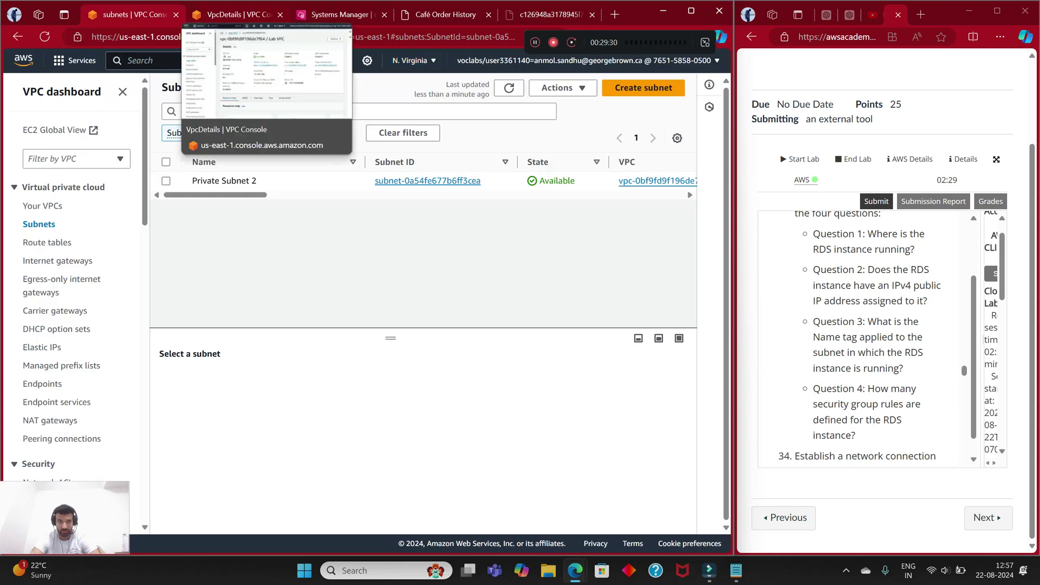
left_click(546, 15)
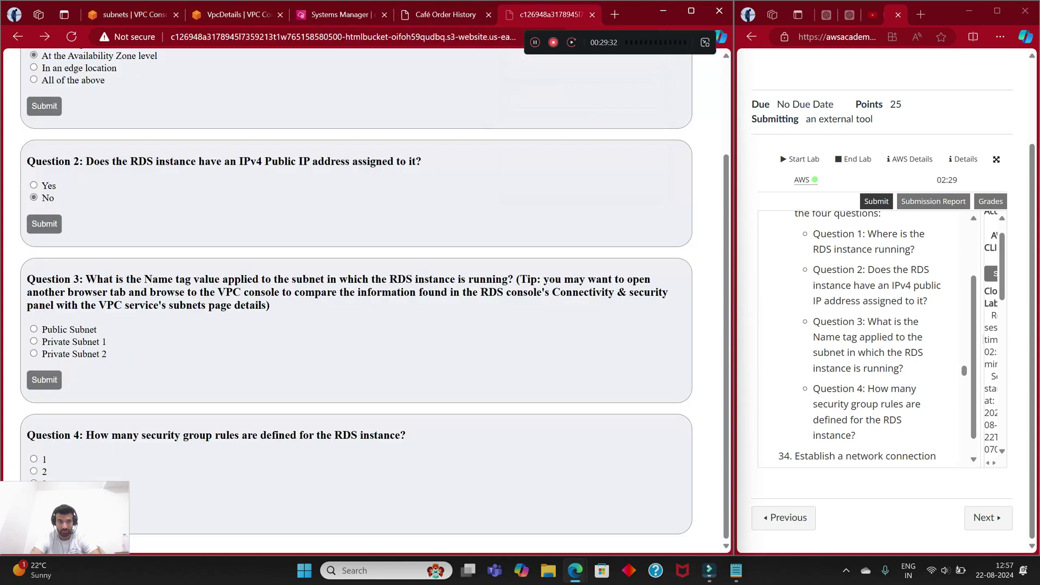
left_click(34, 341)
Step: Reopen the Lab VPC details and scroll through its resource map
key("ctrl+2")
left_click(218, 89)
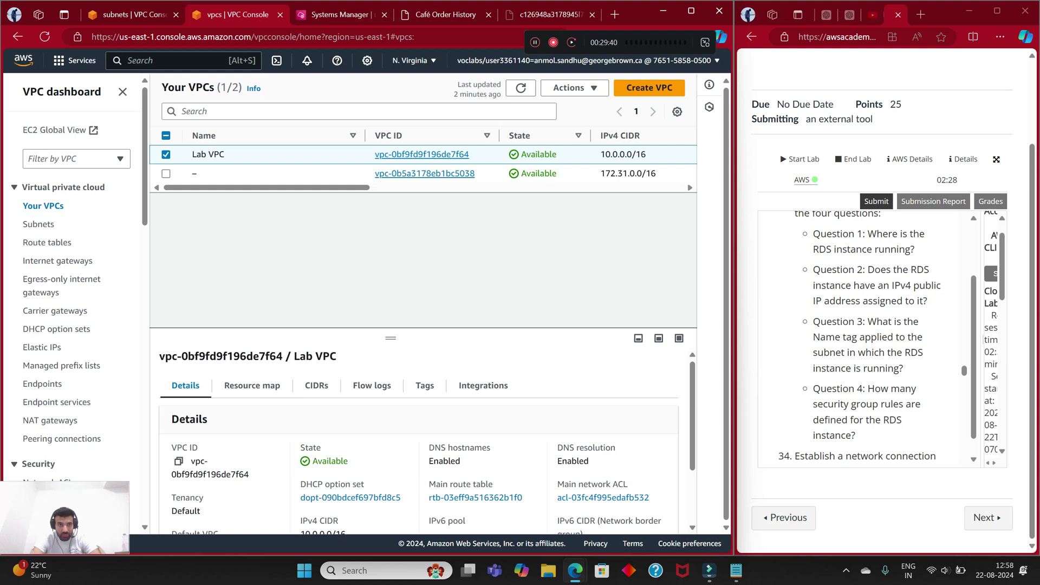
scroll(418, 442, "down", 2)
scroll(418, 441, "up", 2)
left_click(422, 154)
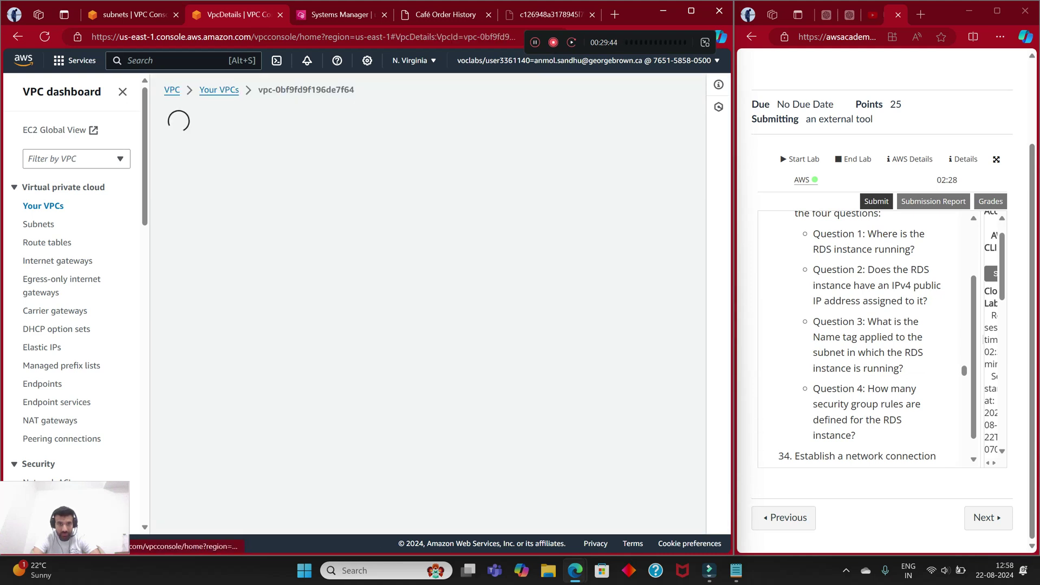
scroll(423, 303, "down", 2)
scroll(424, 303, "down", 1)
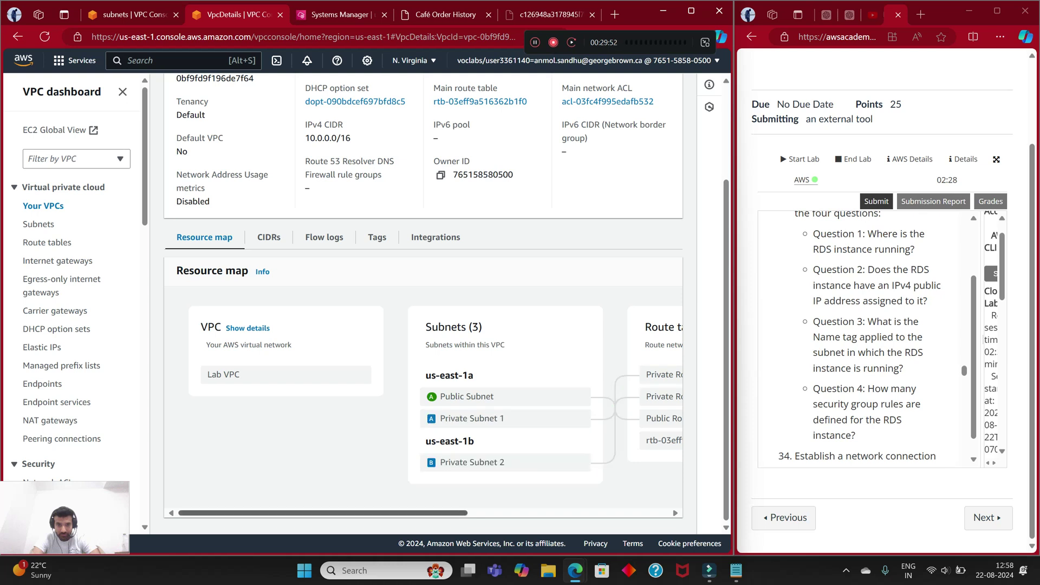
scroll(423, 407, "right", 2)
scroll(423, 406, "left", 2)
scroll(422, 303, "up", 2)
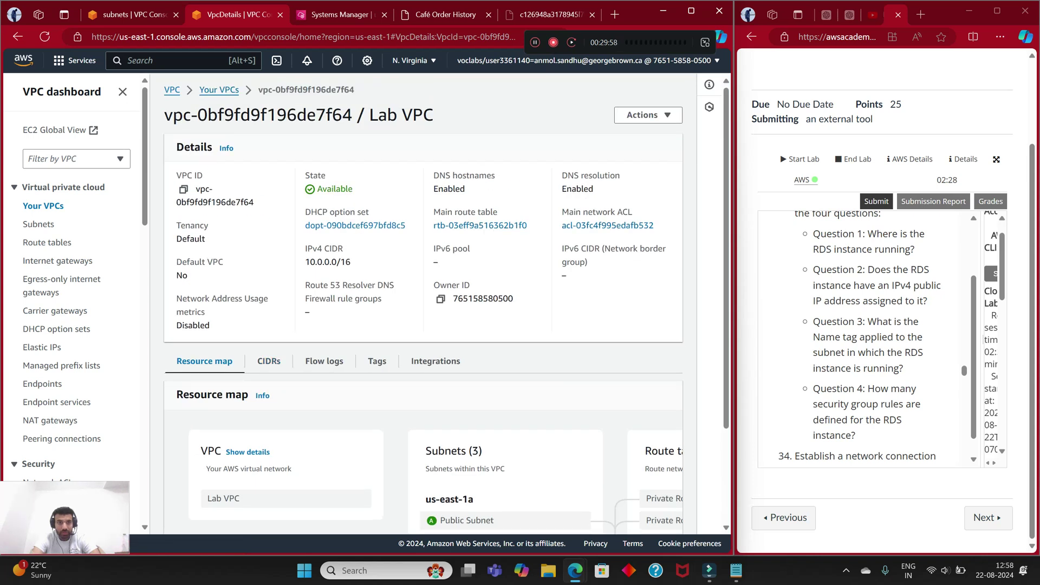
Step: Reselect Lab VPC in the VPC list to review its details panel
left_click(219, 89)
scroll(417, 433, "down", 2)
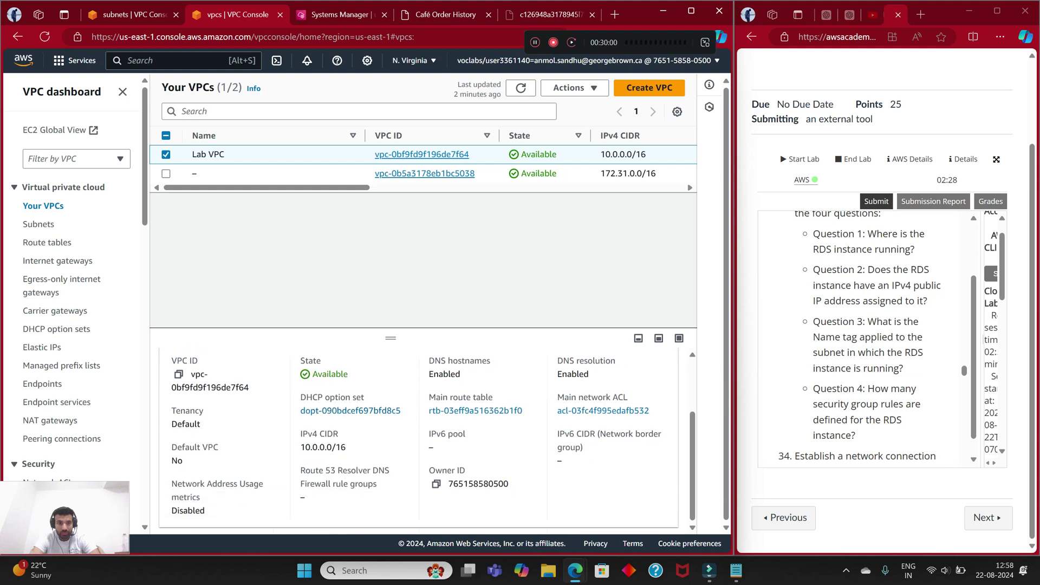
scroll(417, 433, "up", 2)
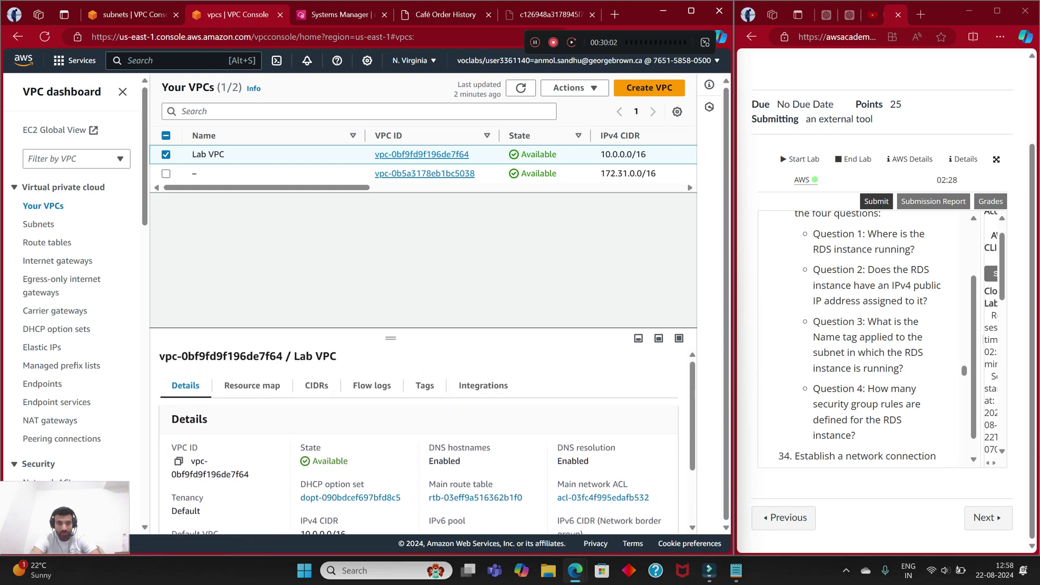
left_click(166, 154)
left_click(166, 154)
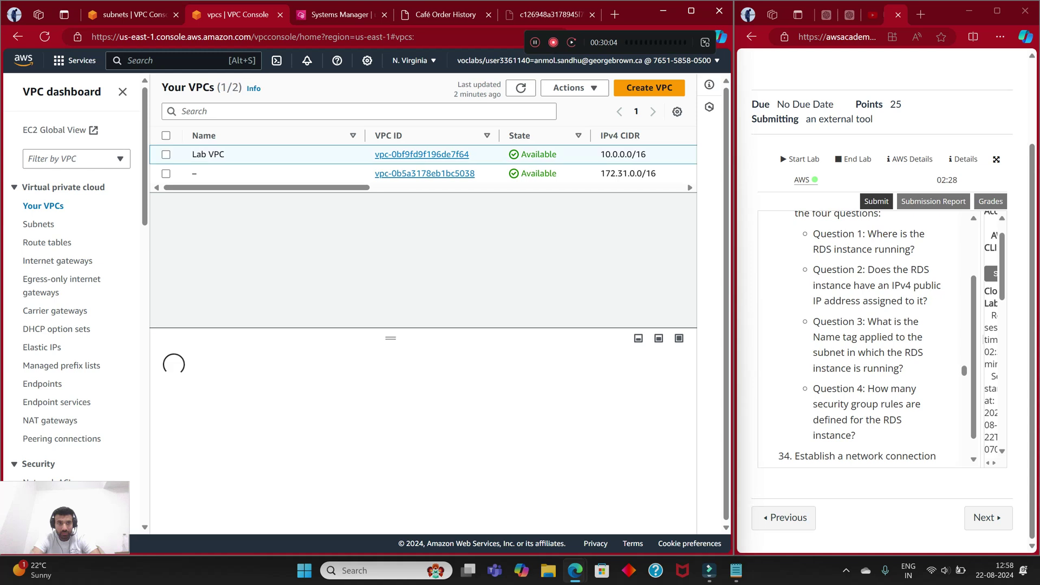
scroll(252, 377, "down", 1)
scroll(417, 434, "down", 2)
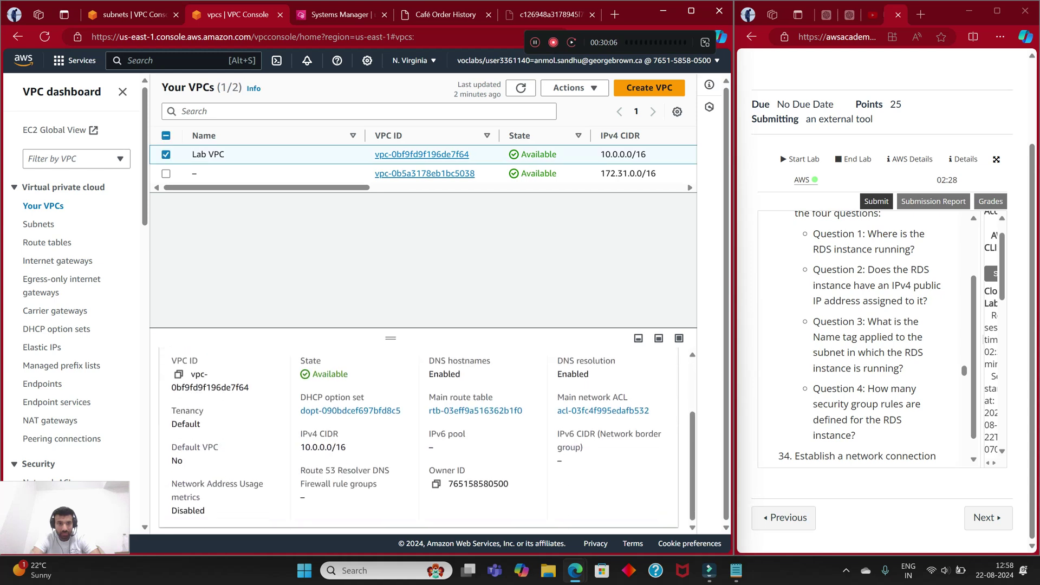
Step: Close the VPCs tab and search 'rds' to reopen the Amazon RDS dashboard
left_click(280, 15)
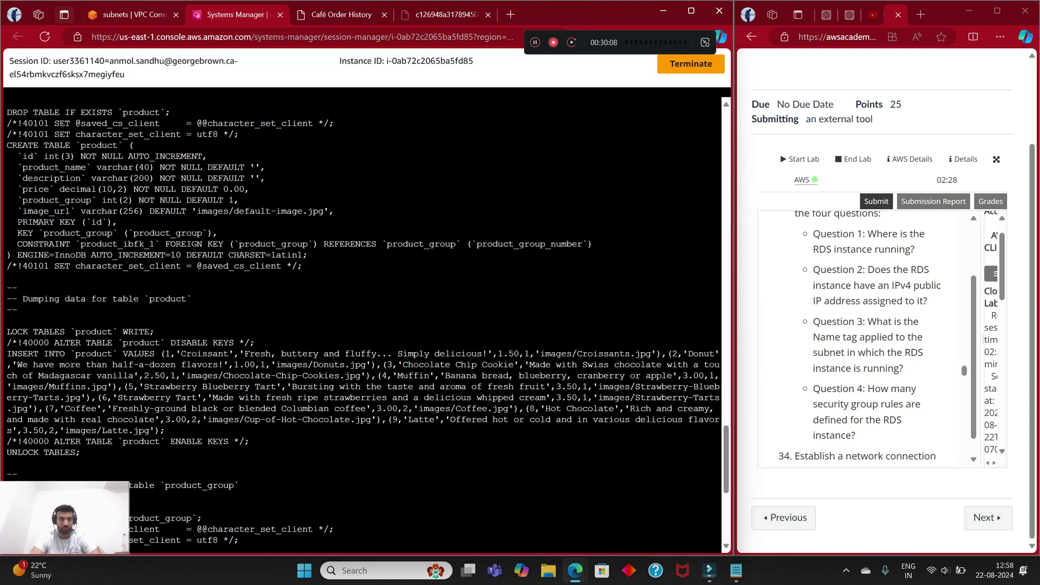
key("ctrl+shift+Tab")
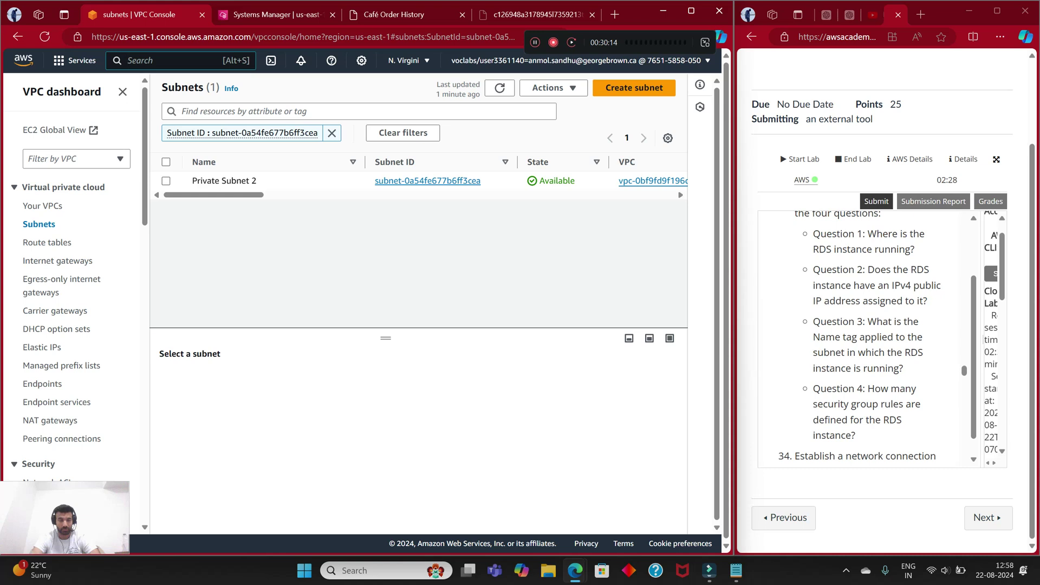
type("rds")
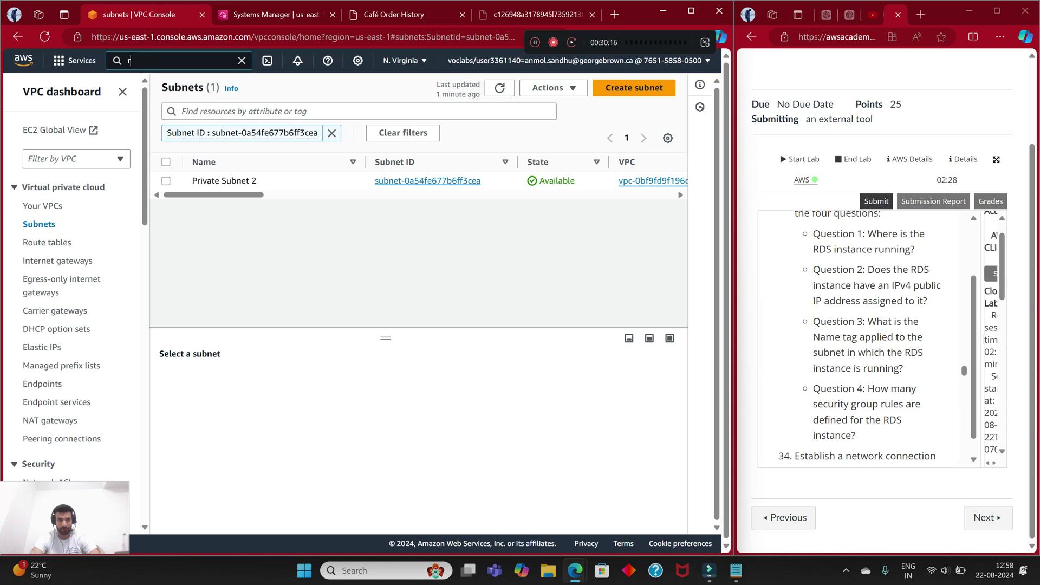
key("Return")
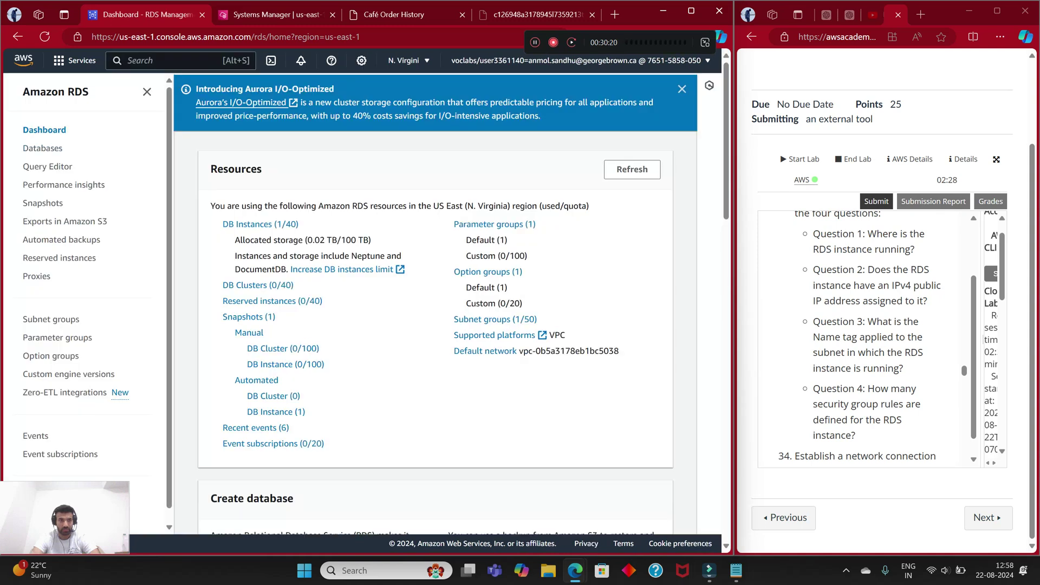
Step: Open cafedatabase from the Databases list and compare it against the quiz questions
left_click(260, 224)
left_click(298, 373)
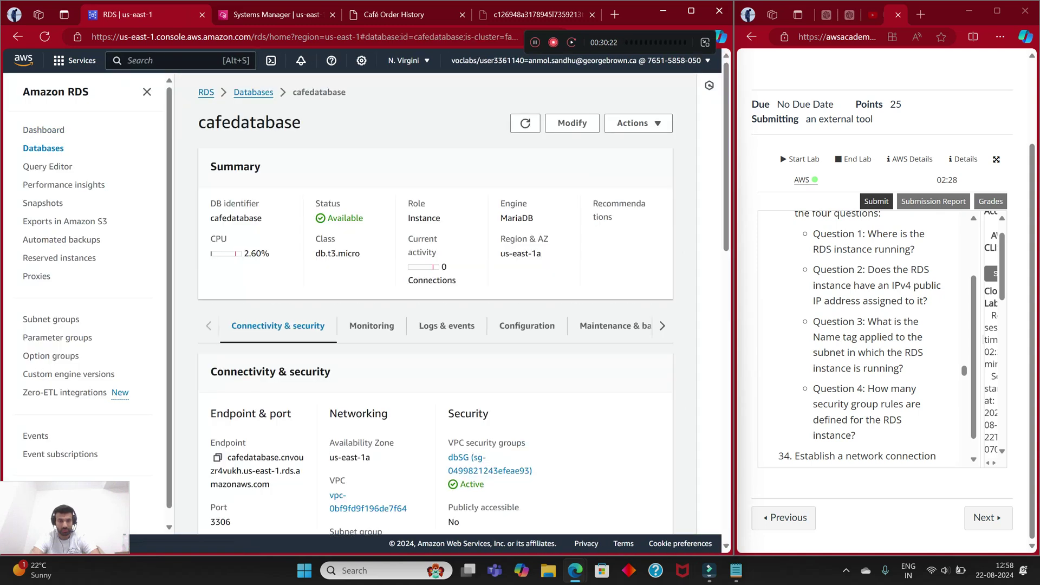
scroll(433, 304, "down", 2)
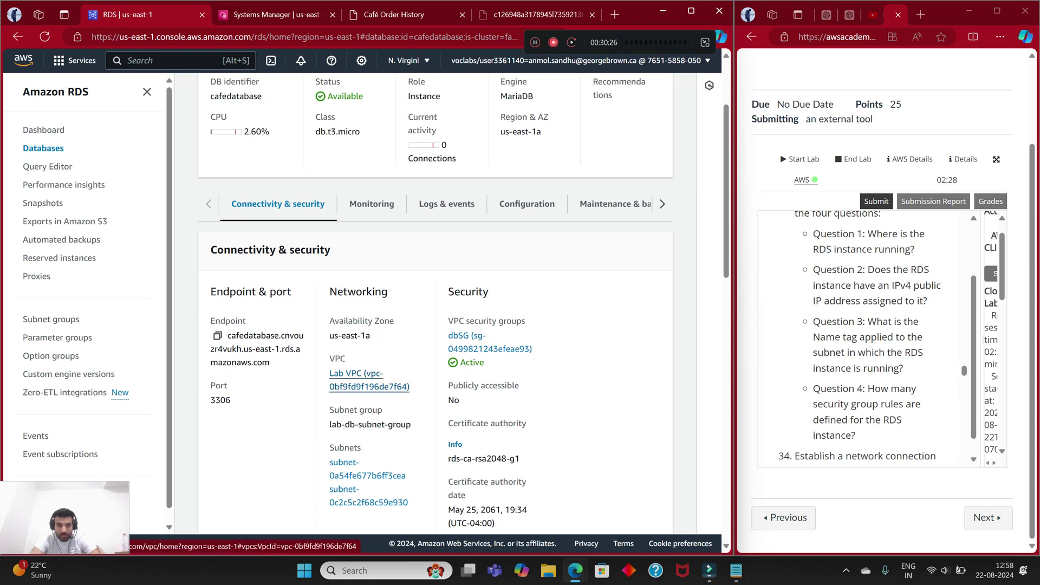
left_click(533, 14)
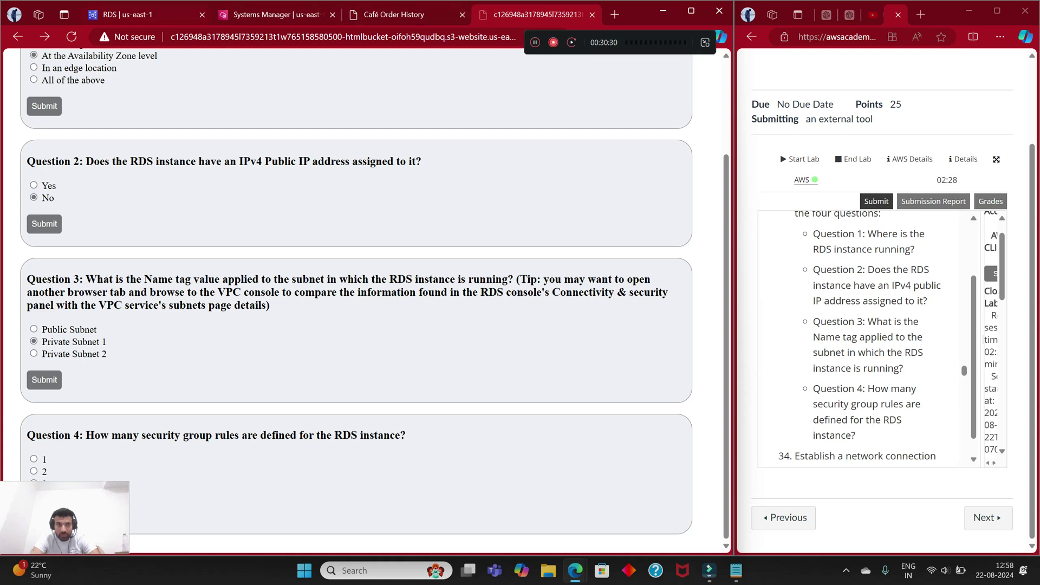
left_click(124, 15)
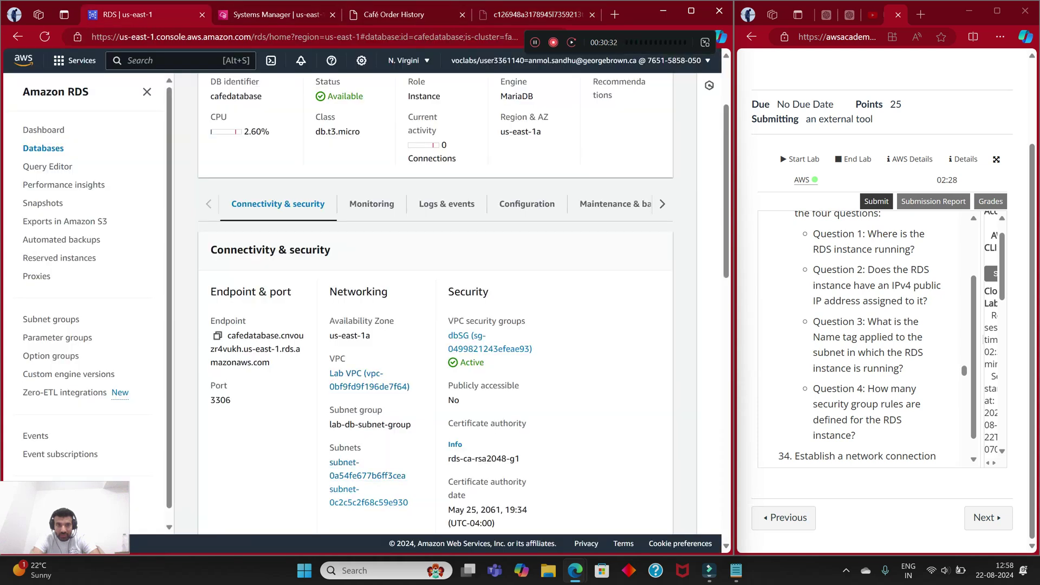
left_click(533, 15)
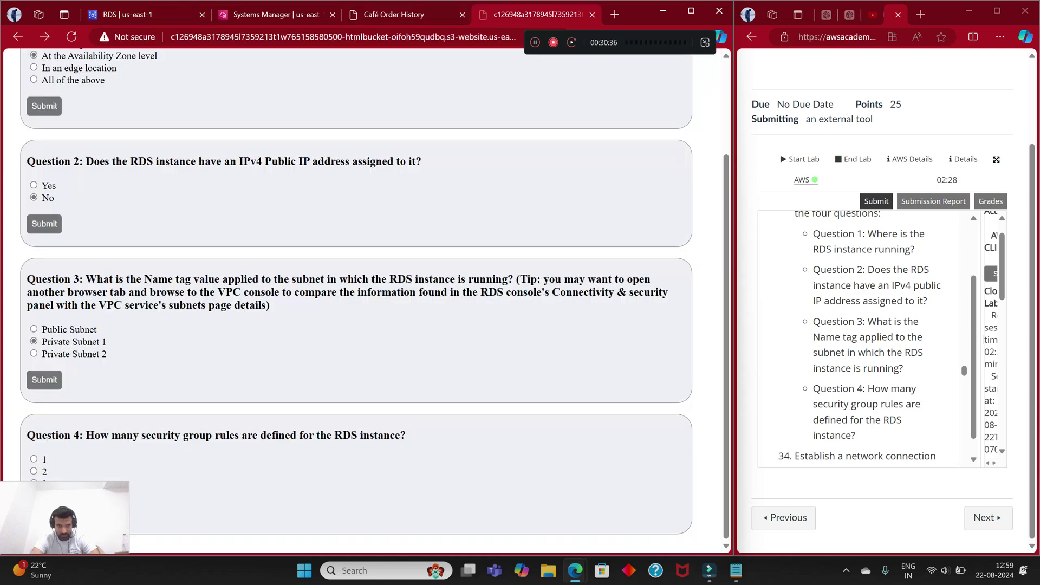
key("ctrl+1")
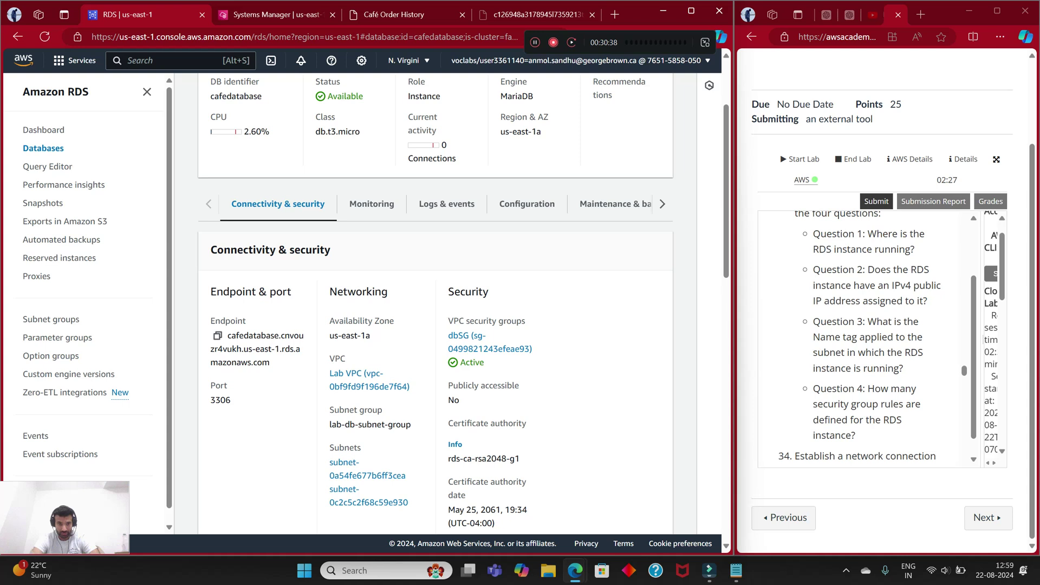
Step: Open both cafedatabase subnets in separate tabs, then return to the quiz
scroll(433, 303, "down", 2)
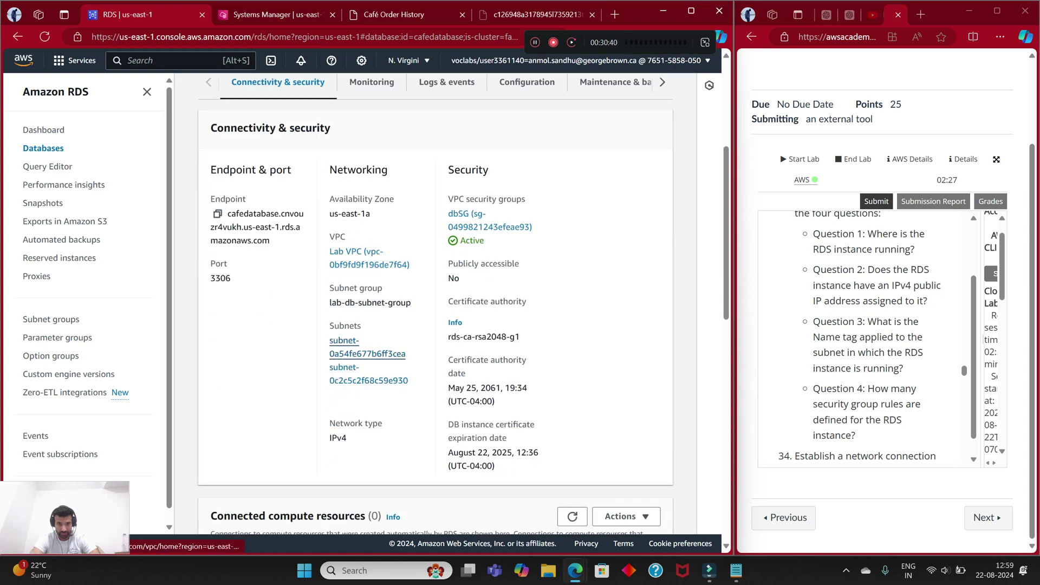
left_click(367, 354, "ctrl")
left_click(368, 380, "ctrl")
scroll(368, 380, "up", 1)
key("ctrl+shift+Tab")
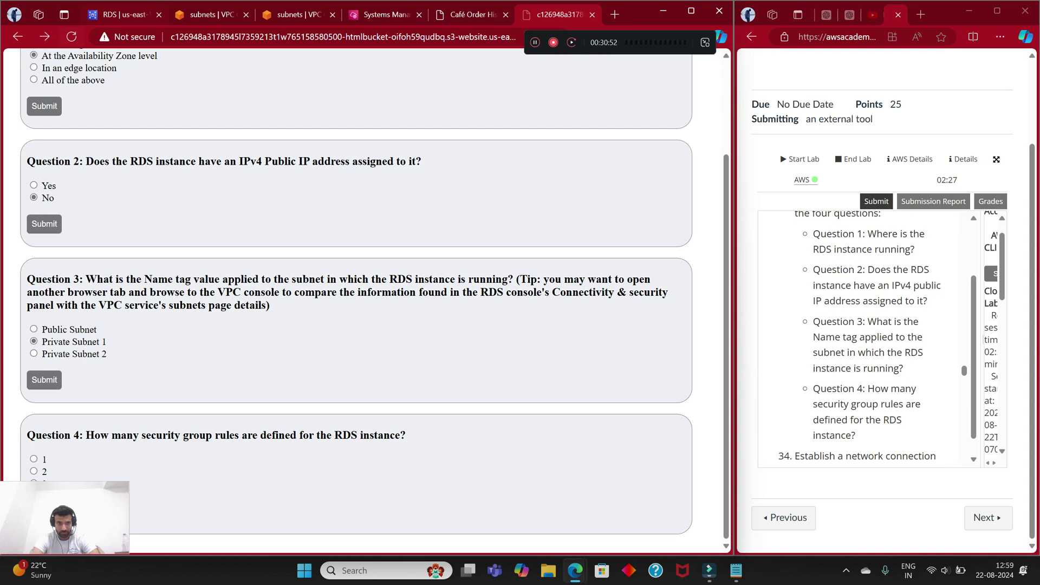
key("ctrl+Tab")
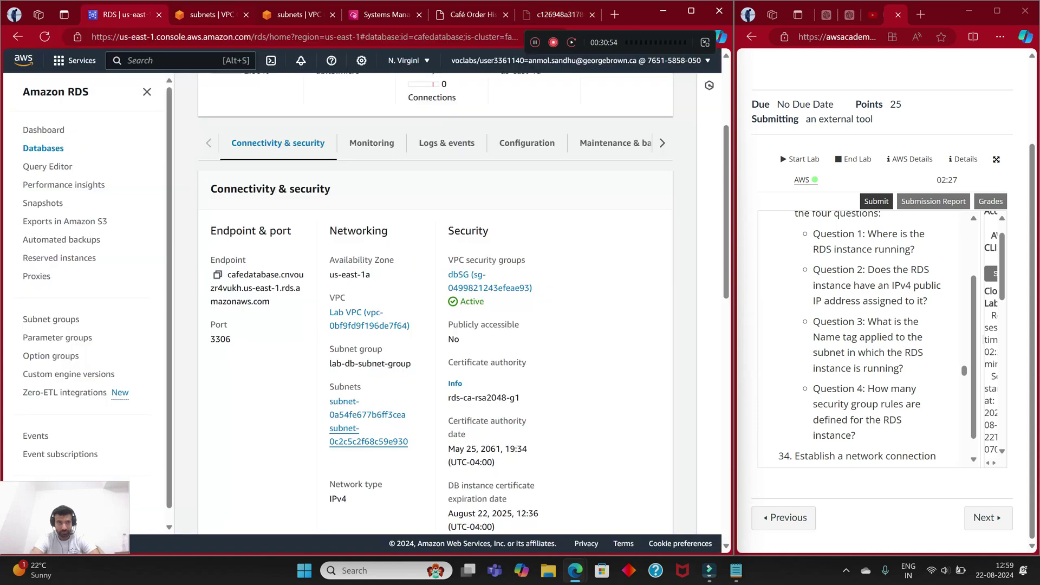
key("ctrl+Tab")
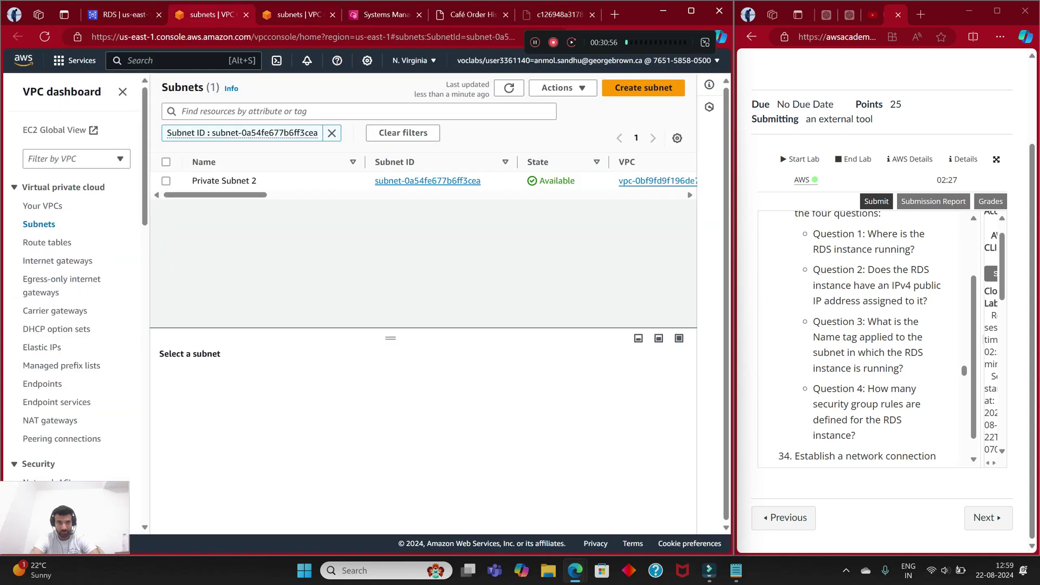
key("ctrl+Tab")
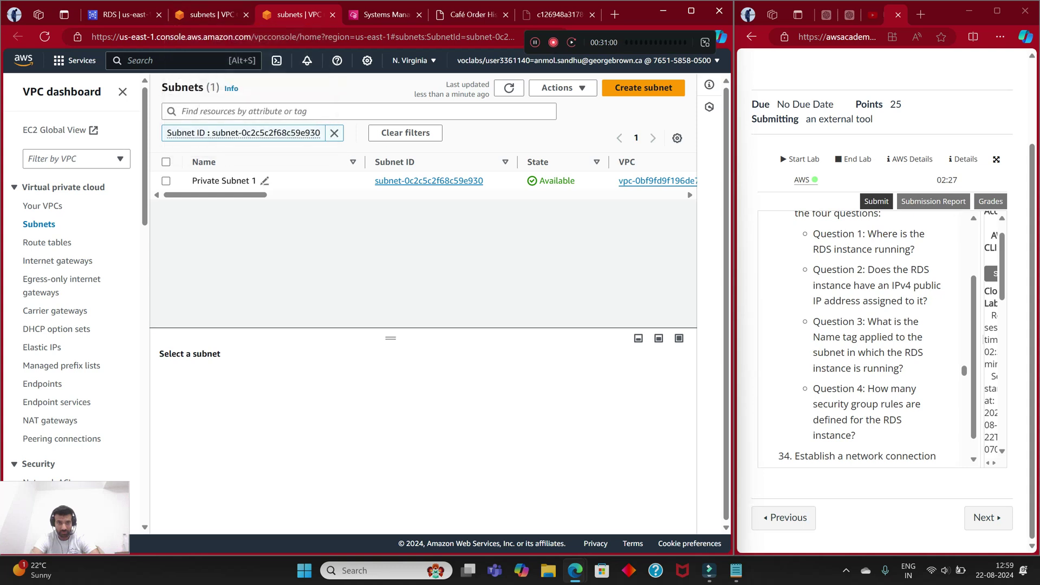
key("ctrl+1")
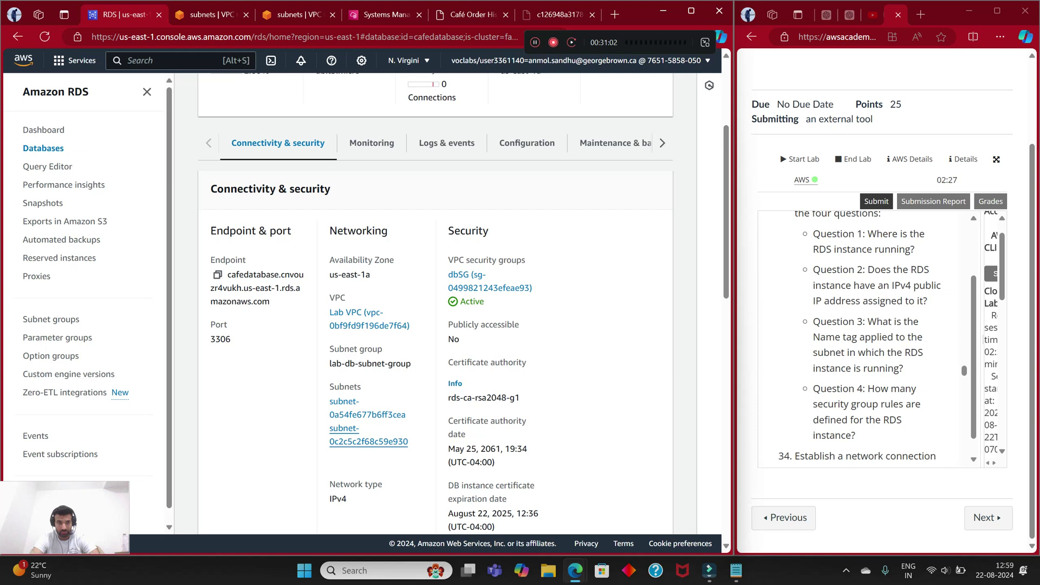
key("ctrl+6")
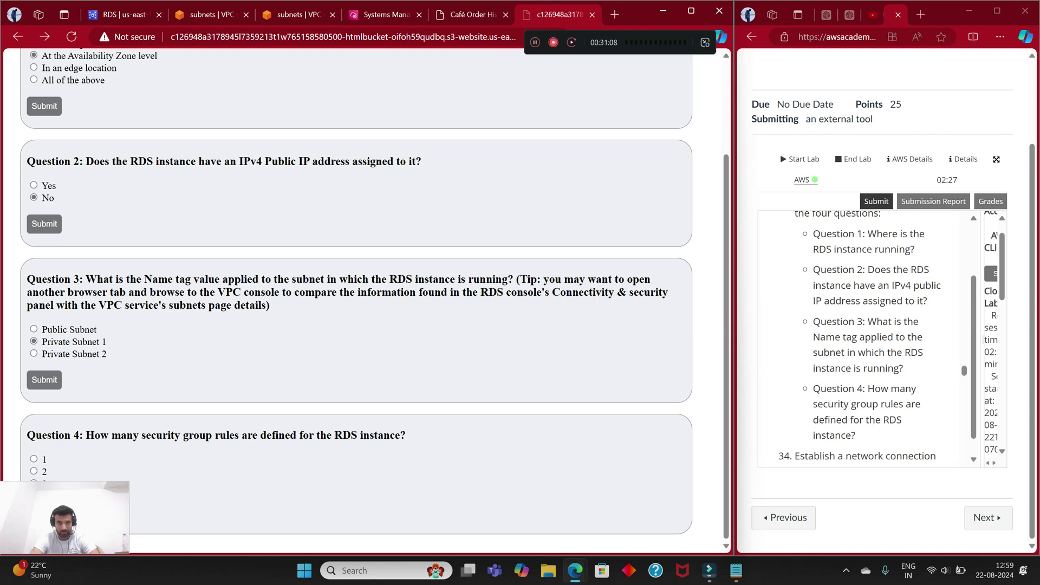
key("ctrl+2")
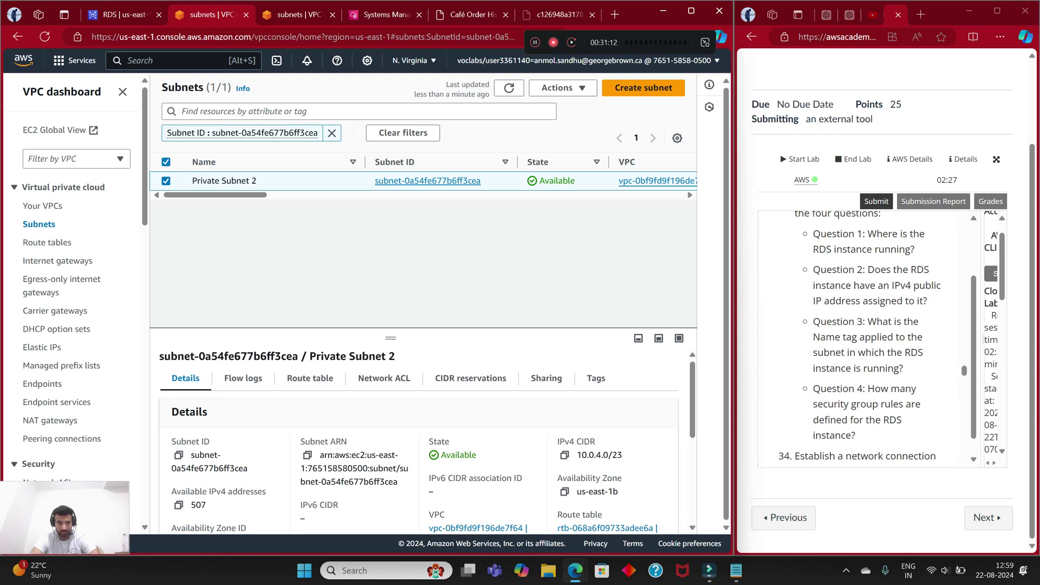
scroll(426, 439, "down", 2)
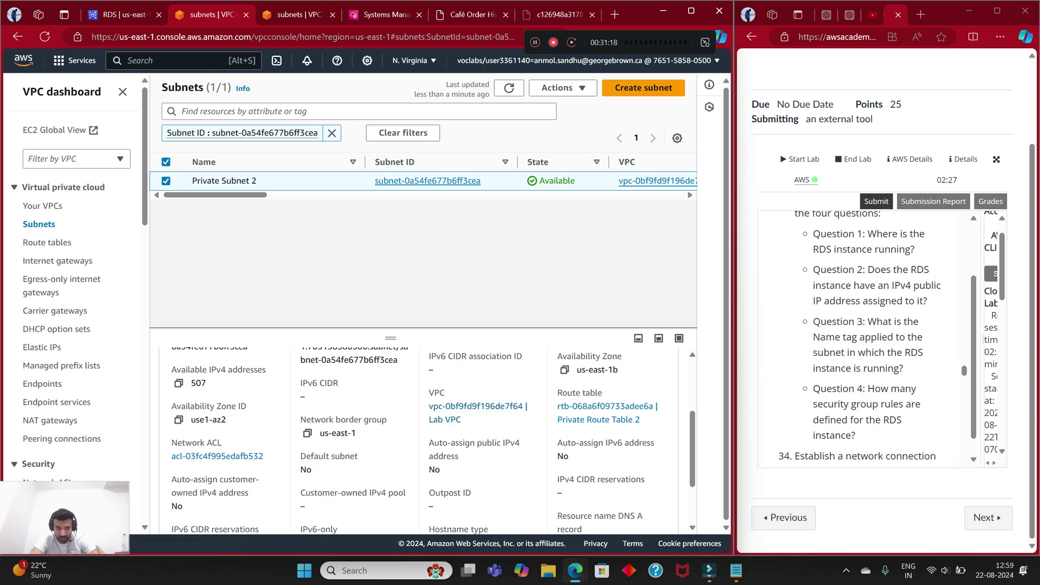
scroll(426, 440, "down", 1)
scroll(426, 439, "up", 3)
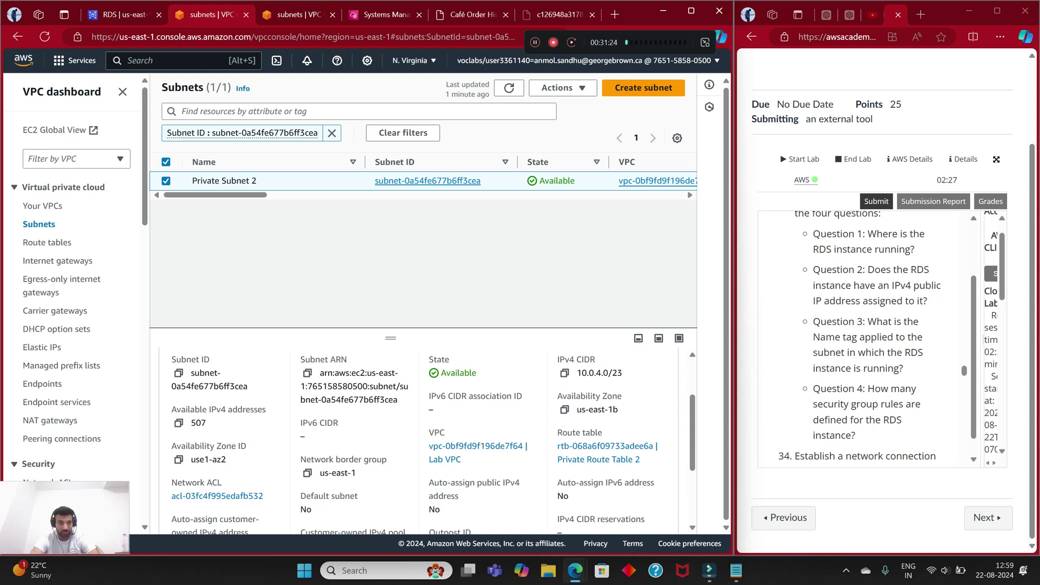
key("ctrl+Tab")
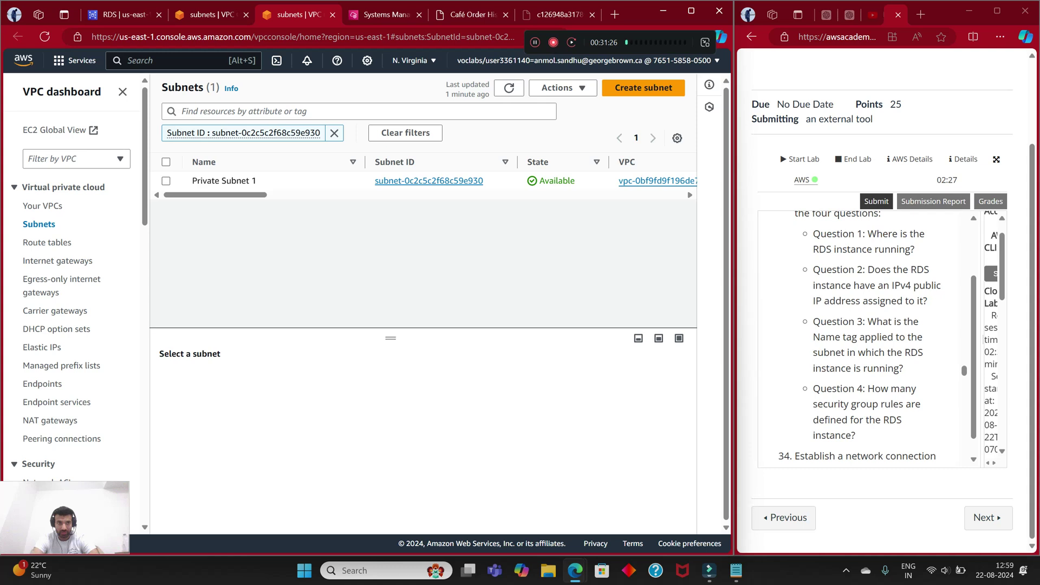
left_click(166, 180)
scroll(426, 441, "down", 2)
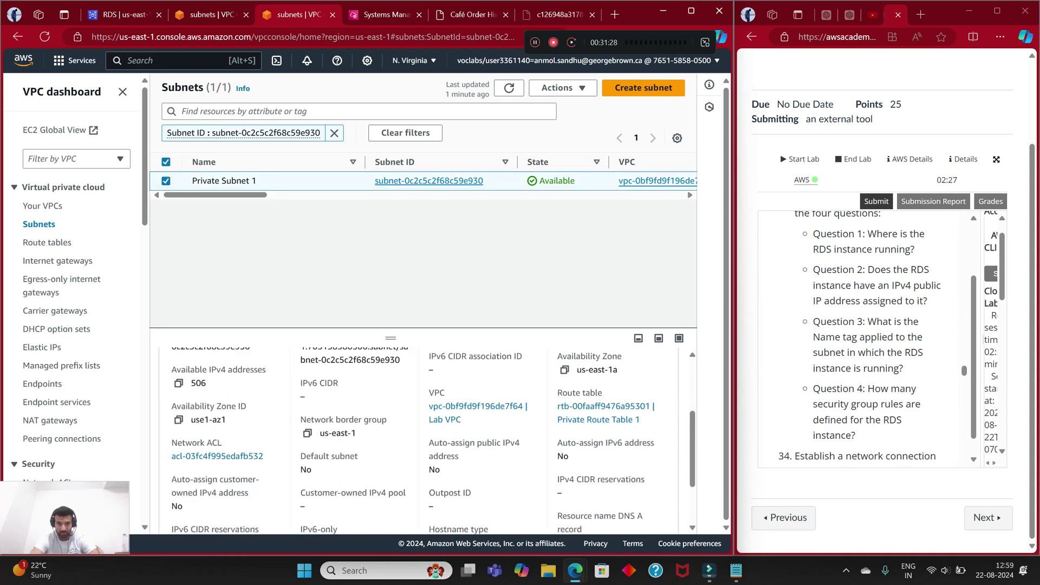
key("ctrl+shift+Tab")
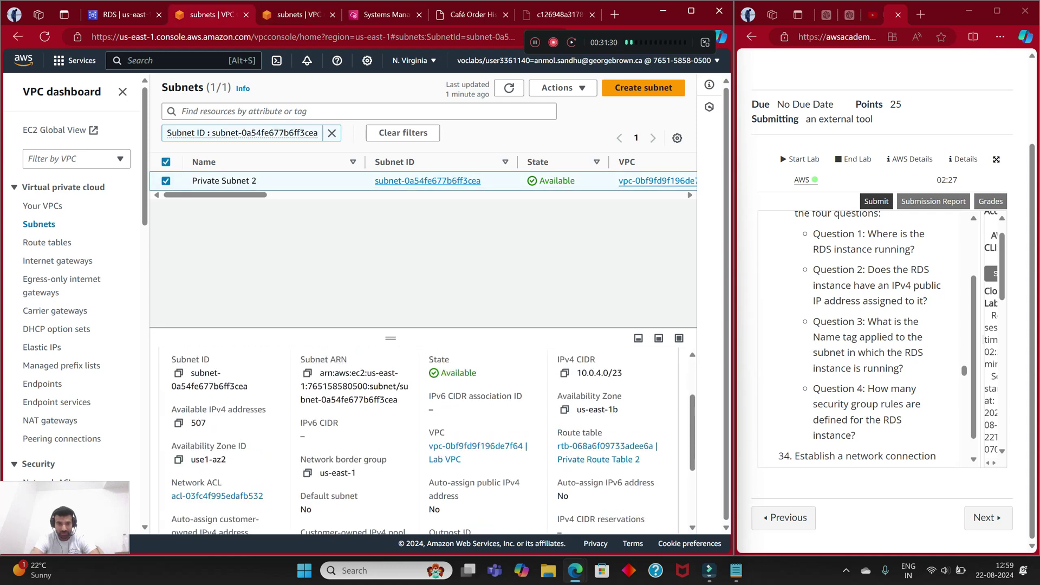
key("ctrl+Tab")
scroll(422, 439, "down", 1)
scroll(423, 439, "up", 3)
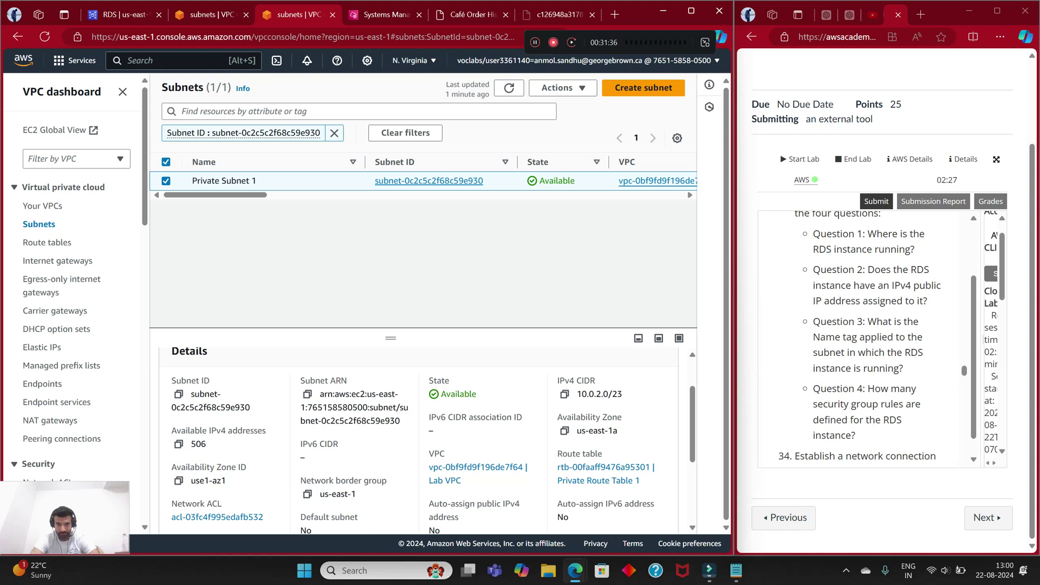
scroll(417, 439, "down", 3)
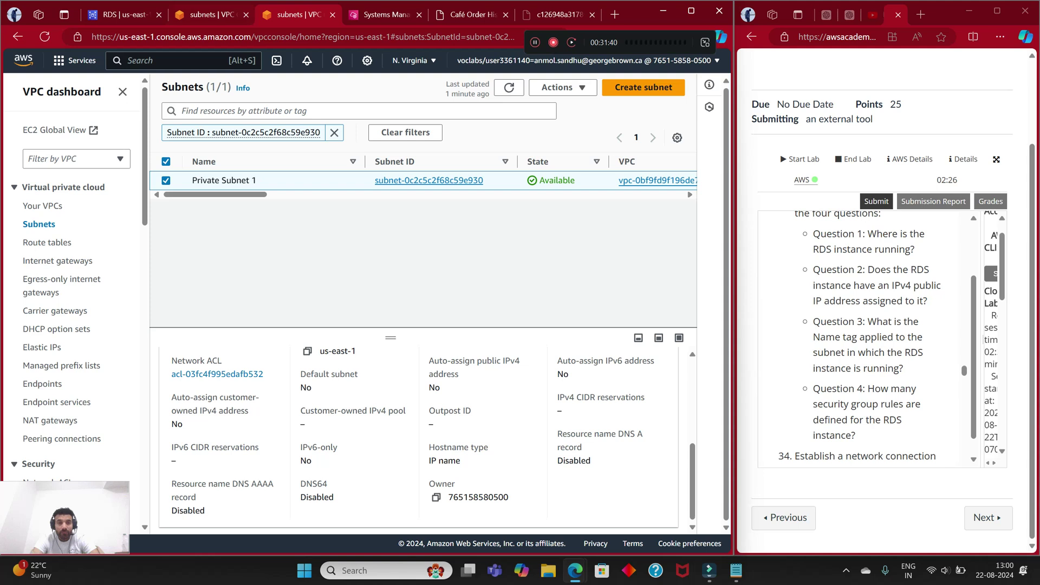
key("ctrl+shift+Tab")
scroll(417, 439, "down", 3)
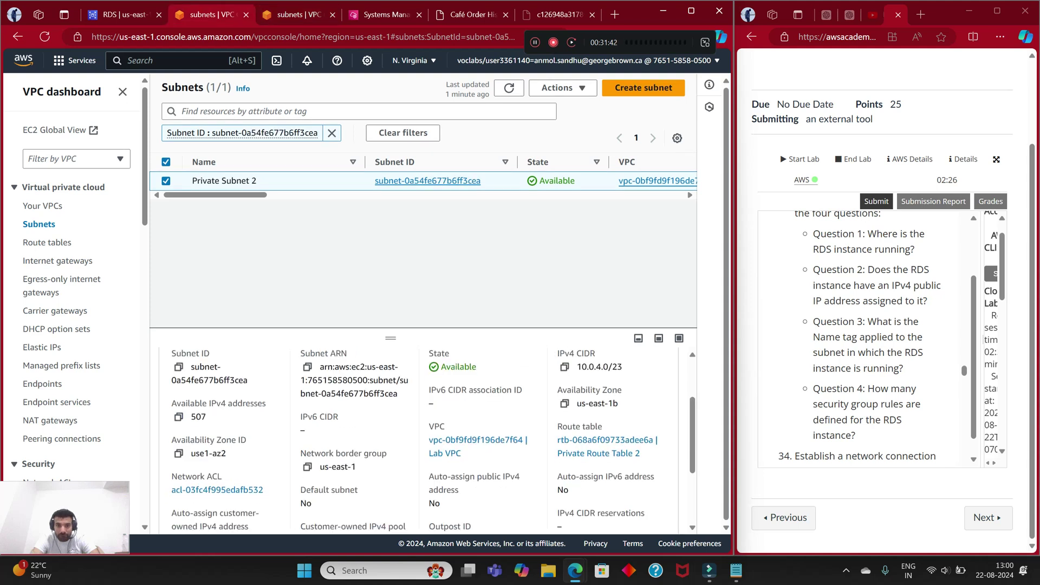
scroll(417, 439, "up", 1)
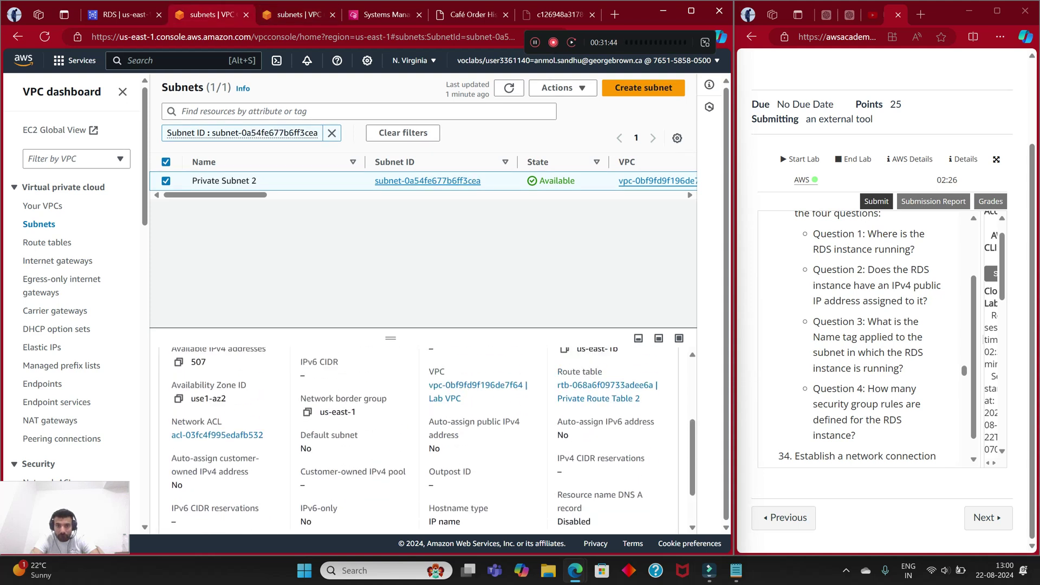
scroll(417, 438, "up", 3)
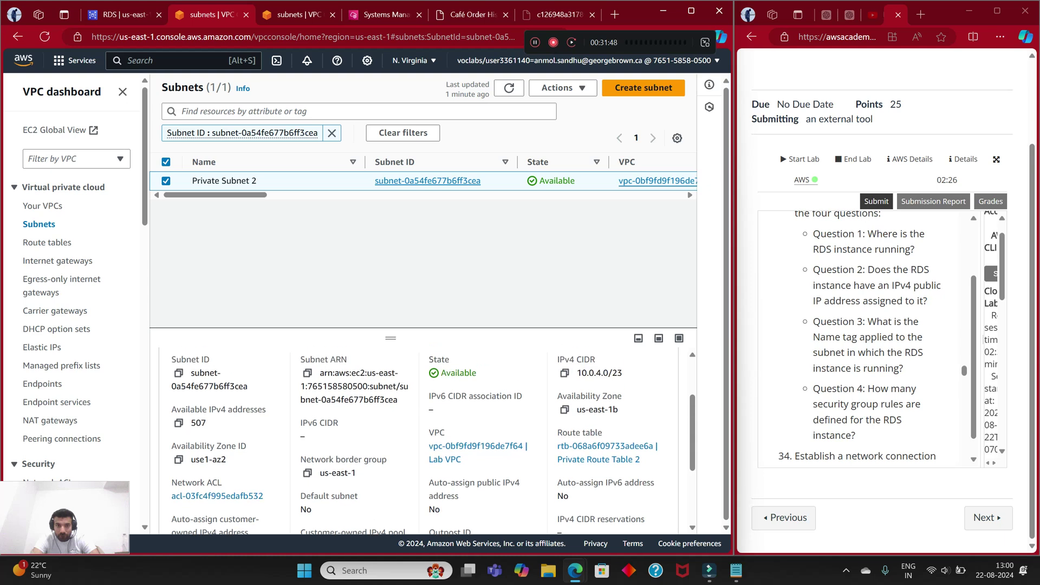
scroll(417, 439, "down", 5)
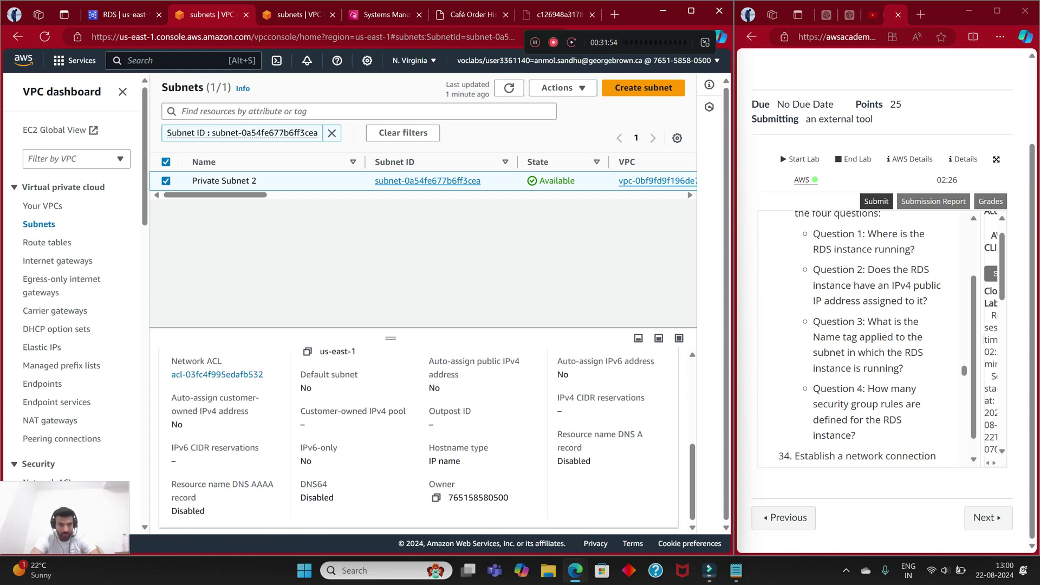
left_click(524, 14)
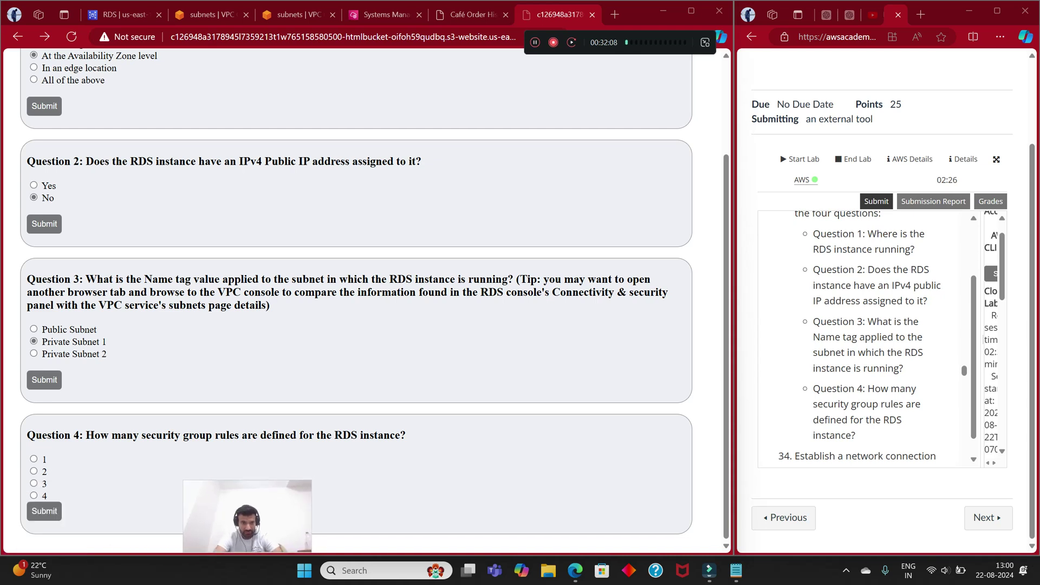
Step: Open the cafedatabase dbSG security group in its own tab
left_click(124, 14)
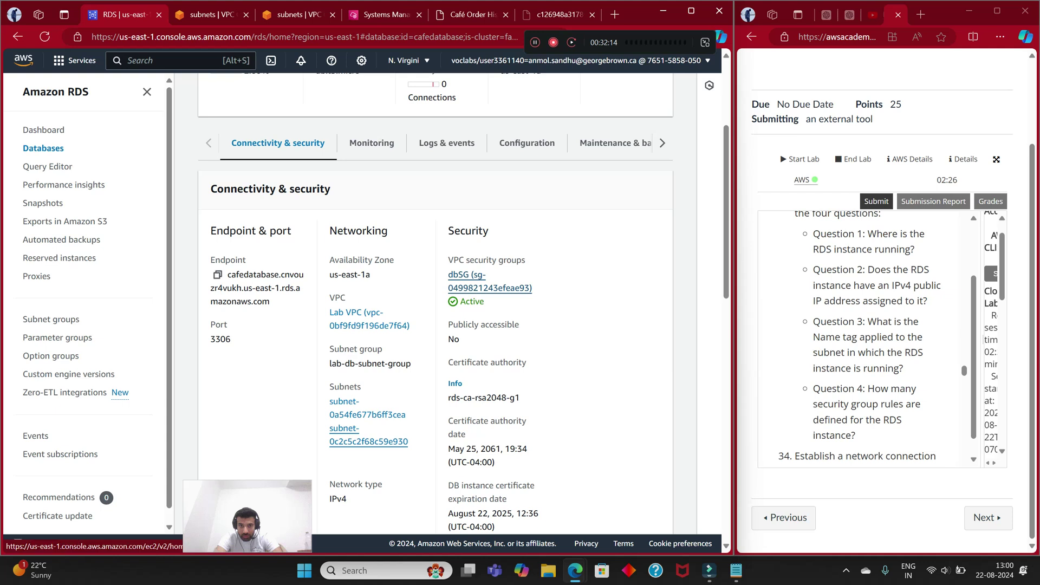
scroll(488, 282, "down", 3)
scroll(487, 282, "up", 2)
left_click(483, 227)
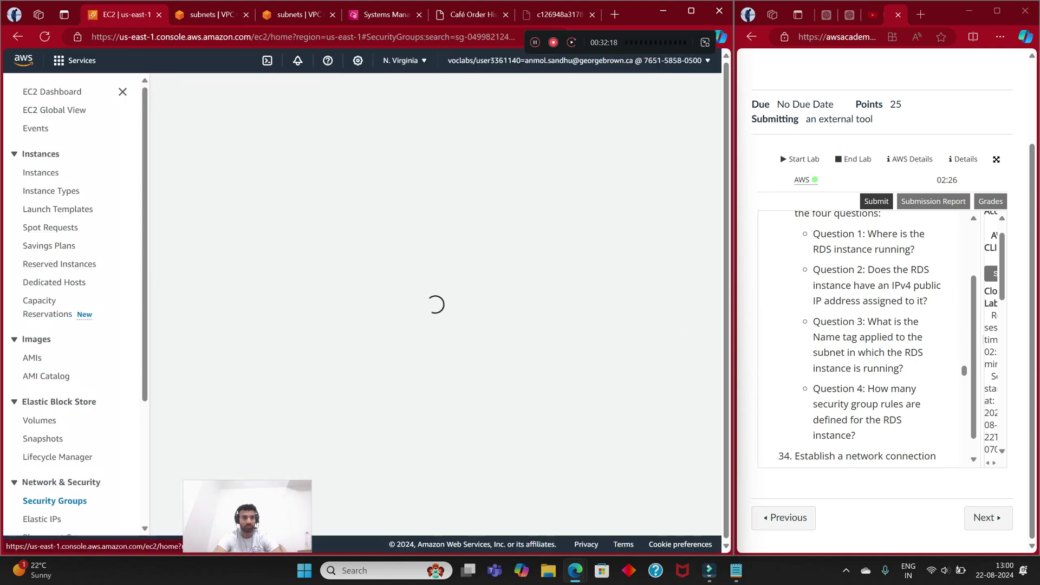
key("alt+Left")
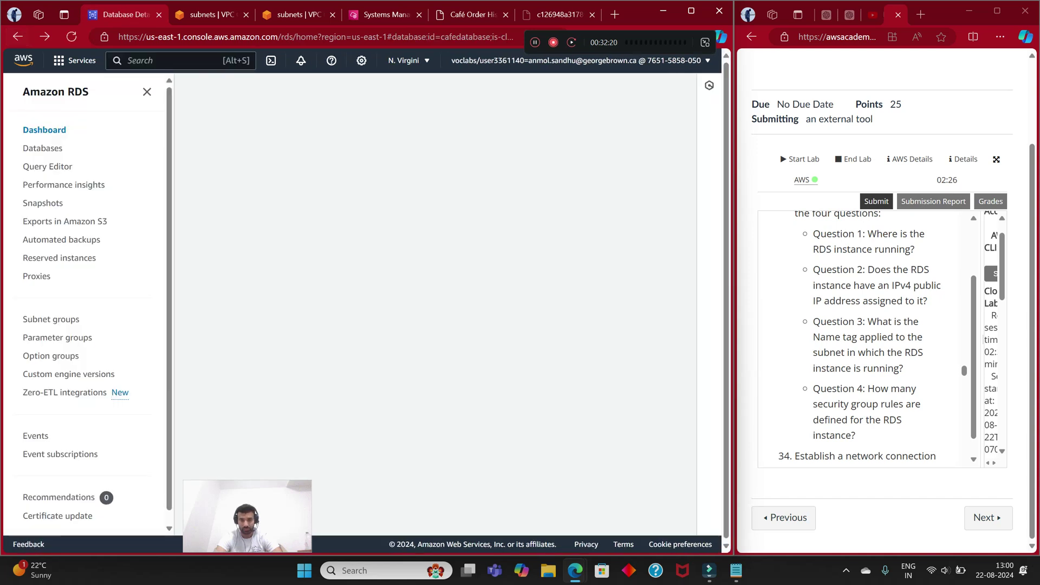
scroll(433, 303, "down", 3)
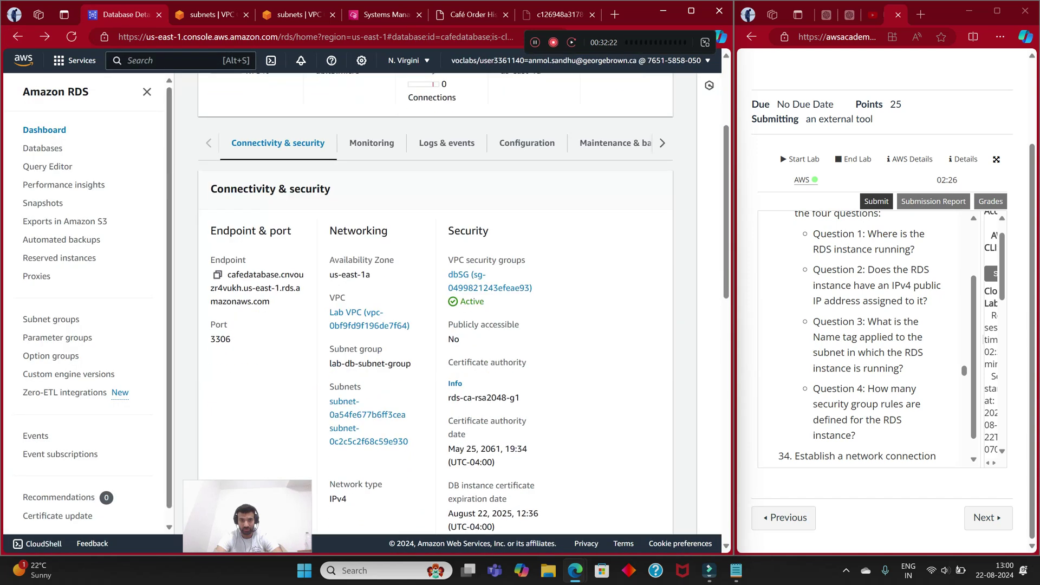
left_click(471, 281)
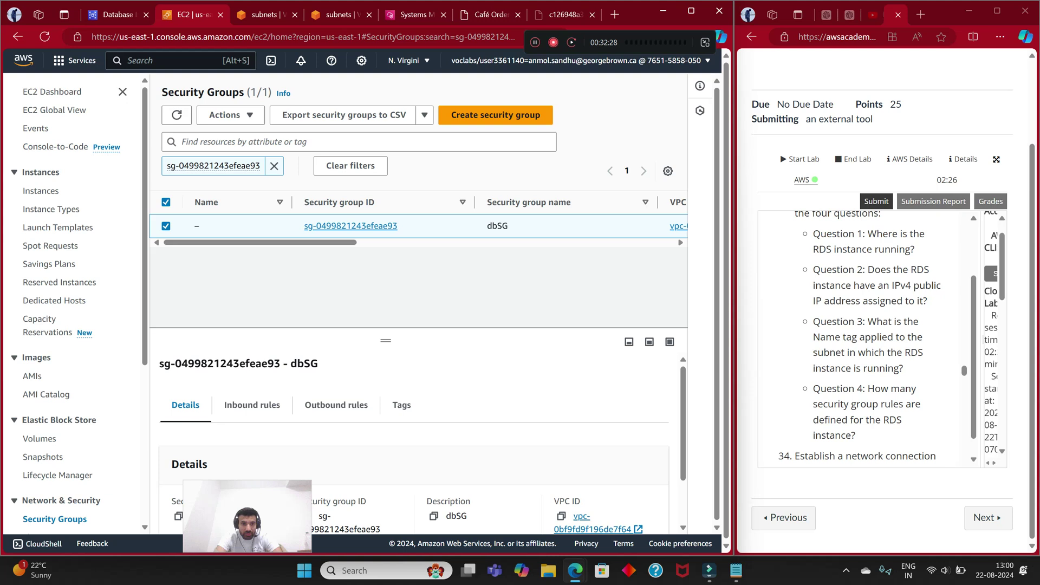
Step: Read dbSG's rule counts, 0 inbound and 1 outbound, then return to the quiz
scroll(414, 433, "down", 1)
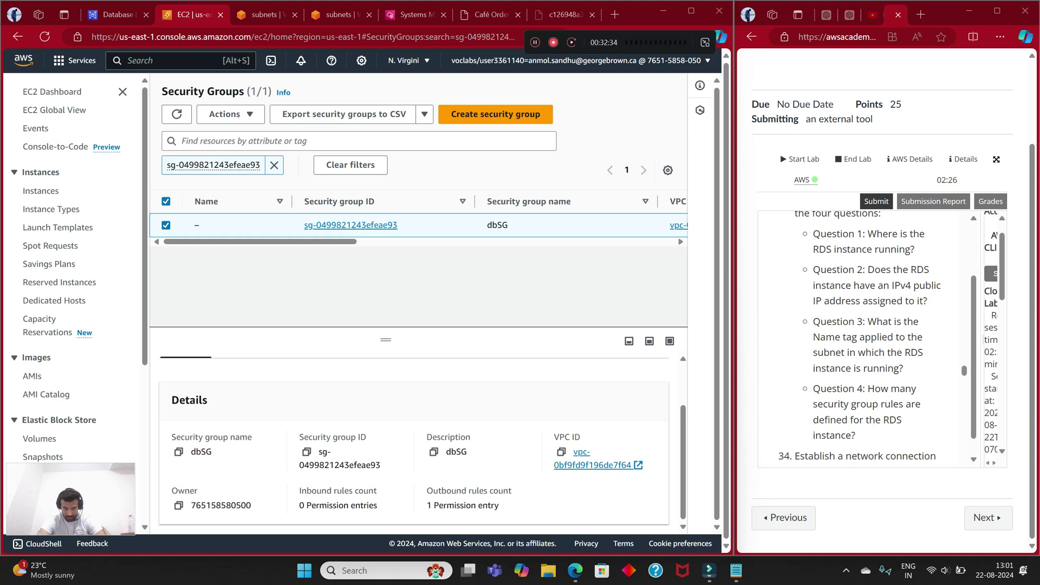
left_click_drag(312, 491, 331, 491)
triple_click(325, 491)
triple_click(447, 491)
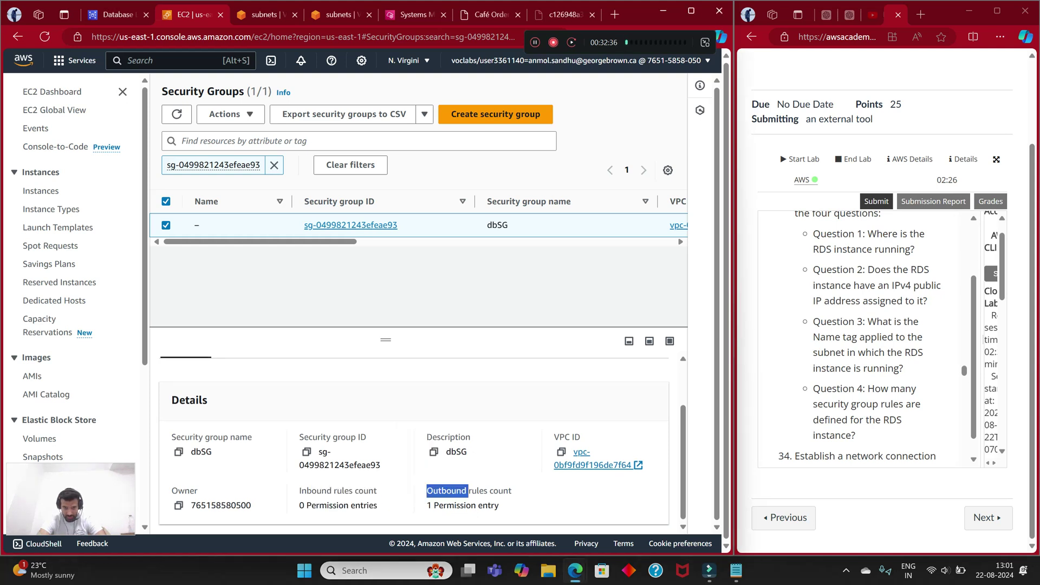
left_click_drag(594, 465, 598, 464)
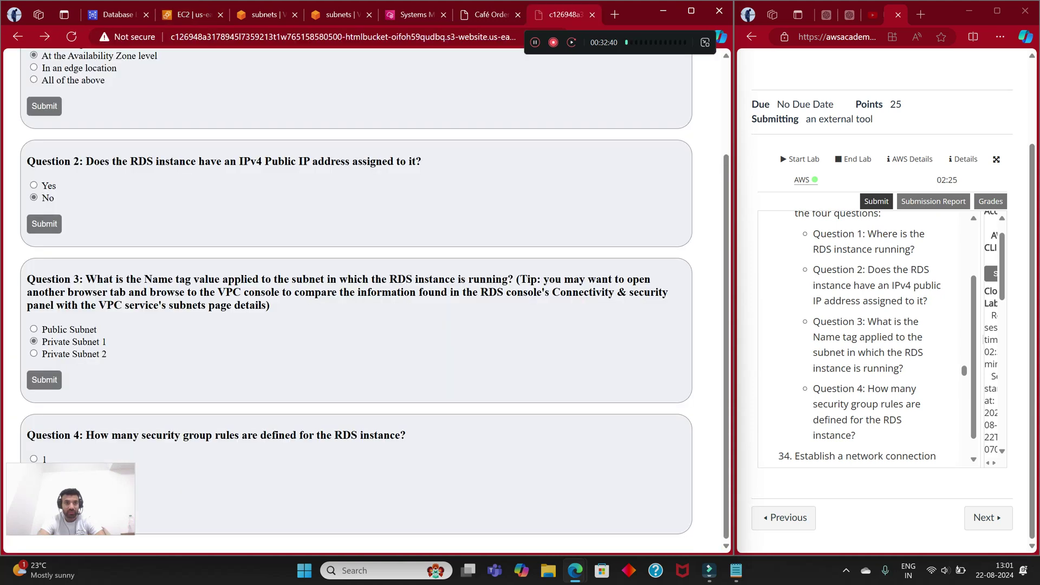
key("ctrl+9")
Step: Submit 1 as Question 4's answer, then view Private Subnet 2's tags
left_click(33, 459)
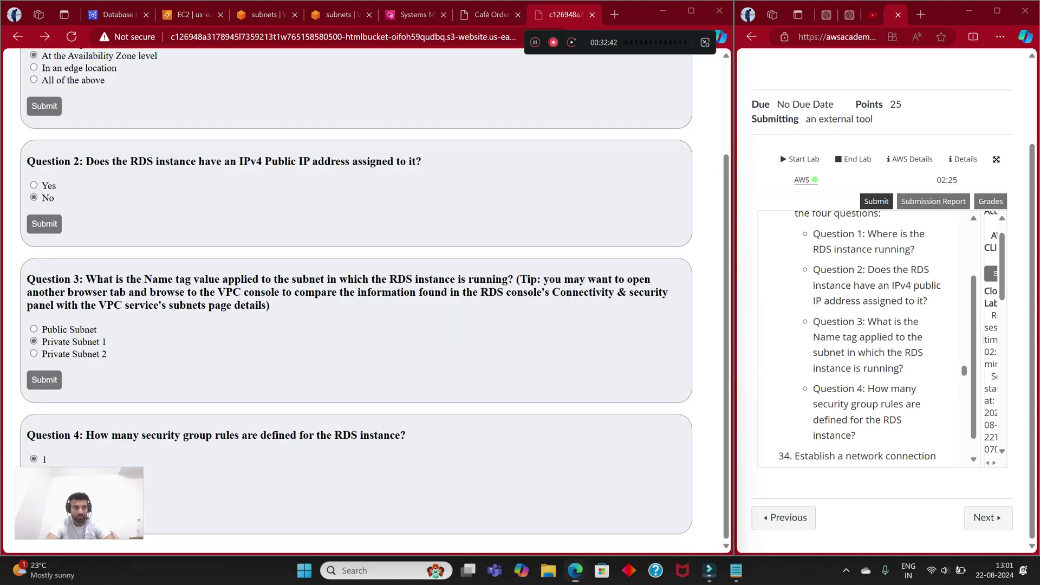
key("alt+Left")
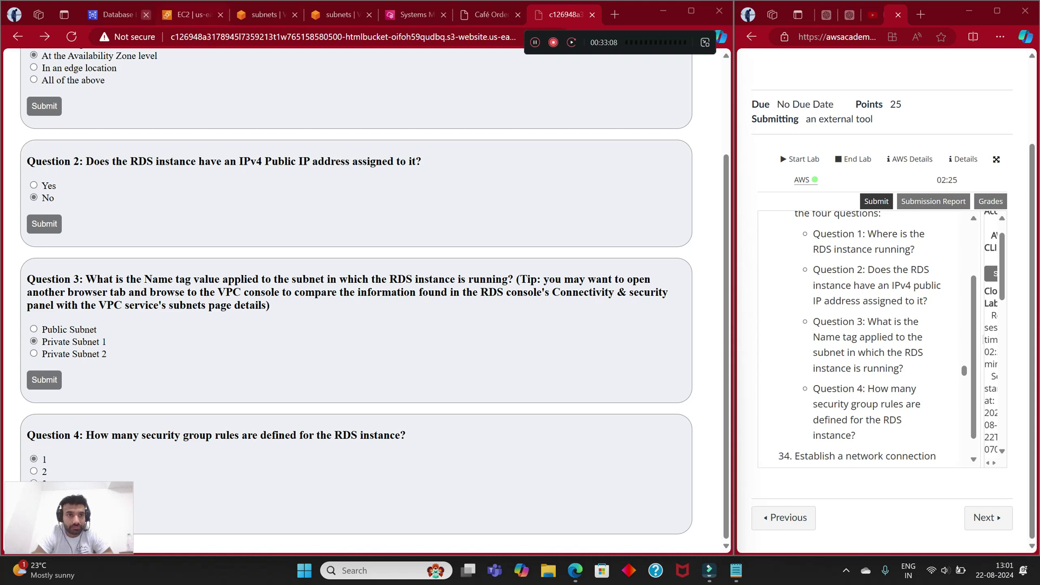
left_click(113, 15)
left_click(220, 15)
left_click(192, 15)
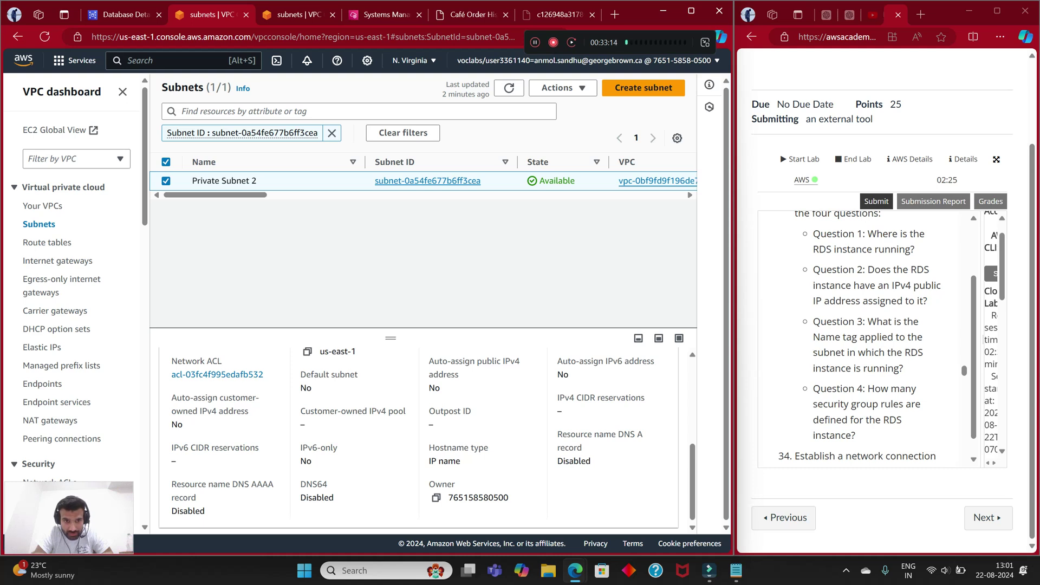
scroll(427, 440, "up", 5)
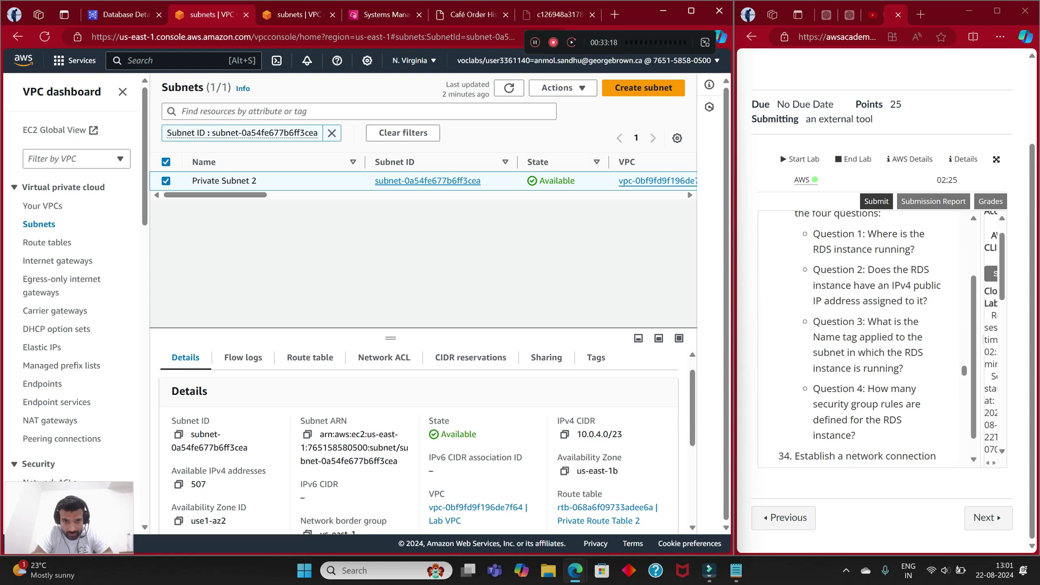
left_click(595, 357)
scroll(596, 379, "down", 3)
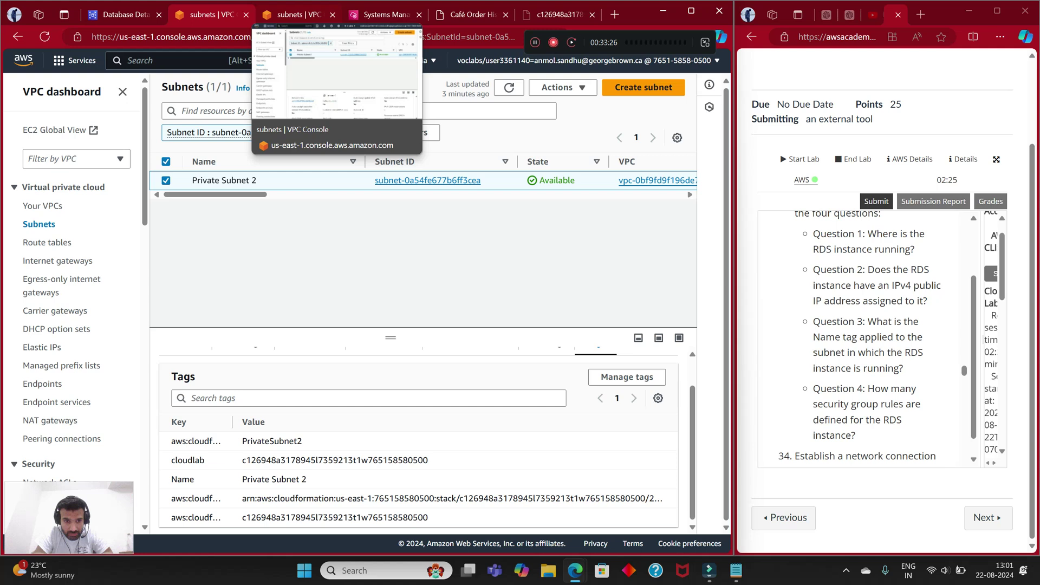
Step: Confirm Private Subnet 1's Name tag value, then go back to the quiz
left_click(295, 15)
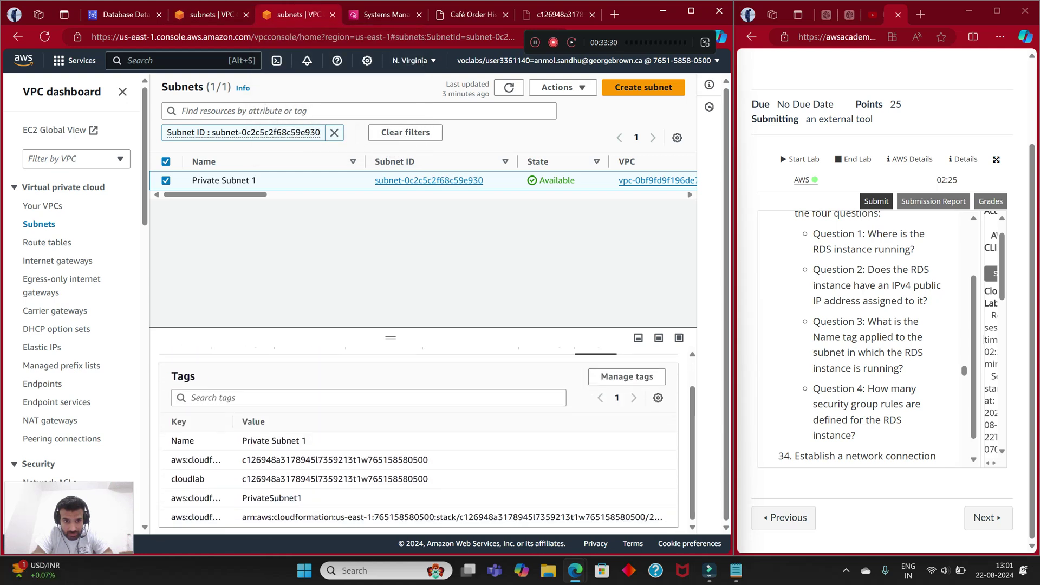
left_click_drag(242, 441, 307, 441)
left_click_drag(302, 498, 243, 498)
key("ctrl+c")
left_click(357, 497)
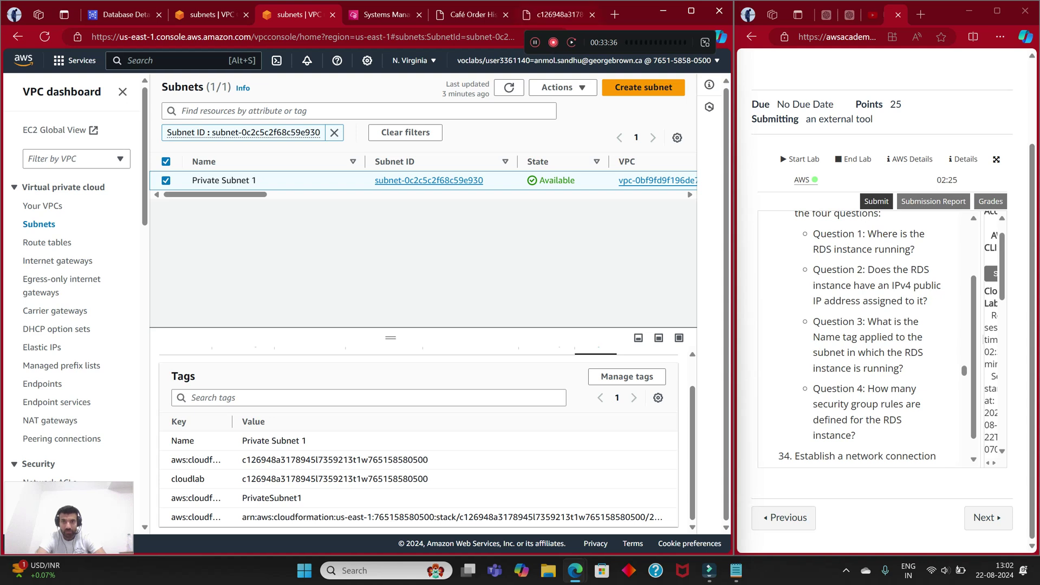
left_click(559, 14)
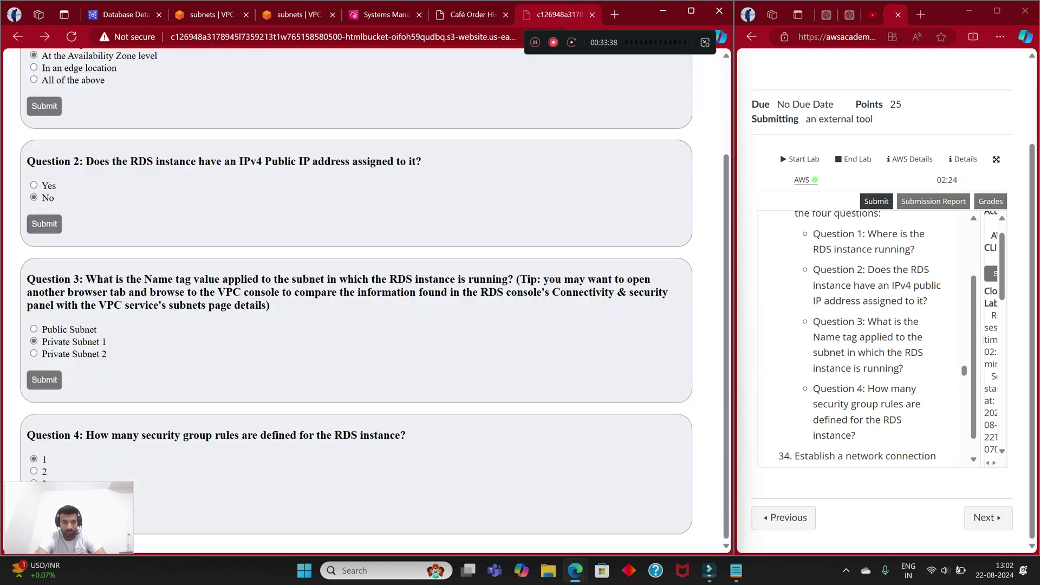
Step: Submit Private Subnet 1 as the answer to question 3
key("ctrl+1")
scroll(866, 336, "up", 3)
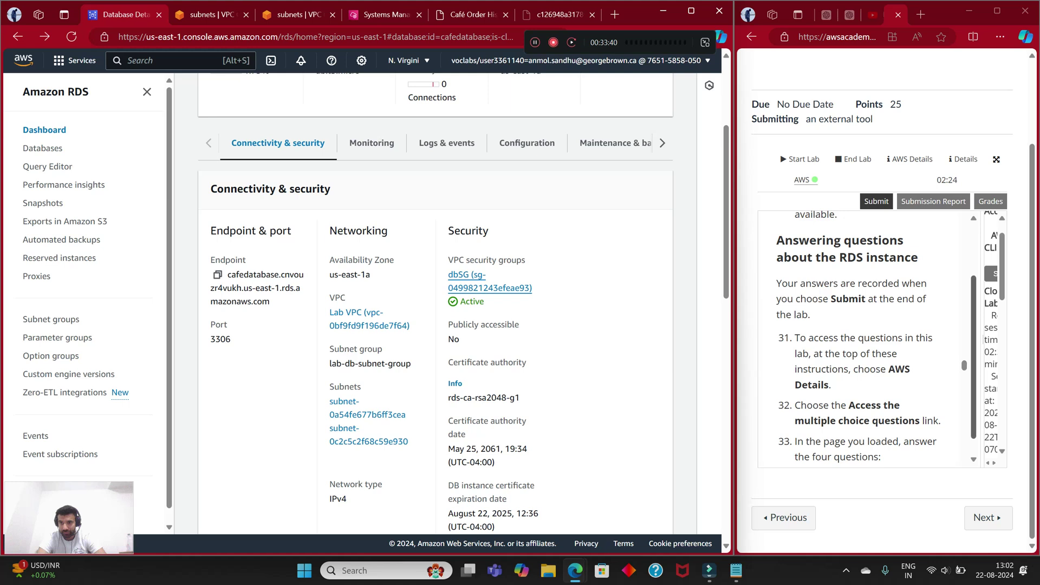
scroll(866, 335, "up", 15)
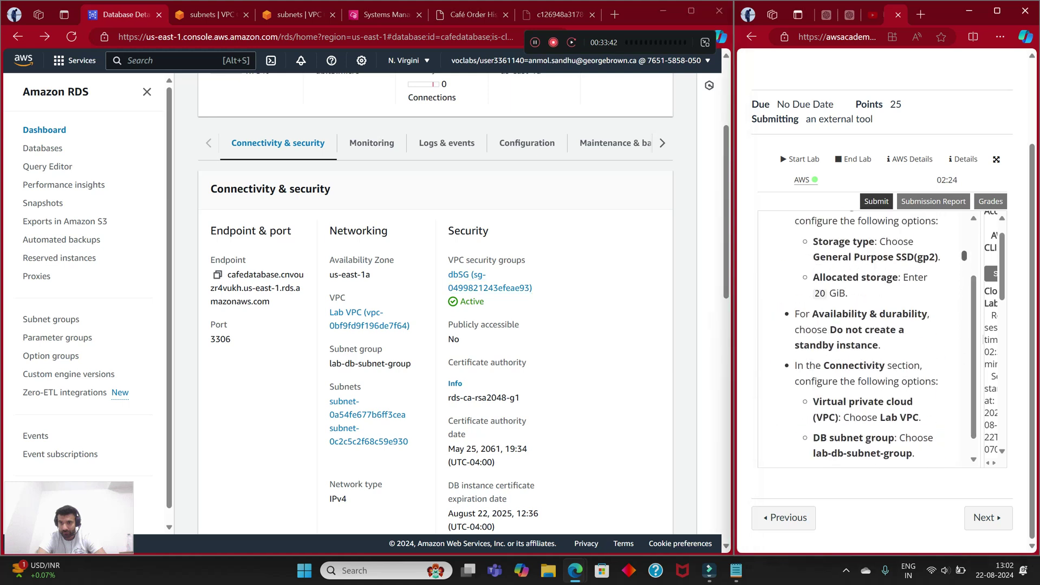
scroll(867, 335, "up", 15)
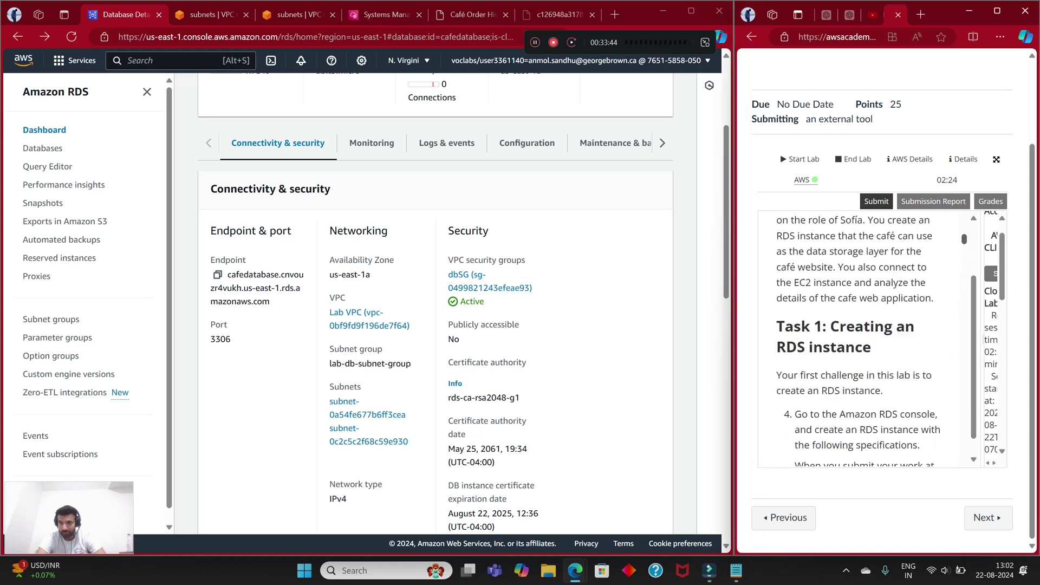
scroll(867, 336, "up", 10)
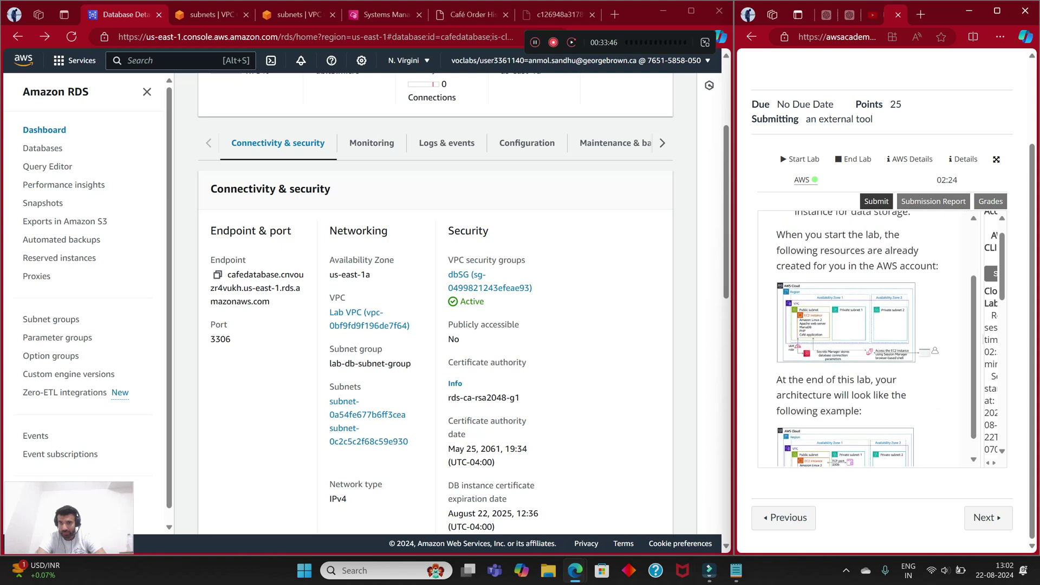
scroll(866, 336, "down", 6)
scroll(866, 336, "up", 4)
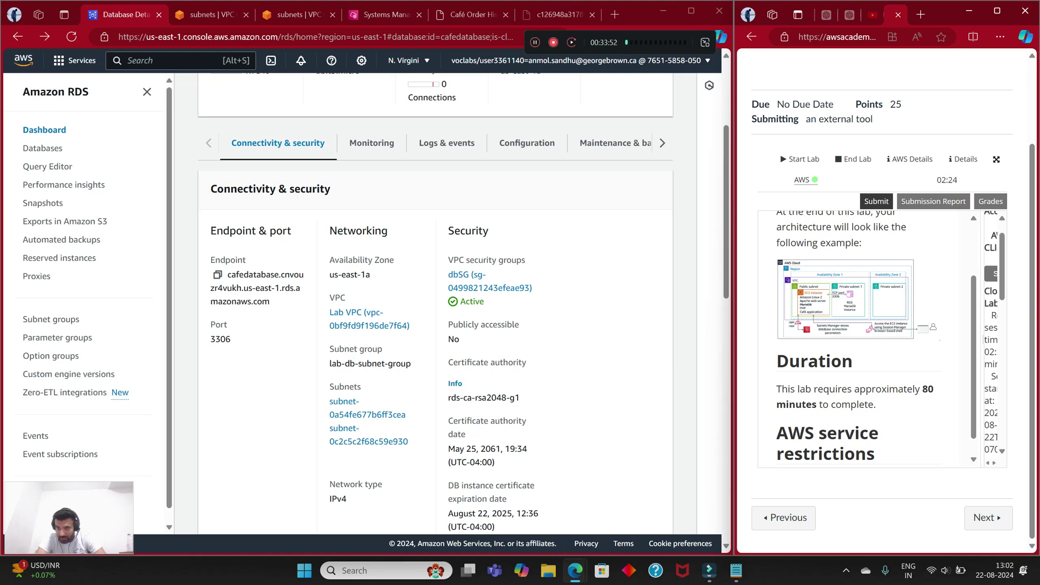
left_click(559, 14)
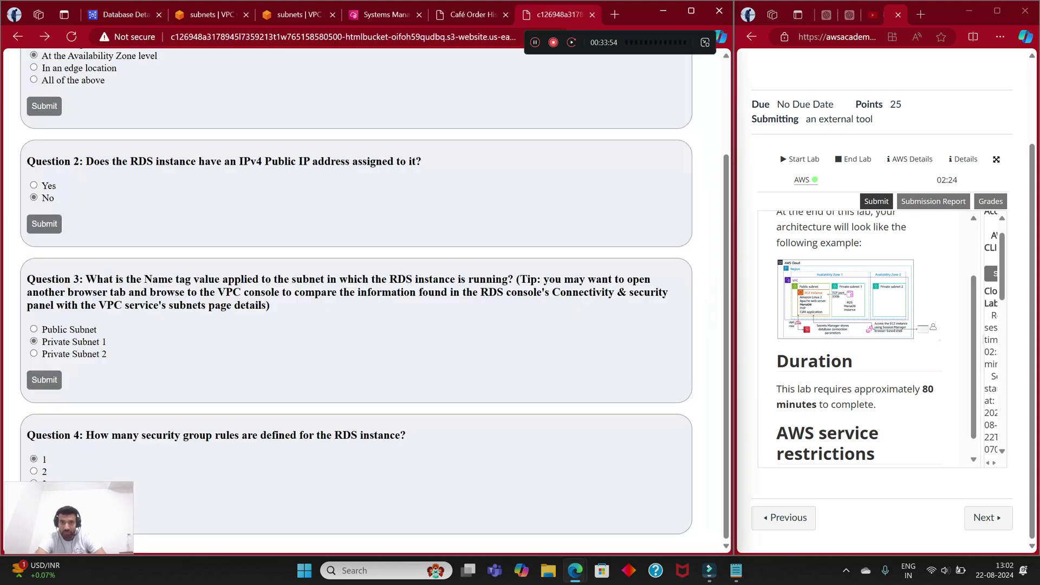
key("Return")
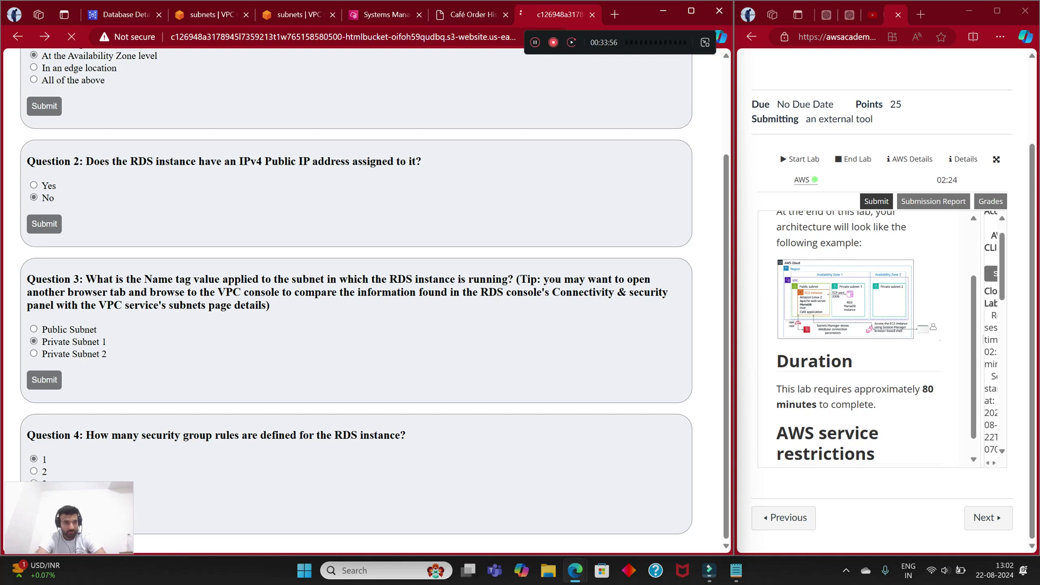
left_click(18, 36)
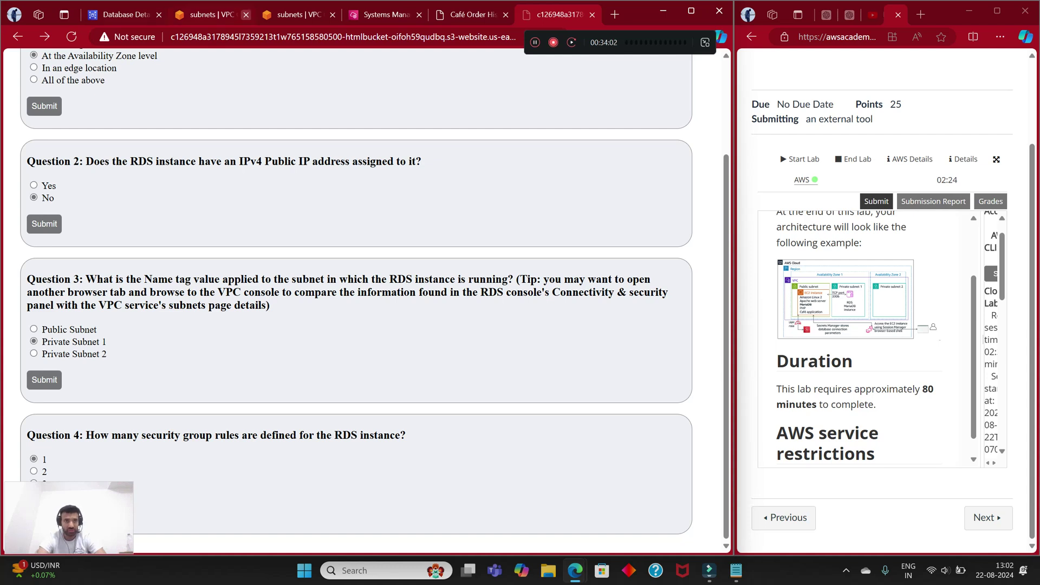
Step: Close both VPC subnets tabs, leaving the cafedatabase details page in view
left_click(246, 15)
left_click(246, 14)
left_click(124, 15)
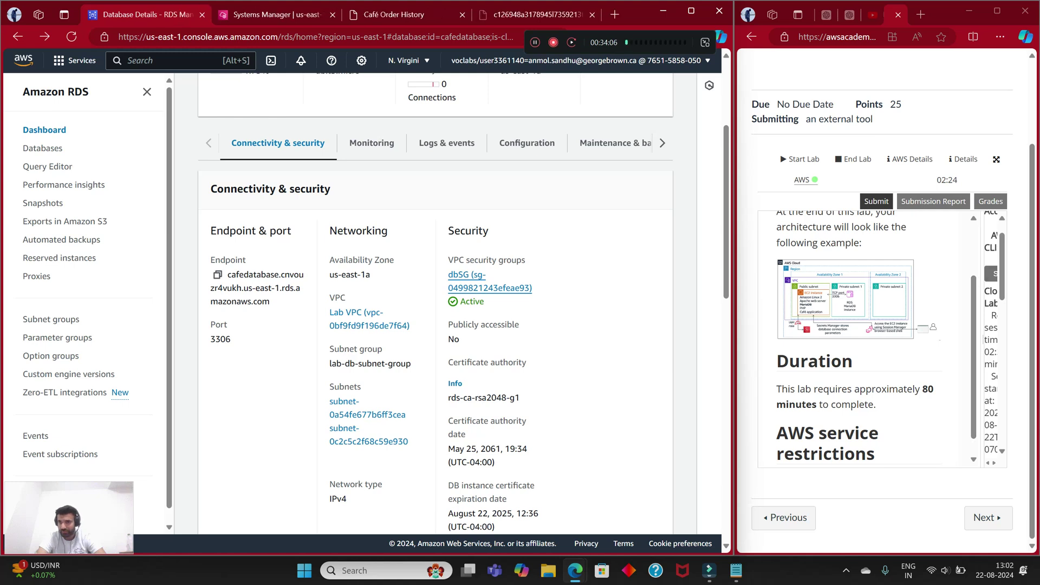
Step: Expand Tip 1 to show the syntax 'mysql -u admin -p --host <rds-endpoint>'
scroll(994, 335, "down", 3)
scroll(861, 336, "down", 10)
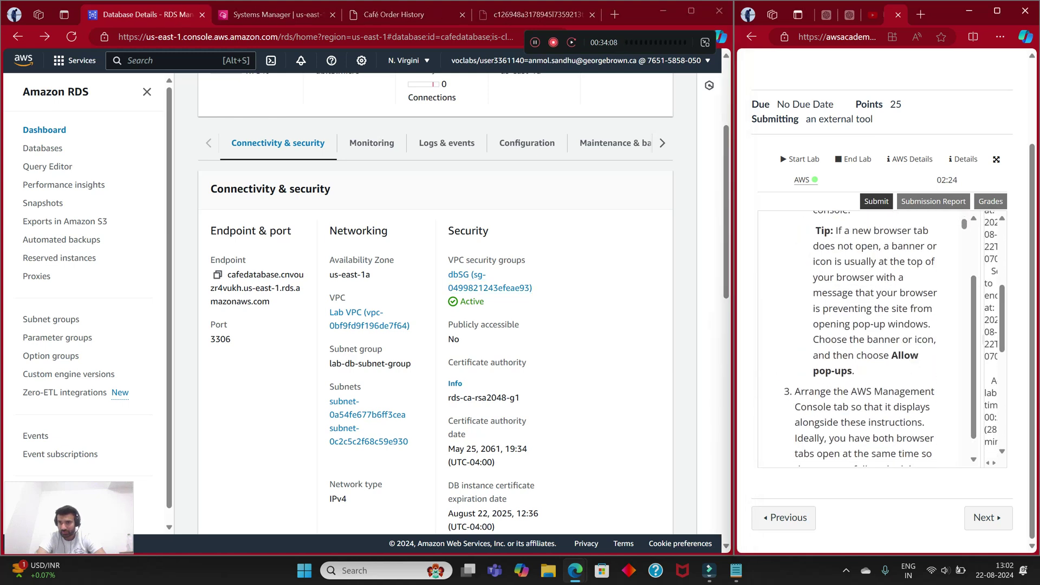
left_click_drag(963, 224, 964, 375)
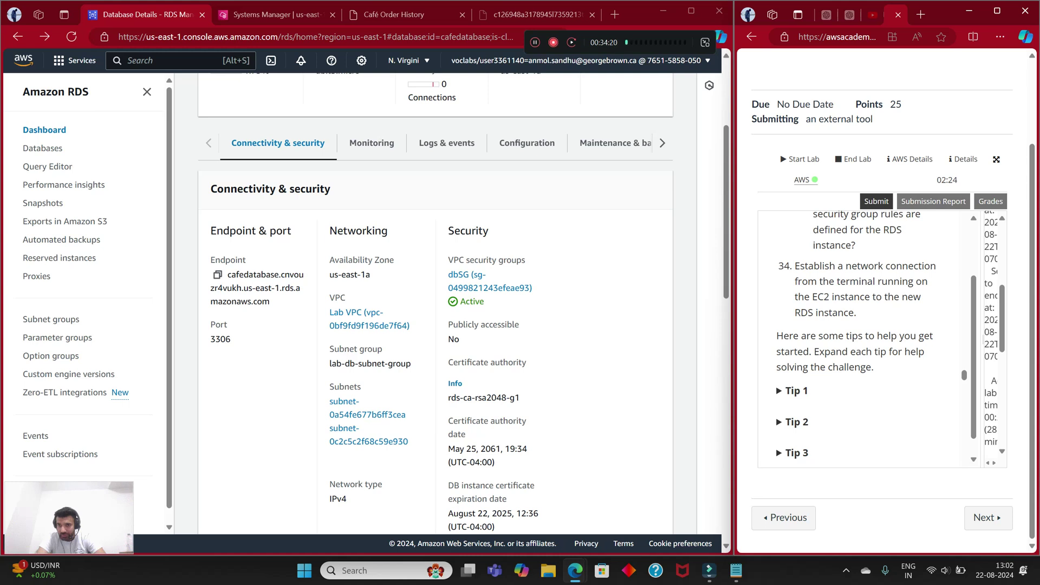
scroll(866, 347, "down", 3)
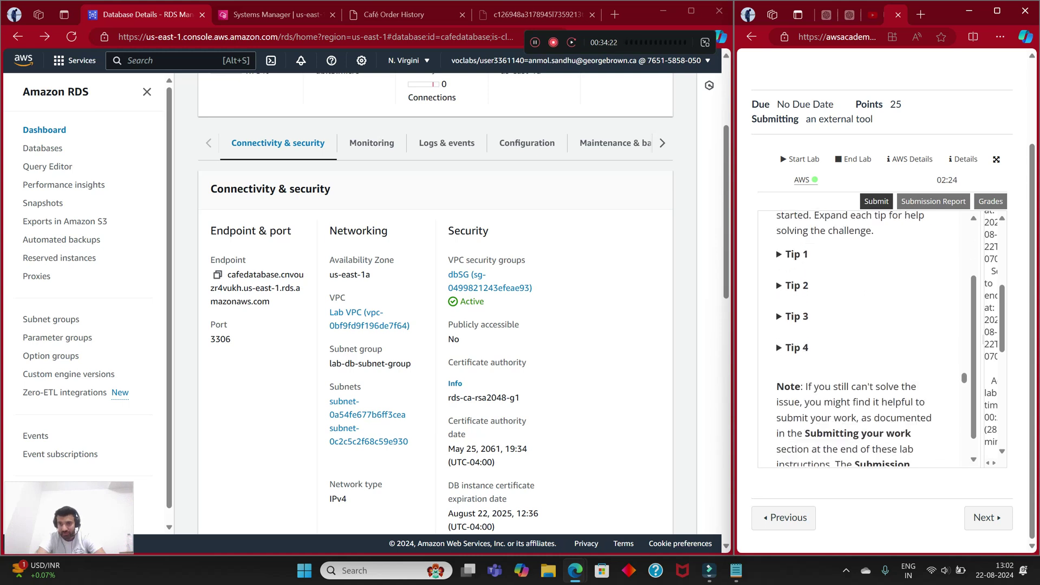
scroll(866, 336, "up", 1)
left_click(795, 268)
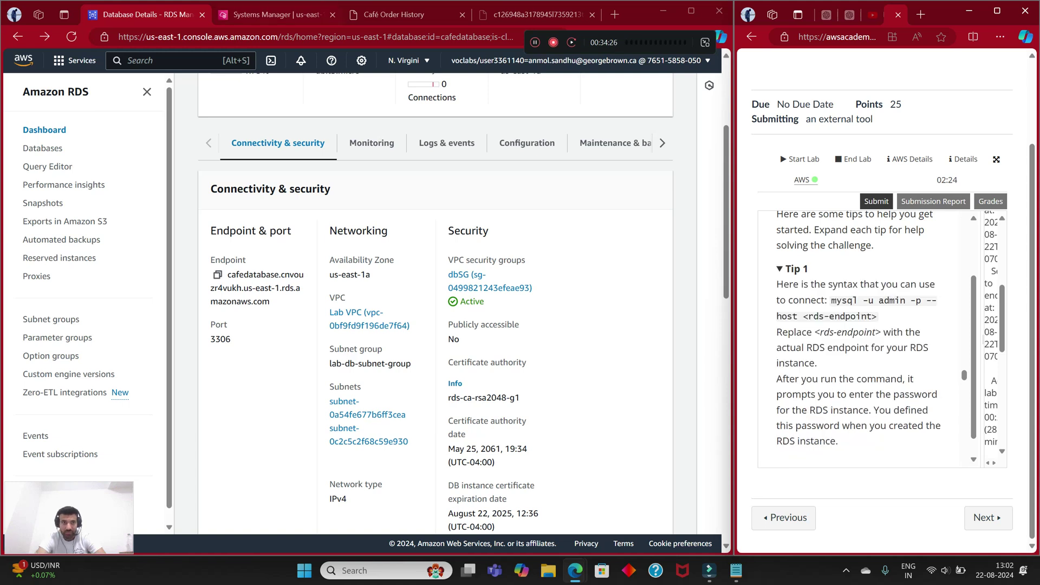
Step: Clear the cafeserver Session Manager terminal with the clear command
key("ctrl+Tab")
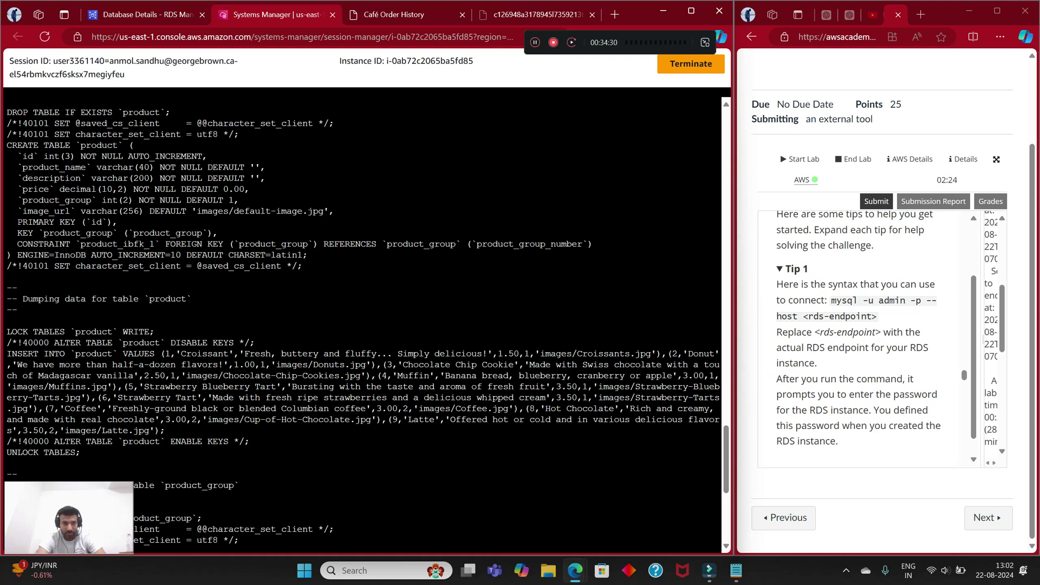
scroll(363, 320, "down", 10)
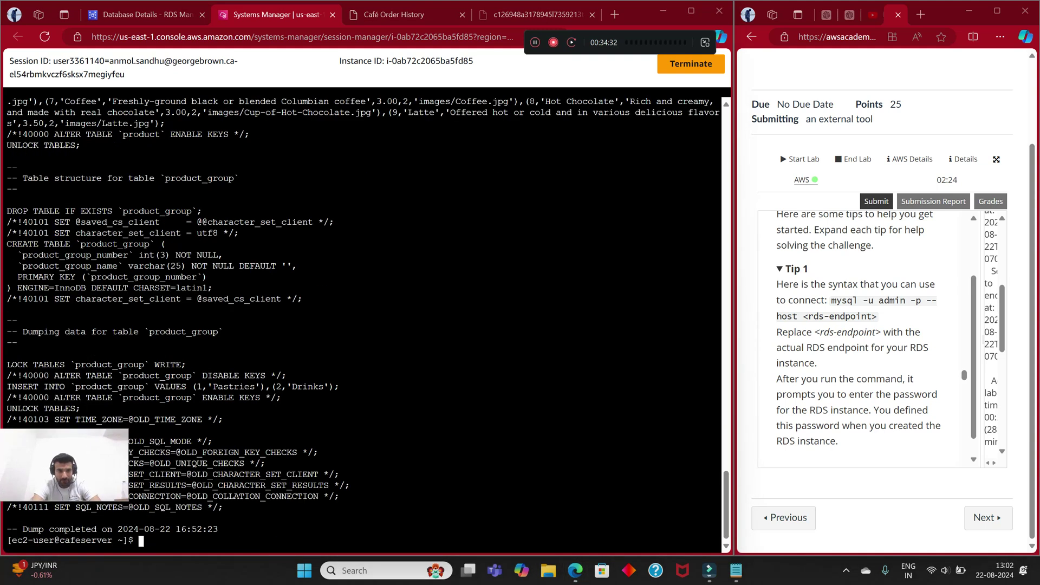
type("clear")
key("Return")
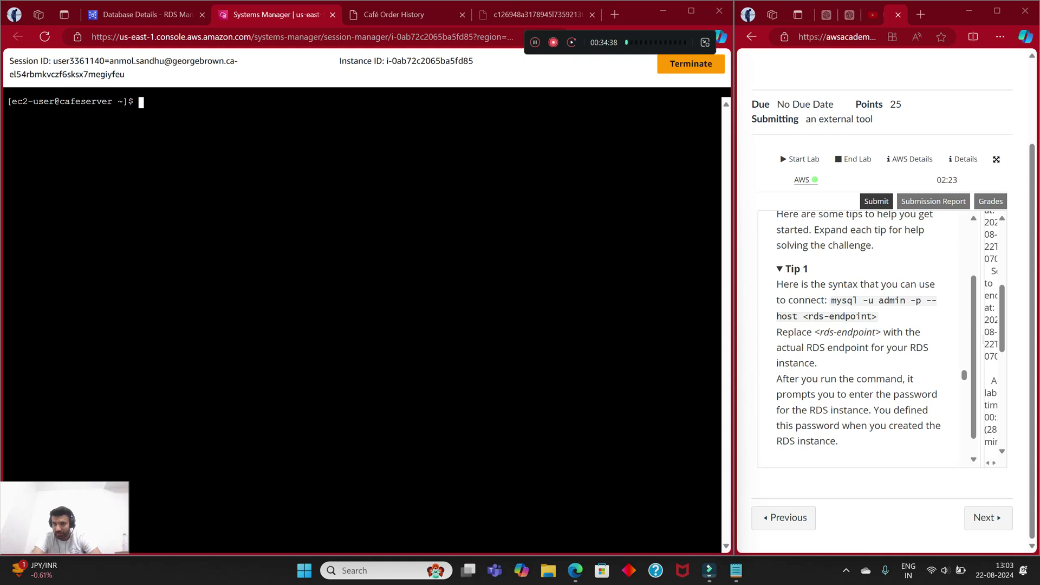
Step: Type 'mysql -u admin -p -- host' at the shell prompt, leaving the host blank
type("mq")
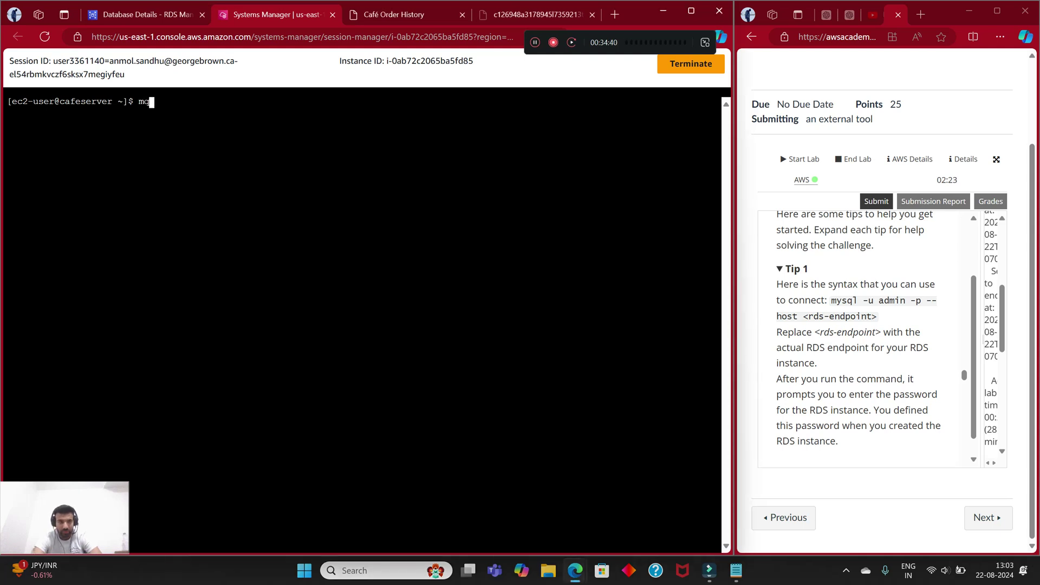
key("BackSpace")
type("y")
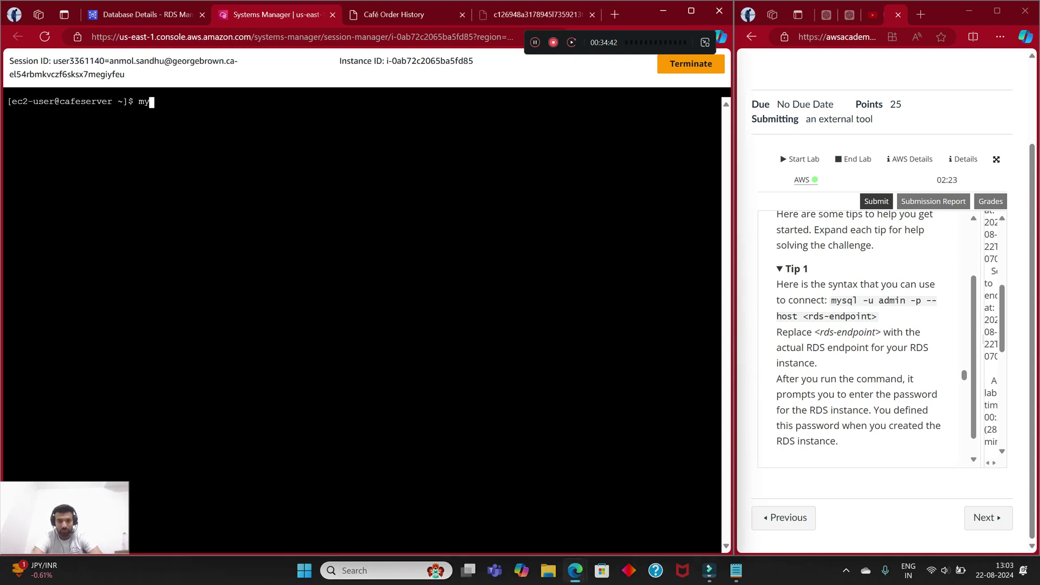
type("sql -u admin -p ")
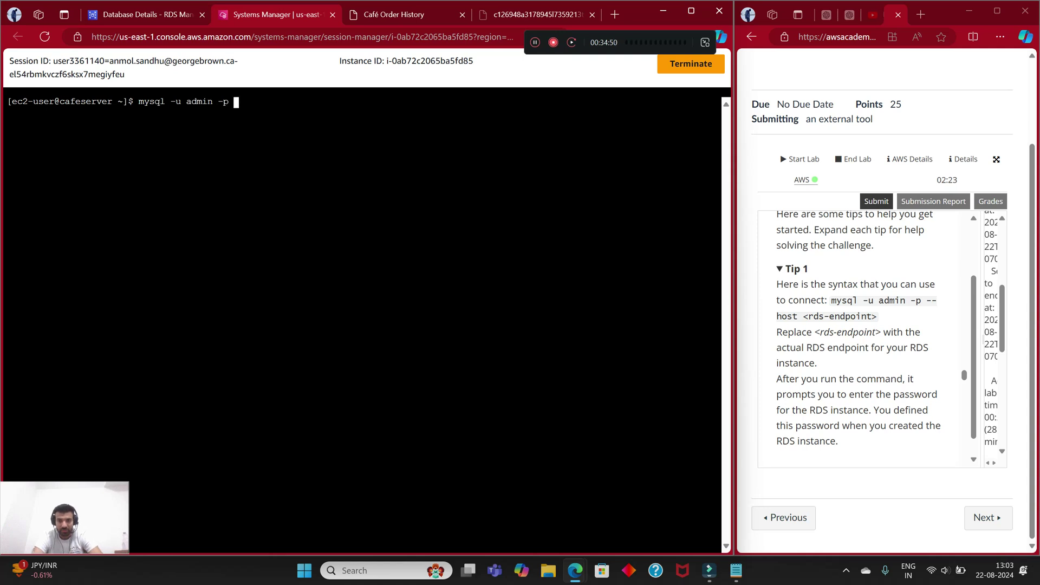
type("-- host")
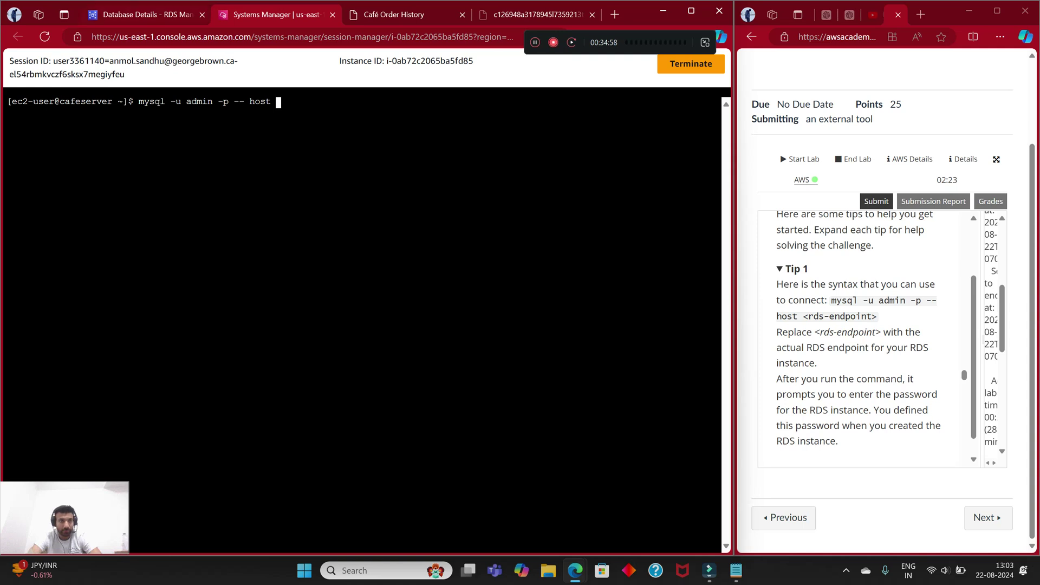
Step: Open the cafedatabase details page from the RDS Databases list
key("ctrl+shift+Tab")
scroll(436, 303, "down", 2)
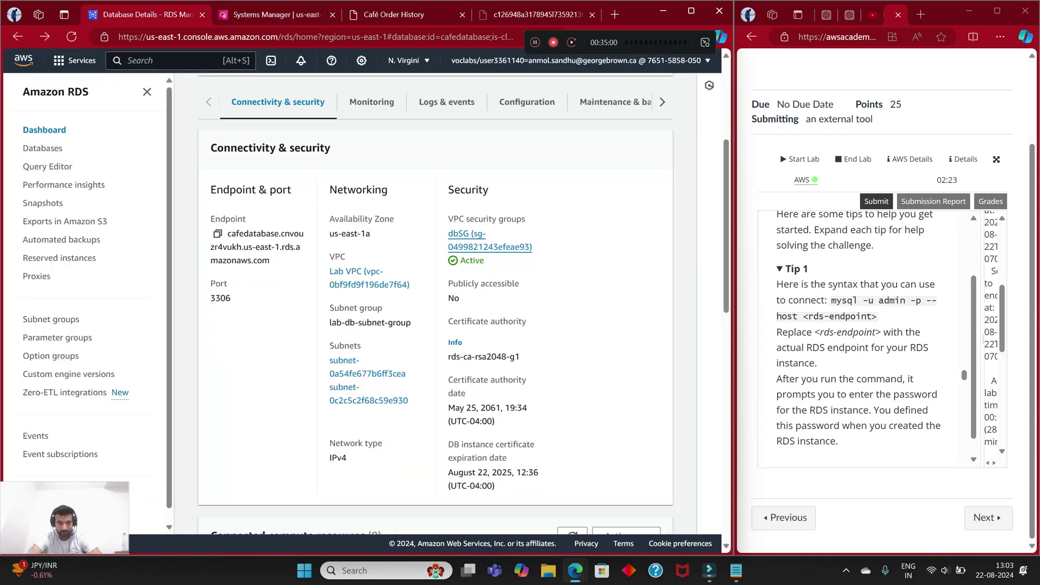
scroll(436, 303, "up", 5)
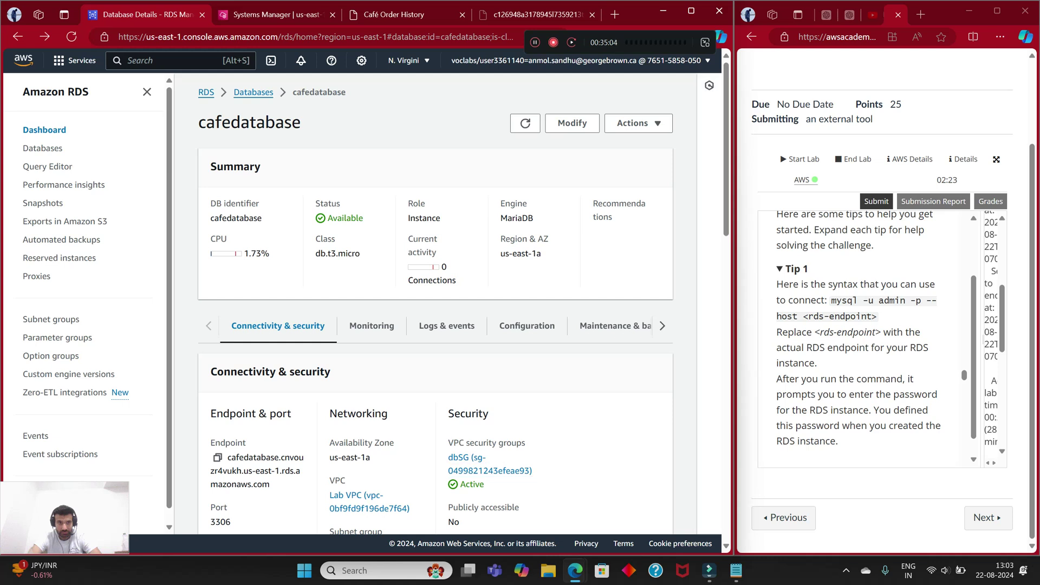
key("alt+Right")
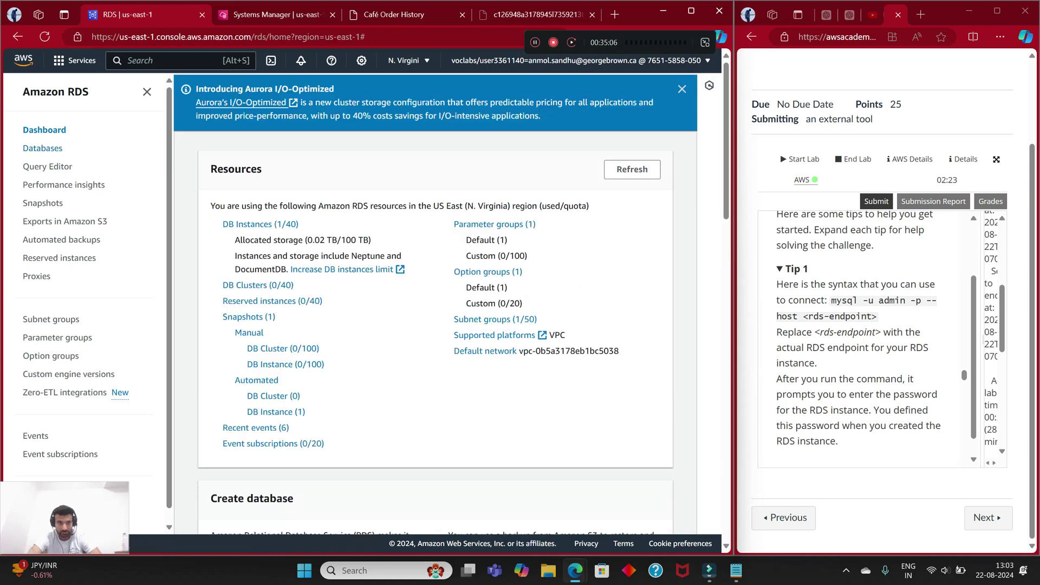
left_click(42, 148)
left_click(296, 376)
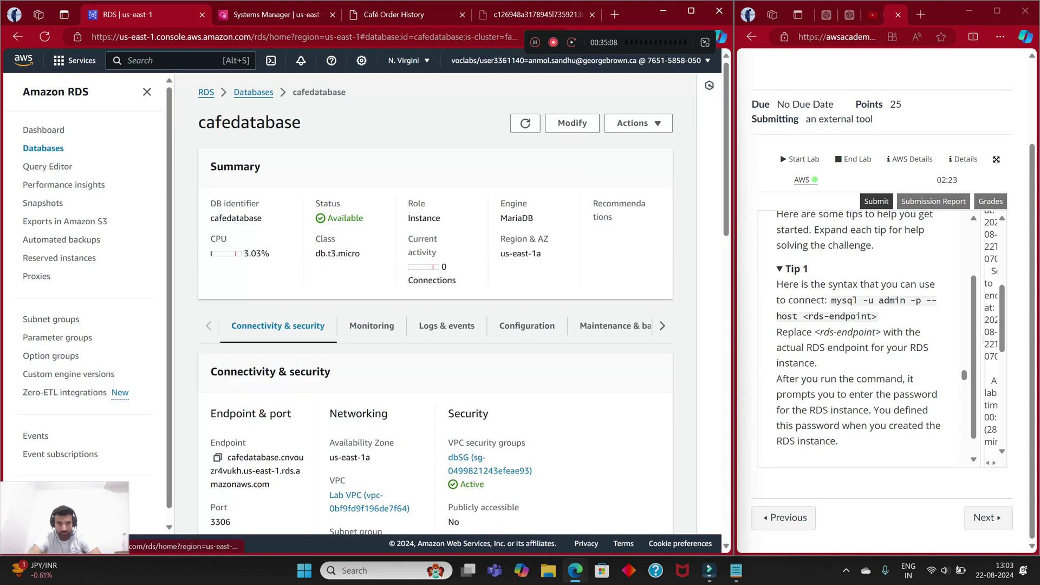
Step: Copy the cafedatabase endpoint and return to the cafeserver terminal
scroll(436, 303, "down", 5)
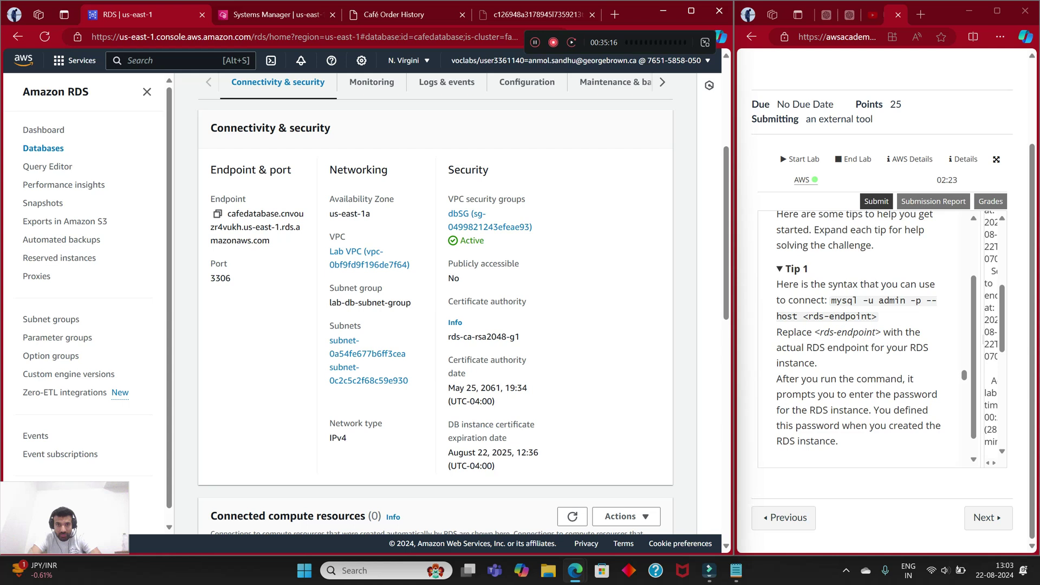
scroll(435, 303, "down", 5)
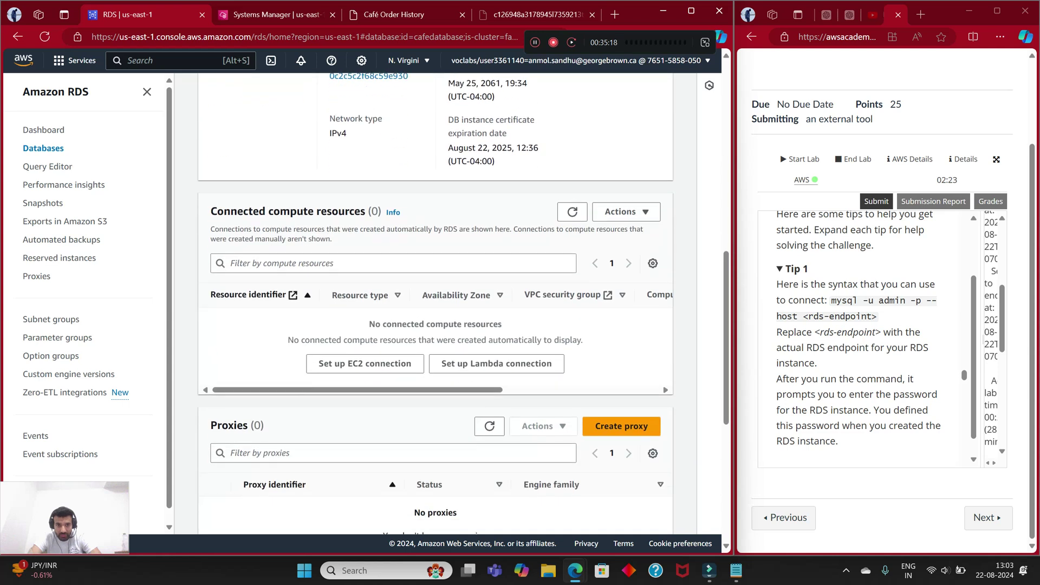
scroll(435, 303, "down", 6)
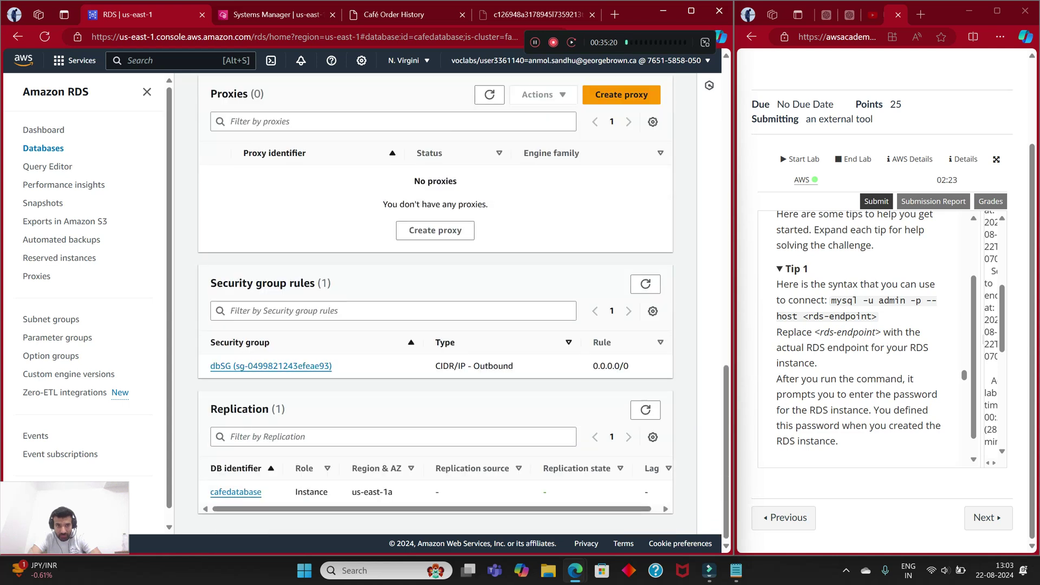
scroll(435, 303, "up", 10)
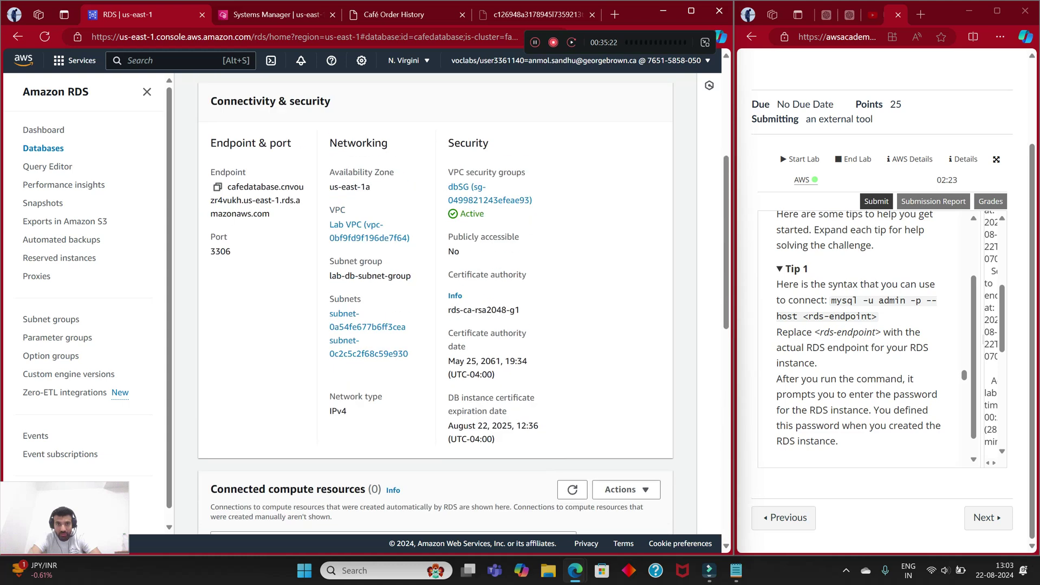
scroll(436, 303, "up", 2)
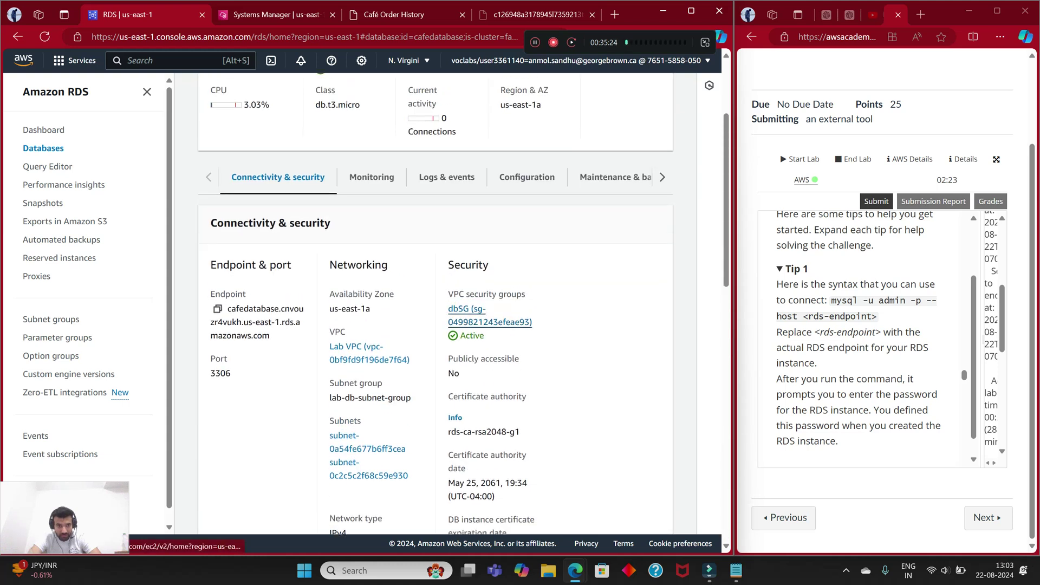
left_click(217, 308)
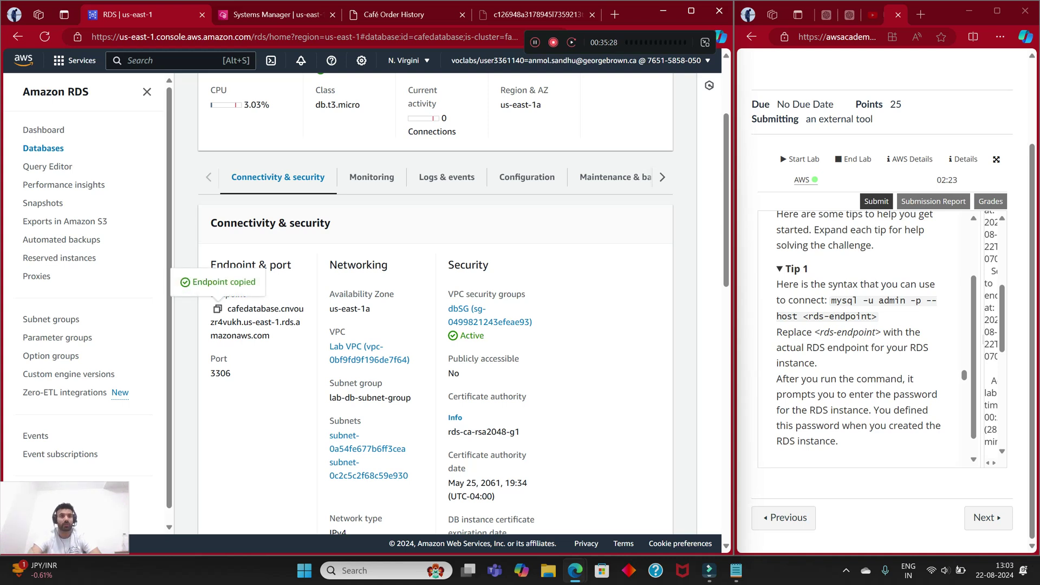
key("ctrl+Tab")
right_click(309, 101)
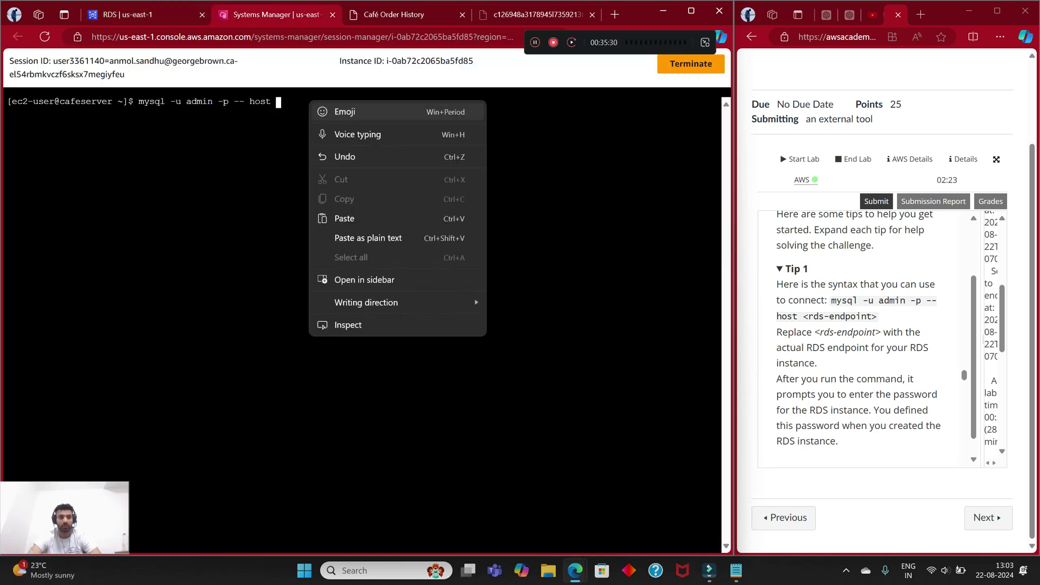
left_click(344, 219)
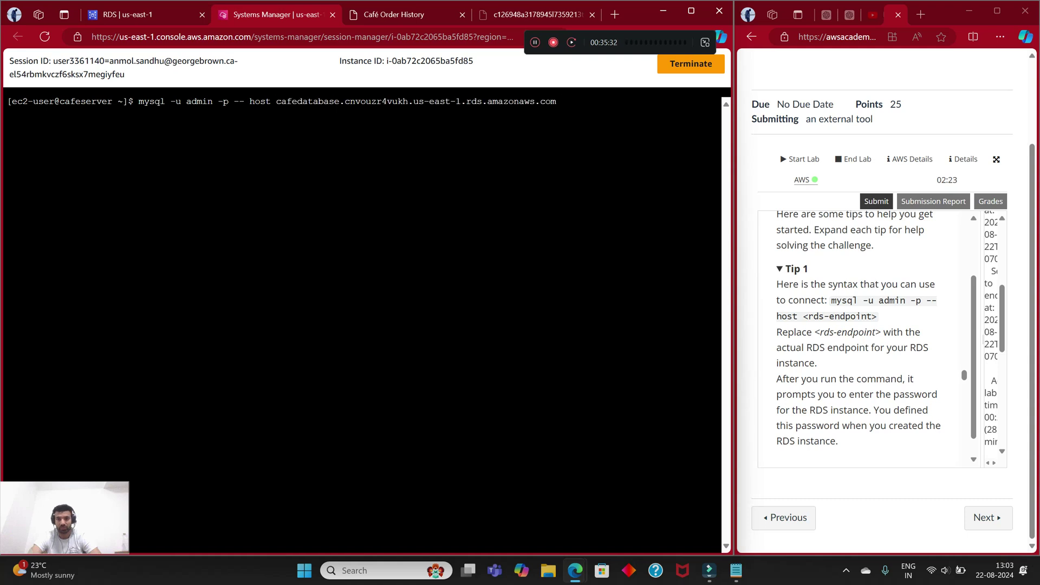
scroll(861, 336, "down", 1)
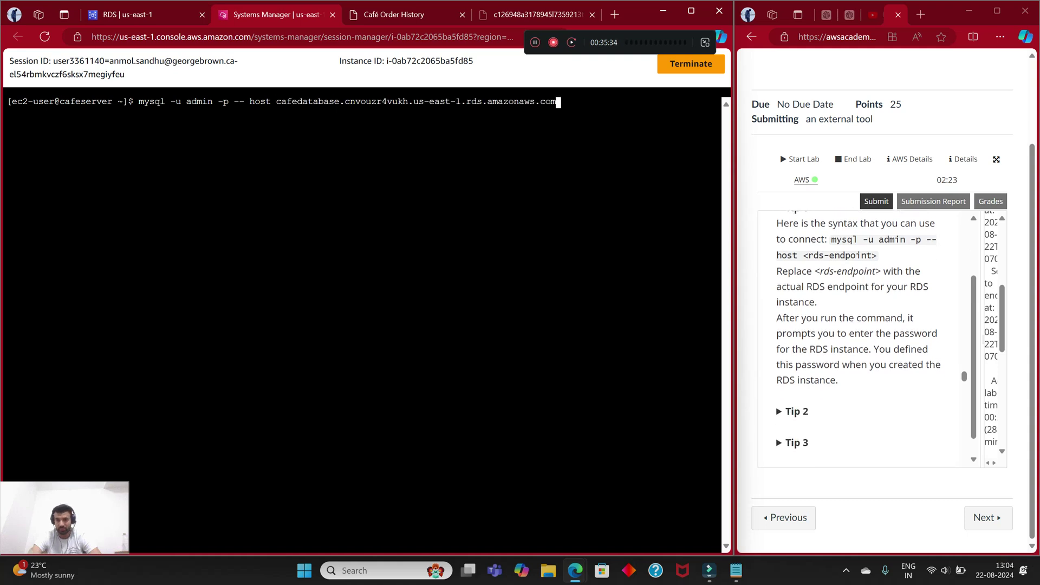
key("Return")
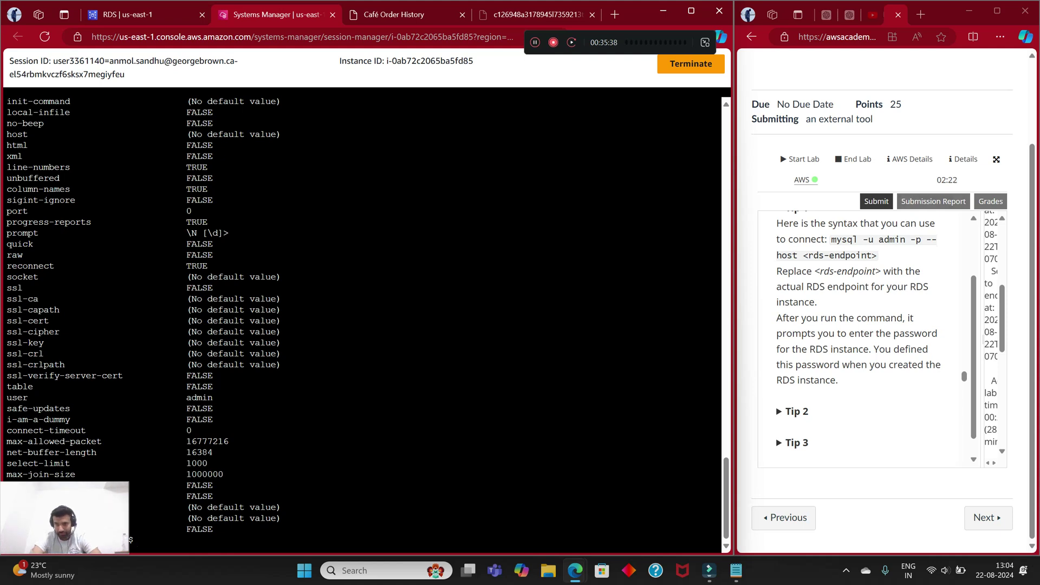
scroll(861, 336, "down", 2)
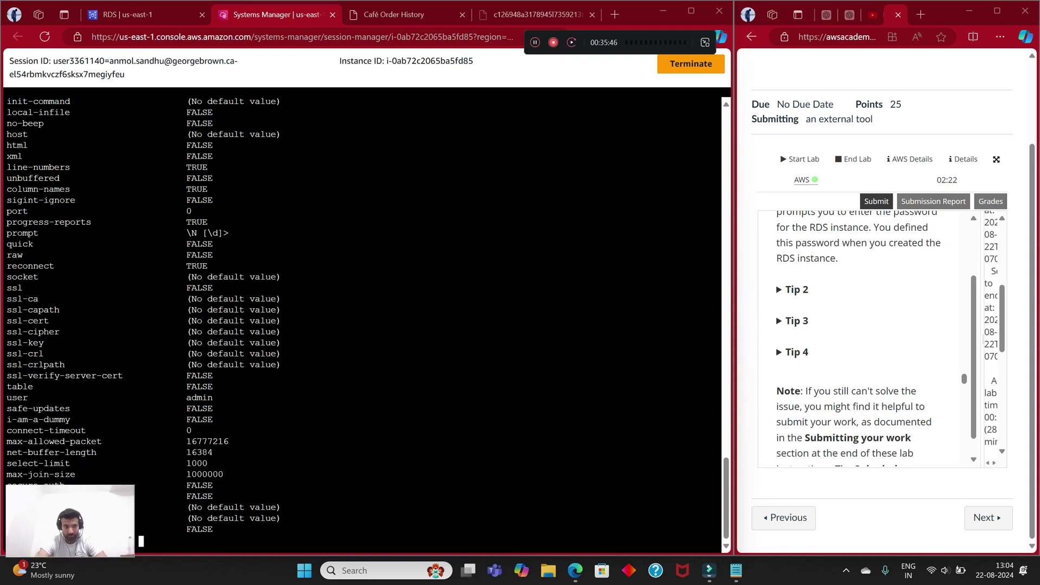
scroll(363, 320, "up", 10)
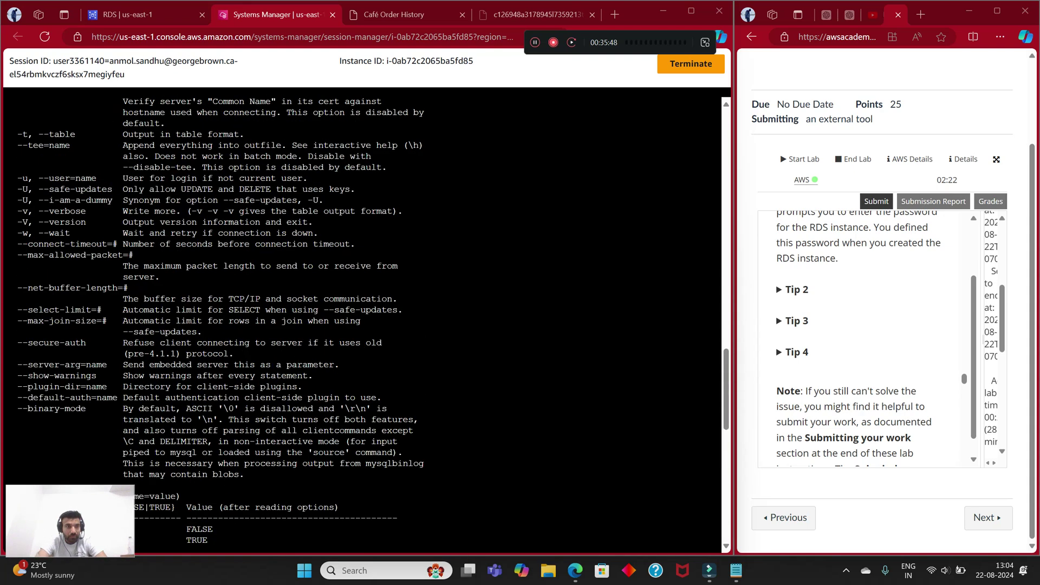
scroll(362, 320, "up", 10)
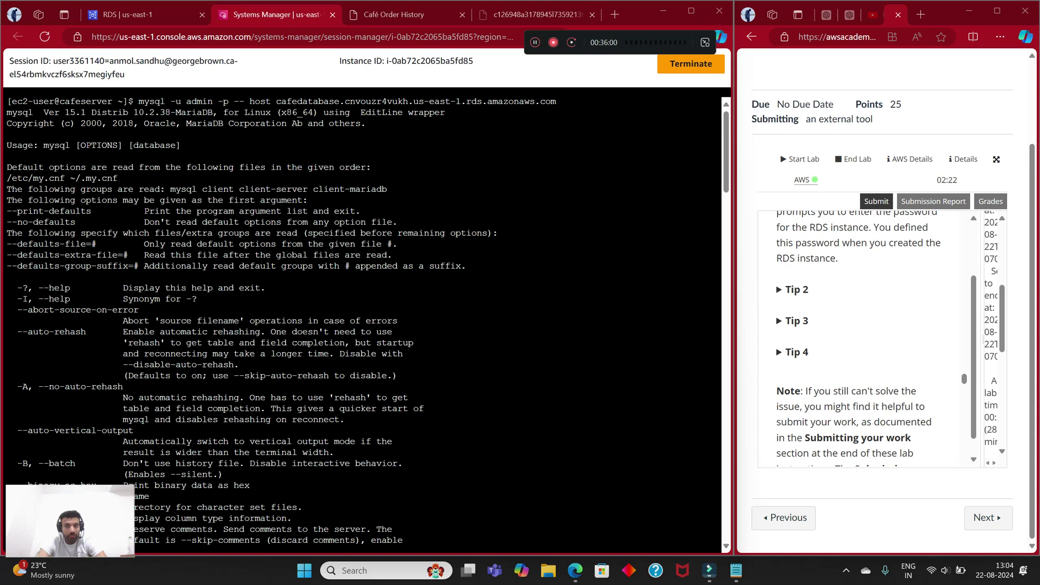
scroll(861, 335, "up", 3)
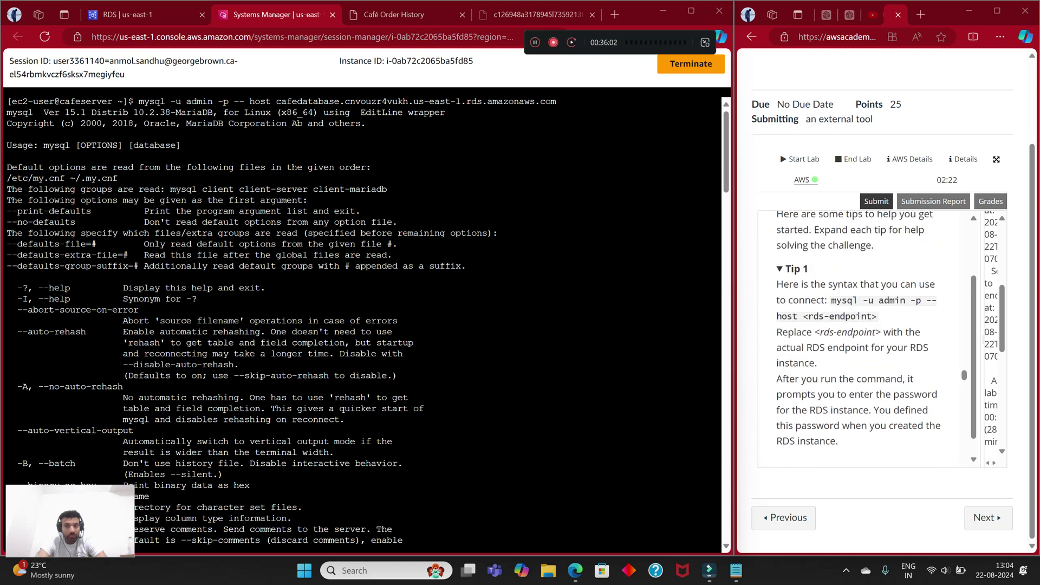
scroll(861, 336, "down", 1)
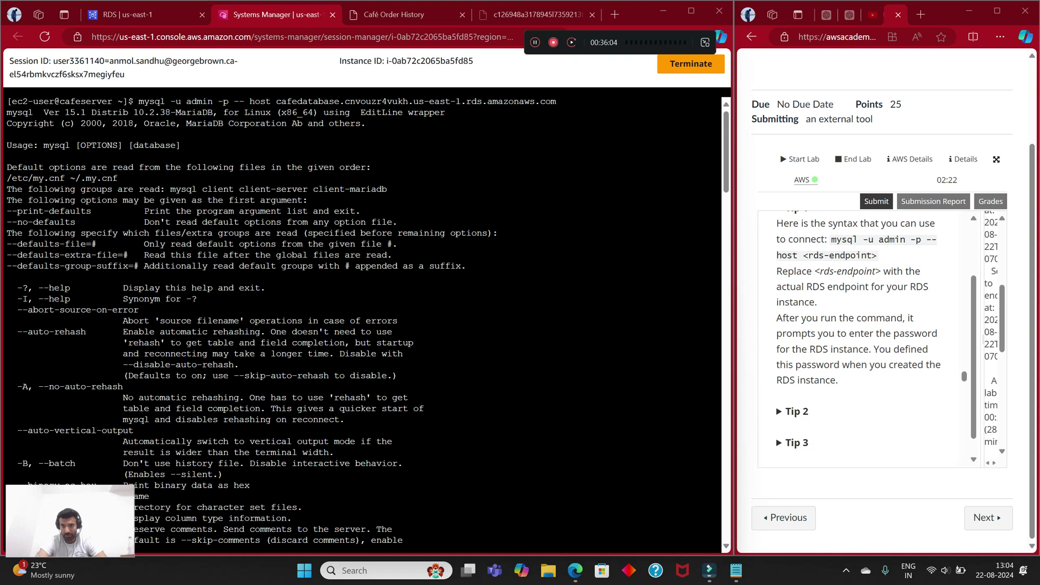
Step: Expand and read Tip 2, Tip 3 and Tip 4 in the lab instructions panel
left_click(795, 411)
scroll(795, 412, "down", 2)
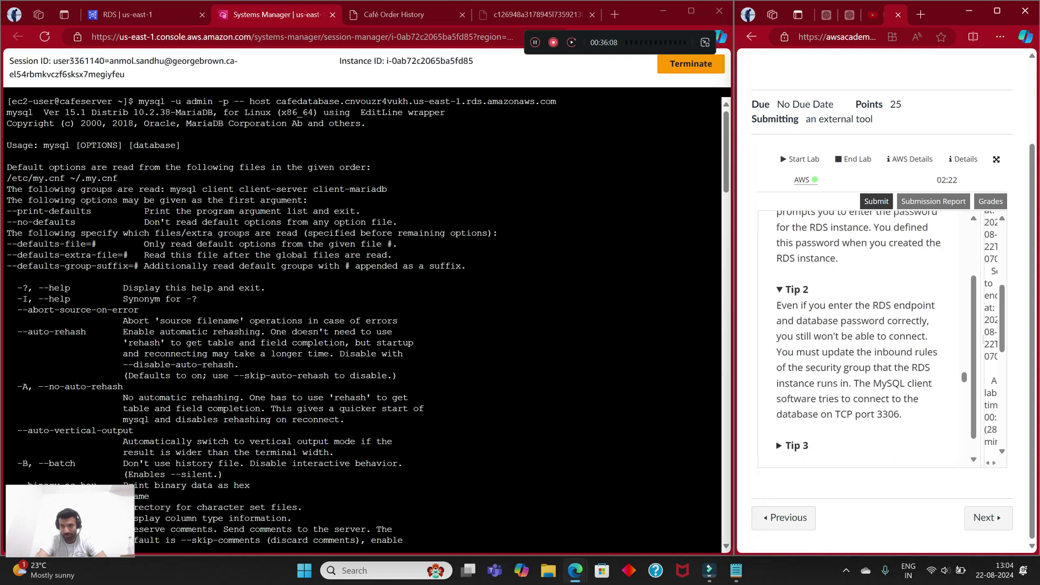
scroll(861, 336, "down", 1)
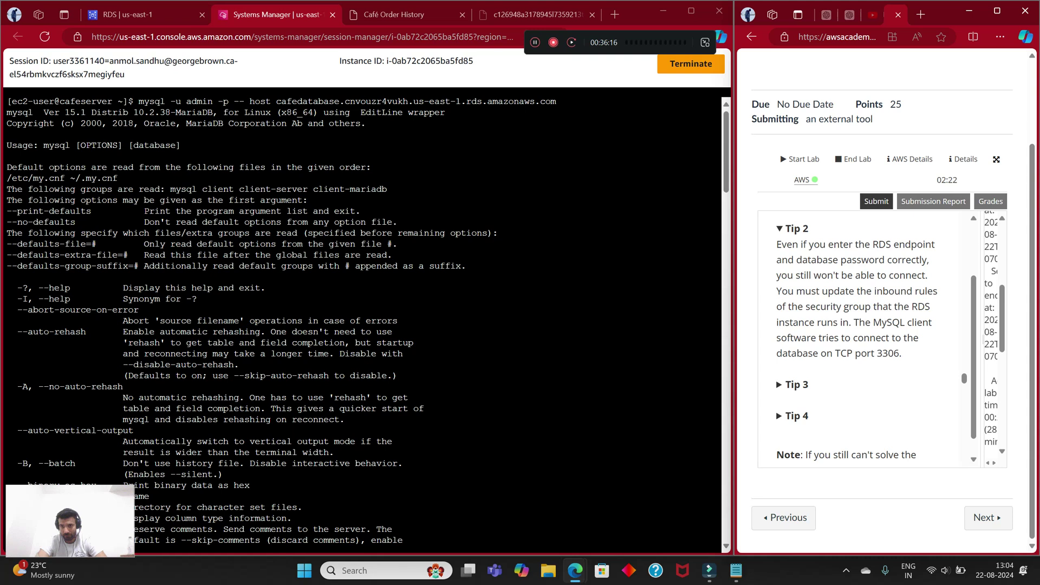
left_click(796, 384)
scroll(861, 336, "down", 3)
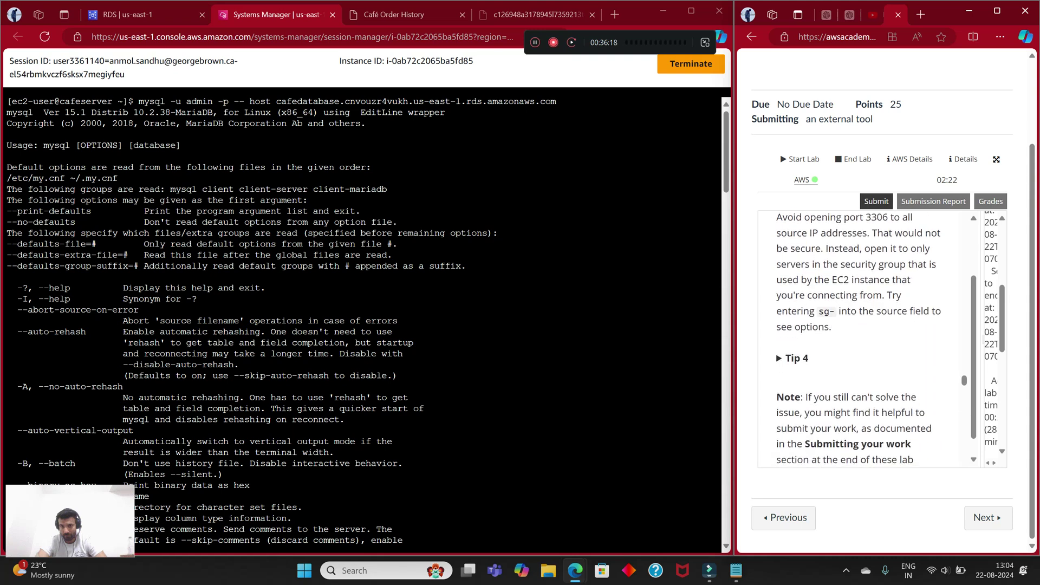
scroll(861, 336, "up", 1)
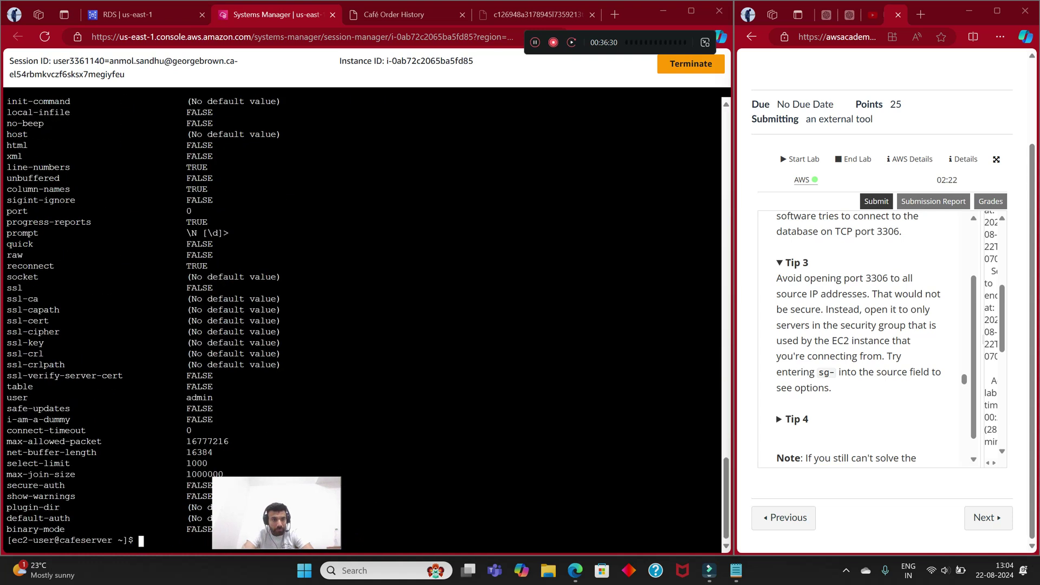
scroll(363, 319, "up", 7)
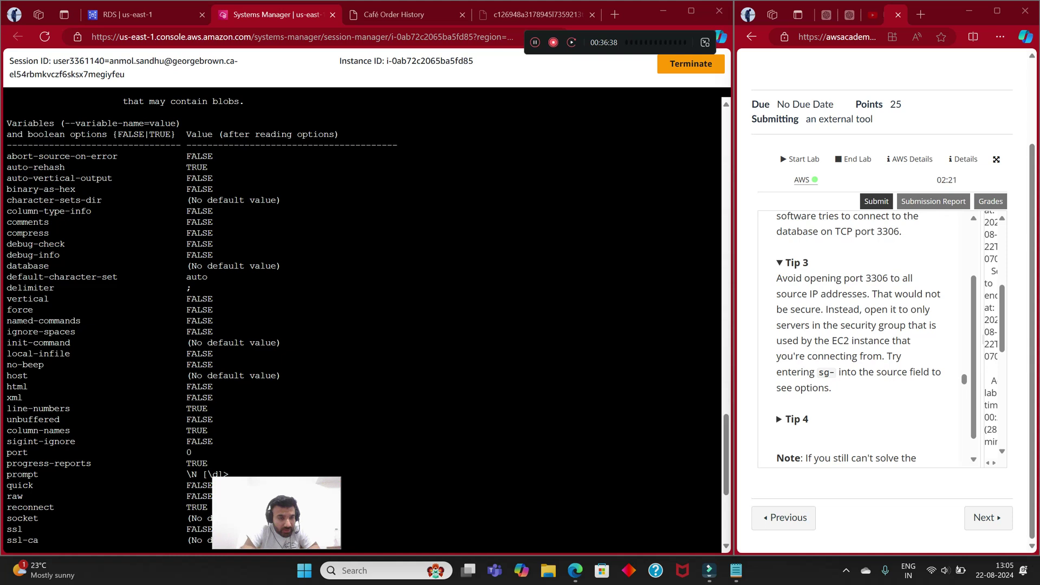
scroll(362, 320, "down", 4)
scroll(362, 319, "down", 4)
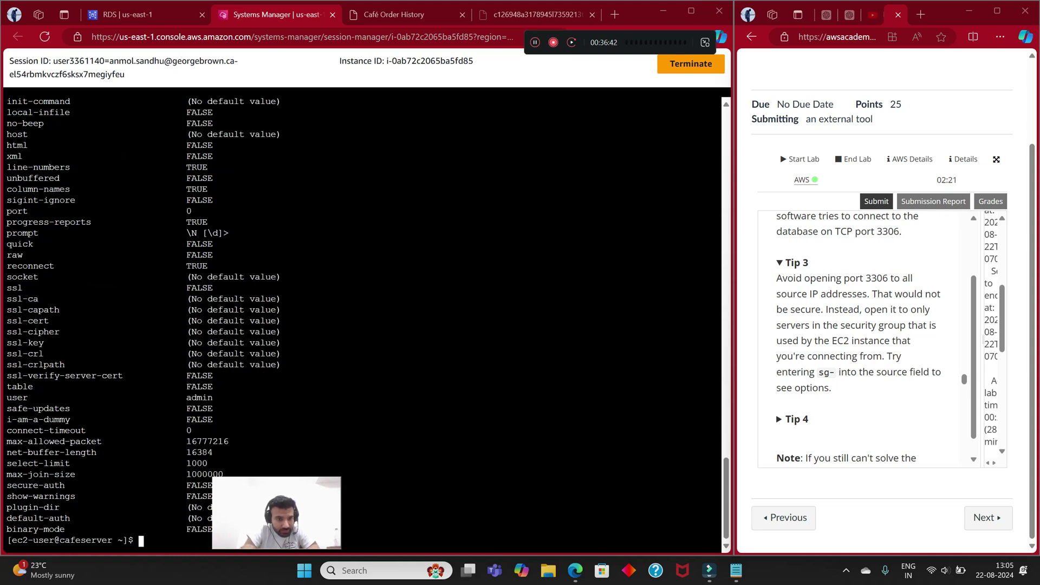
scroll(363, 320, "up", 20)
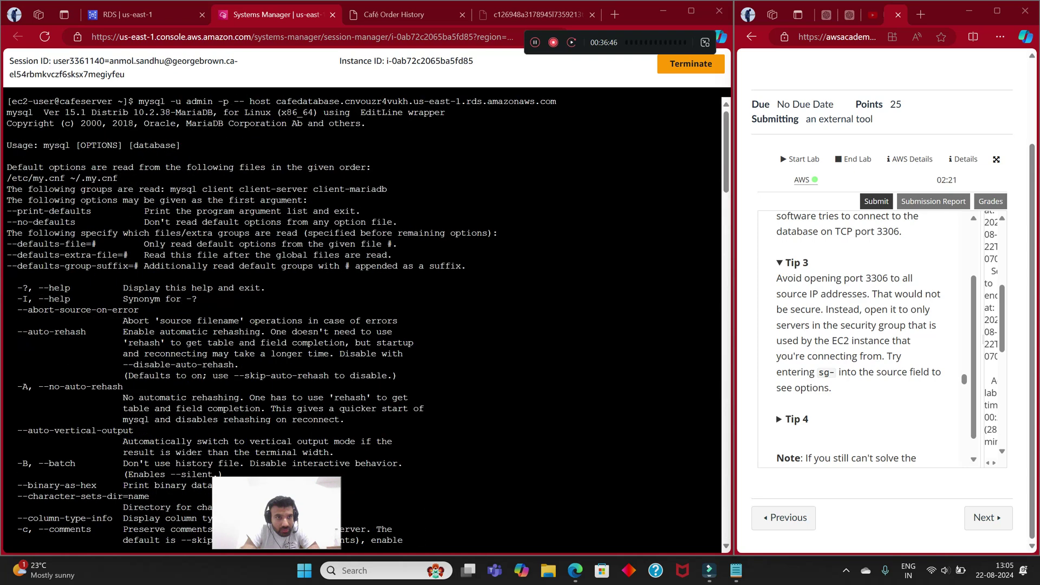
scroll(363, 320, "down", 20)
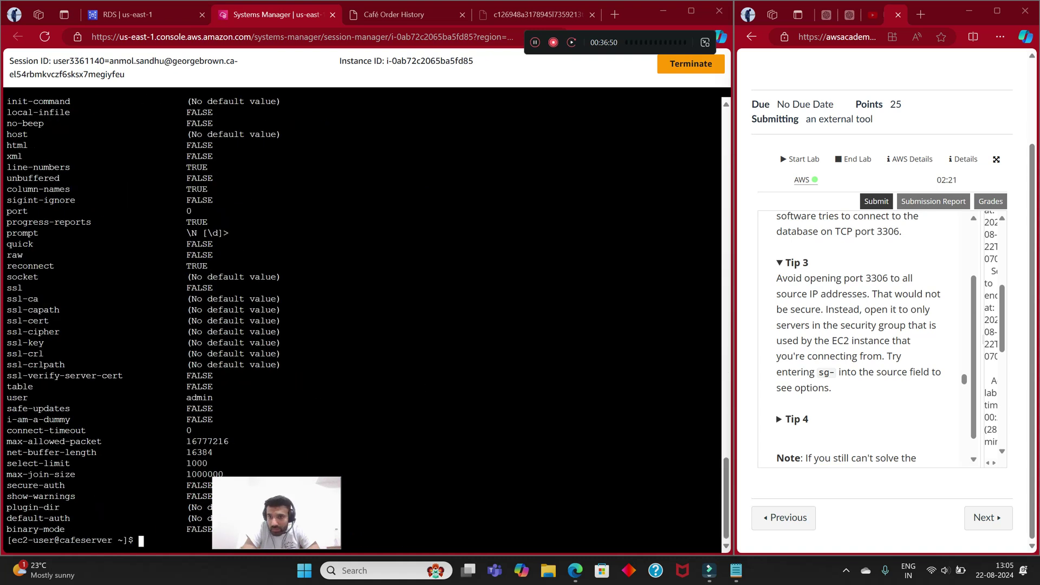
left_click(796, 419)
scroll(866, 336, "down", 2)
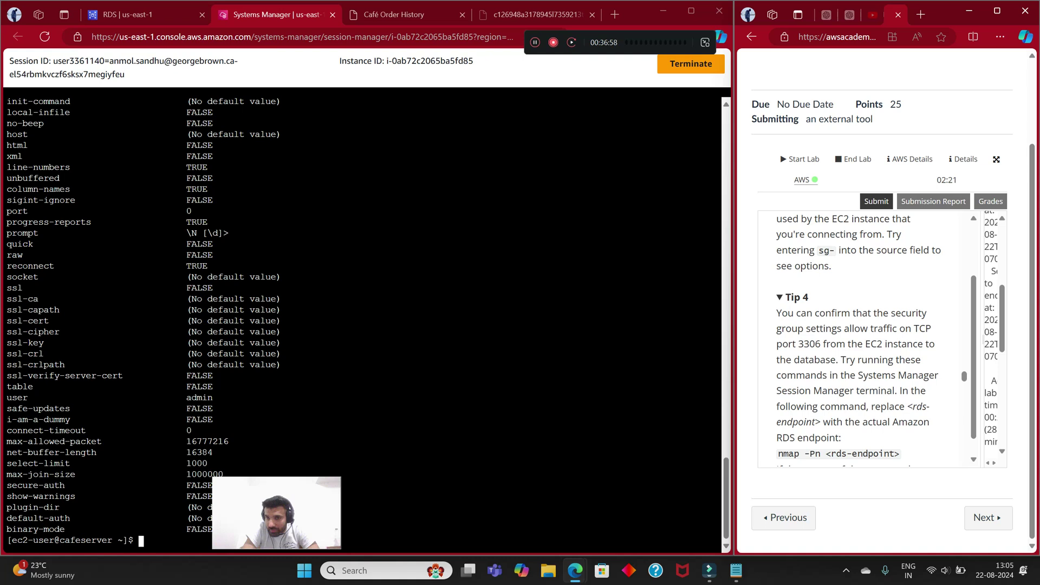
scroll(861, 338, "up", 5)
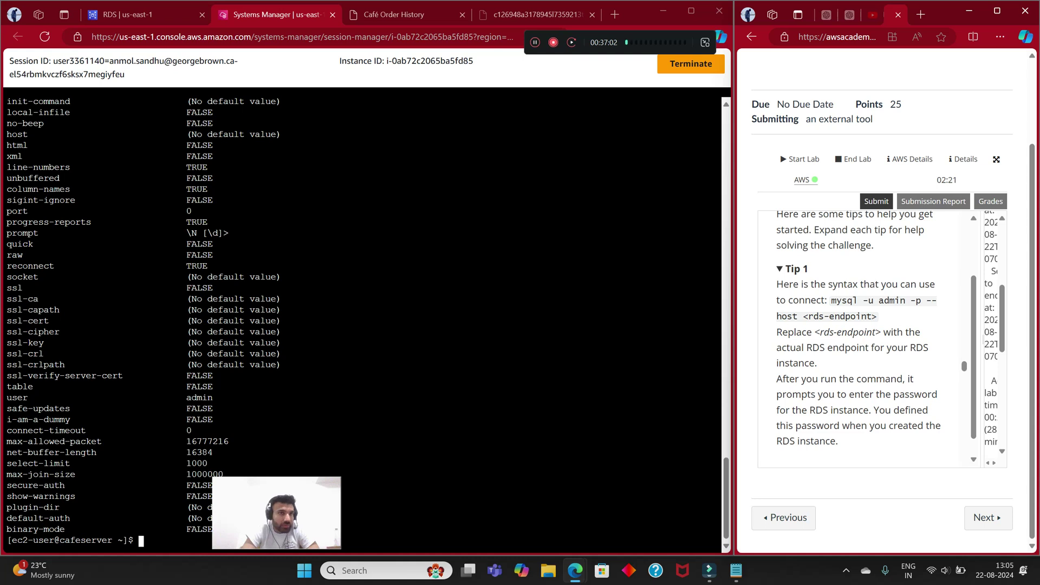
Step: Open the dbSG security group from the cafedatabase details page
key("ctrl+shift+Tab")
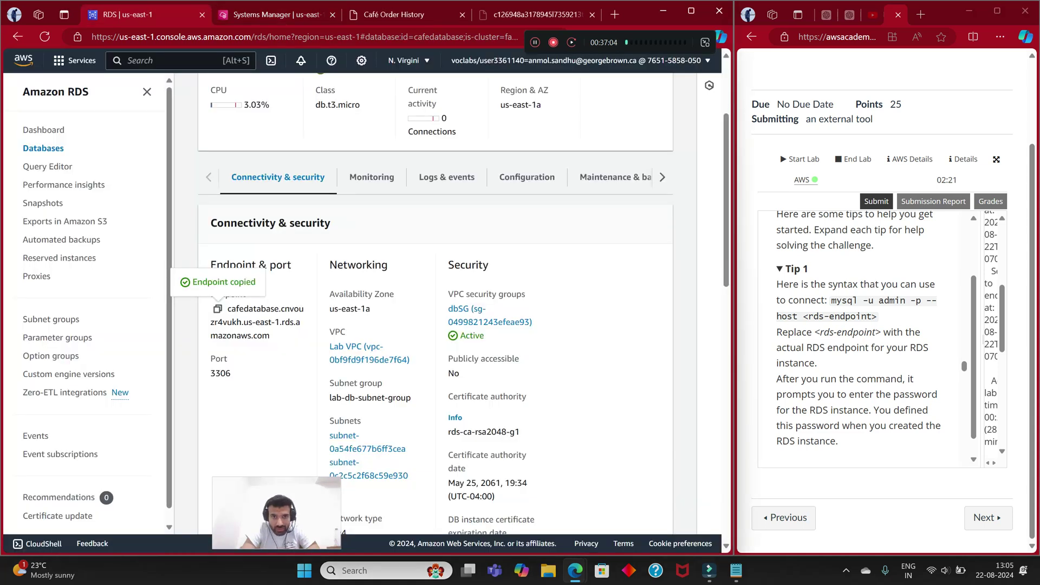
left_click_drag(274, 347, 207, 308)
left_click_drag(276, 513, 73, 515)
scroll(434, 303, "up", 3)
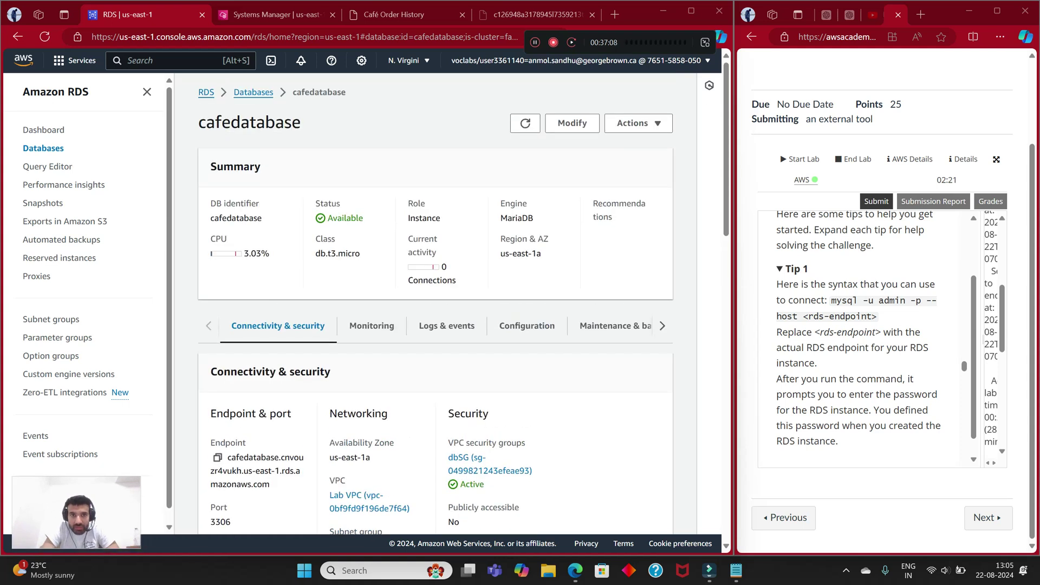
scroll(433, 303, "down", 5)
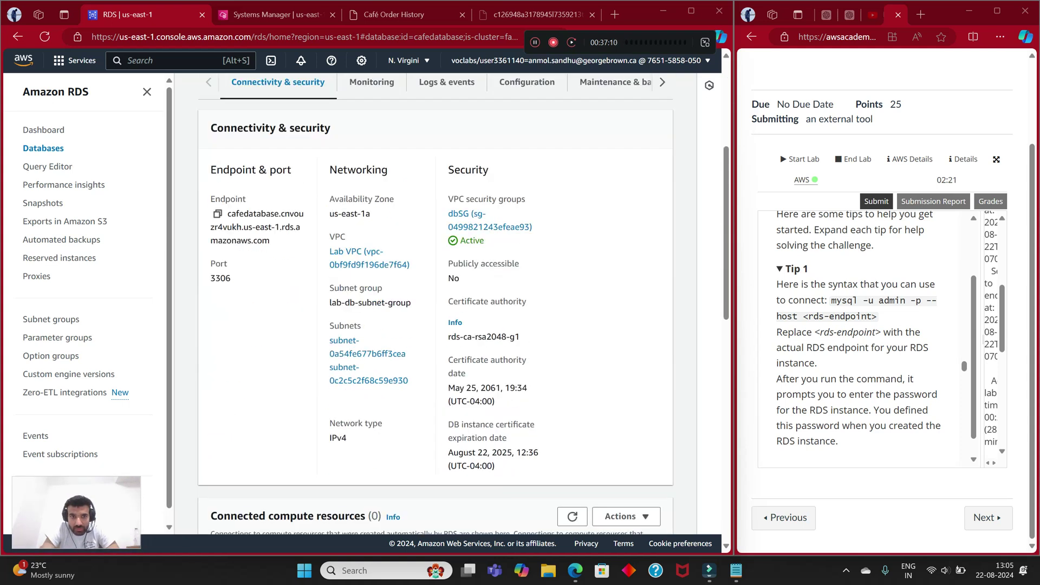
scroll(433, 303, "up", 1)
left_click(470, 281)
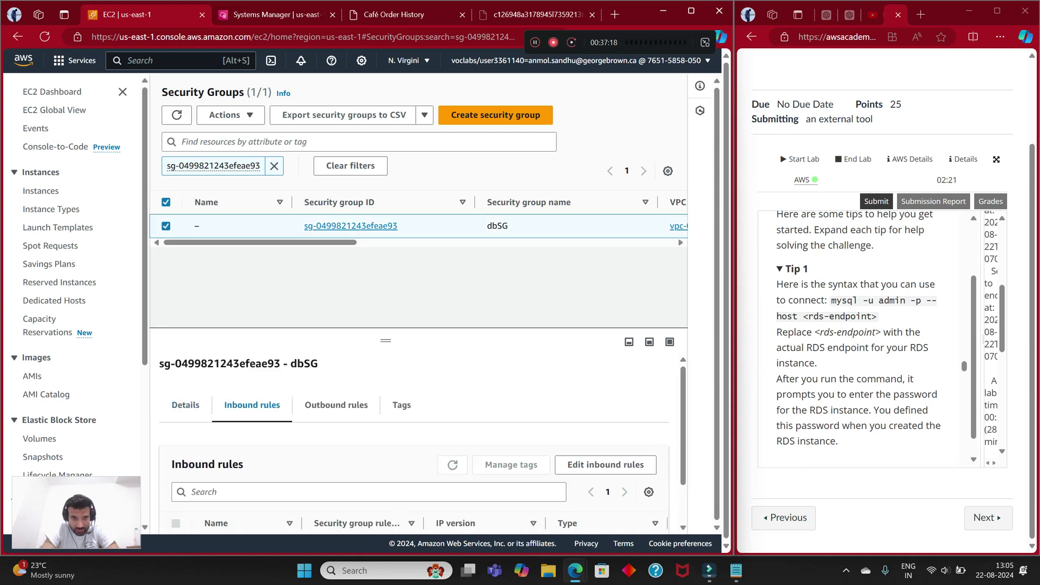
Step: Add a new Custom TCP inbound rule to dbSG
scroll(422, 444, "down", 1)
left_click(605, 409)
left_click(70, 262)
left_click(194, 274)
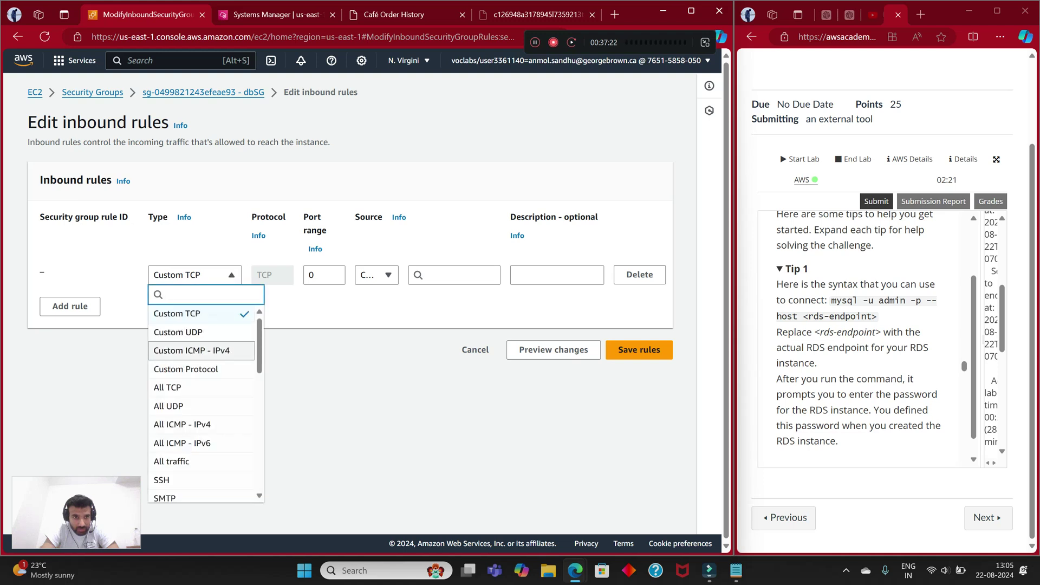
left_click(179, 313)
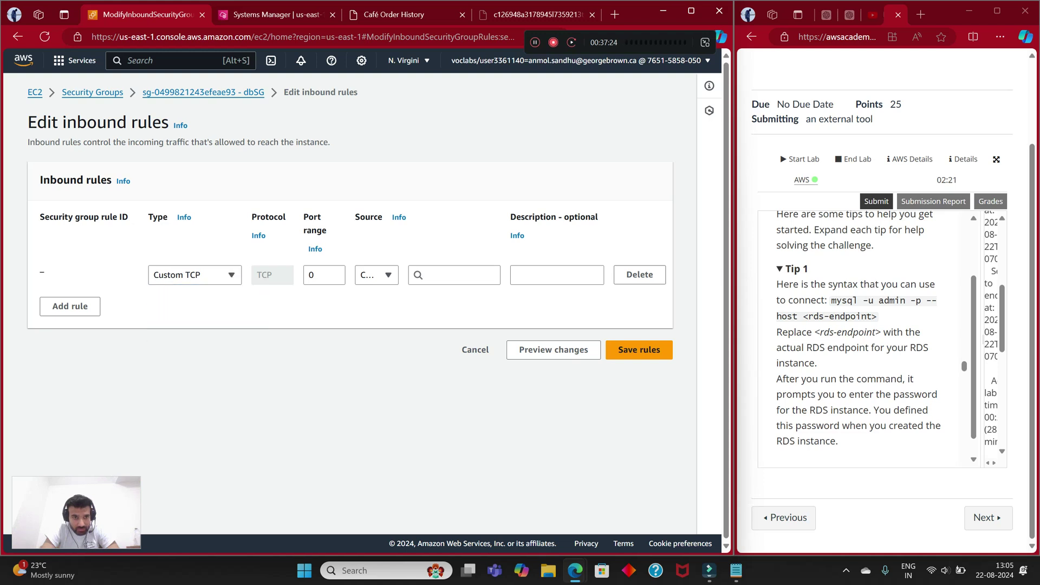
Step: Set the rule's port to 3306 with a custom source, and open EC2 in a new tab
left_click(323, 275)
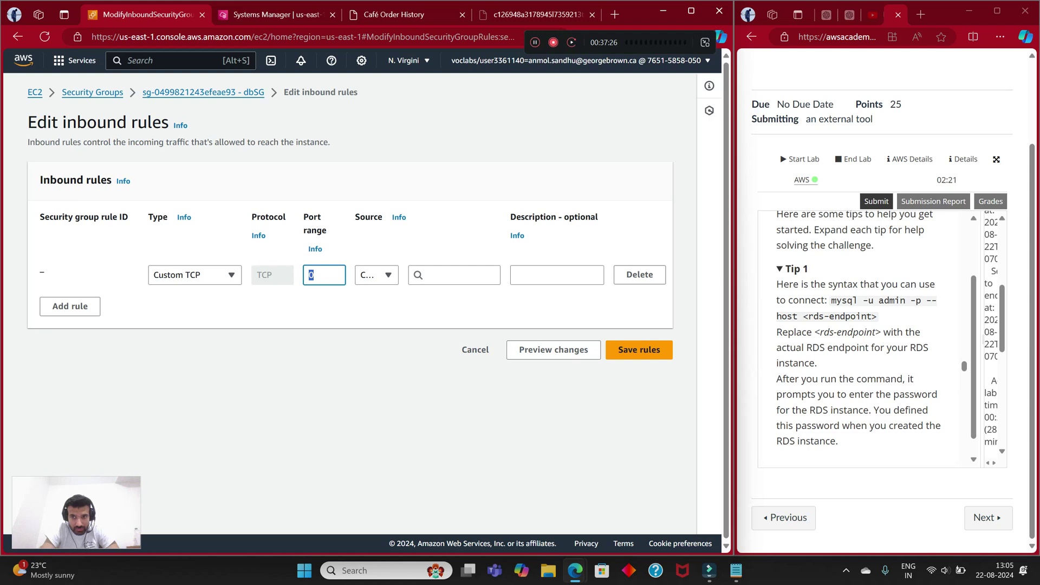
scroll(861, 335, "down", 5)
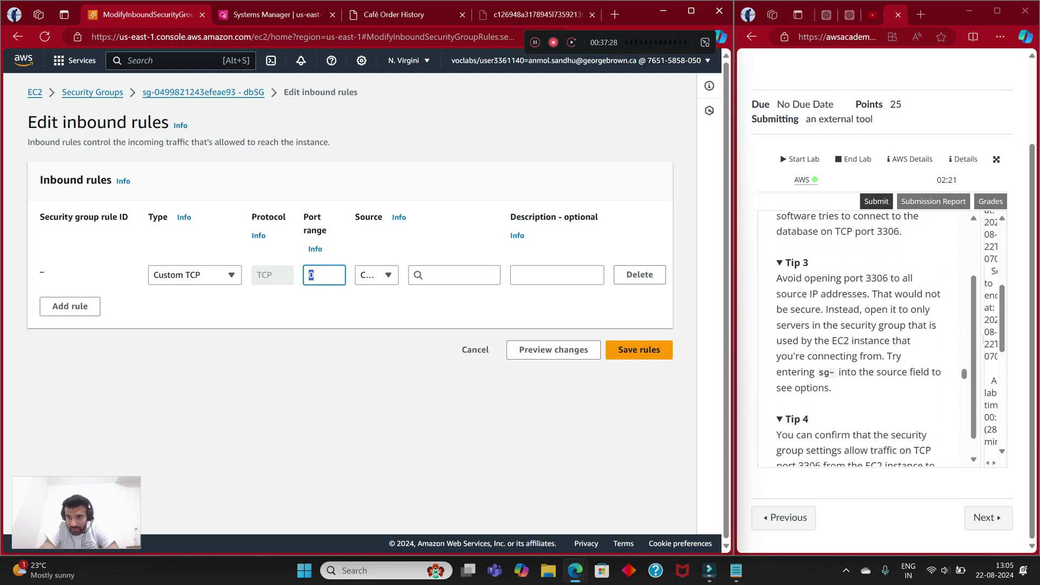
type("3306")
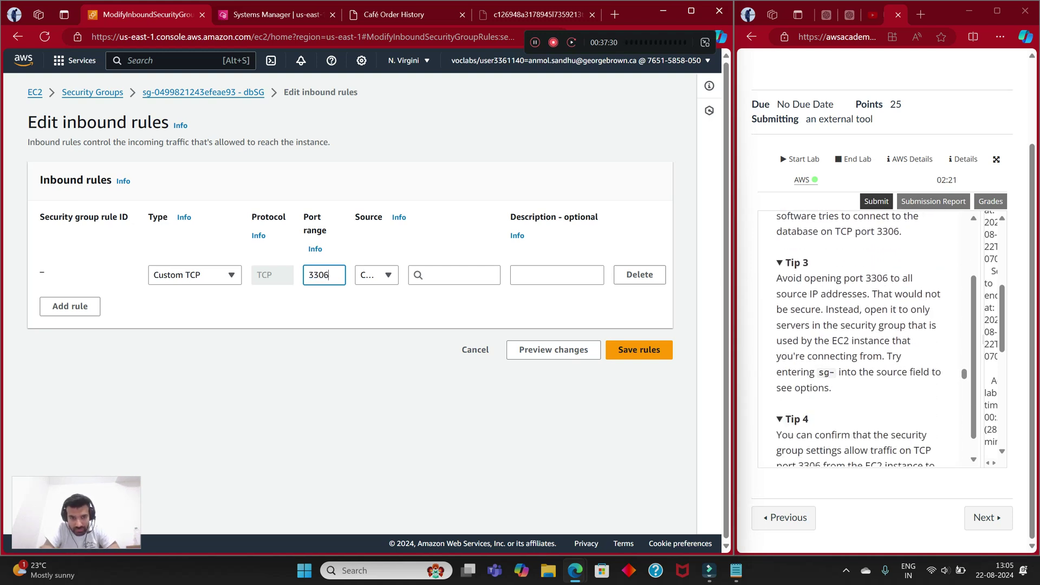
left_click(384, 276)
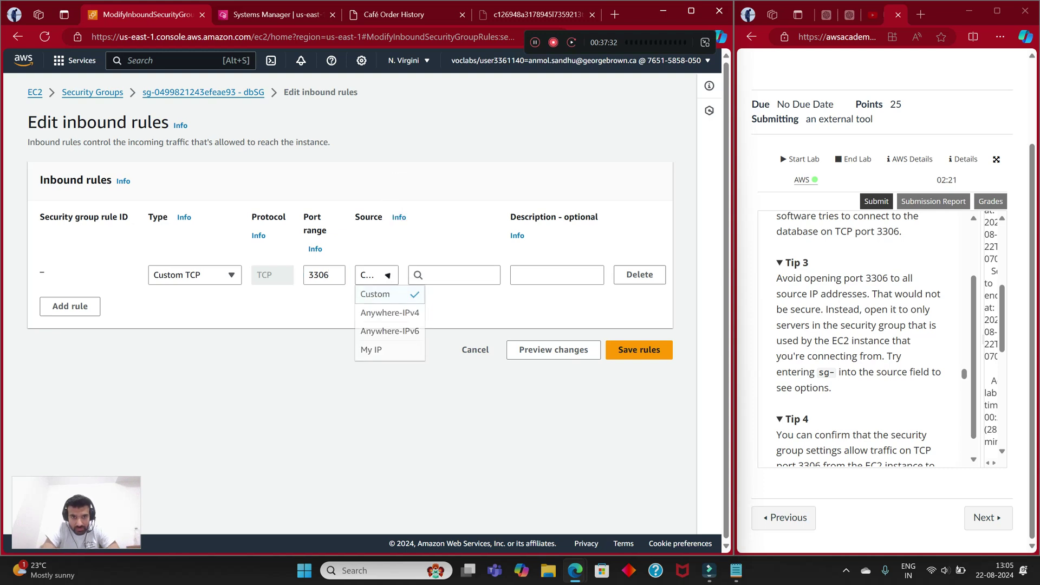
left_click(375, 294)
left_click(453, 274)
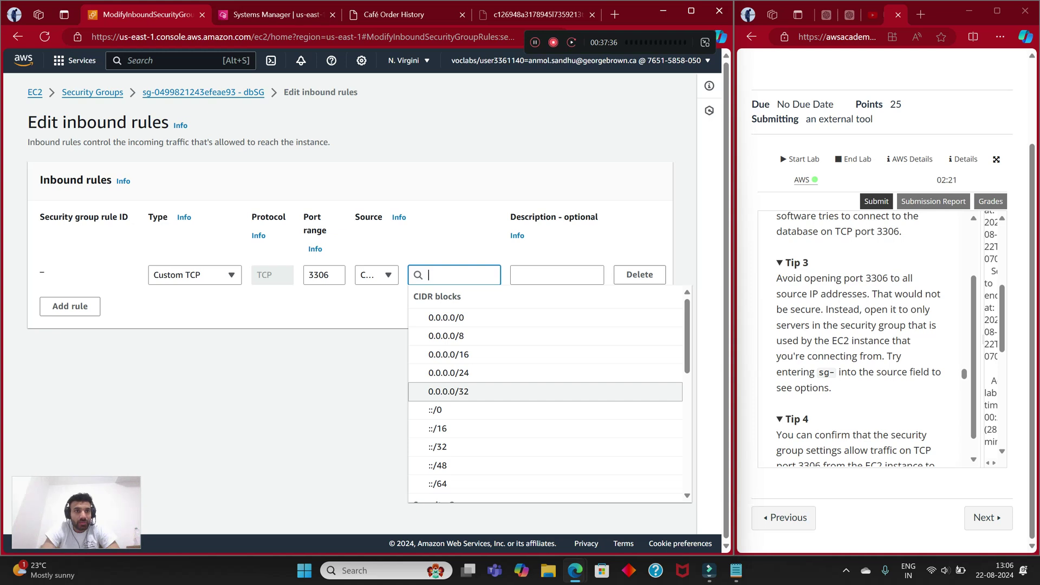
middle_click(18, 37)
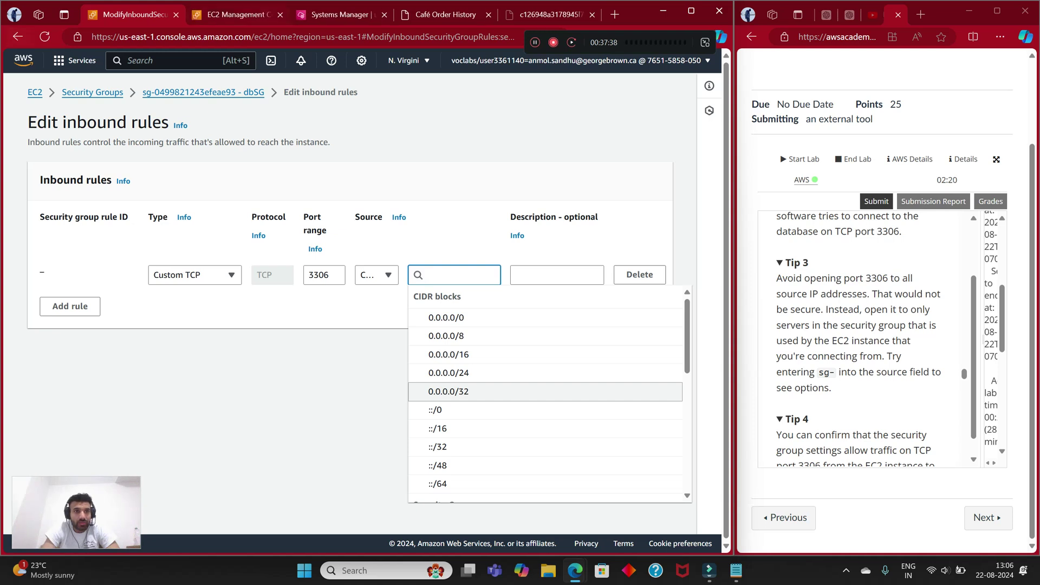
left_click_drag(235, 14, 157, 15)
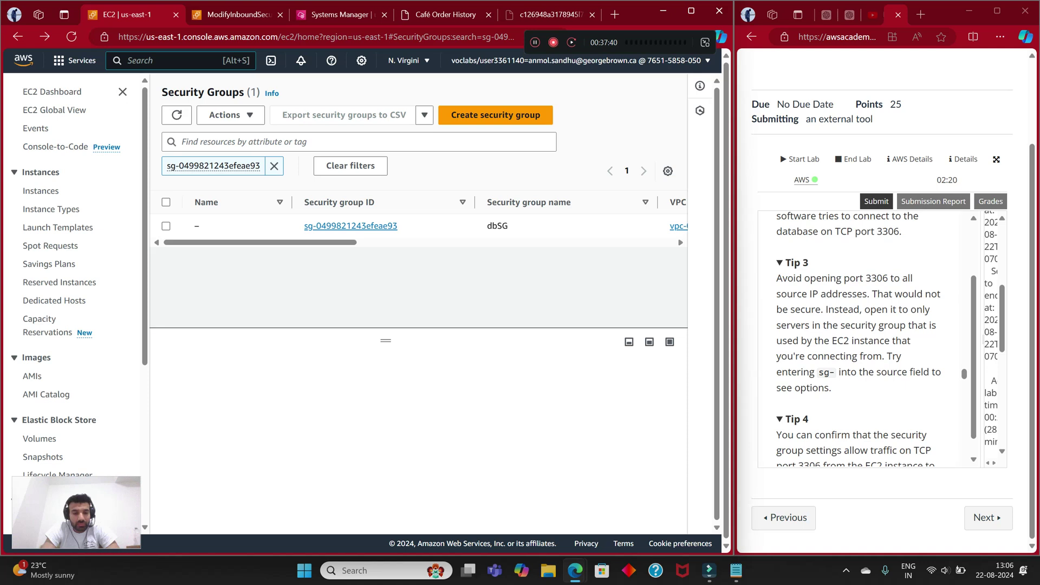
Step: Copy CafeServer's public IPv4 address, 100.27.15.12, from the EC2 Instances page
type("ec2")
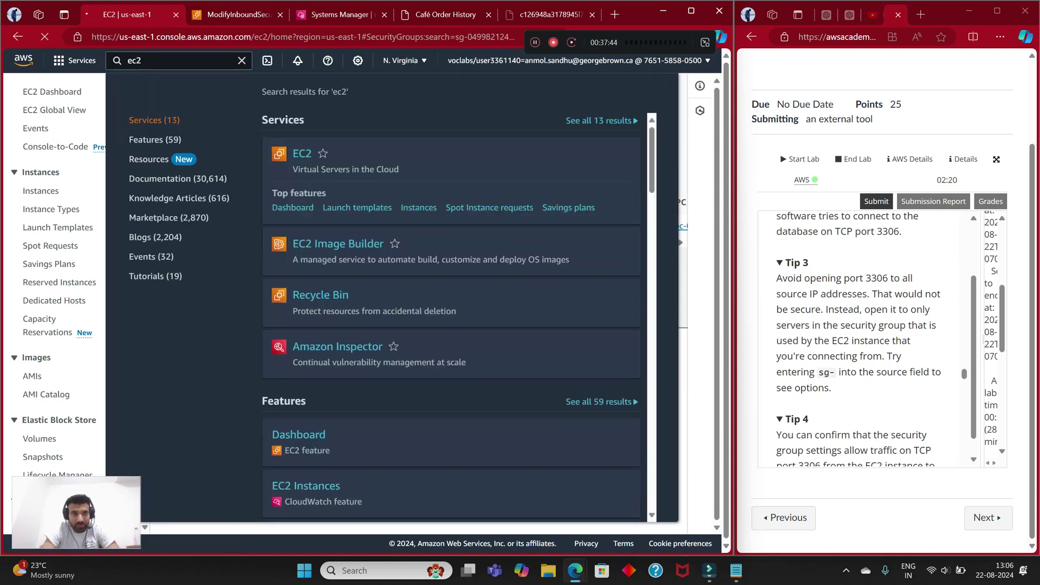
key("Return")
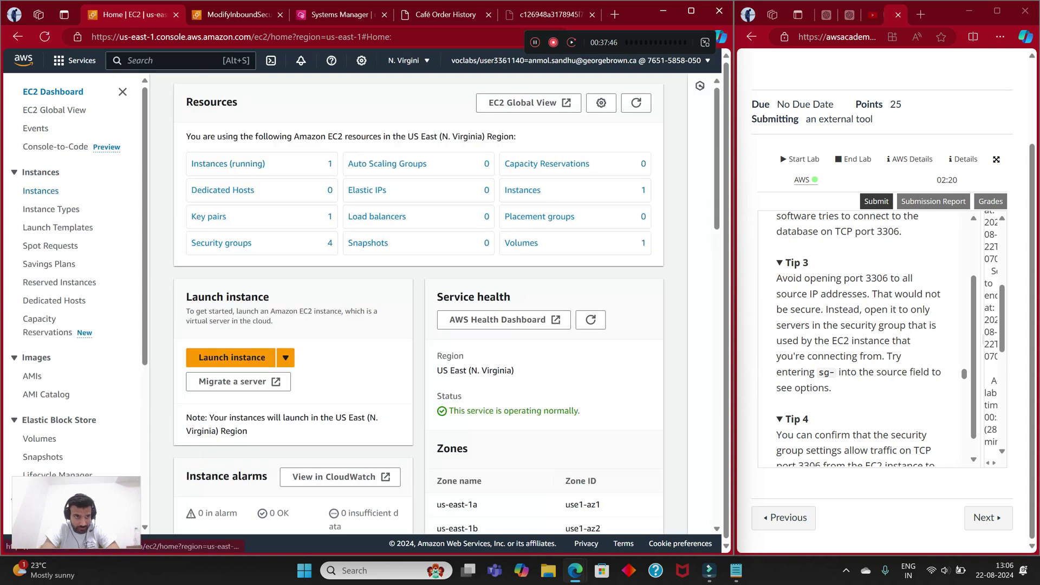
left_click(41, 190)
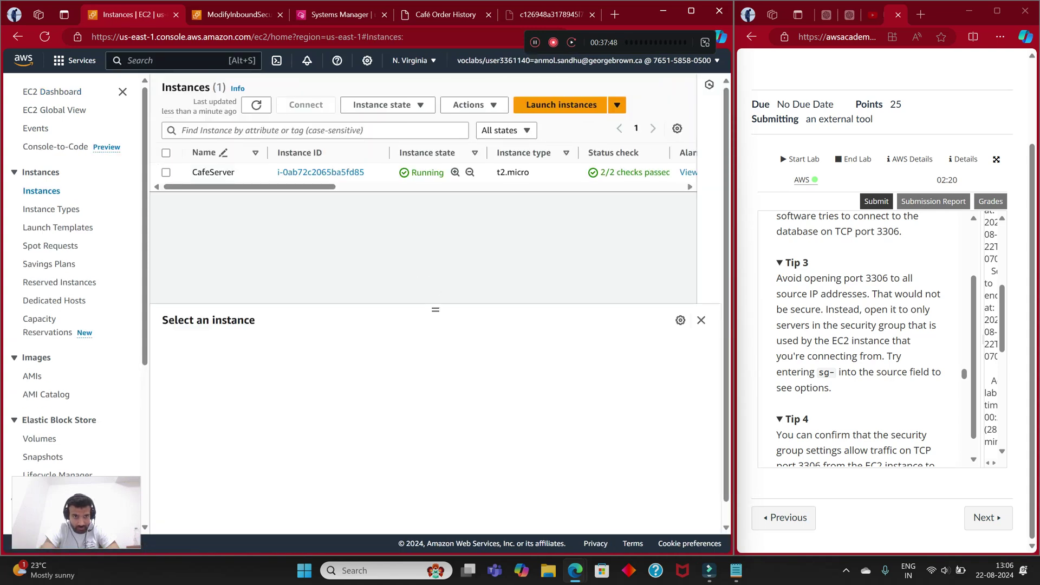
left_click(166, 172)
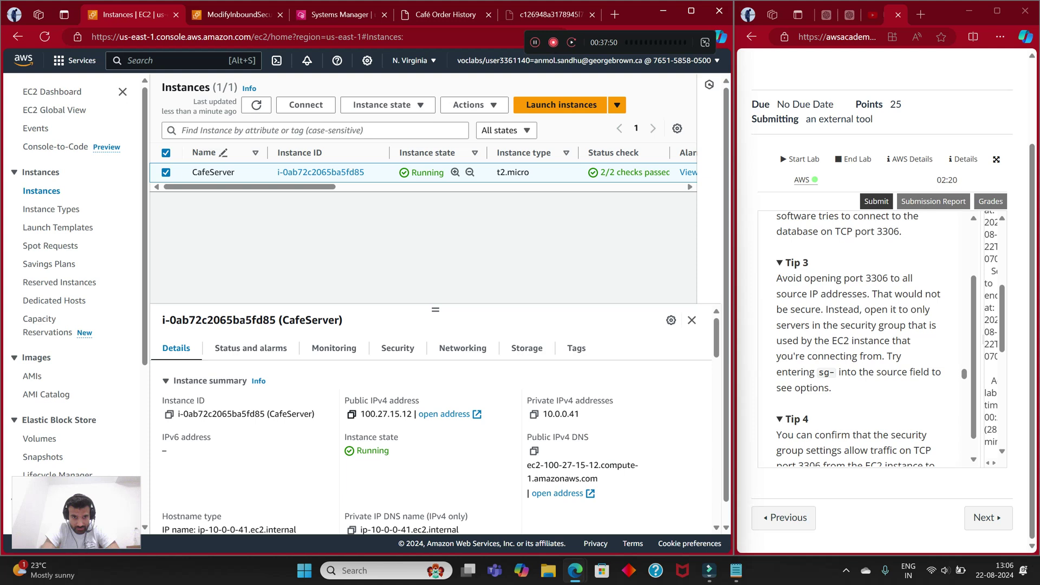
left_click(351, 414)
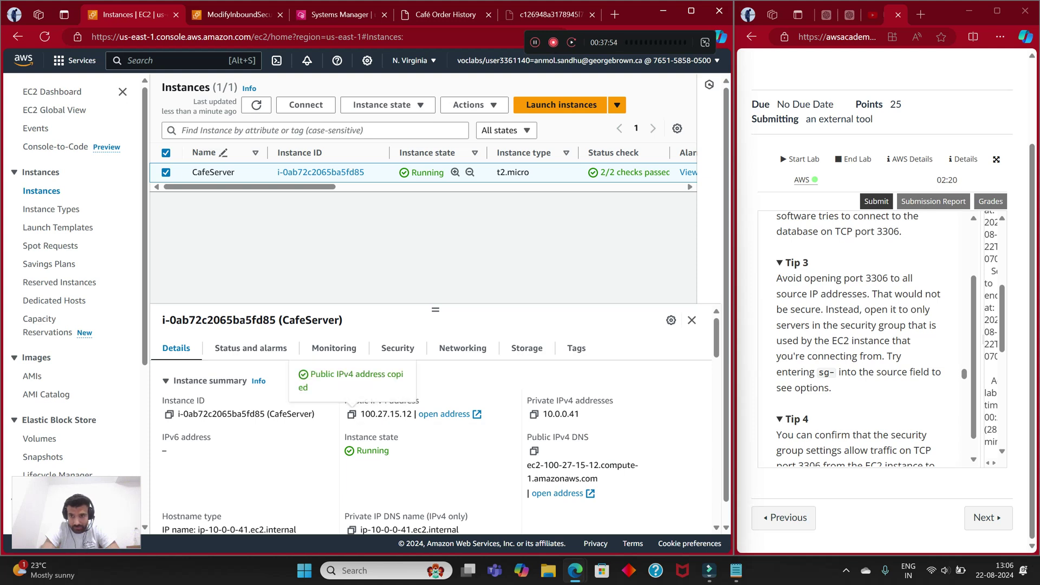
scroll(861, 335, "down", 3)
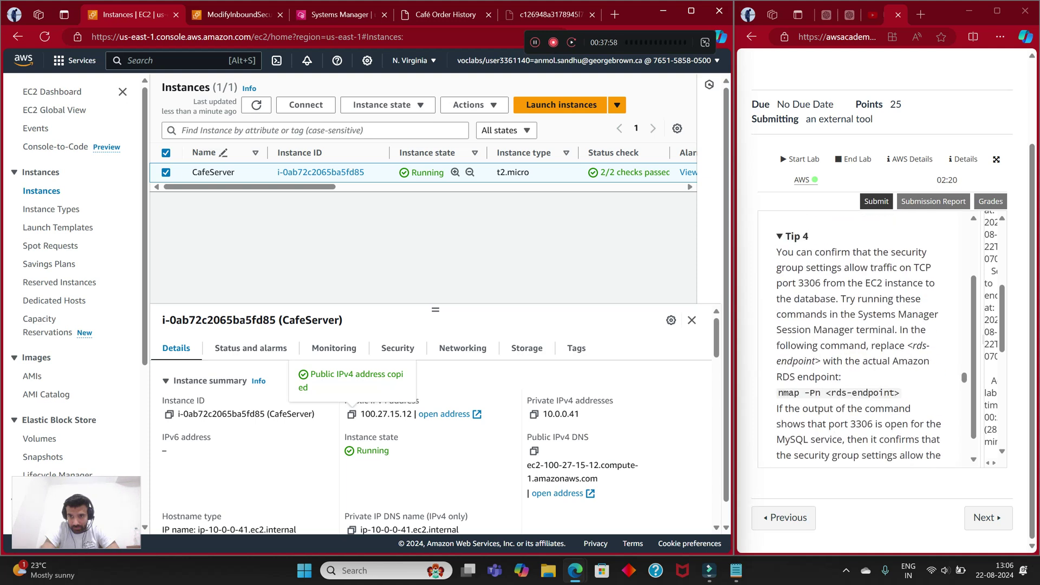
scroll(861, 336, "down", 5)
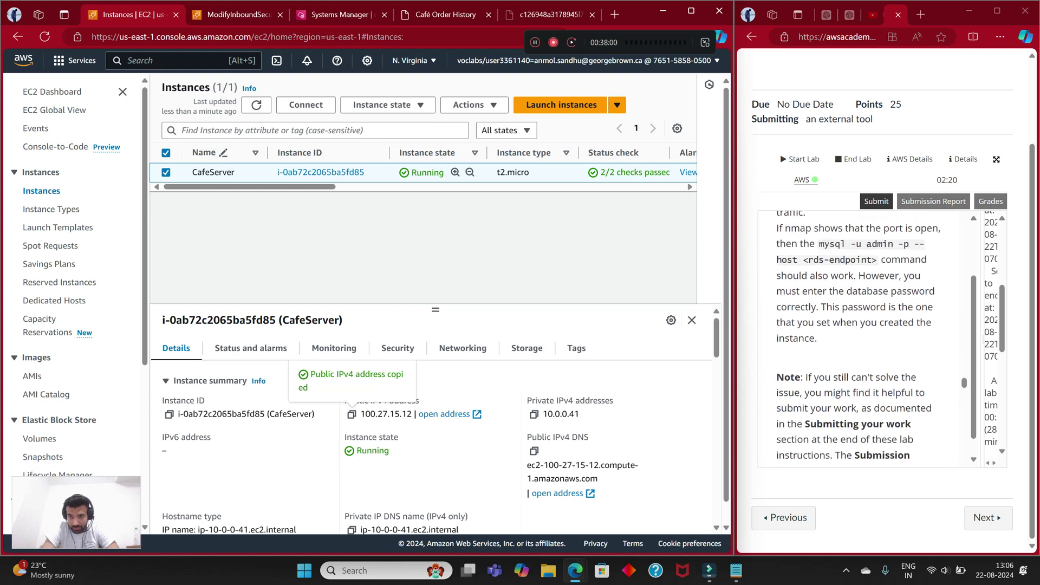
scroll(861, 335, "up", 4)
scroll(861, 338, "up", 3)
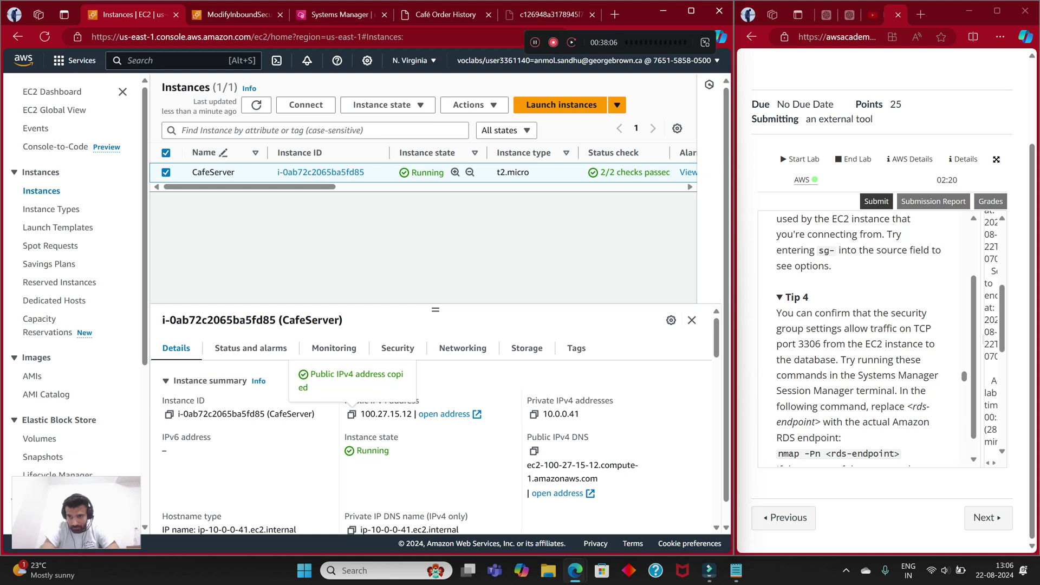
scroll(866, 336, "down", 1)
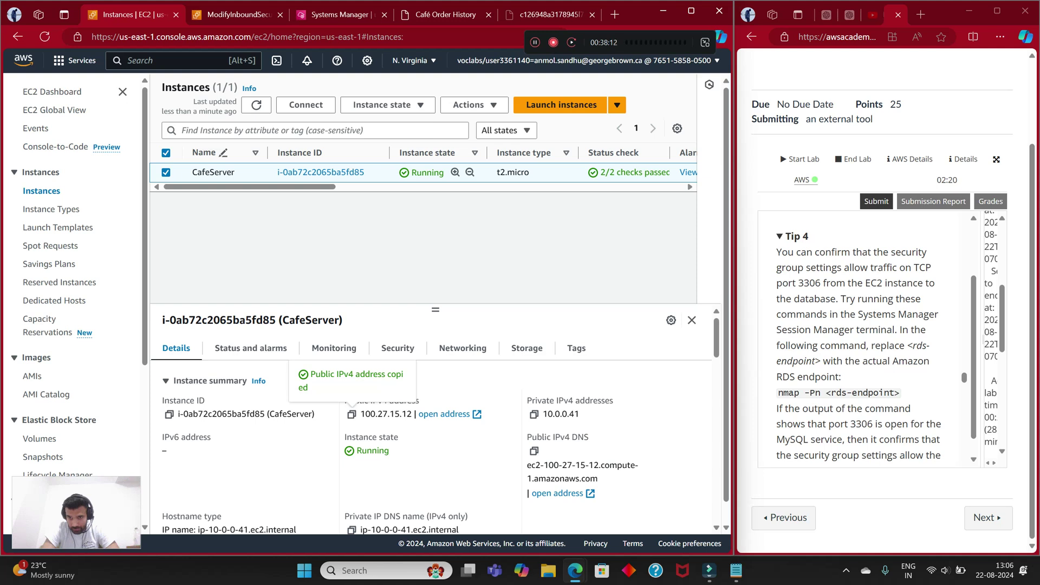
scroll(866, 336, "down", 2)
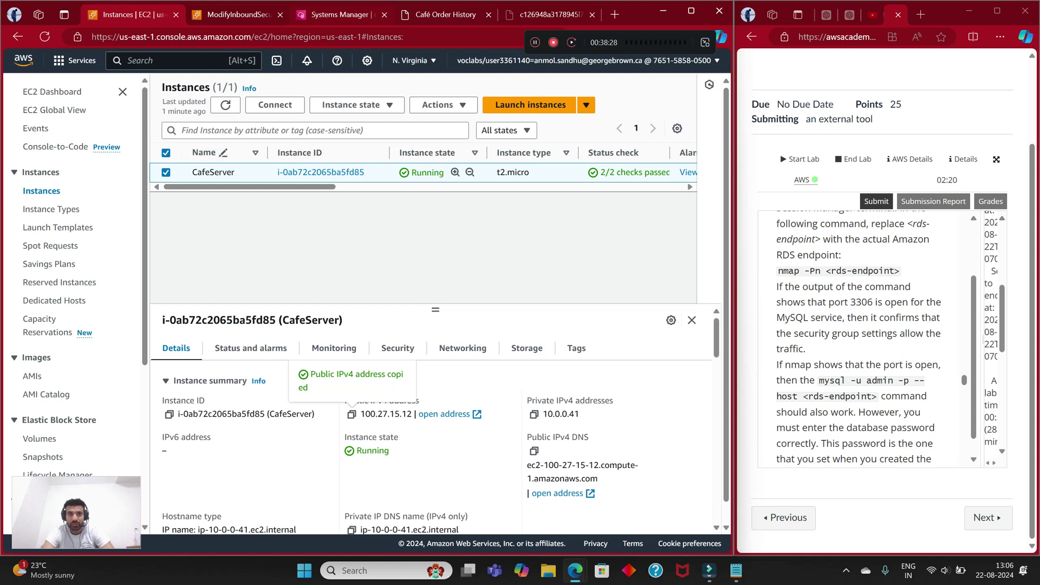
key("ctrl+3")
Step: Clear the terminal and type 'nmap -Pn' at the prompt
type("clear")
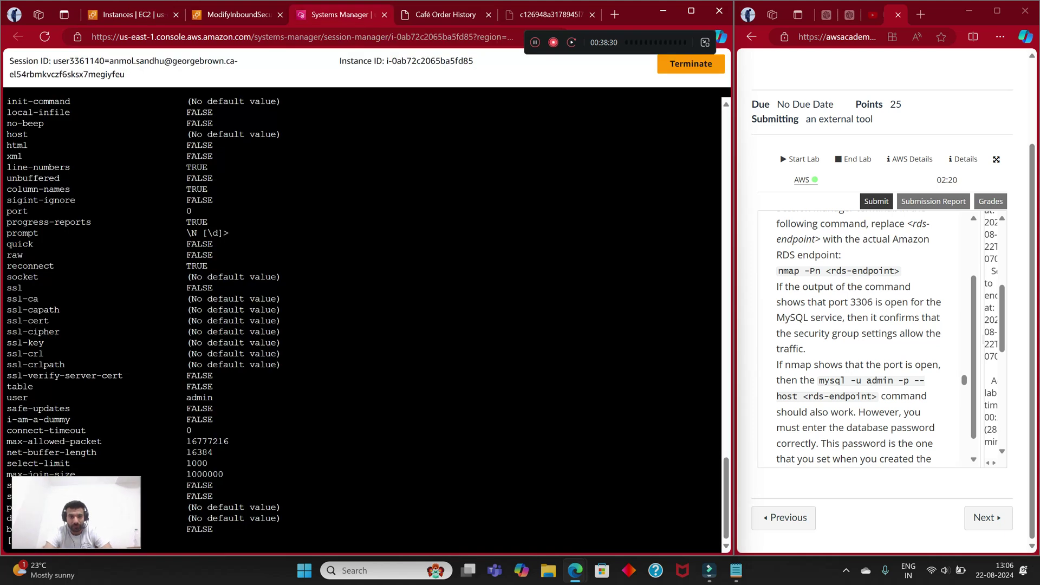
key("Return")
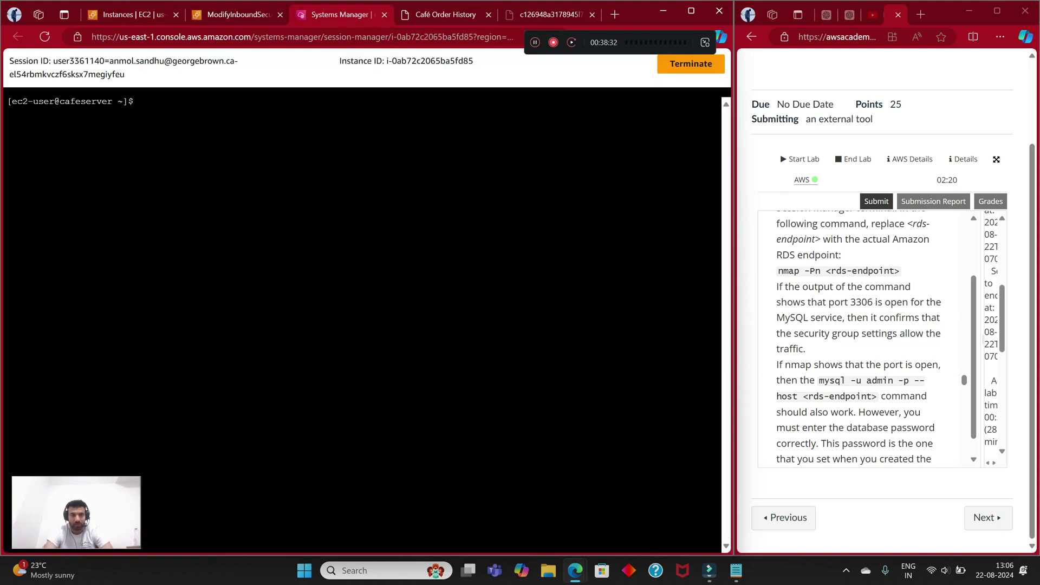
type("nm")
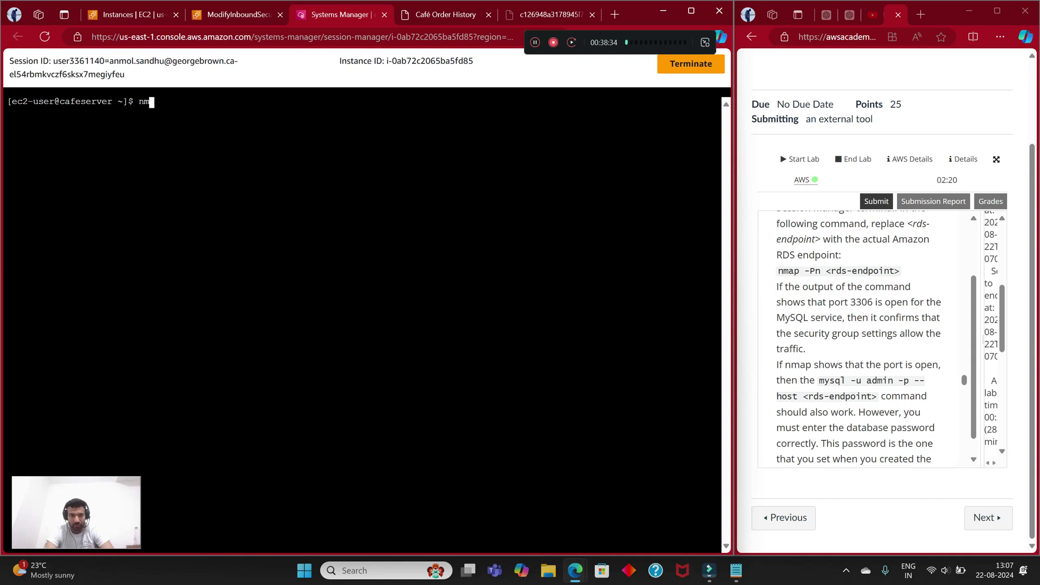
type("ap -Pn")
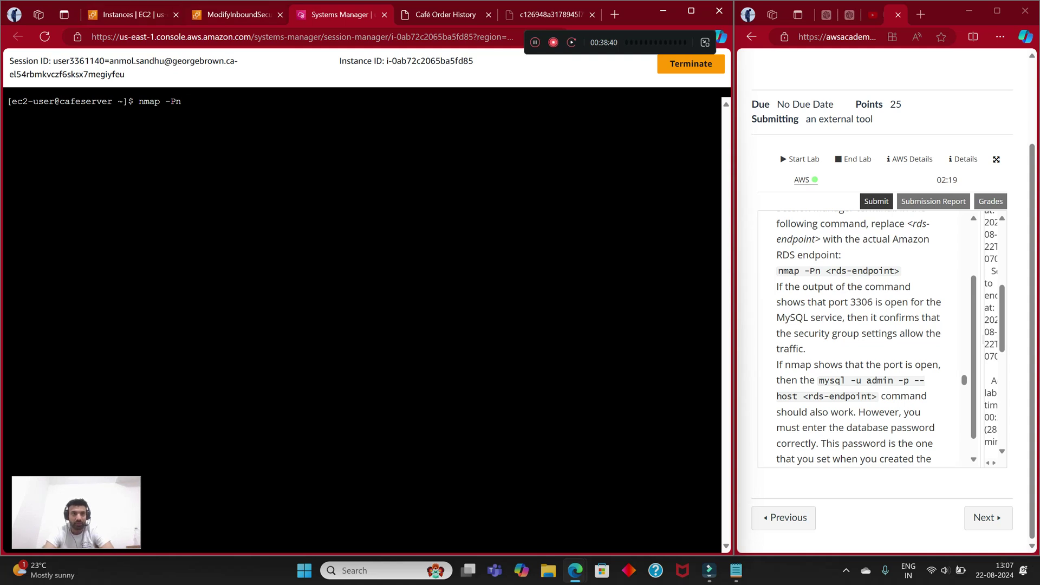
Step: Copy the cafedatabase endpoint from RDS Databases
left_click(239, 15)
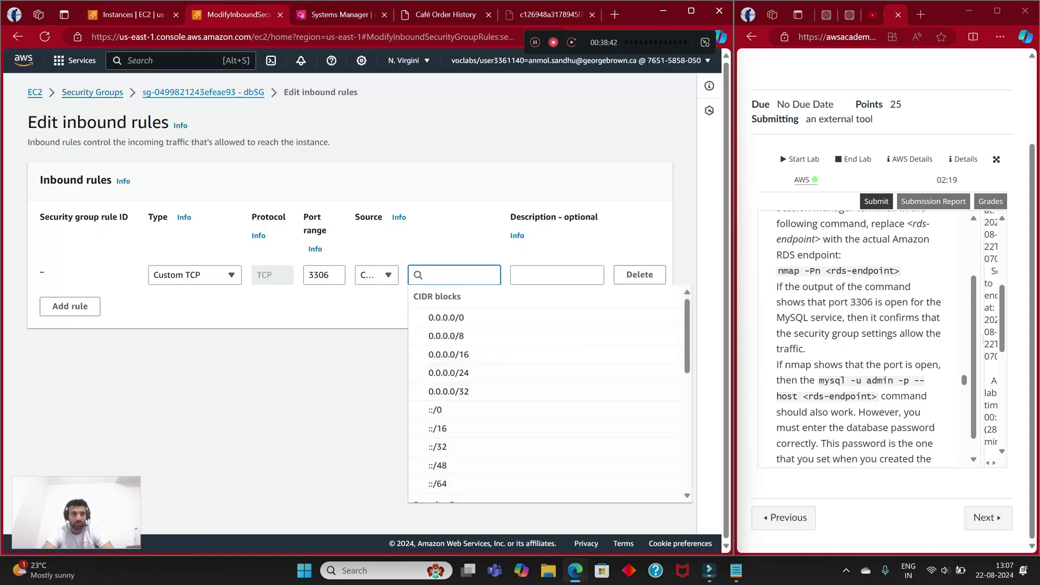
key("ctrl+Page_Up")
key("ctrl+Page_Down")
key("alt+s")
type("rds")
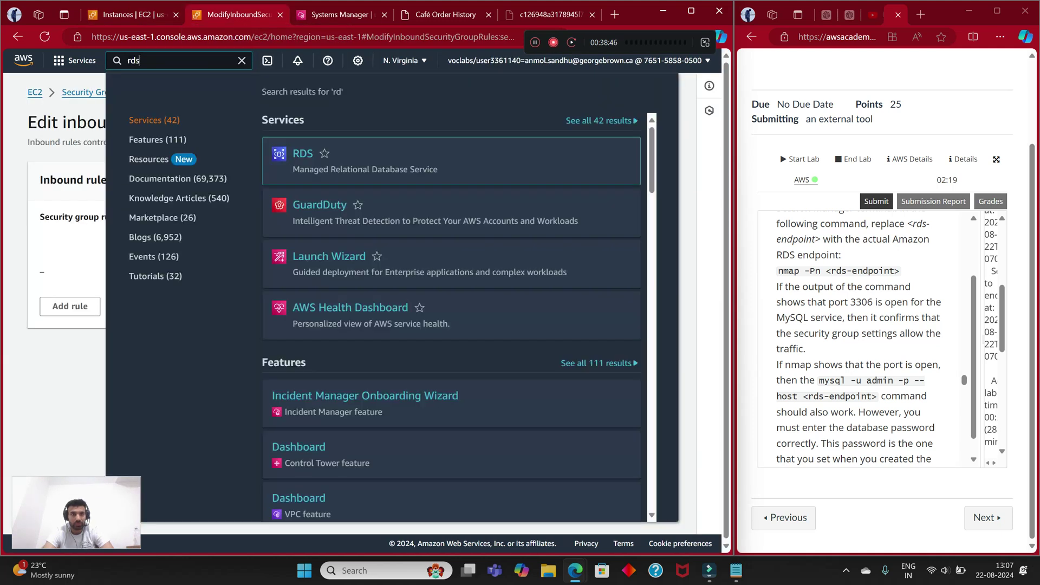
key("Return")
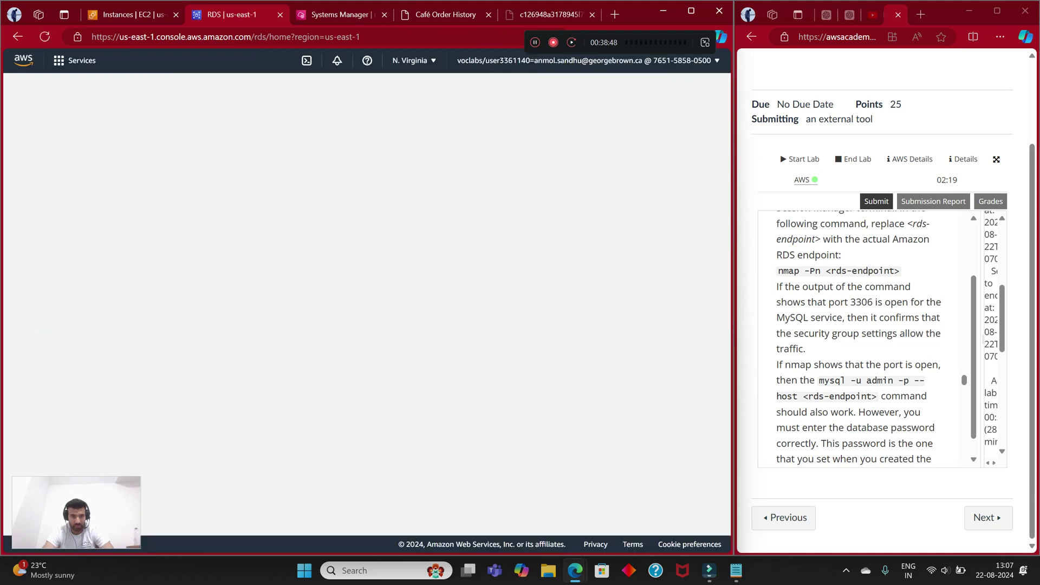
left_click(43, 148)
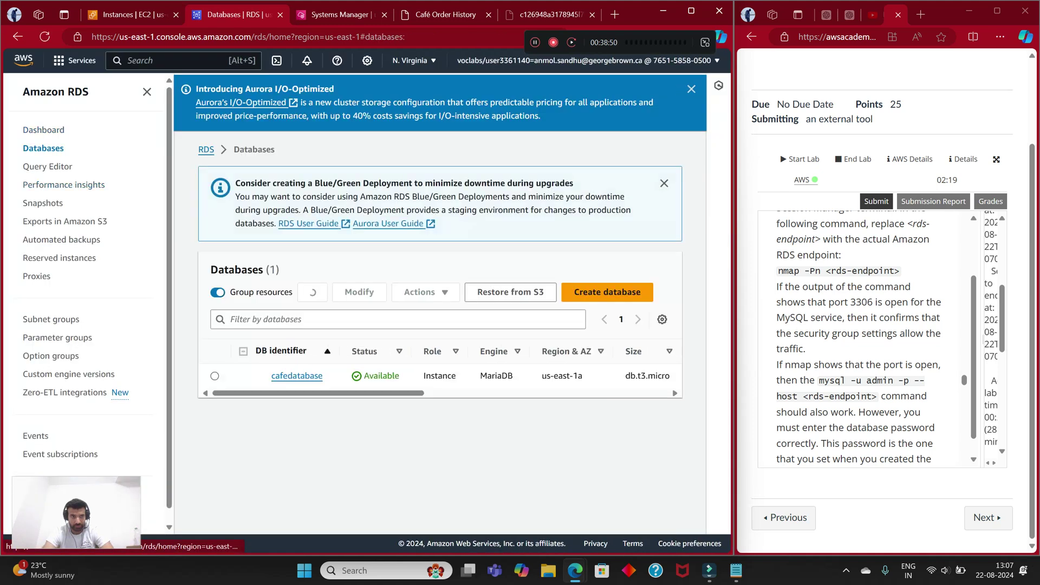
left_click(297, 375)
scroll(303, 375, "down", 3)
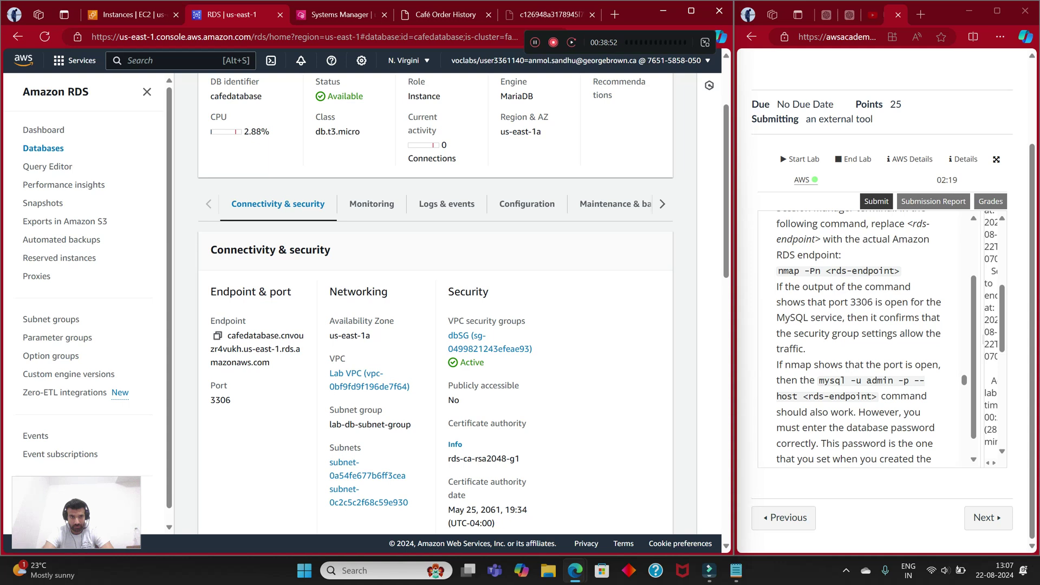
left_click(217, 335)
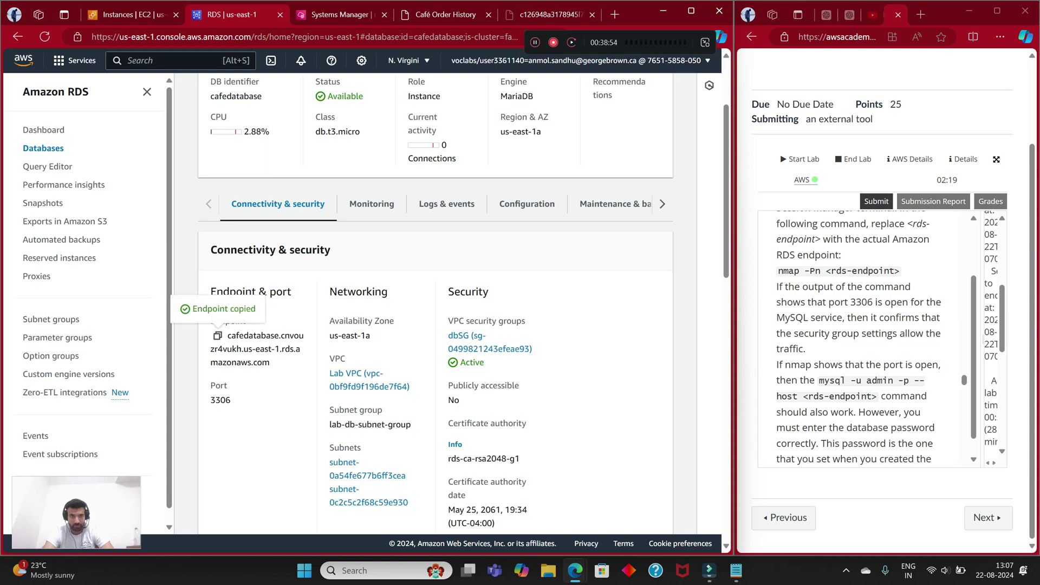
Step: Paste the endpoint after 'nmap -Pn' in the terminal and run the scan
key("ctrl+Tab")
right_click(312, 119)
left_click(346, 239)
key("Return")
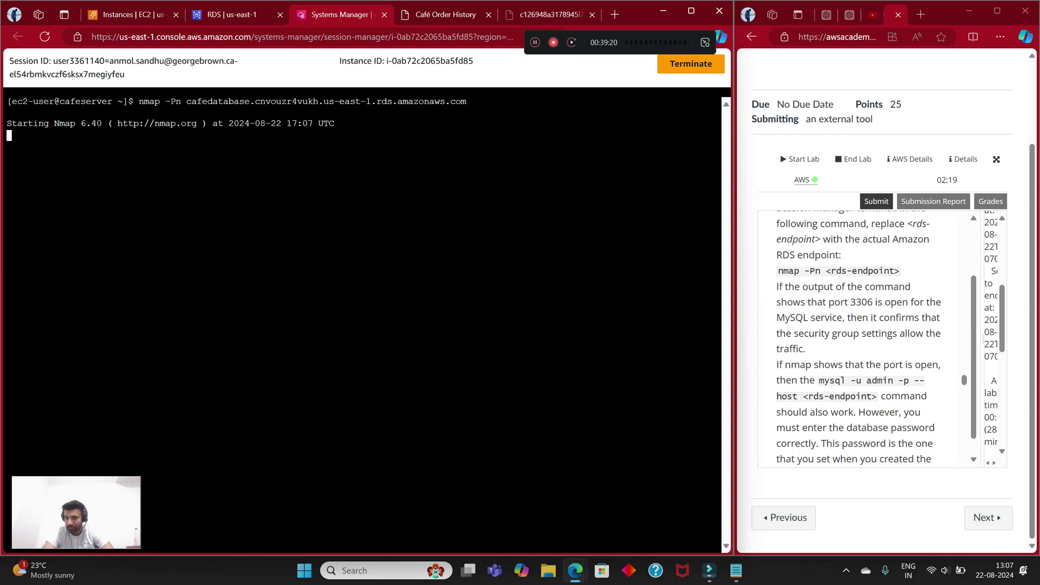
Step: Let the nmap scan of the cafedatabase endpoint finish, then go back to cafedatabase's Connectivity & security details
scroll(861, 335, "down", 3)
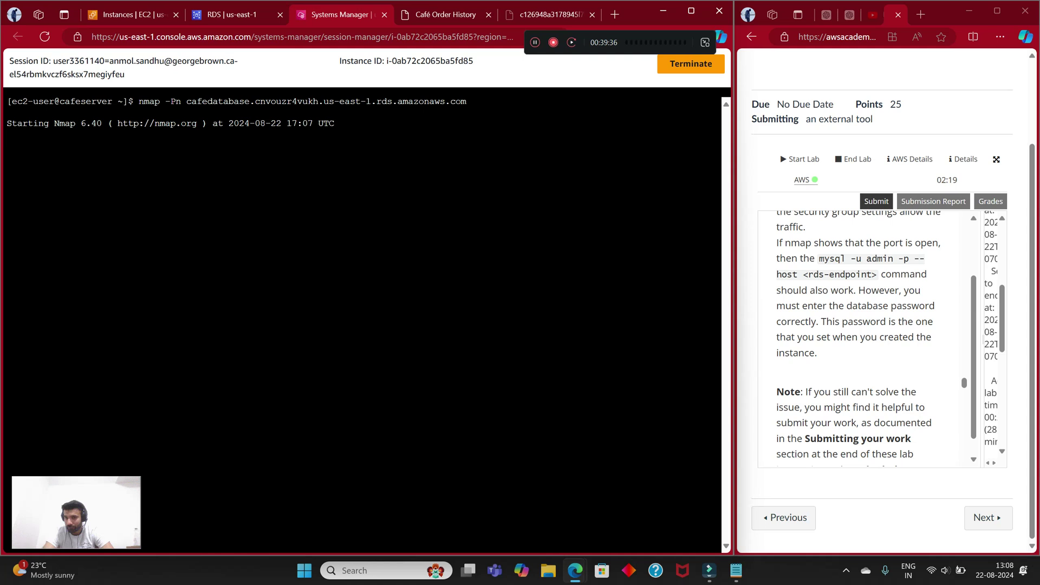
scroll(864, 336, "down", 3)
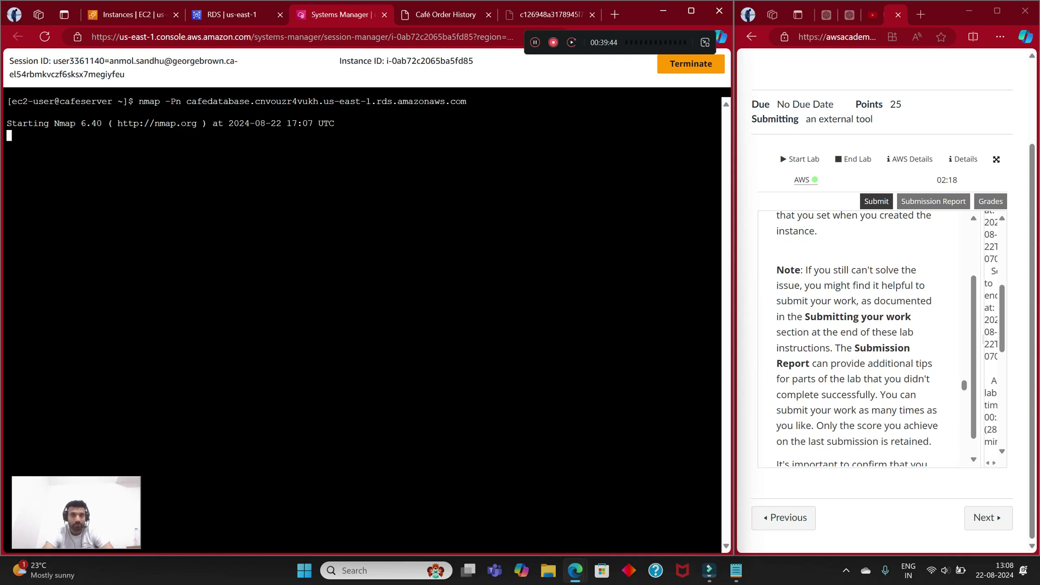
scroll(863, 335, "up", 5)
left_click_drag(103, 15, 535, 40)
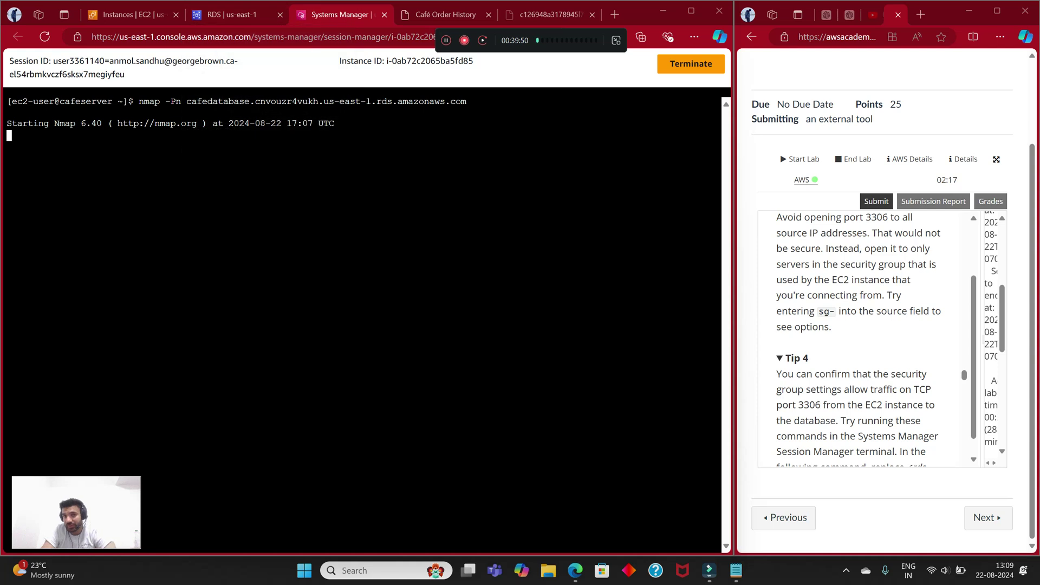
key("ctrl+shift+Tab")
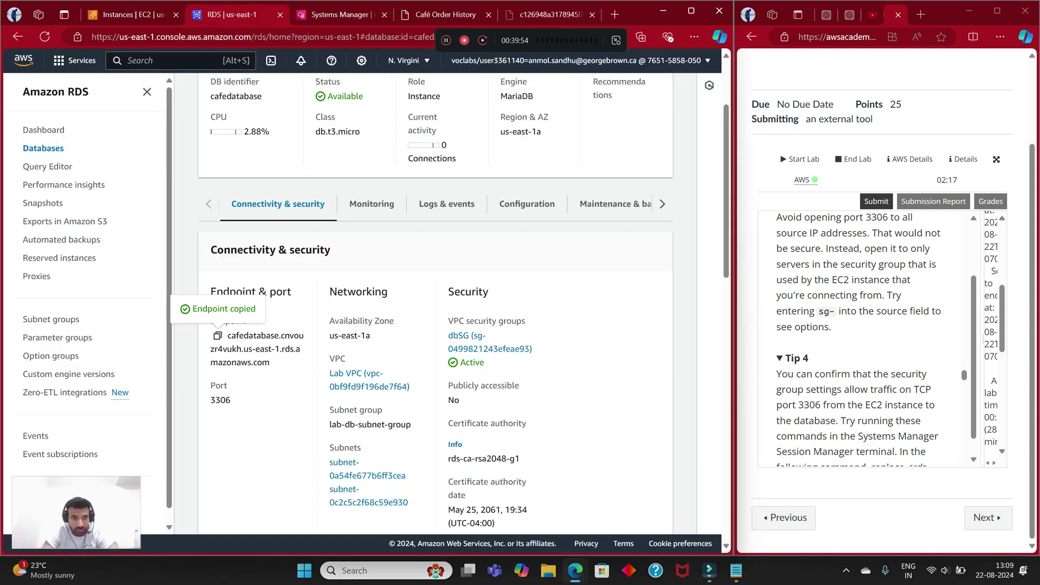
Step: Add a new dbSG inbound rule with port range 3306
left_click(477, 348, "ctrl")
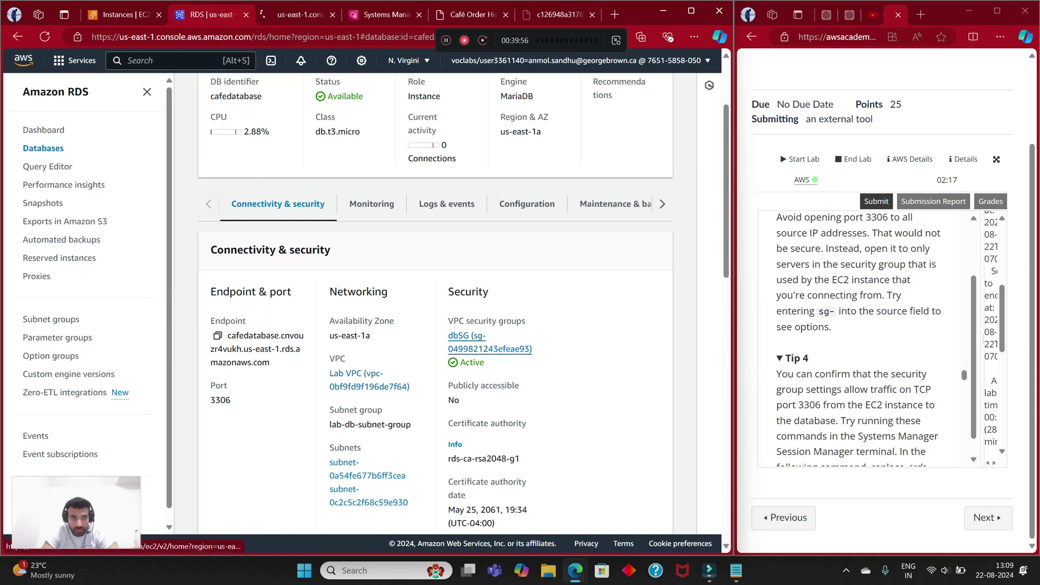
key("ctrl+Tab")
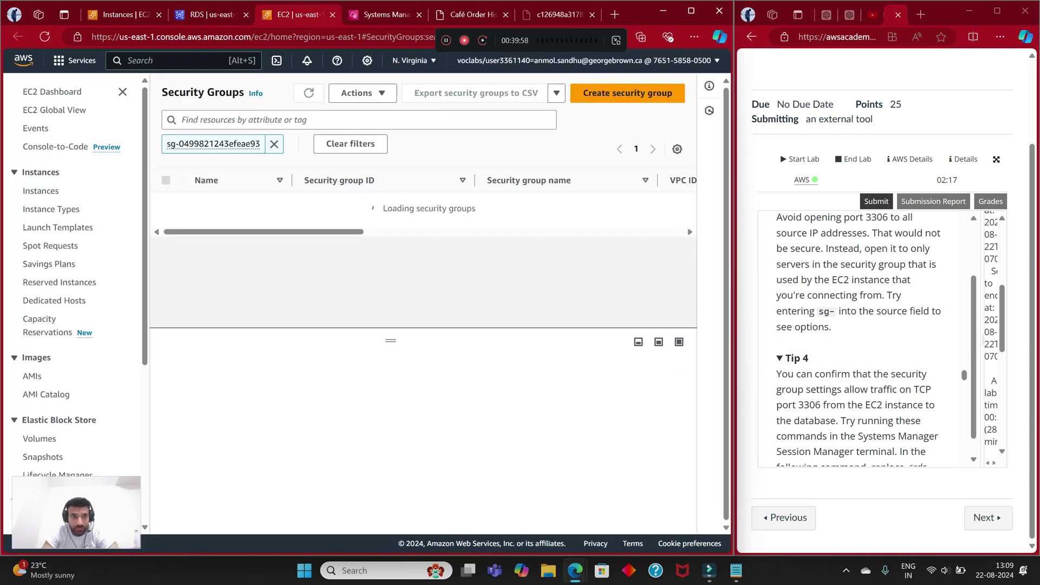
left_click(350, 204)
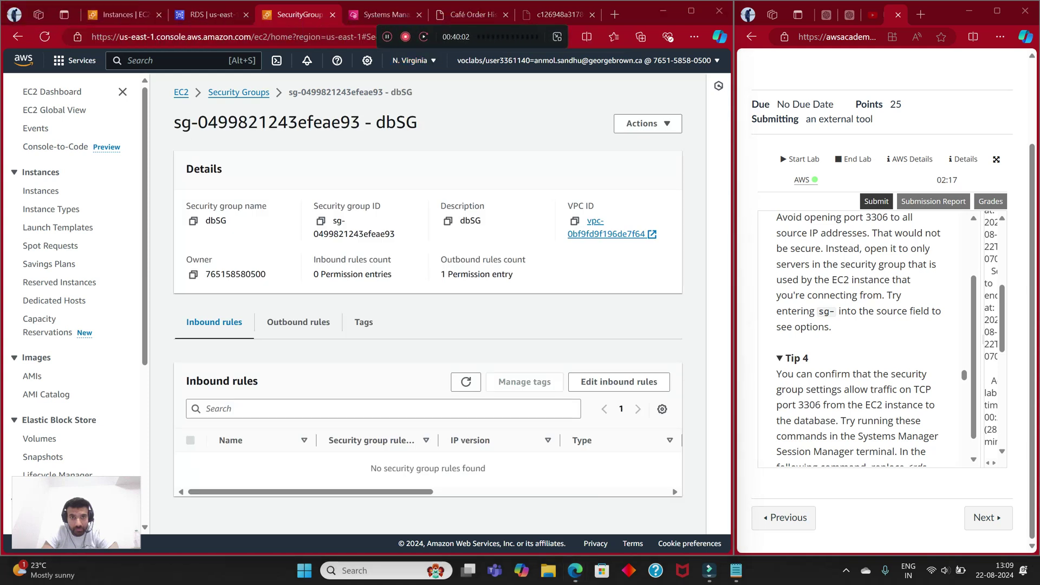
left_click(618, 382)
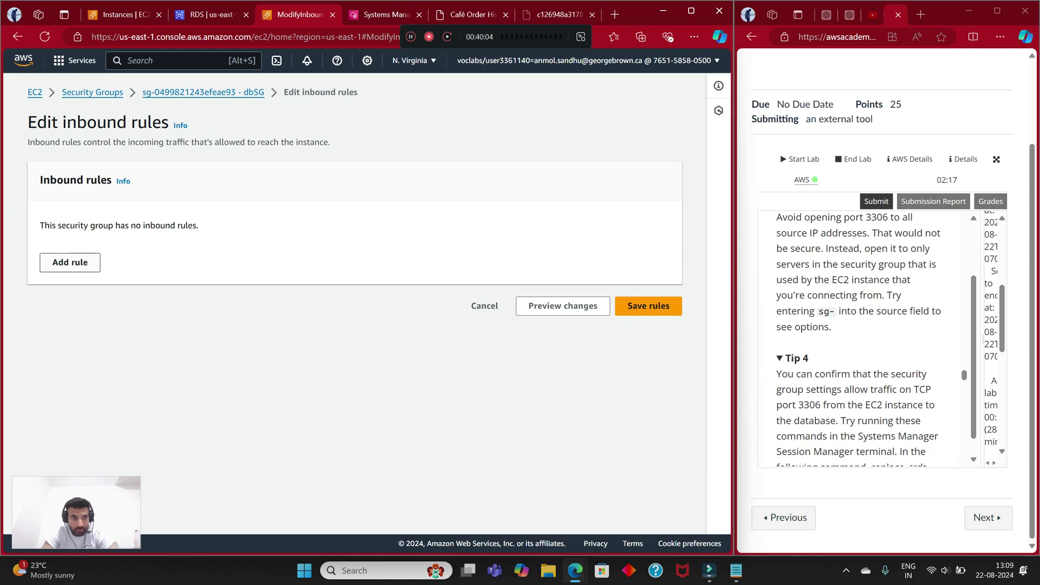
left_click(70, 261)
double_click(325, 261)
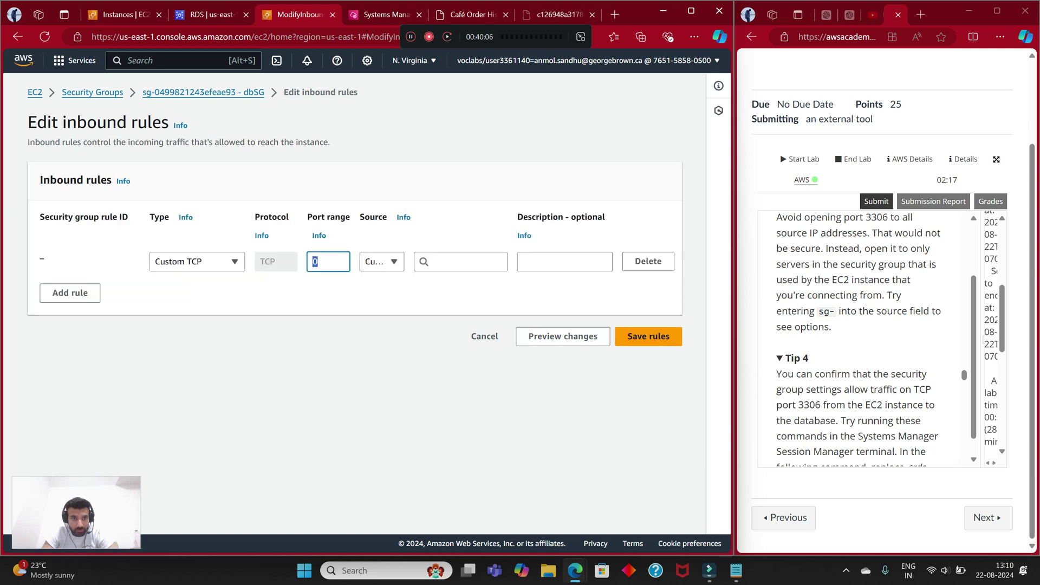
type("3306")
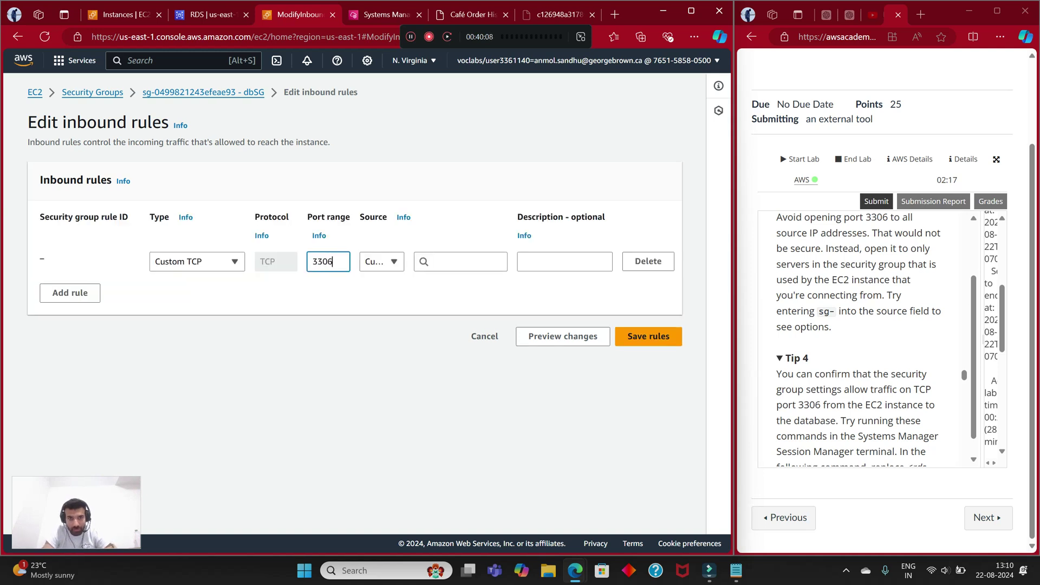
left_click(461, 261)
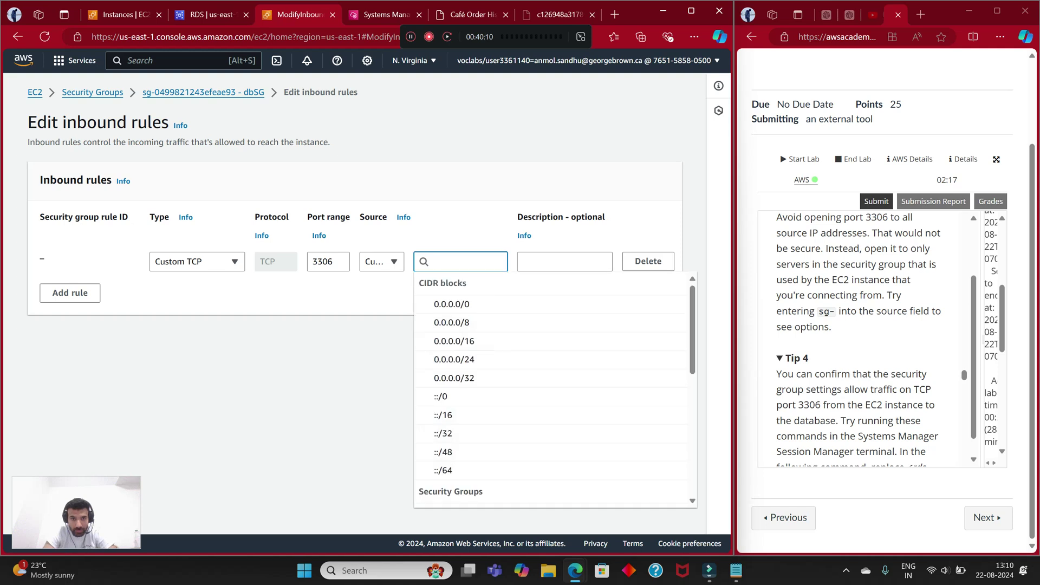
Step: Set the rule source to 100.27.15.12/32 and save the inbound rules
left_click(126, 15)
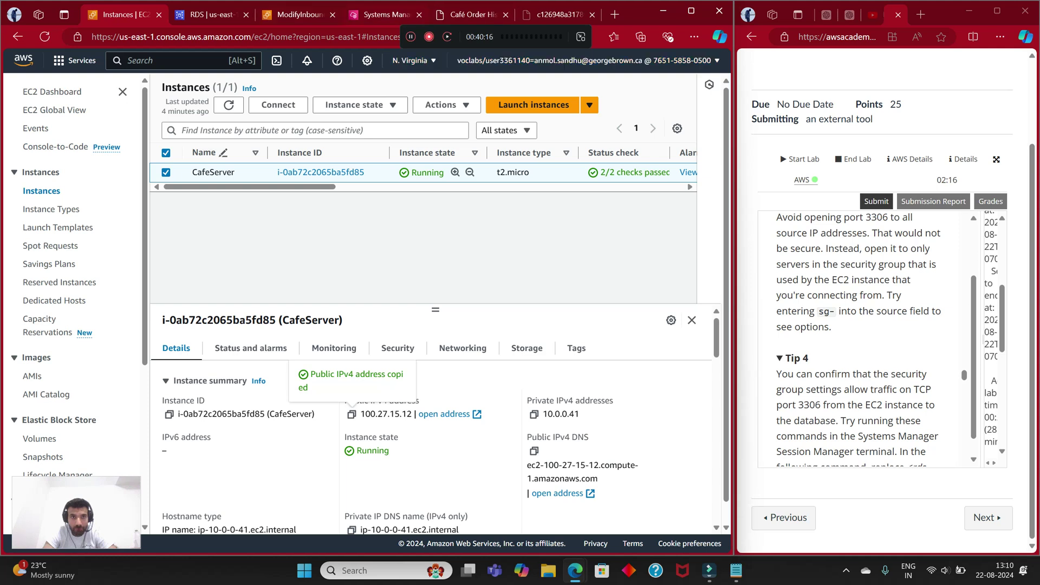
key("ctrl+Tab")
key("ctrl+Tab")
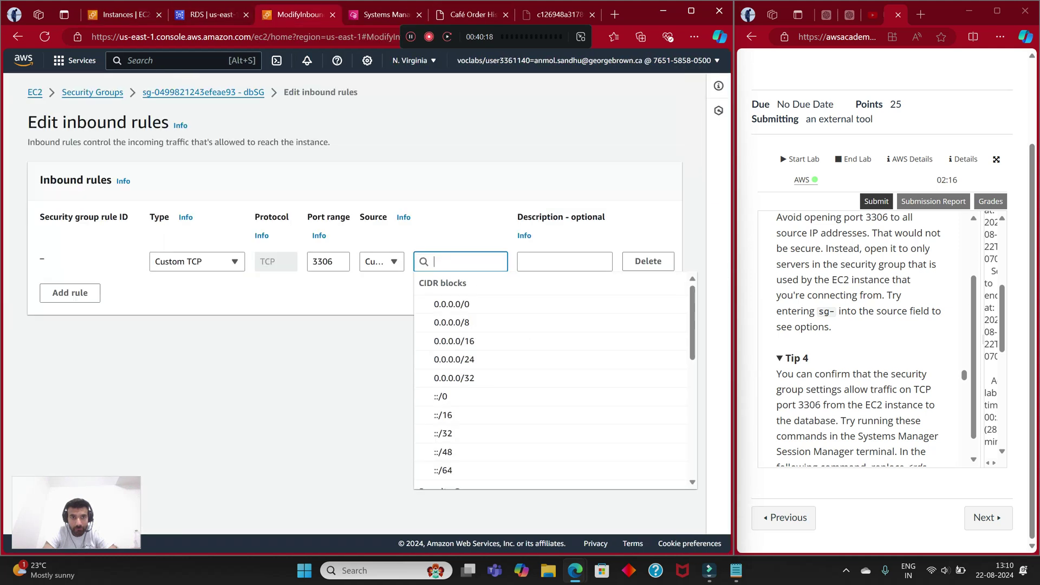
right_click(458, 262)
left_click(492, 379)
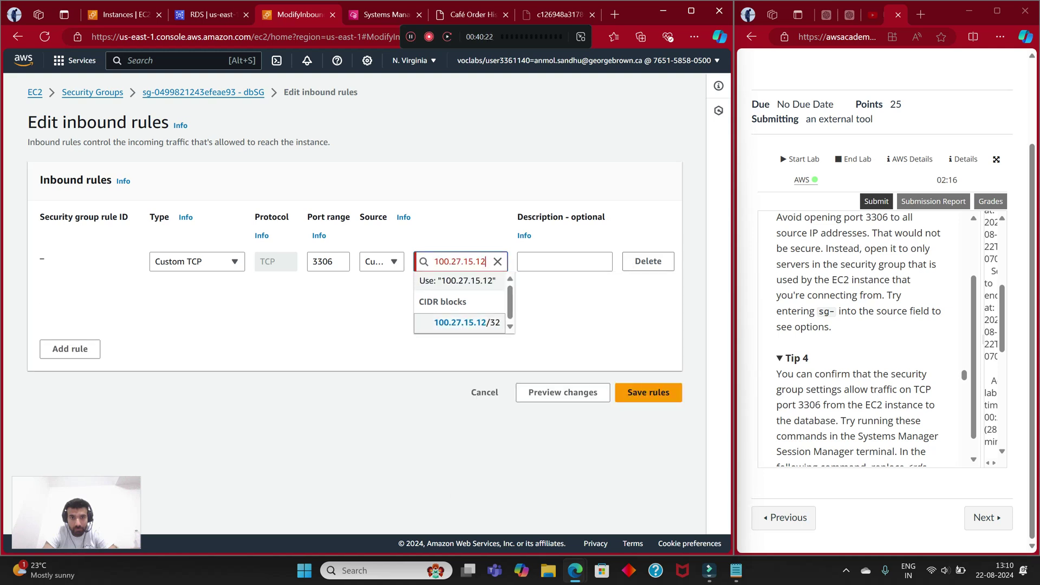
key("Return")
left_click(648, 361)
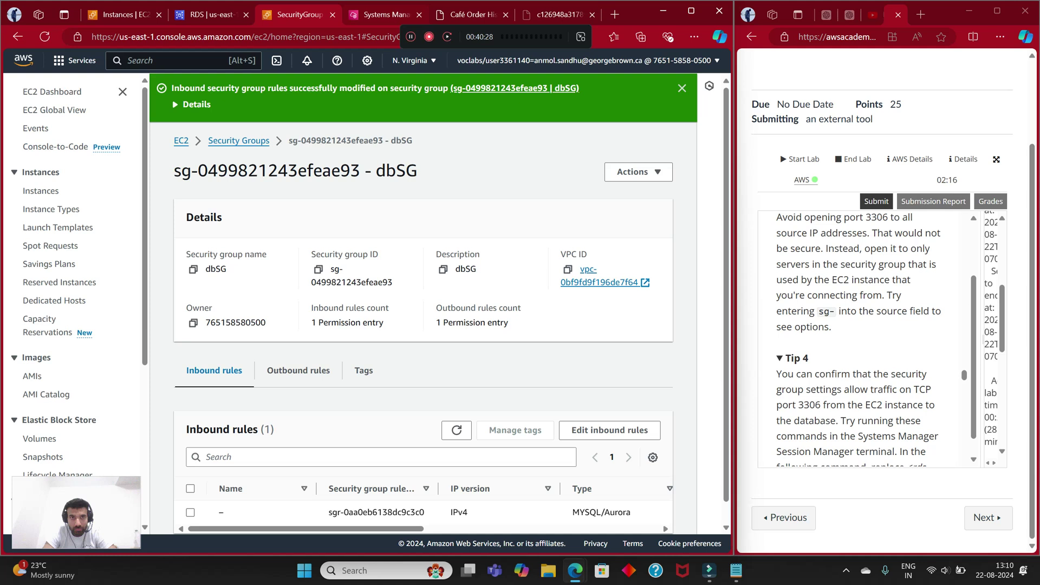
key("ctrl+Tab")
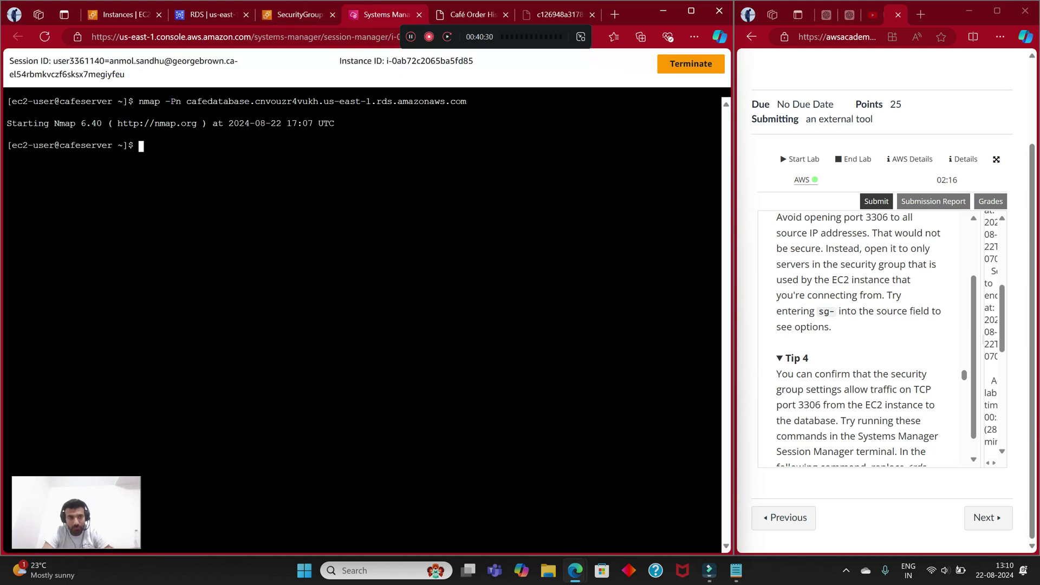
Step: Rerun the previous nmap scan on cafedatabase, then view dbSG's TCP 3306 rule from 100.27.15.12/32
key("Up")
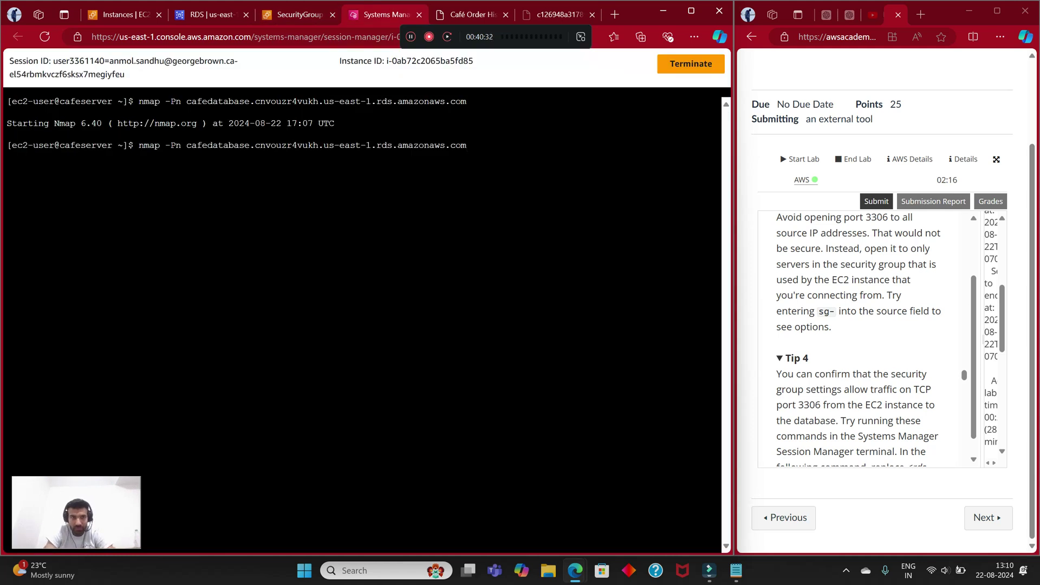
key("Return")
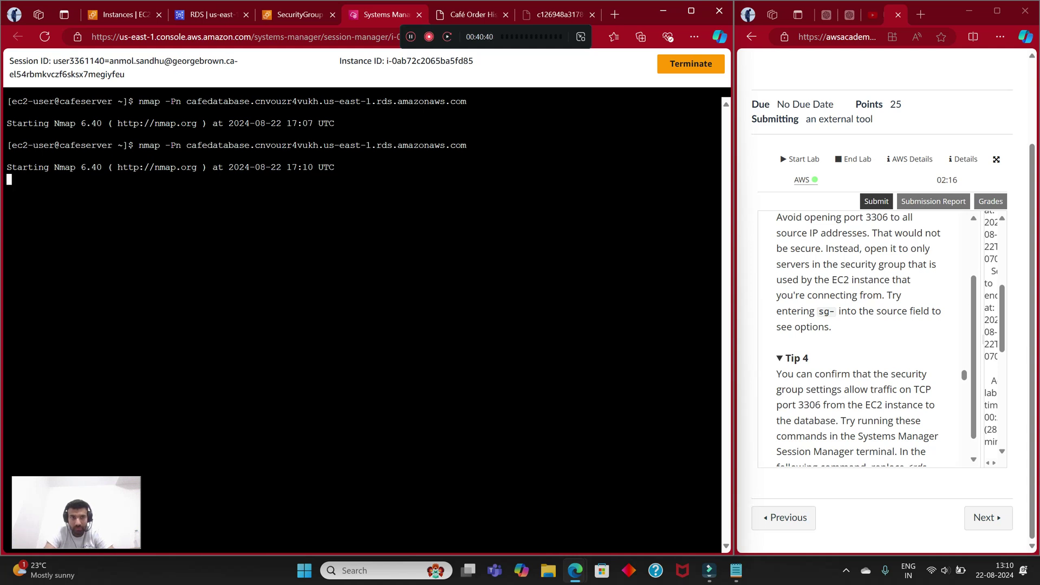
key("ctrl+shift+Tab")
scroll(423, 487, "right", 5)
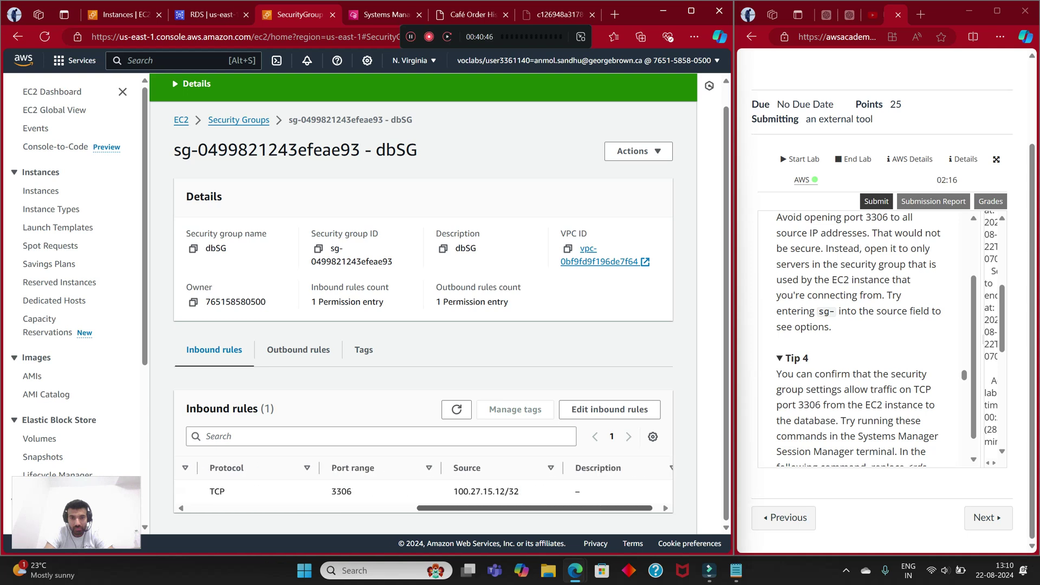
Step: Add a second inbound rule to dbSG and set the first rule's type to Custom TCP
scroll(422, 487, "right", 1)
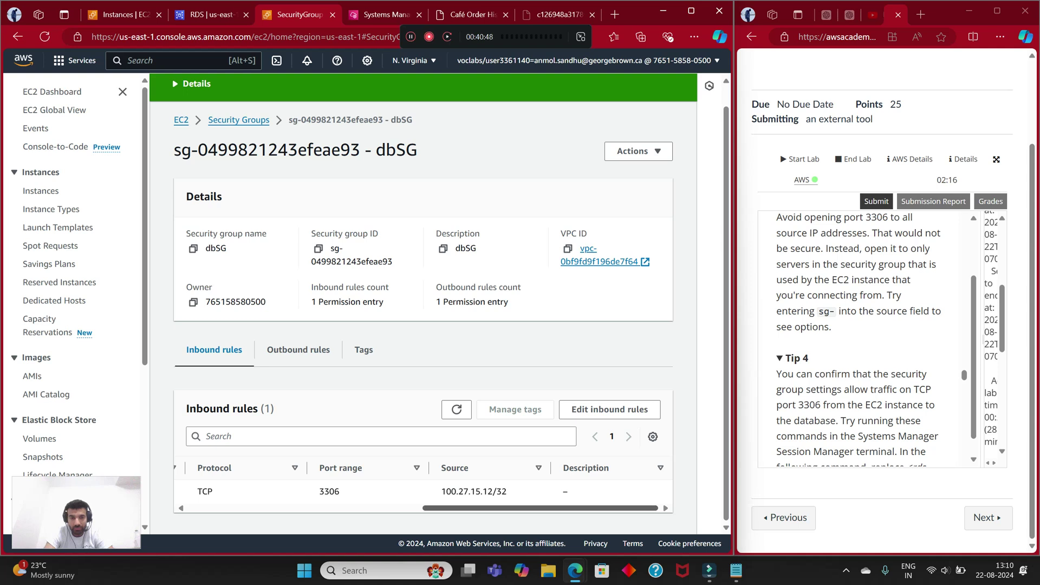
scroll(423, 487, "left", 6)
scroll(422, 487, "left", 1)
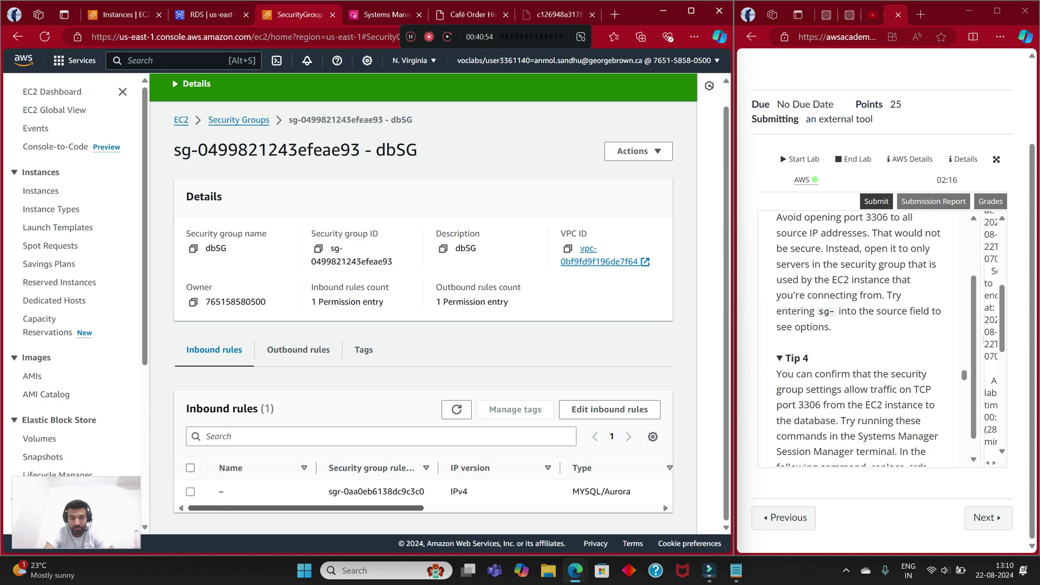
scroll(423, 487, "right", 8)
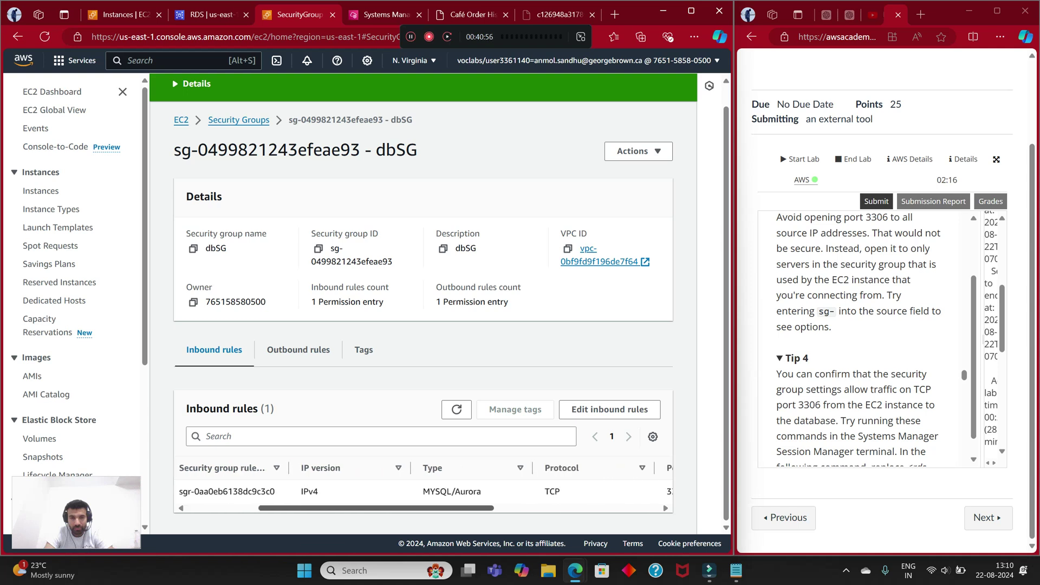
left_click(609, 409)
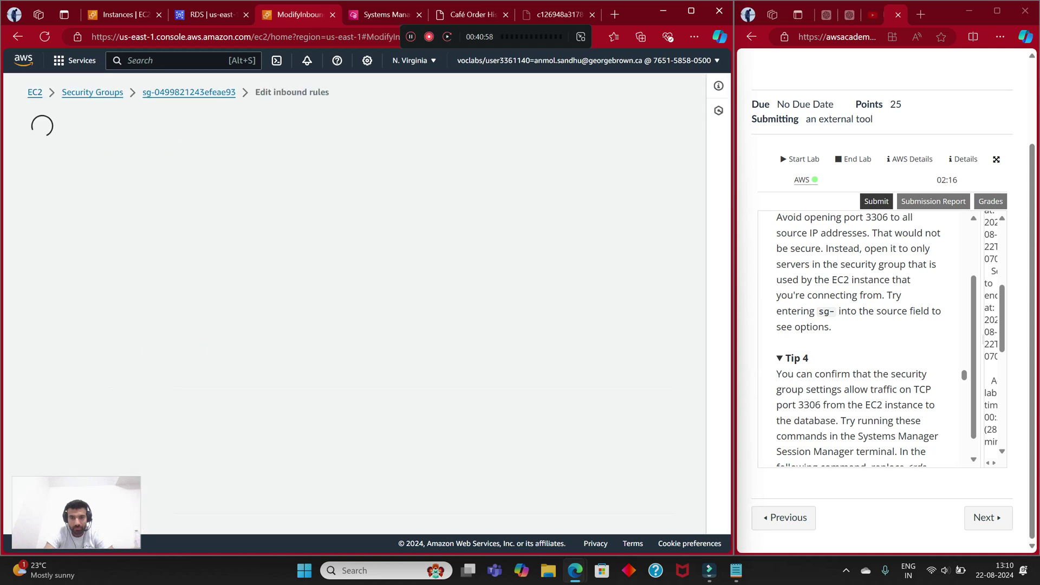
left_click(70, 316)
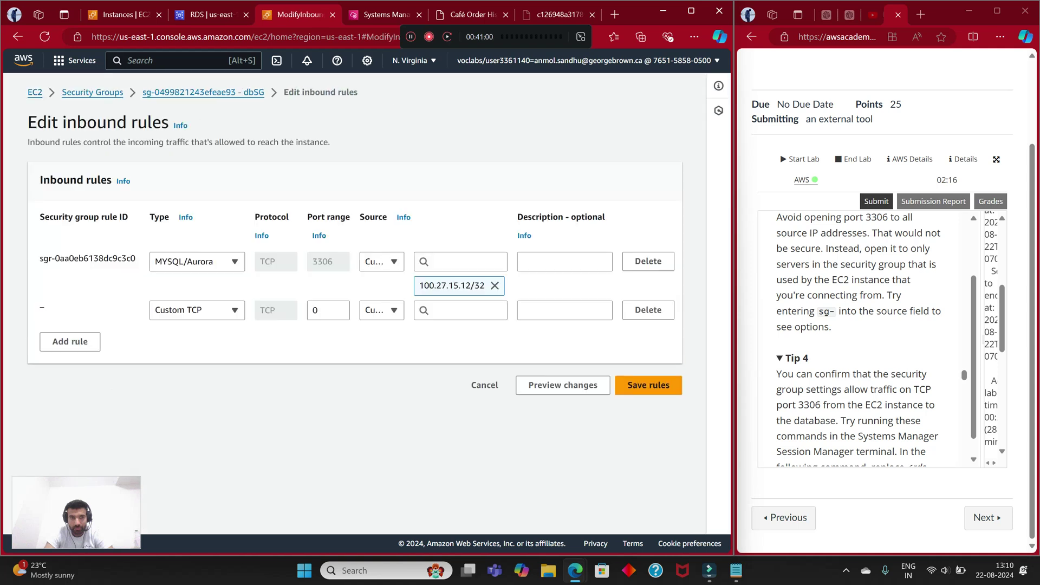
left_click(197, 261)
left_click(174, 297)
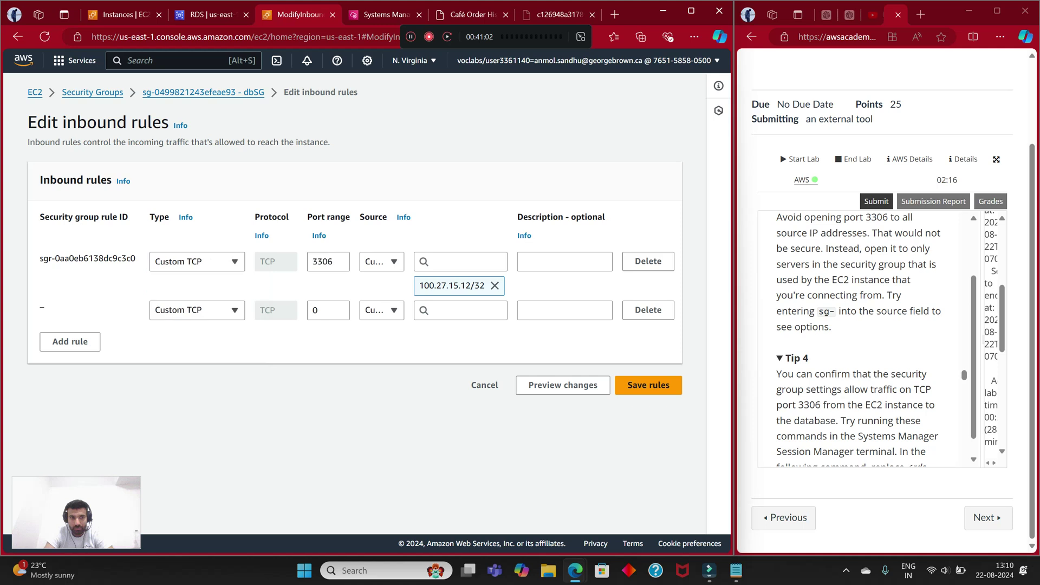
left_click(648, 385)
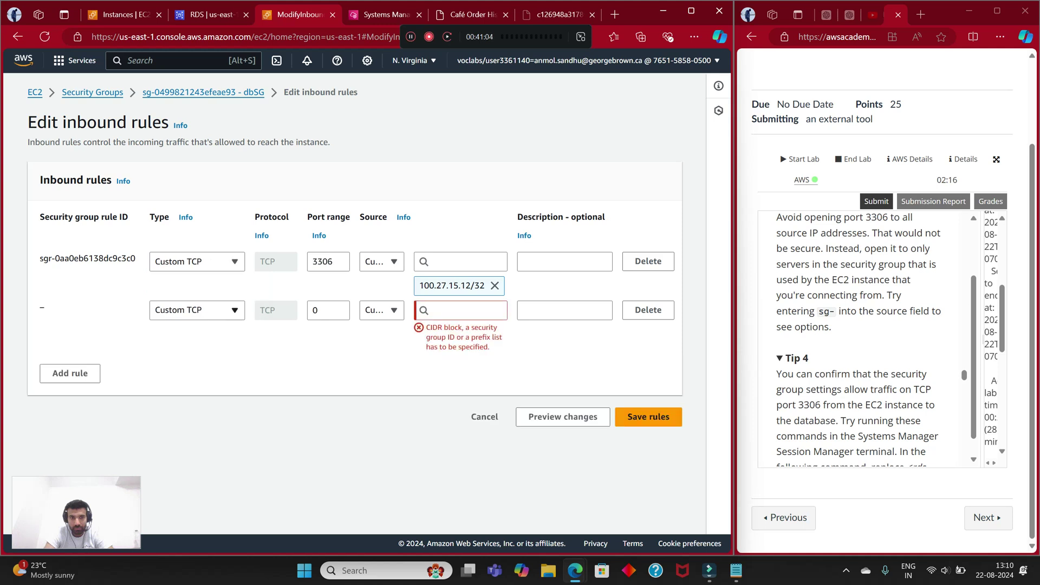
Step: Make the second rule Custom TCP on port 3306
left_click(198, 310)
left_click(178, 111)
left_click(327, 310)
type("3306")
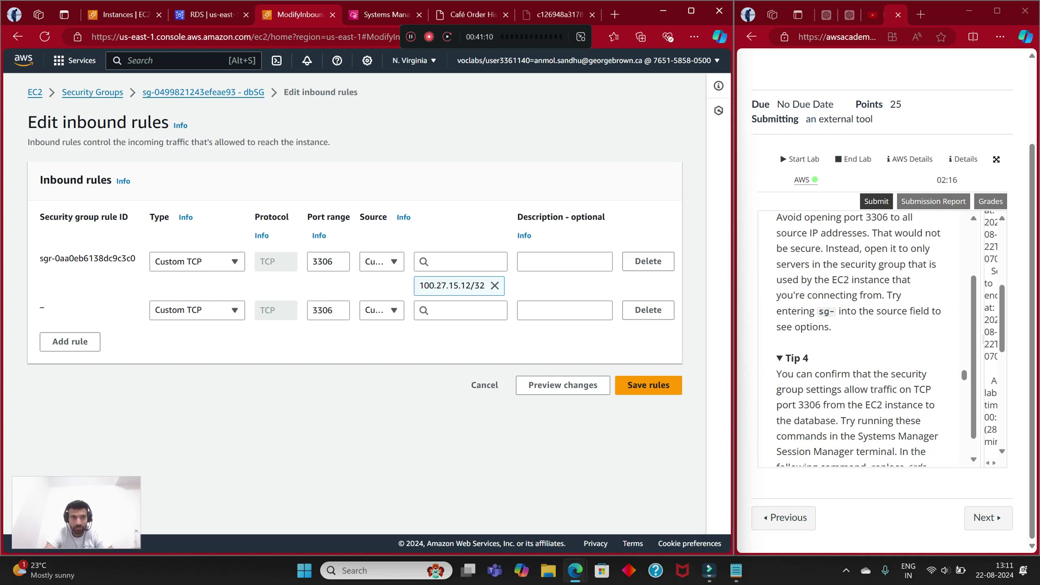
Step: Copy CafeServer's private IPv4 address from its EC2 instance details
key("ctrl+shift+Tab")
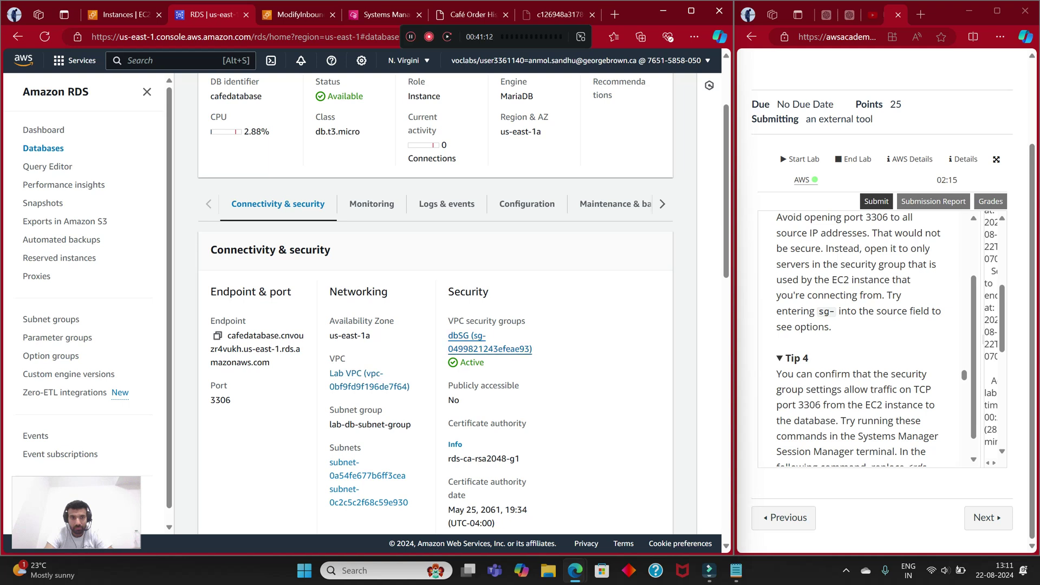
scroll(433, 303, "up", 2)
key("ctrl+shift+Tab")
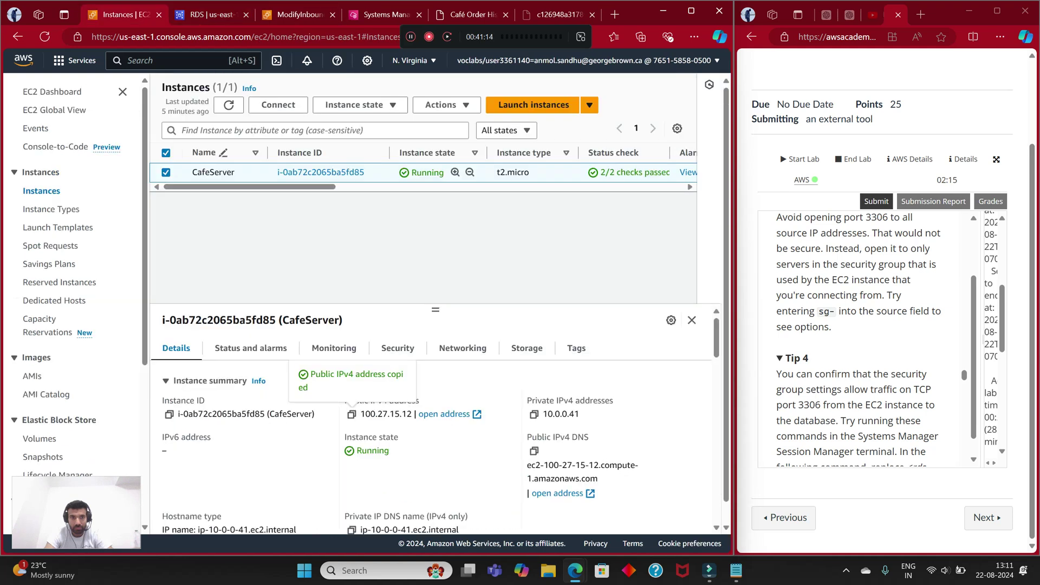
left_click(534, 414)
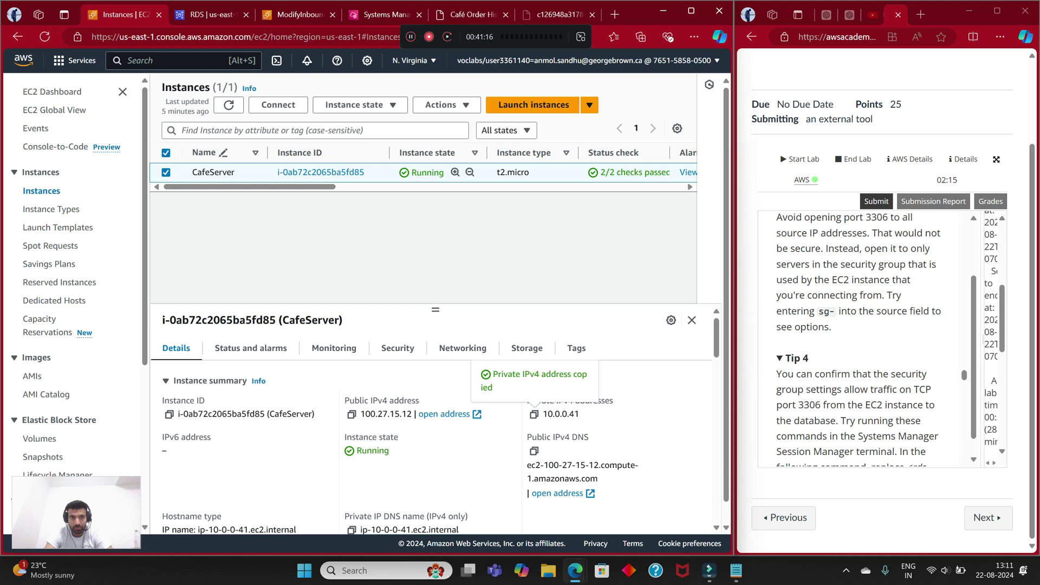
Step: Paste 10.0.0.41/32 as the second rule's source and save the inbound rules
key("ctrl+Tab")
key("ctrl+Tab")
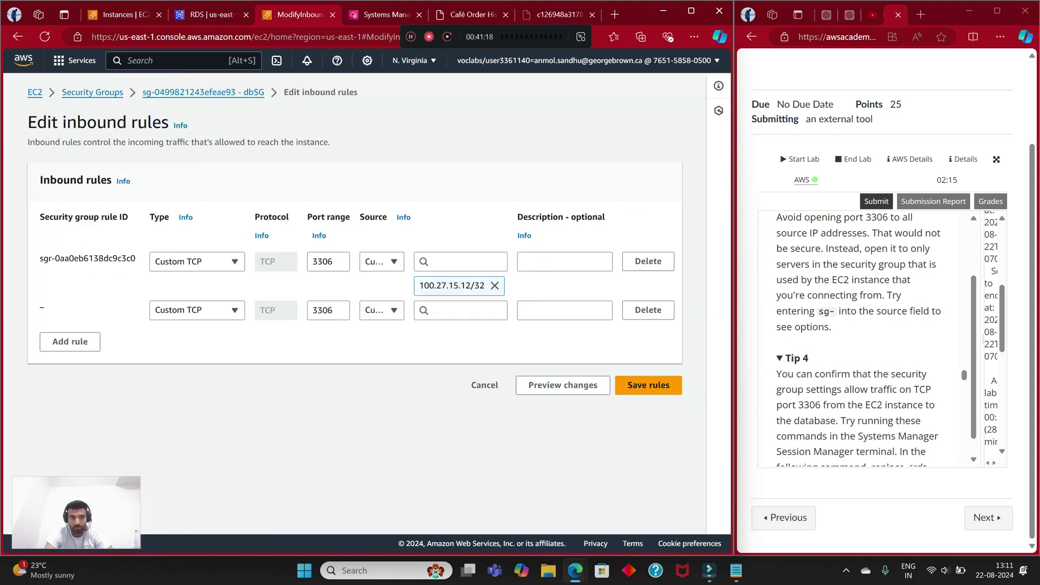
right_click(414, 301)
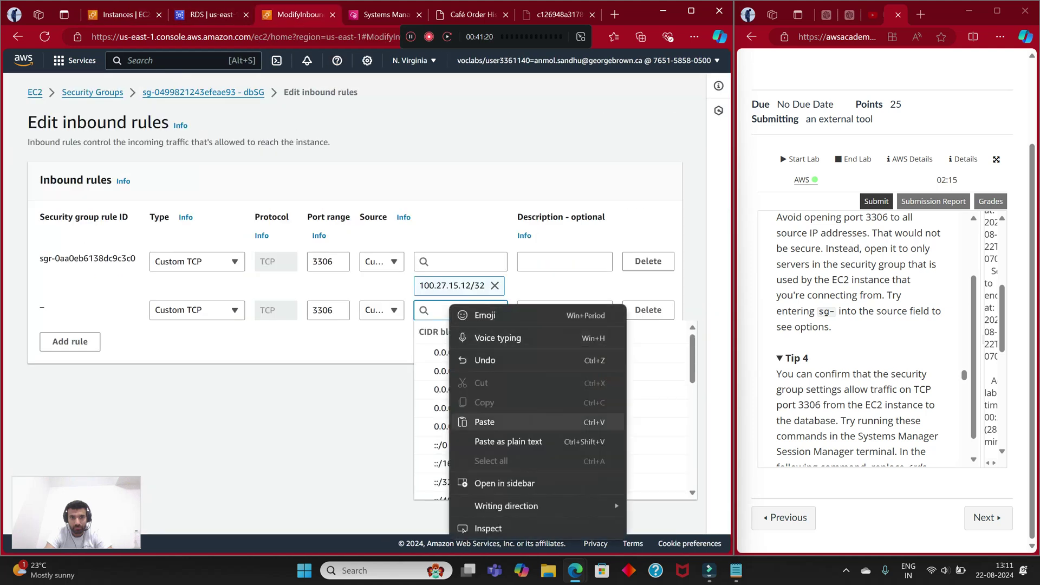
left_click(476, 421)
left_click(452, 369)
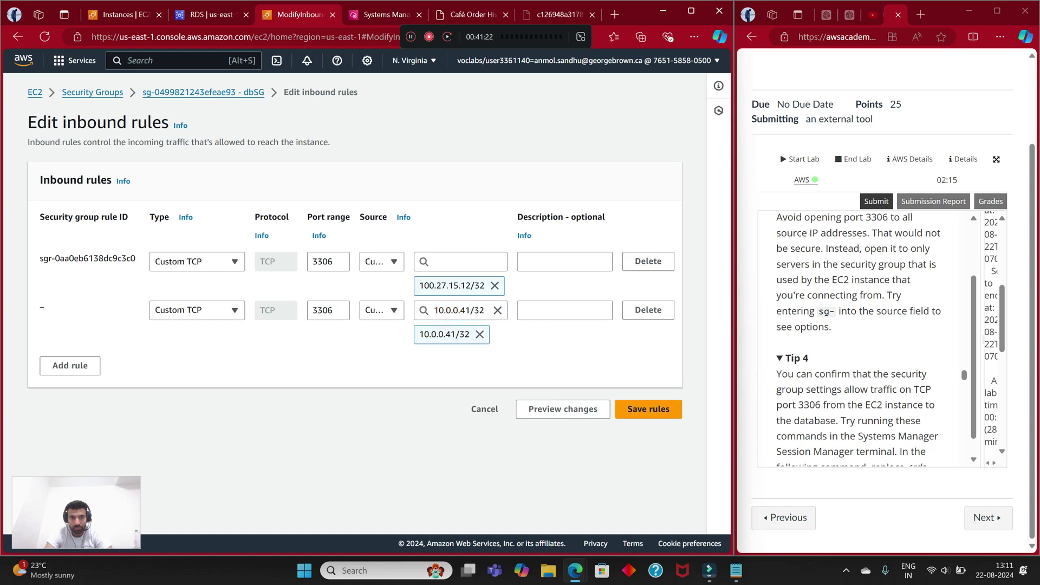
left_click(648, 408)
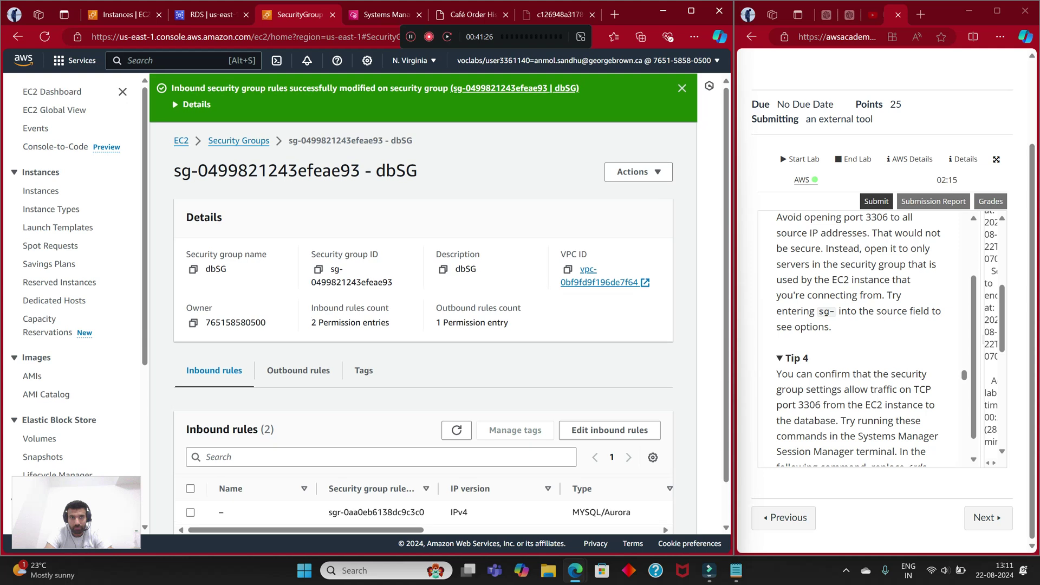
scroll(423, 303, "down", 1)
scroll(422, 474, "right", 5)
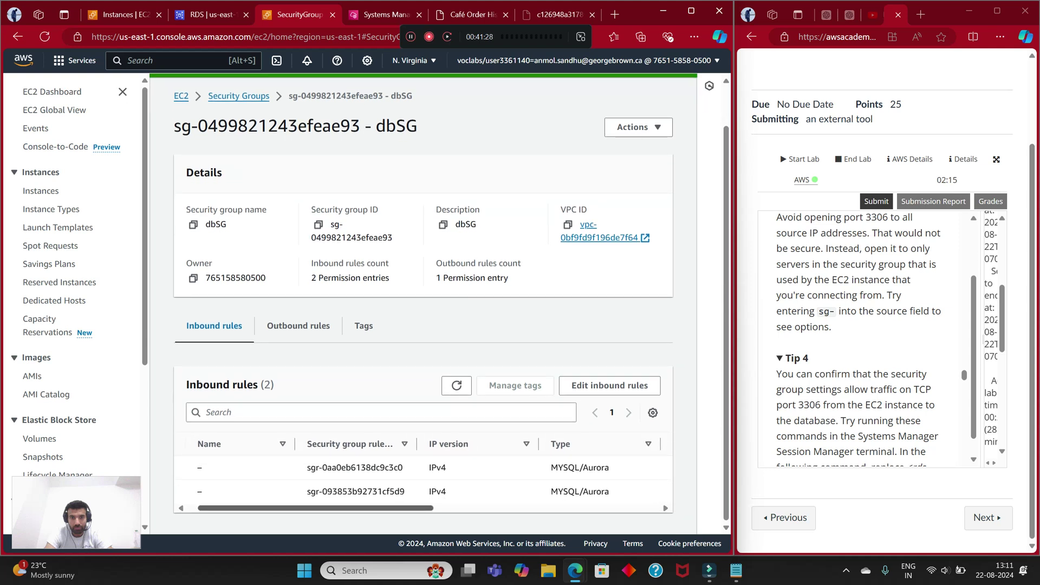
scroll(423, 479, "left", 3)
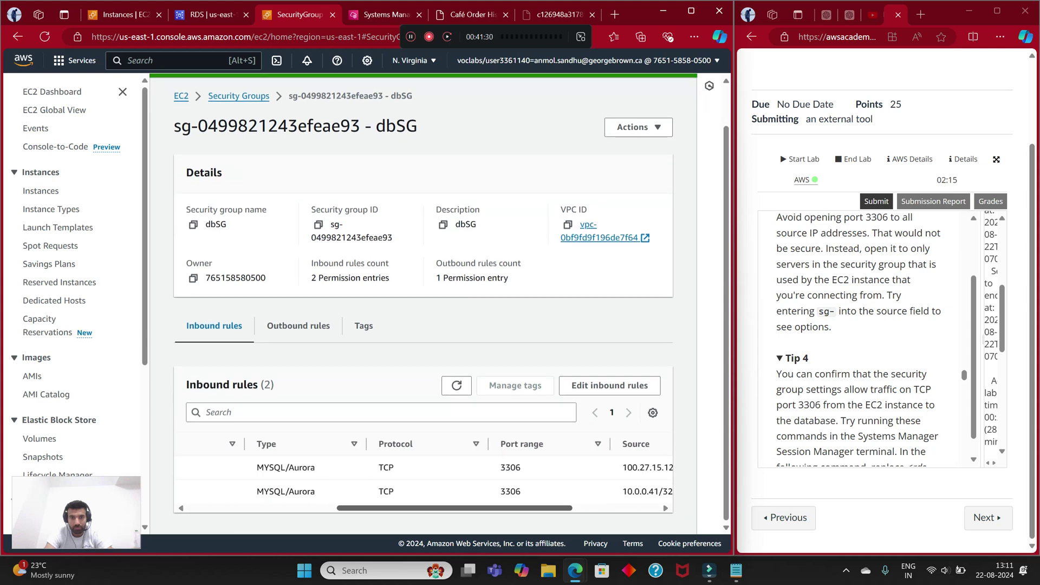
Step: Reopen dbSG's inbound rules editor and change the first rule's type to All TCP
left_click(609, 385)
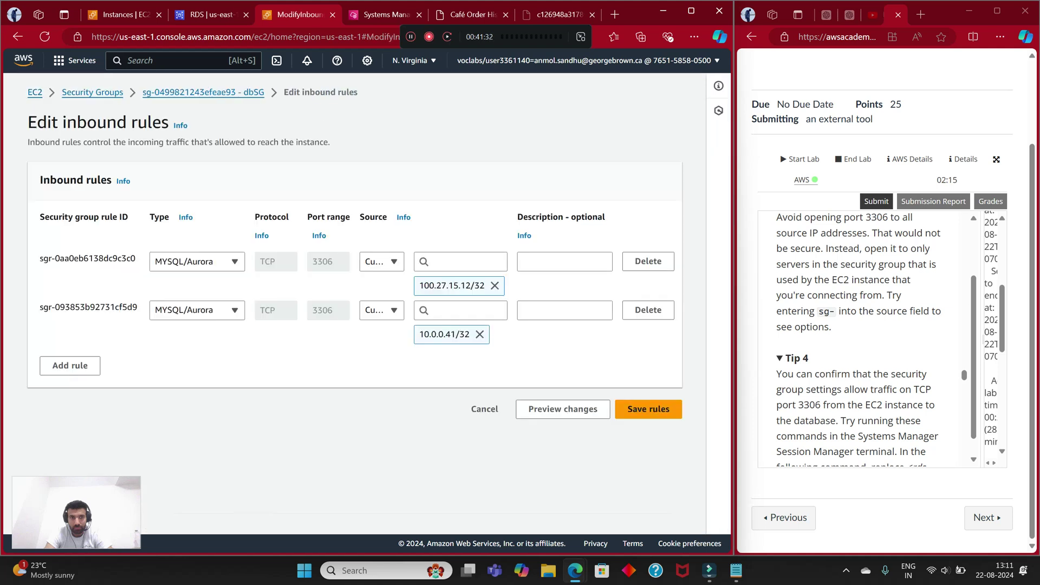
left_click(196, 261)
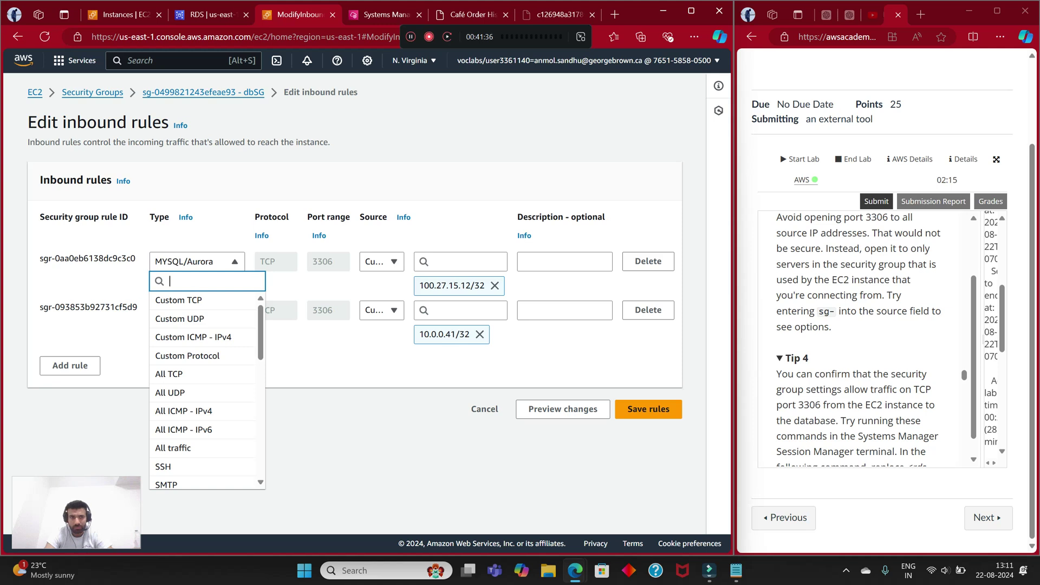
scroll(203, 407, "down", 5)
scroll(203, 408, "down", 4)
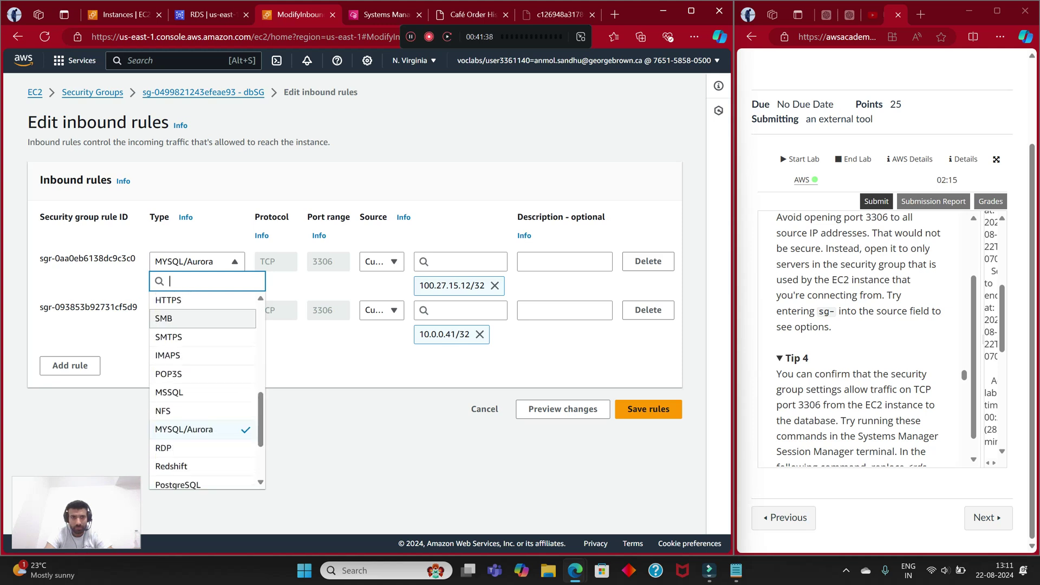
scroll(203, 466, "up", 8)
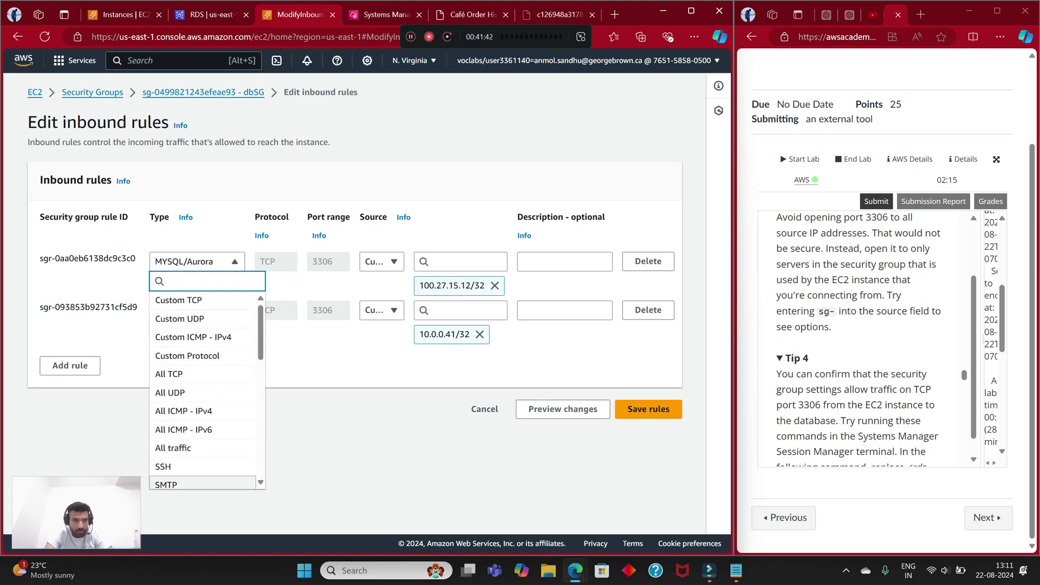
scroll(203, 386, "up", 1)
scroll(203, 390, "down", 3)
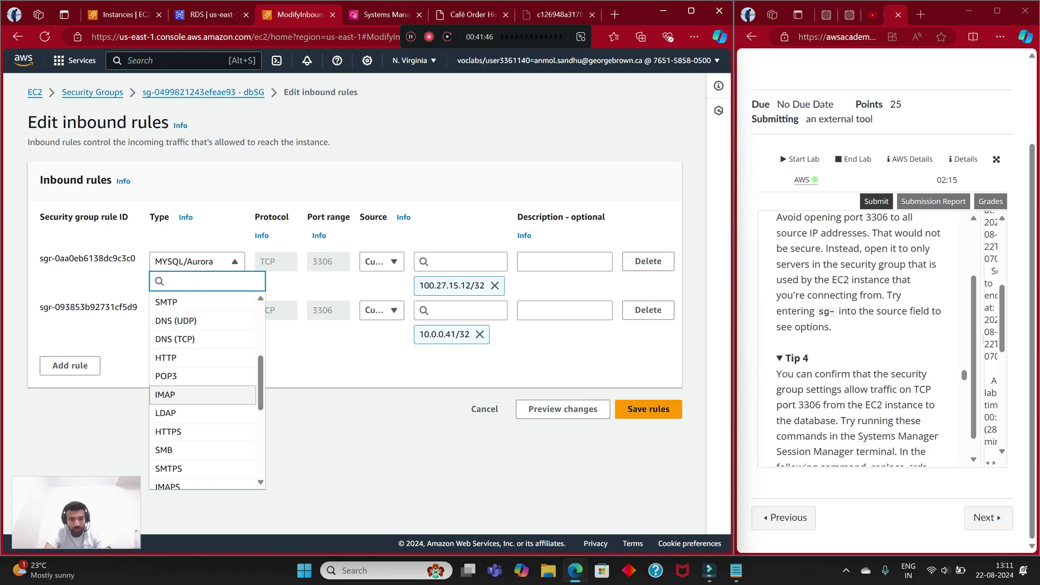
type("tc")
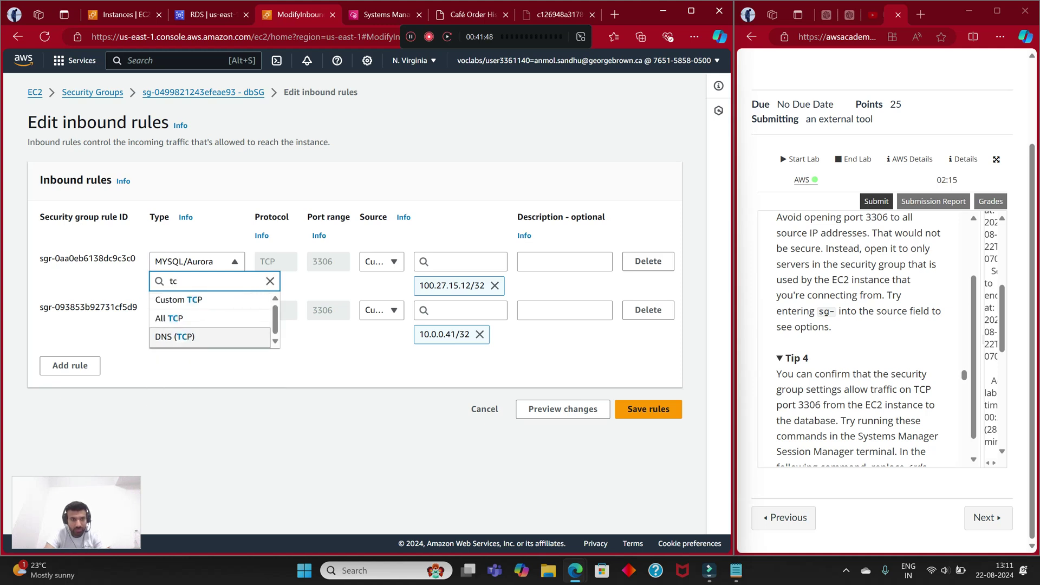
left_click(210, 318)
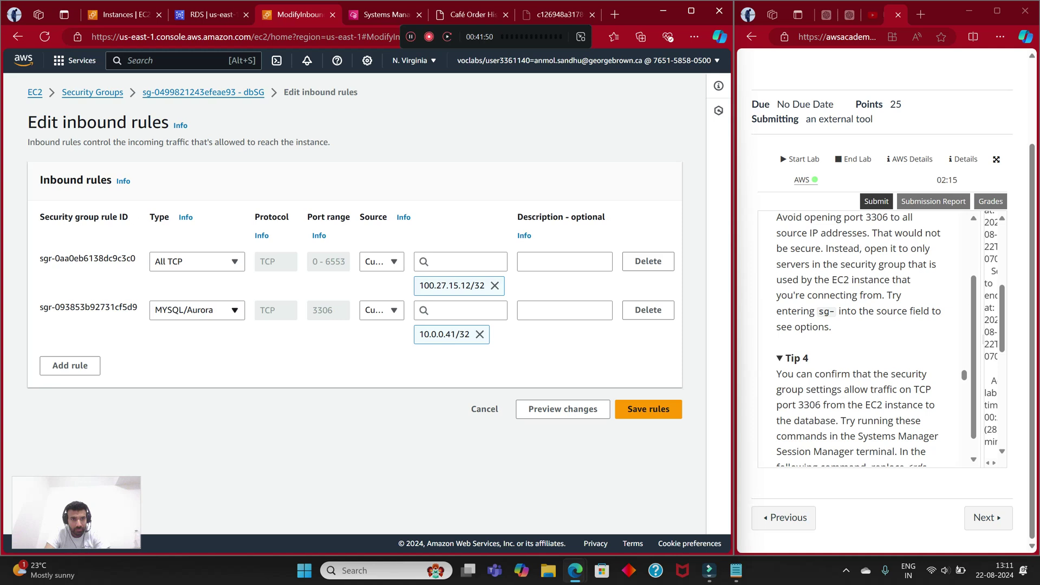
Step: Set the second rule to All TCP as well and try saving, returning after the error
left_click(210, 315)
type("tc")
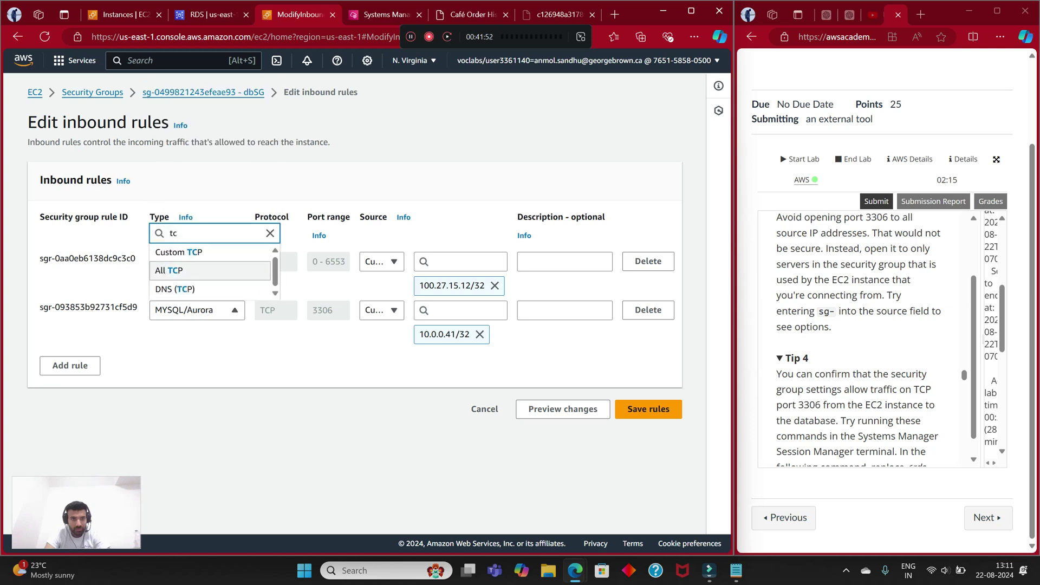
left_click(178, 267)
left_click(648, 409)
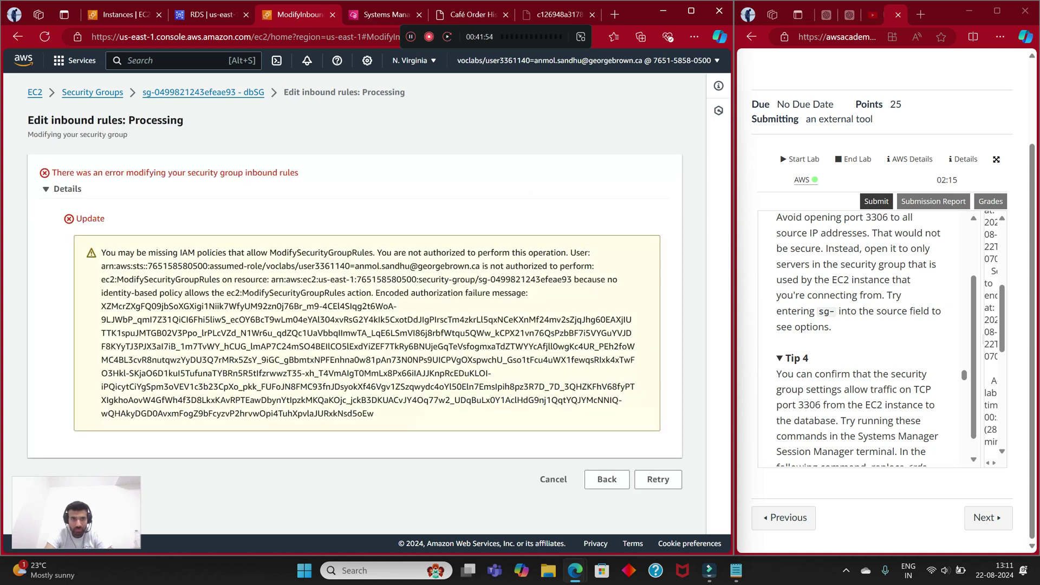
left_click(607, 480)
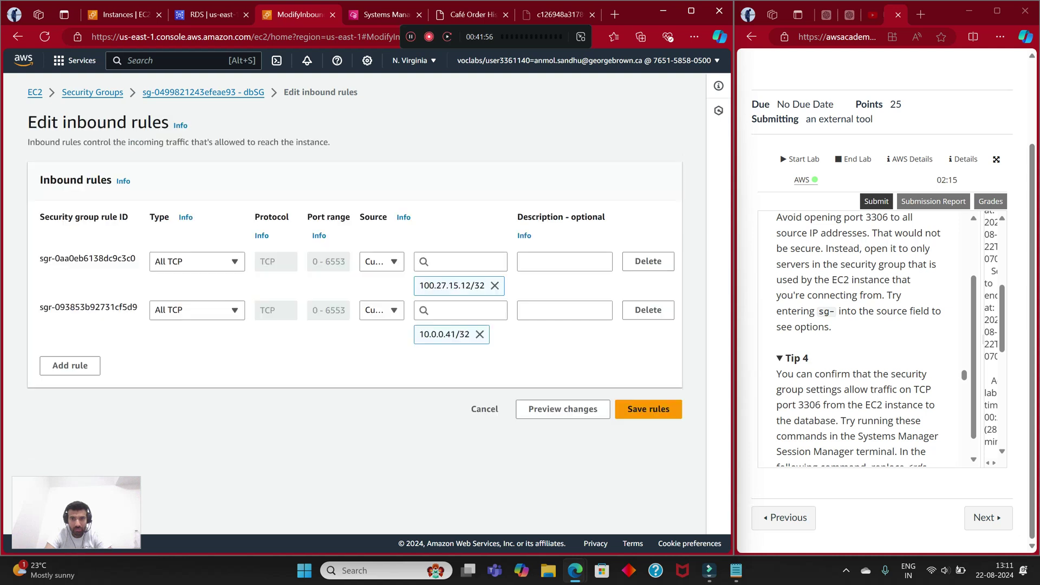
Step: Switch both rules back to Custom TCP and retry saving, returning after the error
left_click(196, 310)
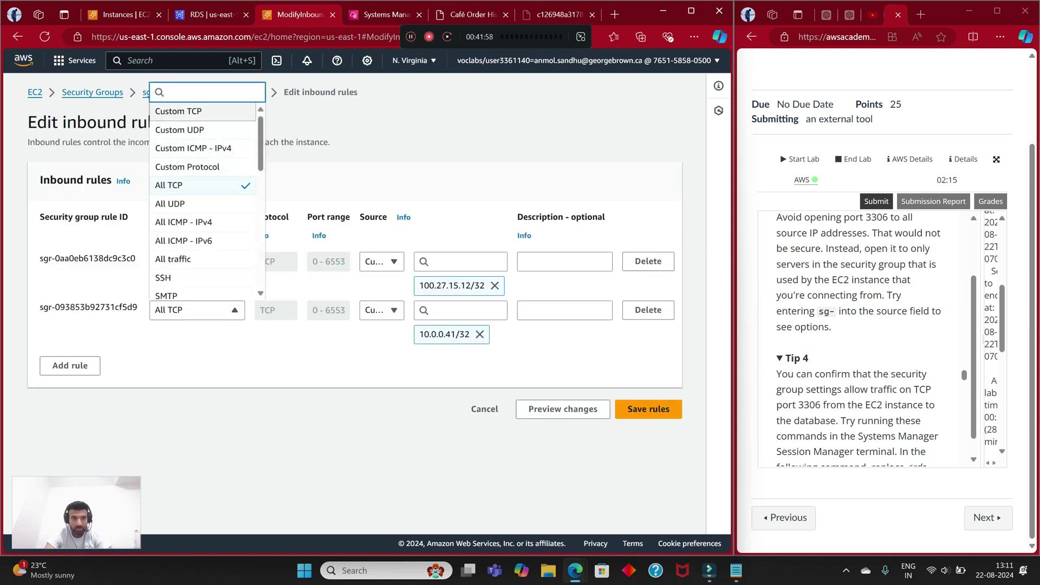
left_click(178, 111)
left_click(197, 261)
left_click(178, 300)
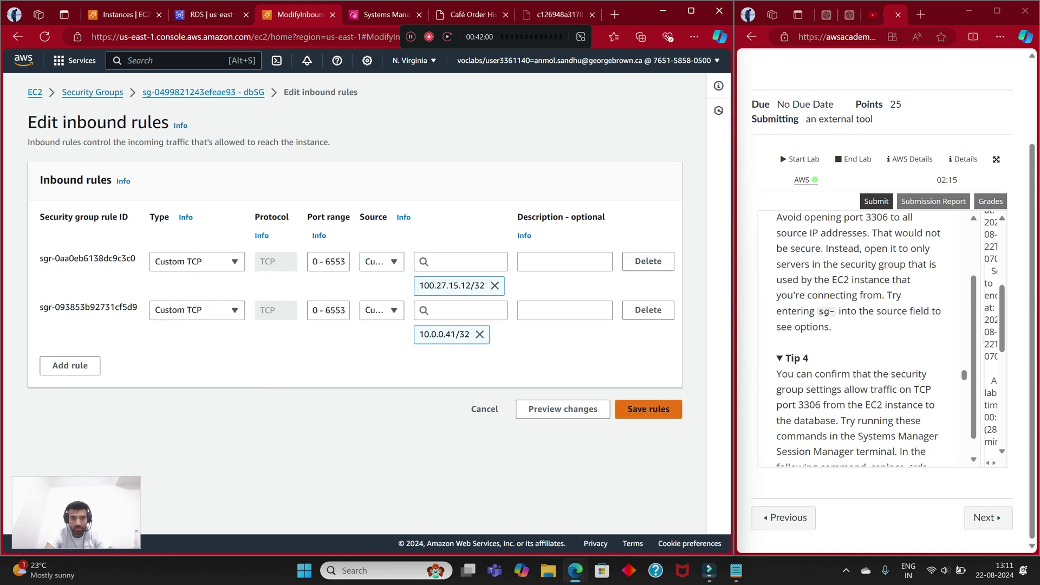
left_click(648, 409)
left_click(606, 492)
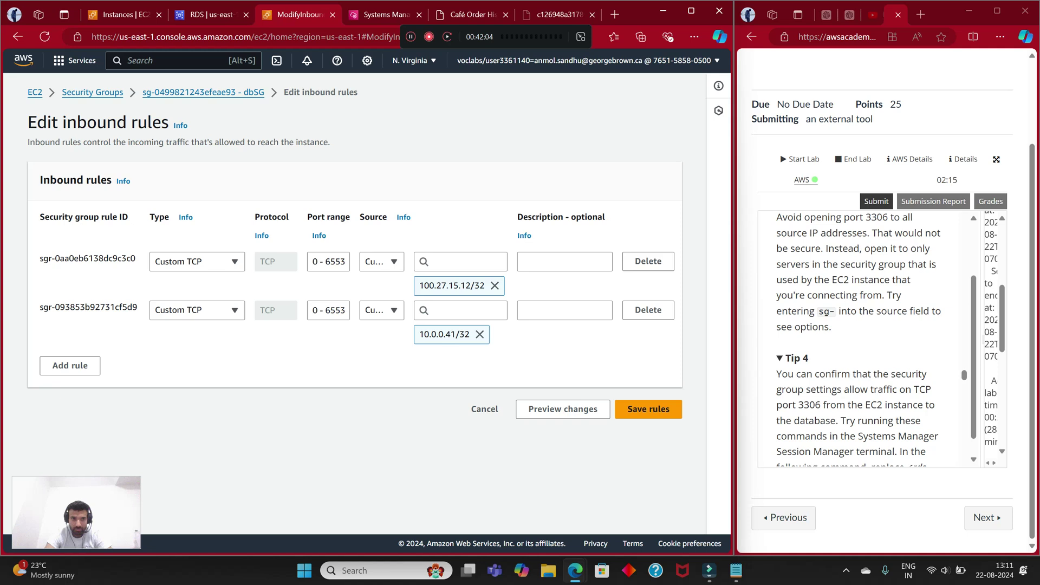
Step: Set the port ranges to 3306 and 33056, retry saving, then leave the failed edit for the terminal
left_click(334, 310)
key("ctrl+a")
type("330")
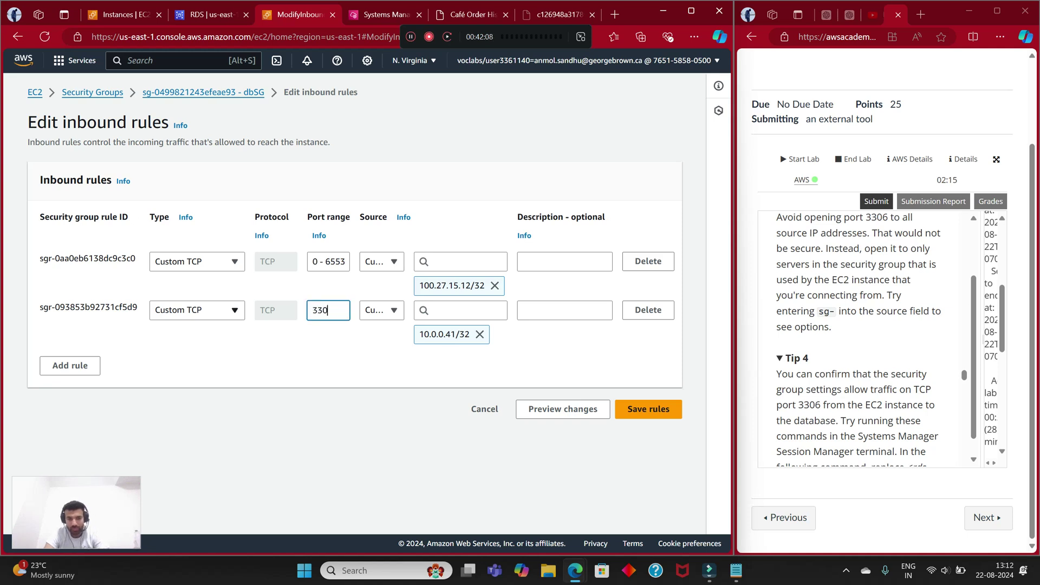
type("6")
triple_click(329, 261)
type("33056")
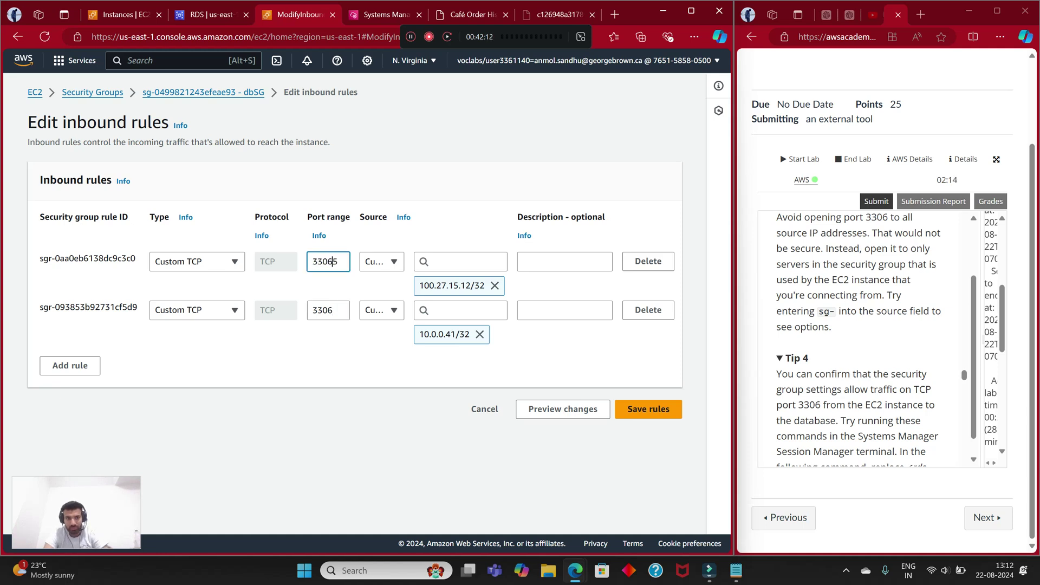
left_click(648, 409)
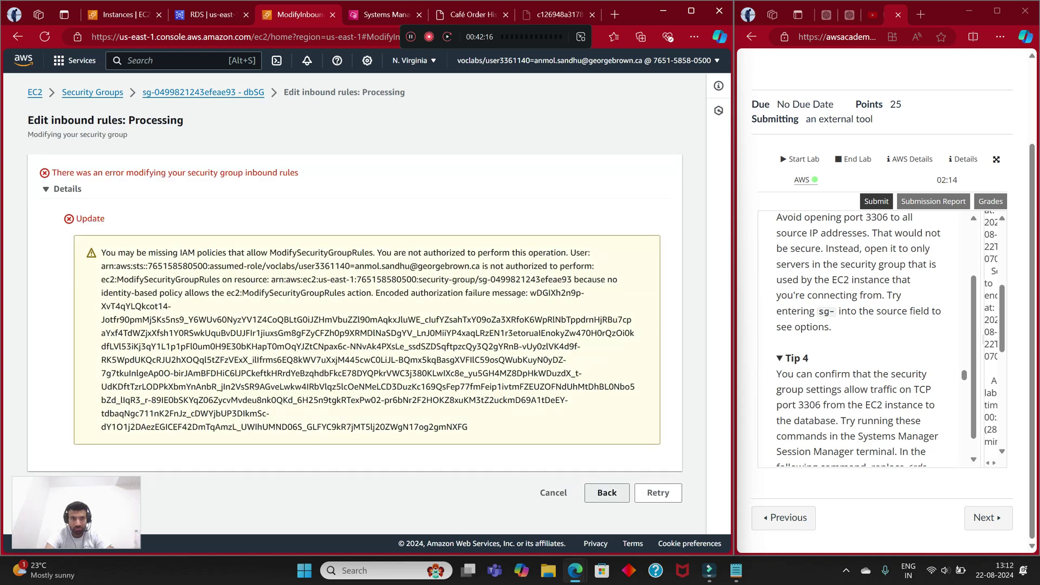
left_click(606, 492)
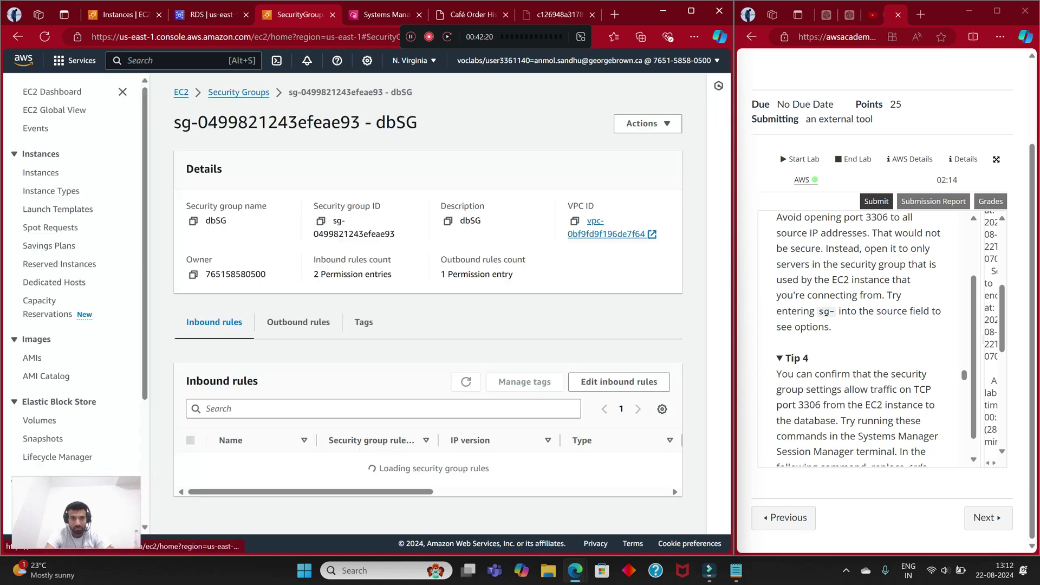
scroll(428, 471, "right", 5)
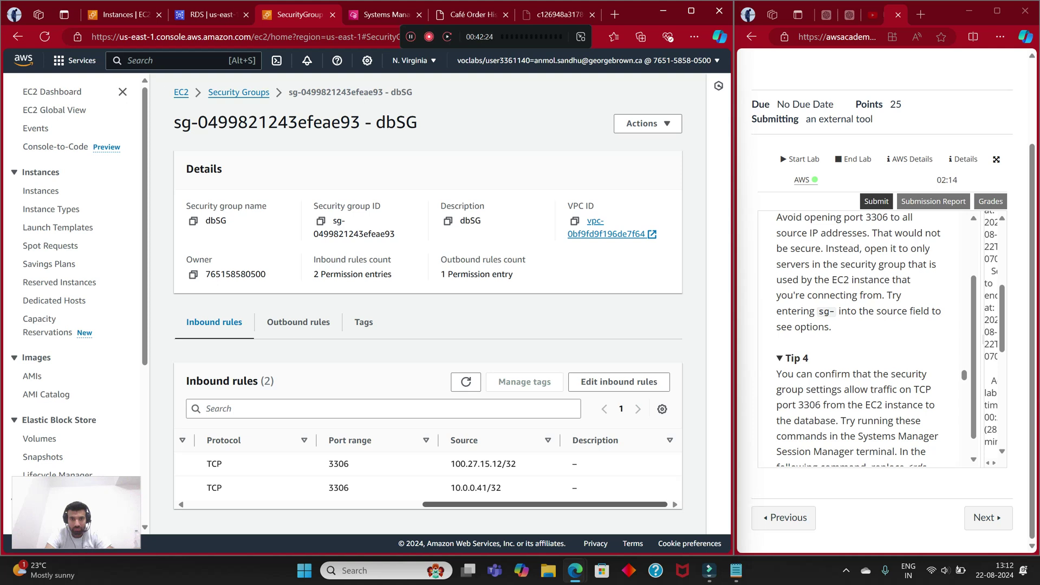
scroll(428, 471, "left", 5)
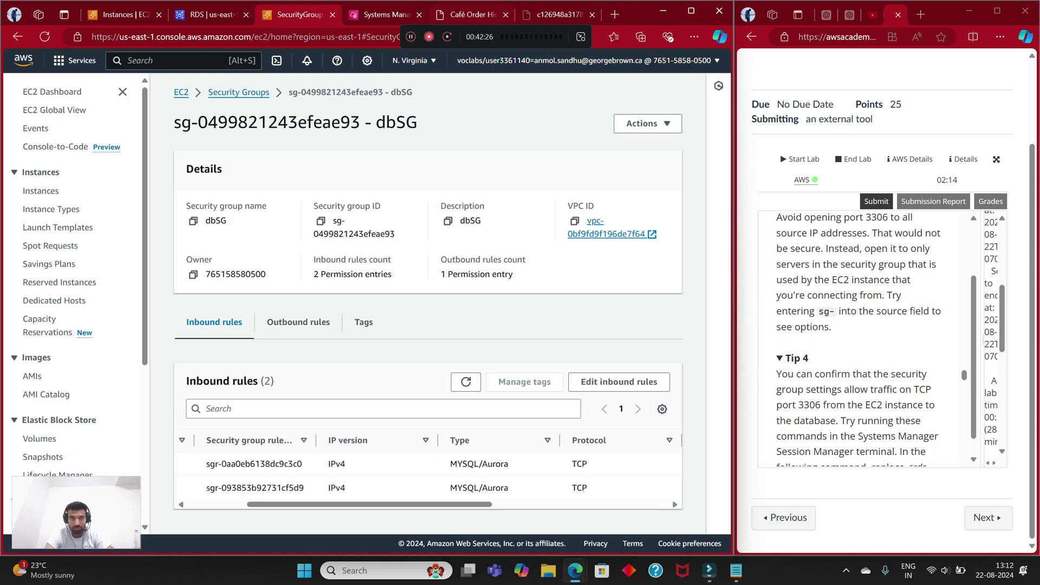
left_click(385, 14)
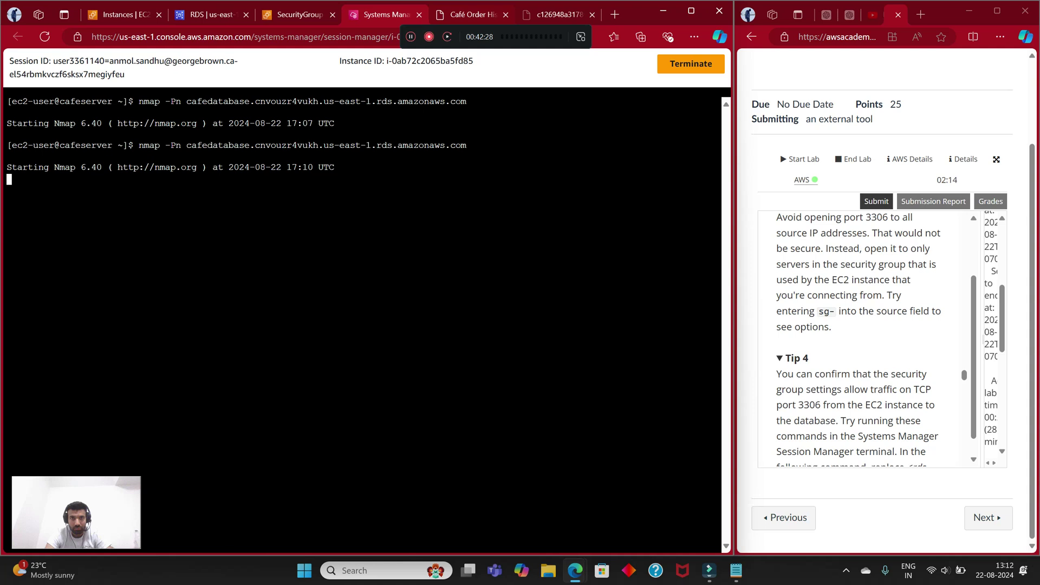
Step: Stop the stalled nmap scan, run ifconfig, and copy eth0's private address 10.0.0.41
key("ctrl+Tab")
key("ctrl+shift+Tab")
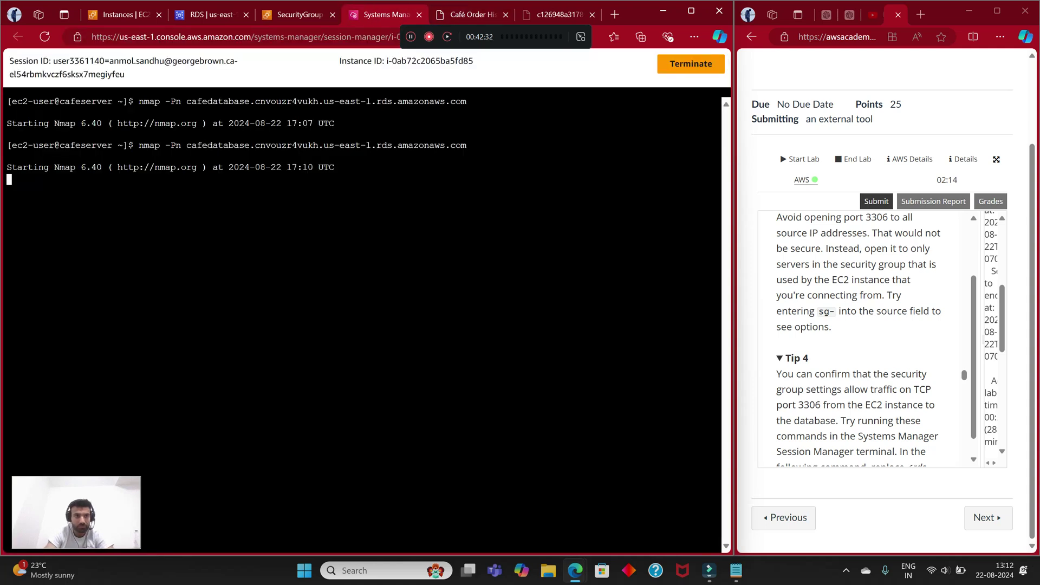
key("ctrl+c")
type("ifconfig")
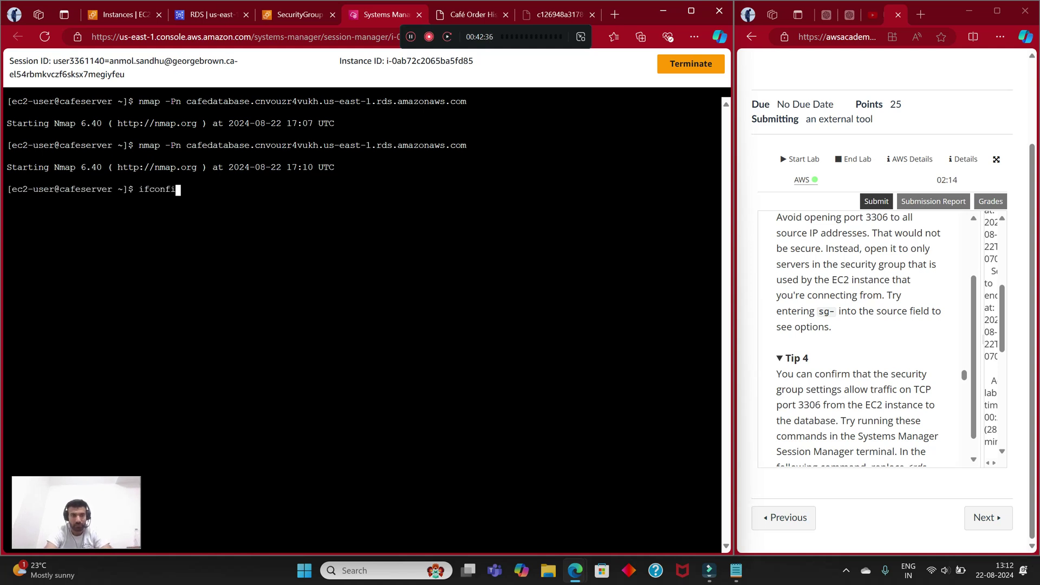
key("Return")
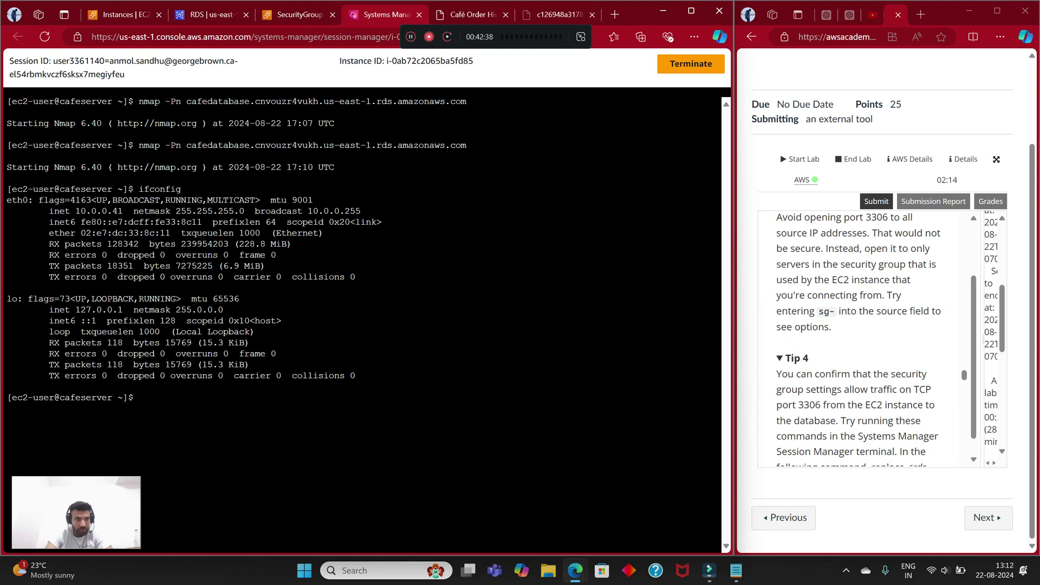
left_click_drag(128, 211, 75, 211)
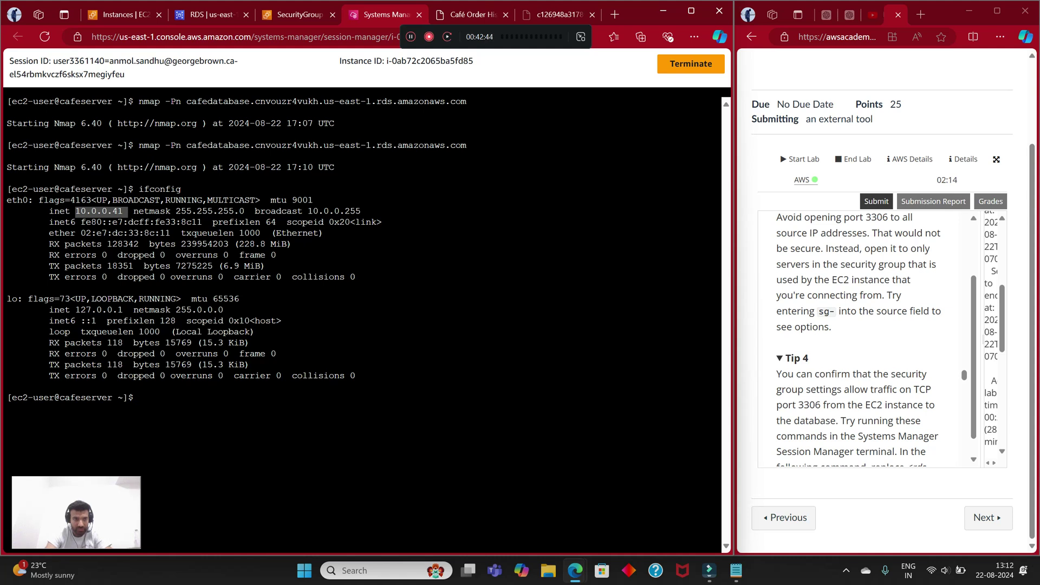
key("ctrl+c")
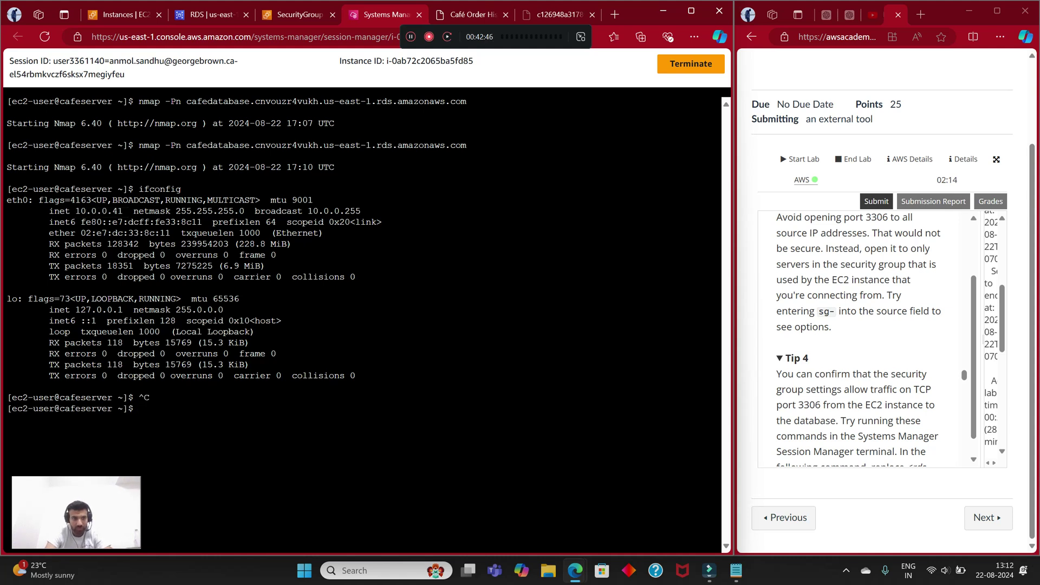
left_click_drag(123, 265, 123, 277)
Step: Replace dbSG's two inbound rules with a single new rule on port 3306
key("ctrl+shift+Tab")
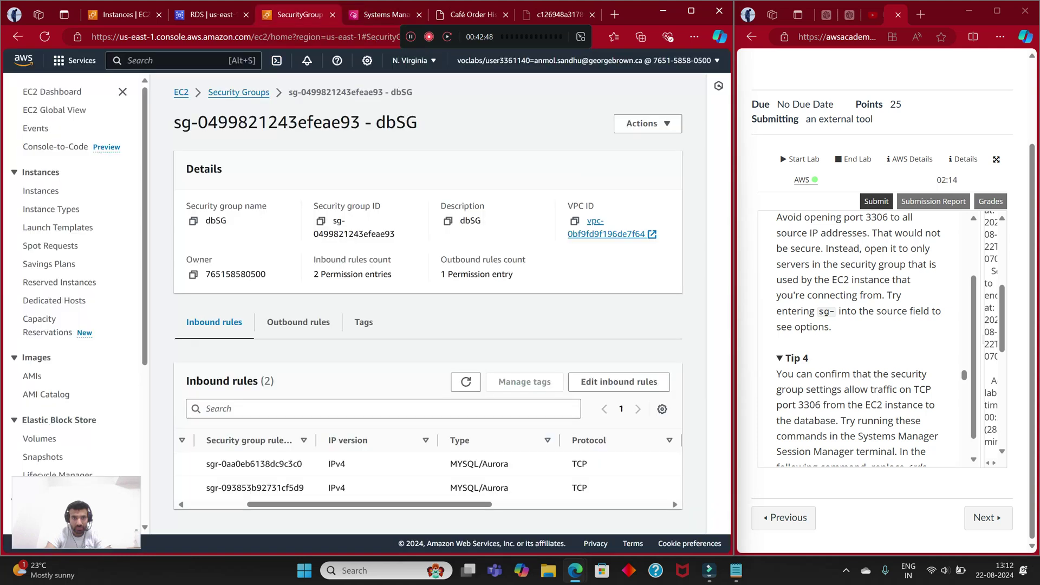
scroll(428, 477, "right", 3)
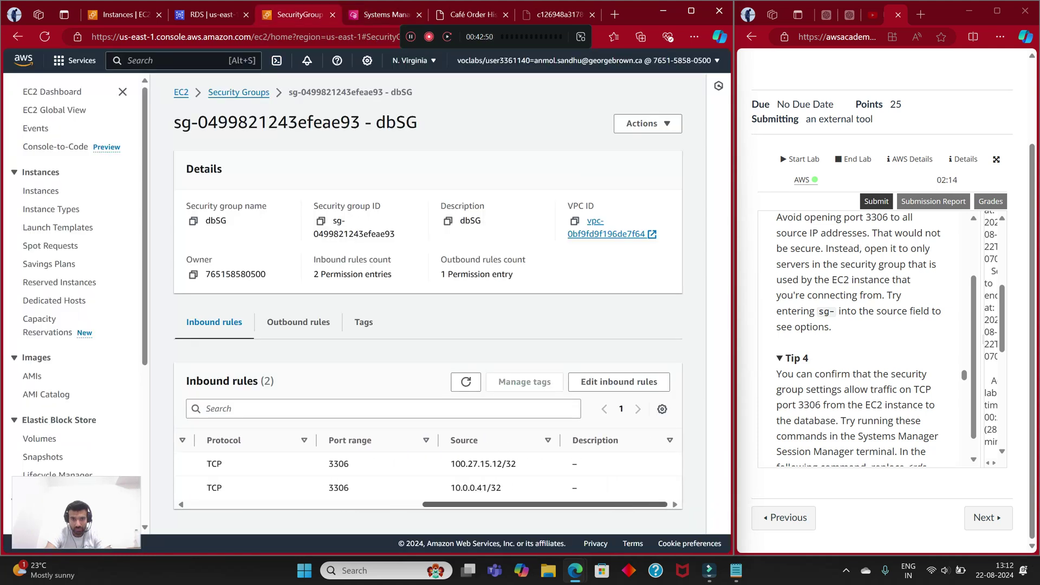
left_click(618, 381)
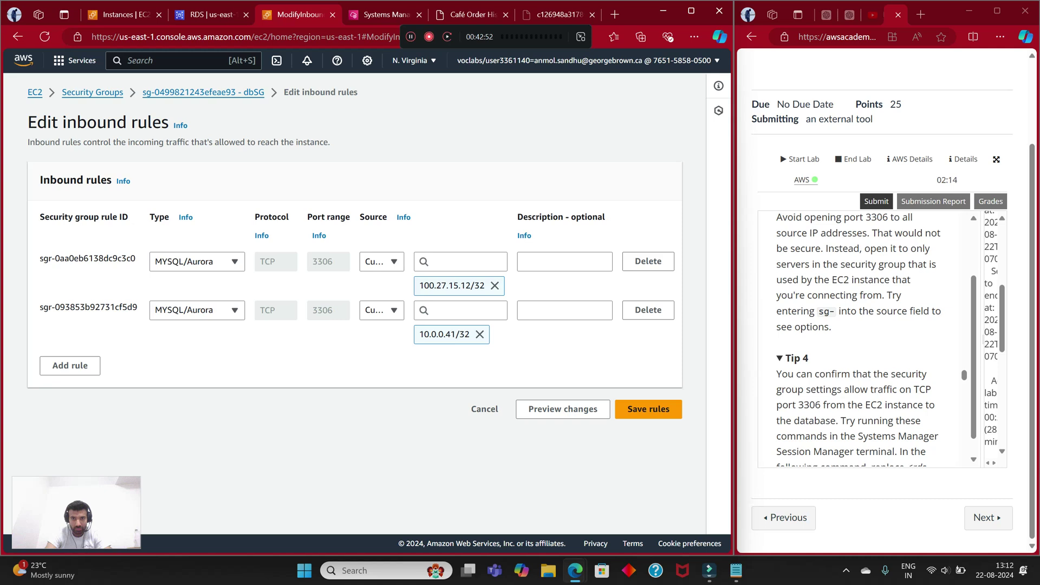
left_click(648, 261)
left_click(648, 261)
left_click(70, 262)
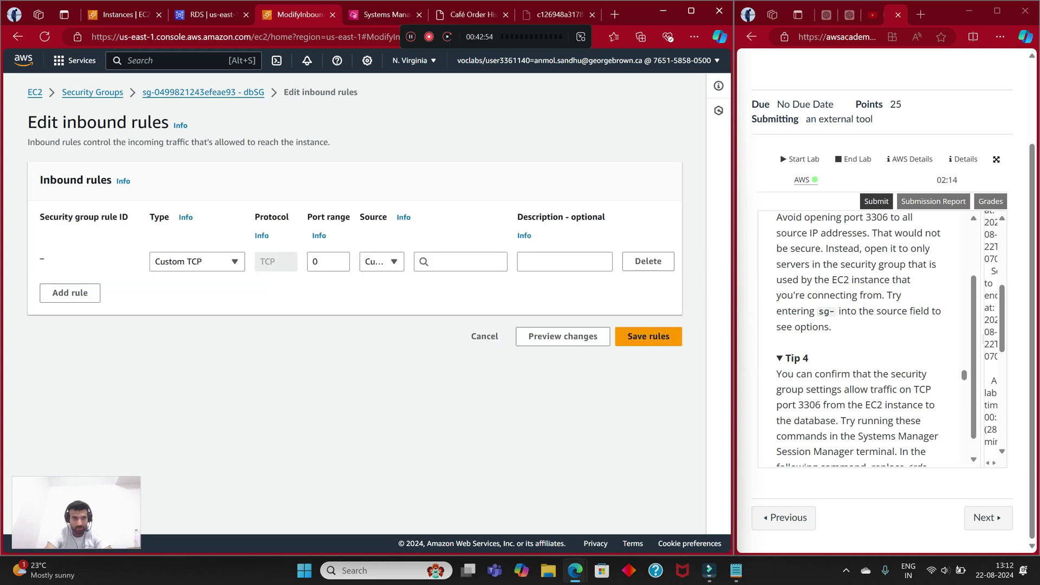
left_click(197, 261)
double_click(327, 262)
type("3306")
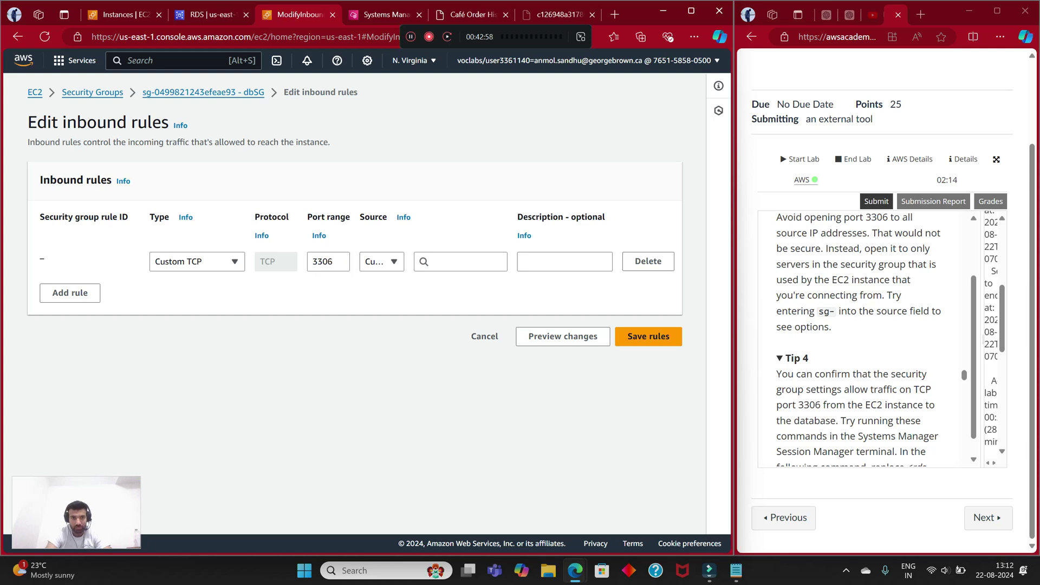
Step: Set the new rule's source to 10.0.0.0/24 from the pasted 10.0.0.41, then return to the terminal
left_click(460, 261)
right_click(455, 260)
left_click(487, 396)
key("Down")
key("Return")
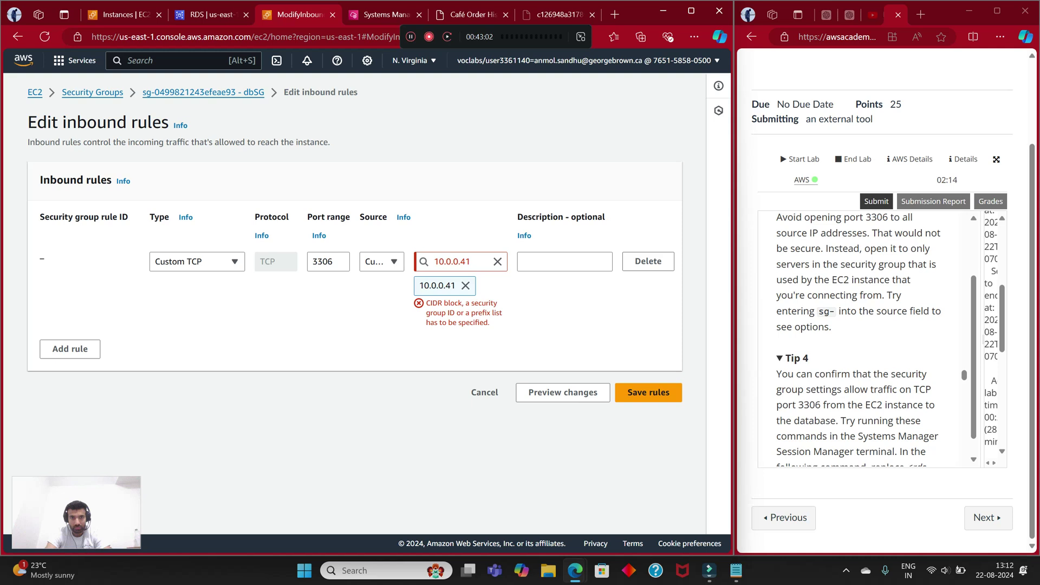
type("/")
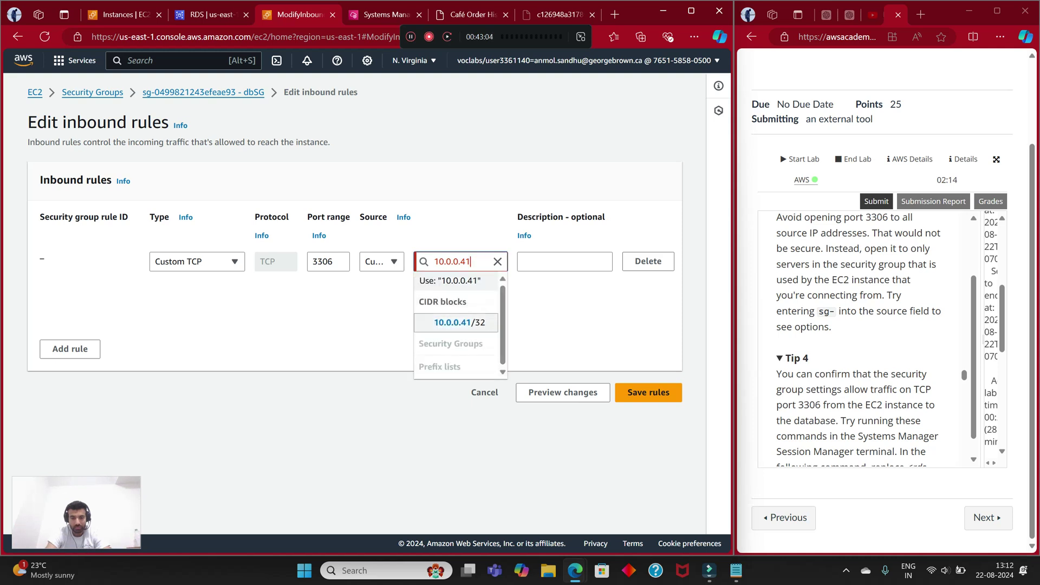
type("24")
key("Return")
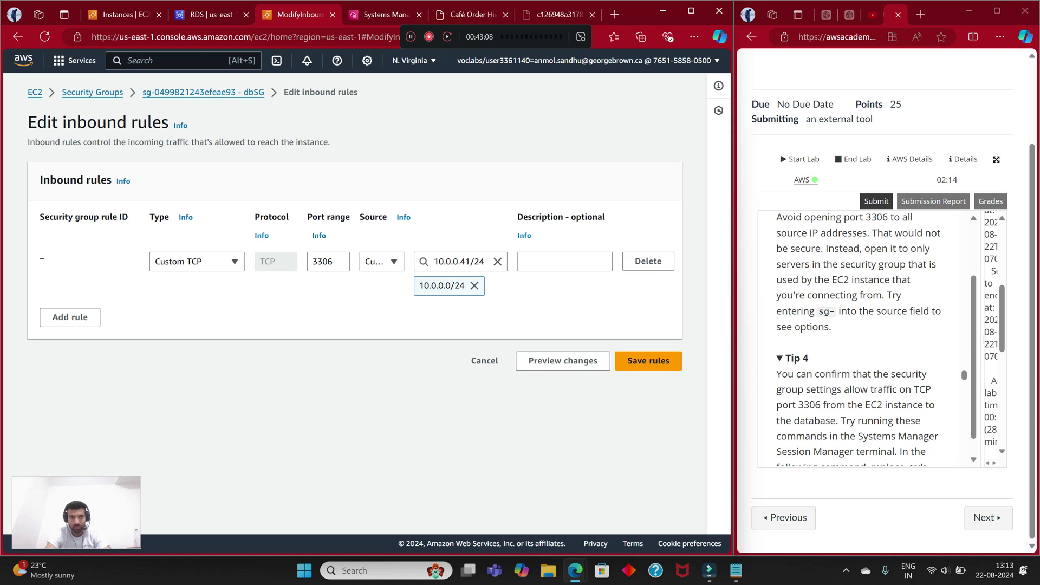
left_click(212, 15)
left_click(385, 15)
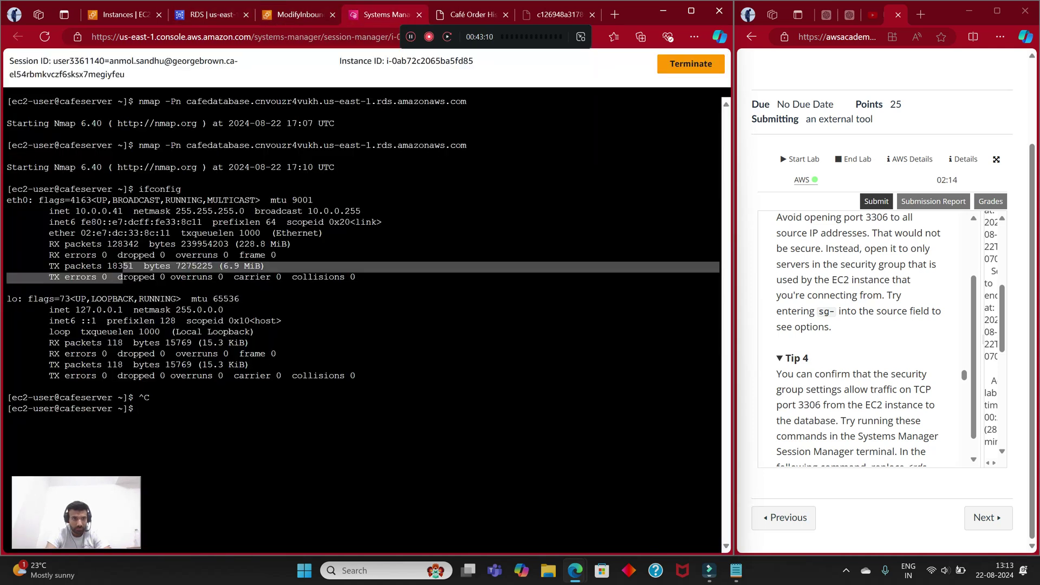
Step: Run `ip a` in the cafeserver terminal to list the lo and eth0 interfaces
left_click(303, 336)
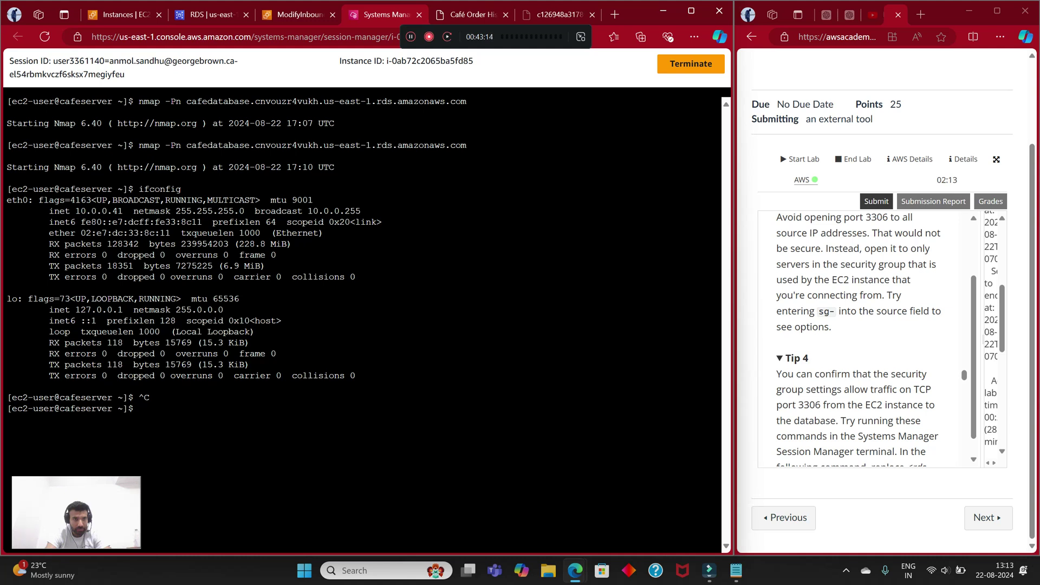
type("ip[ a")
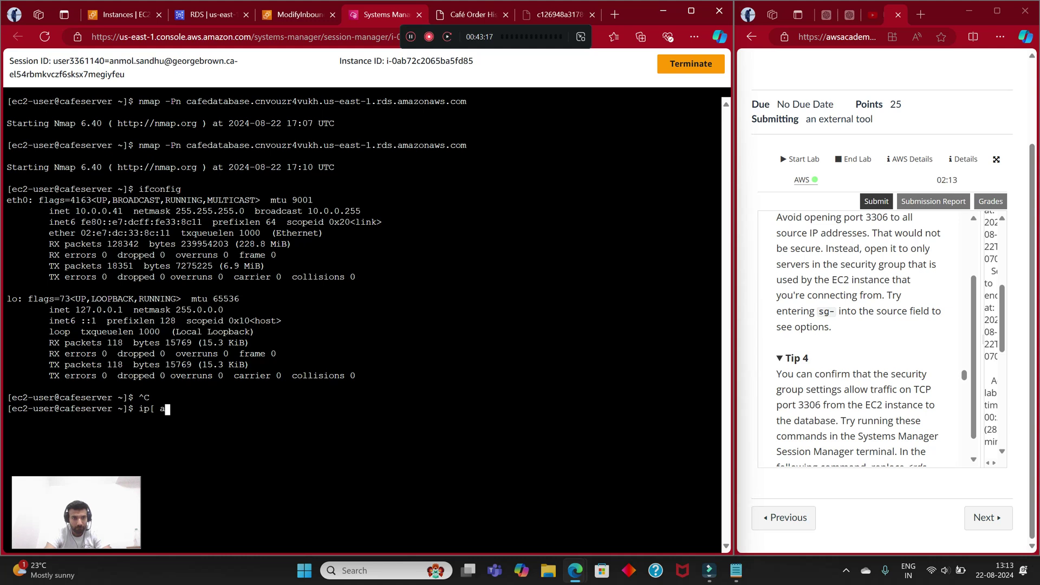
key("BackSpace")
type("a")
key("Return")
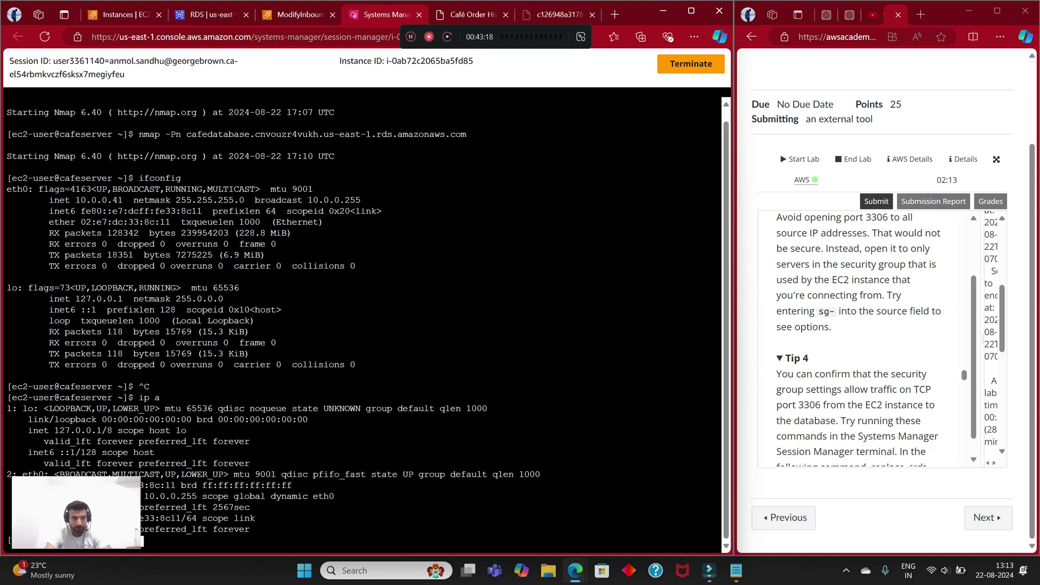
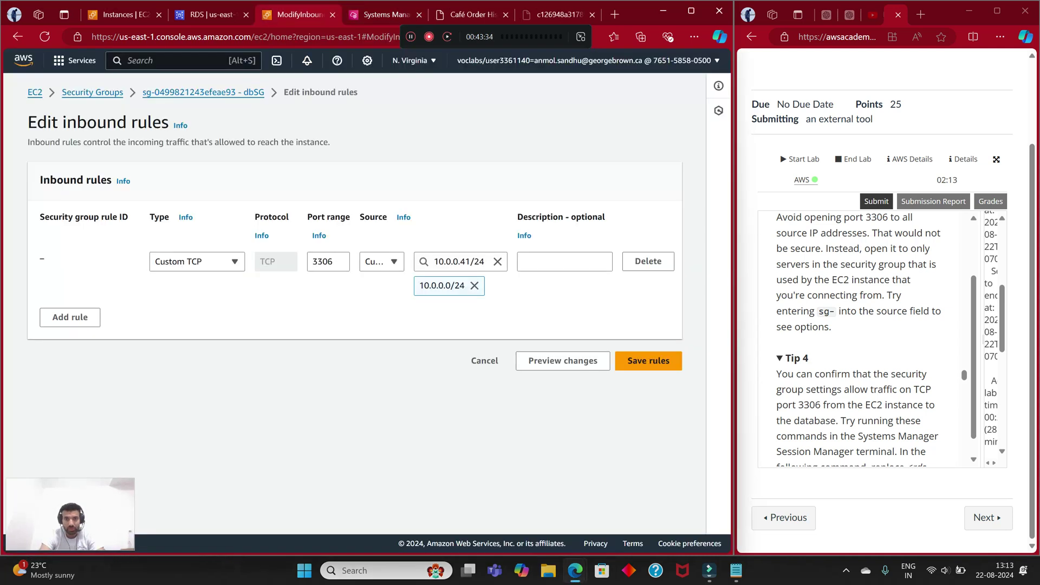
Step: Try saving the 10.0.0.41/24 rule, then discard the edits after the permission error
left_click(648, 360)
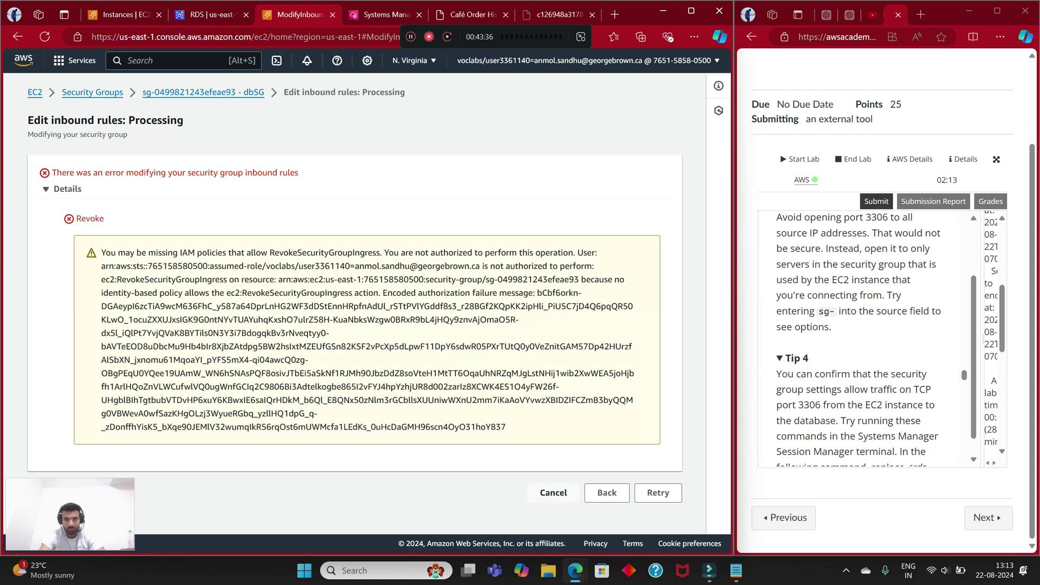
left_click(606, 492)
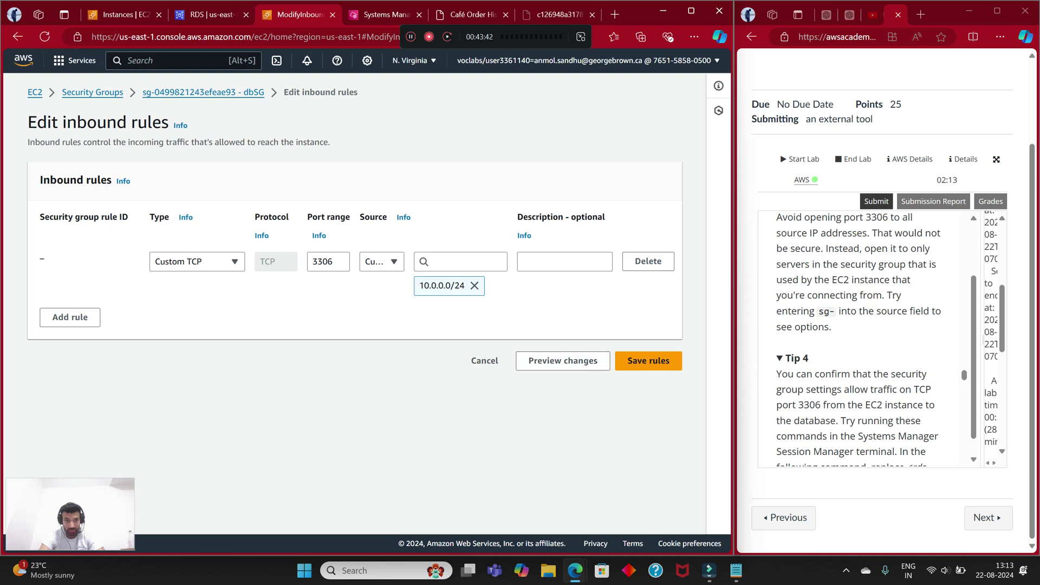
left_click(484, 360)
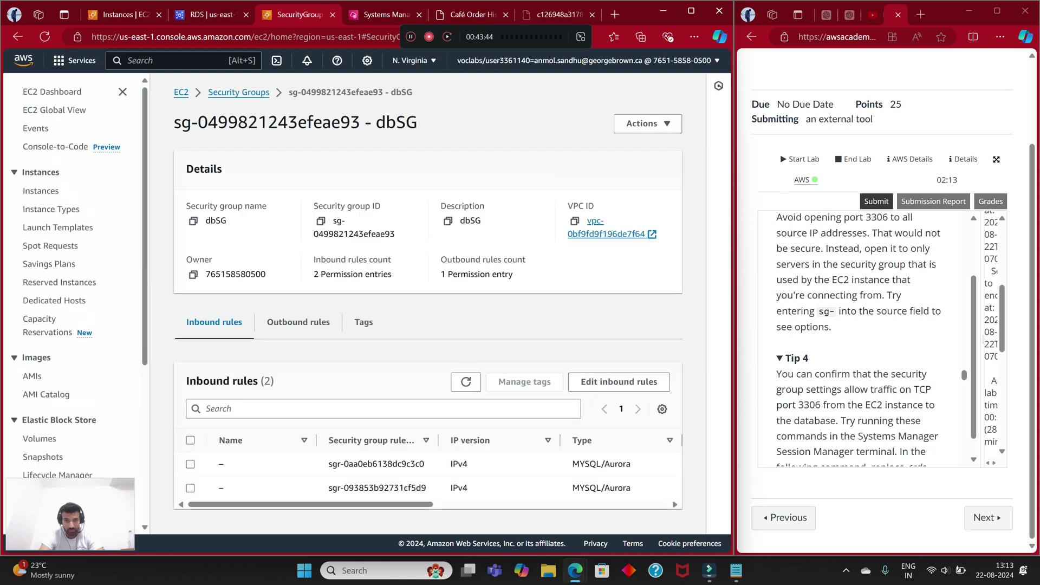
Step: Reopen the dbSG inbound rules editor, showing its two MySQL/Aurora port 3306 rules
scroll(427, 471, "right", 5)
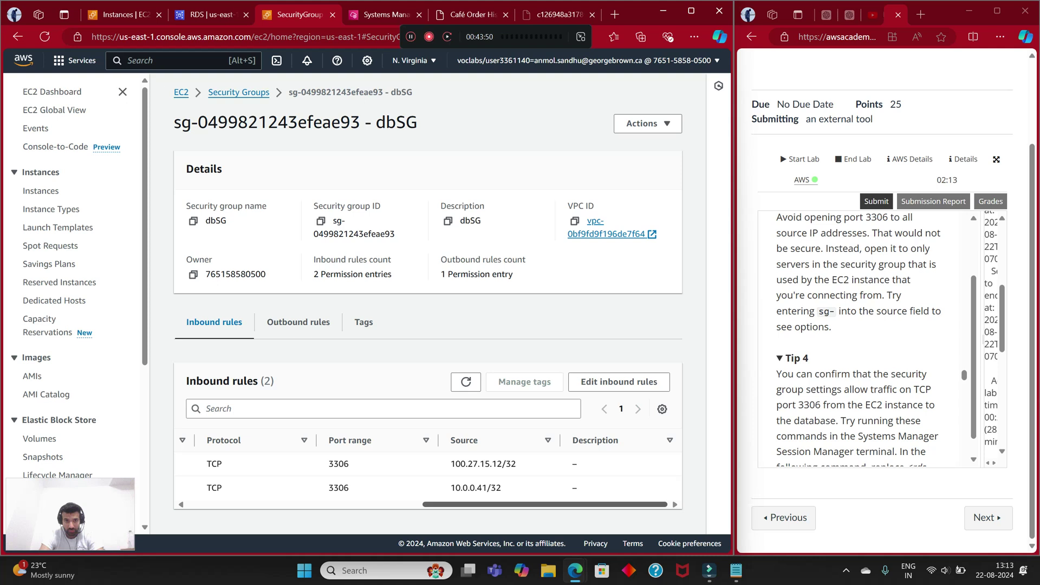
scroll(428, 471, "left", 5)
scroll(427, 471, "right", 3)
left_click(618, 381)
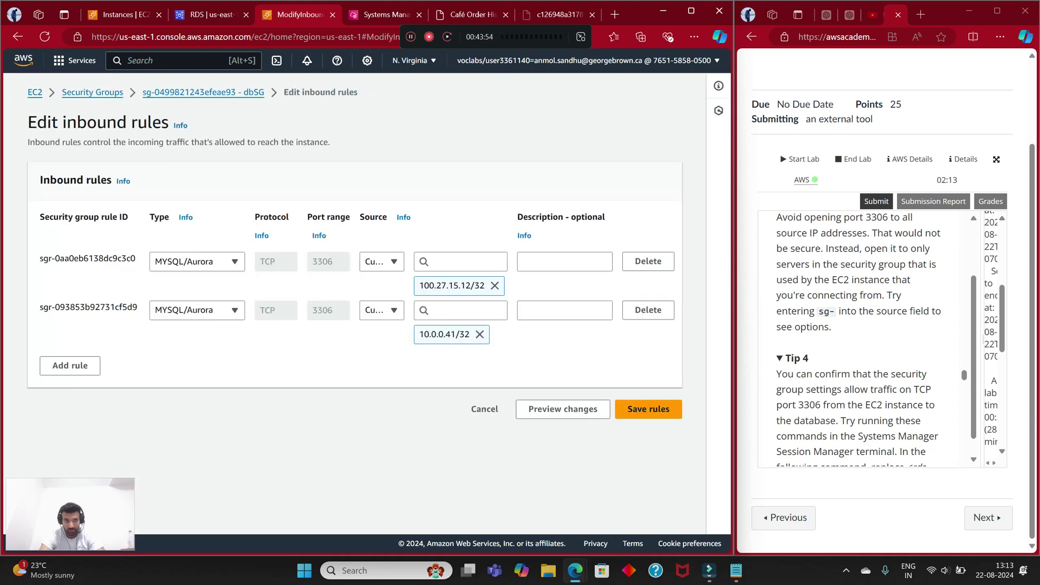
Step: Change the second dbSG rule to Custom TCP with source 10.0.0.41/24
left_click(196, 310)
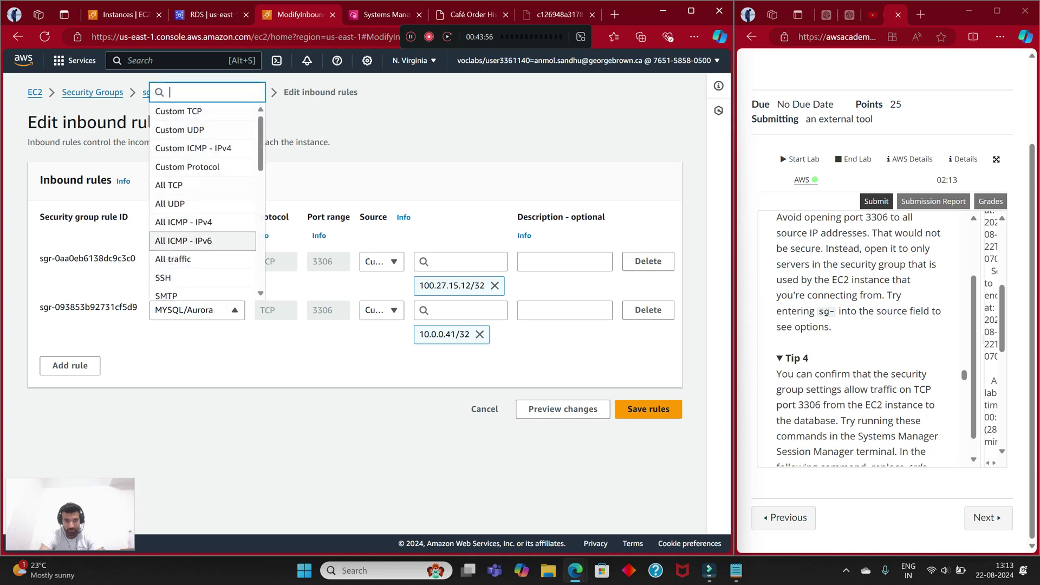
left_click(179, 111)
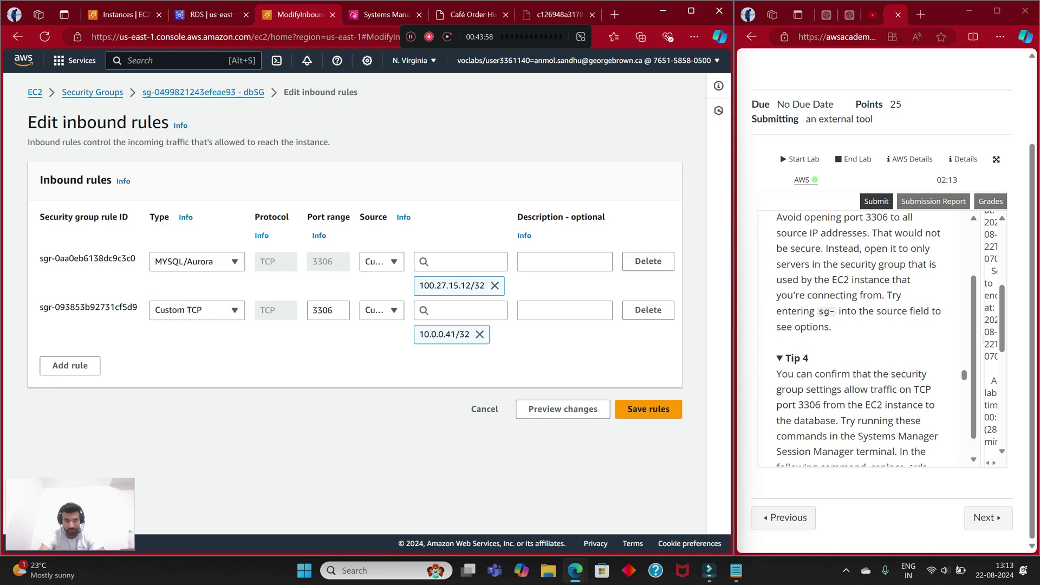
left_click(460, 310)
type("10.0.0.41")
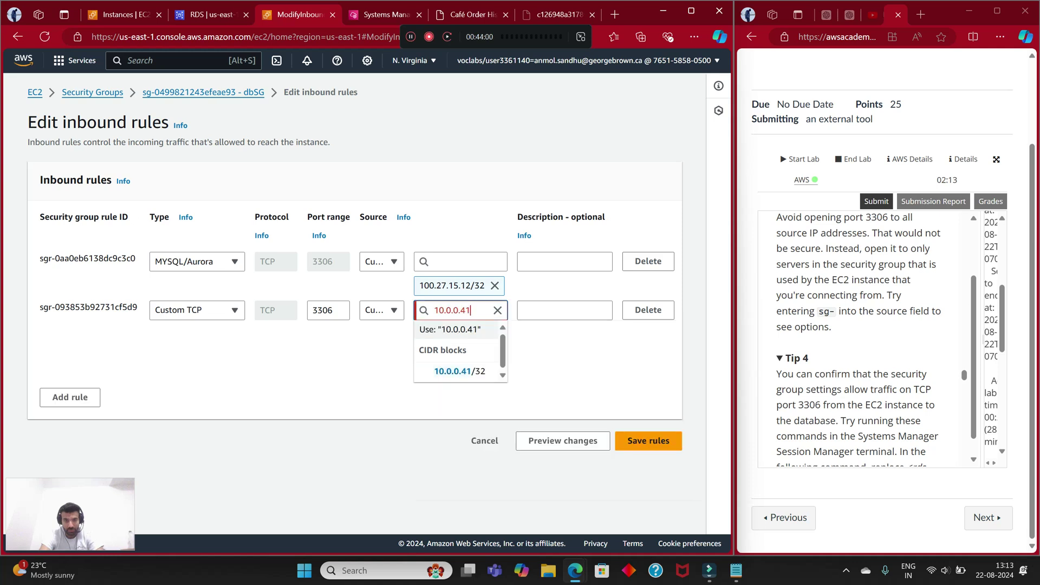
type("/24")
key("Return")
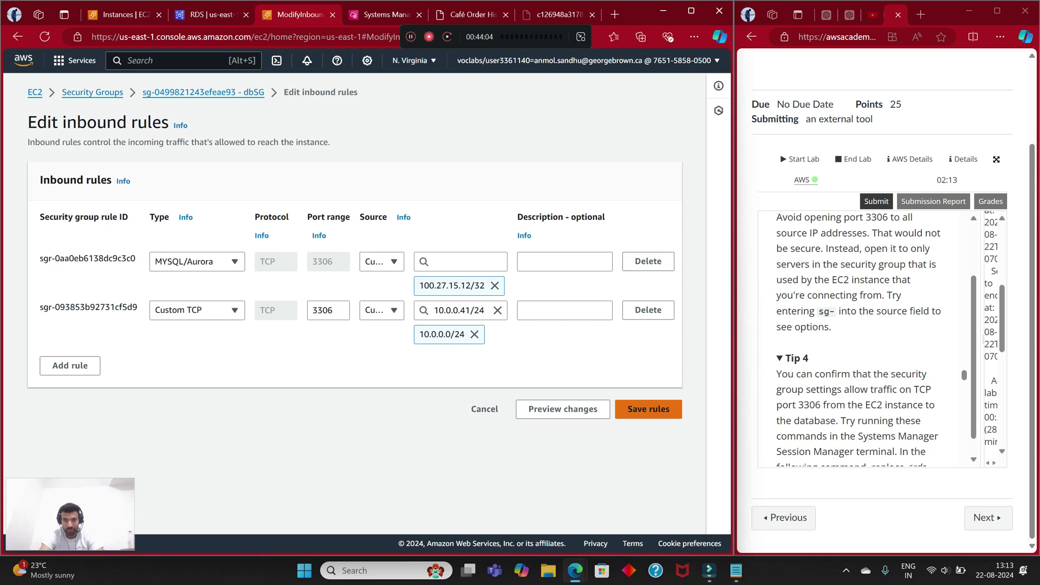
Step: Attempt to save the rule, dismiss the authorization error, and return to the terminal
left_click(648, 409)
left_click(607, 493)
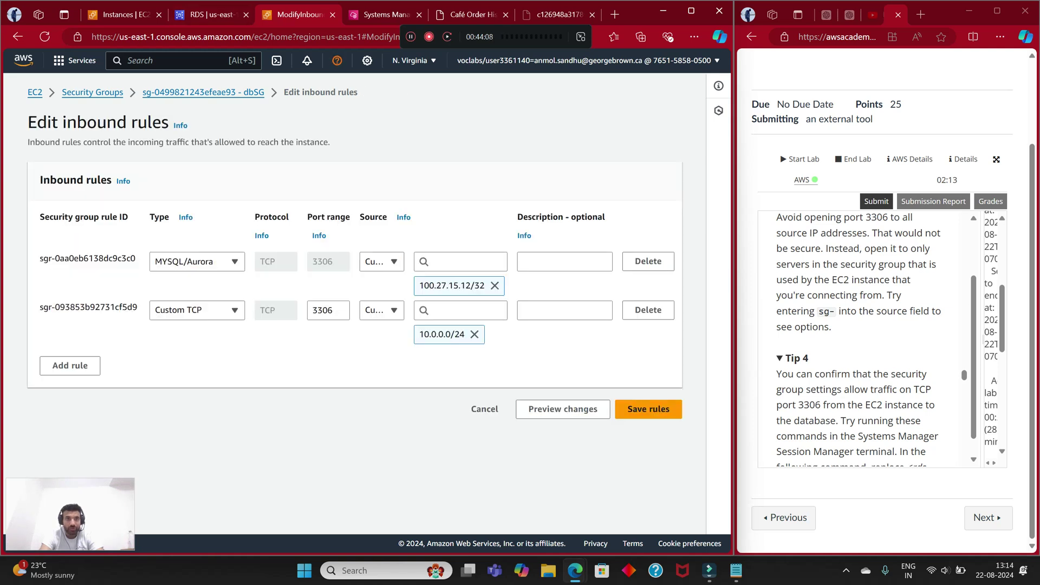
key("ctrl+Tab")
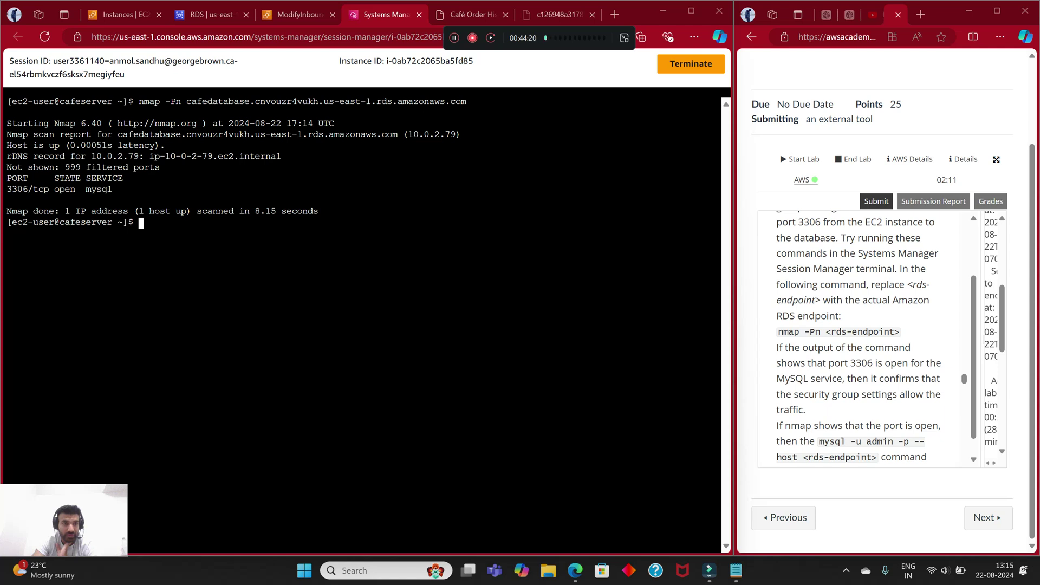
Step: Highlight the nmap result showing port 3306/tcp open for mysql
left_click_drag(9, 189, 112, 189)
left_click(111, 189)
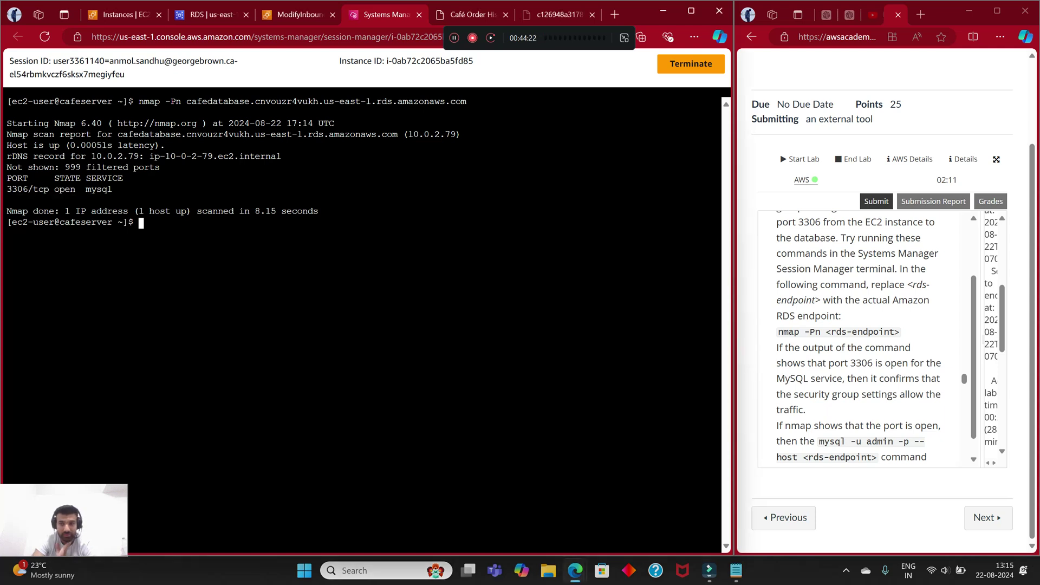
scroll(859, 336, "down", 1)
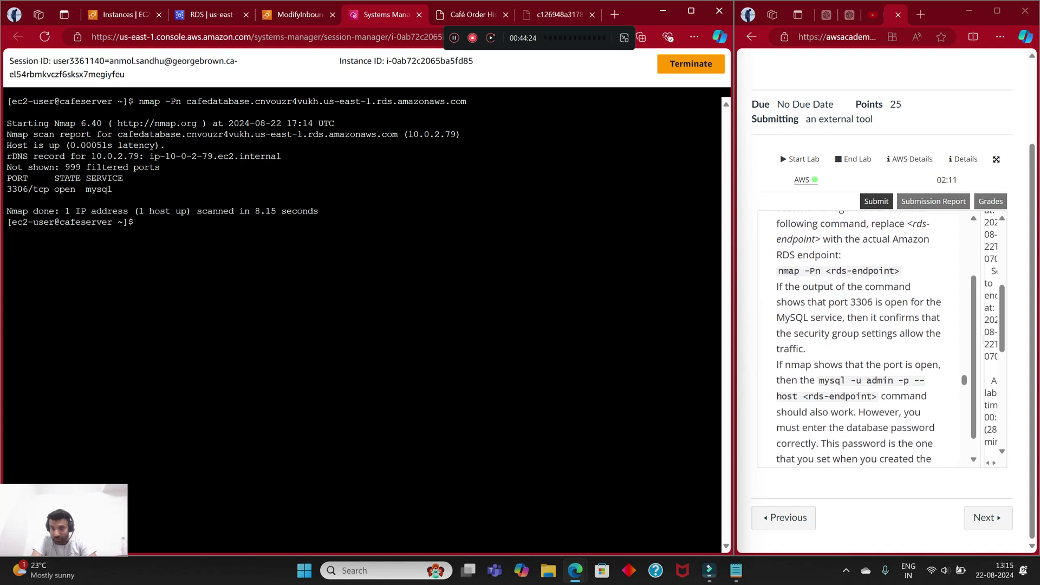
Step: Turn the recalled nmap command into mysql -u admin -p --host <endpoint> and run it, which only prints mysql help
key("Up")
key("Left")
key("Left")
key("Left")
key("Left")
key("Left")
key("Left")
key("Left")
key("Left")
key("Left")
key("Left")
key("Left")
key("Left")
key("Left")
key("Left")
key("Left")
key("Left")
key("Left")
key("Left")
key("Left")
key("Left")
key("Left")
key("Left")
key("Left")
key("Left")
key("Left")
key("Left")
key("Left")
key("Left")
key("Left")
key("Left")
key("Left")
key("Left")
key("Left")
key("Left")
key("Left")
key("BackSpace")
key("BackSpace")
key("BackSpace")
key("BackSpace")
key("BackSpace")
key("BackSpace")
key("BackSpace")
key("BackSpace")
type("mysq")
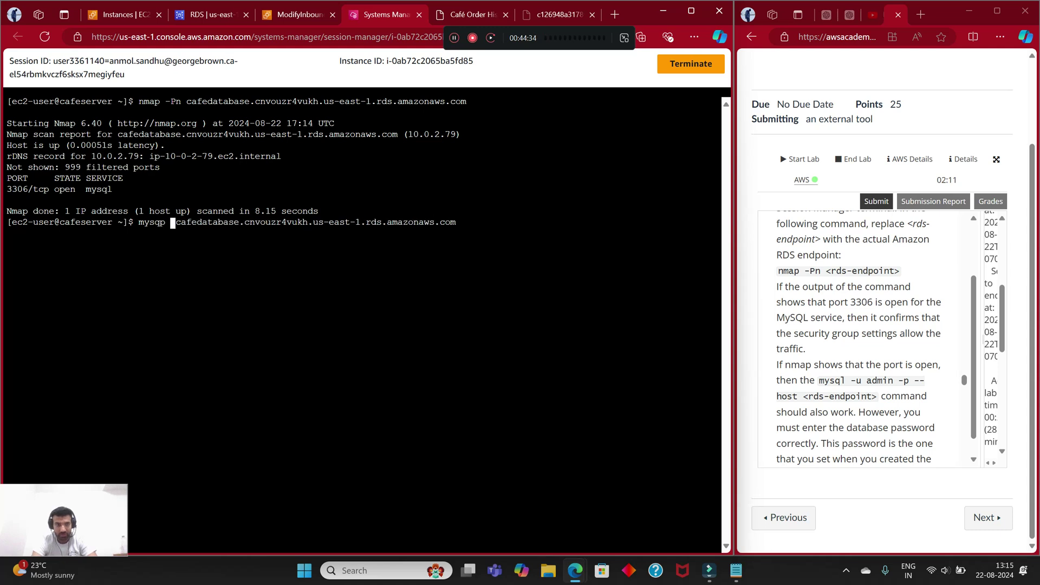
type("l -u adm")
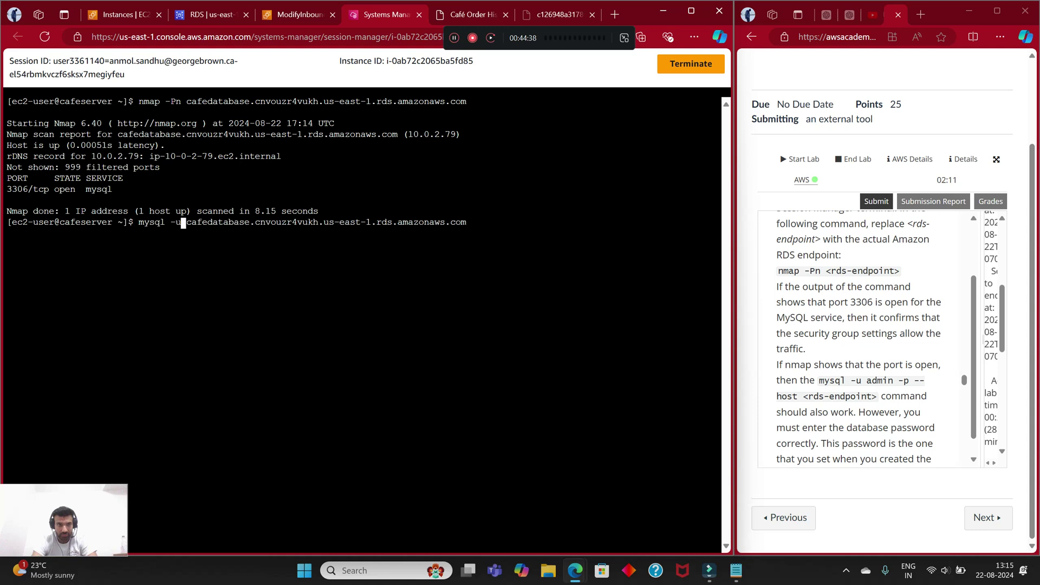
type("in - p")
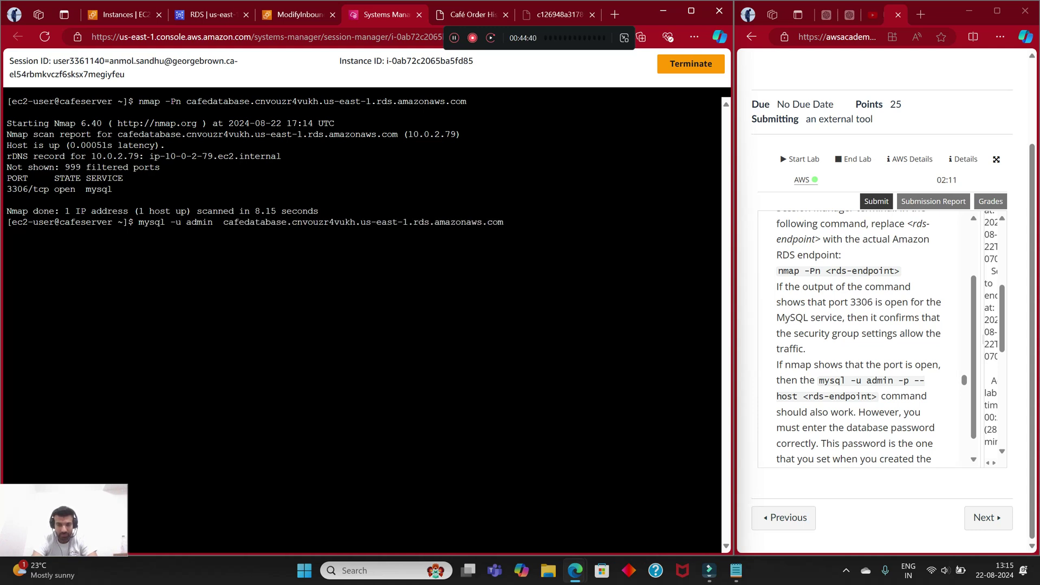
key("BackSpace")
key("BackSpace")
type("p ")
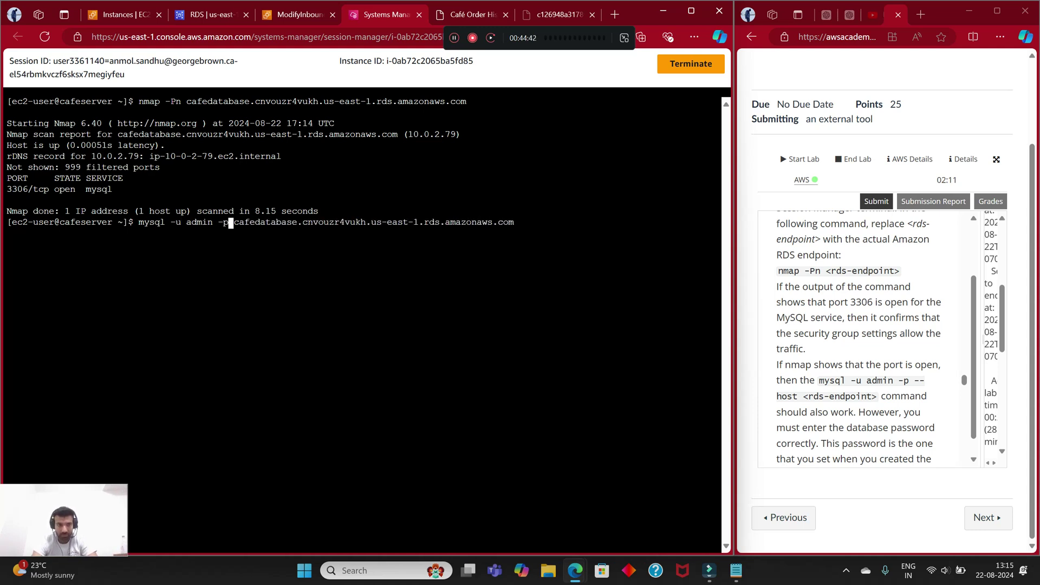
type("-- ")
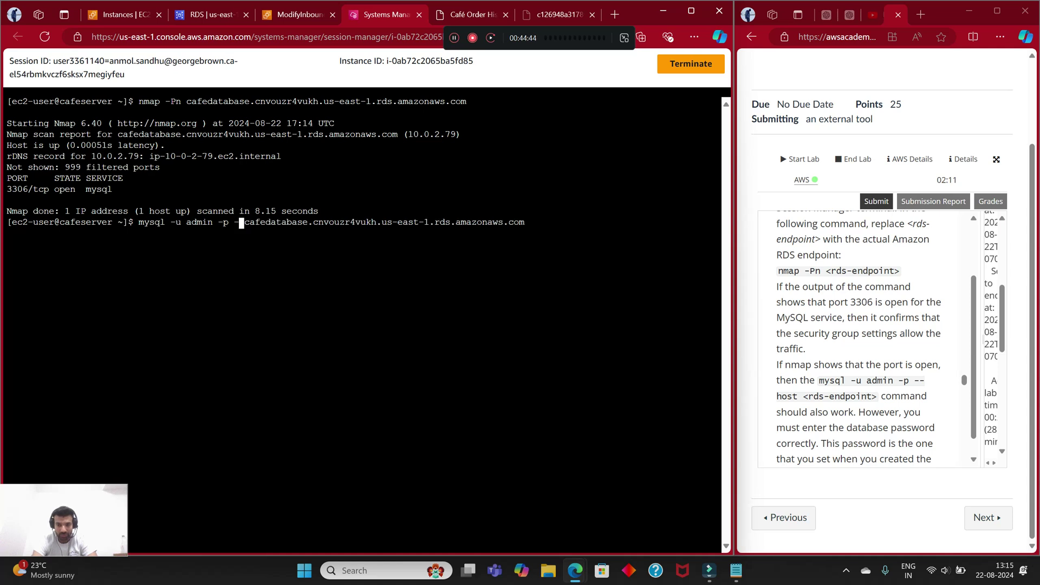
type("host")
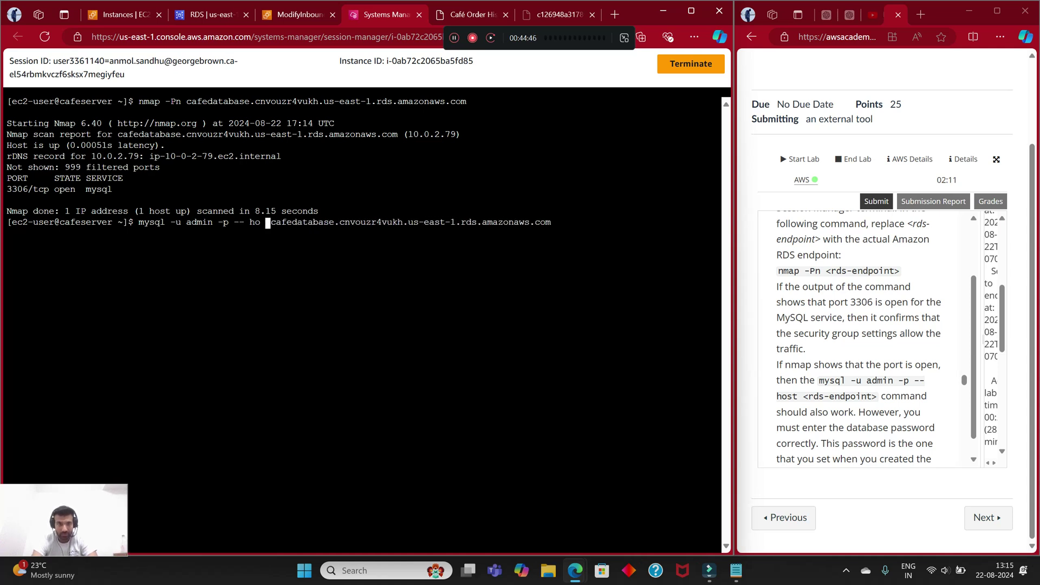
key("Return")
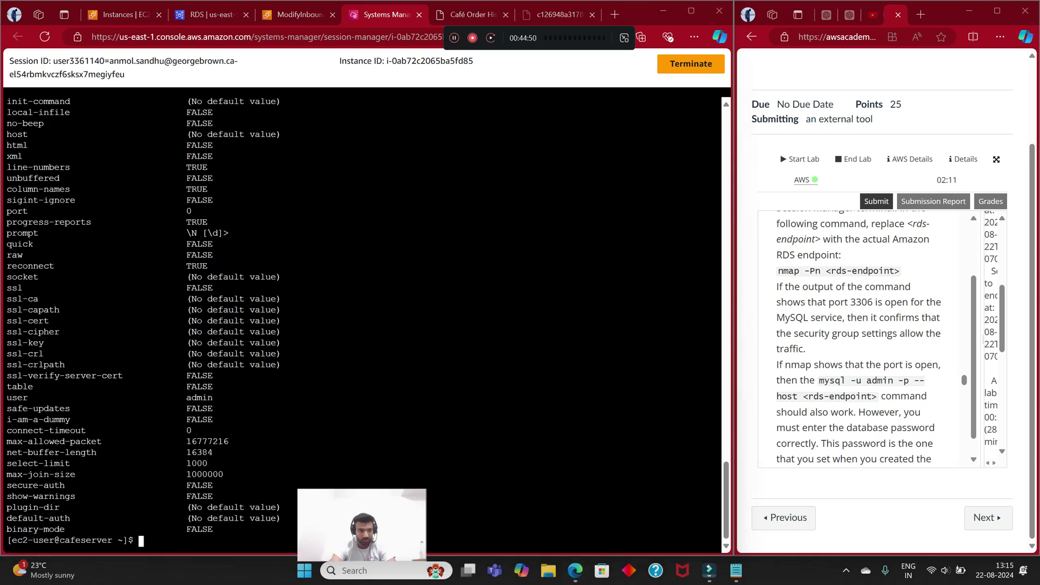
scroll(363, 319, "up", 20)
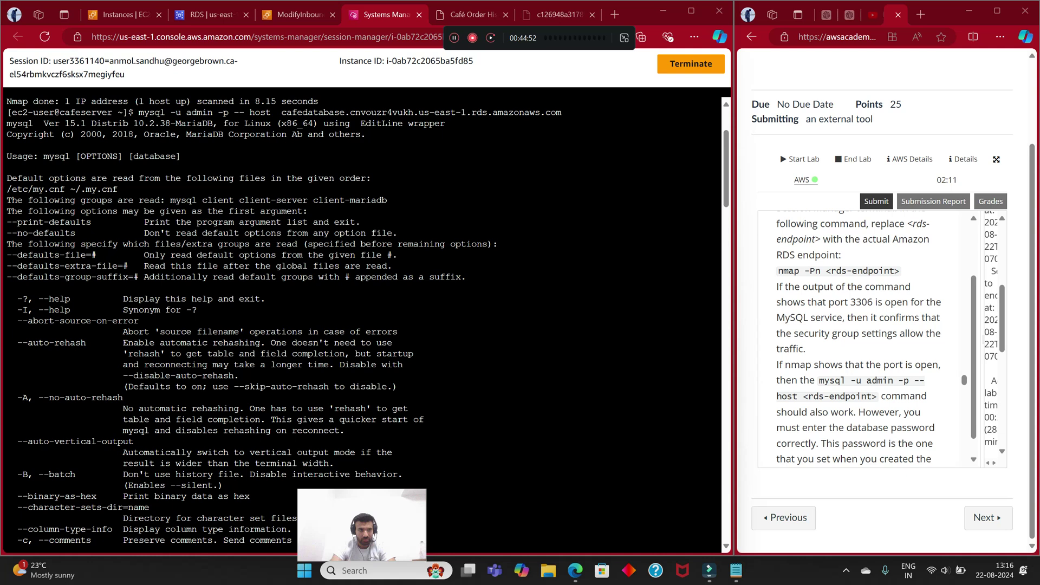
scroll(363, 320, "up", 3)
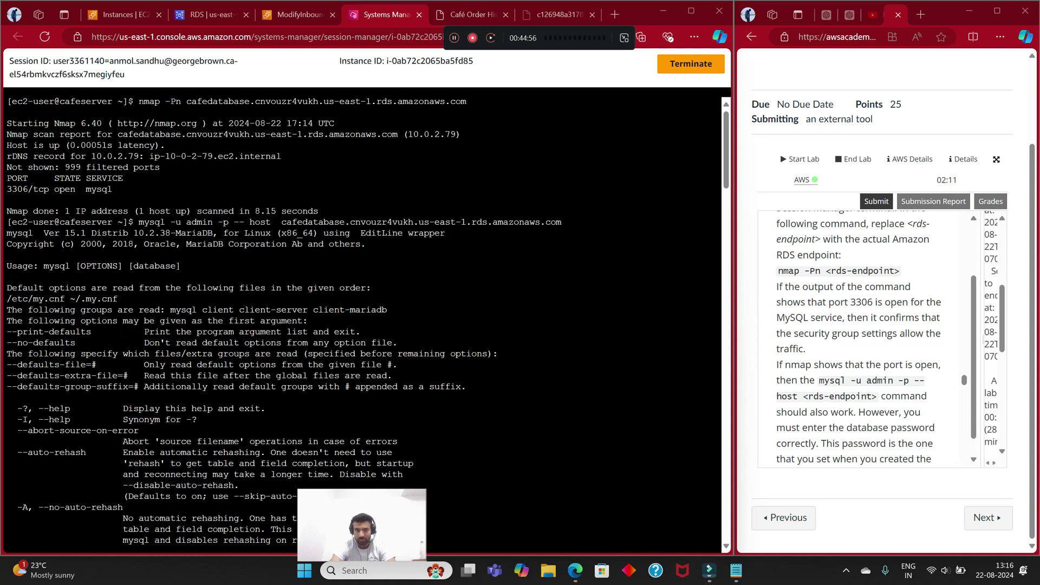
scroll(363, 320, "down", 15)
scroll(363, 319, "down", 15)
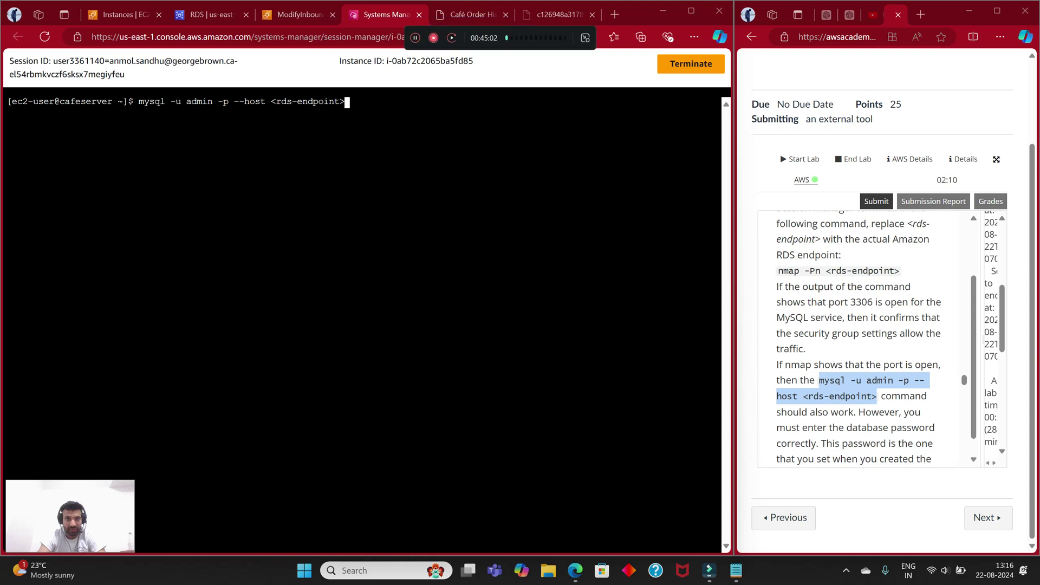
Step: Put the copied cafedatabase endpoint after --host and run the mysql command
key("BackSpace")
key("BackSpace")
key("BackSpace")
key("BackSpace")
key("BackSpace")
key("BackSpace")
key("BackSpace")
key("BackSpace")
key("BackSpace")
key("BackSpace")
key("BackSpace")
key("BackSpace")
key("BackSpace")
key("BackSpace")
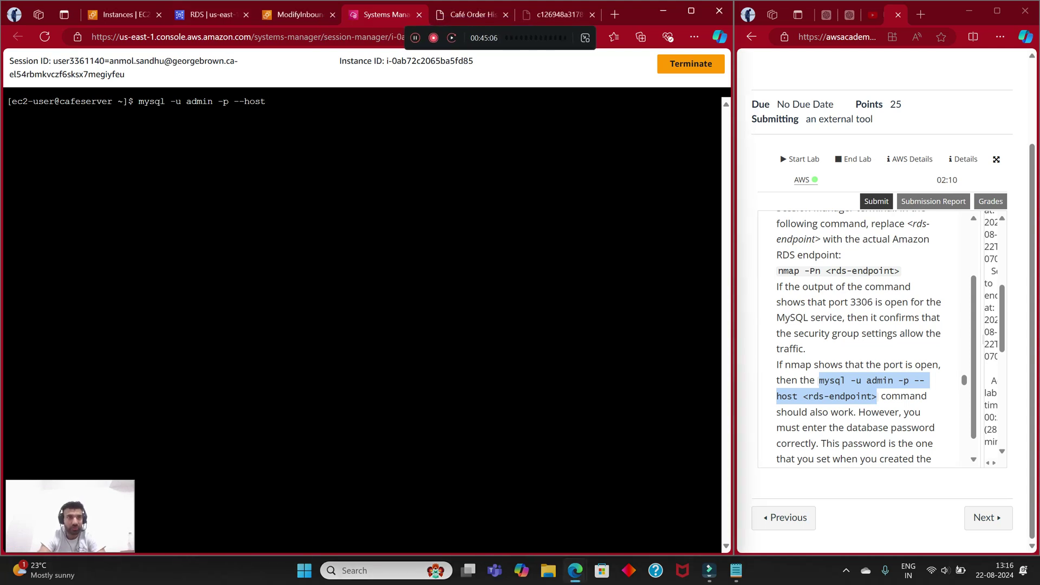
key("ctrl+2")
left_click(217, 397)
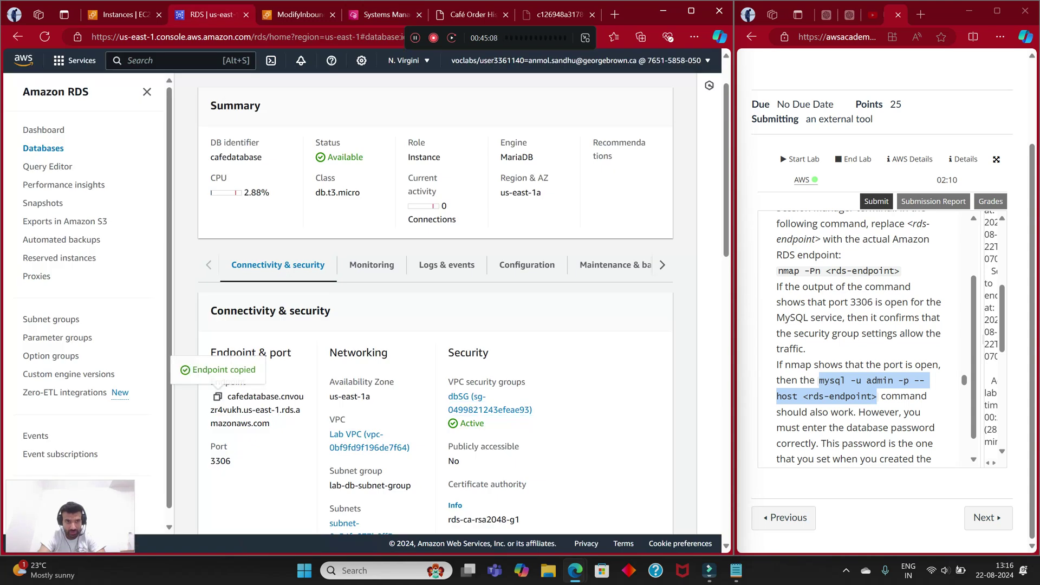
key("ctrl+4")
right_click(336, 126)
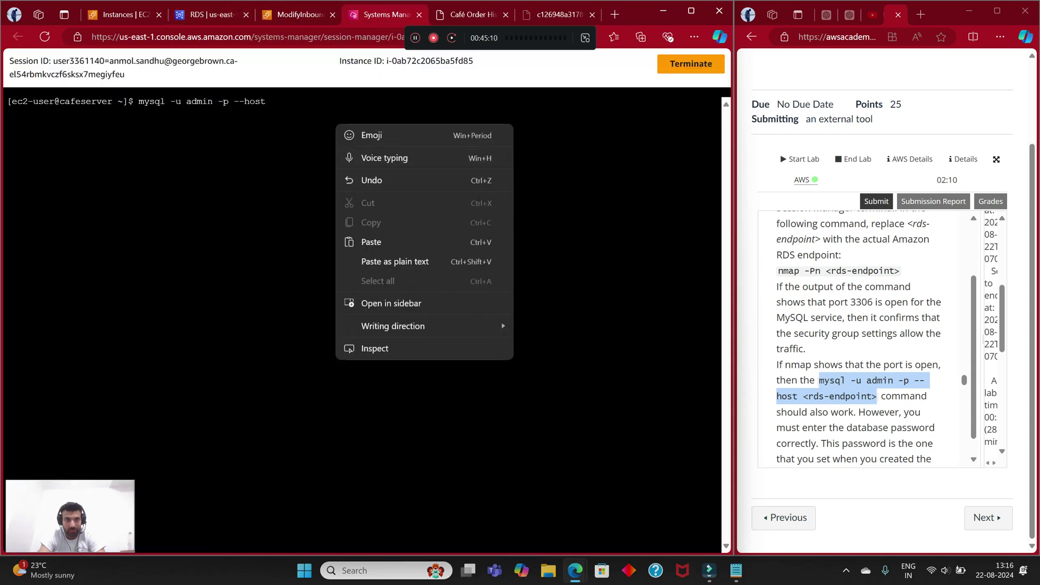
left_click(359, 242)
key("Return")
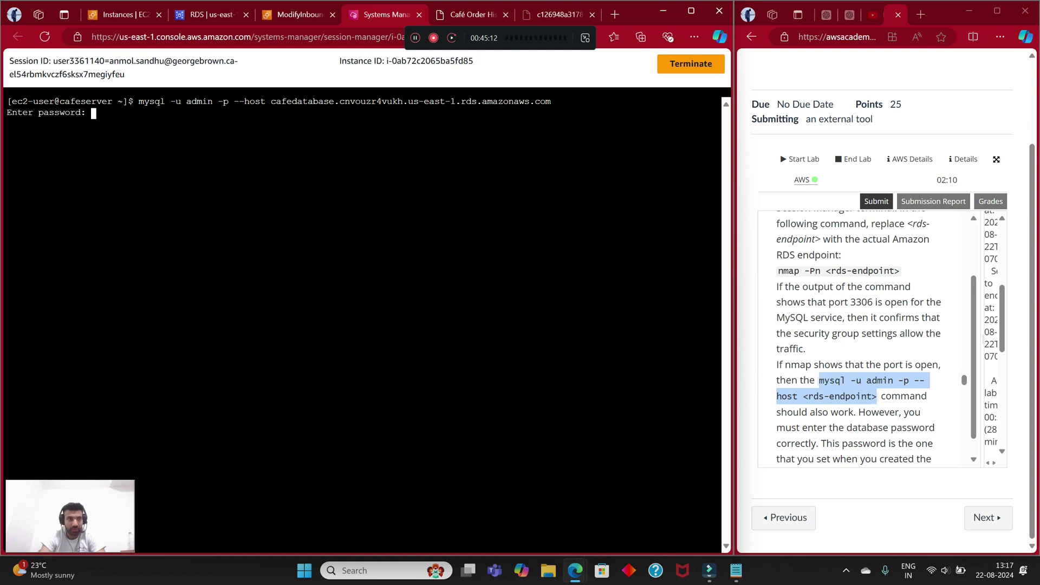
Step: Copy the master password from the lab instructions and paste it at the password prompt
scroll(861, 336, "up", 20)
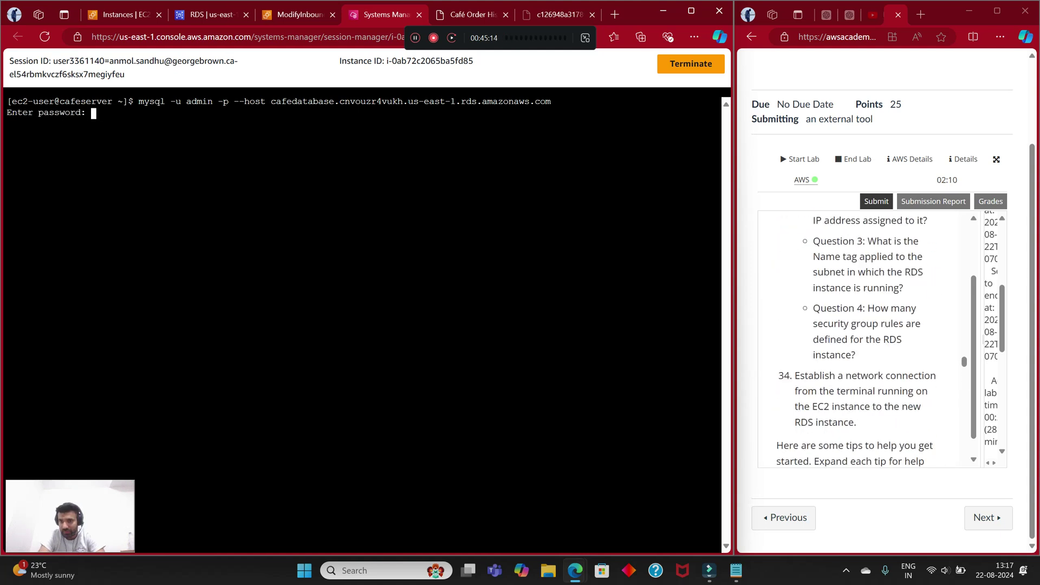
scroll(861, 336, "up", 20)
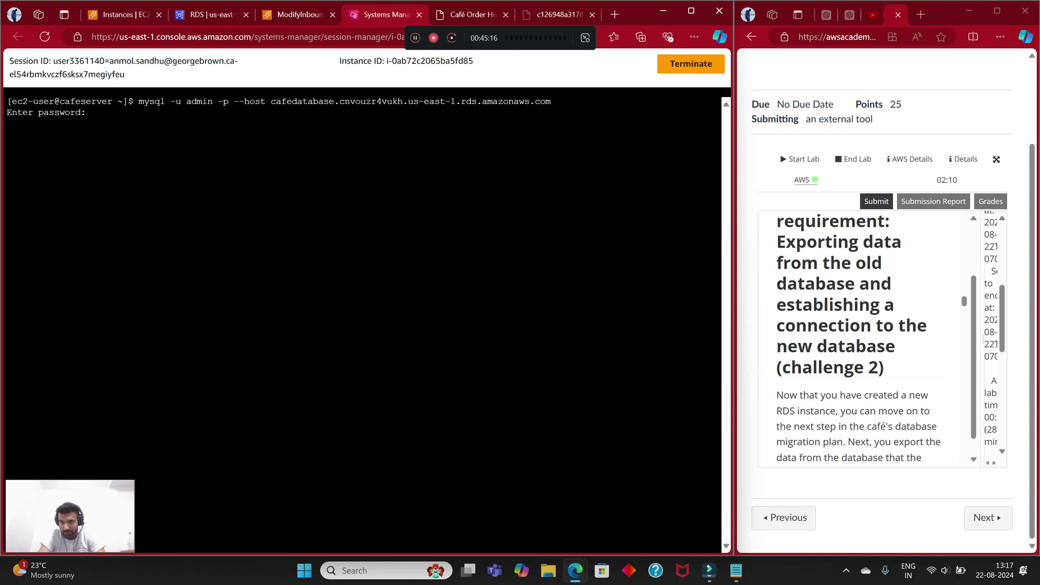
scroll(861, 336, "up", 20)
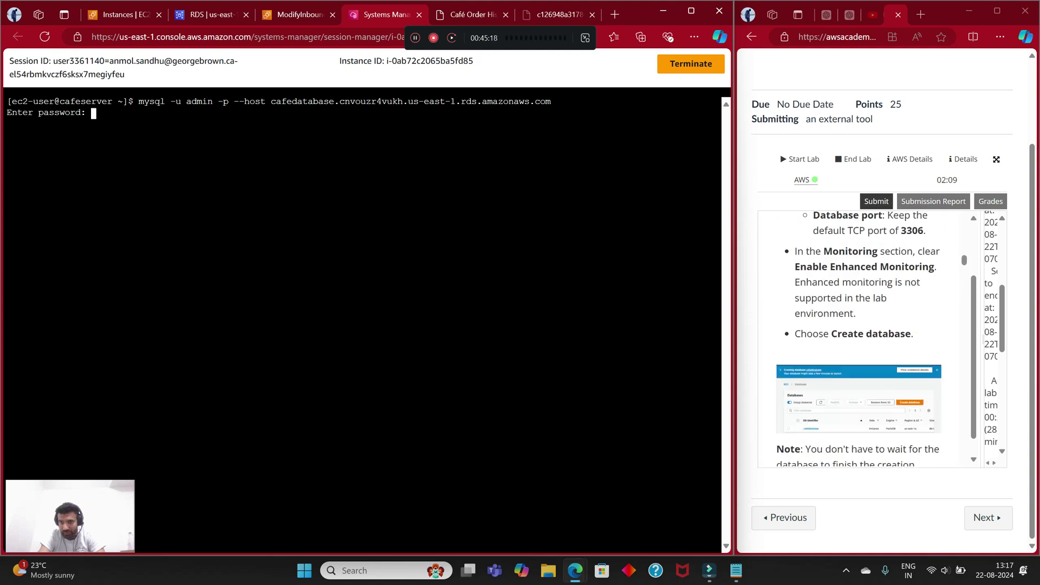
scroll(861, 336, "up", 5)
scroll(861, 336, "down", 5)
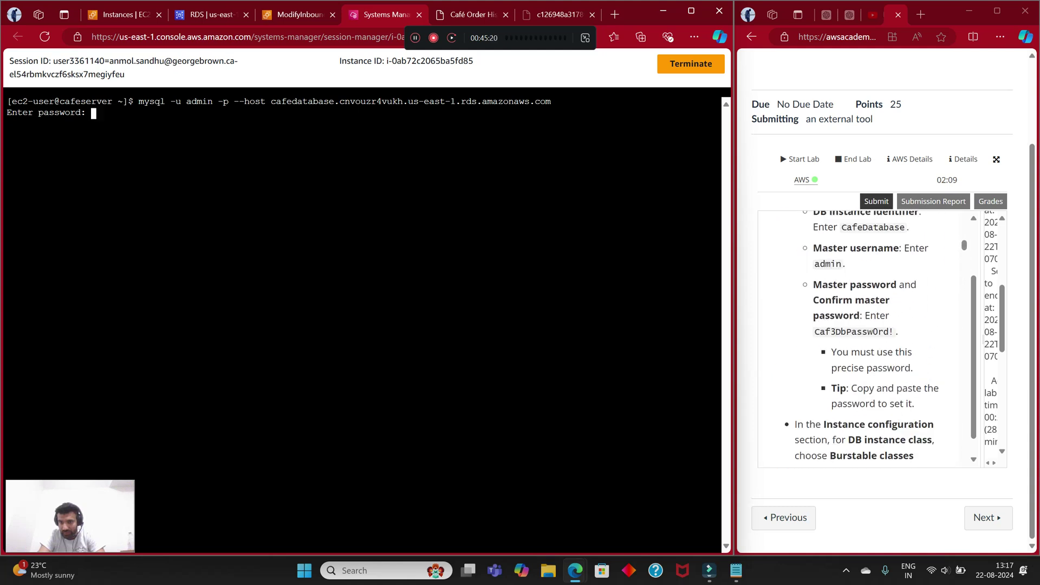
left_click_drag(814, 331, 894, 331)
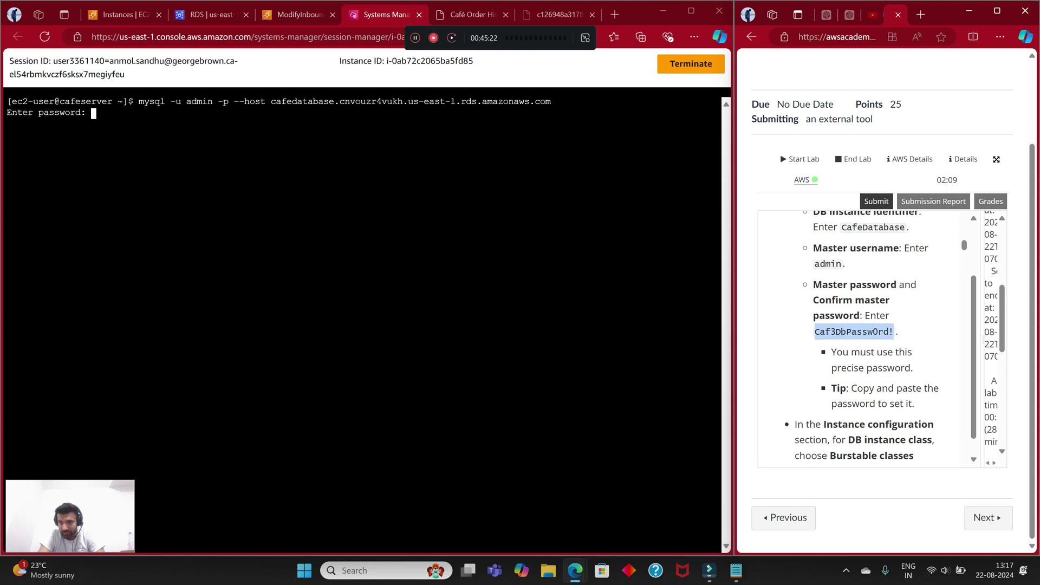
right_click(894, 331)
left_click(899, 342)
right_click(193, 124)
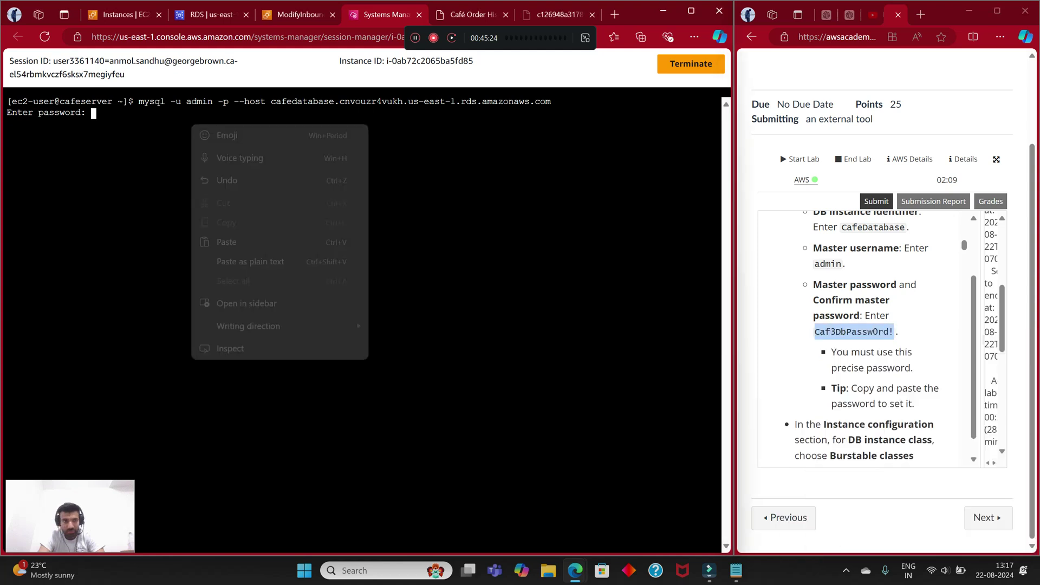
left_click(226, 242)
key("Return")
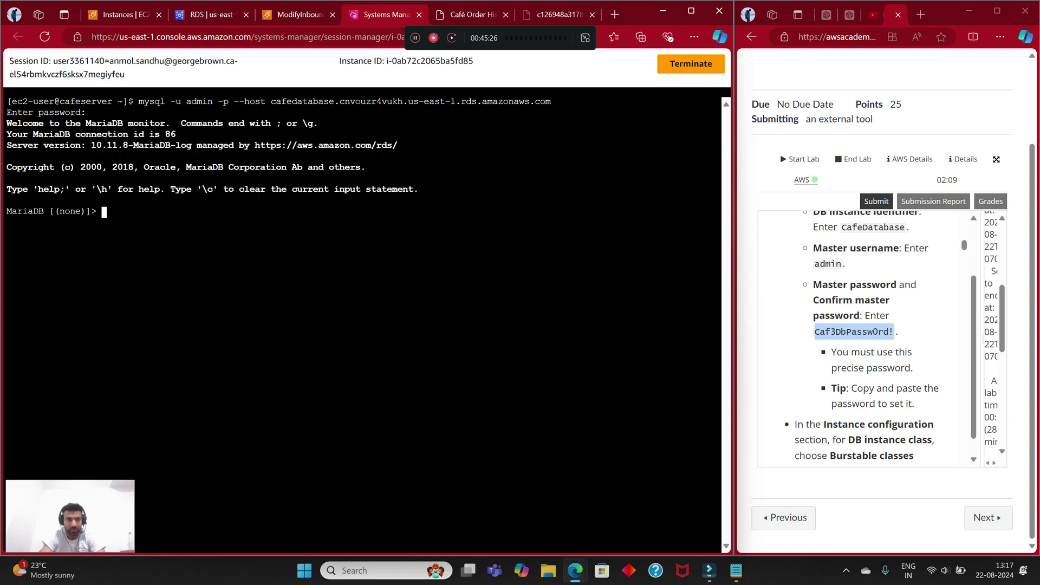
left_click_drag(55, 211, 10, 223)
left_click(9, 223)
left_click_drag(8, 124, 176, 134)
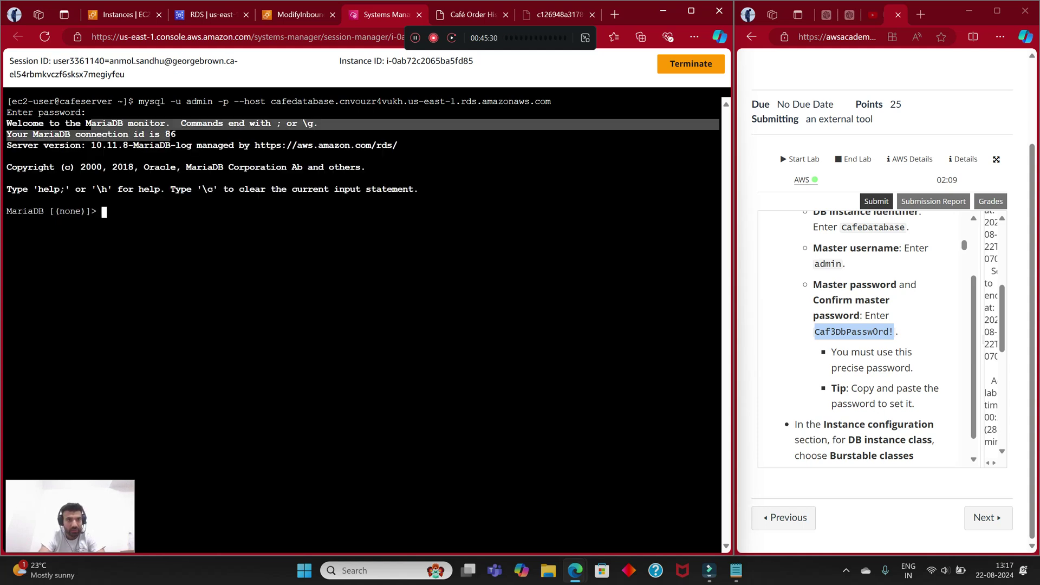
left_click(176, 134)
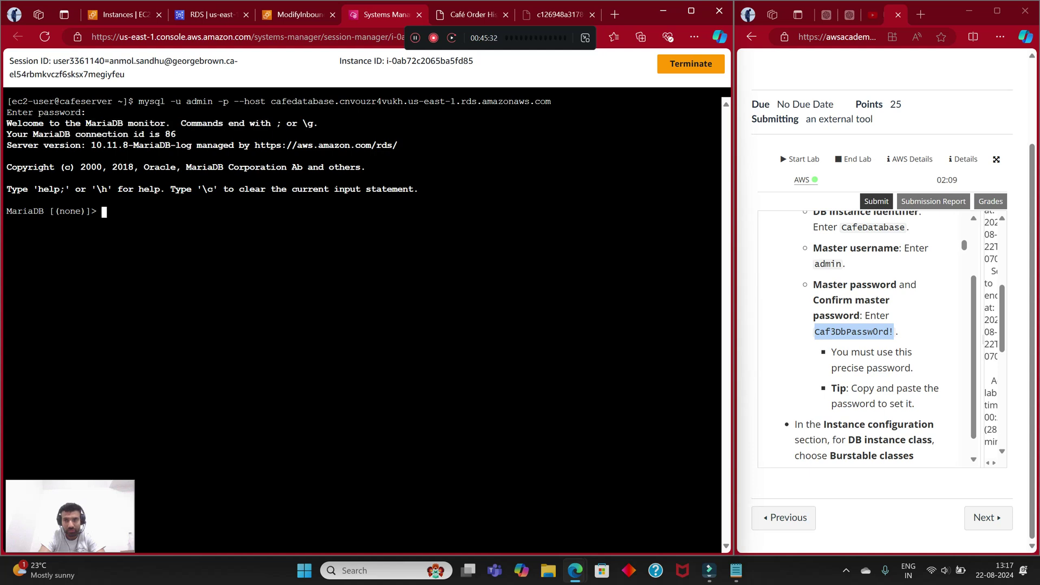
scroll(864, 335, "up", 1)
scroll(866, 339, "up", 5)
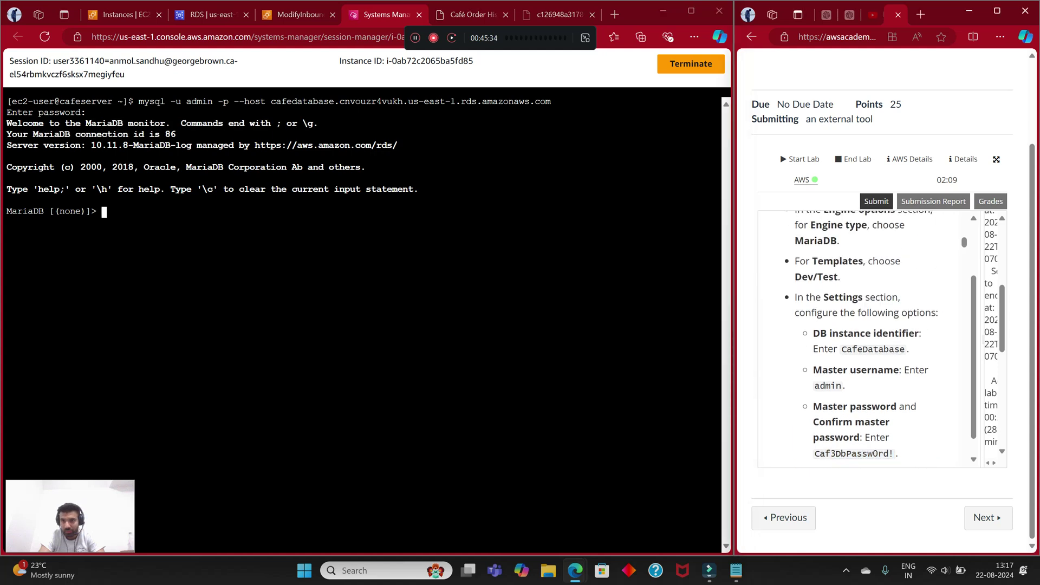
scroll(866, 338, "down", 6)
scroll(864, 339, "down", 3)
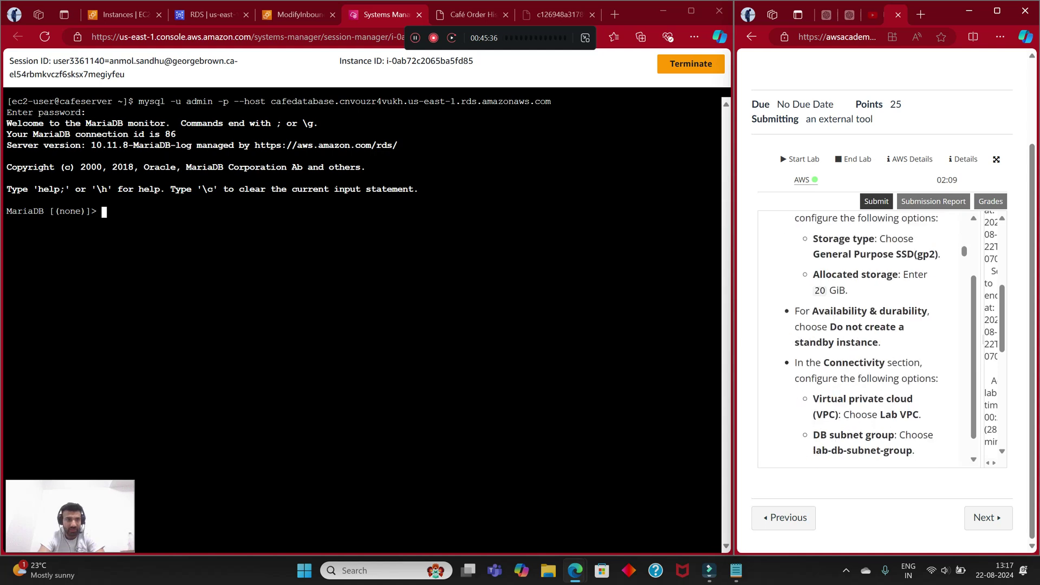
scroll(863, 338, "down", 4)
scroll(866, 338, "down", 20)
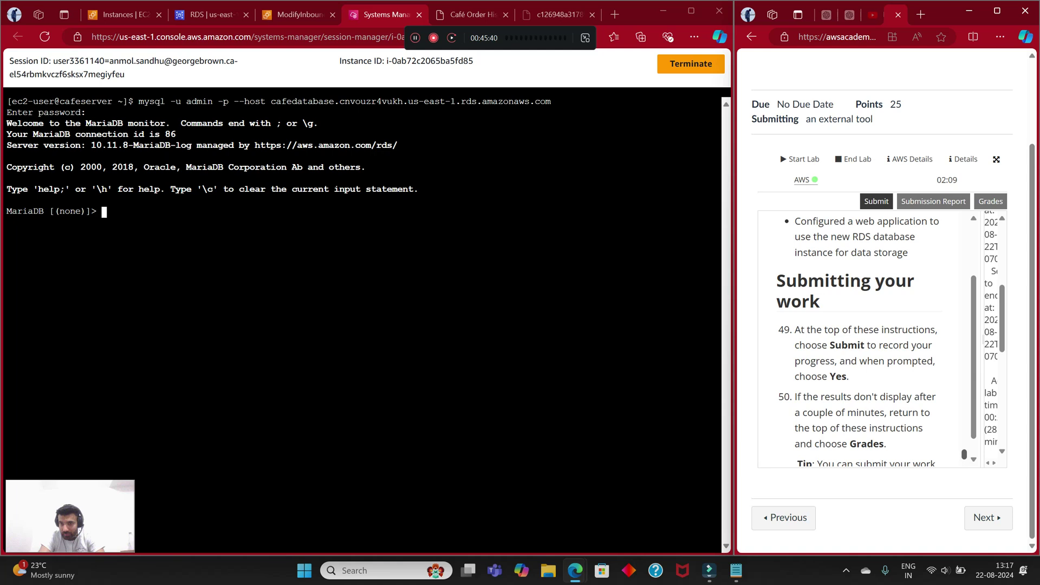
scroll(867, 339, "up", 2)
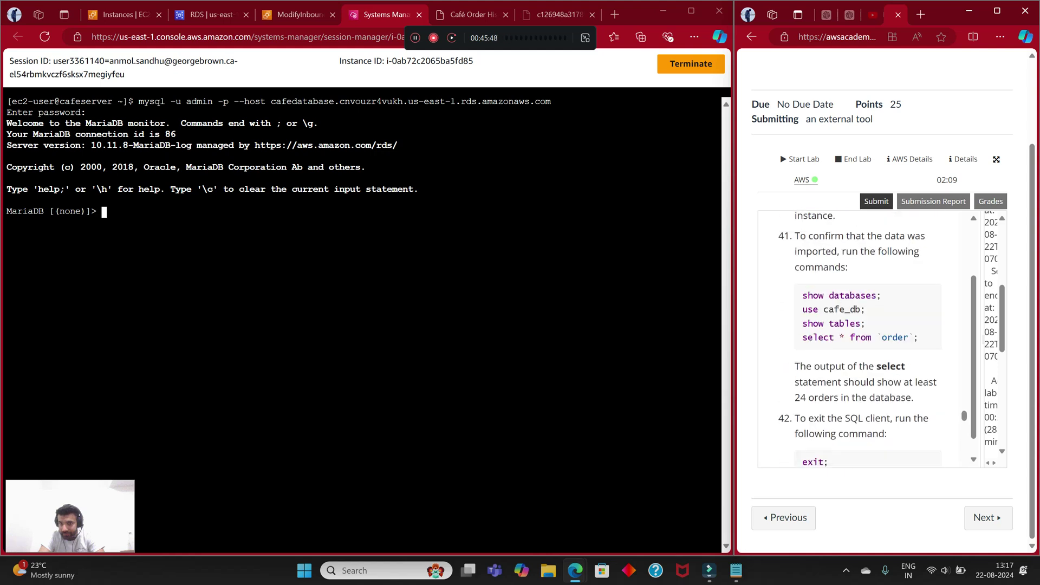
scroll(866, 336, "down", 10)
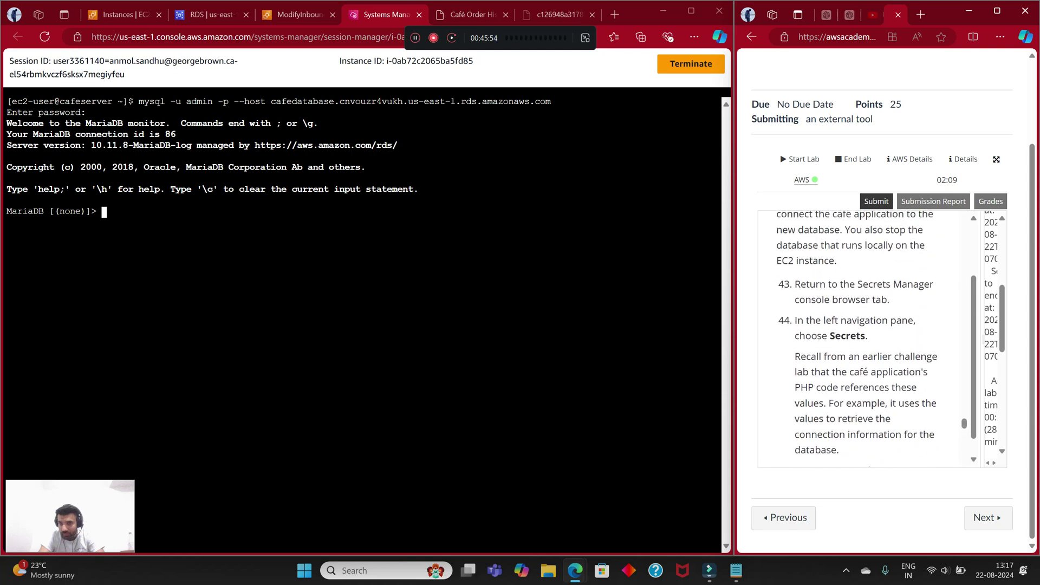
scroll(866, 336, "up", 10)
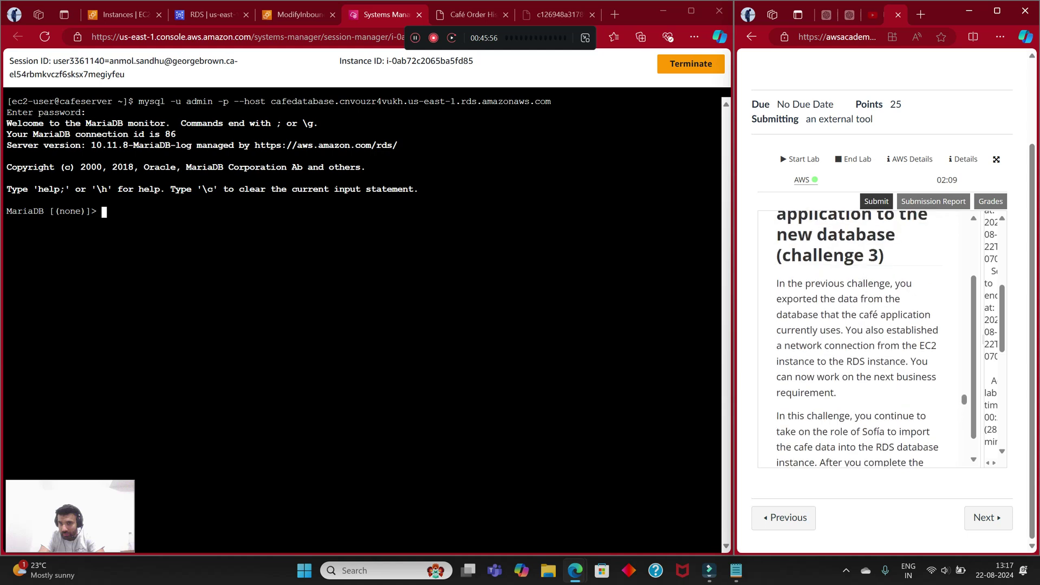
scroll(866, 336, "up", 10)
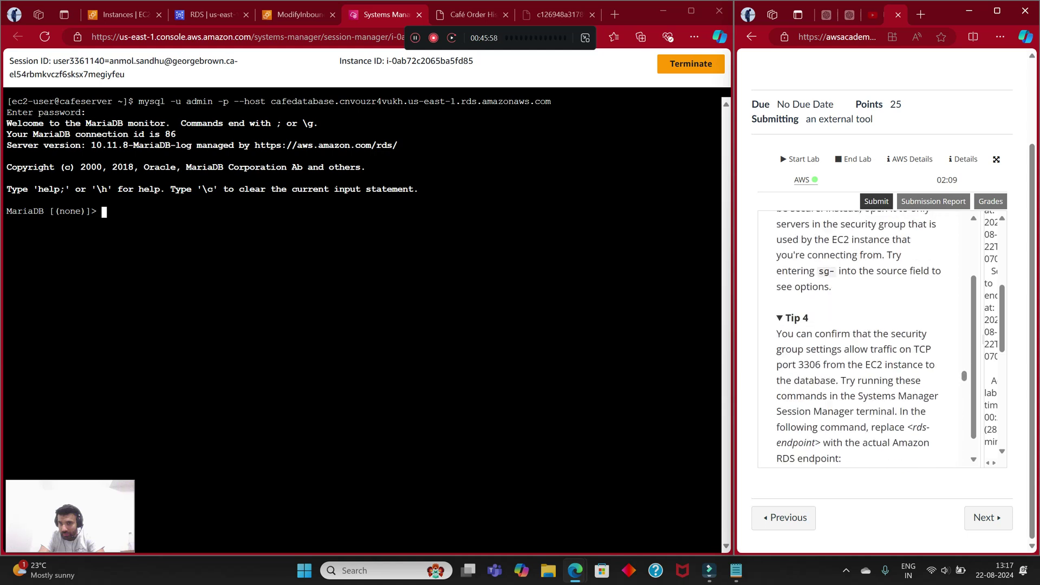
scroll(866, 336, "down", 10)
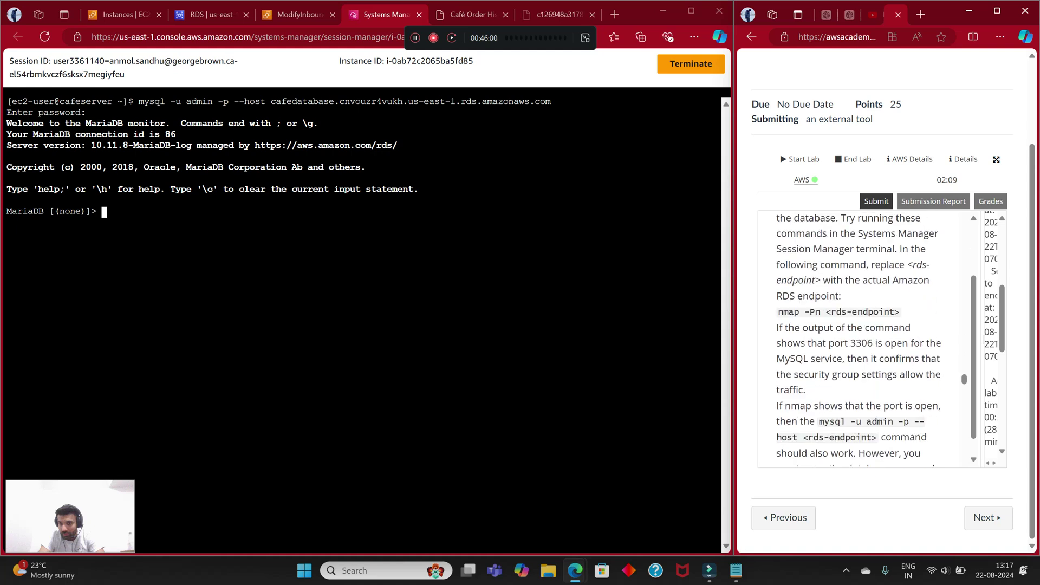
scroll(866, 336, "down", 10)
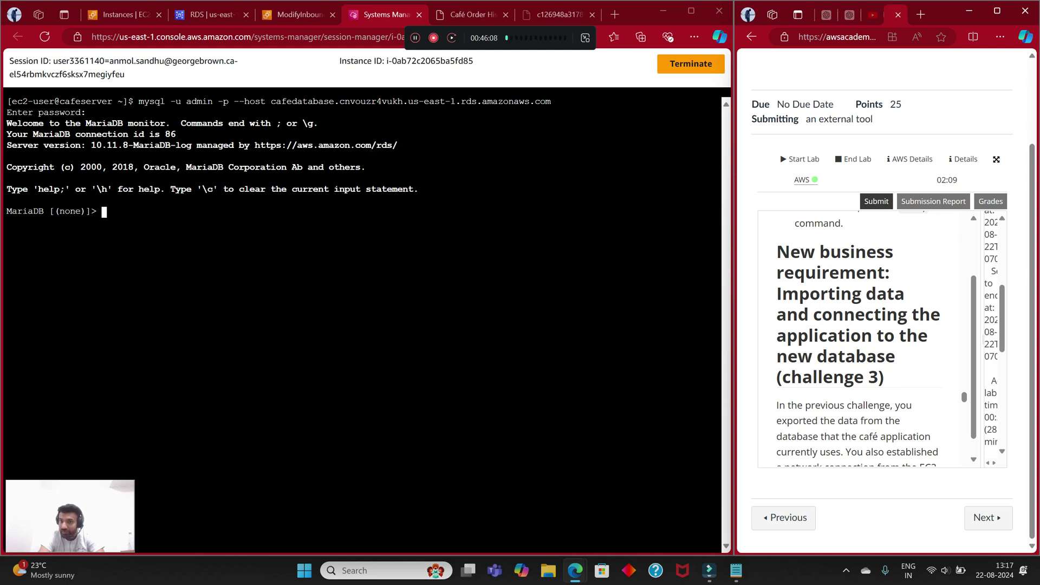
scroll(866, 336, "down", 2)
scroll(867, 335, "down", 1)
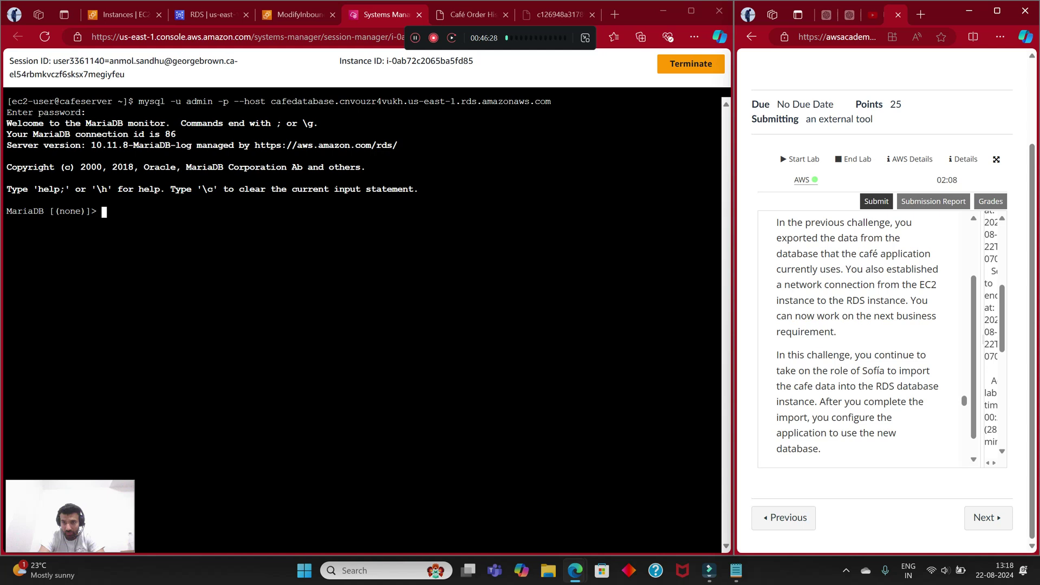
scroll(867, 335, "down", 1)
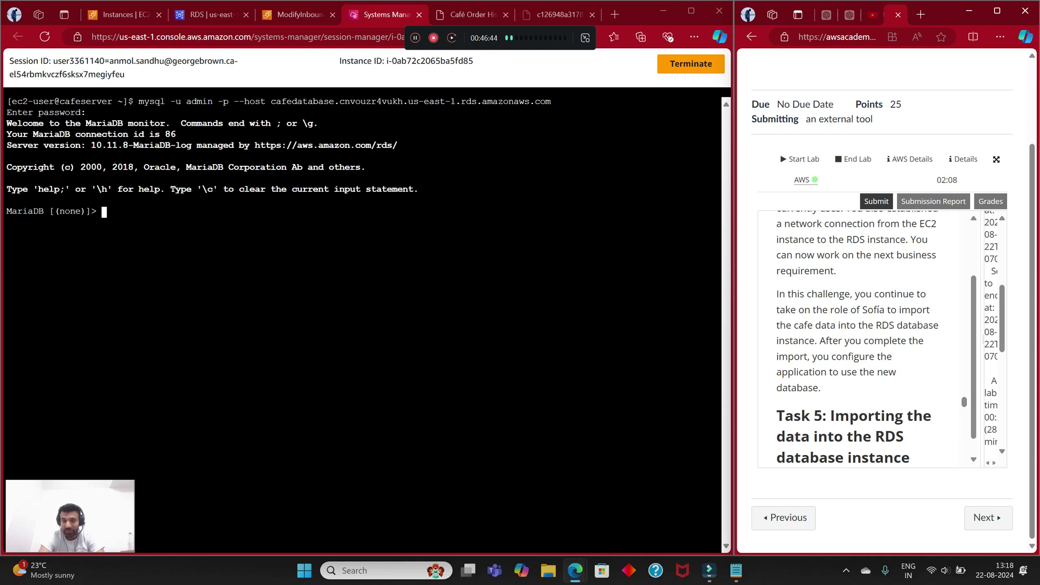
scroll(855, 341, "down", 3)
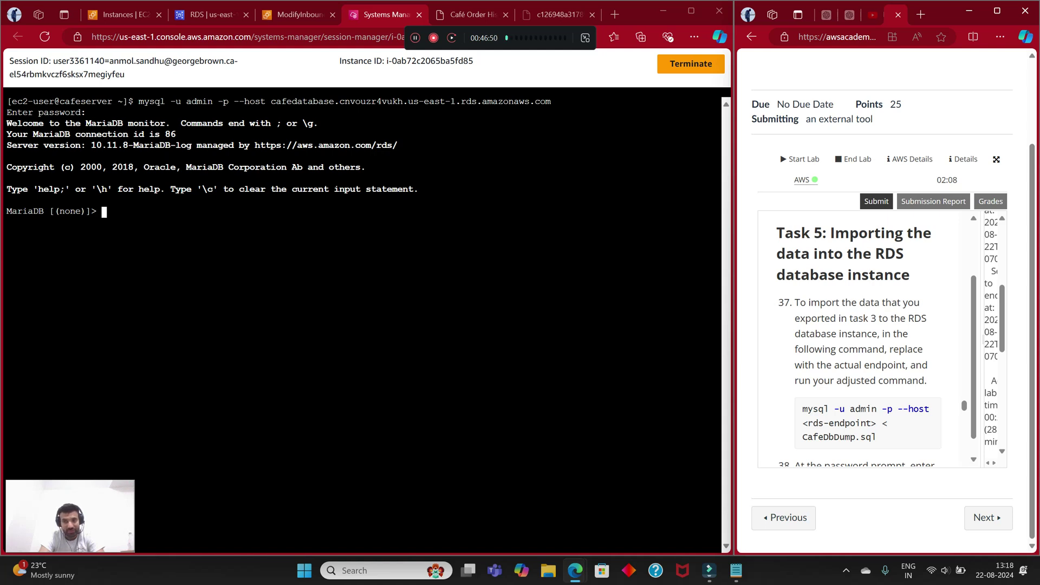
scroll(854, 339, "down", 1)
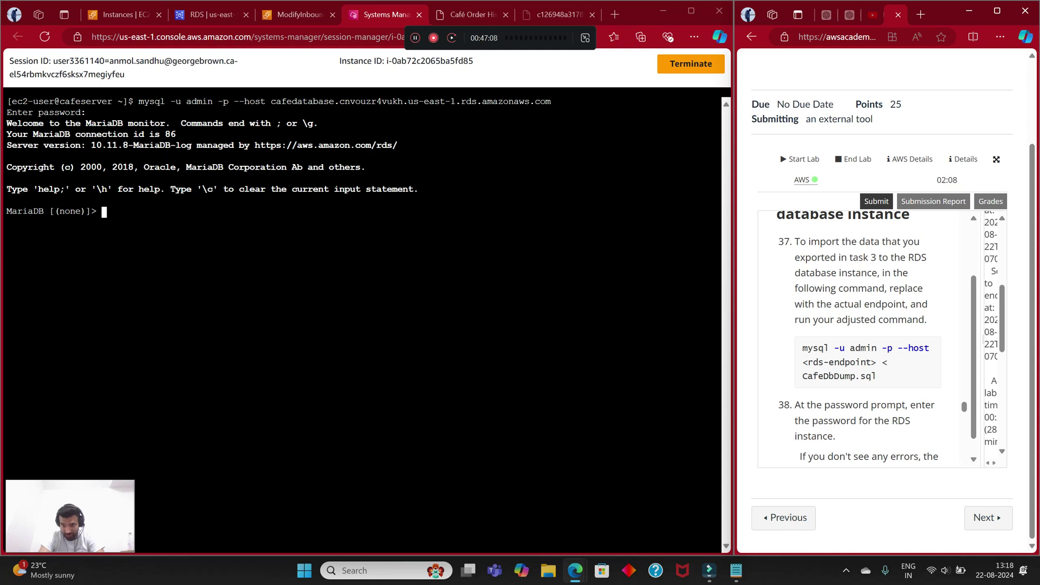
Step: Copy the data import command from the instructions into the terminal
left_click_drag(877, 376, 802, 347)
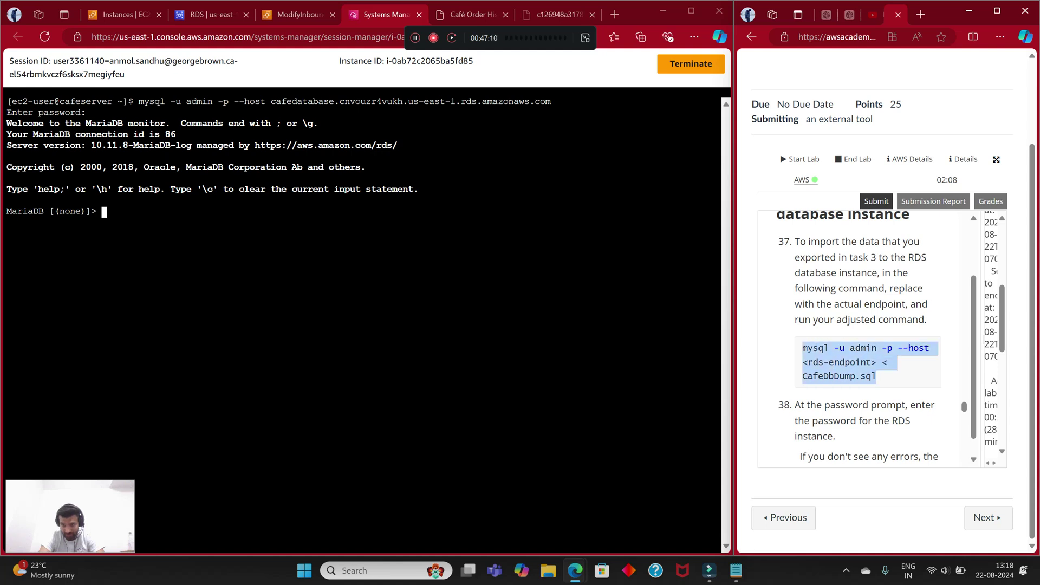
right_click(802, 349)
left_click(756, 141)
right_click(197, 214)
left_click(222, 330)
left_click_drag(312, 211, 239, 212)
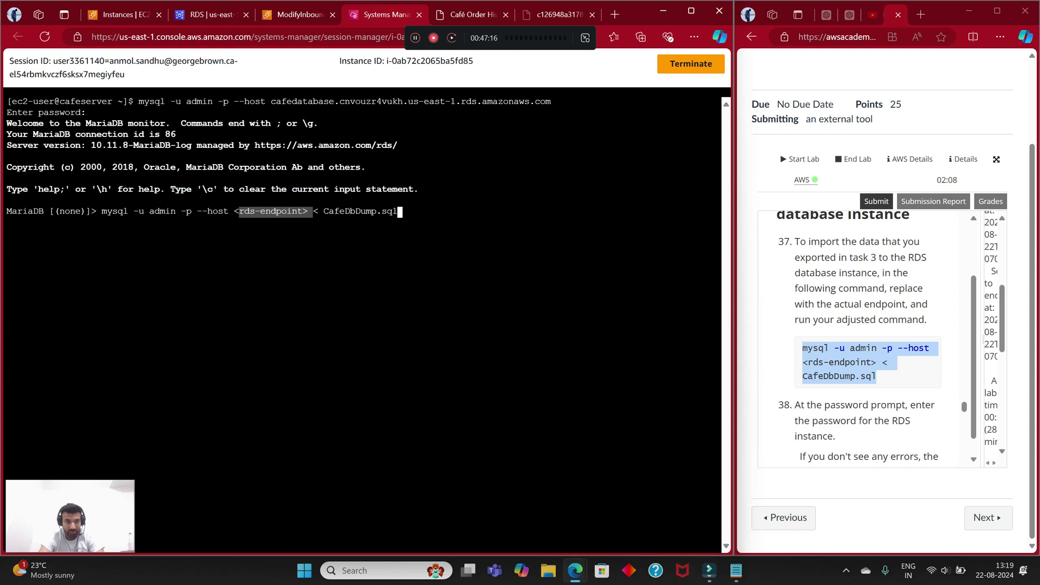
key("BackSpace")
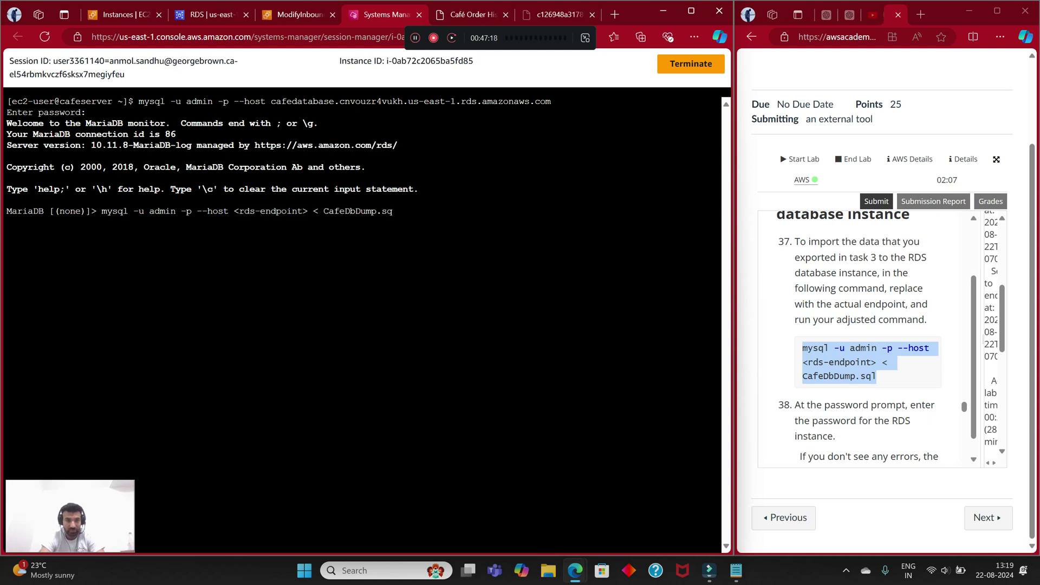
Step: Suspend the MariaDB client with Ctrl+Z, erase the recalled command, and clear the terminal
key("ctrl+z")
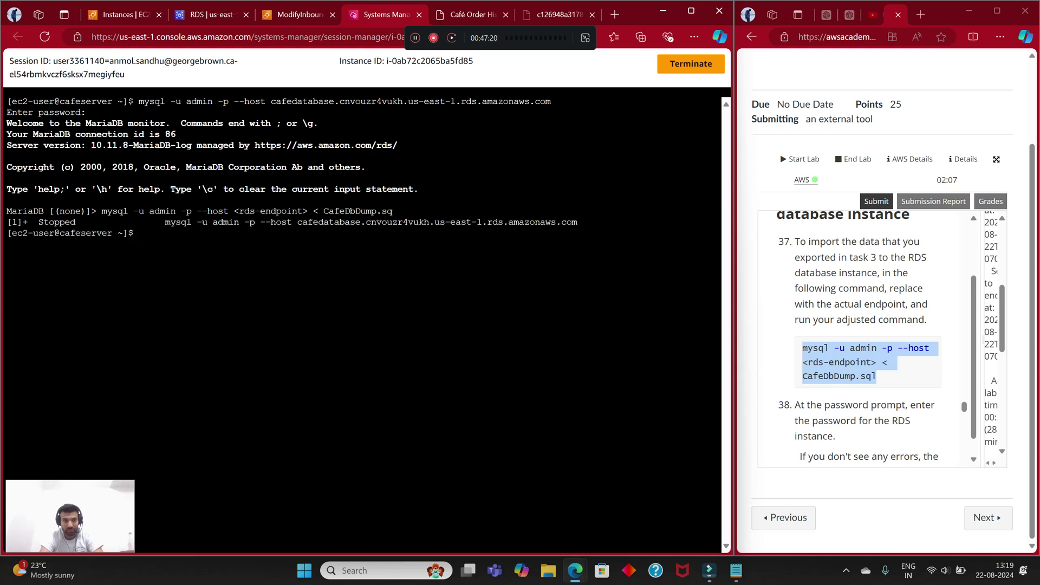
key("Up")
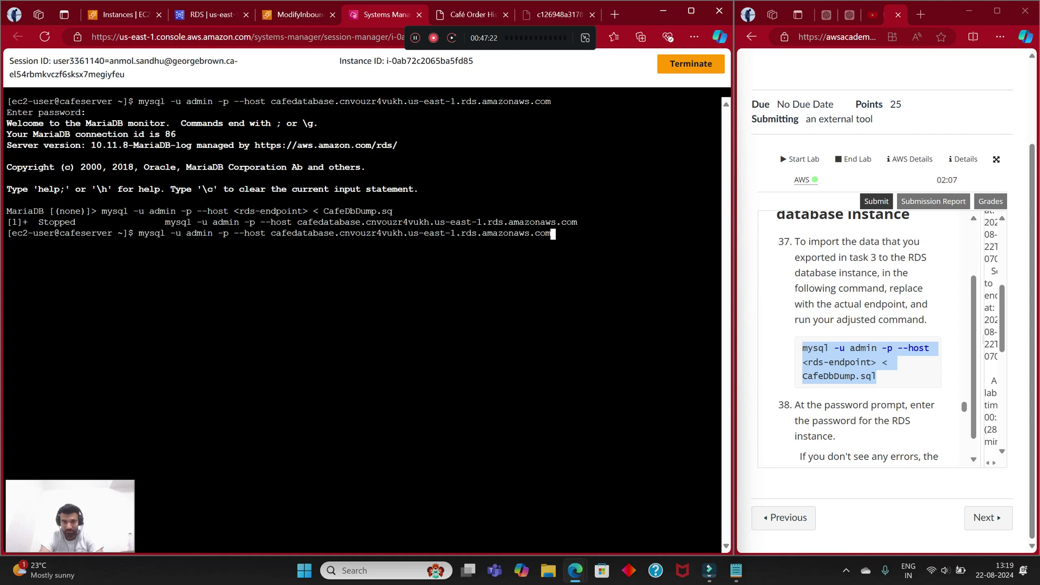
key("ctrl+w")
key("ctrl+w")
key("ctrl+w")
key("ctrl+w")
key("ctrl+w")
key("ctrl+w")
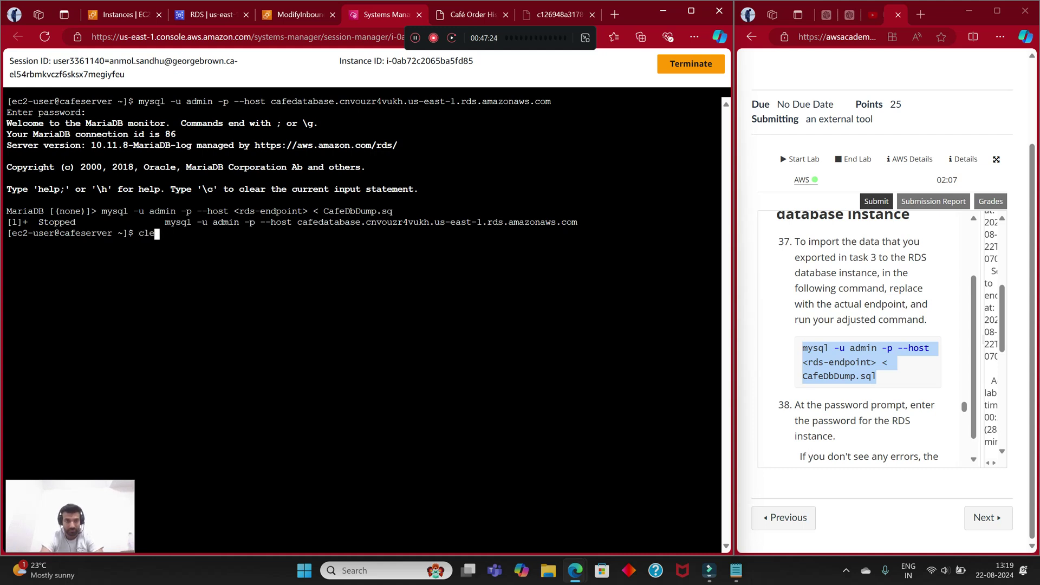
type("clear")
key("Return")
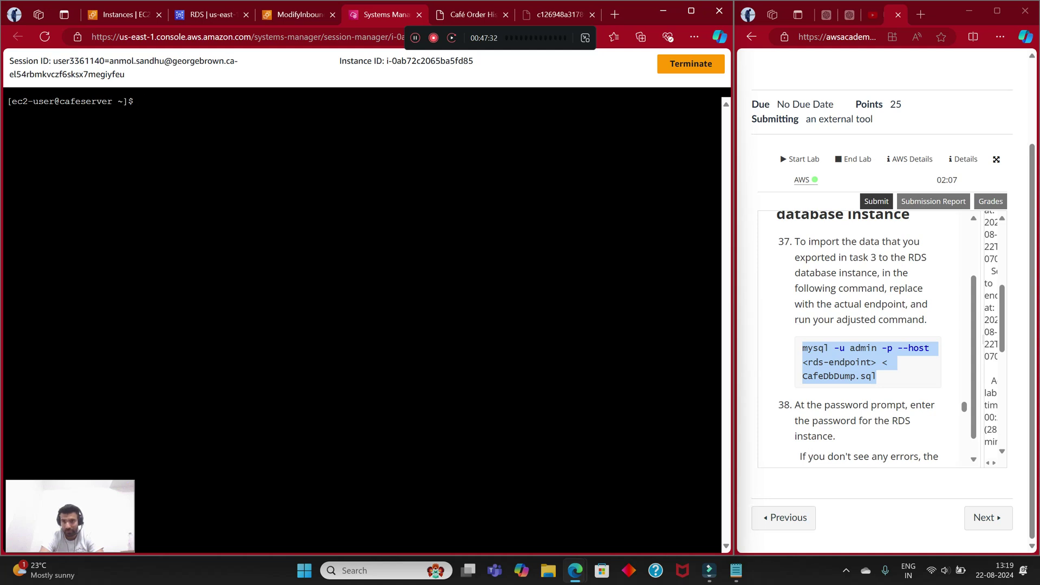
Step: Paste the import command at the shell prompt and check the cafedatabase endpoint
scroll(867, 336, "up", 2)
scroll(866, 336, "down", 3)
right_click(261, 140)
left_click(292, 256)
left_click(211, 15)
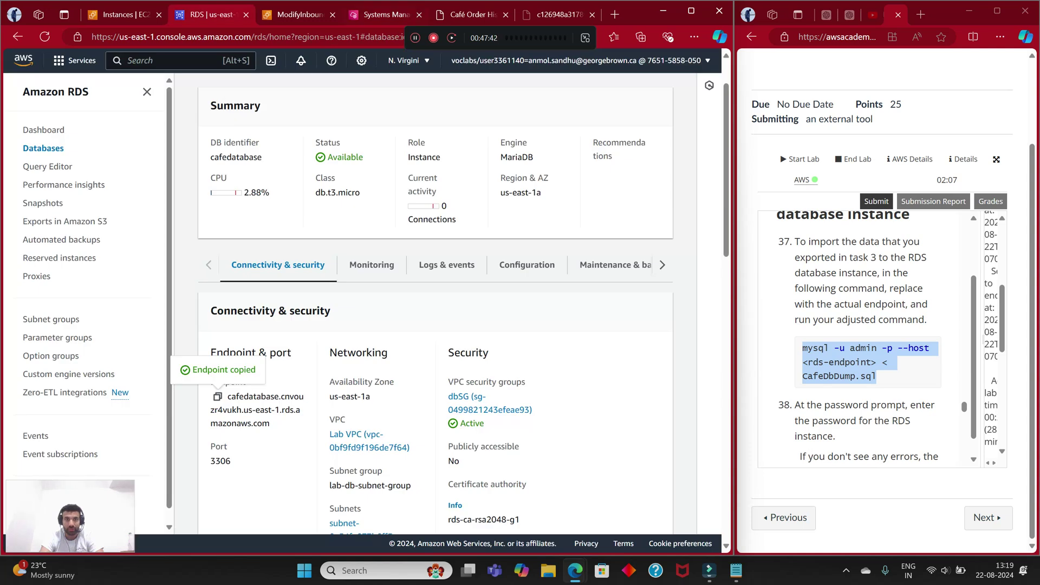
key("ctrl+4")
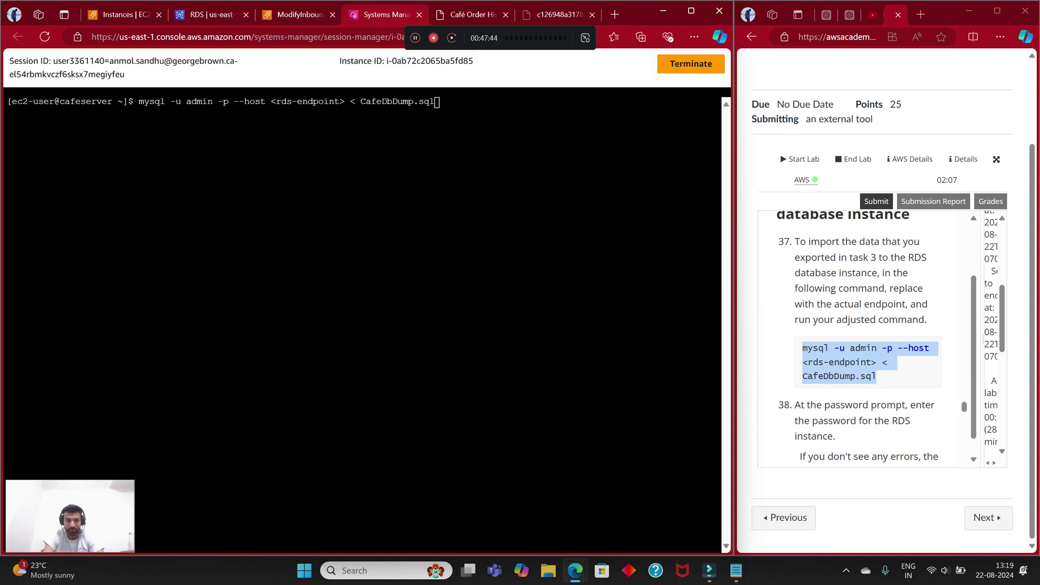
Step: Replace <rds-endpoint> in the recalled import command with the RDS endpoint and run it
key("Up")
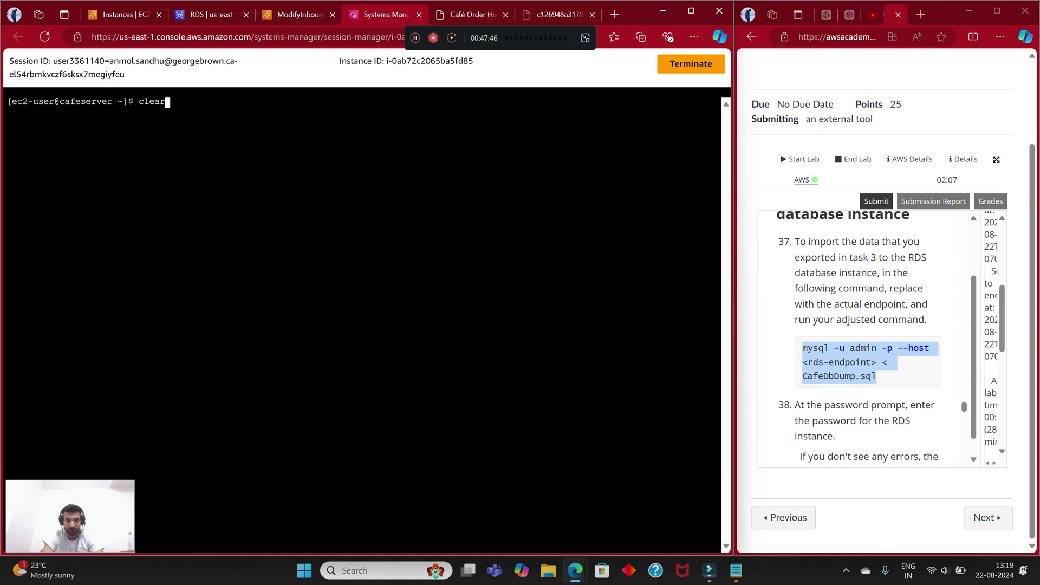
key("Down")
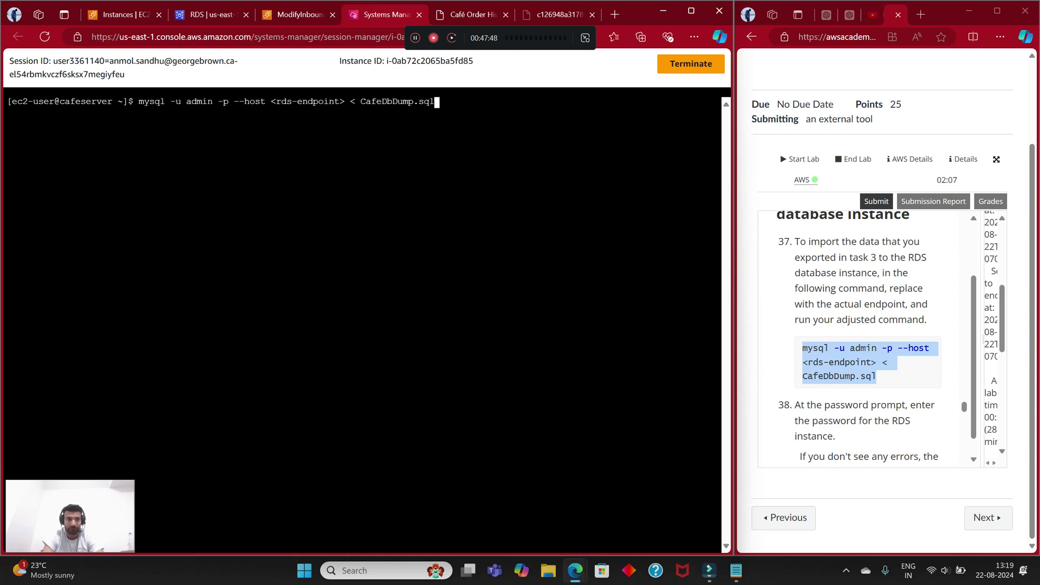
key("Left")
key("Left")
key("Left")
key("Left")
key("Left")
key("Left")
key("Left")
key("Left")
key("Left")
key("Left")
key("Left")
key("Left")
key("Left")
key("Left")
key("Left")
key("Left")
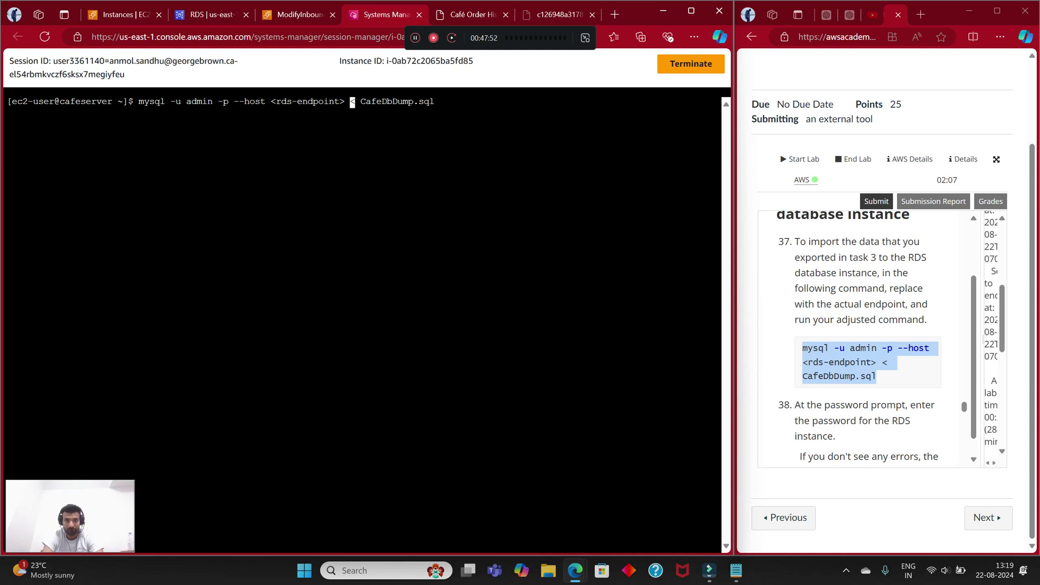
key("BackSpace")
key("BackSpace")
key("BackSpace")
key("BackSpace")
key("BackSpace")
key("BackSpace")
key("BackSpace")
key("BackSpace")
key("BackSpace")
key("BackSpace")
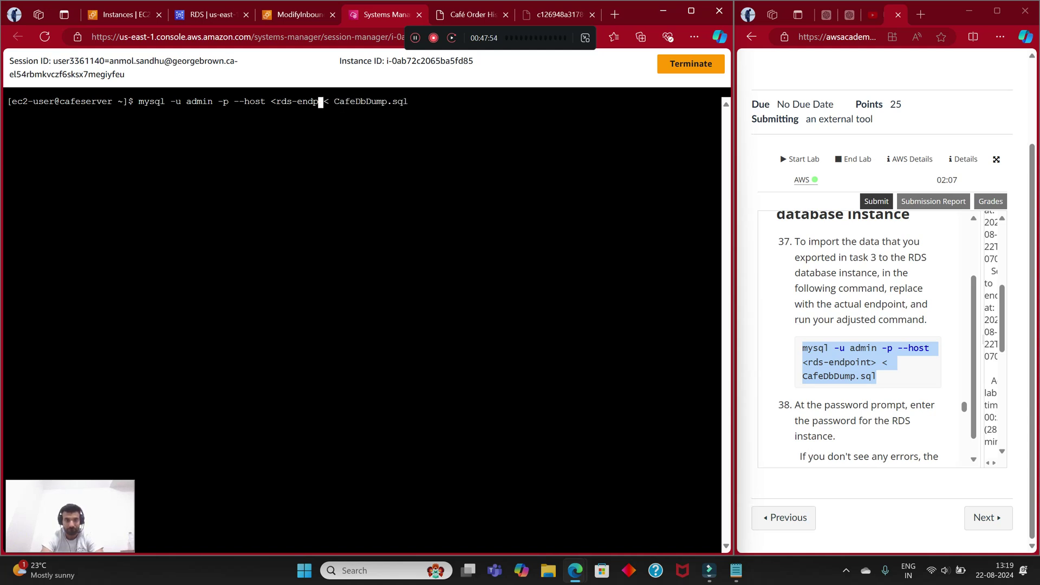
key("BackSpace")
key("BackSpace")
key("BackSpace")
key("BackSpace")
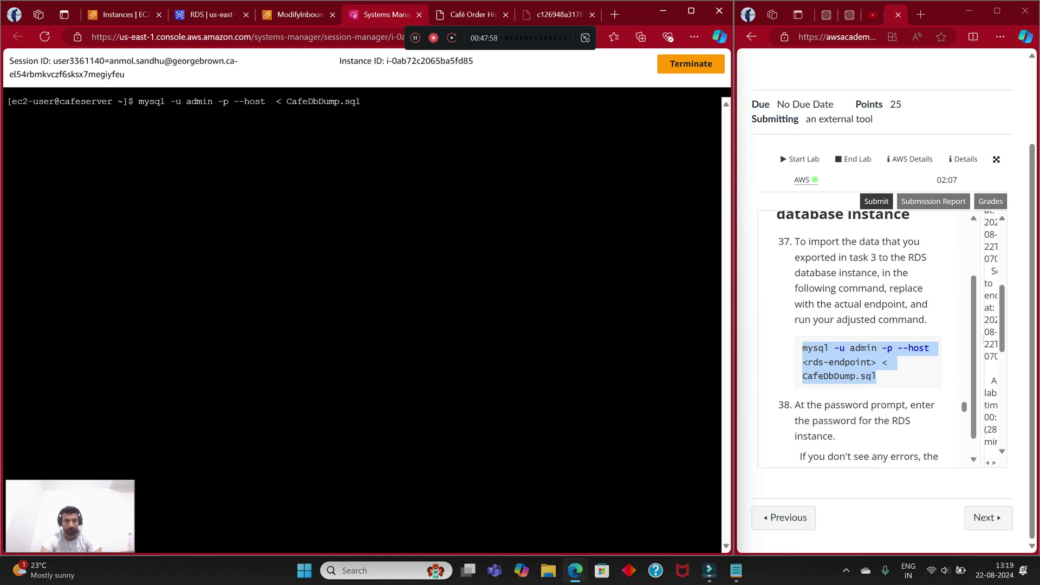
right_click(273, 107)
left_click(307, 226)
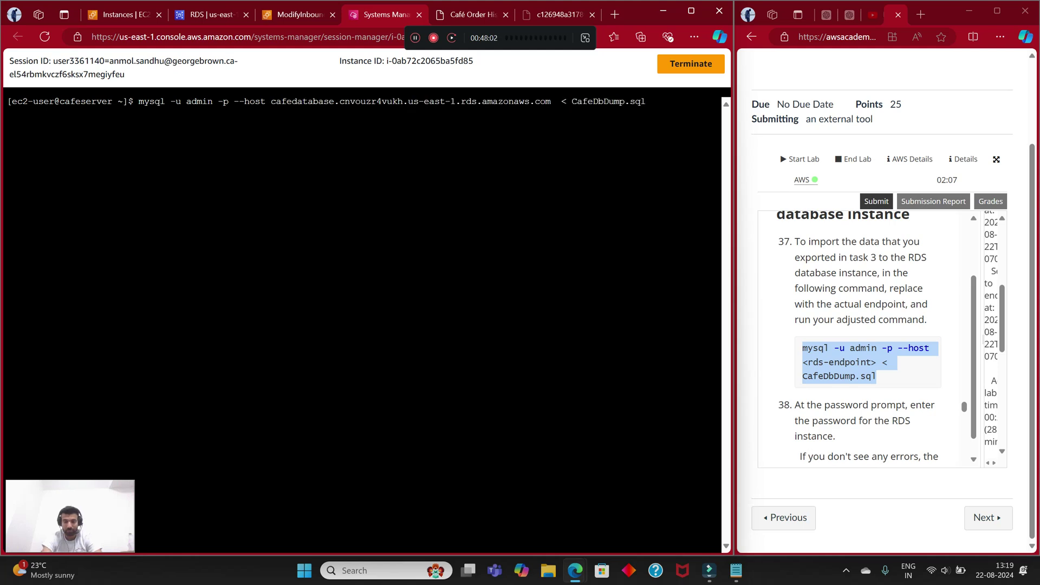
key("Return")
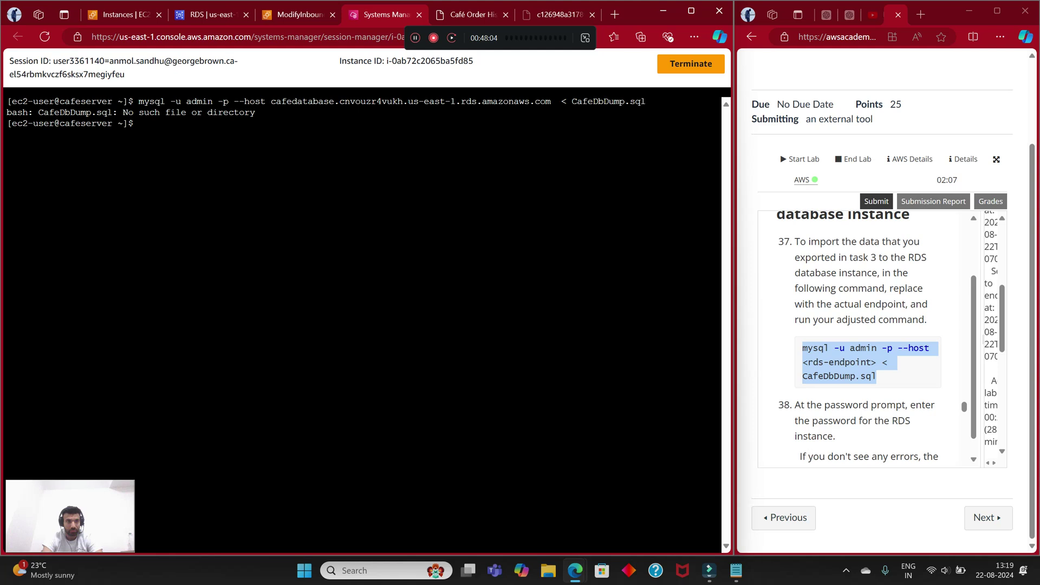
Step: Rerun the database command with the '<' redirect removed
key("Up")
key("Left")
key("Left")
key("Left")
key("Left")
key("Left")
key("Left")
key("Left")
key("Left")
key("Left")
key("Left")
key("Left")
key("Left")
key("Left")
key("Left")
key("Left")
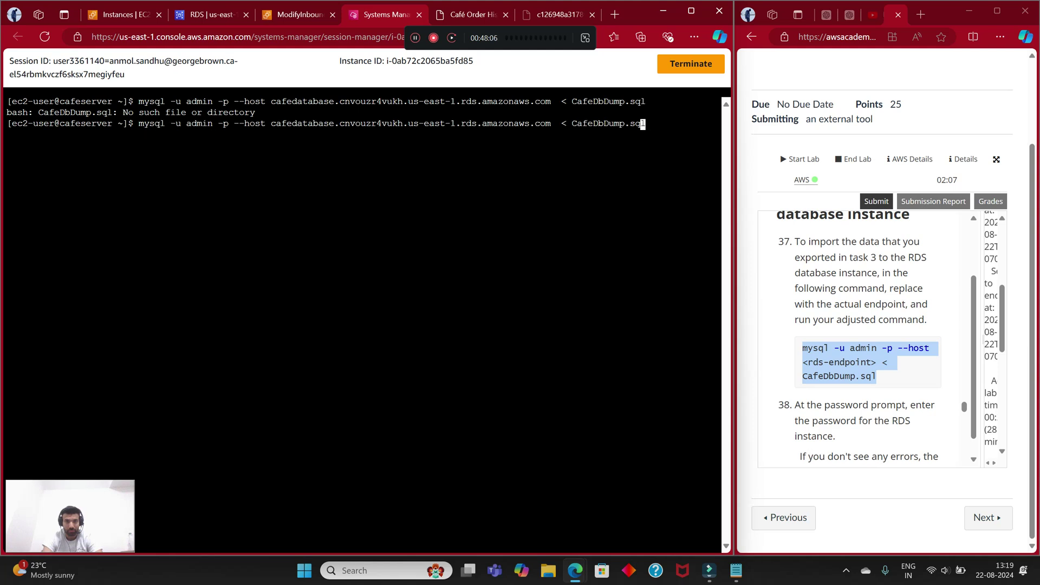
key("BackSpace")
key("Return")
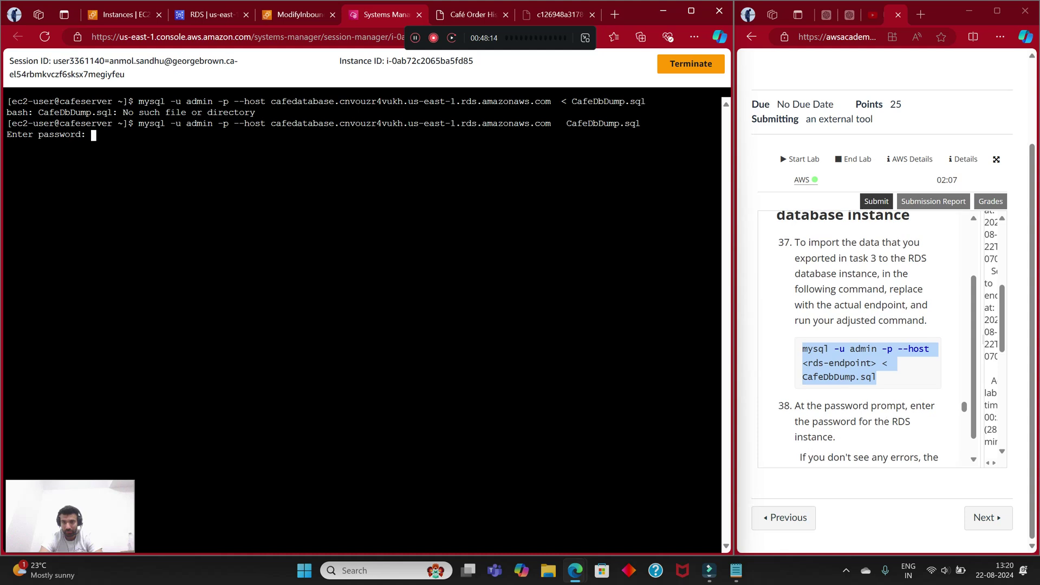
scroll(861, 339, "up", 15)
scroll(861, 339, "up", 15)
scroll(861, 338, "up", 15)
scroll(861, 338, "up", 15)
scroll(861, 338, "up", 15)
scroll(861, 338, "up", 2)
scroll(861, 338, "down", 10)
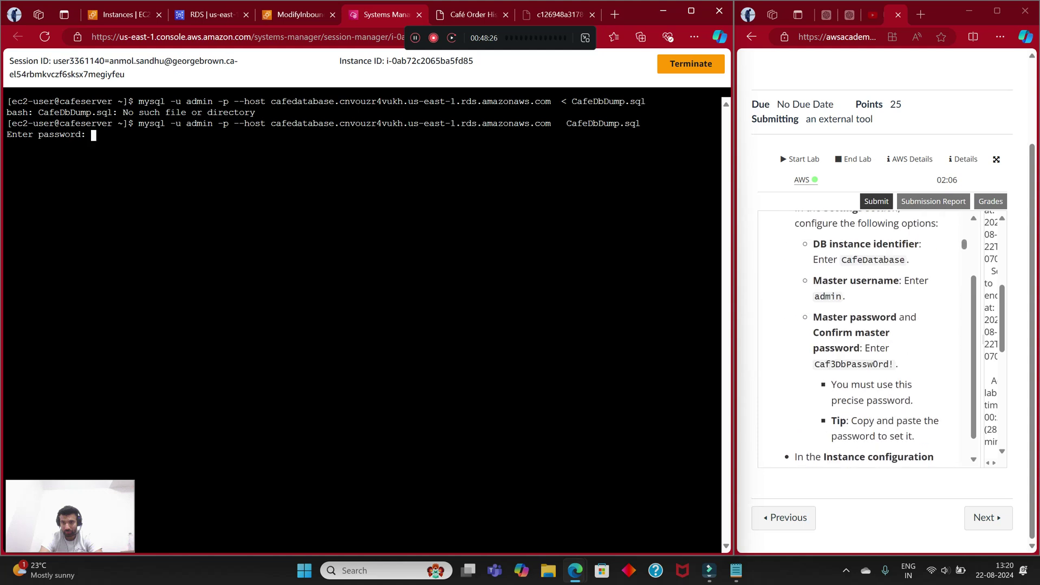
scroll(861, 338, "up", 1)
Step: Copy the instance identifier CafeDatabase onto line 2 of the Notepad notes
left_click_drag(841, 321, 905, 320)
right_click(790, 319)
left_click(823, 332)
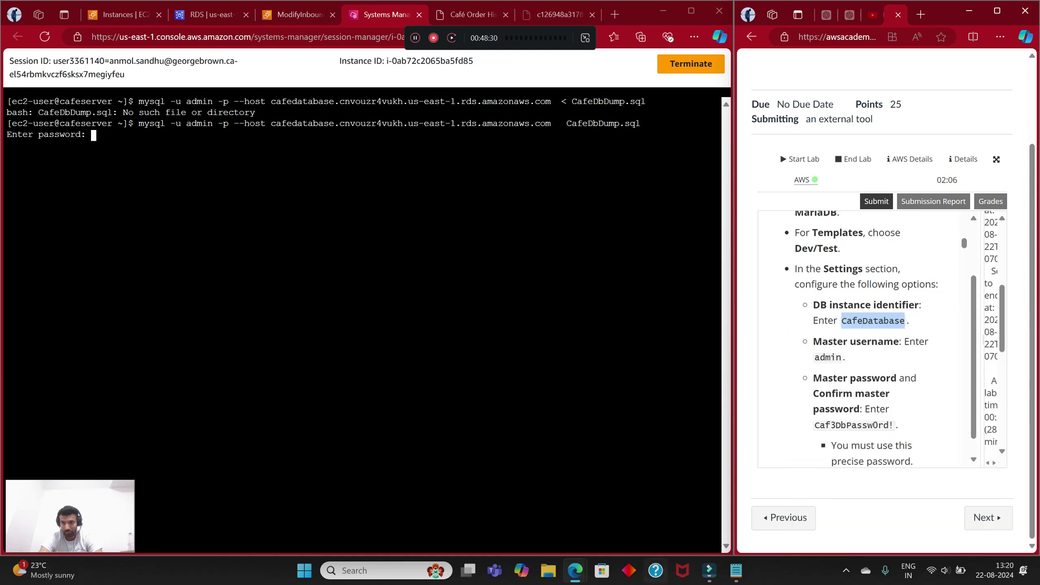
left_click(736, 571)
key("End")
key("Return")
key("ctrl+v")
key("alt+Tab")
right_click(134, 151)
left_click(162, 268)
key("Return")
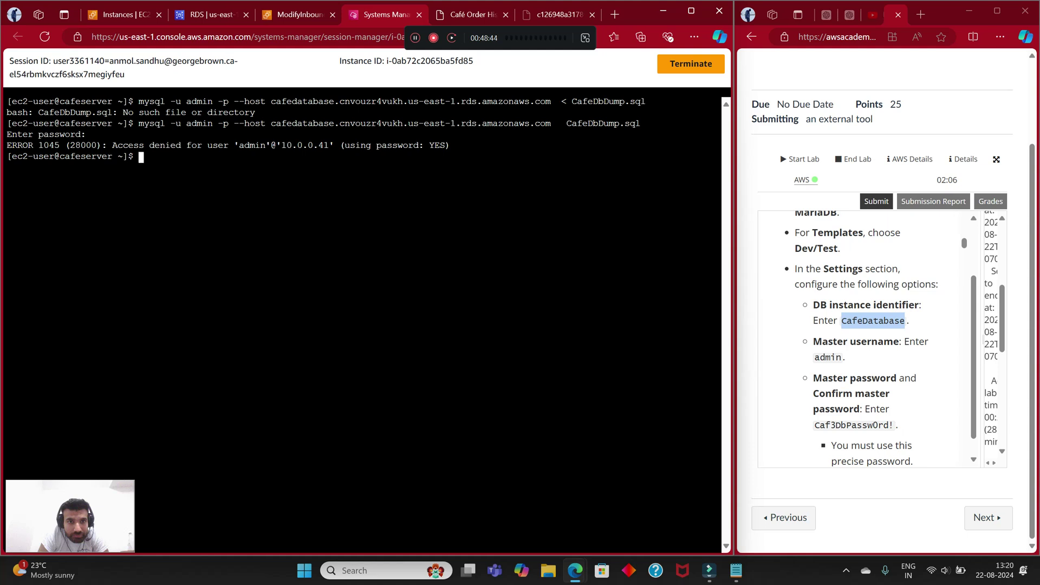
right_click(221, 172)
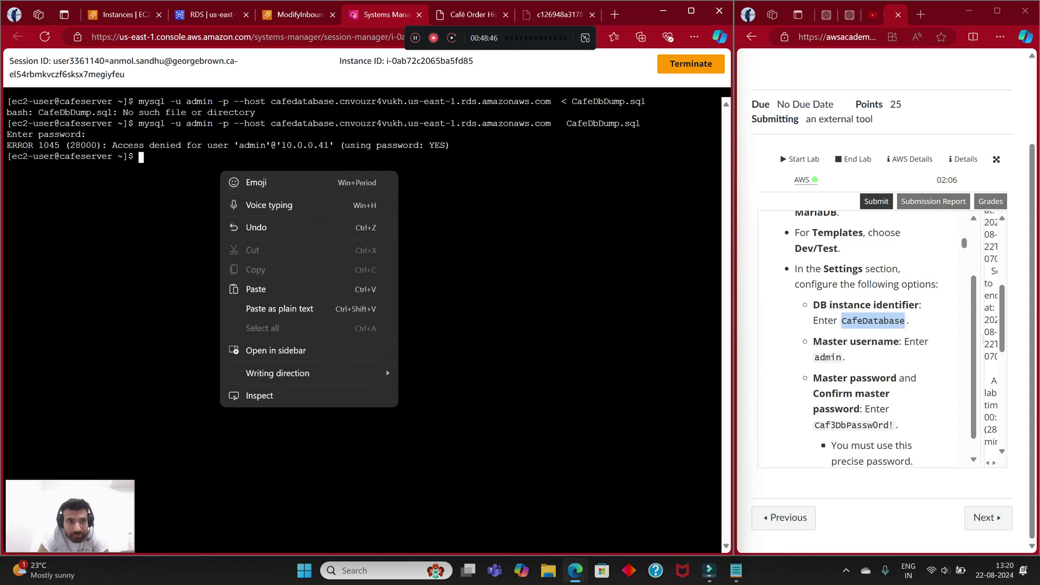
Step: Paste the mysql command at the prompt and run it again
left_click(165, 197)
key("ctrl+v")
key("Return")
Step: Replace CafeDatabase on Notepad's line 2 with the master password copied from the lab instructions
left_click(736, 570)
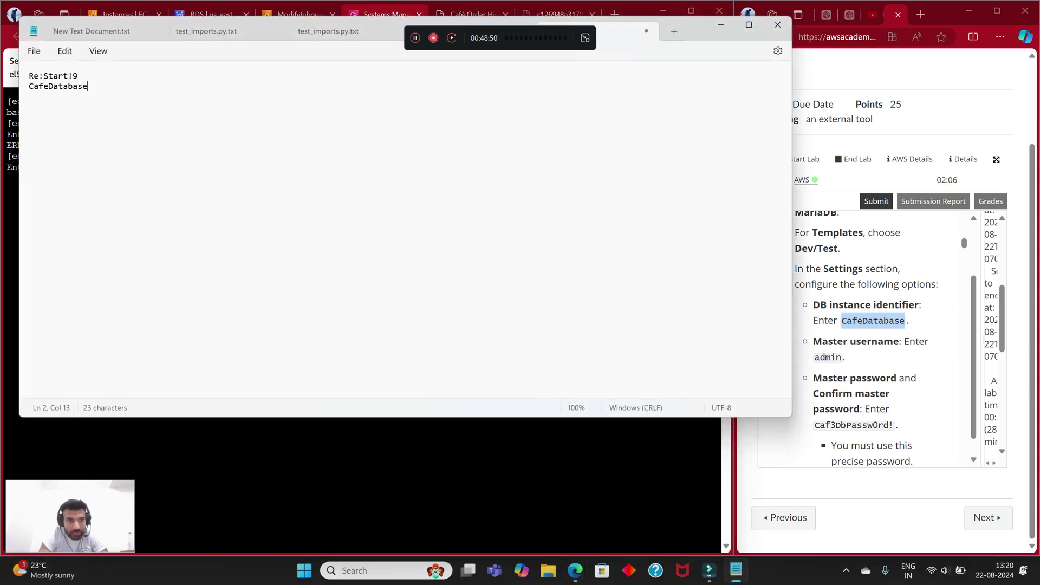
key("shift+Left")
key("shift+Left")
key("shift+Left")
key("shift+Left")
key("shift+Left")
key("shift+Left")
key("shift+Left")
key("shift+Left")
key("shift+Left")
key("shift+Left")
key("shift+Left")
key("shift+Left")
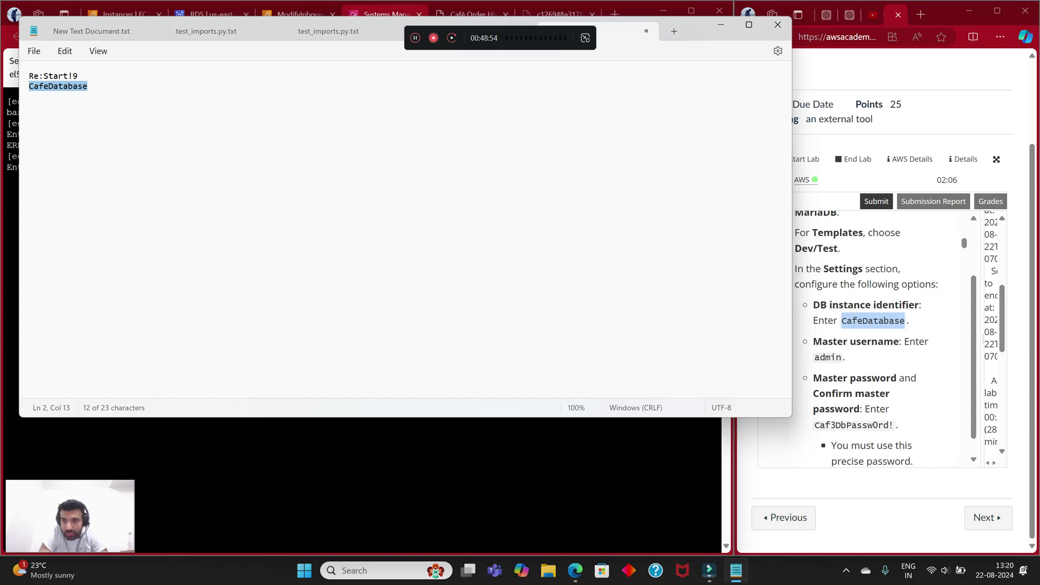
key("alt+Tab")
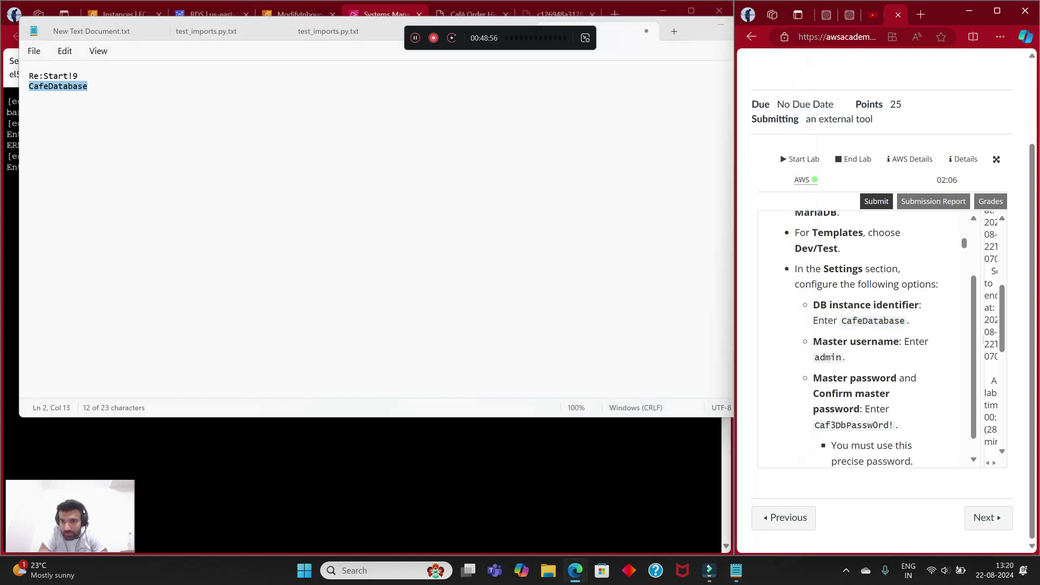
left_click_drag(814, 424, 893, 425)
right_click(877, 424)
left_click(801, 207)
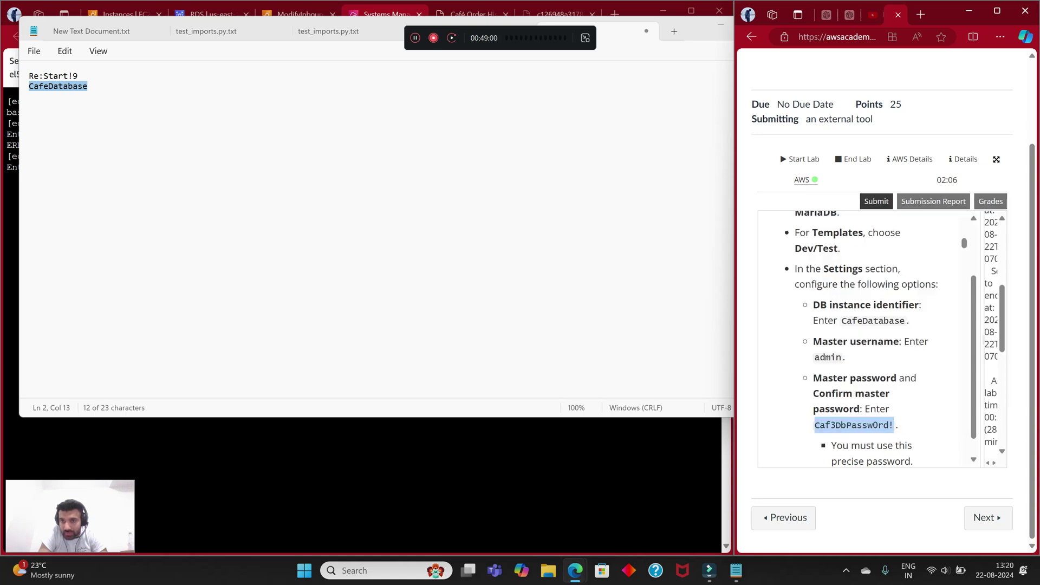
right_click(866, 425)
left_click(801, 209)
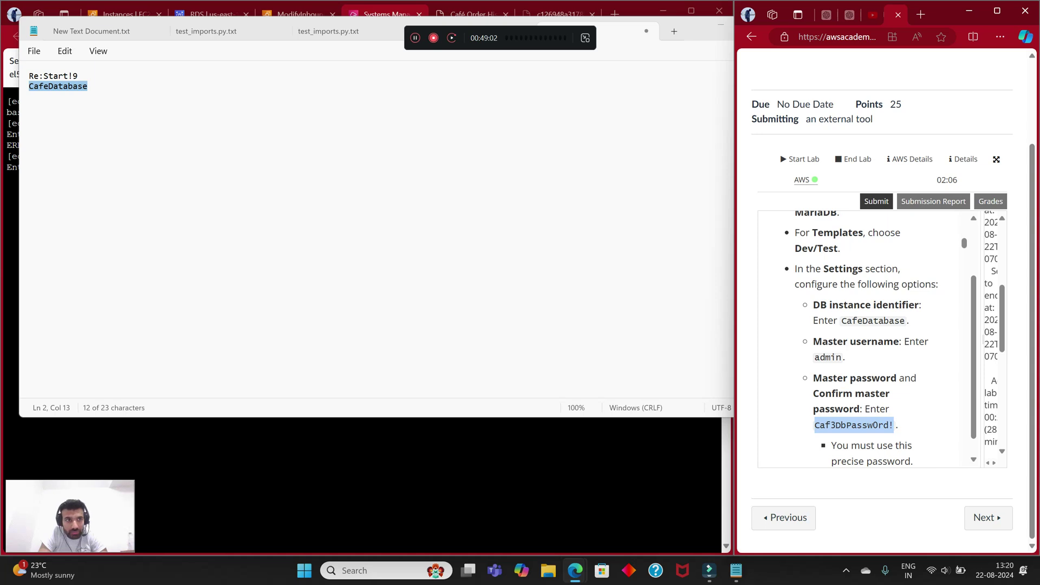
right_click(92, 111)
left_click(128, 209)
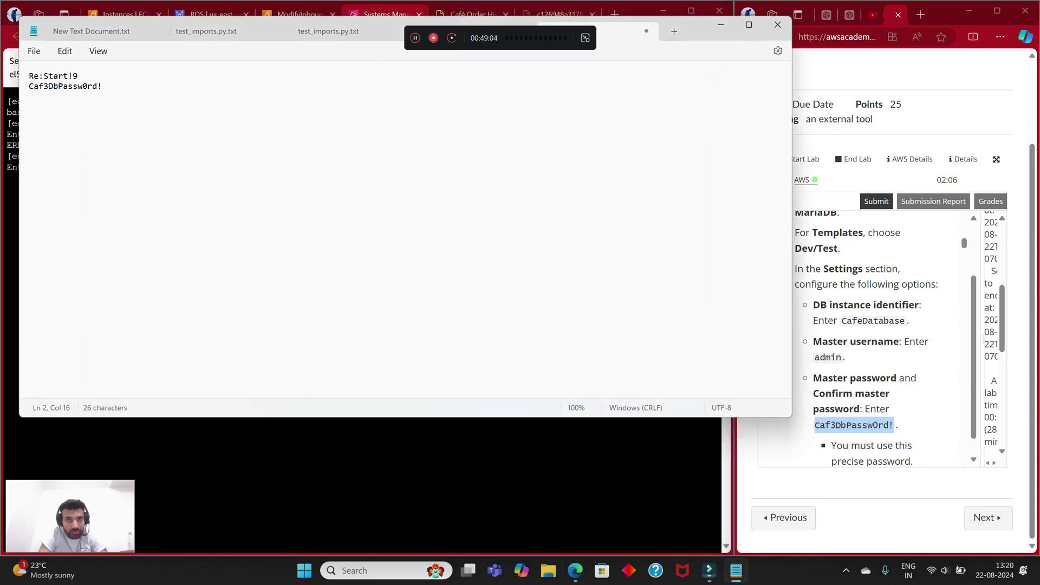
Step: Paste the master password at the terminal's password prompt
left_click(720, 24)
right_click(158, 190)
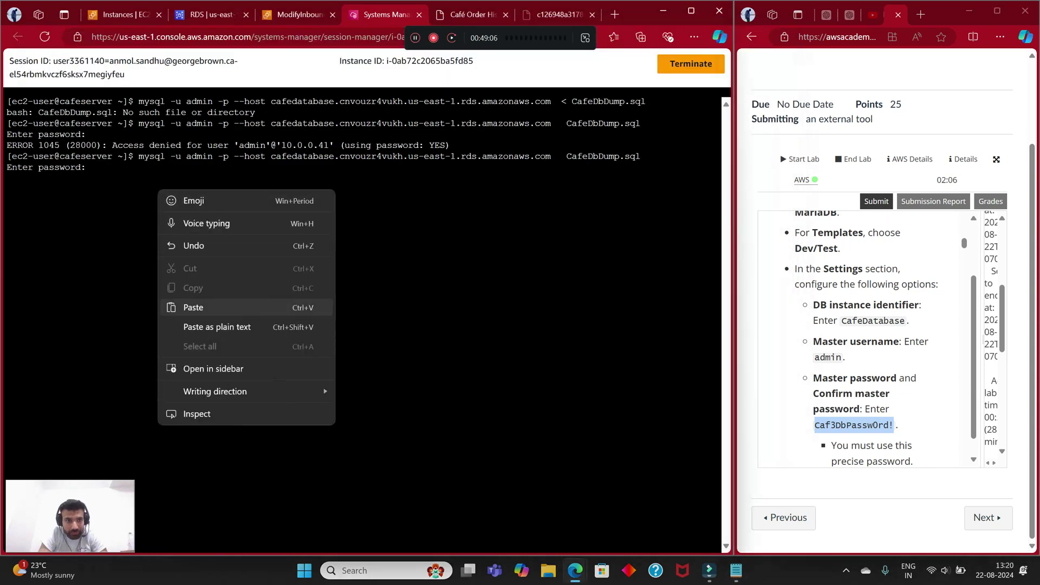
left_click(190, 307)
Step: Submit the password, rerun the import, and list files, revealing the dump is cafeDbDump.sql
key("Return")
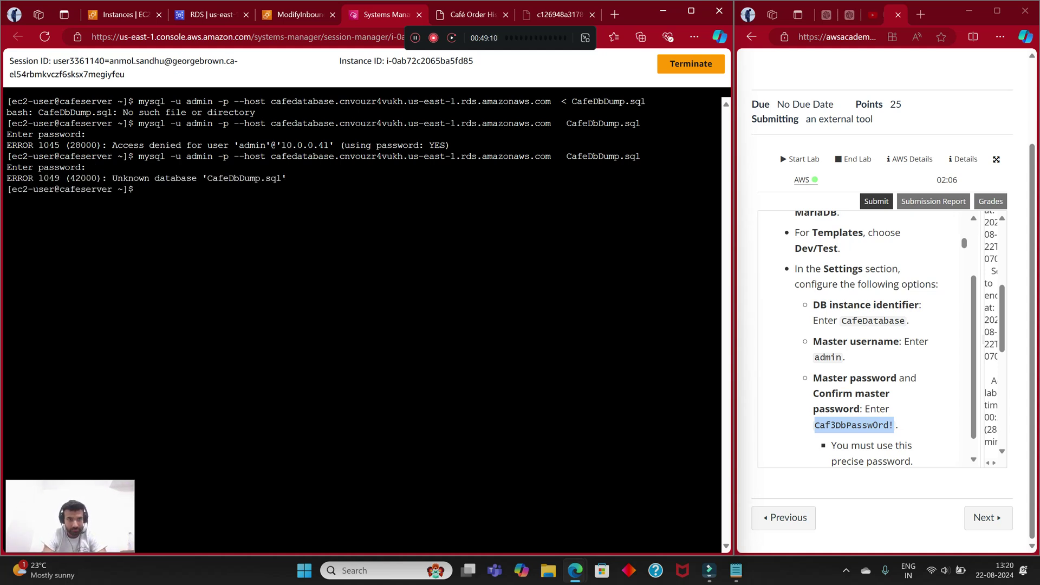
key("Up")
key("Up")
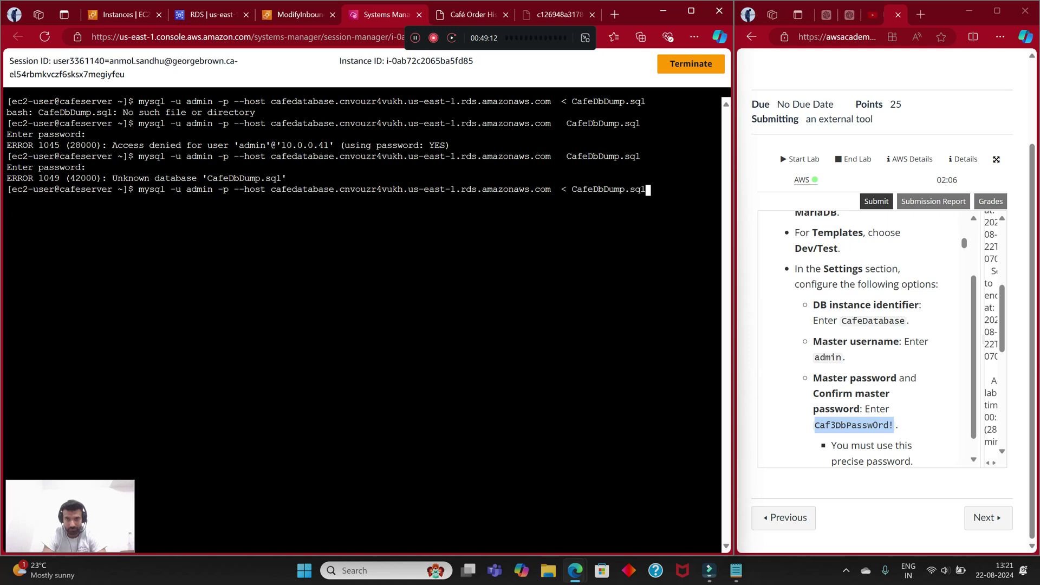
key("Return")
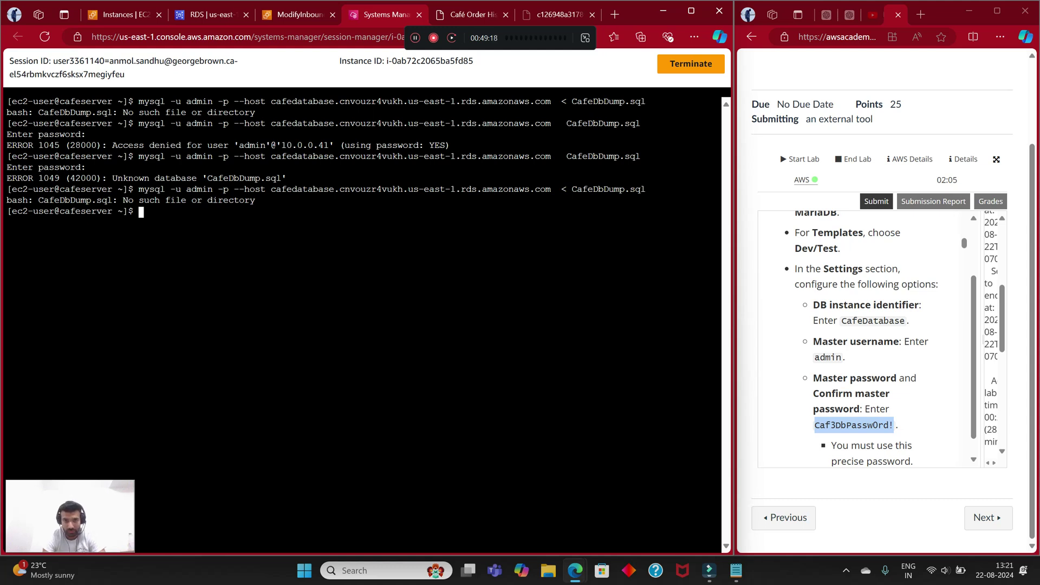
type("ls")
key("Return")
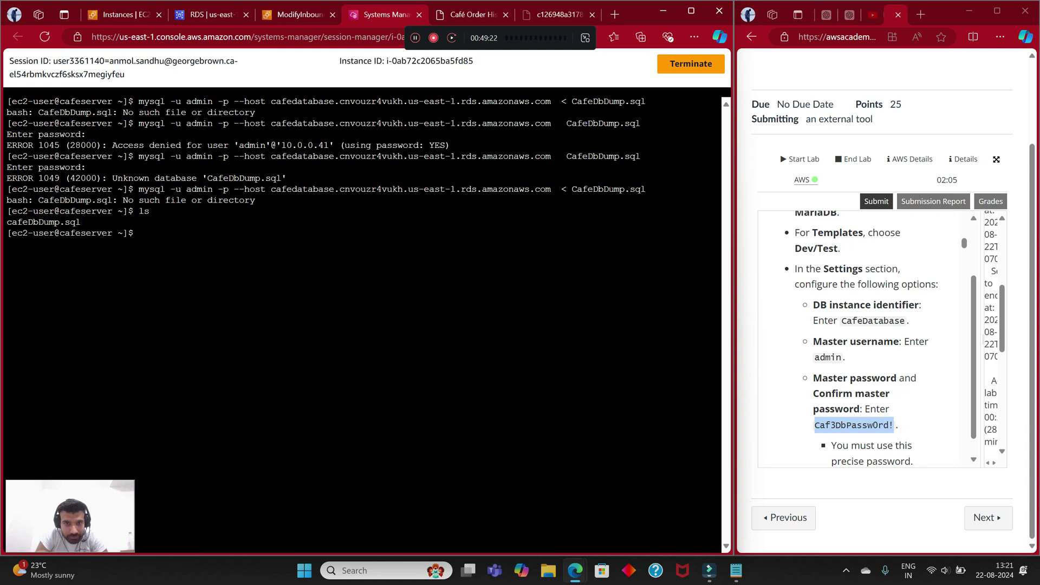
Step: Retry the import with the space before '<' removed, then recall it to reinsert the space
key("Up")
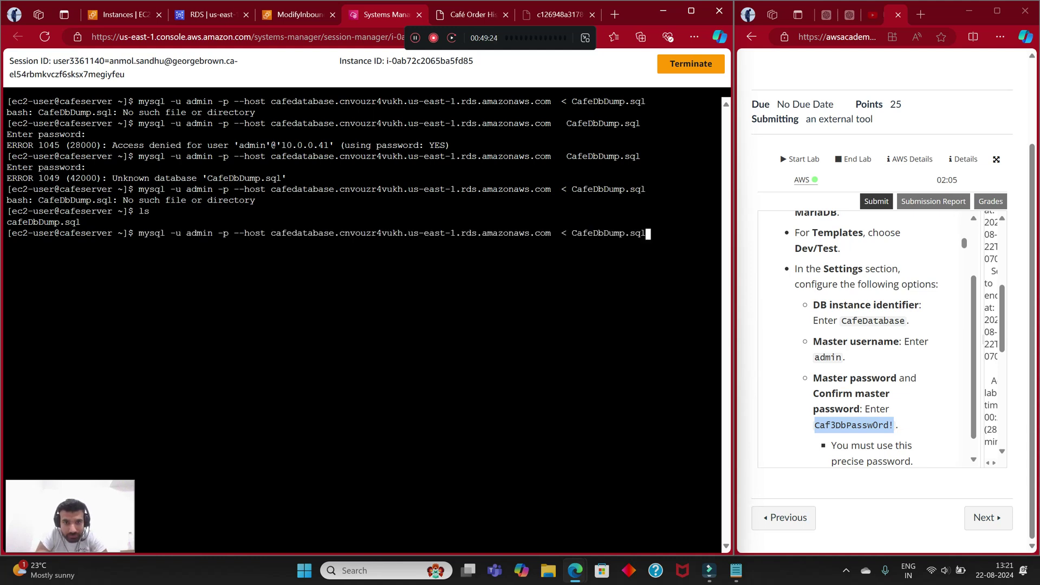
key("Left")
key("Left")
key("Left")
key("Left")
key("Left")
key("Left")
key("Left")
key("Left")
key("Left")
key("Left")
key("Left")
key("Left")
key("Left")
key("Left")
key("Left")
key("Left")
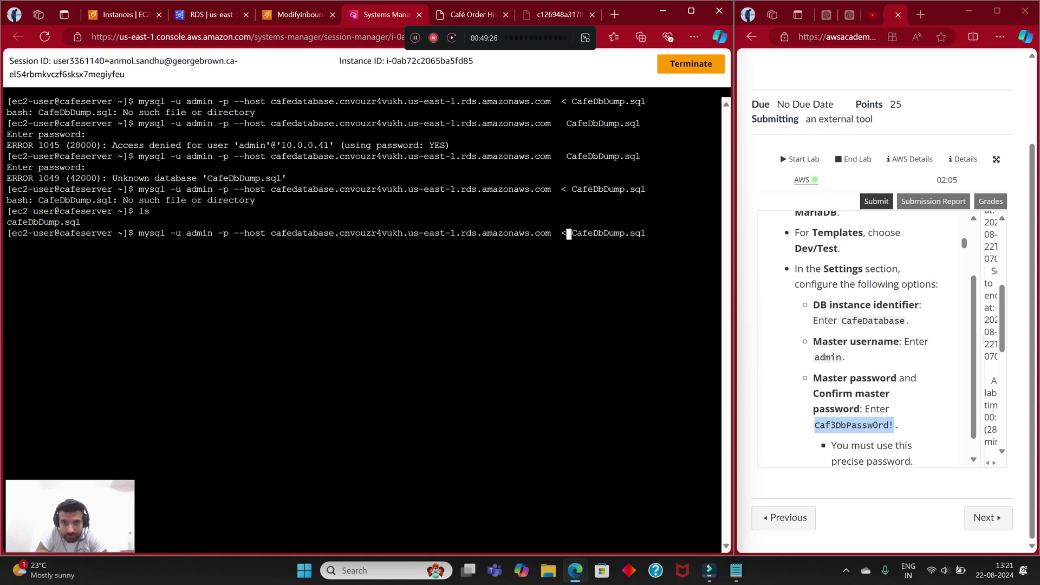
key("BackSpace")
key("Return")
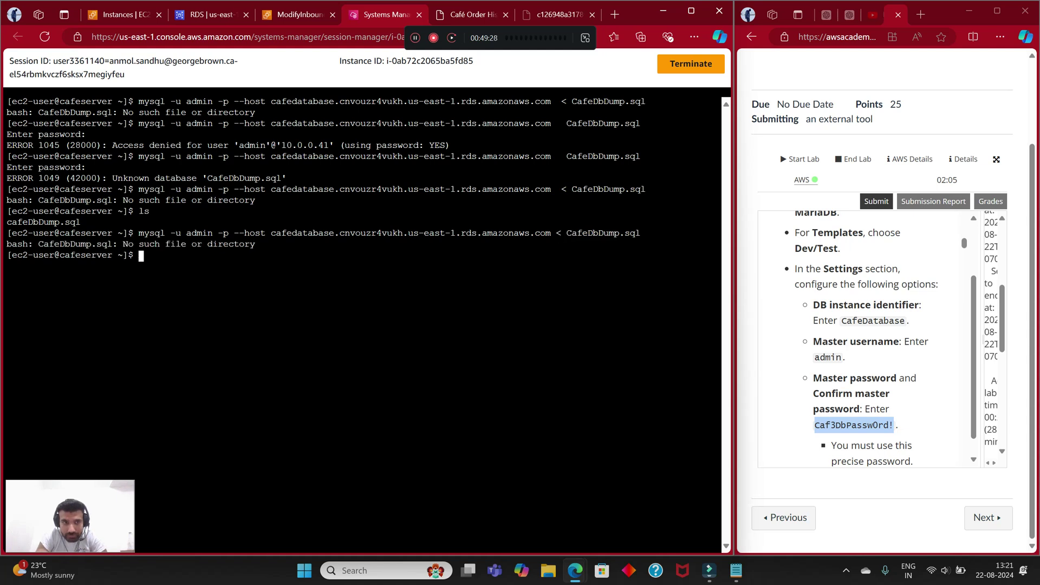
key("Up")
key("Left")
key("Left")
key("Left")
key("Left")
key("Left")
key("Left")
key("Left")
key("Left")
key("Left")
key("Left")
key("Left")
key("Left")
key("Left")
key("Left")
key("Left")
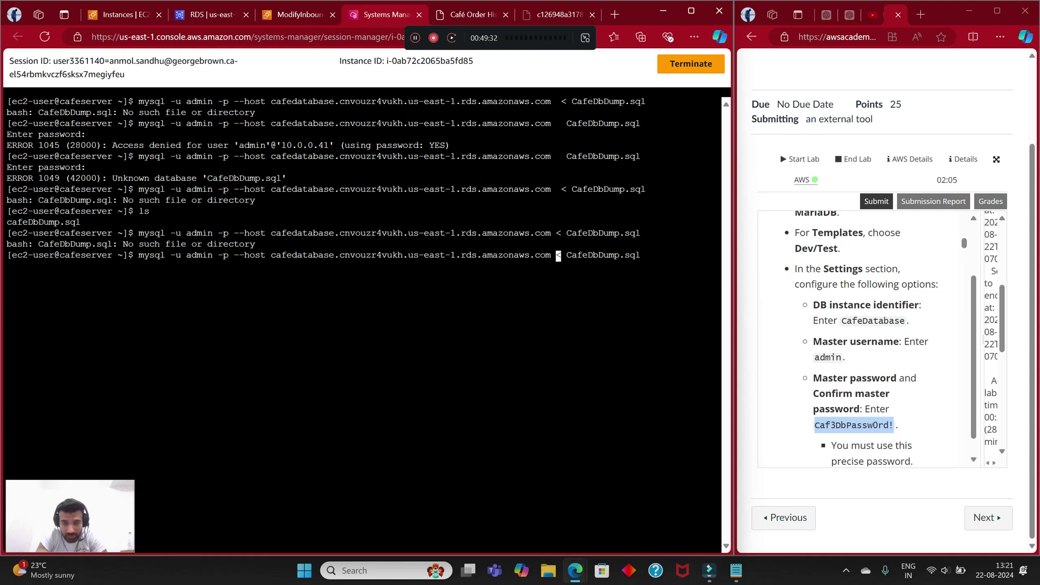
key("Right")
key("BackSpace")
key("Return")
key("Up")
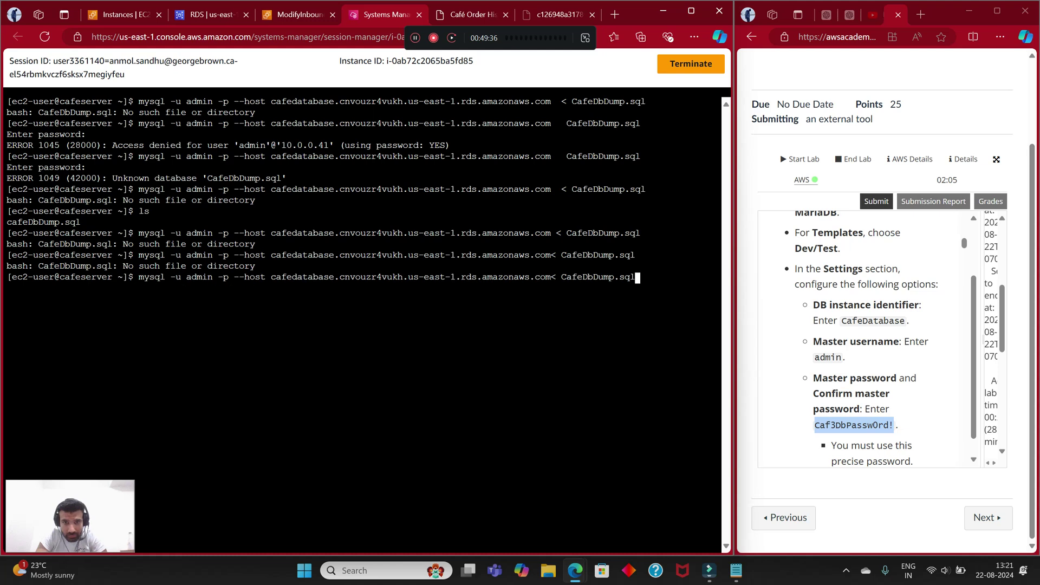
key("Left")
key("Left")
key("Left")
key("Left")
key("Left")
key("Left")
key("Left")
key("Left")
key("Left")
key("Left")
key("Left")
key("Left")
key("Left")
key("Left")
key("Left")
key("Left")
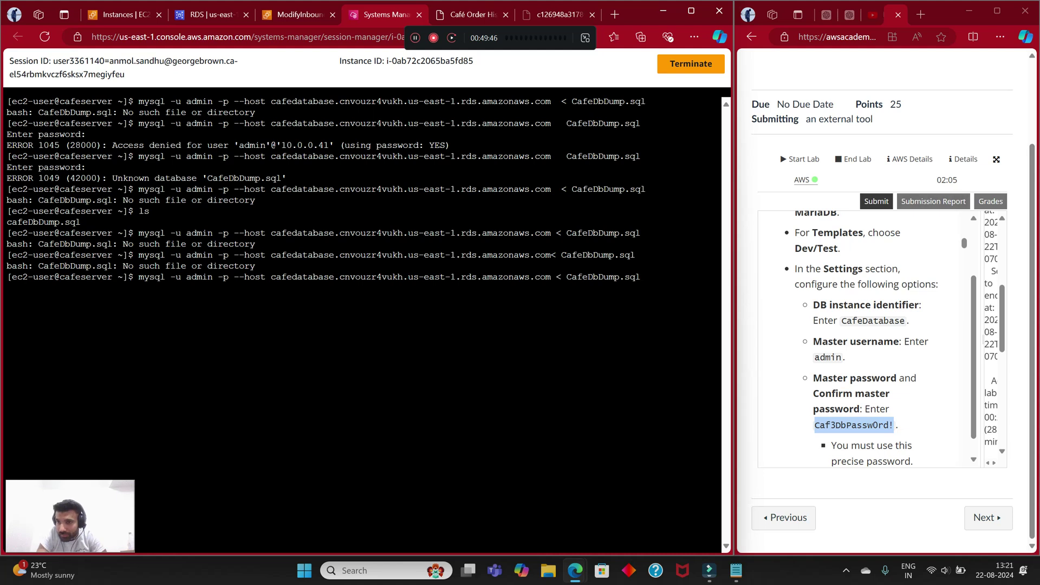
Step: Review the lab instructions, then rerun the mysql import command in the EC2 terminal
scroll(867, 336, "down", 5)
scroll(867, 336, "down", 15)
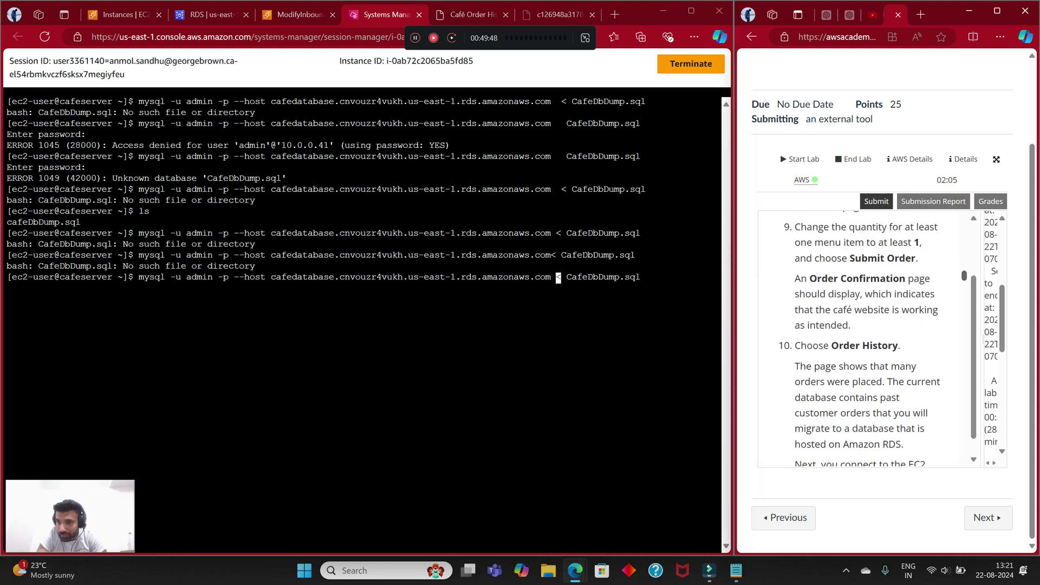
scroll(867, 336, "up", 10)
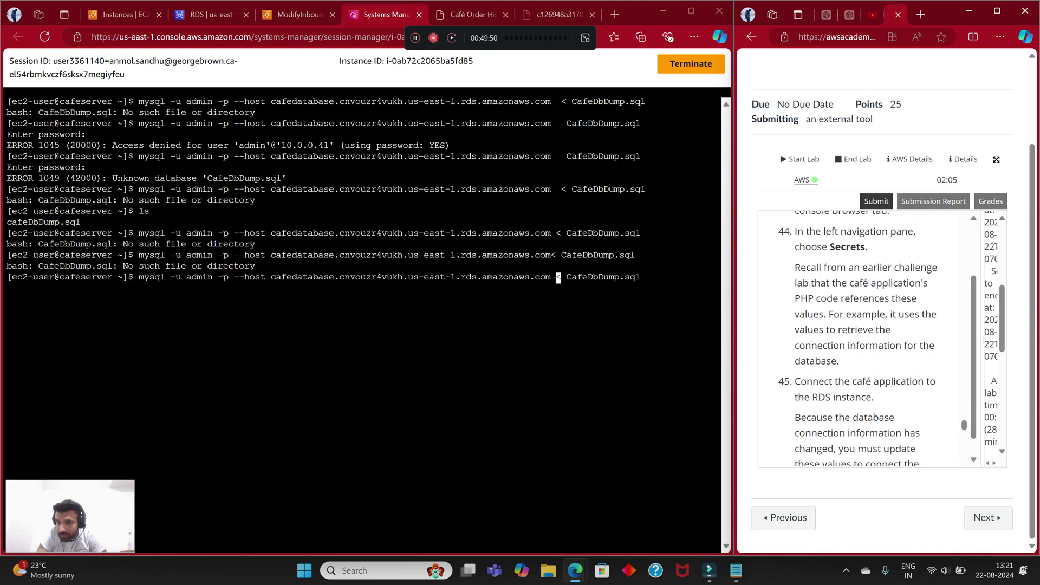
scroll(867, 335, "up", 2)
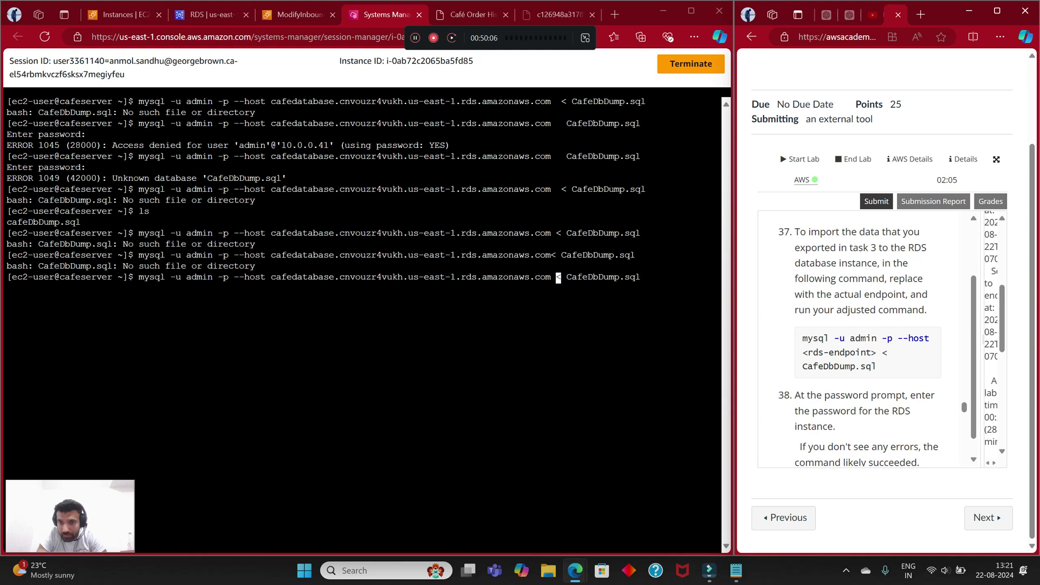
scroll(867, 336, "down", 3)
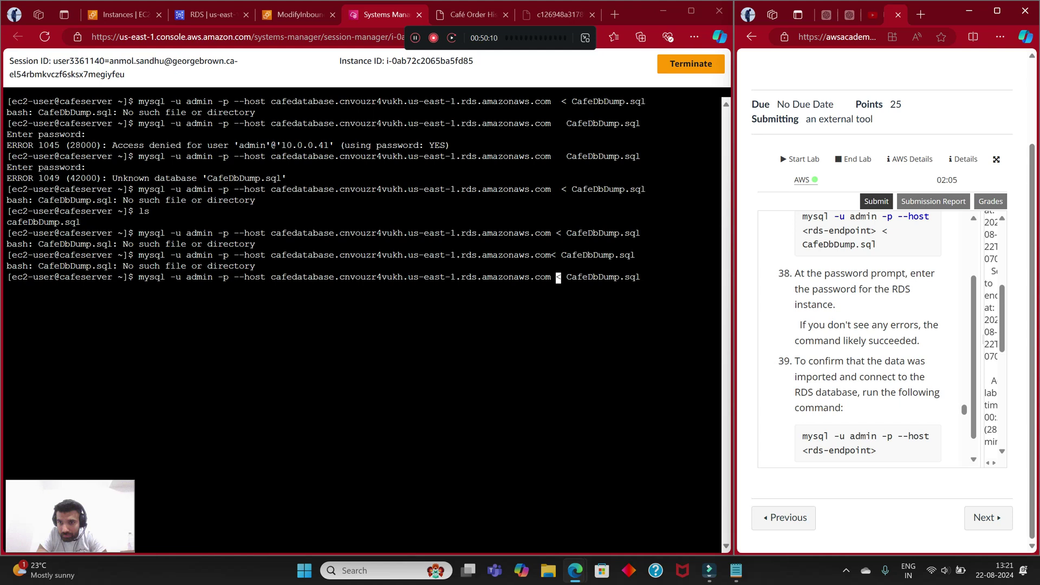
scroll(867, 336, "down", 1)
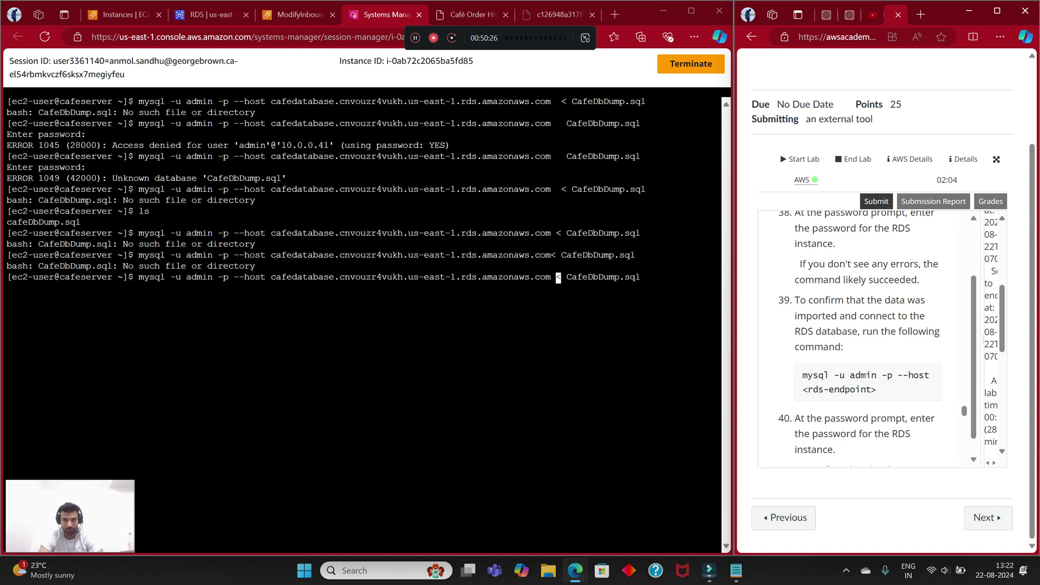
left_click(559, 277)
key("Return")
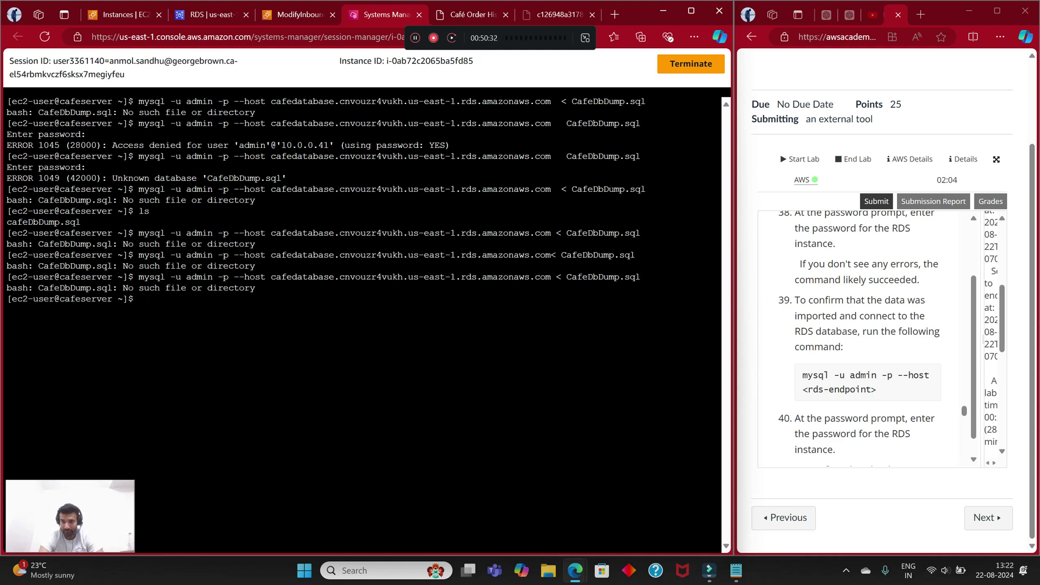
Step: Scroll through the terminal output showing the CafeDbDump.sql 'no such file' errors
scroll(861, 335, "up", 5)
scroll(861, 335, "up", 8)
scroll(861, 336, "up", 2)
scroll(861, 335, "down", 10)
scroll(861, 336, "down", 3)
scroll(861, 336, "up", 4)
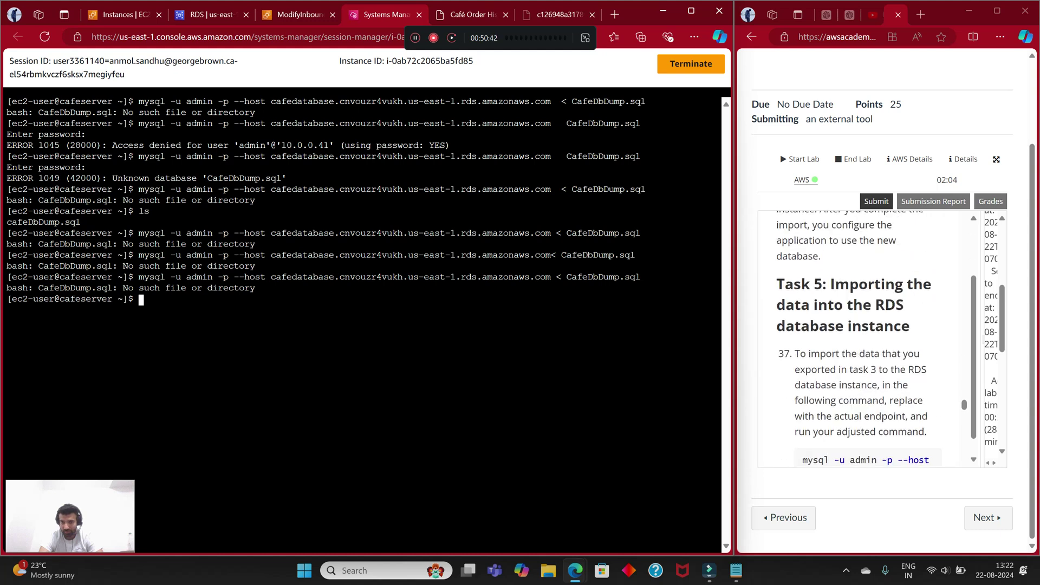
scroll(861, 335, "down", 3)
scroll(861, 335, "up", 8)
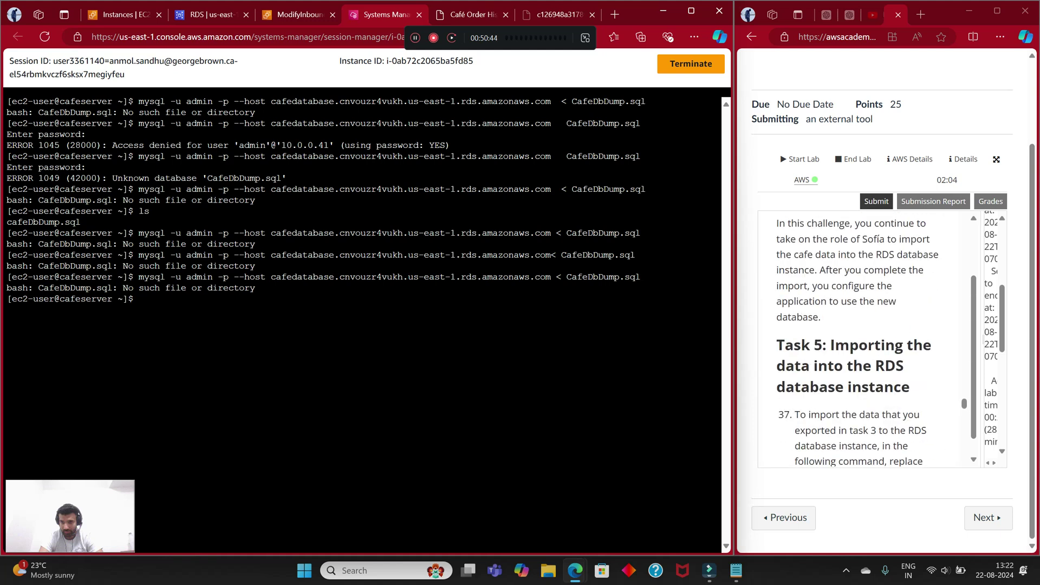
scroll(861, 336, "up", 8)
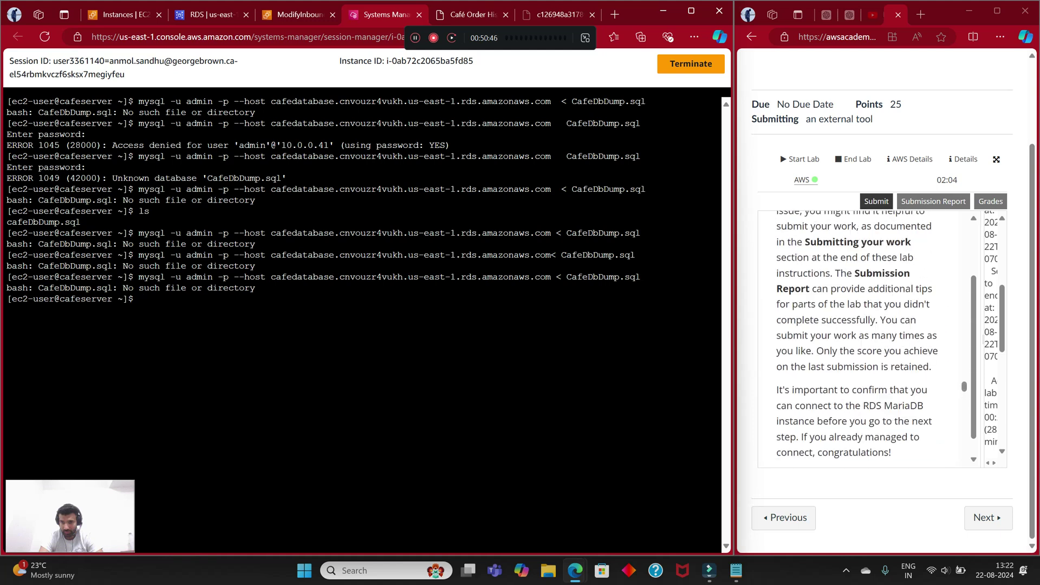
scroll(861, 336, "down", 10)
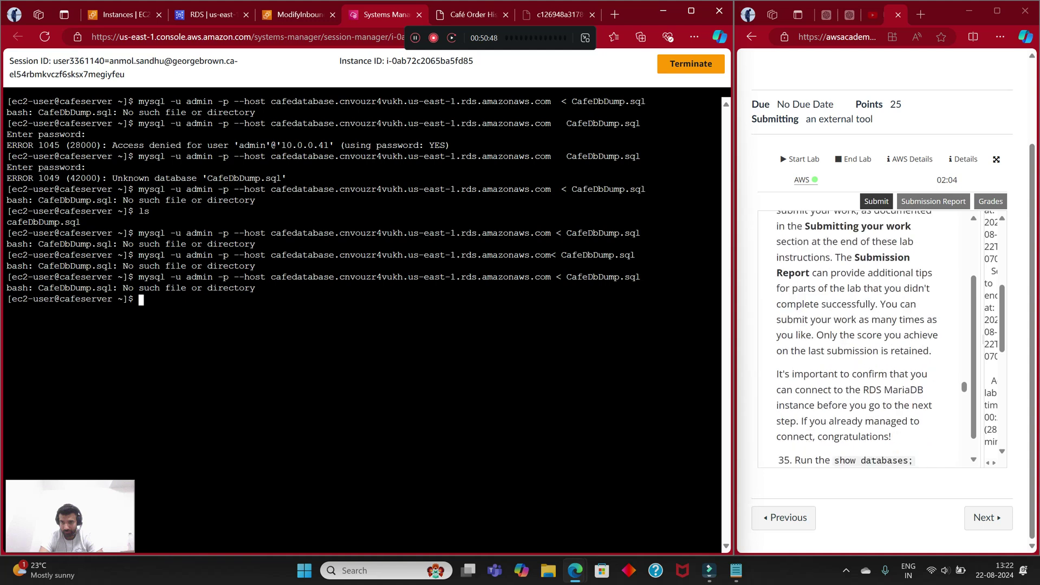
scroll(861, 336, "up", 8)
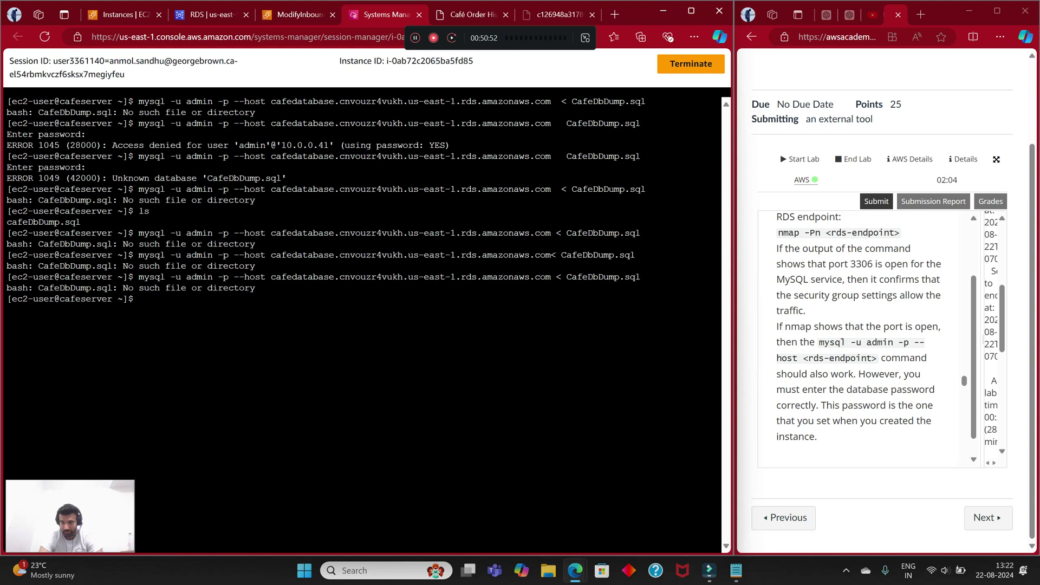
Step: Run 'mysql -u admin -p --host' with the copied cafedatabase RDS endpoint appended
left_click_drag(819, 342, 876, 358)
key("super+c")
right_click(876, 358)
left_click(785, 139)
right_click(347, 304)
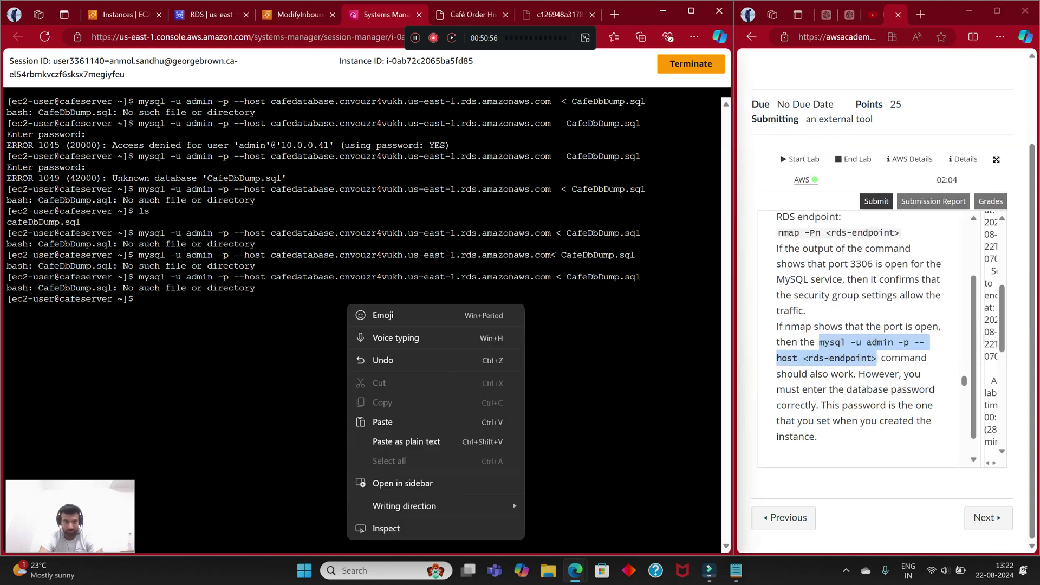
left_click(382, 422)
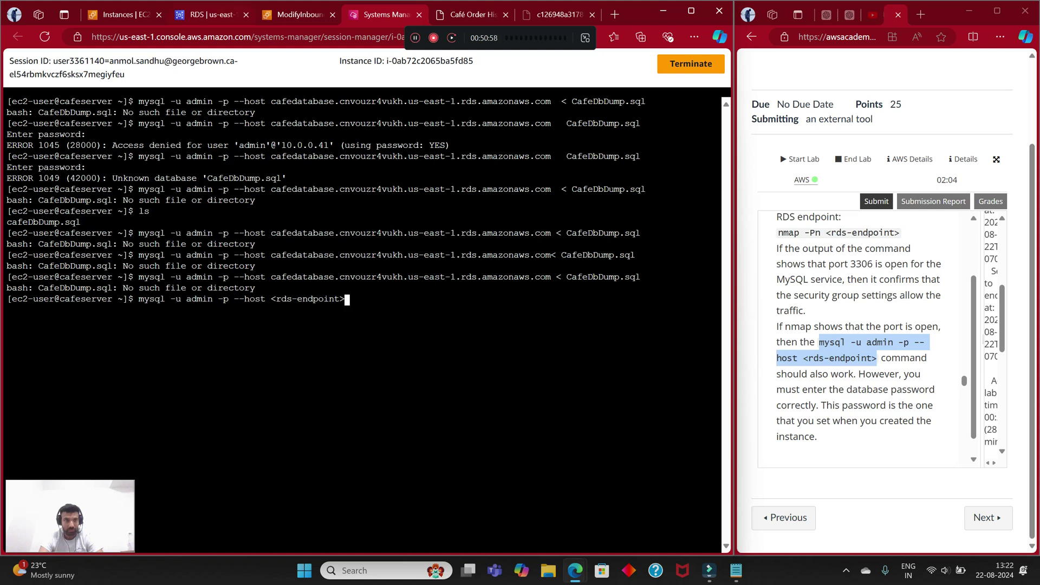
key("ctrl+2")
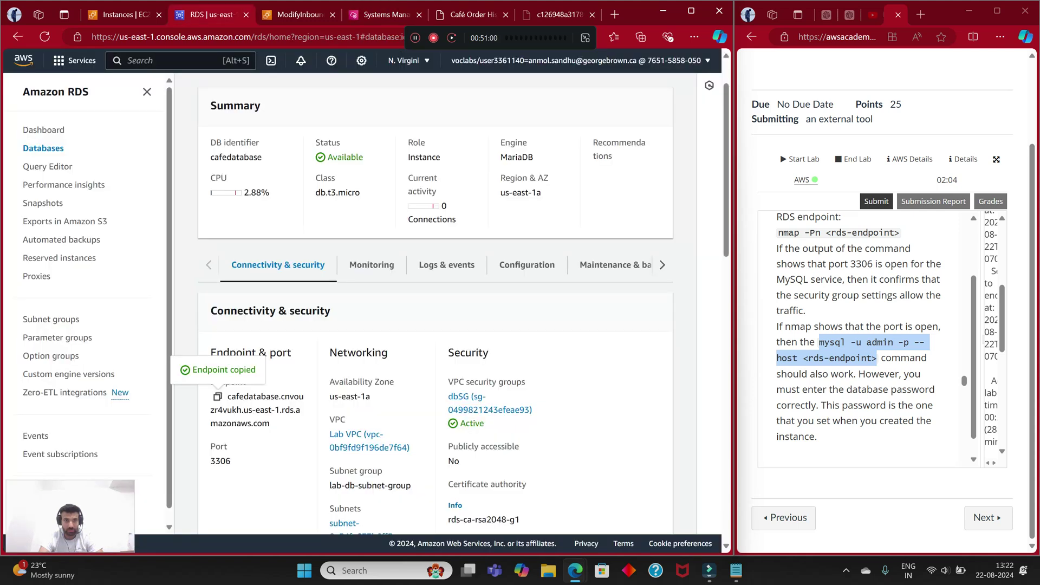
key("ctrl+4")
key("BackSpace")
key("BackSpace")
key("BackSpace")
key("BackSpace")
key("BackSpace")
key("BackSpace")
key("BackSpace")
key("BackSpace")
key("BackSpace")
key("BackSpace")
key("BackSpace")
key("BackSpace")
key("BackSpace")
key("BackSpace")
right_click(579, 111)
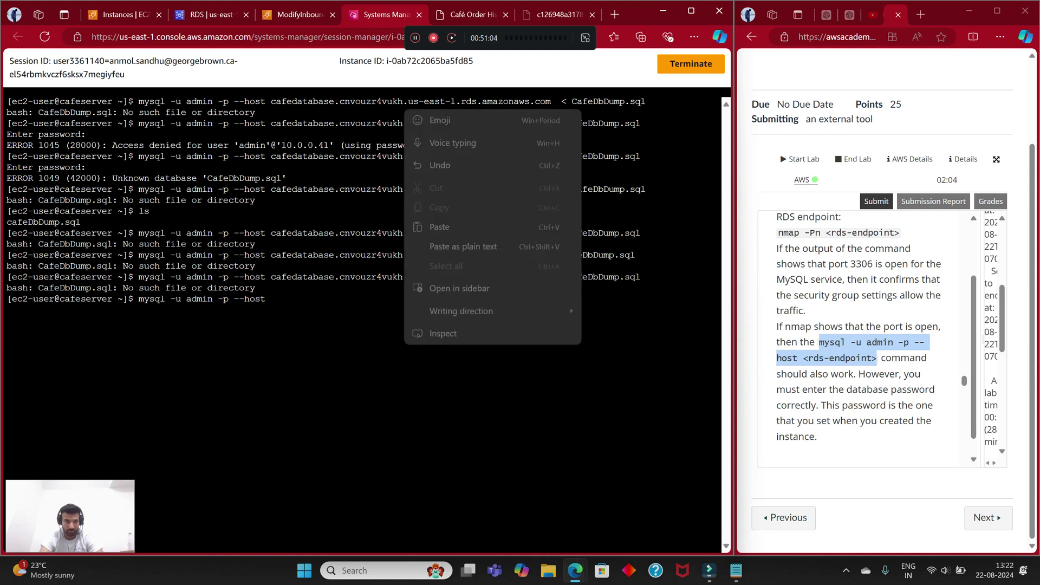
left_click(488, 227)
key("Return")
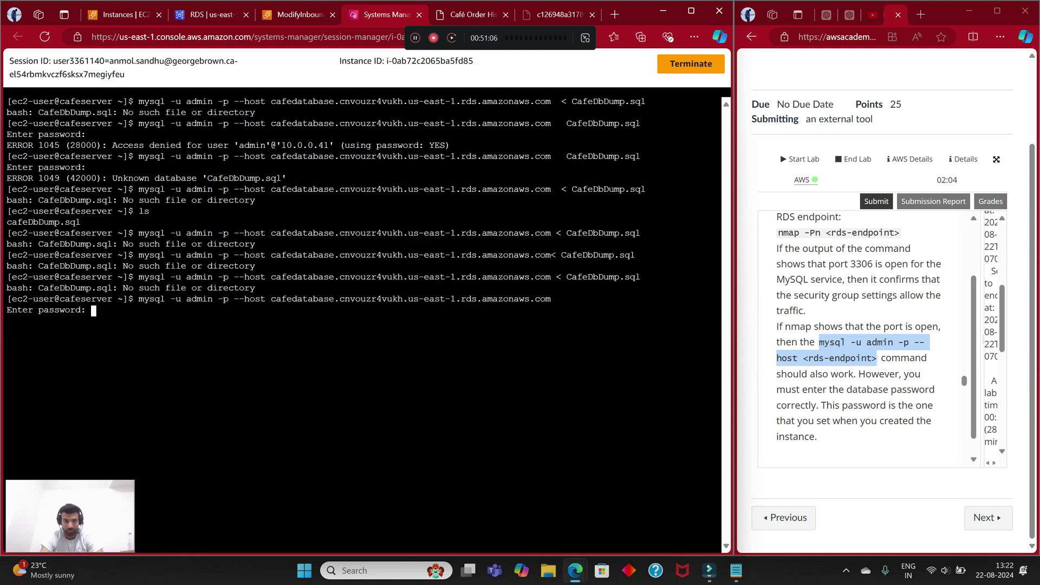
Step: Enter the database password saved in Notepad to log in to the MariaDB monitor
left_click(735, 570)
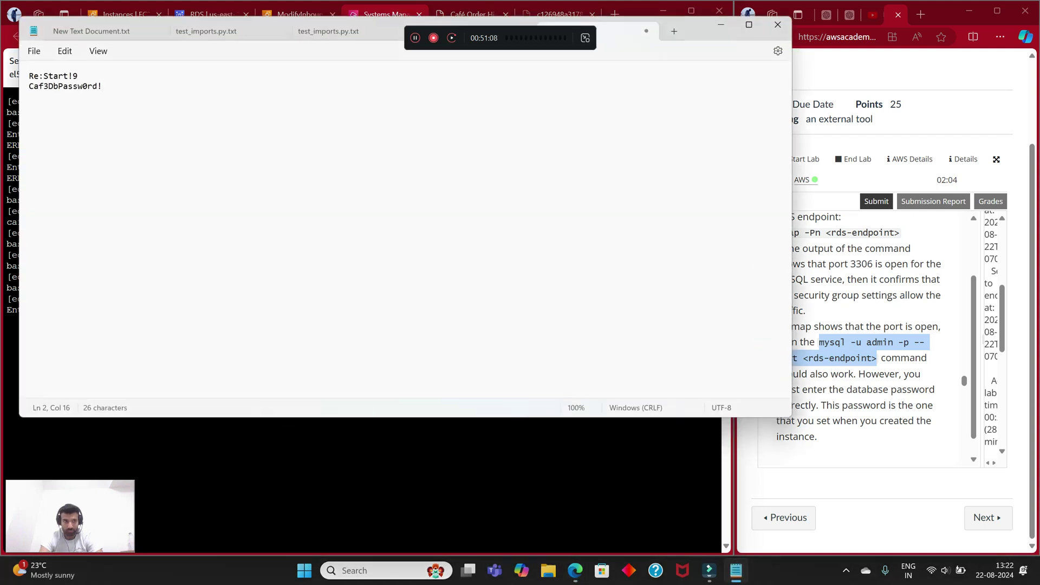
left_click_drag(29, 86, 101, 86)
right_click(97, 89)
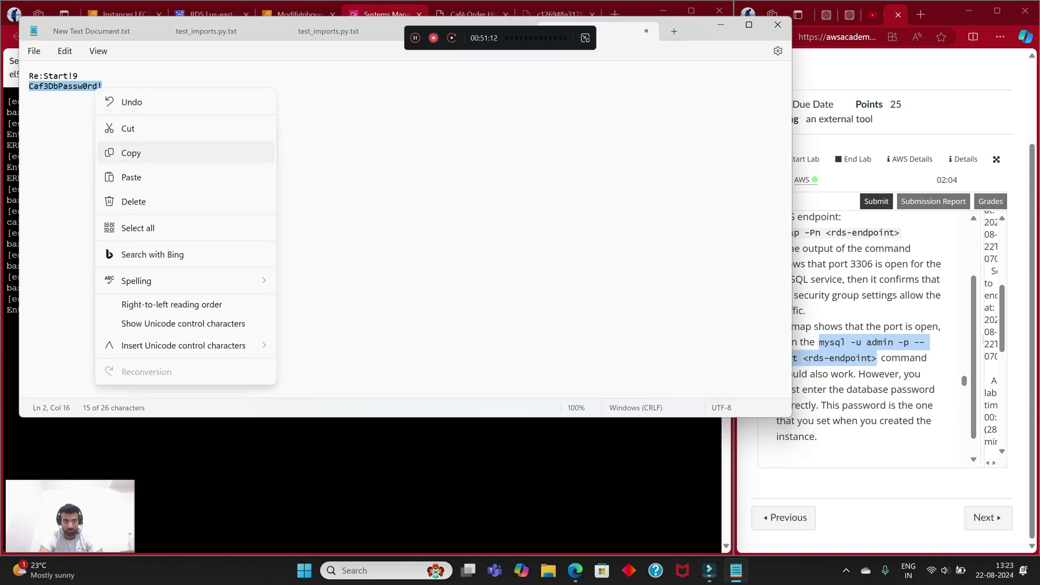
left_click(130, 153)
key("alt+Tab")
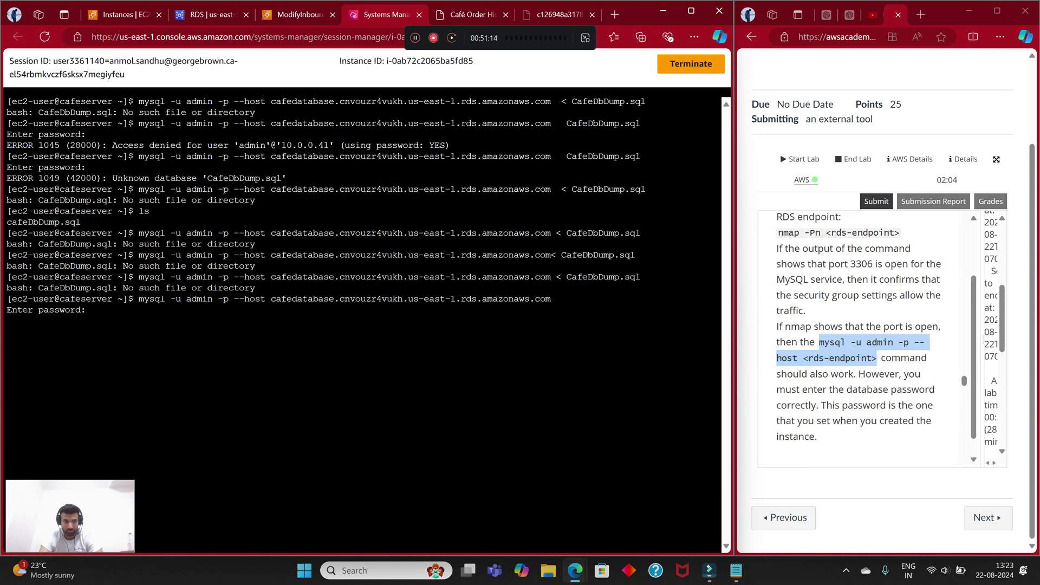
right_click(225, 89)
left_click(260, 206)
key("Return")
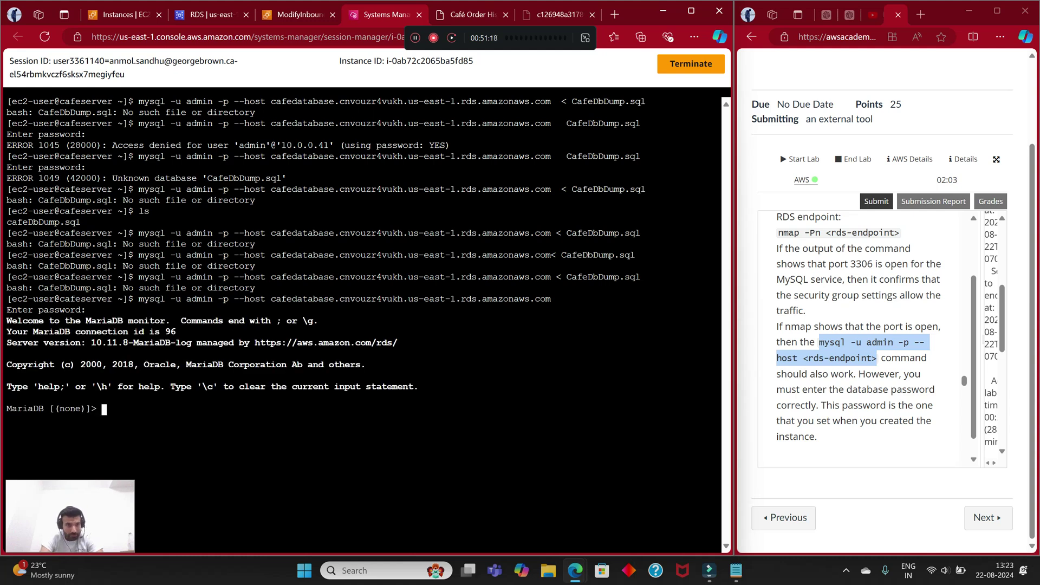
Step: Enter ls and cd .. at the MariaDB prompt, leaving an unfinished statement
scroll(861, 339, "down", 15)
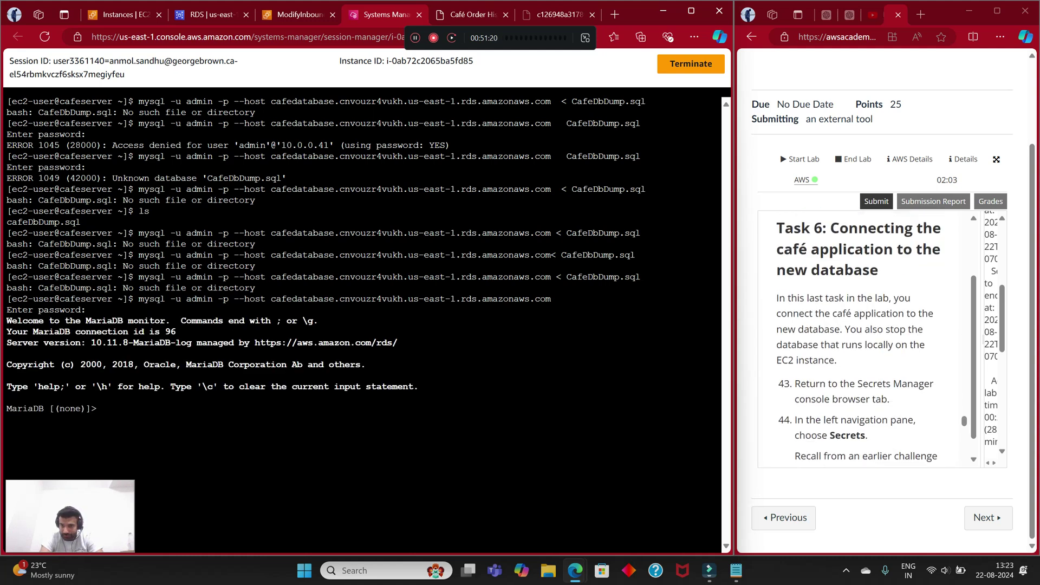
scroll(861, 338, "down", 5)
type("ls")
key("Return")
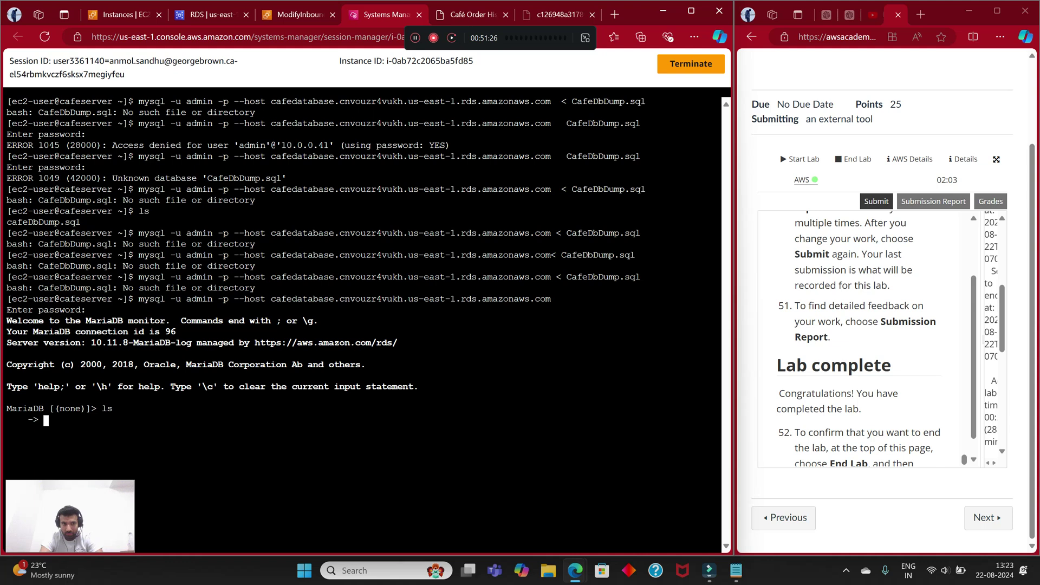
type("cd ..")
key("Return")
Step: Copy the step-37 mysql import command from the lab instructions
scroll(861, 336, "up", 3)
scroll(861, 336, "up", 10)
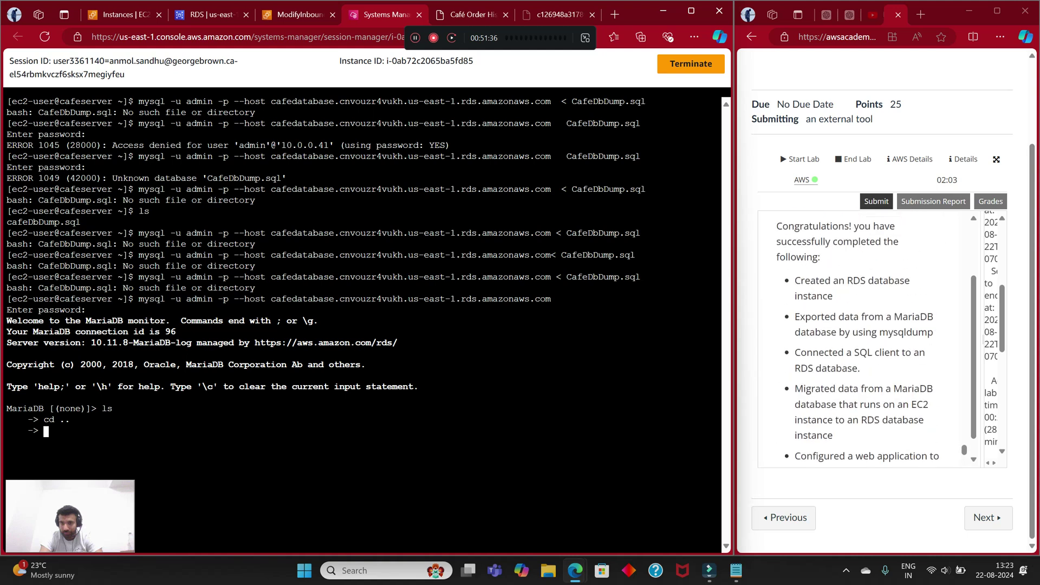
scroll(861, 336, "up", 8)
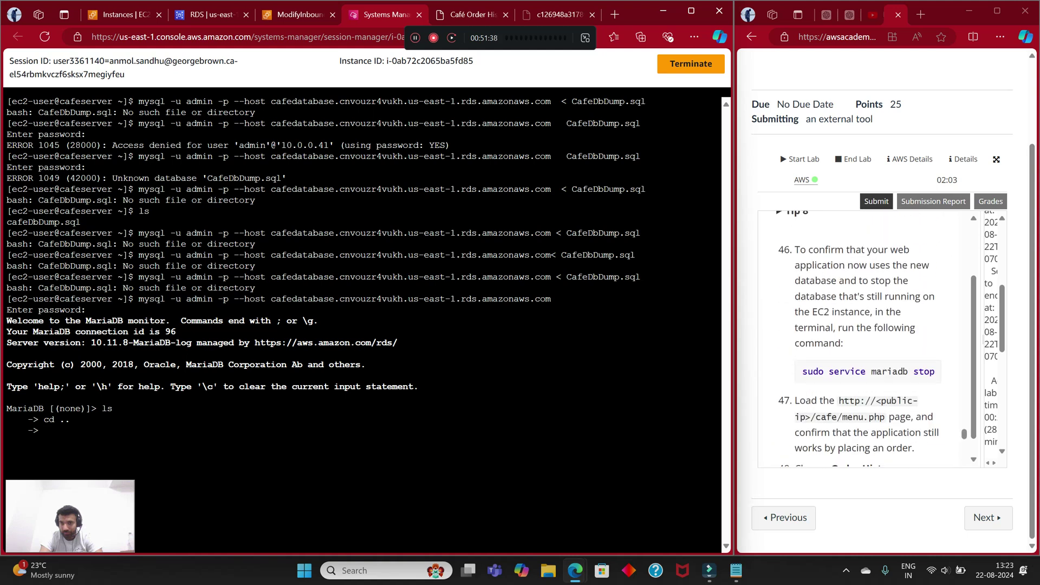
scroll(861, 336, "up", 7)
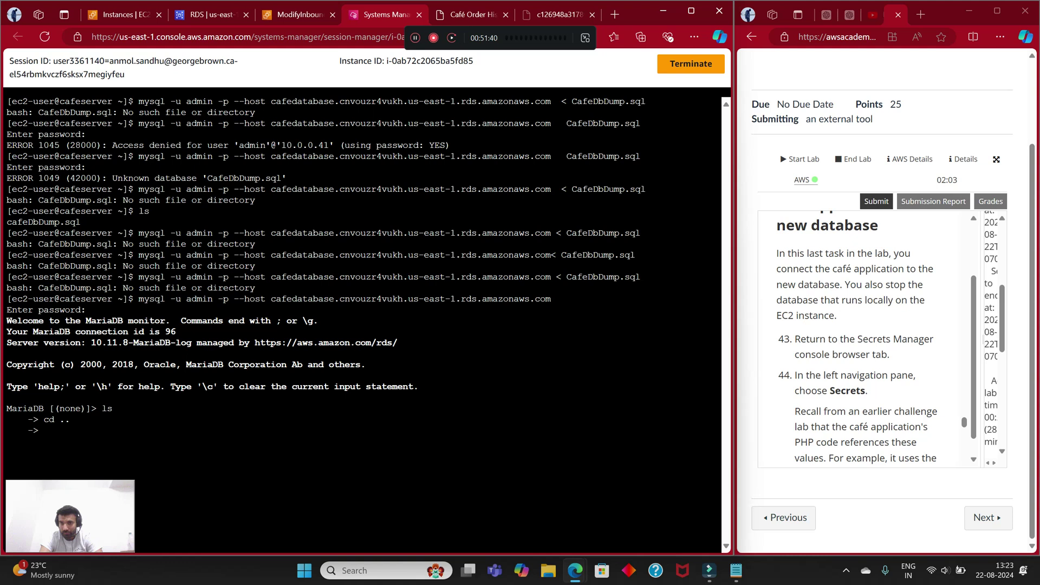
scroll(861, 336, "down", 5)
scroll(861, 335, "up", 8)
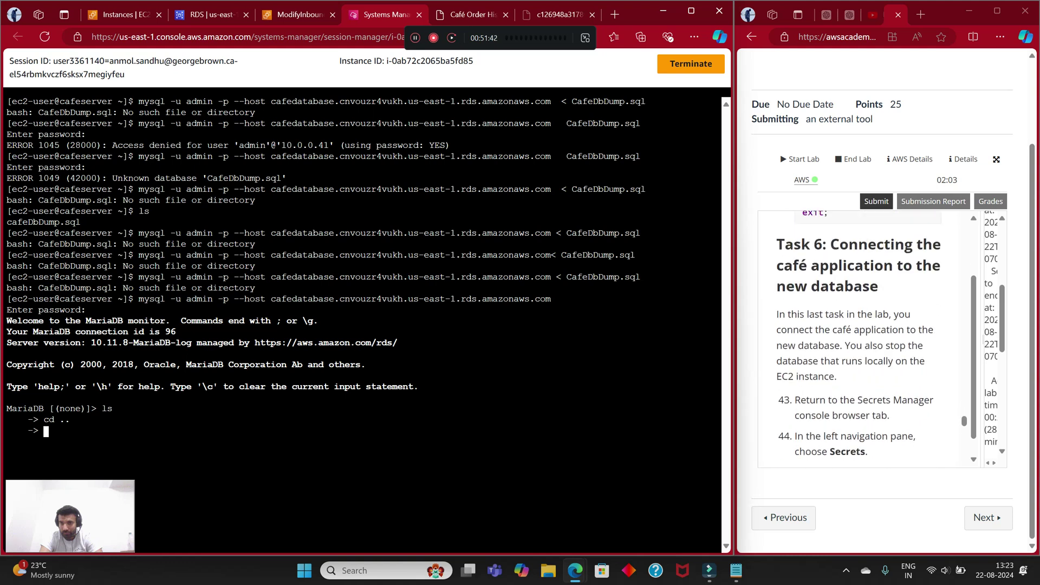
scroll(861, 336, "down", 5)
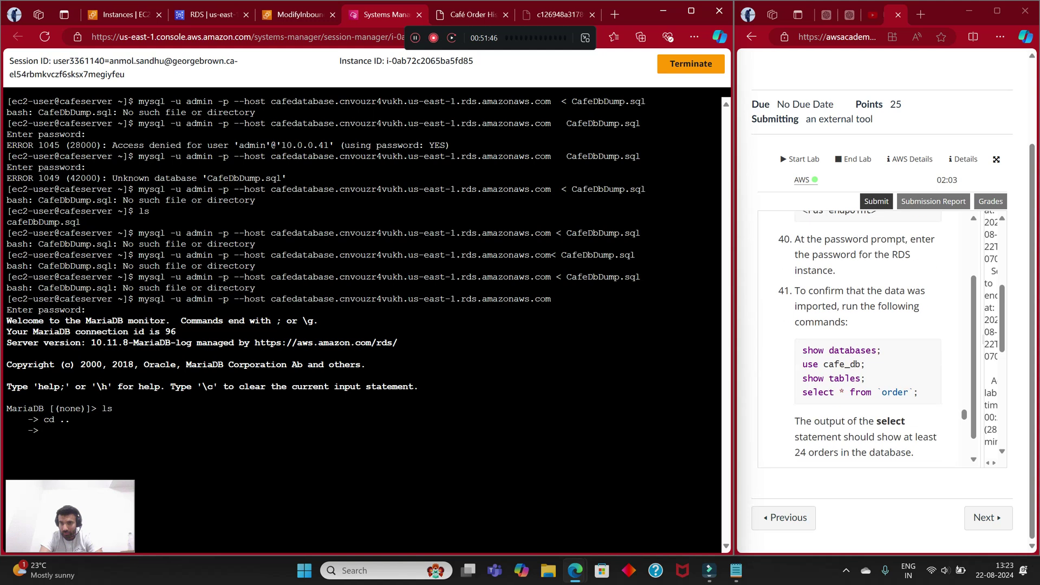
scroll(861, 336, "up", 6)
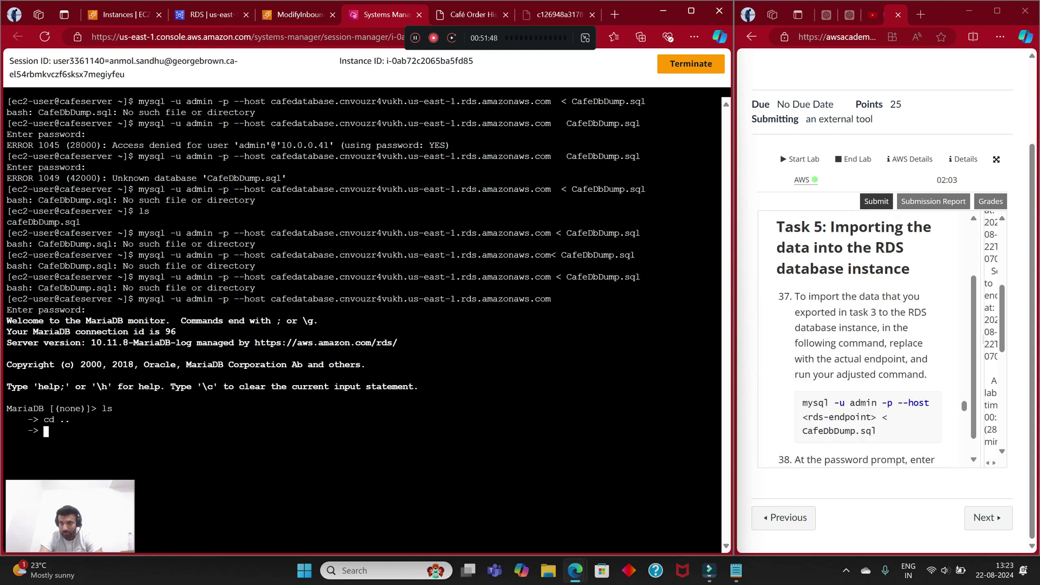
left_click(861, 346)
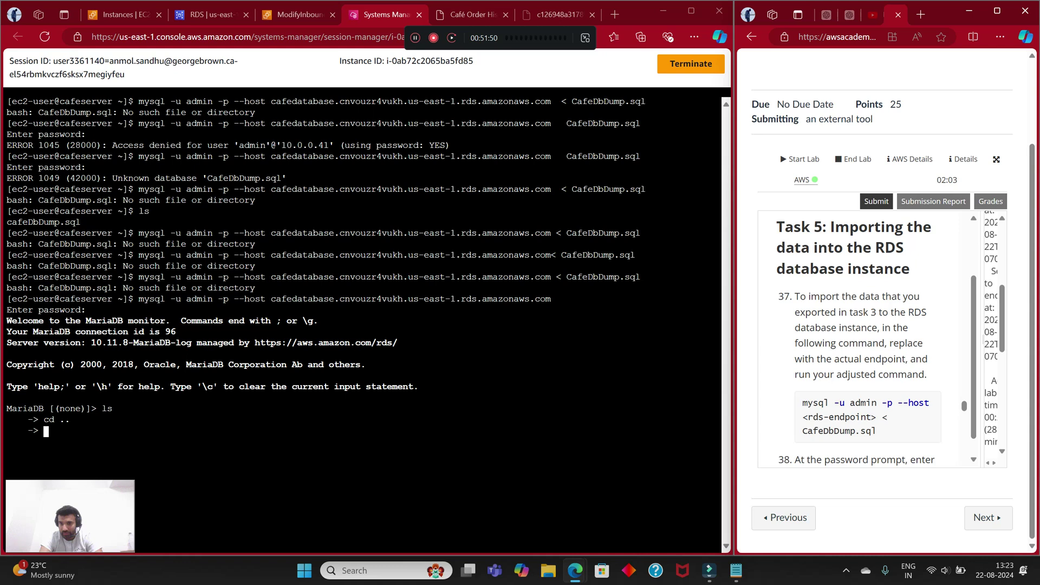
left_click_drag(877, 431, 802, 402)
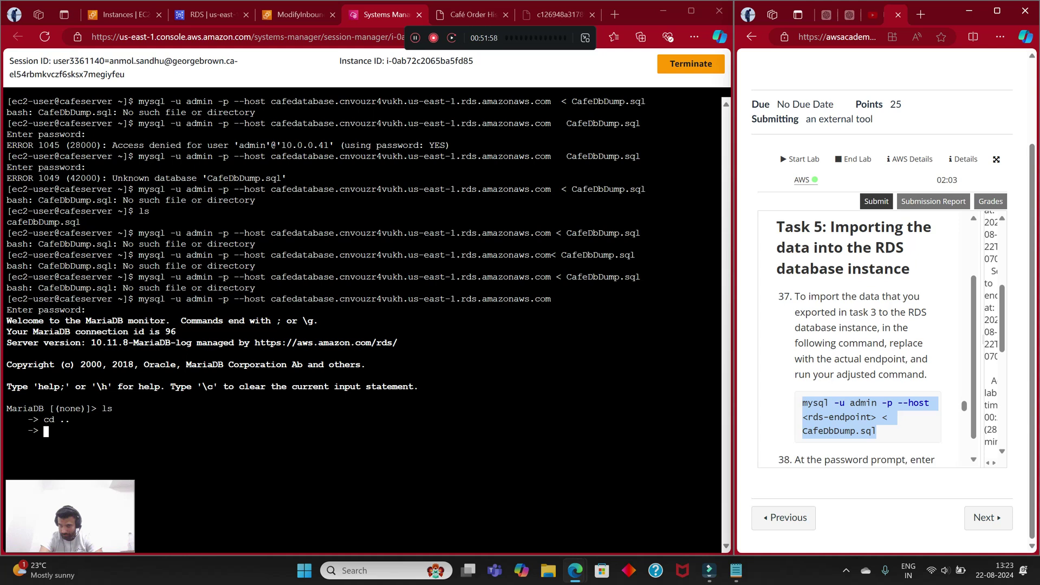
right_click(867, 415)
left_click(769, 194)
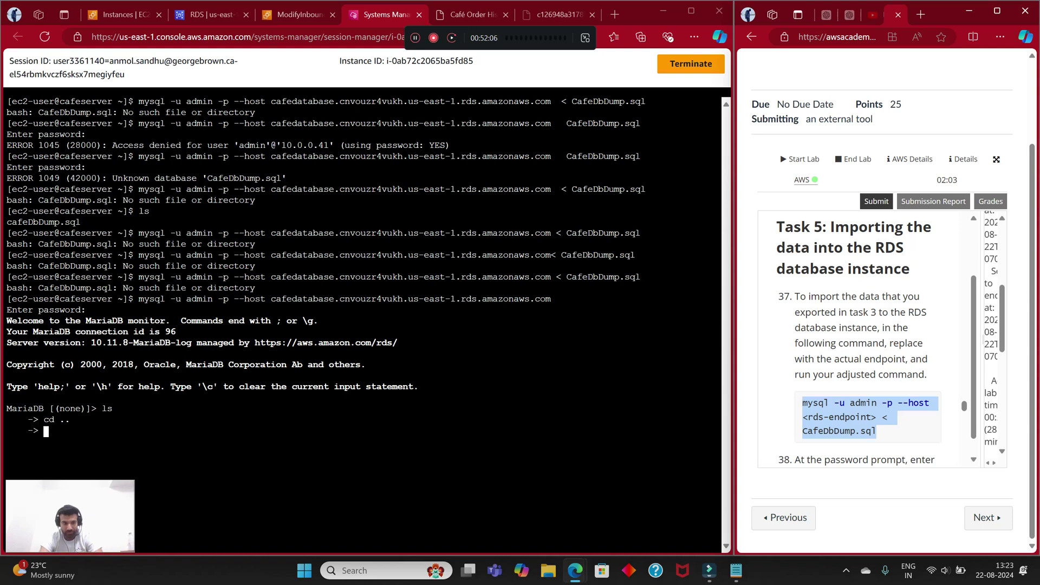
Step: Abort the stuck MariaDB session with Ctrl+C after exit and clear fail to leave it
key("alt+Tab")
type("exit")
key("Return")
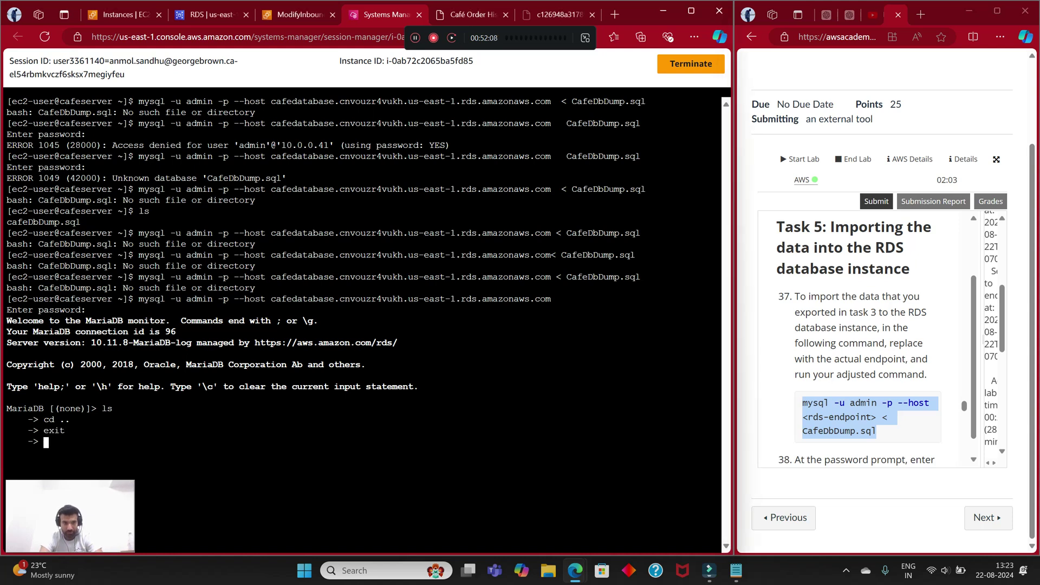
type("exit")
key("Return")
type("clear")
key("Return")
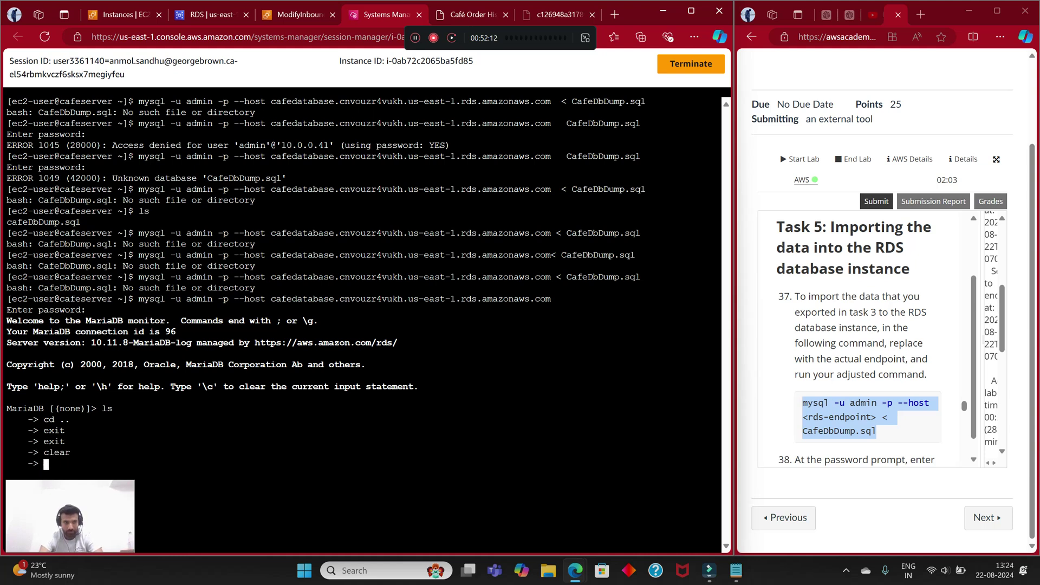
type("safgsaf")
key("Return")
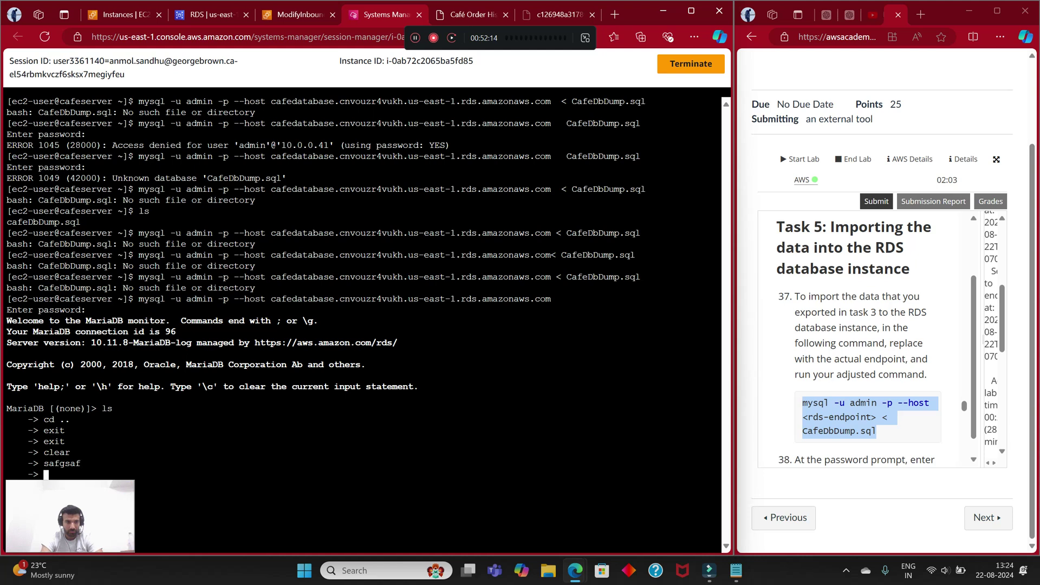
key("ctrl+c")
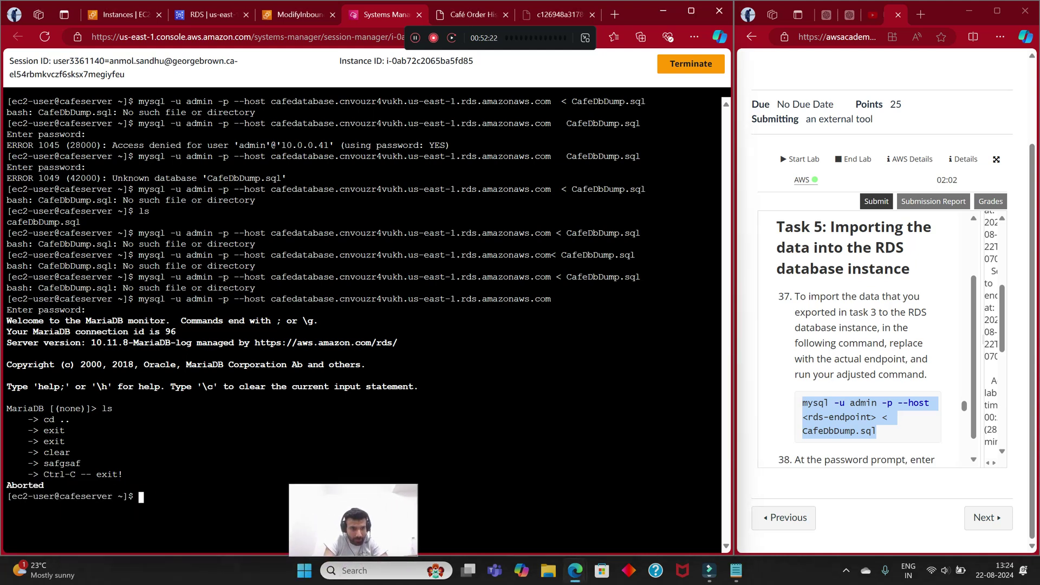
Step: Recopy the step-37 import command and clear the terminal to a bare shell prompt
type("clera")
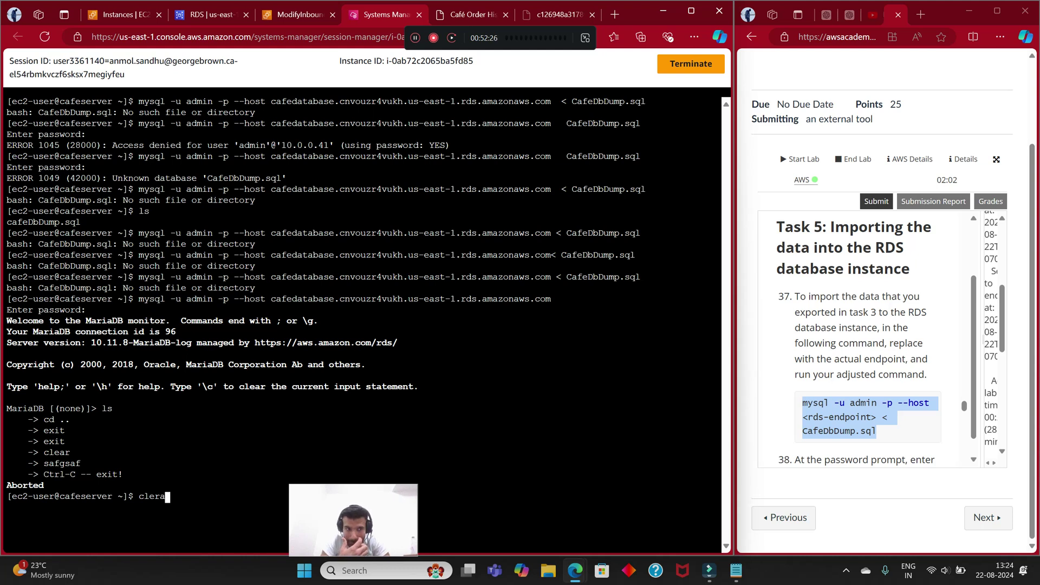
key("BackSpace")
key("BackSpace")
key("BackSpace")
key("BackSpace")
key("BackSpace")
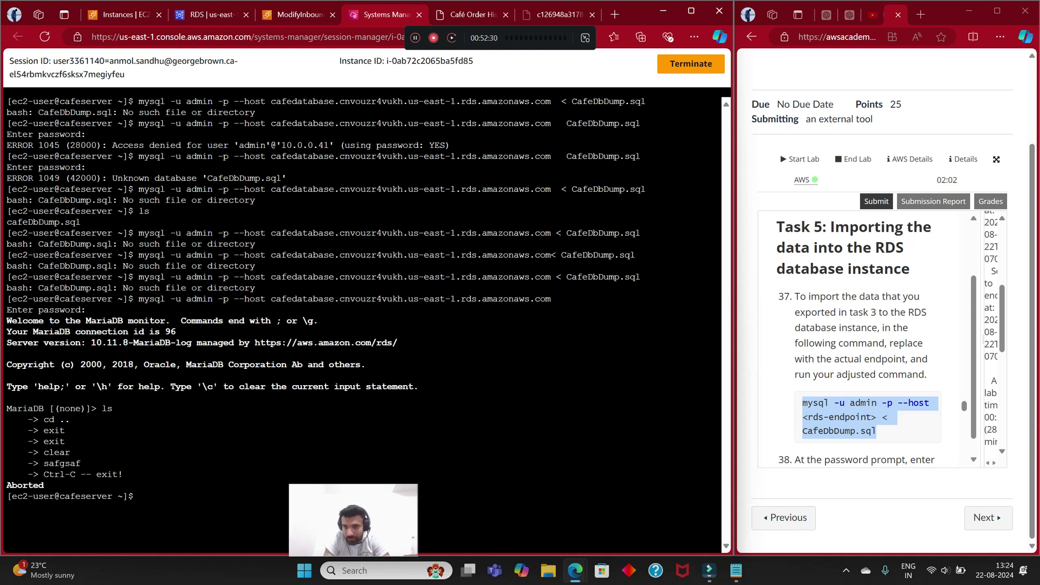
right_click(848, 420)
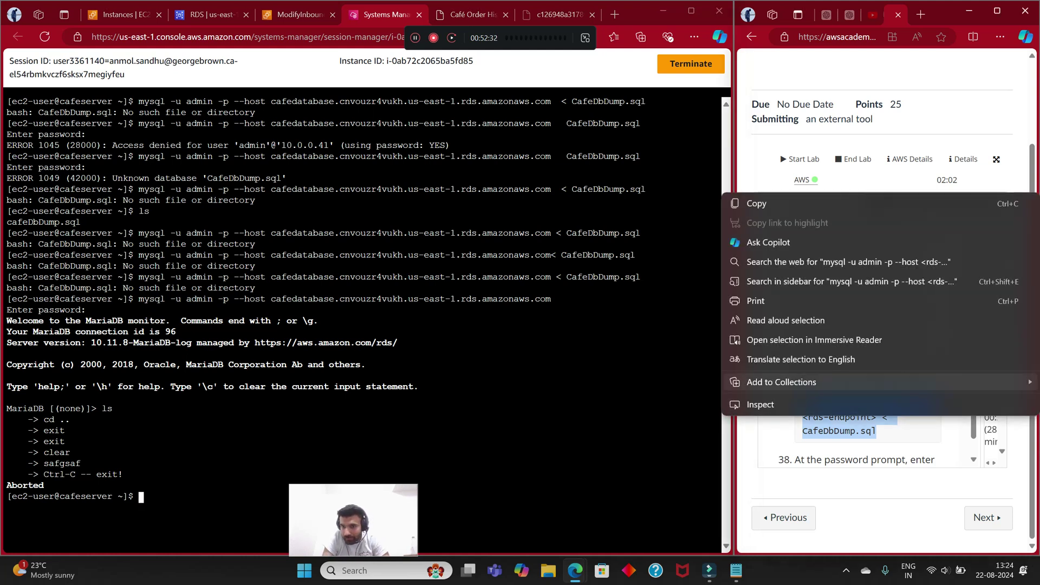
left_click(812, 203)
key("alt+Tab")
type("clear")
key("Return")
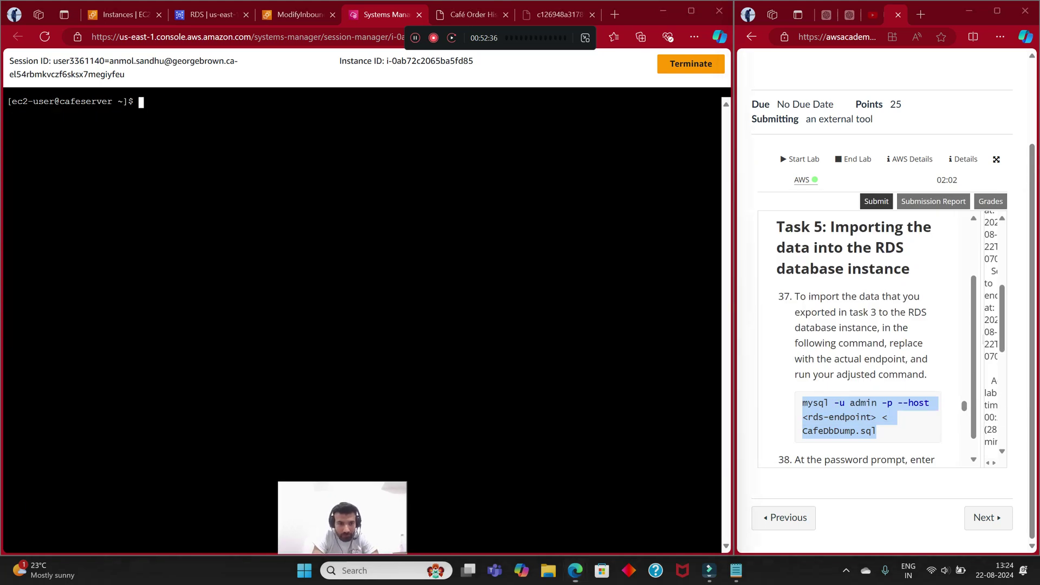
Step: Paste the step-37 import command and copy the cafedatabase endpoint from the RDS details
right_click(199, 171)
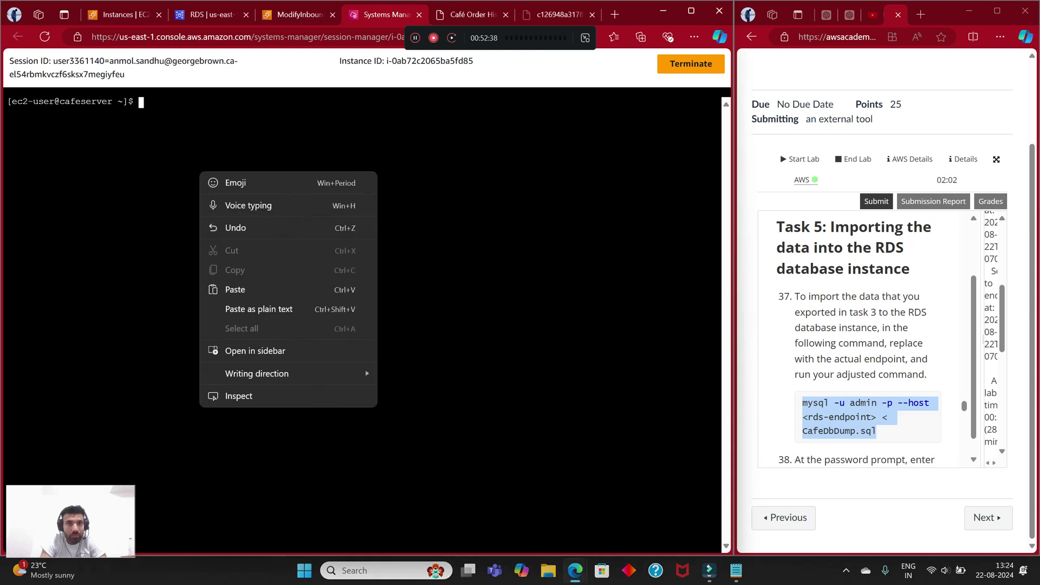
left_click(243, 289)
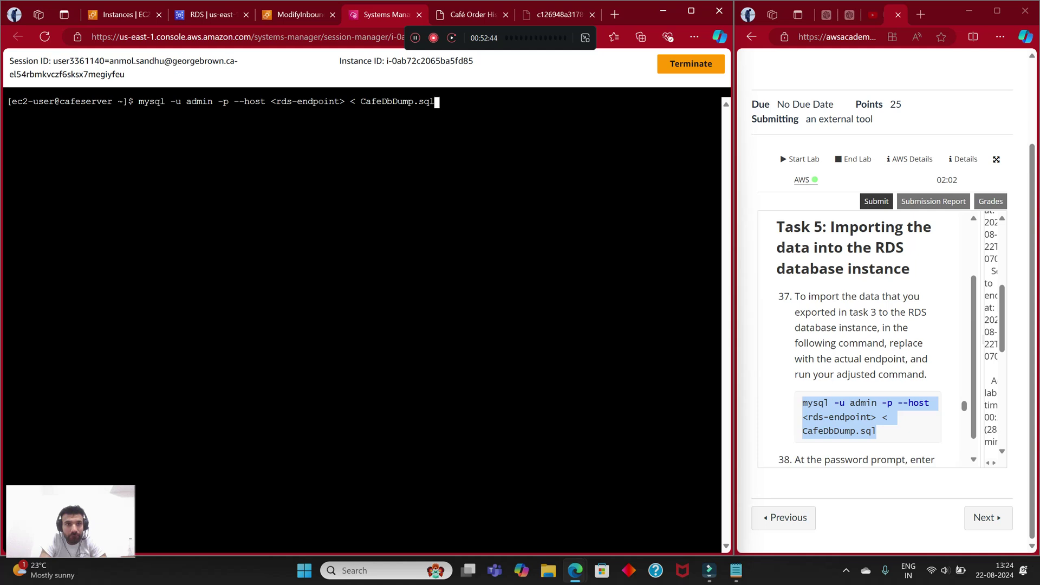
key("ctrl+2")
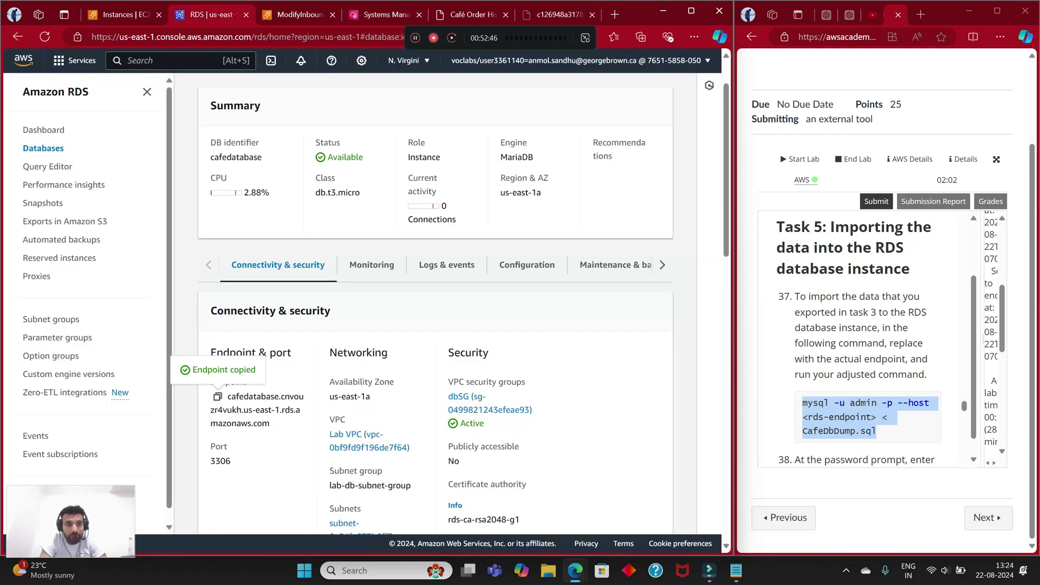
left_click(217, 396)
key("ctrl+4")
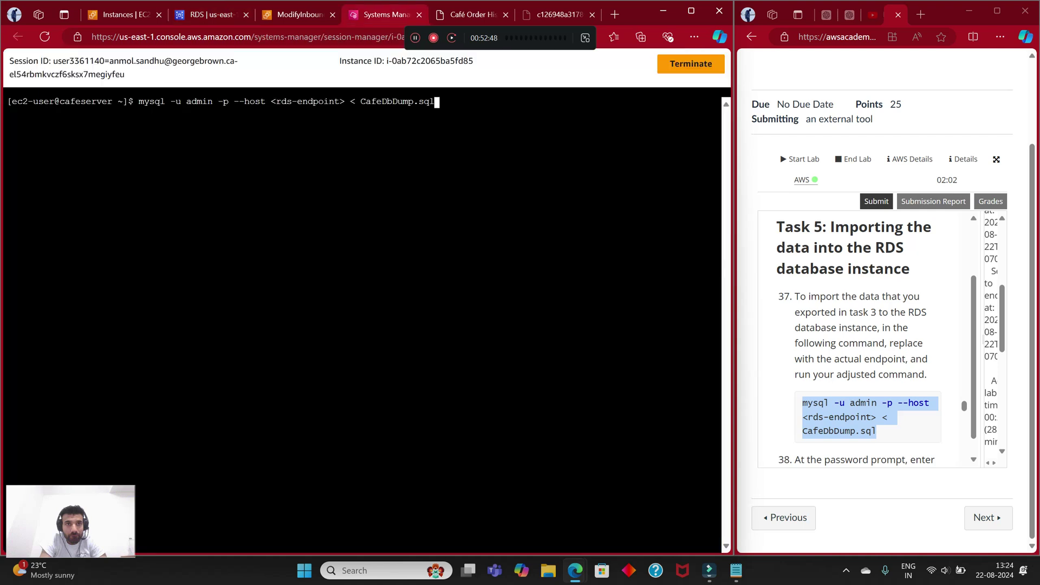
Step: Replace <rds-endpoint> with the cafedatabase endpoint, run the import, then list files with ls
key("Left")
key("Left")
key("Left")
key("Left")
key("Left")
key("Left")
key("Left")
key("Left")
key("Left")
key("Left")
key("Left")
key("Left")
key("Left")
key("Left")
key("Left")
key("Left")
key("Left")
key("BackSpace")
key("BackSpace")
key("BackSpace")
key("BackSpace")
key("BackSpace")
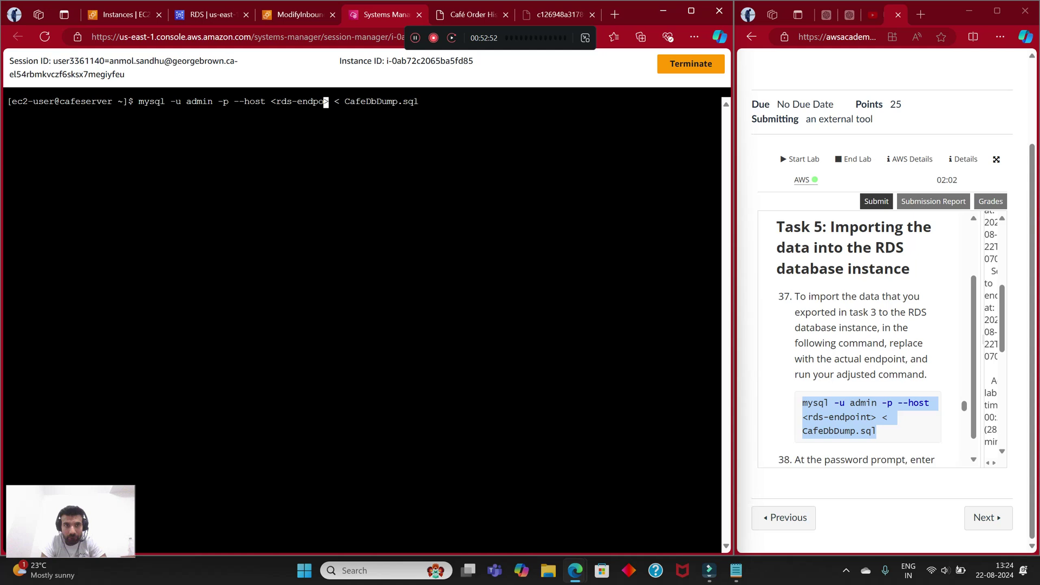
key("BackSpace")
key("BackSpace")
key("BackSpace")
key("BackSpace")
key("BackSpace")
key("BackSpace")
key("BackSpace")
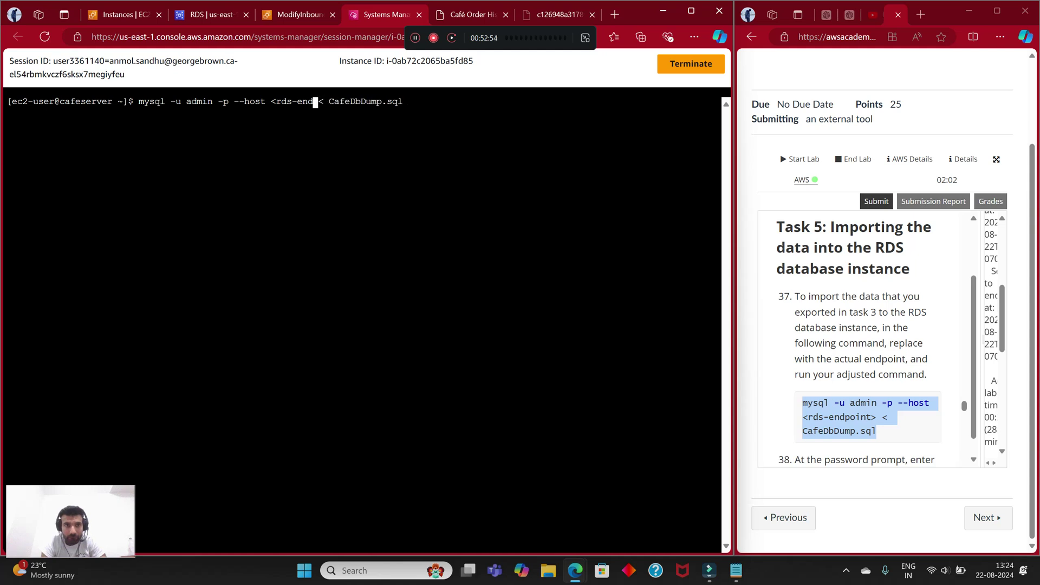
key("BackSpace")
key("BackSpace")
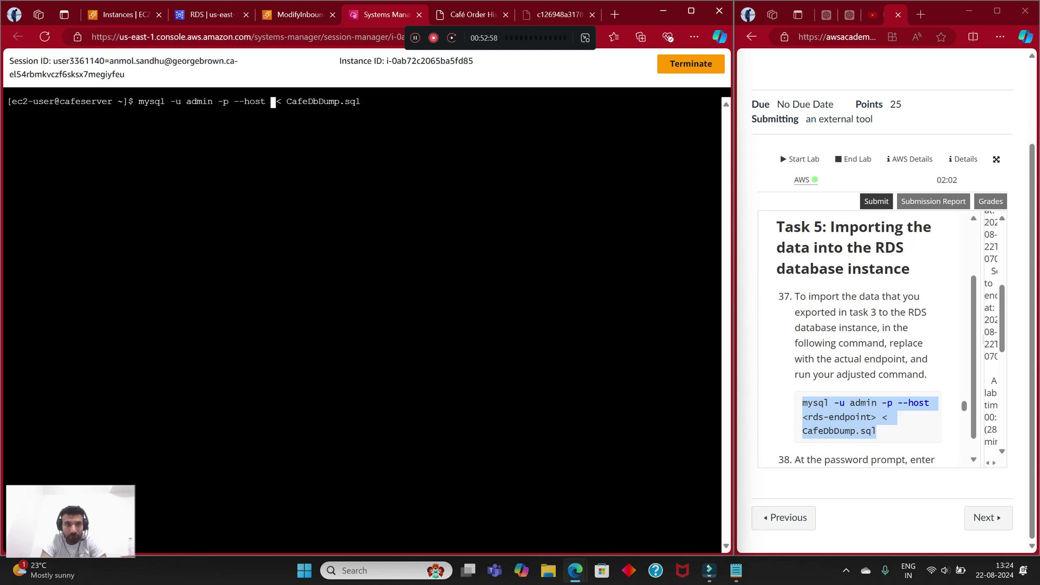
right_click(271, 102)
left_click(301, 222)
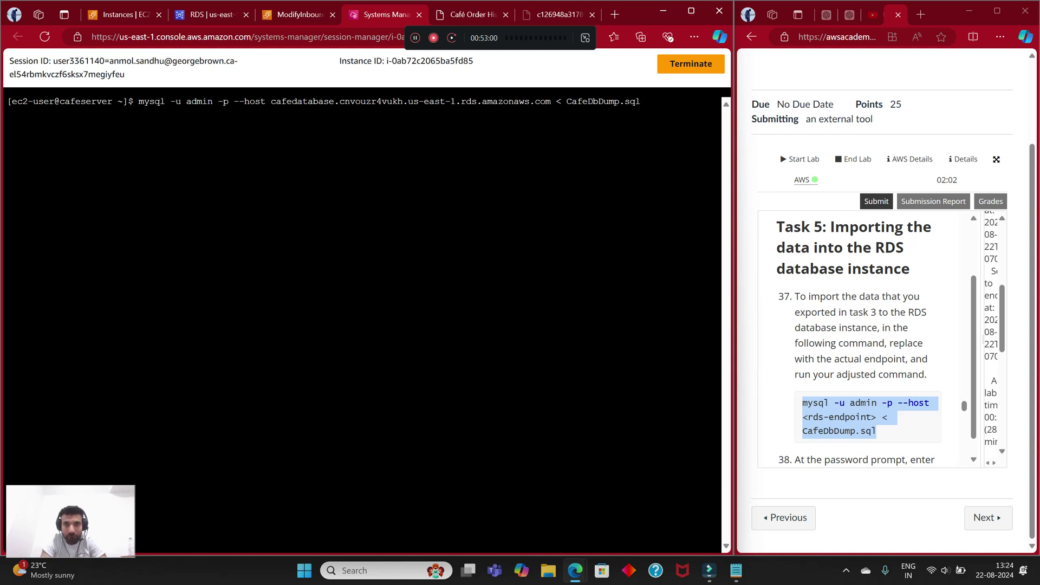
key("Return")
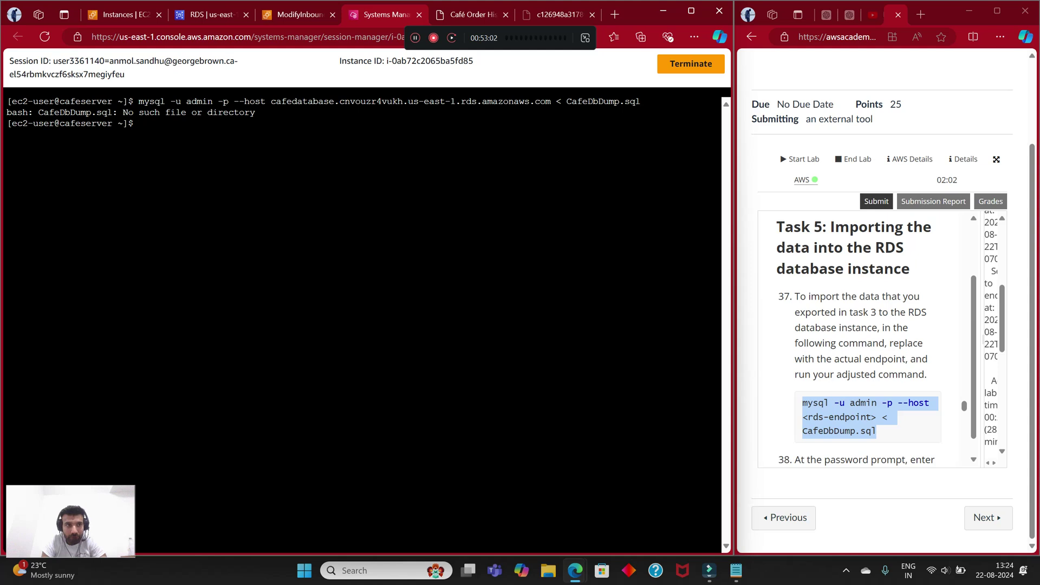
type("ls")
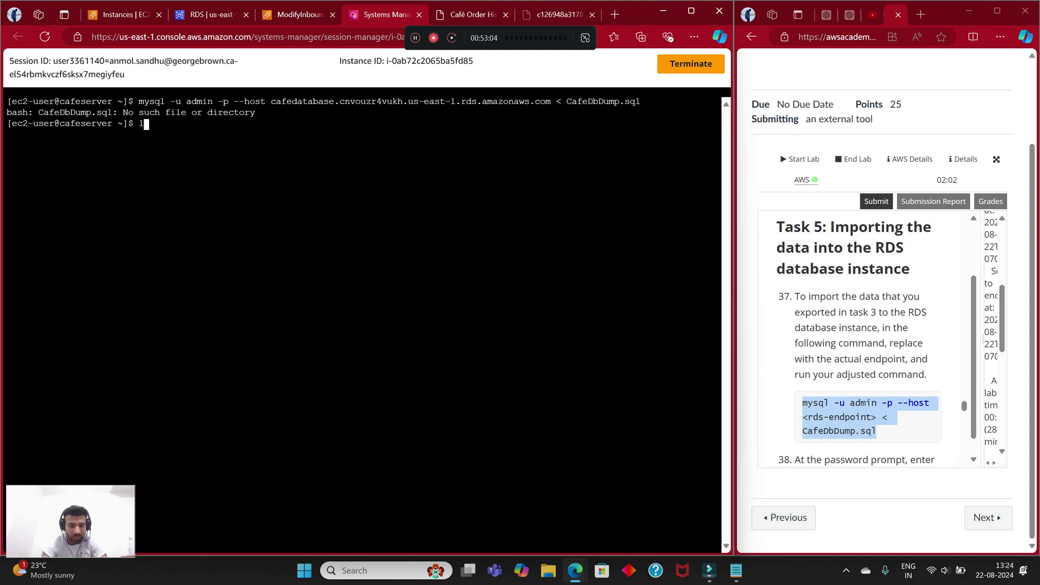
key("Return")
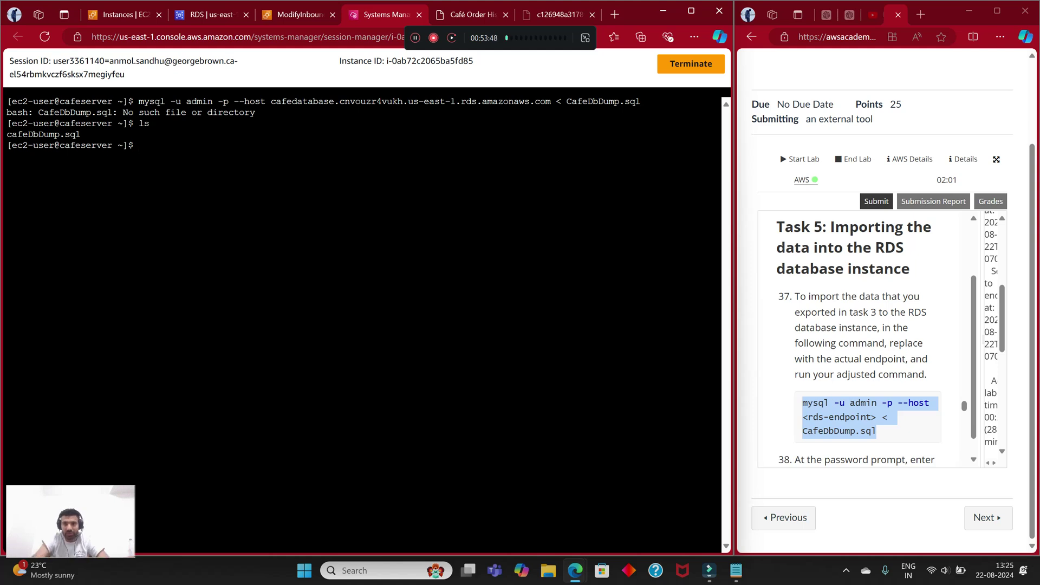
Step: Rerun the previous import command with the file name corrected to cafeDbDump.sql
type("ls")
key("Up")
key("Up")
key("Left")
key("Left")
key("Left")
key("Left")
key("Left")
key("Left")
key("Left")
key("Left")
key("Left")
key("Left")
key("Left")
key("Left")
key("Left")
key("Left")
key("Left")
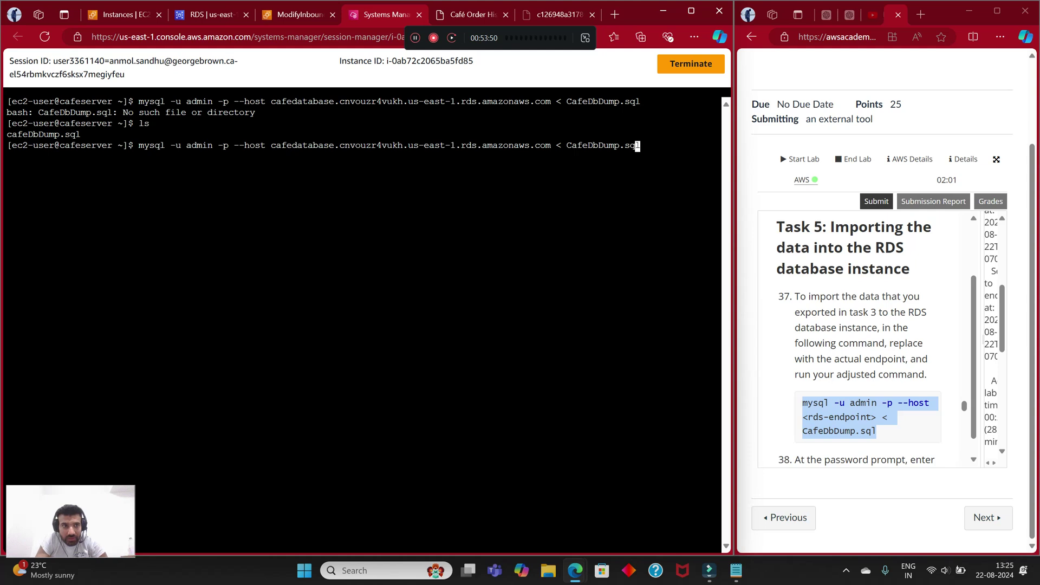
key("Right")
key("Right")
key("BackSpace")
type("c")
key("Return")
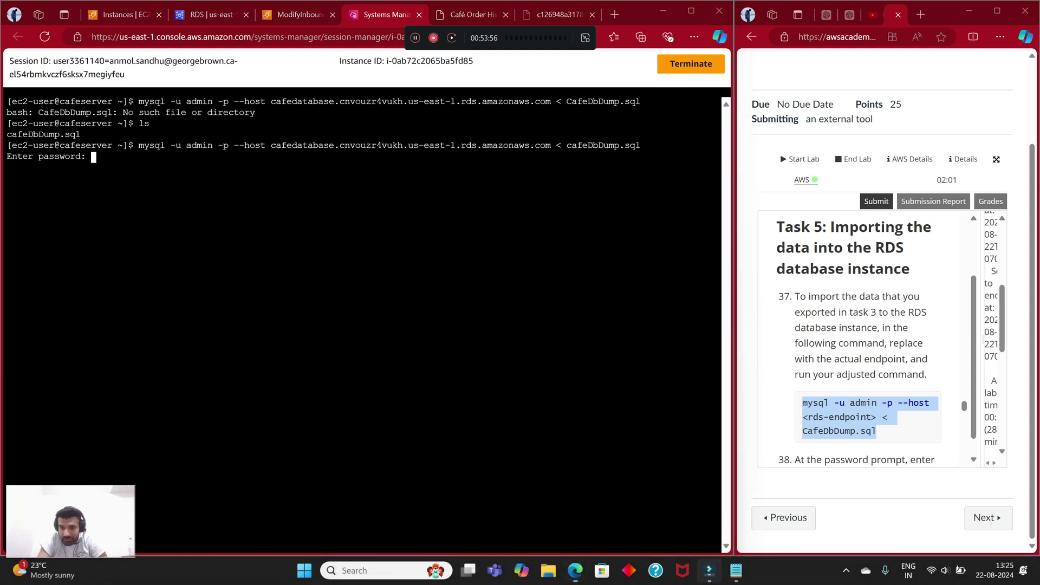
Step: Supply the RDS password copied from Notepad so the import completes without errors
left_click(709, 570)
left_click(709, 571)
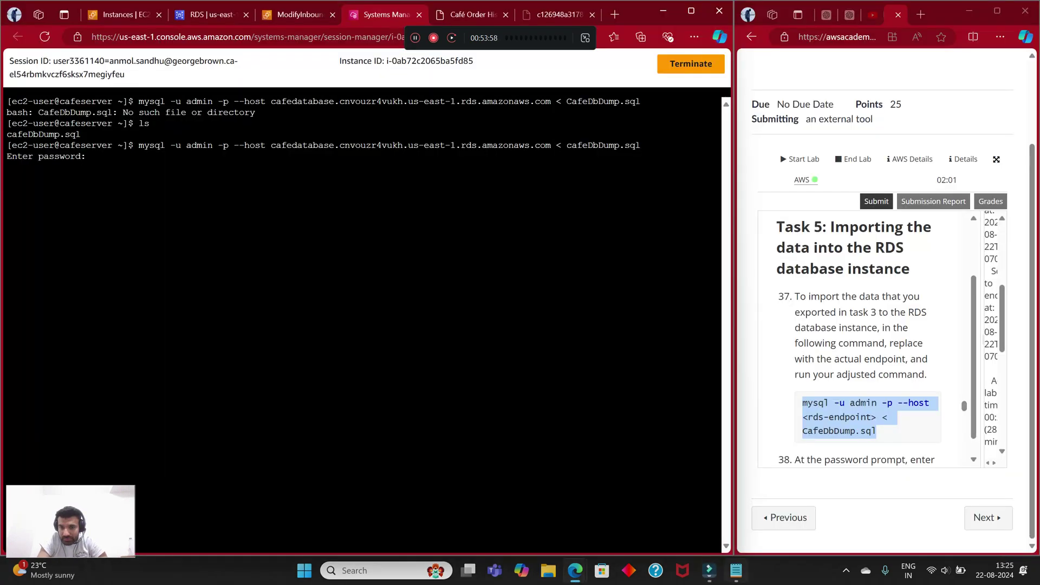
left_click(736, 570)
right_click(86, 89)
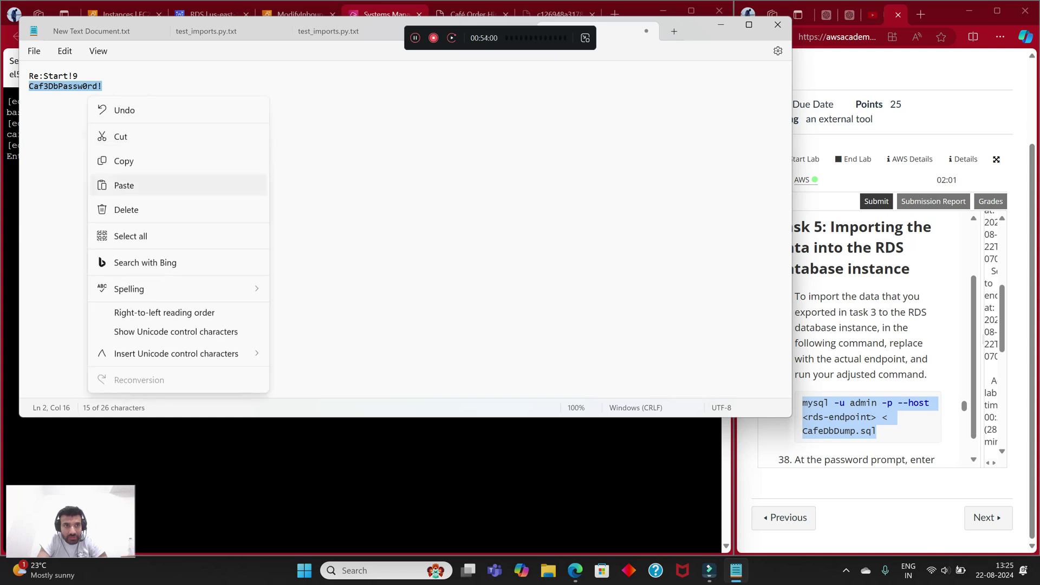
left_click(123, 161)
key("alt+Tab")
right_click(126, 161)
left_click(163, 278)
key("Return")
scroll(866, 336, "down", 3)
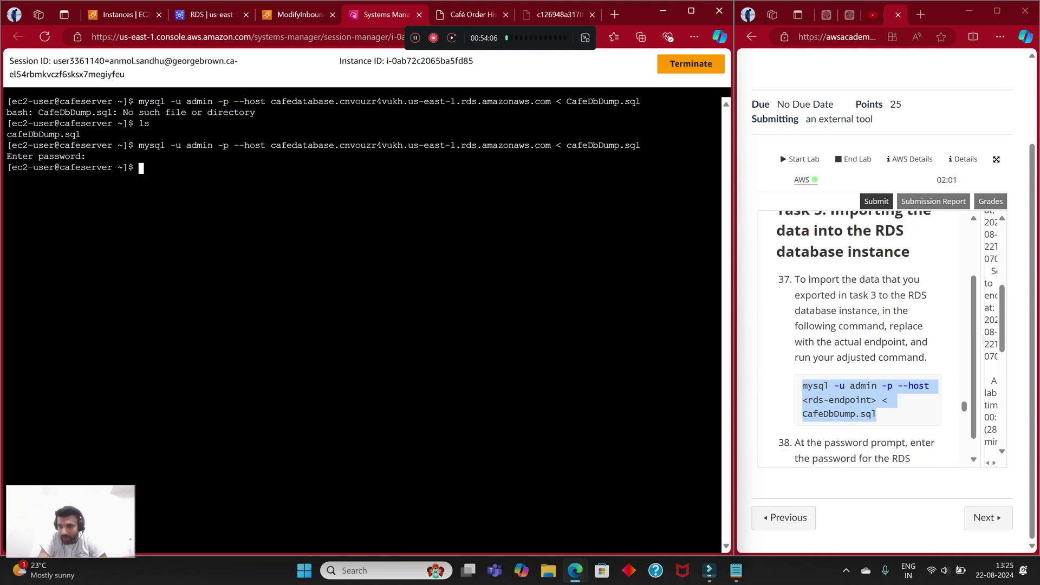
scroll(866, 336, "down", 2)
scroll(867, 336, "up", 1)
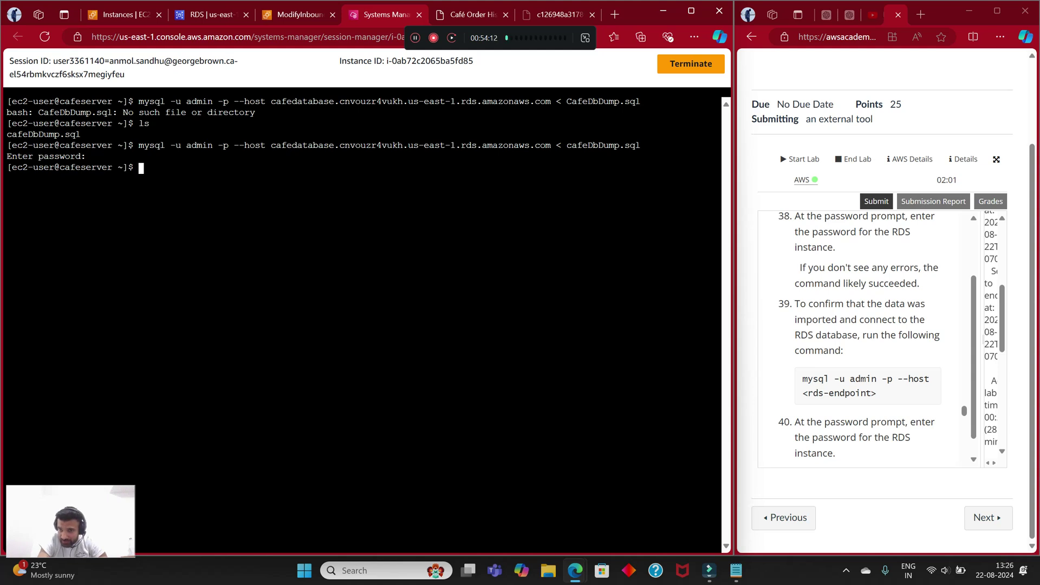
Step: Run the step-39 'mysql -u admin -p --host' command with the cafedatabase endpoint inserted
scroll(867, 336, "down", 1)
left_click_drag(802, 318, 876, 332)
right_click(872, 327)
left_click(758, 337)
right_click(163, 165)
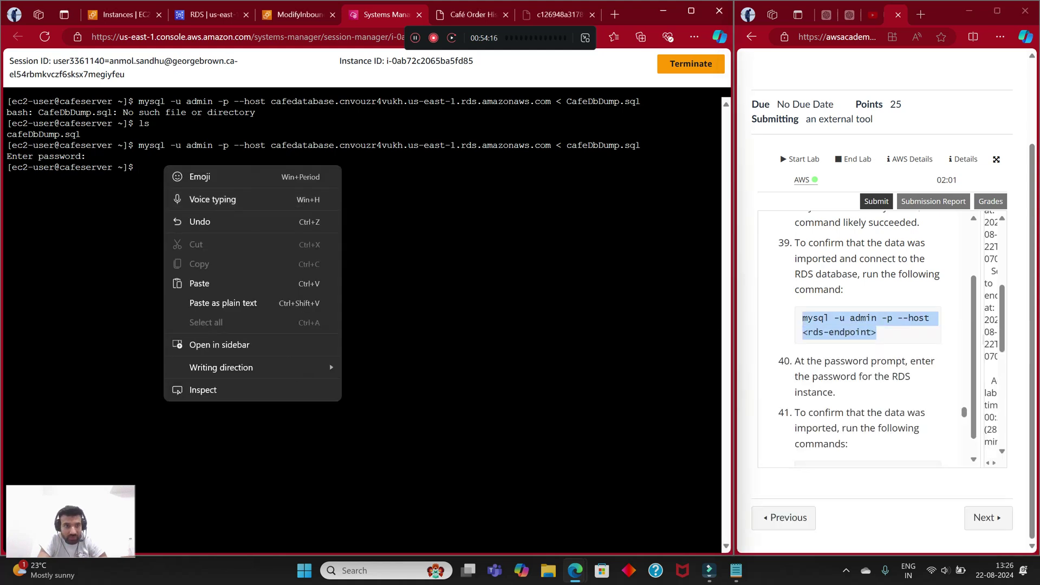
left_click(195, 283)
key("BackSpace")
key("BackSpace")
key("BackSpace")
key("BackSpace")
key("BackSpace")
key("BackSpace")
key("BackSpace")
key("BackSpace")
key("BackSpace")
key("BackSpace")
key("BackSpace")
key("BackSpace")
key("BackSpace")
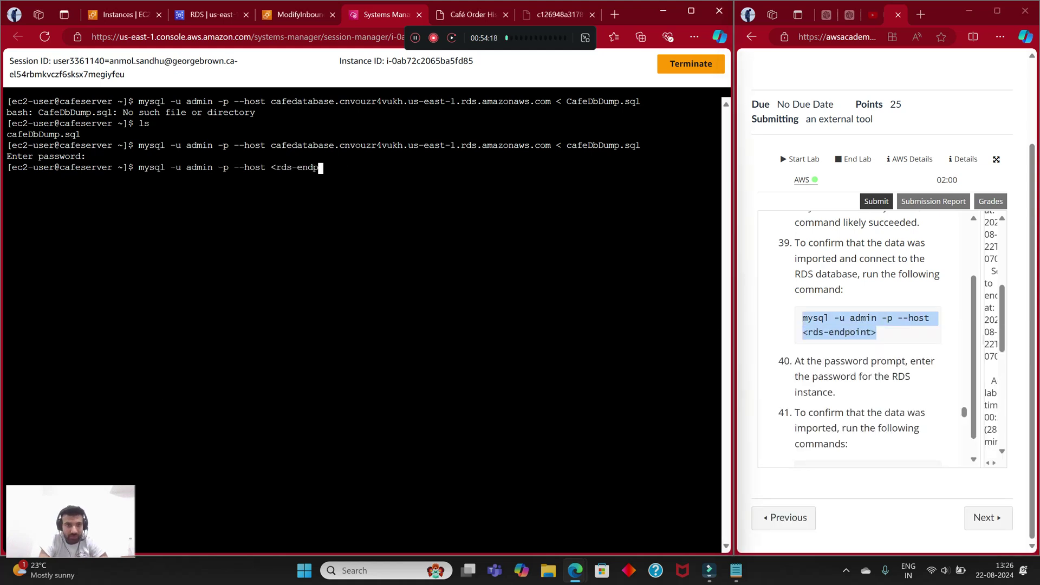
key("BackSpace")
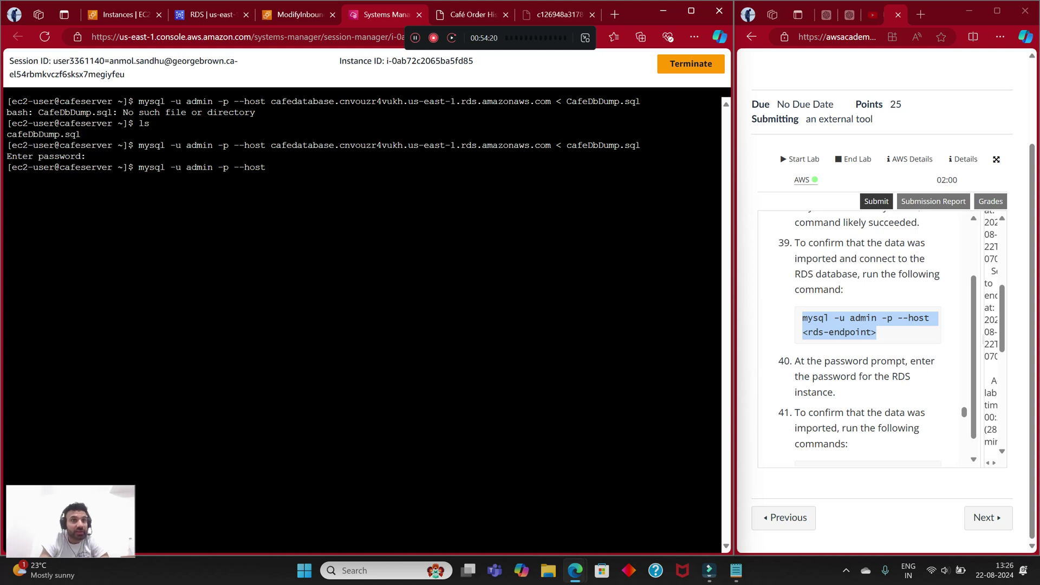
key("ctrl+2")
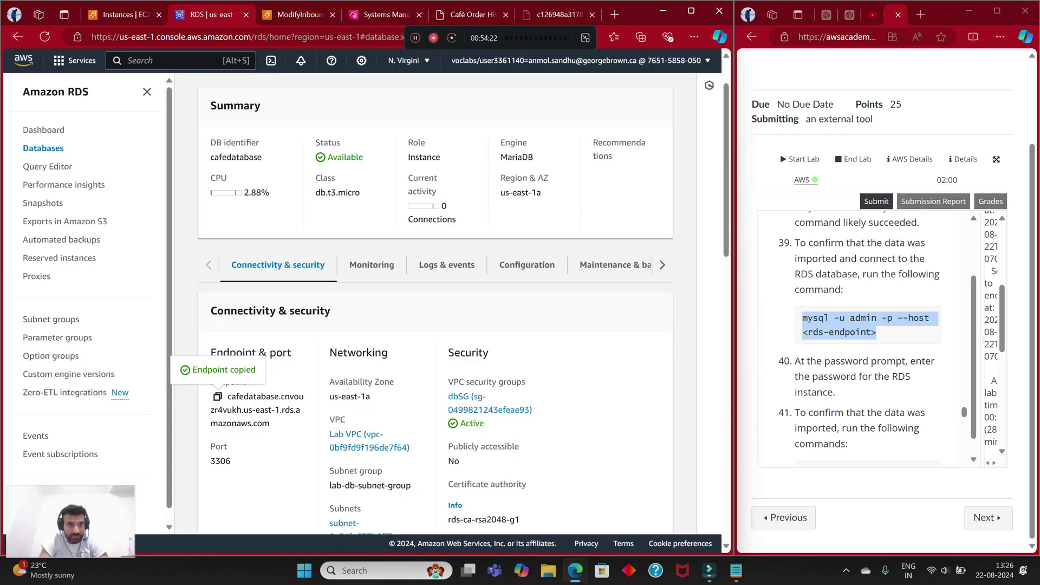
key("ctrl+4")
right_click(318, 191)
left_click(352, 309)
key("Return")
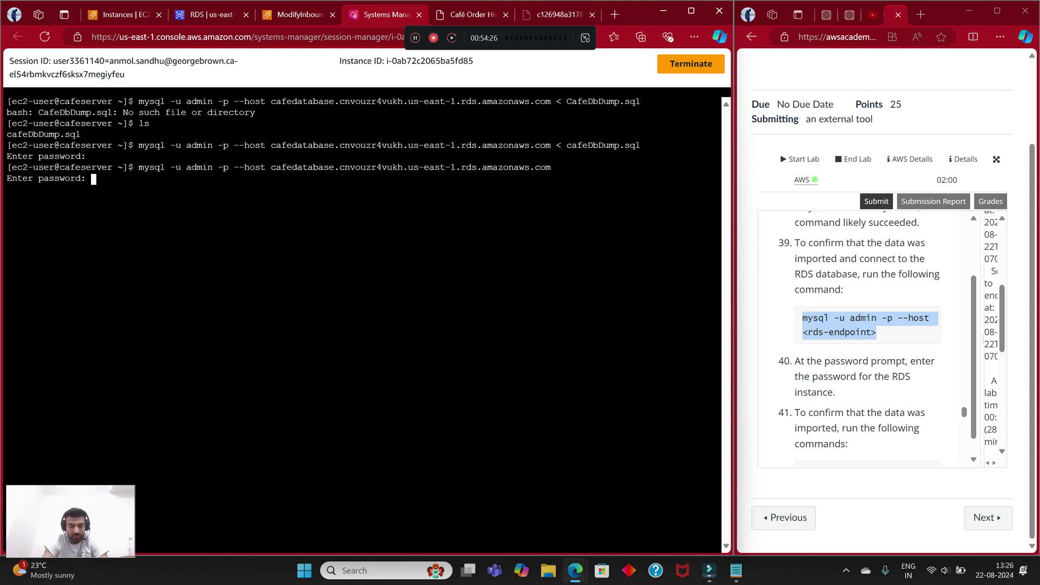
Step: Enter the database password from the notes to open the MariaDB monitor
key("alt+Tab")
right_click(88, 89)
left_click(124, 153)
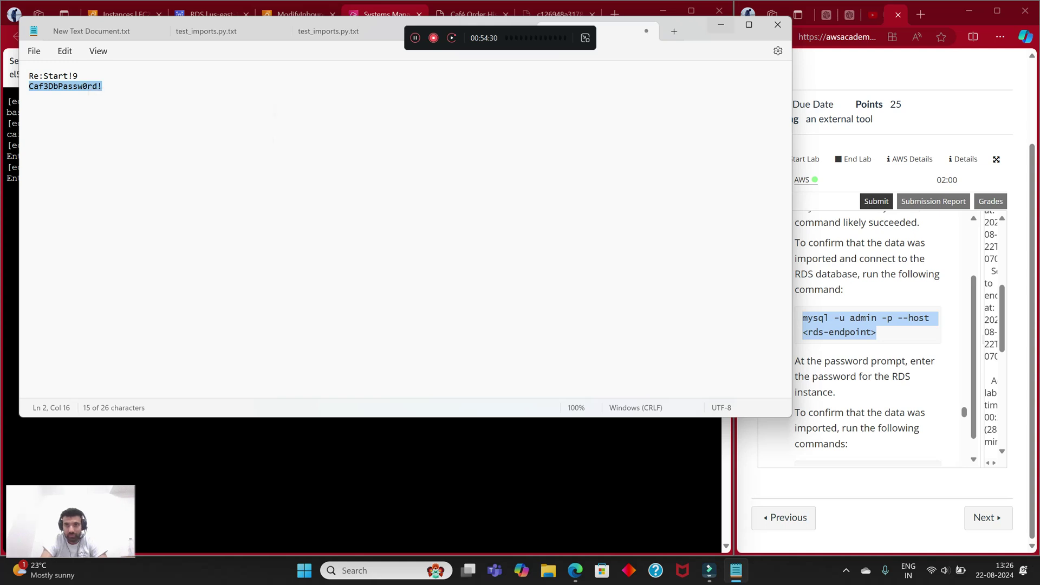
key("alt+Tab")
right_click(378, 150)
right_click(285, 222)
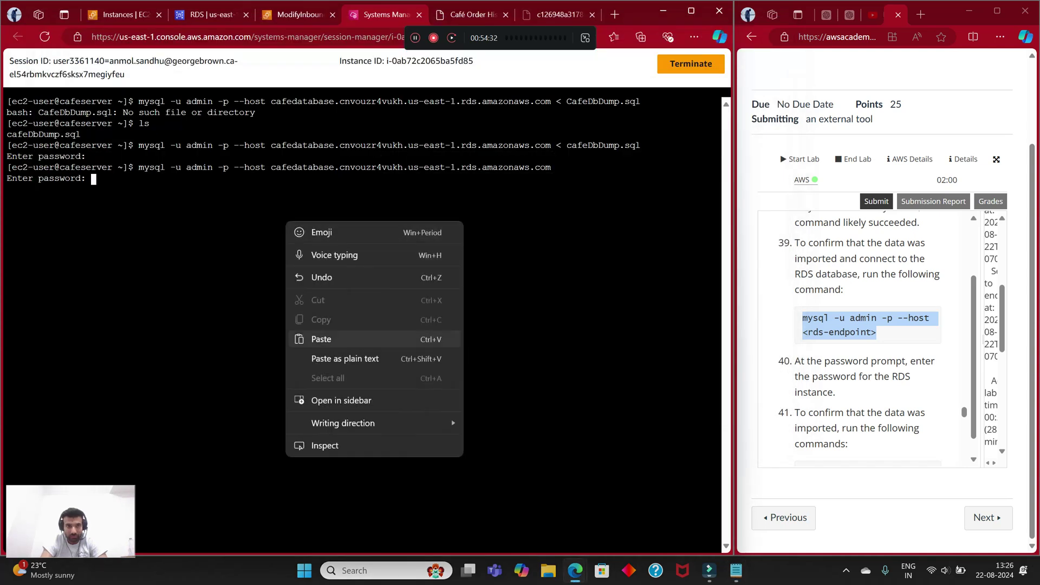
left_click(331, 339)
key("Return")
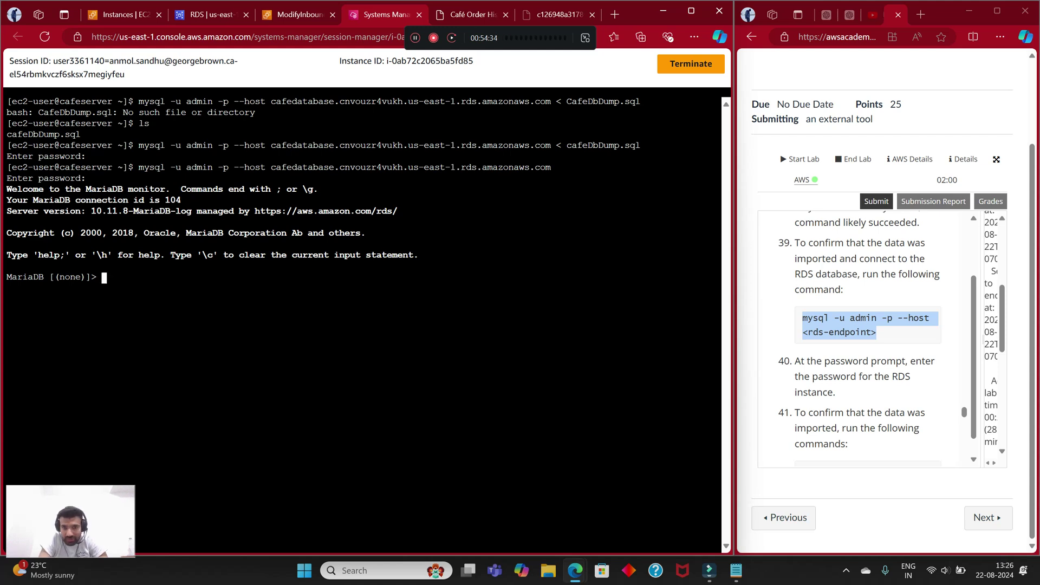
scroll(865, 338, "down", 3)
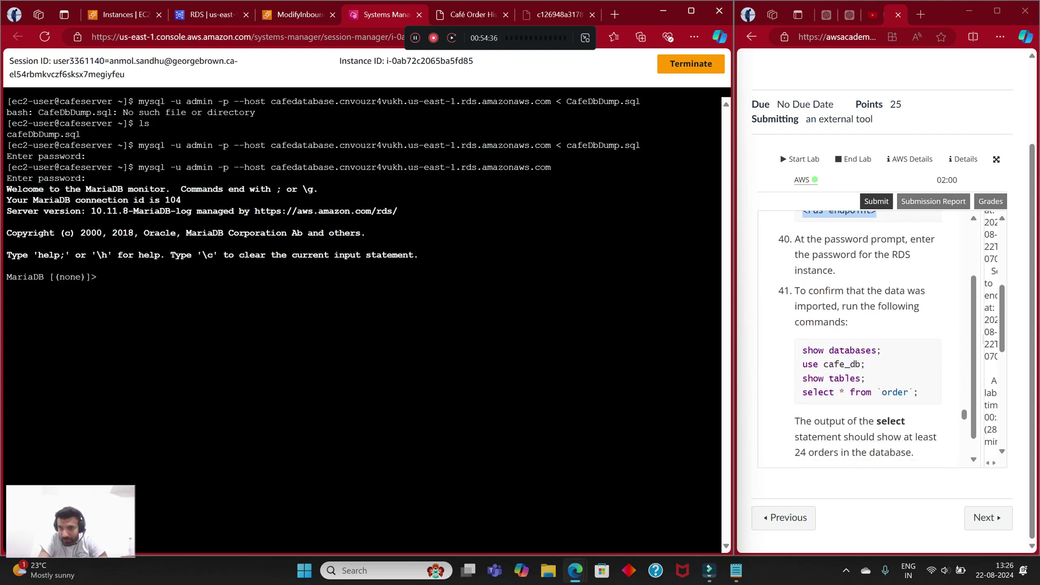
Step: Run step 41's four SQL check commands against cafe_db and review the 25 order rows
left_click_drag(919, 393, 801, 348)
right_click(845, 377)
left_click(742, 154)
right_click(299, 117)
left_click(331, 234)
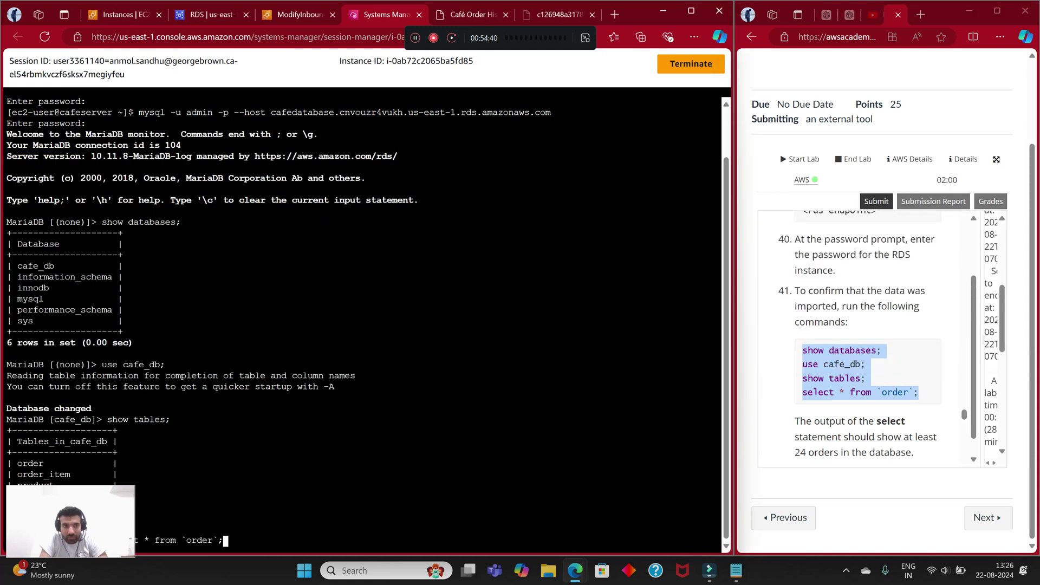
key("Return")
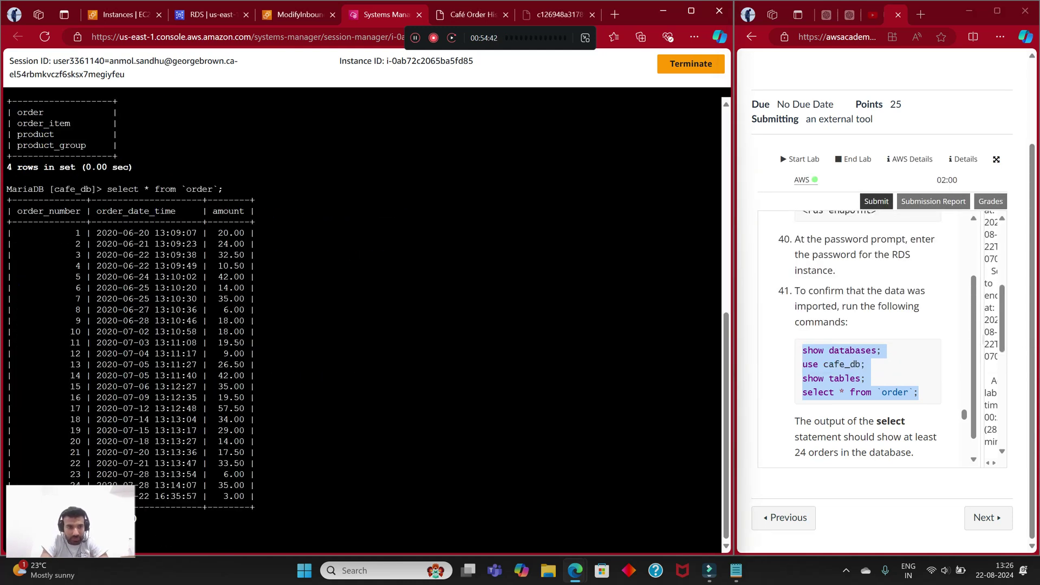
scroll(861, 339, "down", 3)
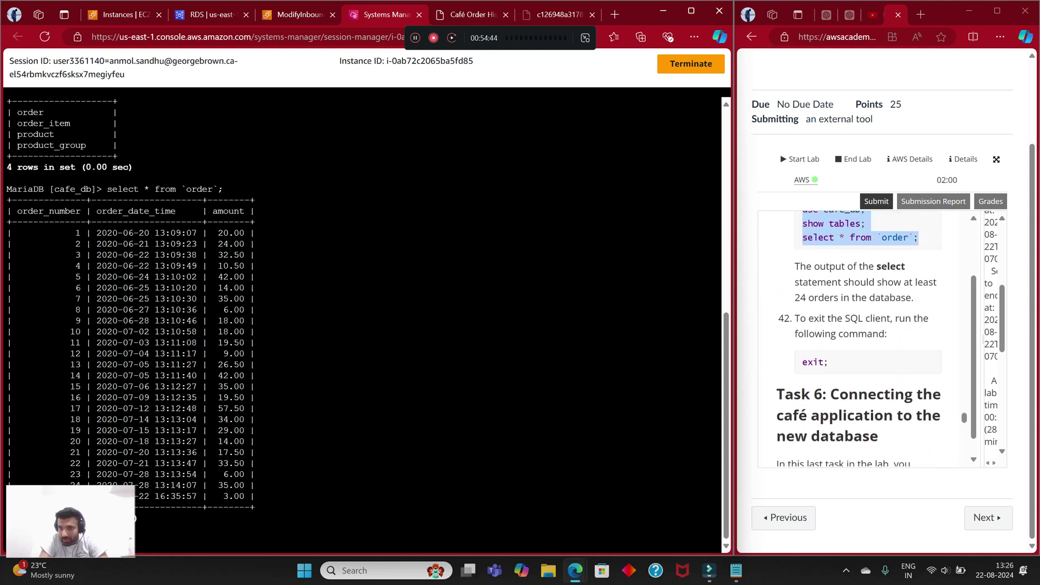
scroll(861, 339, "up", 1)
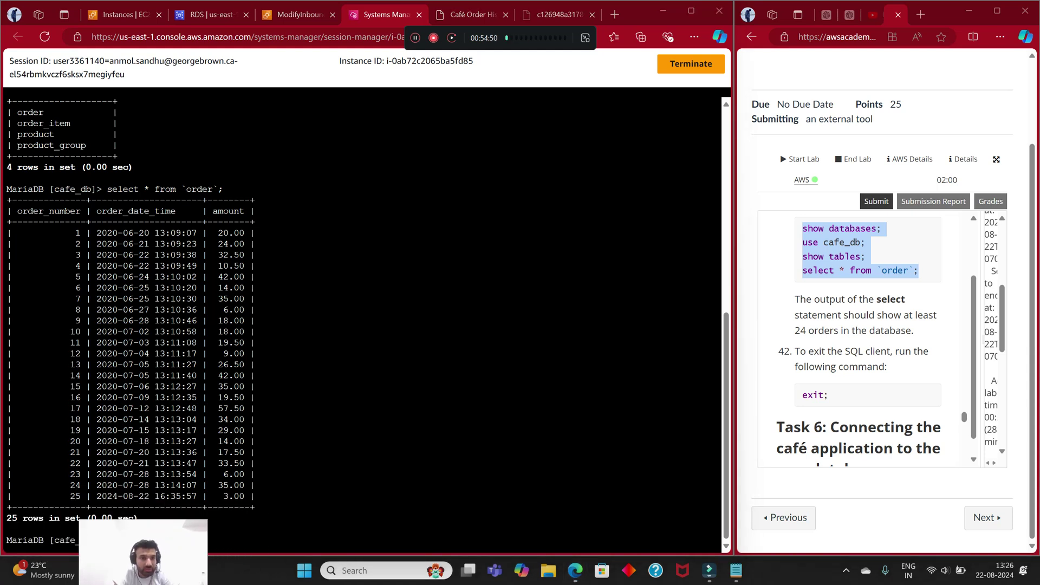
scroll(861, 336, "down", 1)
Step: Exit the MariaDB client with exit; and review the terminal output
type("exit;")
key("Return")
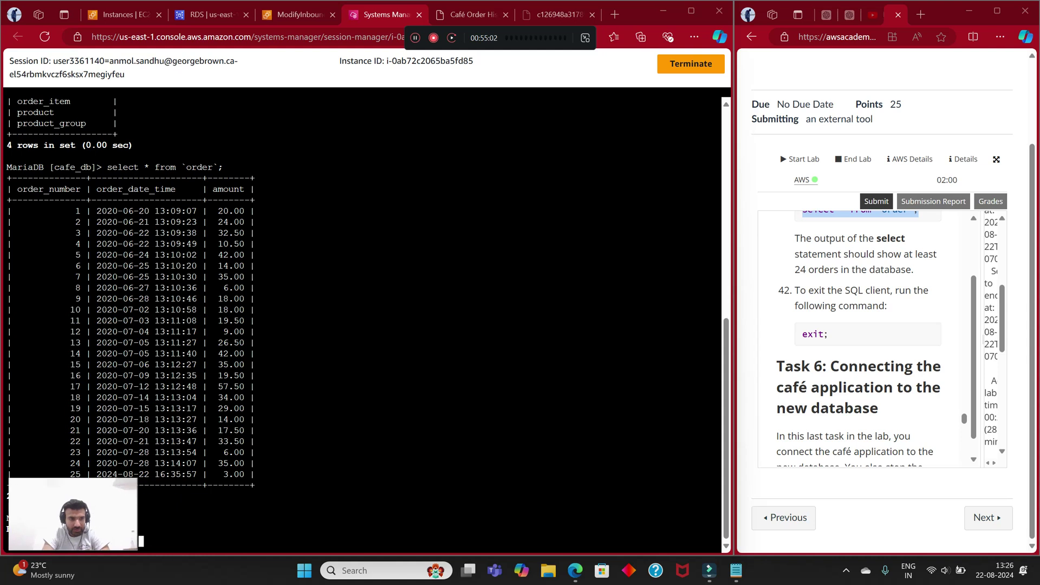
scroll(861, 336, "down", 3)
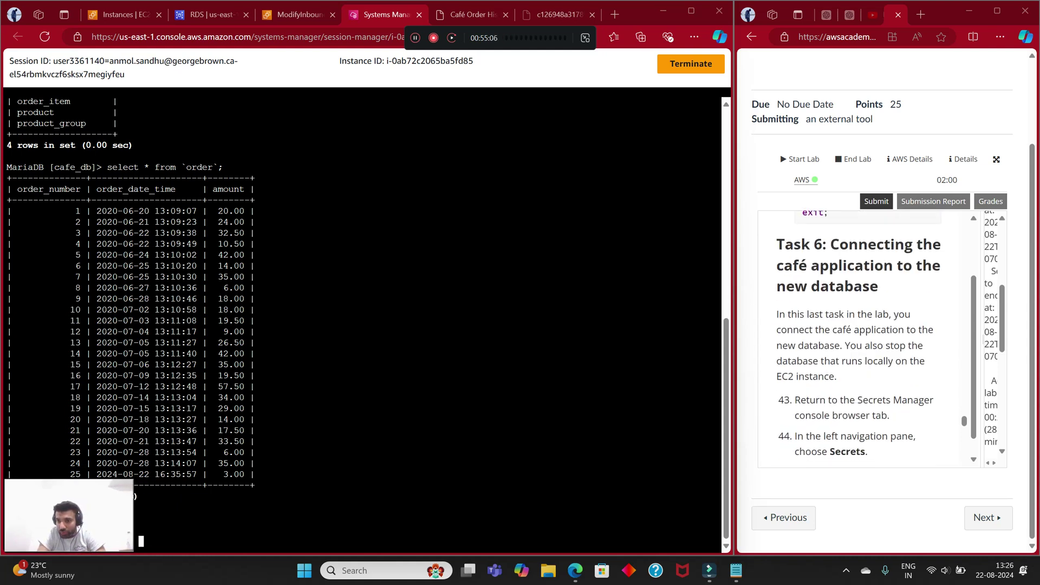
scroll(858, 338, "down", 1)
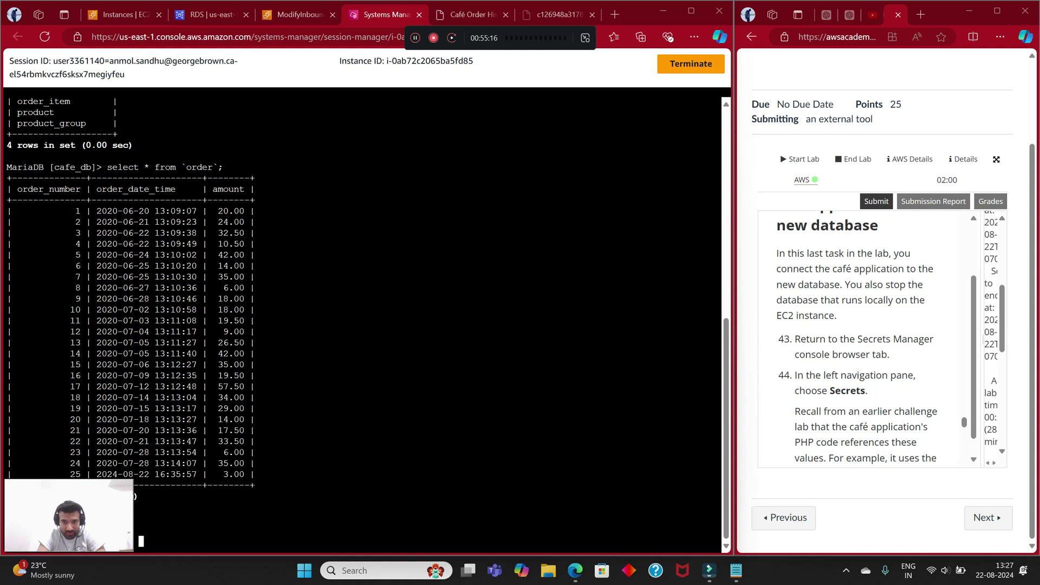
scroll(866, 335, "down", 1)
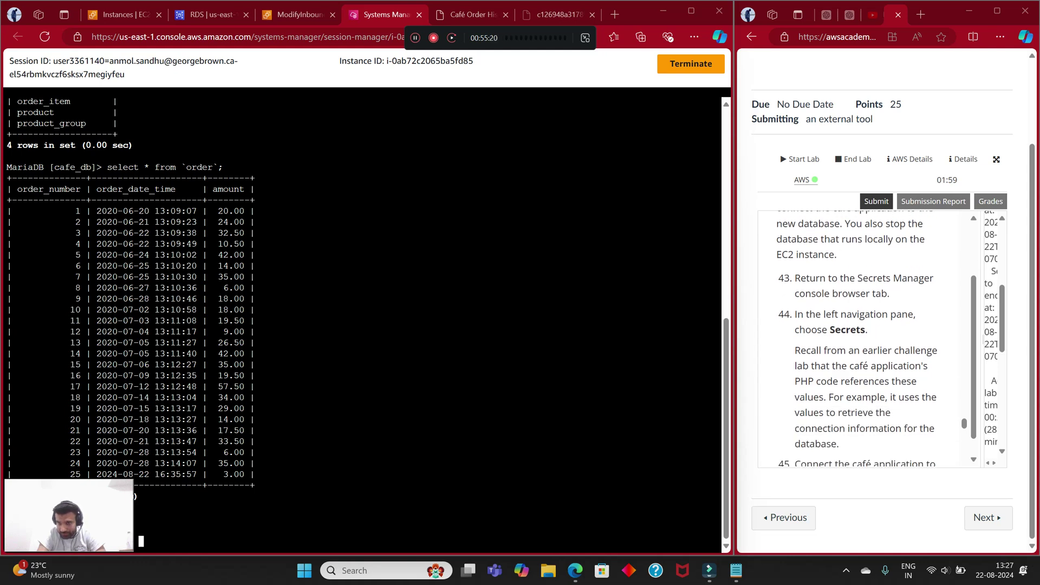
scroll(866, 335, "up", 1)
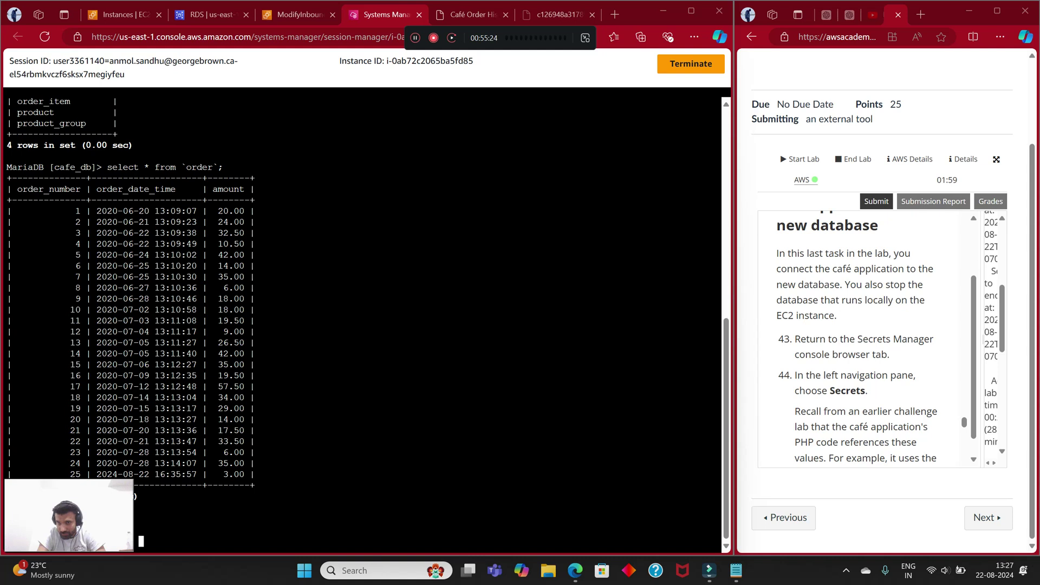
scroll(857, 338, "down", 1)
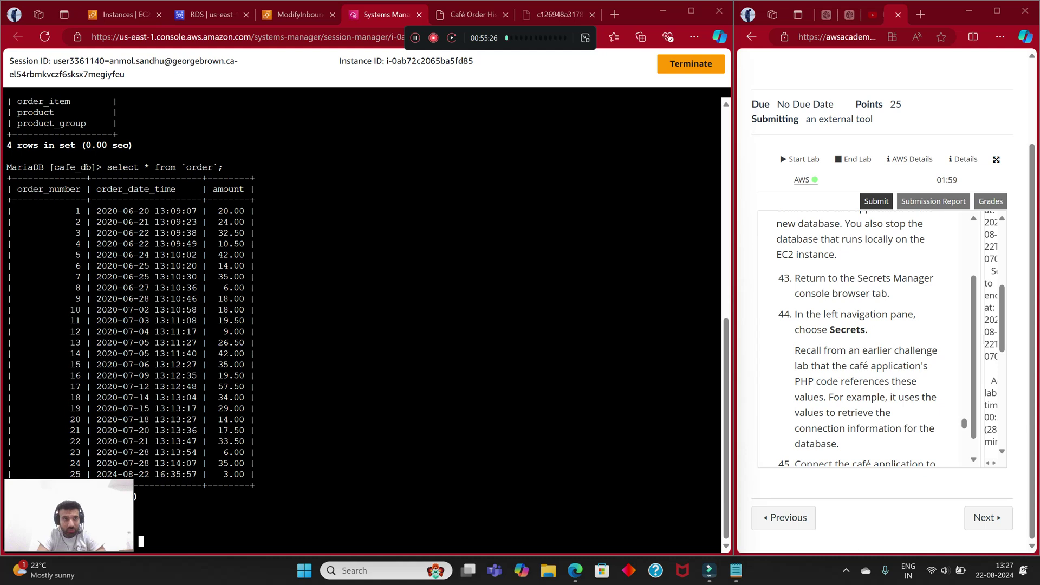
Step: Search the console for 'secre' and open Secrets Manager to view the /cafe secrets
left_click(126, 15)
left_click(179, 61)
type("secre")
left_click(334, 153)
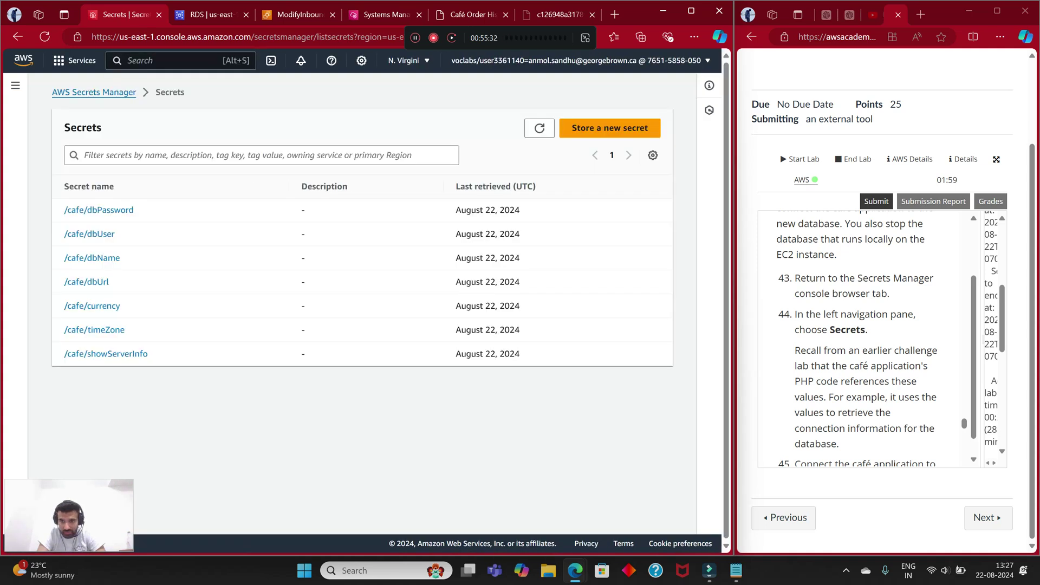
scroll(861, 338, "down", 2)
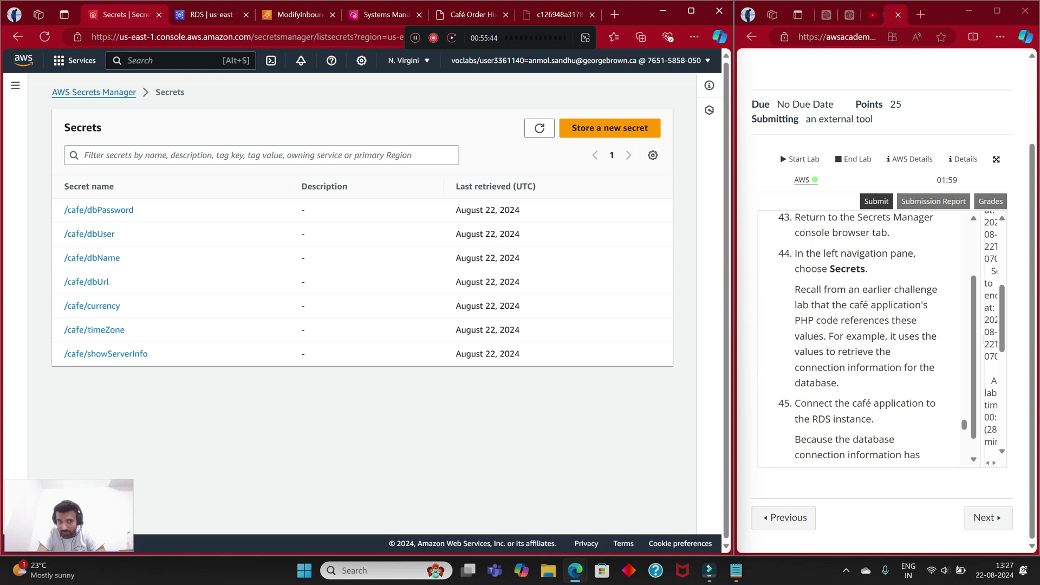
scroll(864, 336, "down", 3)
scroll(865, 336, "up", 1)
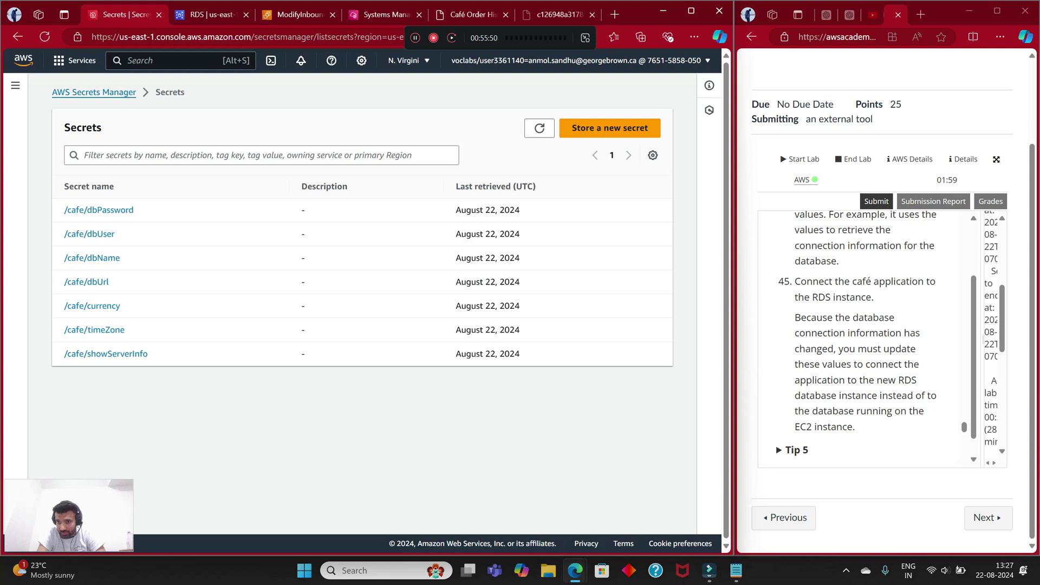
scroll(856, 333, "down", 1)
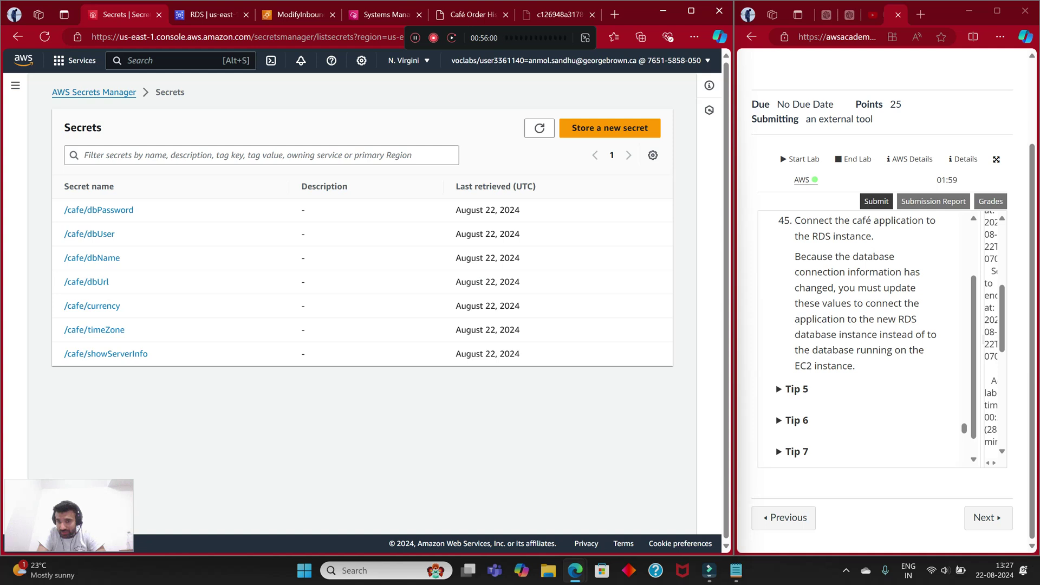
Step: Read through Task 6 steps 43–48 in the lab instructions, expanding Tip 5
left_click_drag(472, 38, 544, 37)
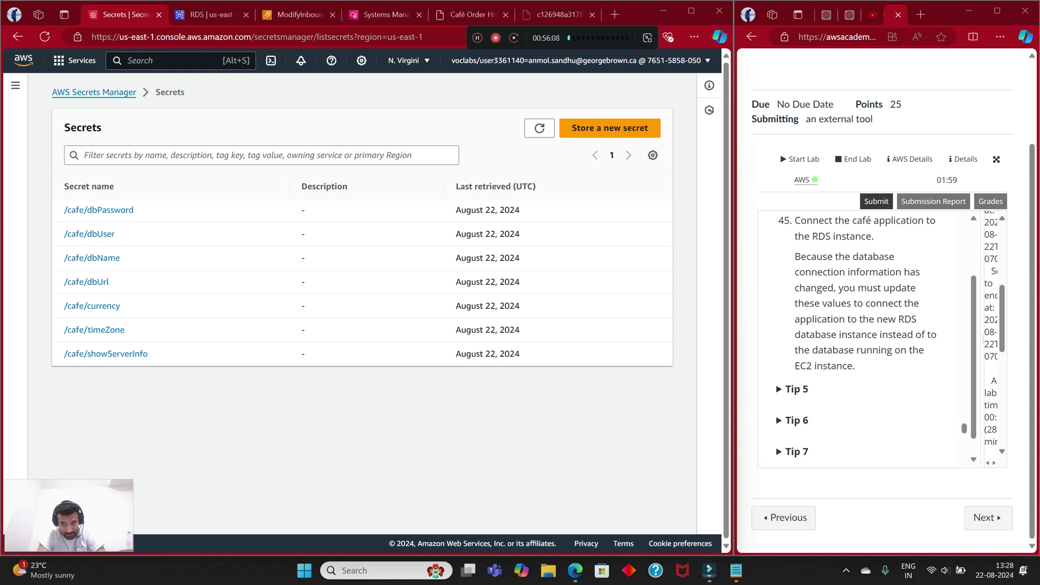
scroll(867, 335, "down", 2)
scroll(867, 336, "down", 3)
scroll(867, 336, "up", 3)
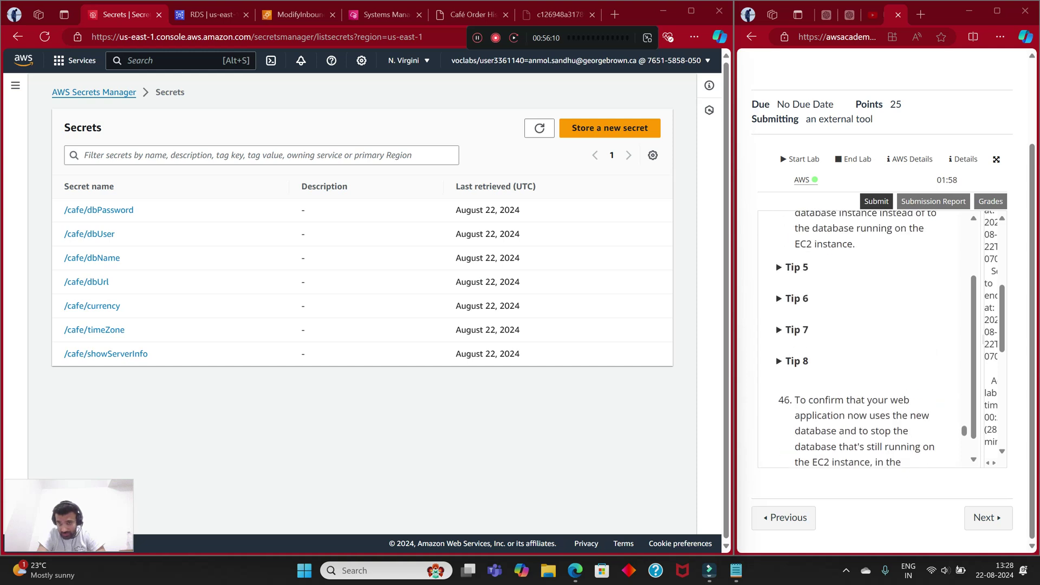
left_click(795, 267)
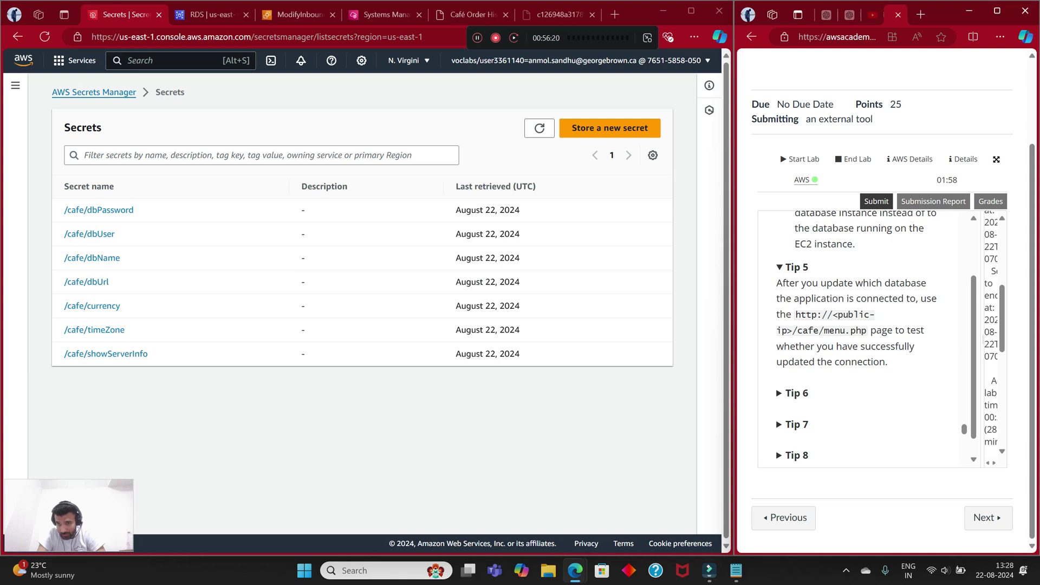
scroll(867, 336, "up", 10)
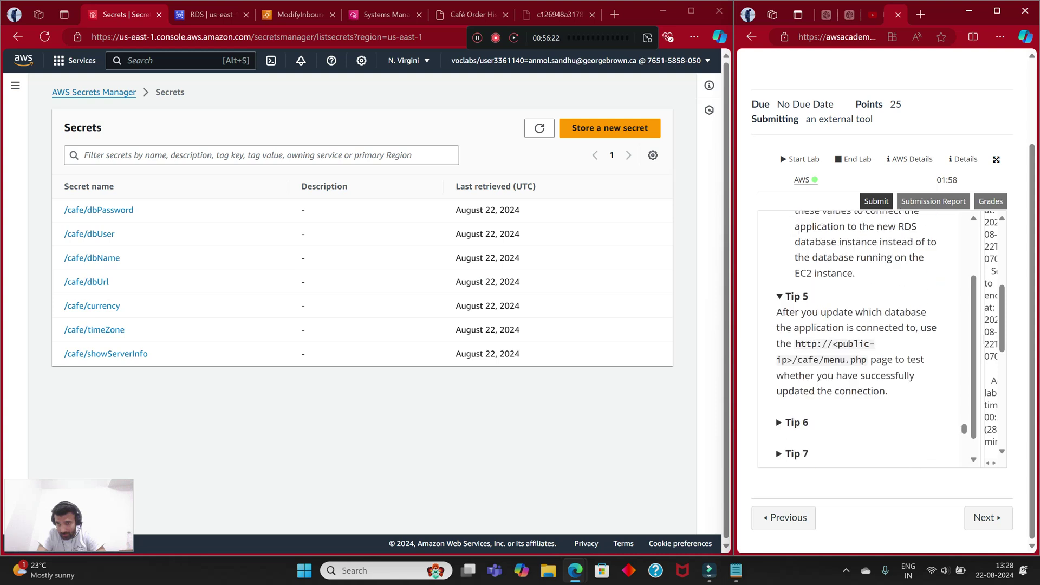
scroll(867, 336, "up", 3)
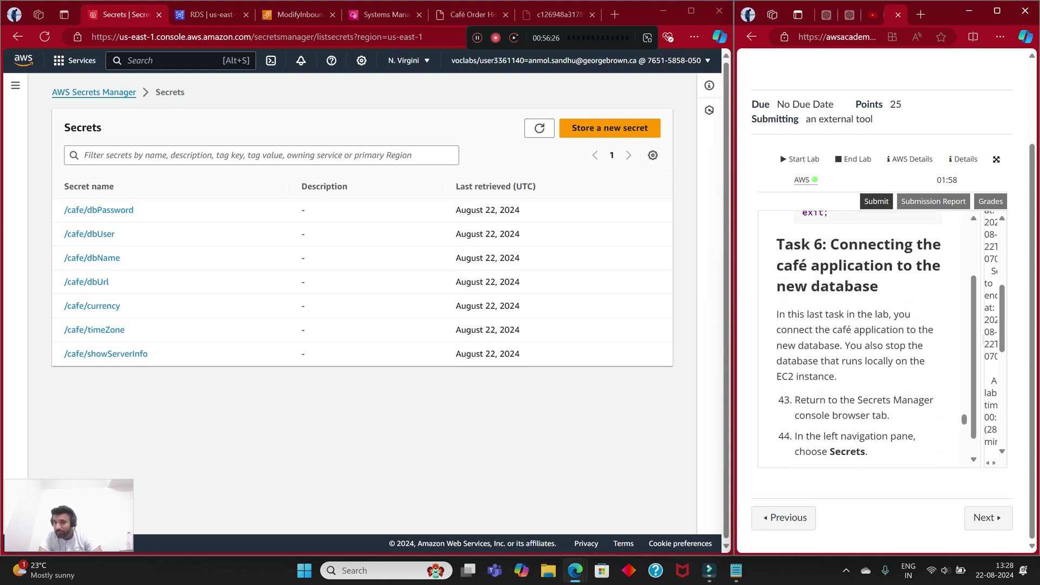
scroll(866, 336, "down", 3)
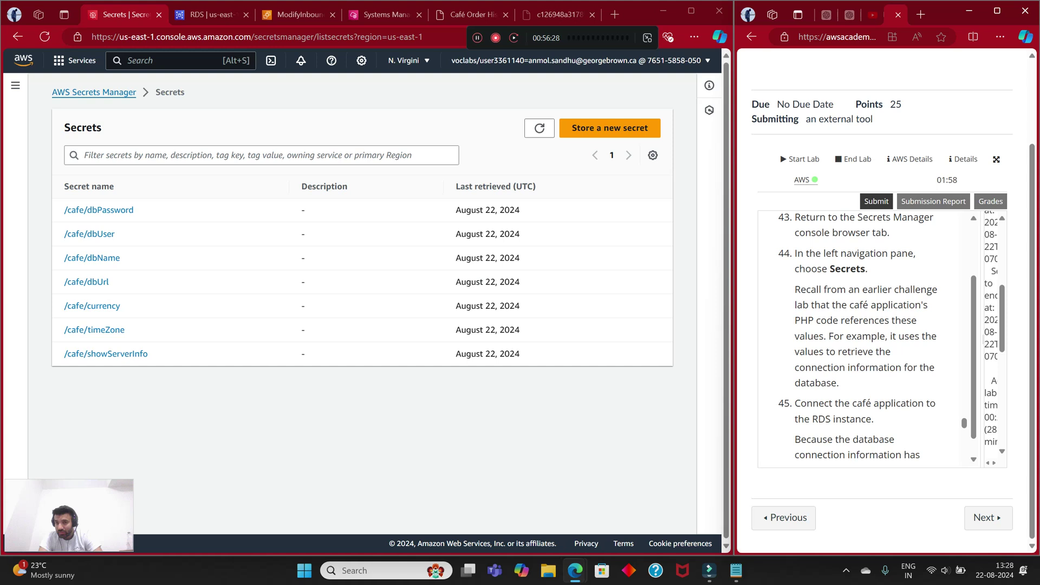
scroll(866, 336, "up", 2)
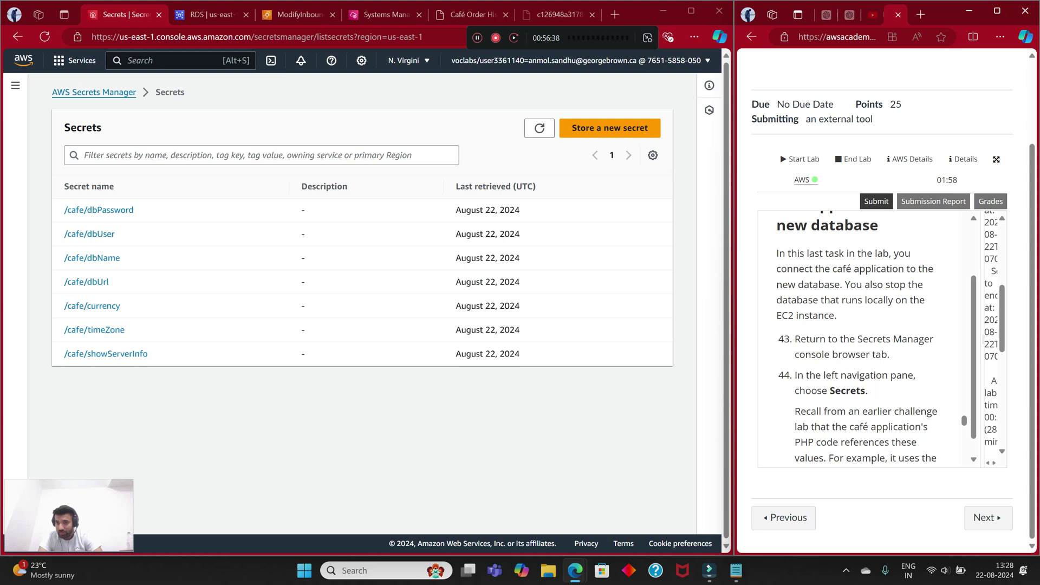
scroll(867, 335, "down", 2)
scroll(866, 339, "down", 3)
scroll(866, 336, "down", 9)
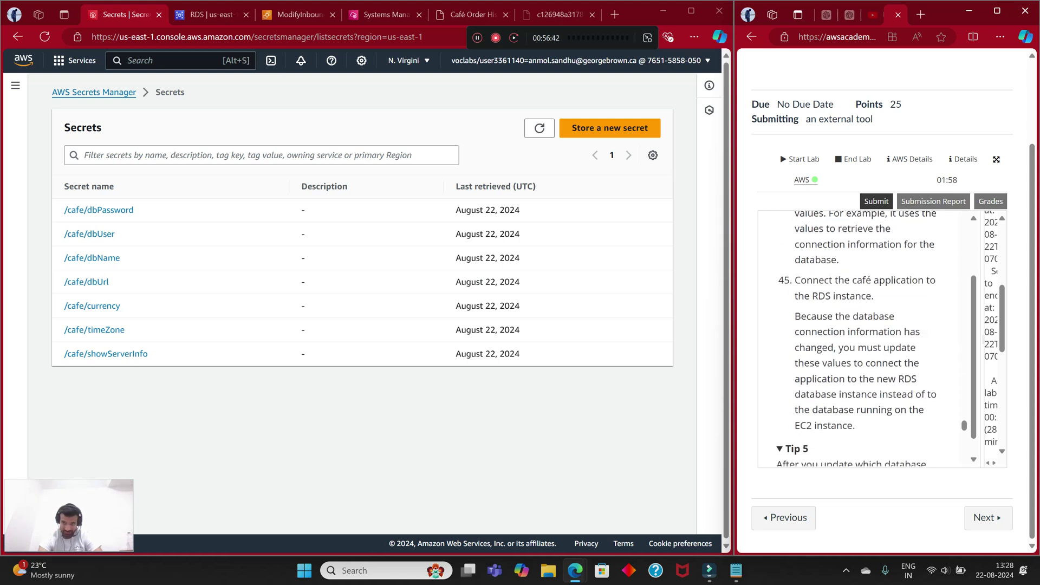
scroll(866, 336, "up", 2)
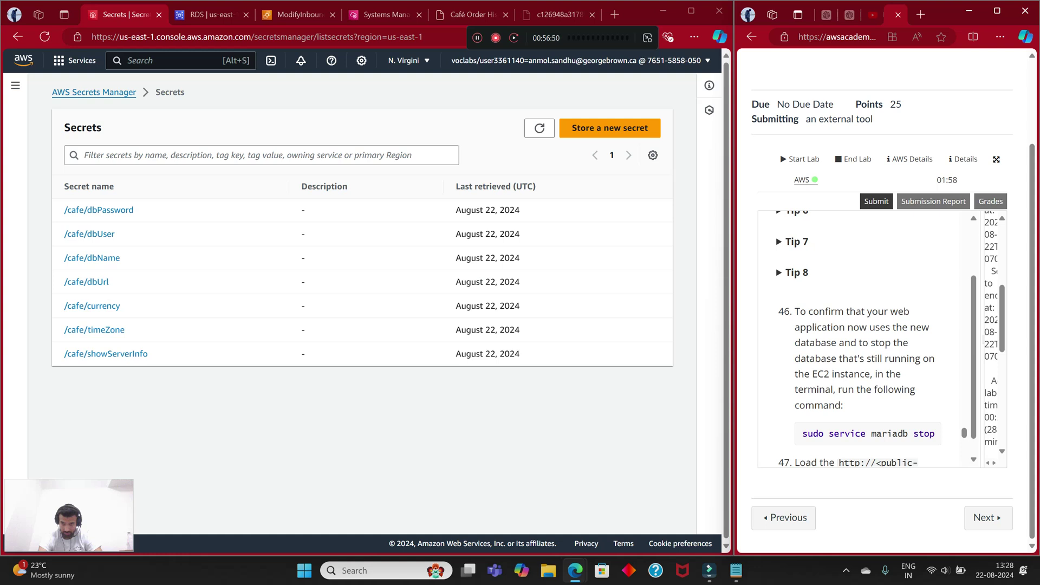
scroll(866, 335, "down", 1)
scroll(866, 336, "down", 2)
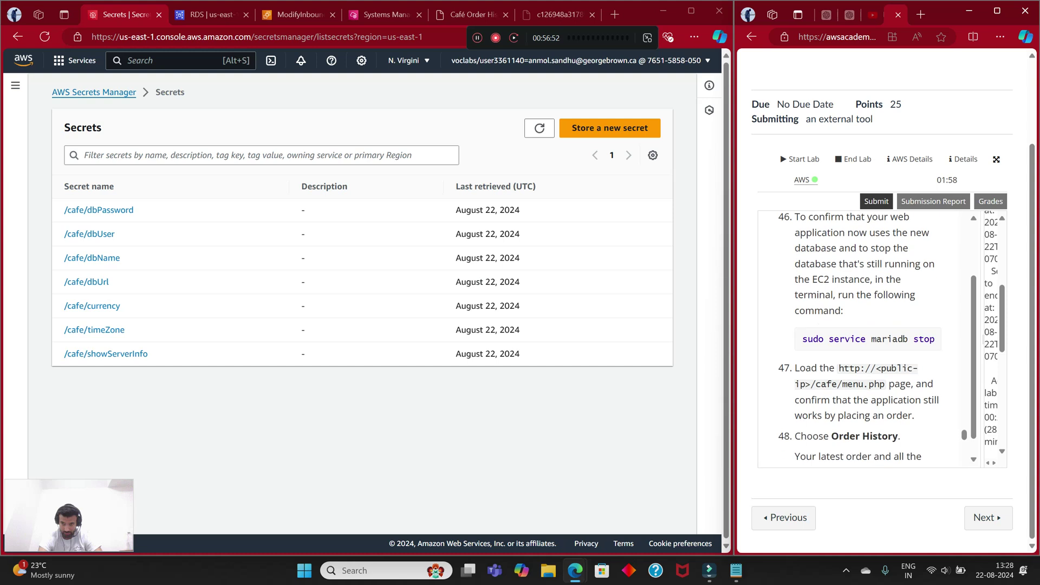
scroll(866, 338, "down", 1)
scroll(866, 338, "up", 4)
scroll(866, 339, "down", 4)
scroll(867, 339, "up", 4)
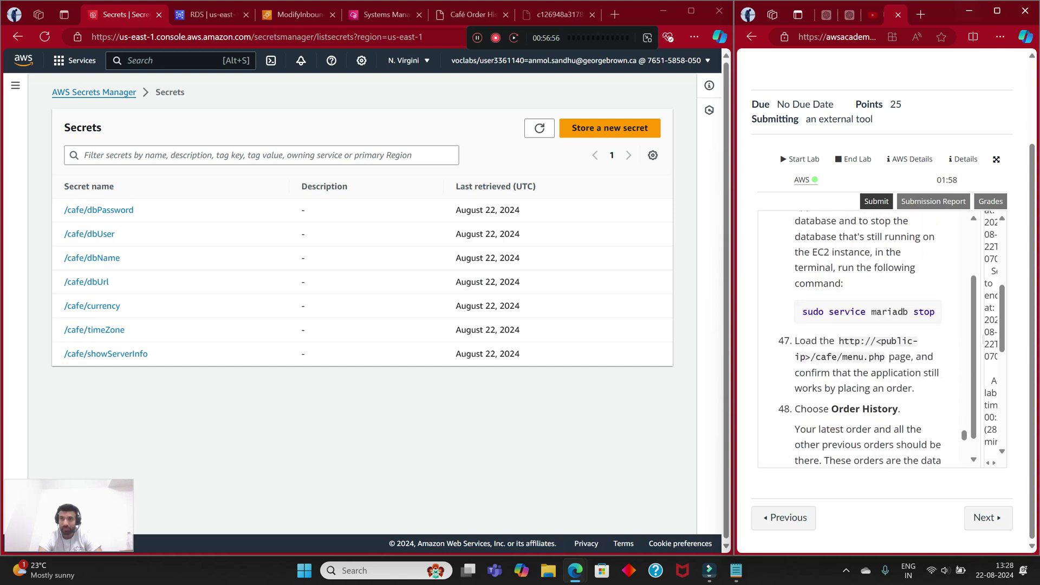
Step: Maximize the lab window and submit the lab work for grading, confirming with Yes
mouse_move(997, 11)
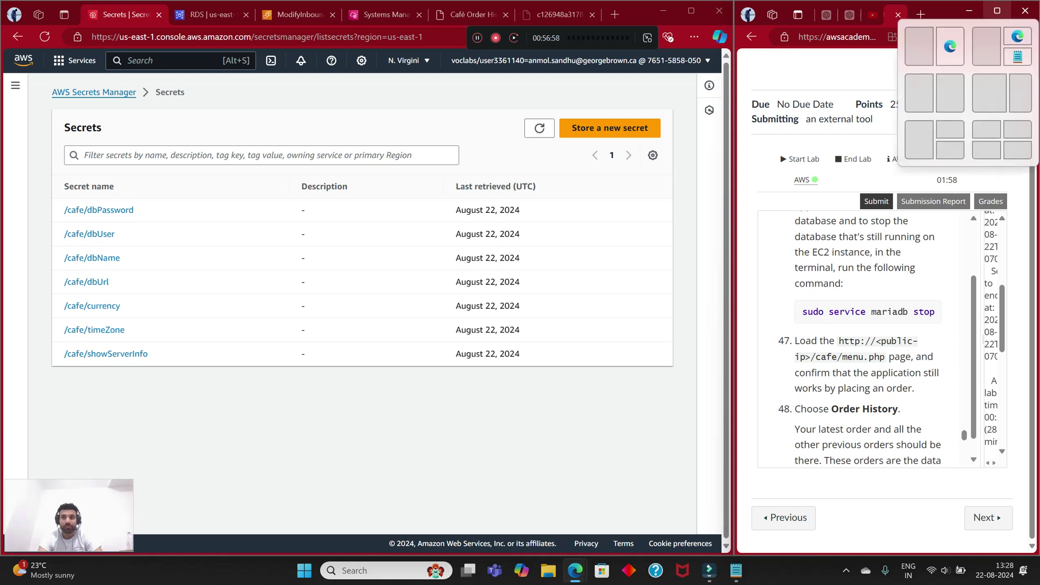
left_click(996, 11)
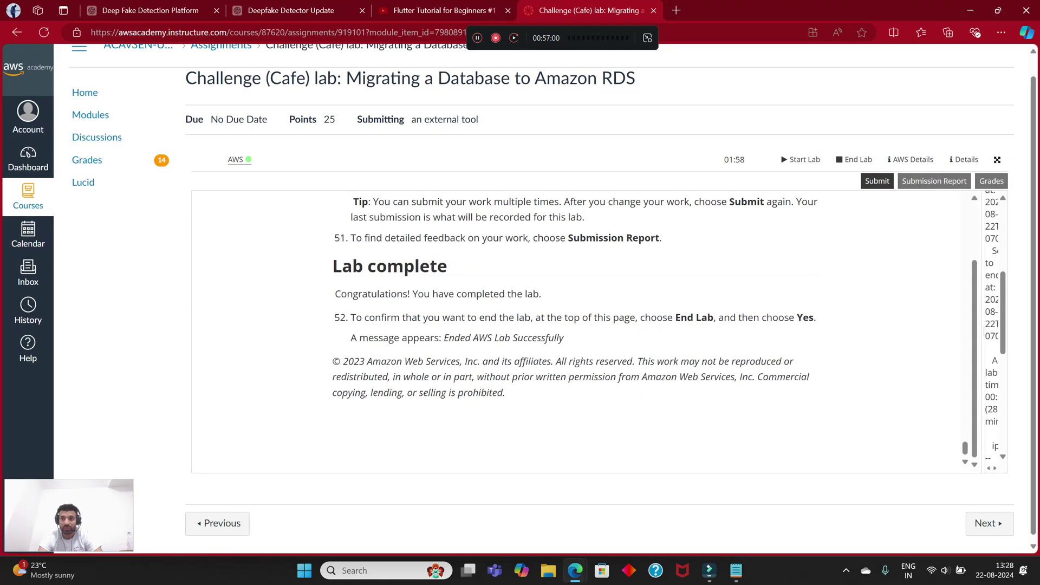
left_click(877, 181)
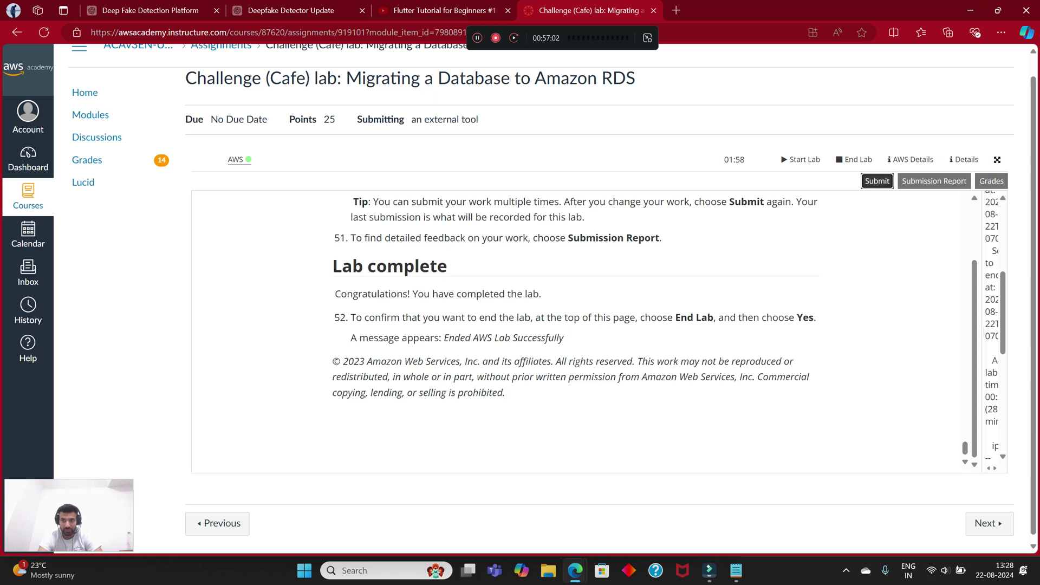
left_click(830, 225)
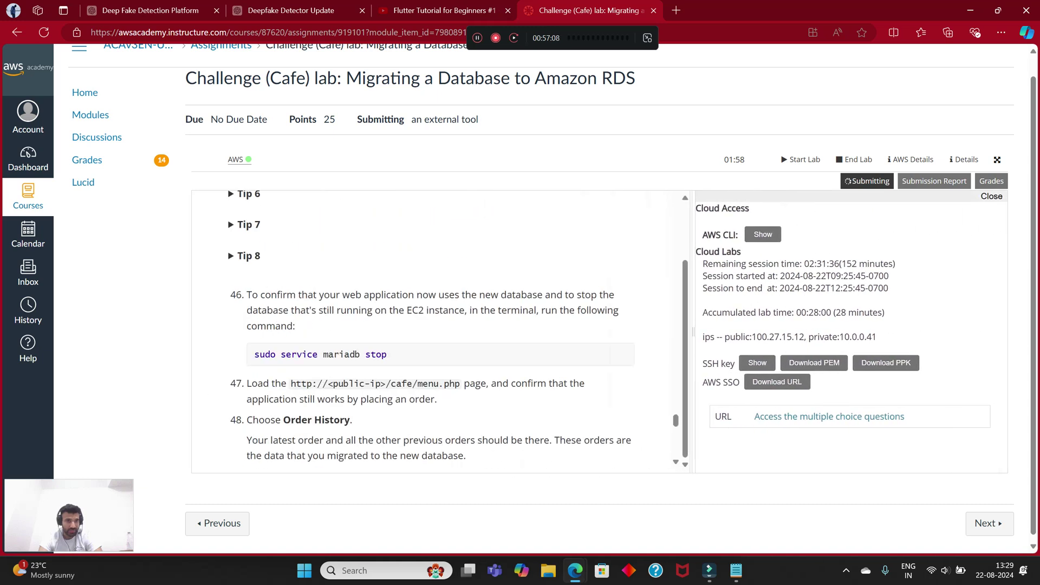
Step: Review Task 6 steps 43–48, highlighting the heading and the word Secrets in step 44
scroll(433, 325, "up", 6)
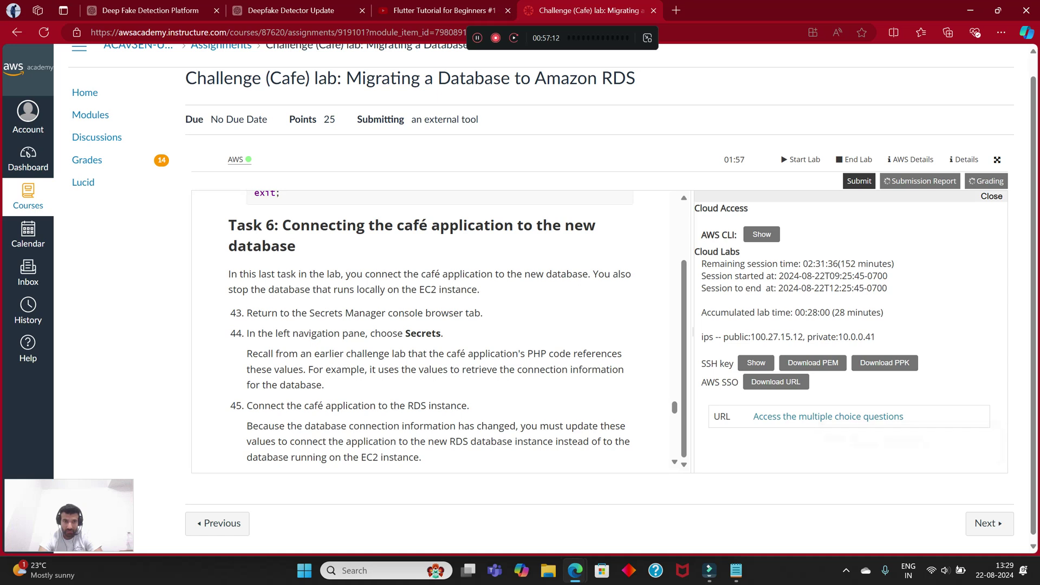
left_click_drag(227, 224, 295, 246)
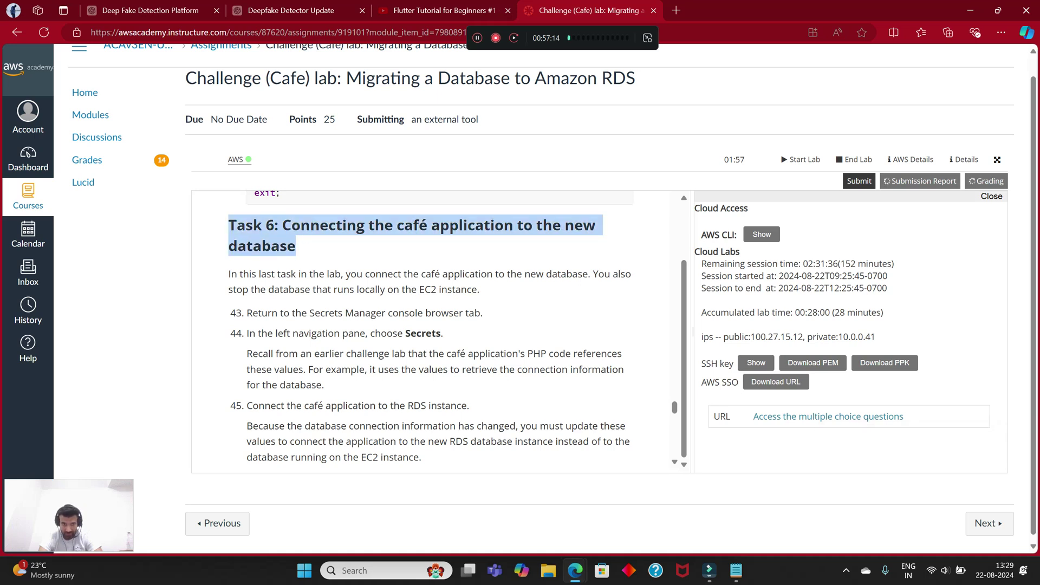
left_click(346, 248)
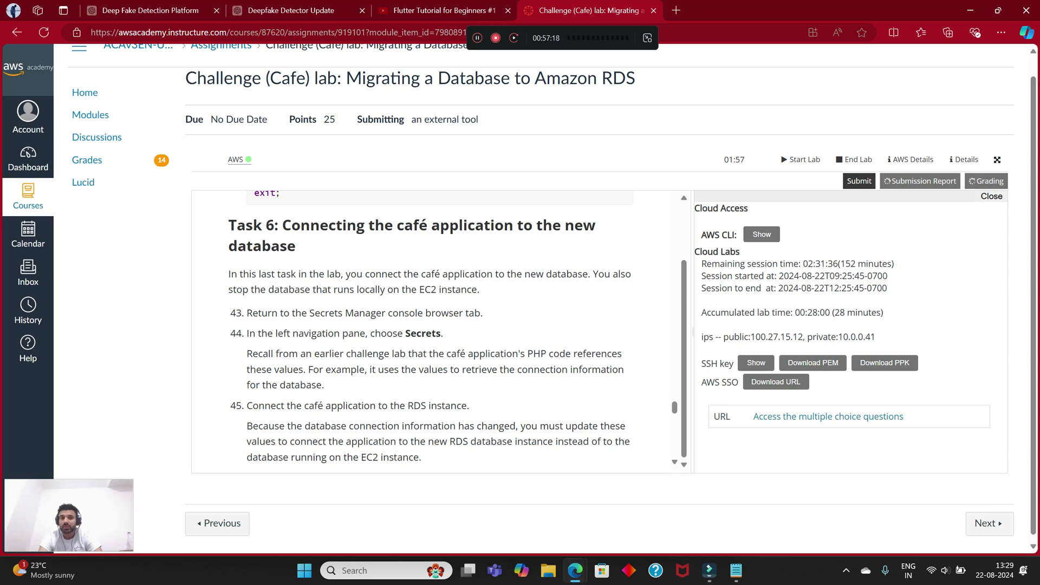
scroll(430, 330, "down", 3)
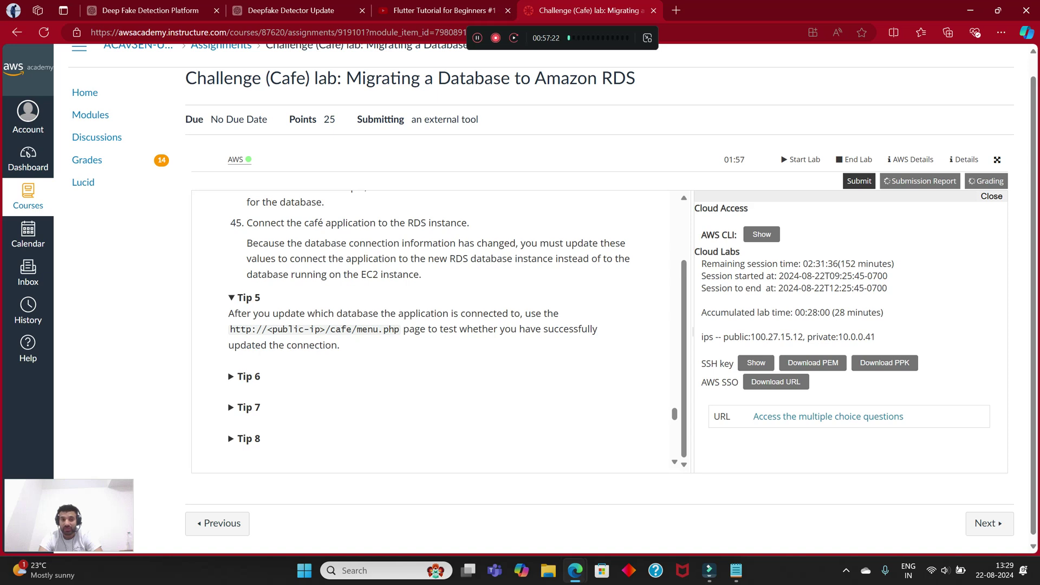
scroll(431, 330, "up", 3)
scroll(431, 330, "down", 5)
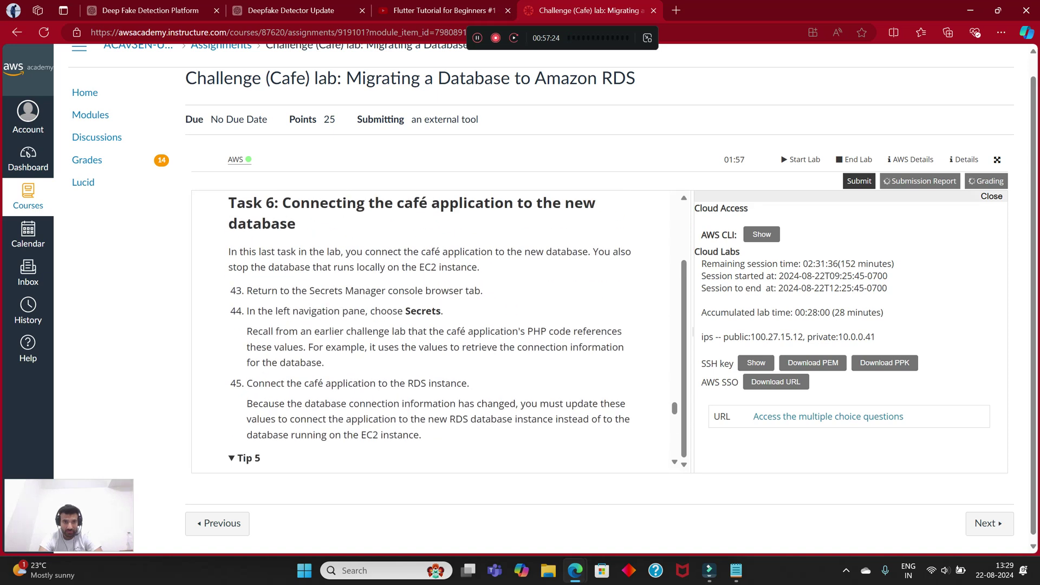
scroll(423, 328, "down", 1)
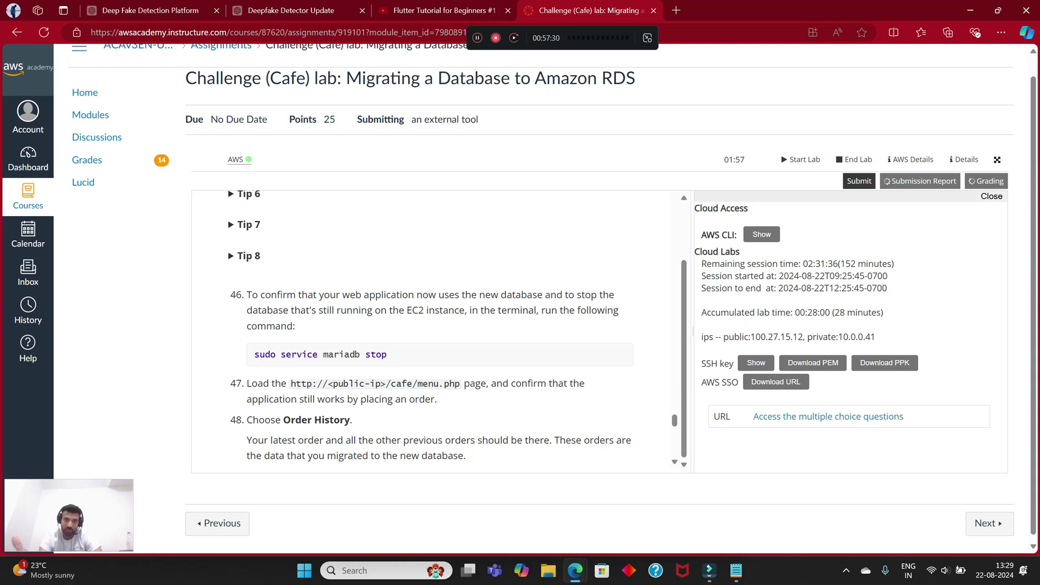
scroll(434, 331, "up", 5)
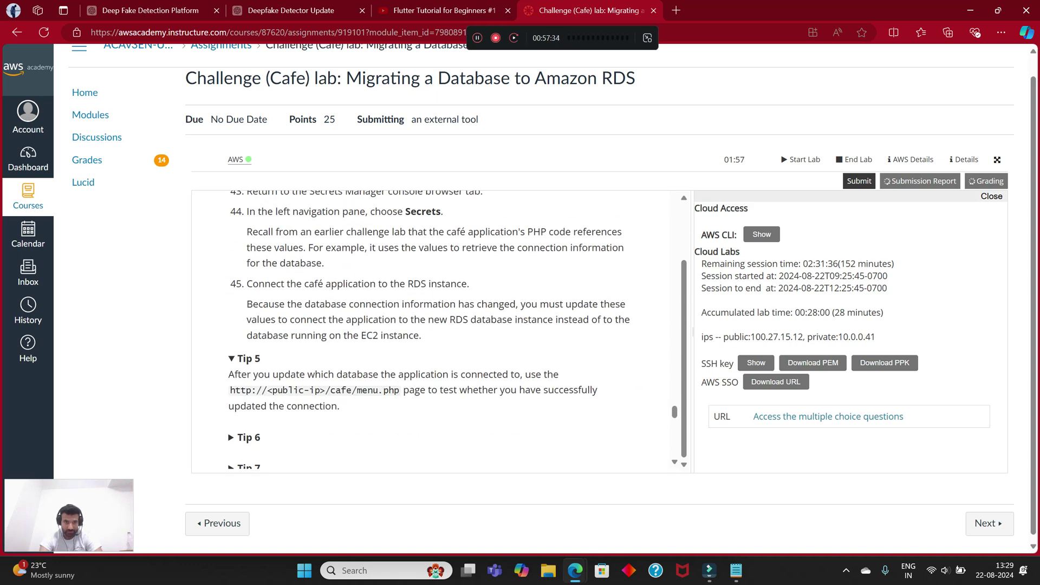
scroll(433, 330, "up", 1)
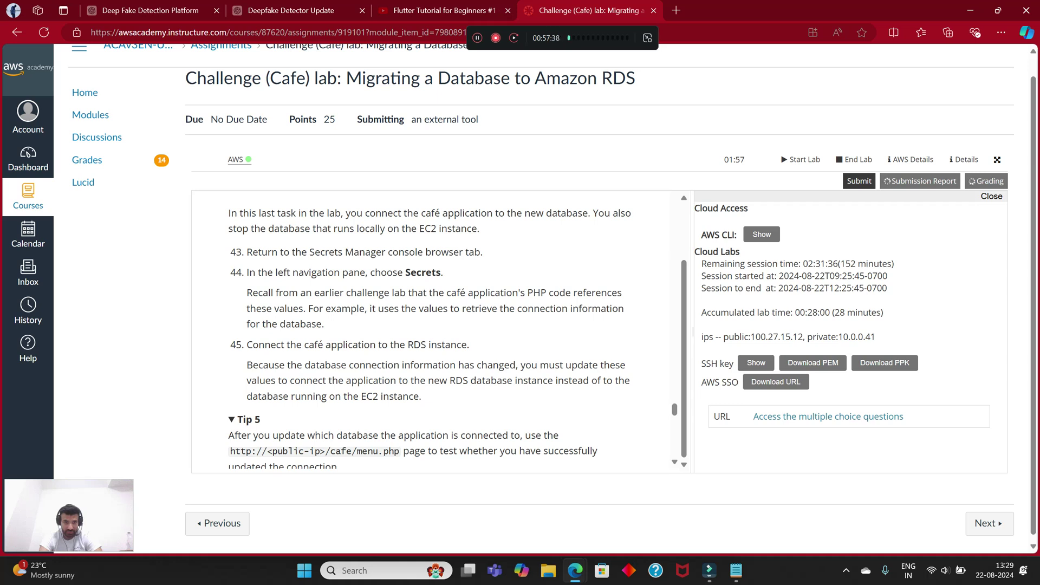
left_click_drag(403, 272, 442, 272)
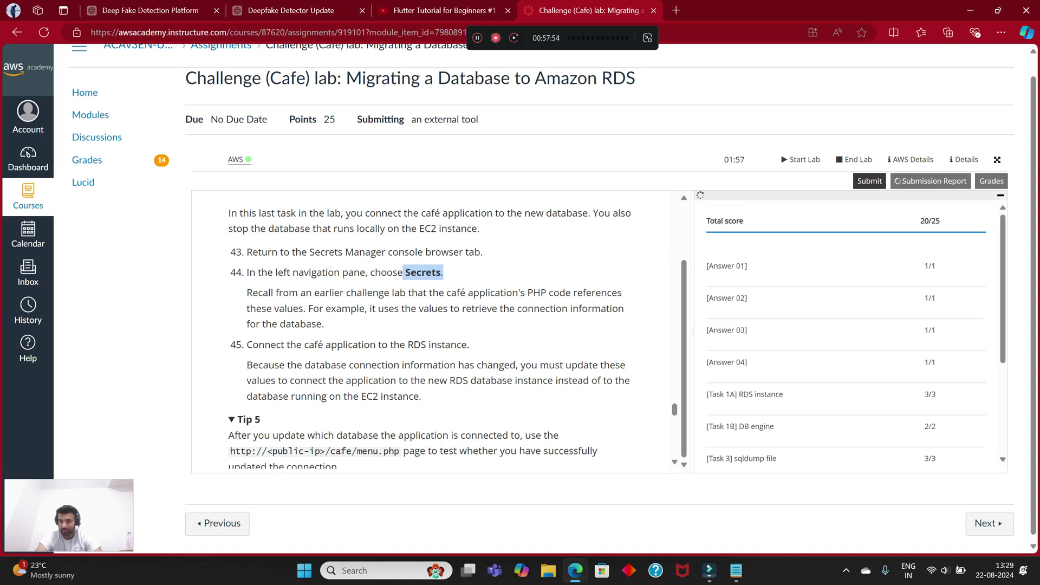
Step: Review the score breakdown rows, highlighting the Use new DB and SG configuration entries
left_click_drag(775, 422, 734, 421)
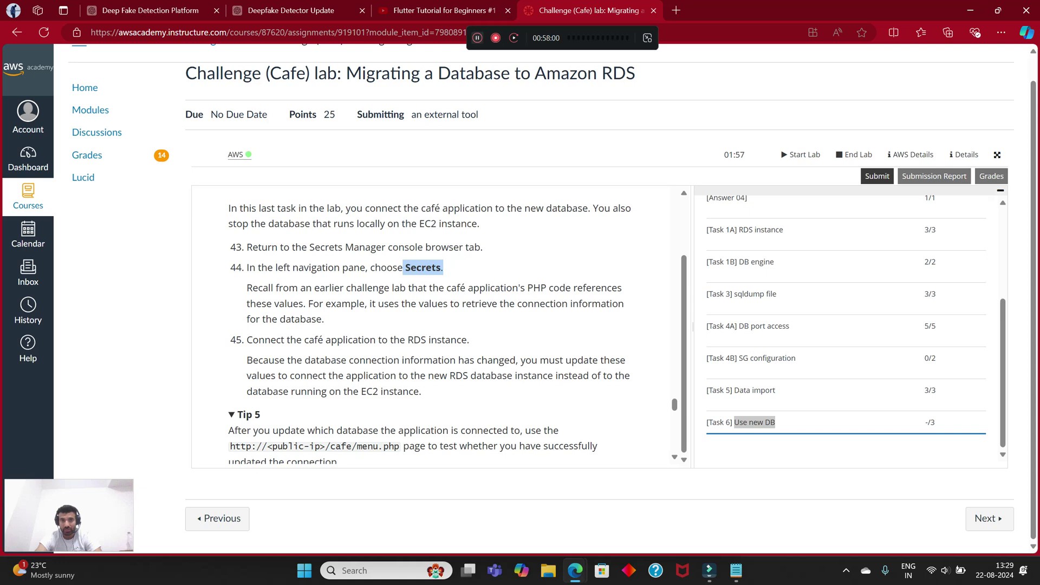
left_click_drag(794, 358, 736, 358)
left_click(834, 368)
scroll(846, 327, "up", 1)
scroll(845, 328, "up", 2)
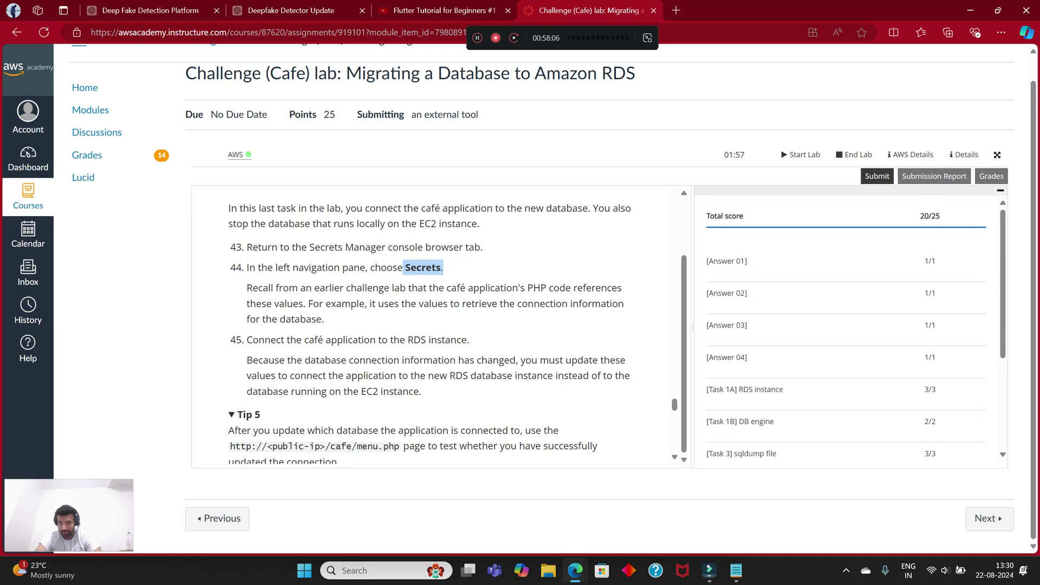
scroll(846, 328, "down", 3)
scroll(846, 328, "up", 4)
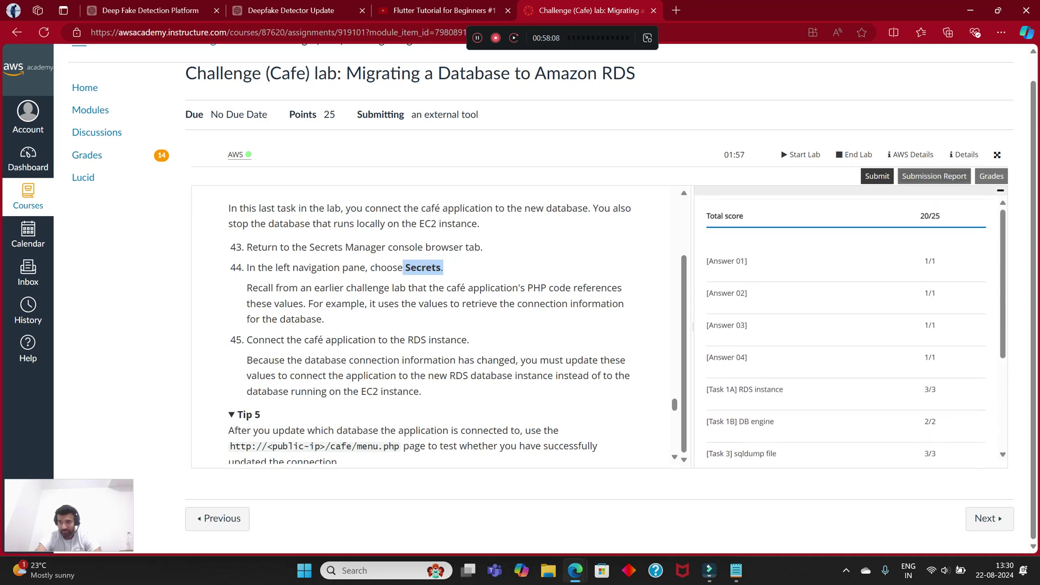
Step: Open the detailed submission report and read the overly open CafeDbSg and running-MariaDB issues
left_click(934, 176)
scroll(596, 303, "down", 10)
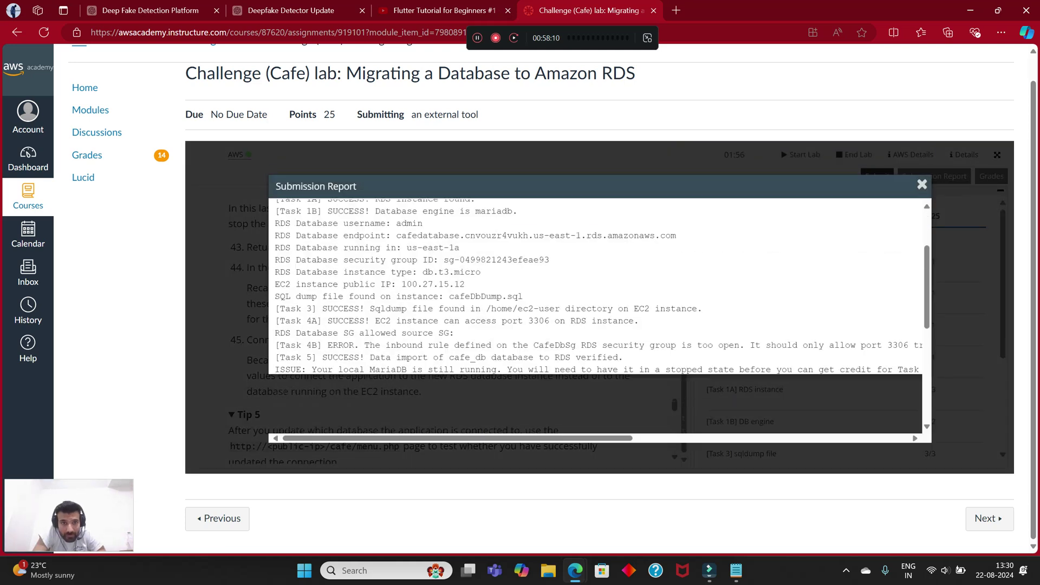
scroll(596, 282, "down", 5)
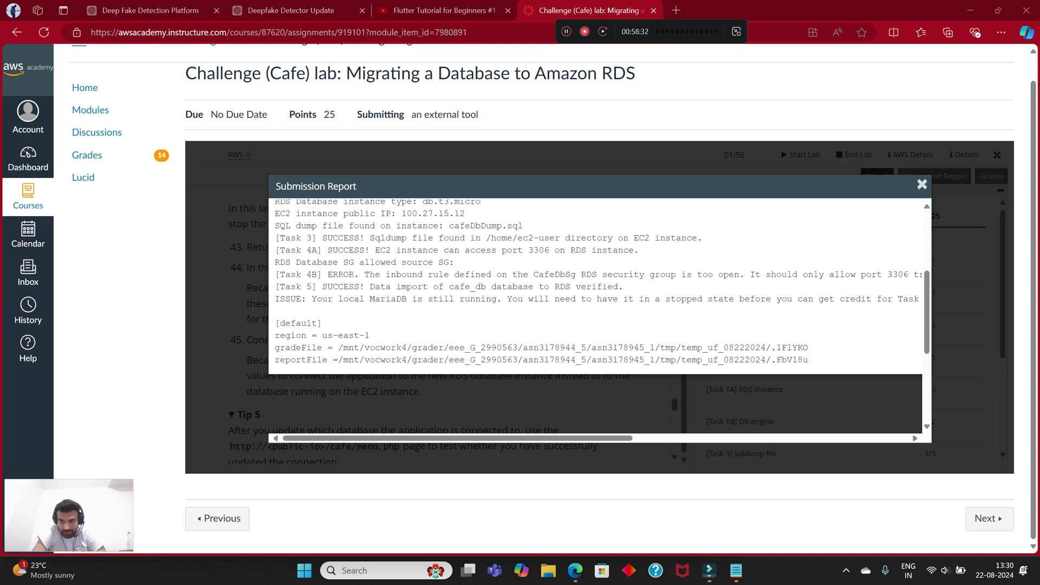
left_click_drag(749, 274, 921, 275)
mouse_move(669, 274)
left_mouse_down()
mouse_move(604, 275)
mouse_move(674, 274)
left_mouse_up()
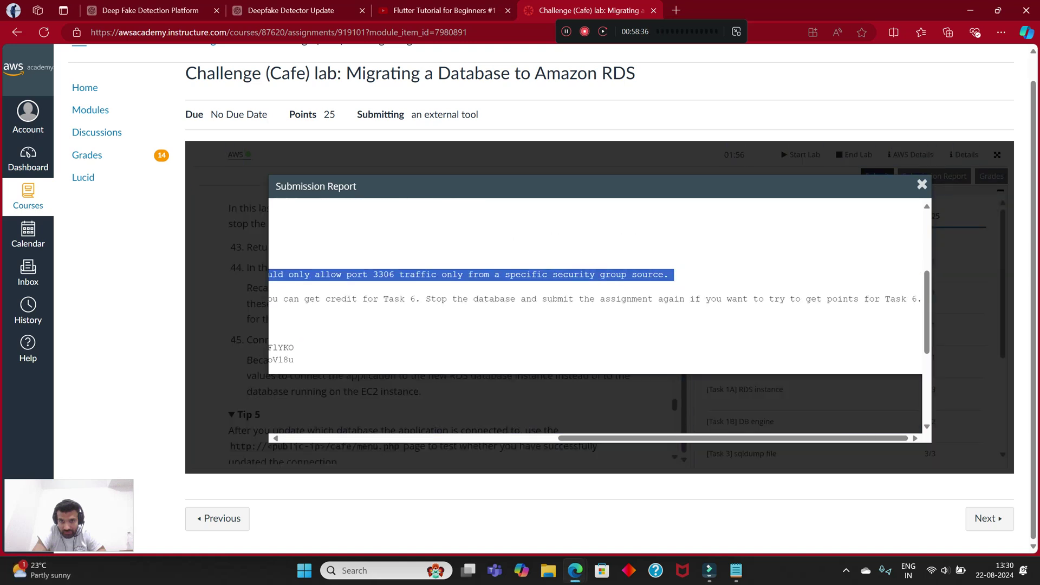
left_click(674, 275)
scroll(595, 287, "left", 10)
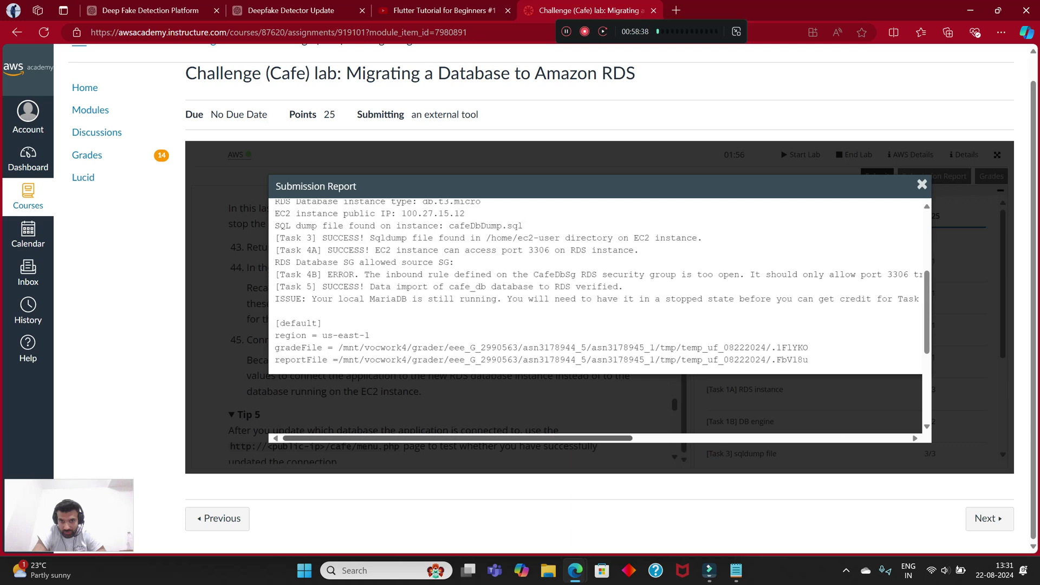
scroll(596, 287, "down", 5)
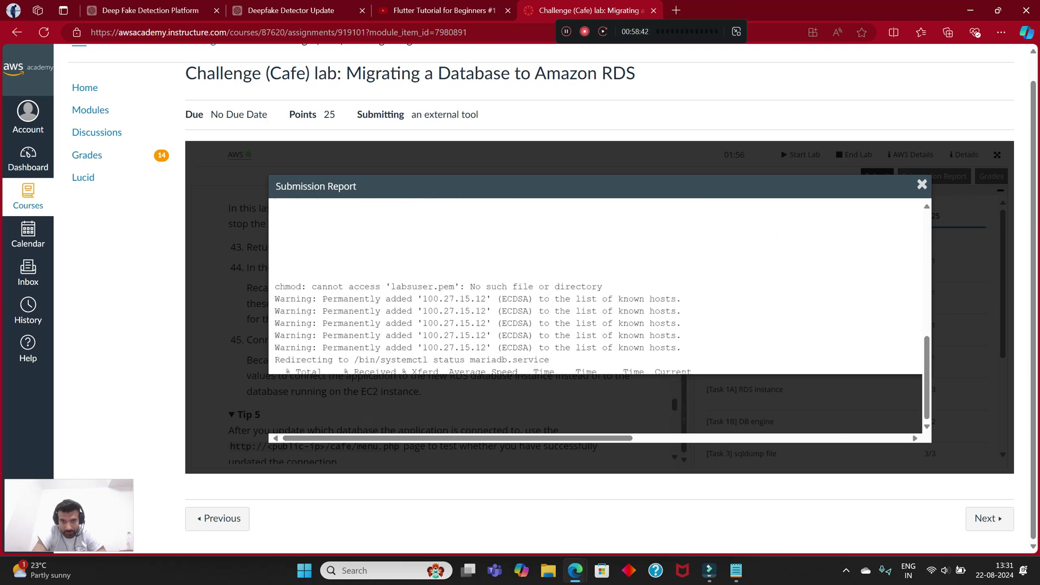
scroll(596, 287, "up", 5)
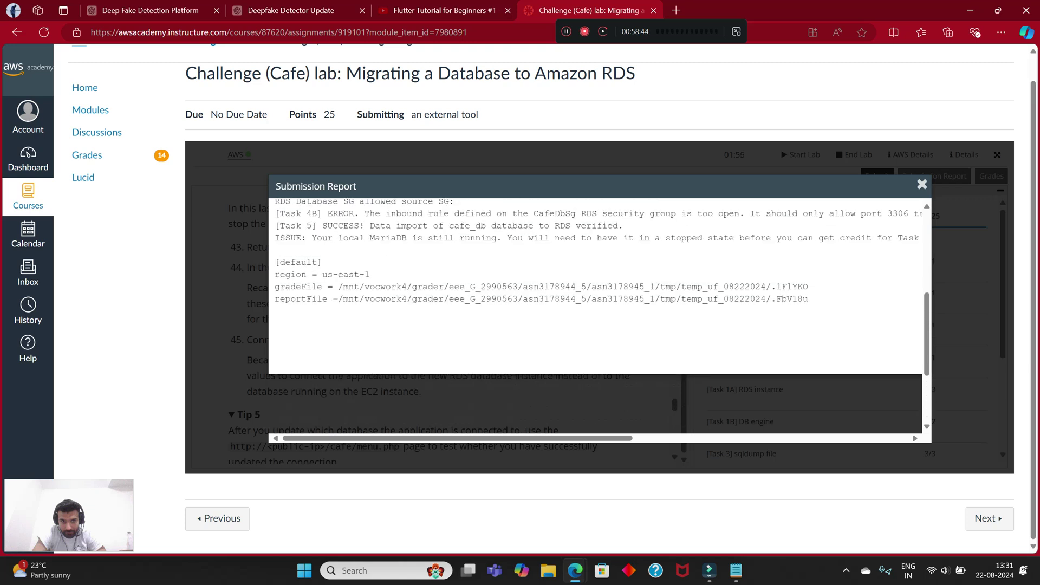
scroll(596, 287, "down", 3)
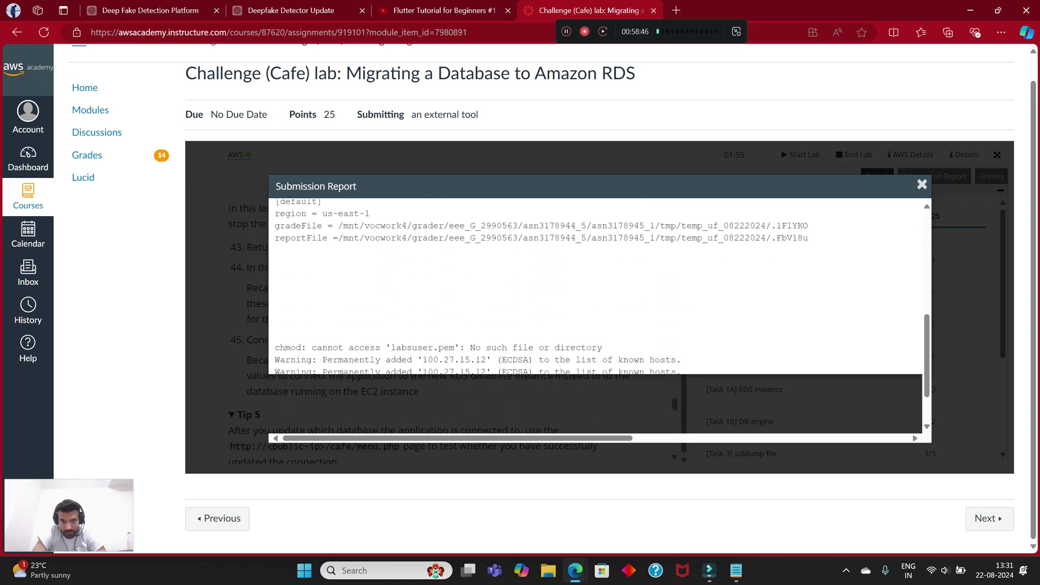
scroll(596, 287, "down", 2)
scroll(596, 287, "up", 5)
scroll(595, 287, "down", 2)
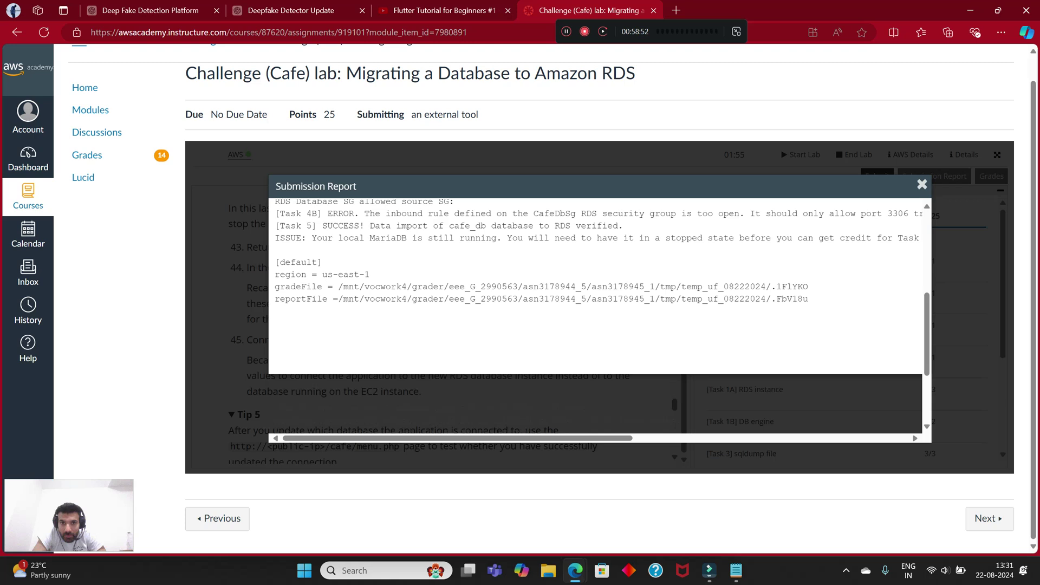
left_click_drag(370, 238, 750, 237)
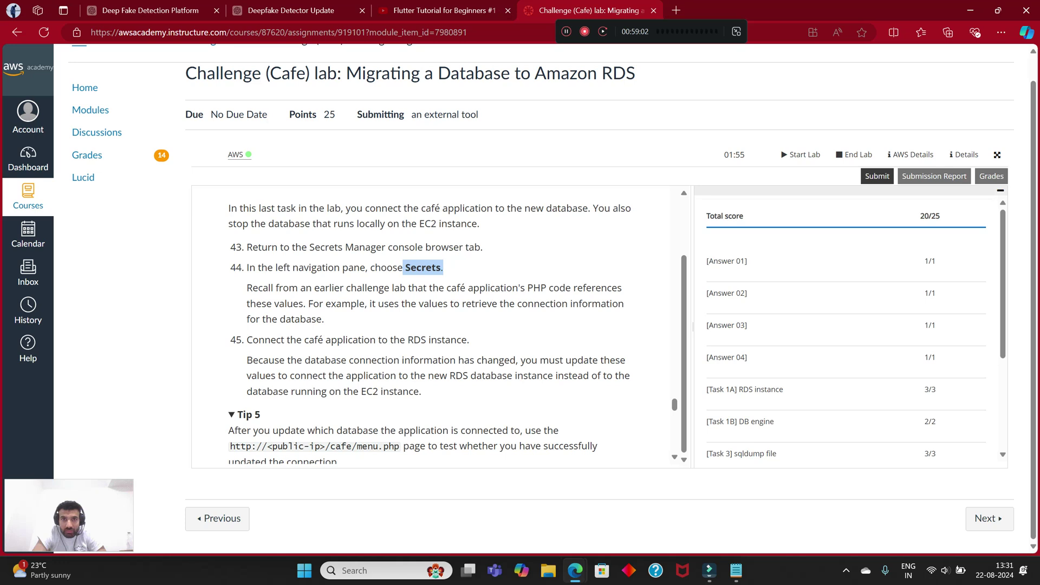
Step: Dock the lab instructions on the right and open the EC2 Dashboard by searching ec2
left_click_drag(801, 10, 1038, 214)
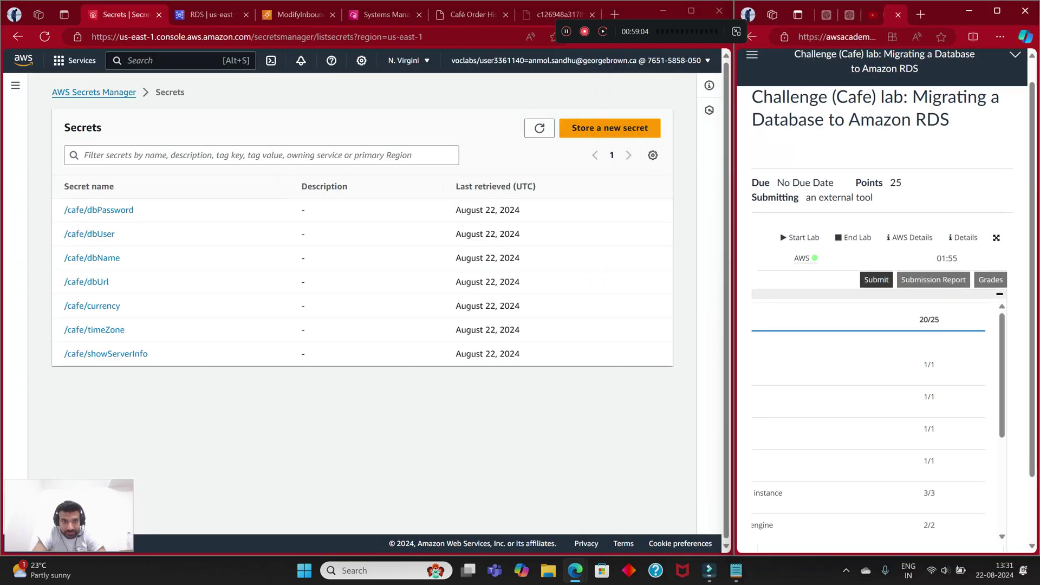
left_click(128, 60)
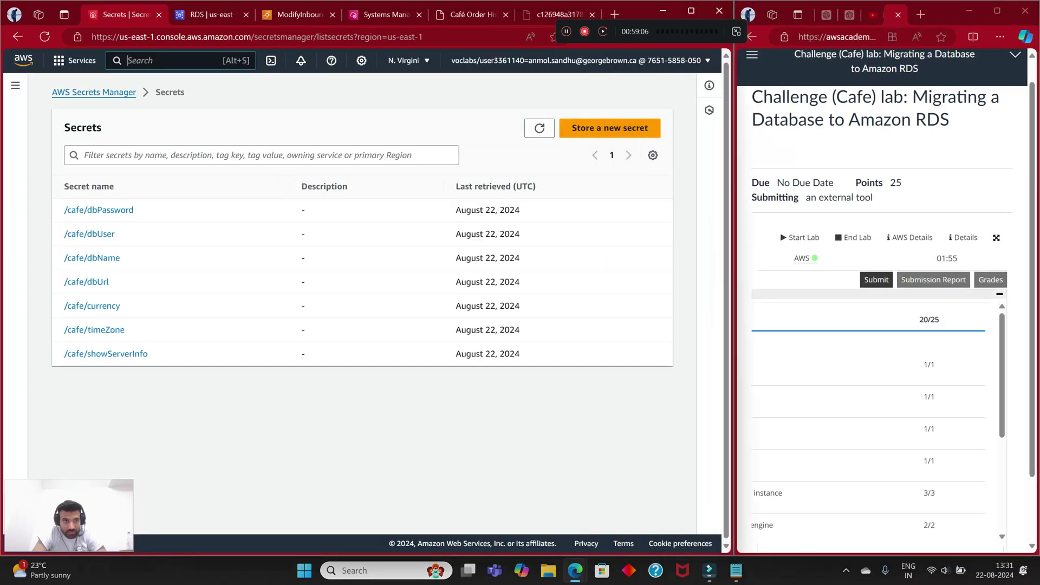
type("dashboard")
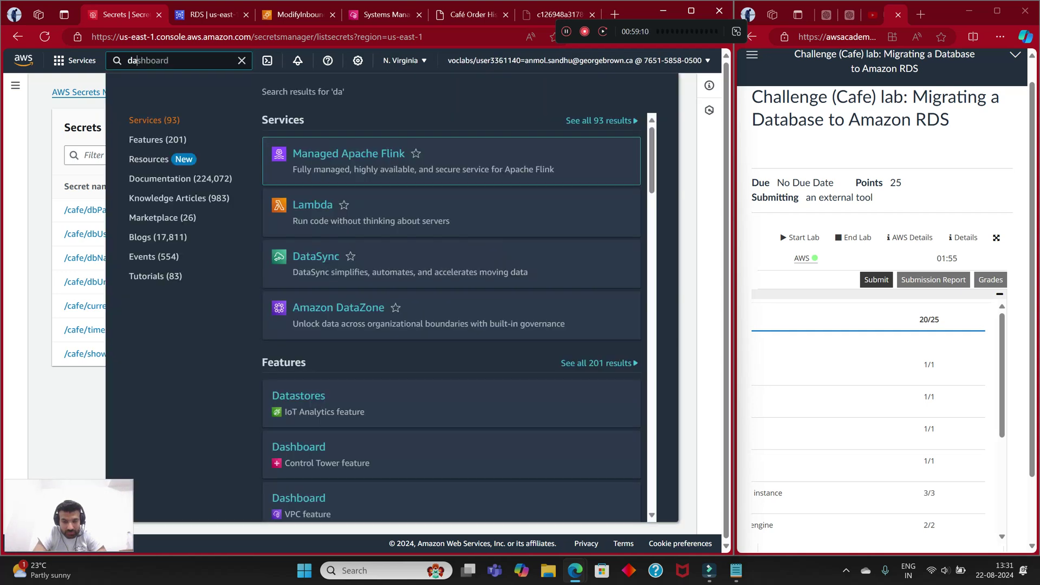
key("BackSpace")
key("BackSpace")
key("BackSpace")
key("BackSpace")
key("BackSpace")
key("BackSpace")
key("BackSpace")
key("BackSpace")
key("BackSpace")
type("data")
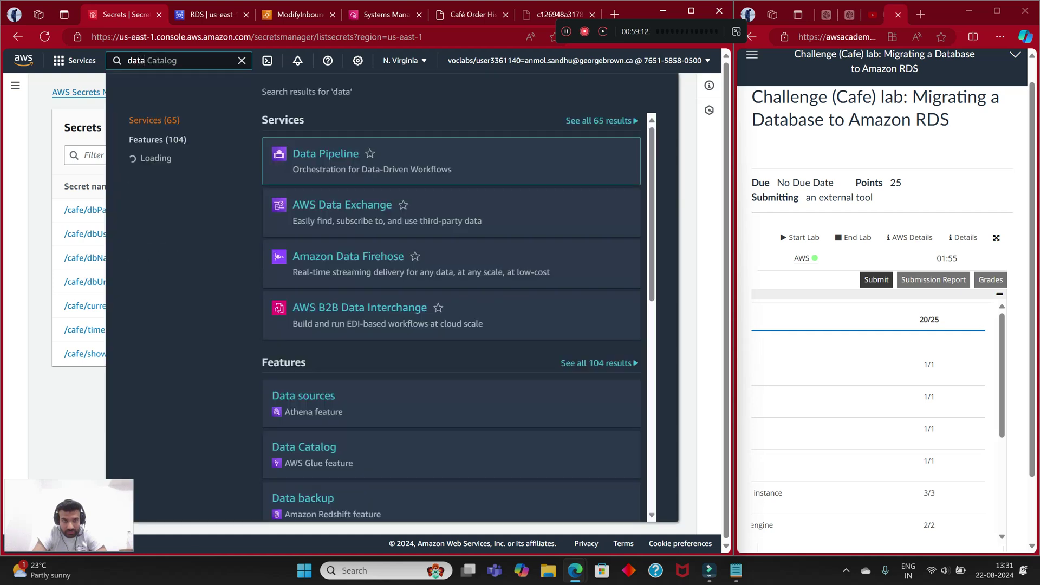
key("Escape")
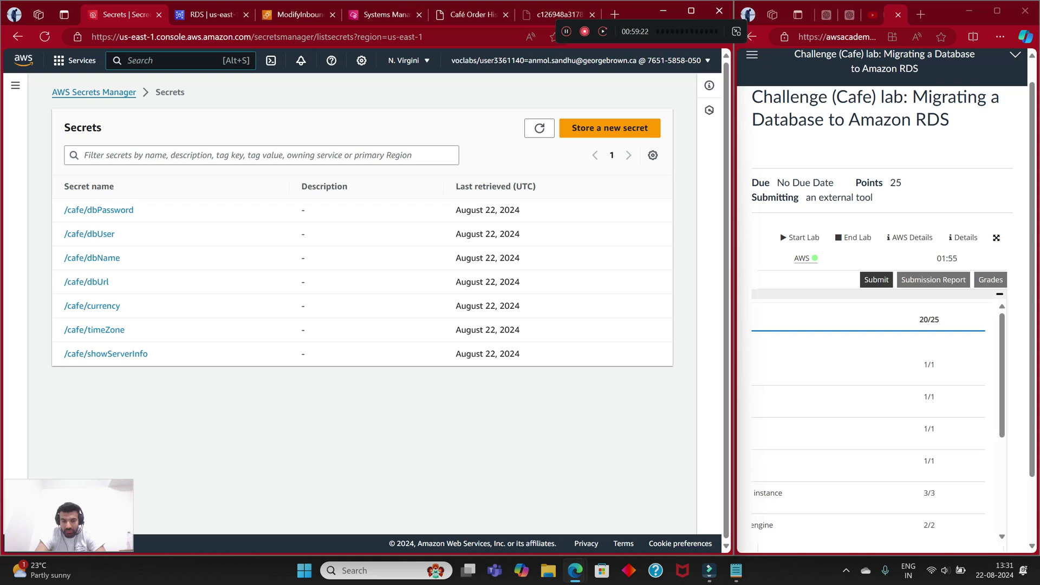
type("st")
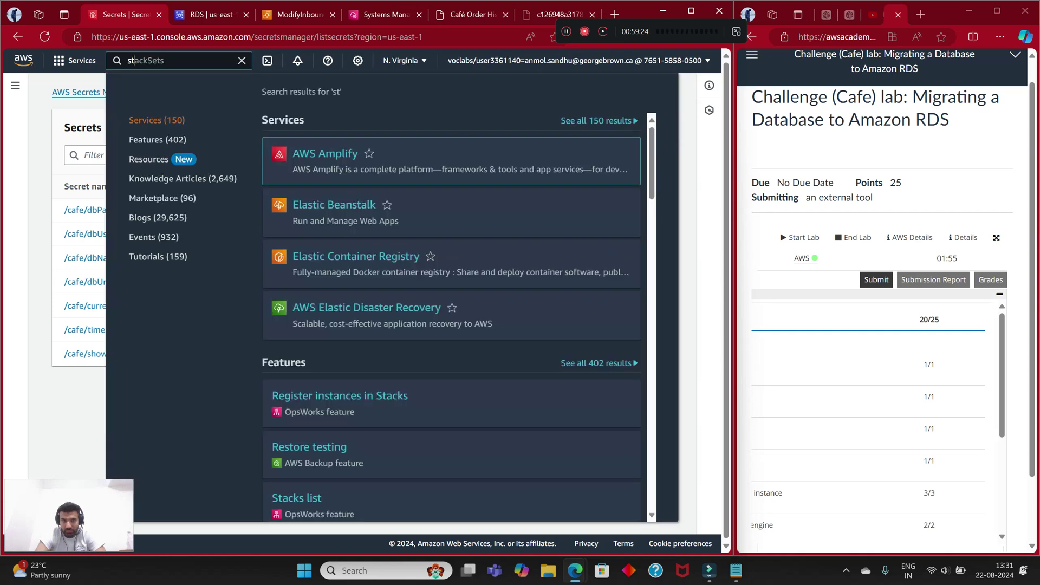
key("BackSpace")
key("BackSpace")
type("ec3")
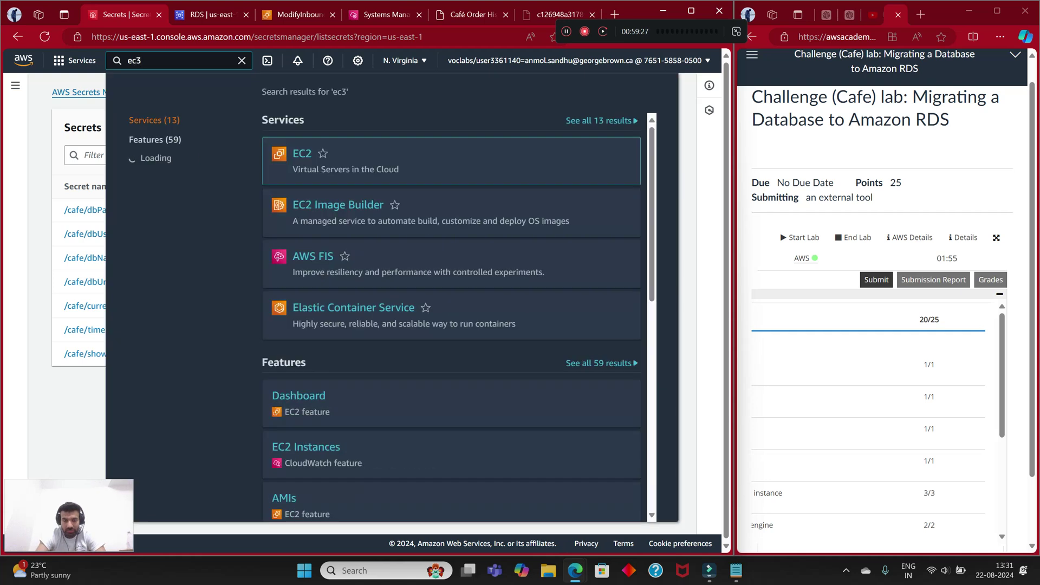
key("BackSpace")
type("2")
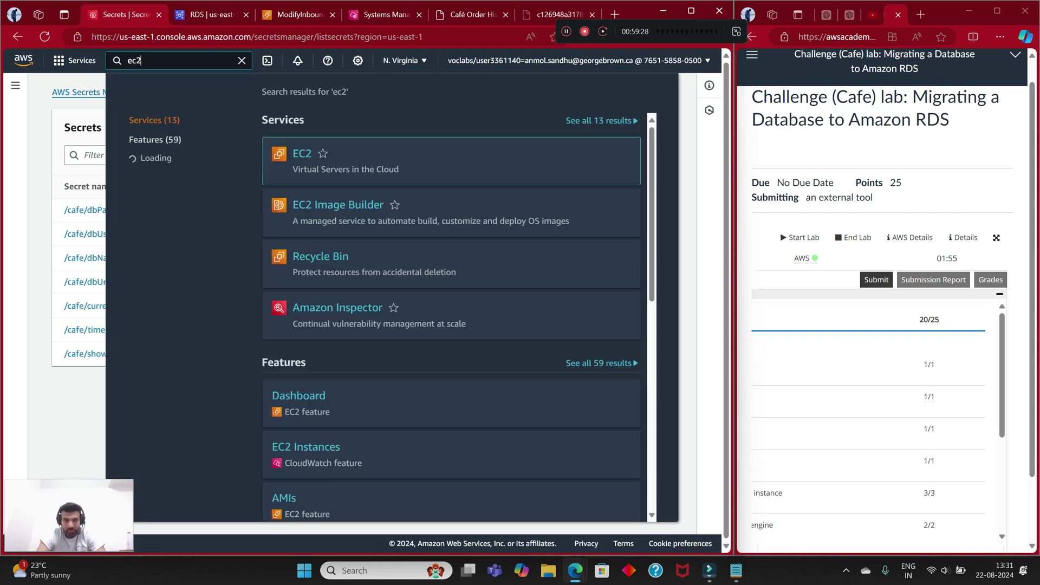
key("Return")
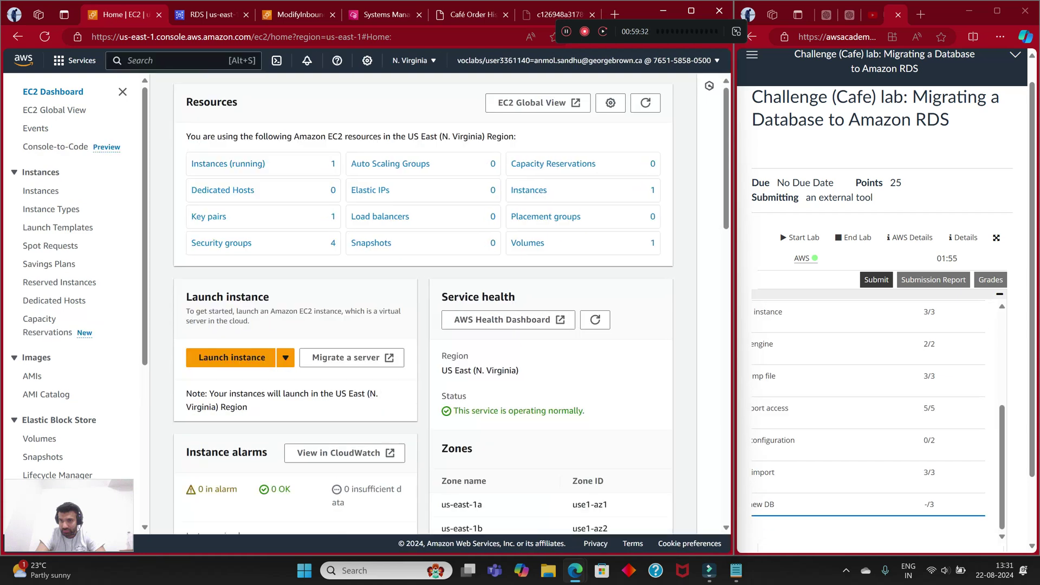
Step: Review the EC2 Dashboard showing 1 running instance and 4 security groups
scroll(872, 422, "down", 10)
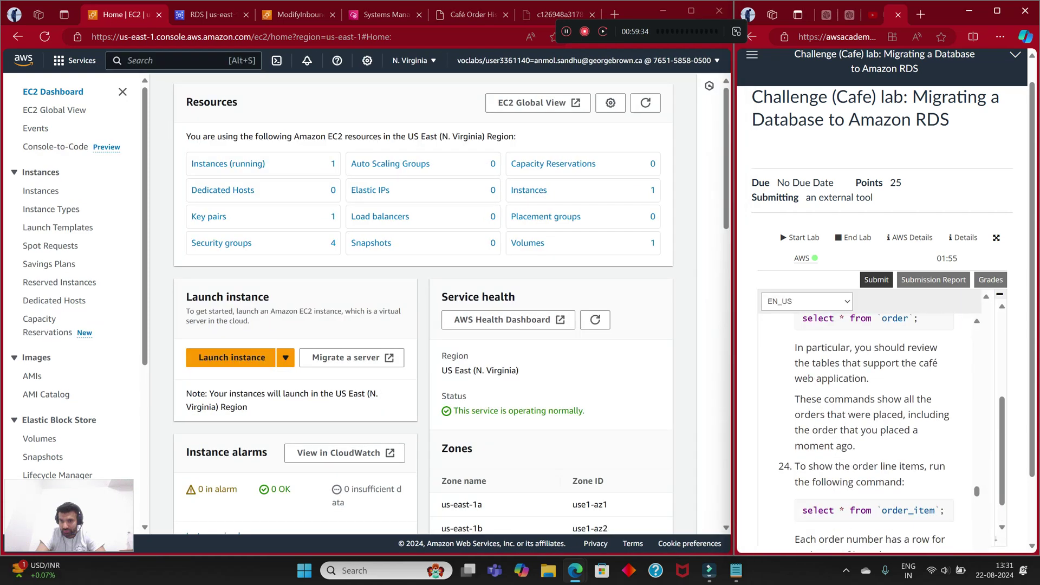
scroll(872, 433, "down", 10)
scroll(423, 303, "down", 5)
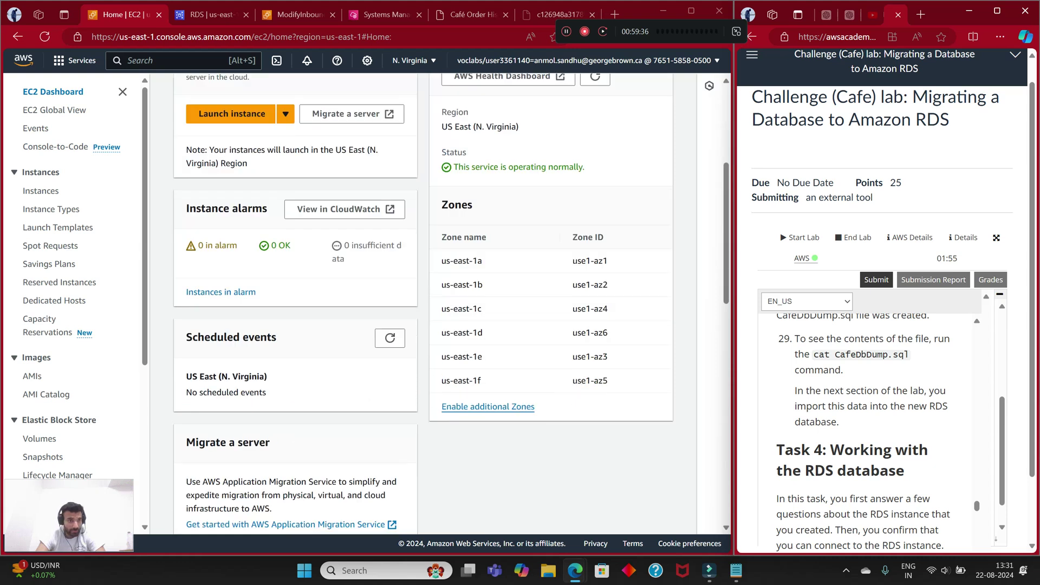
scroll(76, 298, "down", 5)
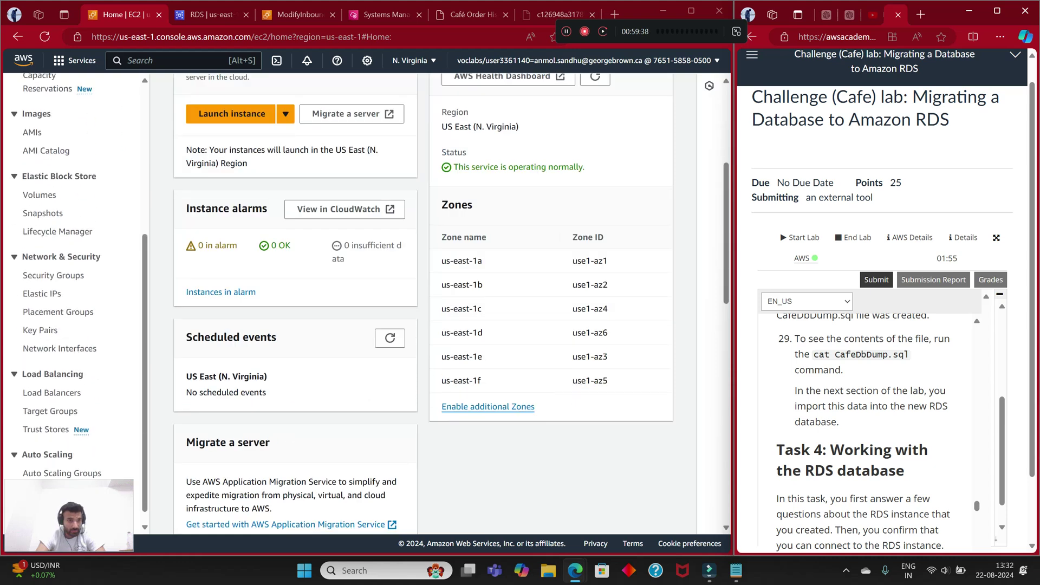
scroll(76, 298, "down", 1)
scroll(76, 298, "up", 10)
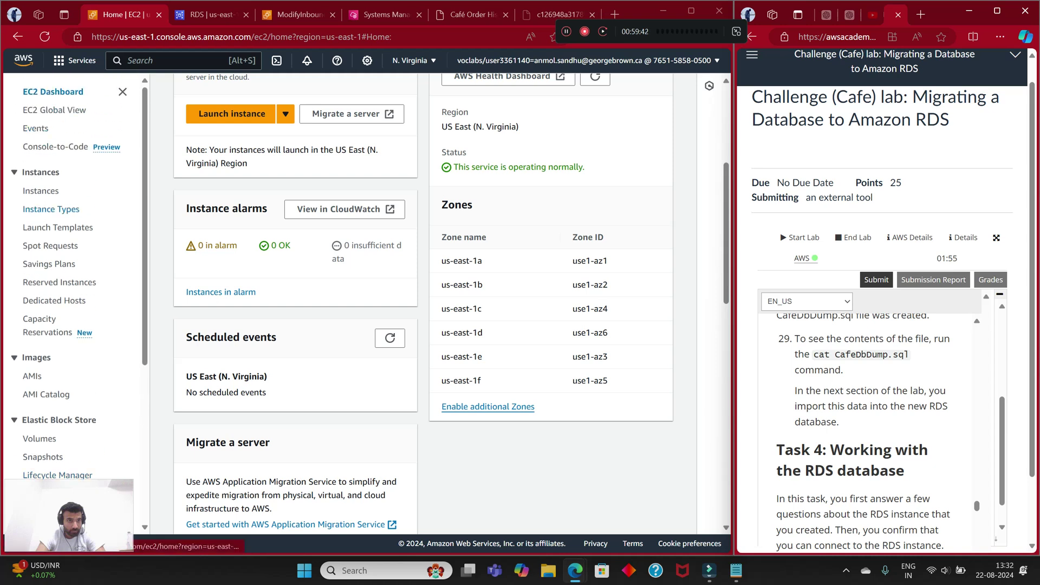
scroll(76, 298, "down", 5)
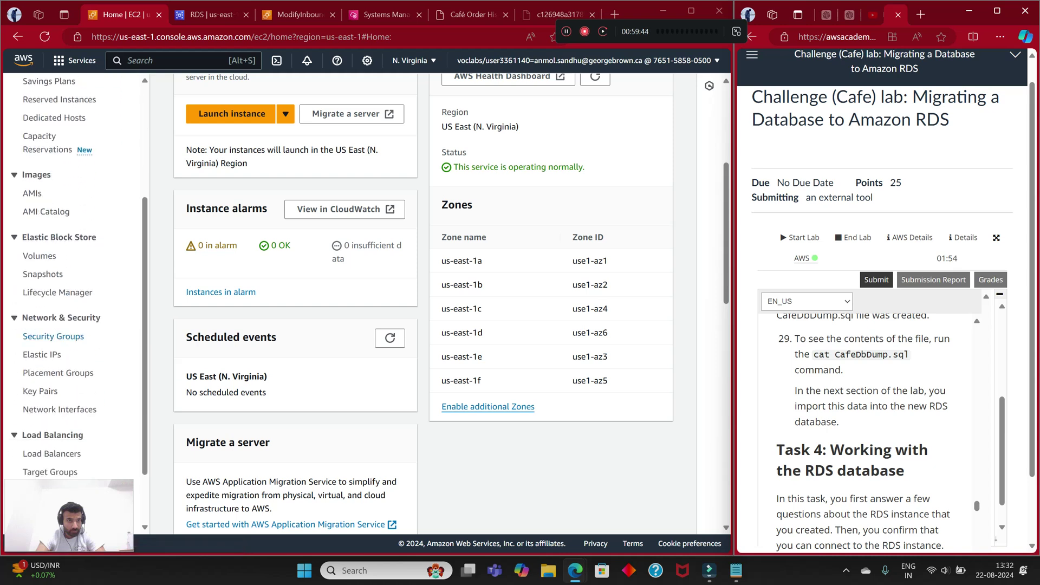
scroll(76, 298, "down", 2)
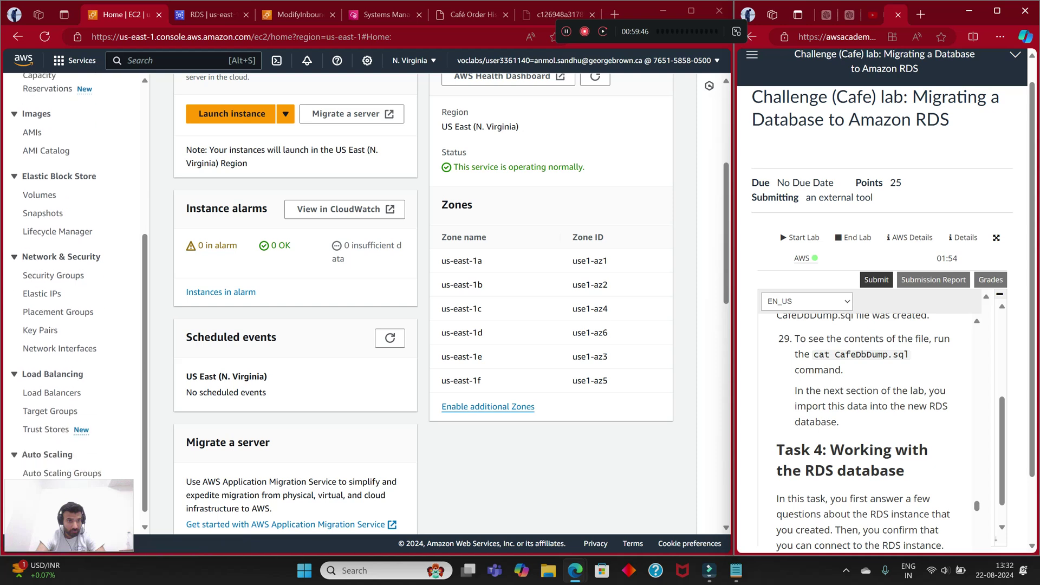
scroll(228, 165, "up", 5)
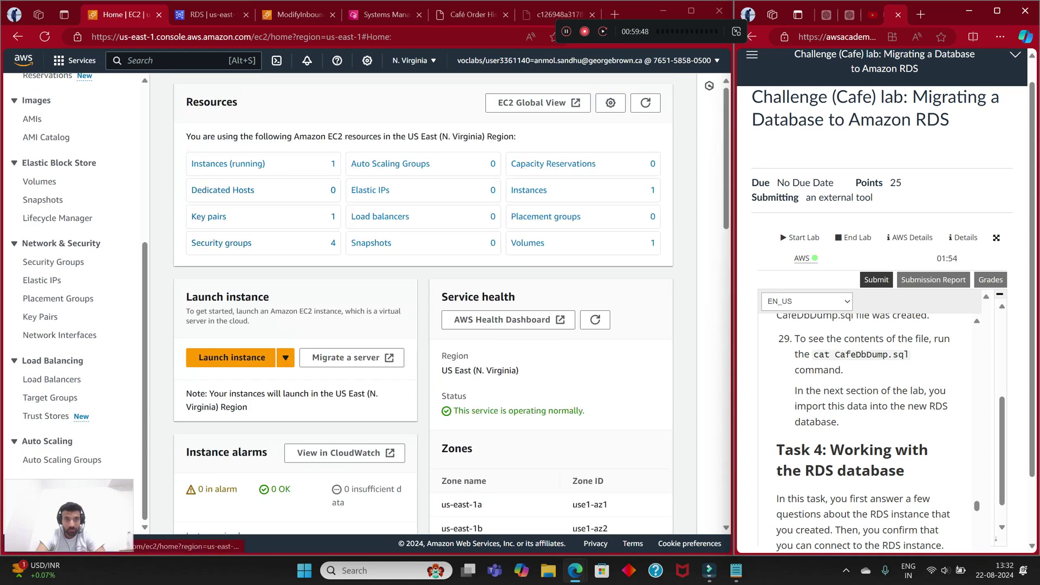
left_click(129, 60)
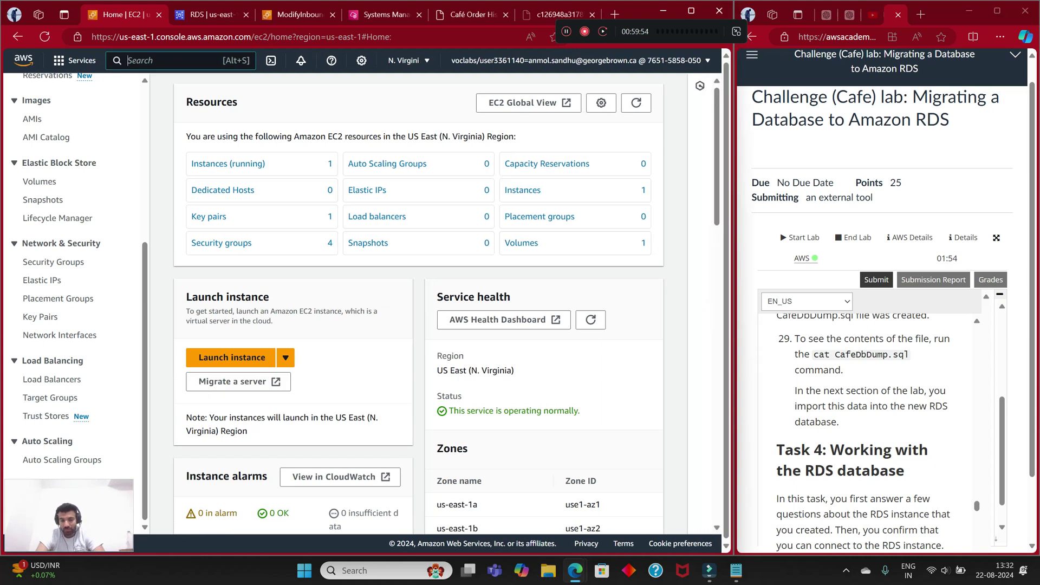
type("rds")
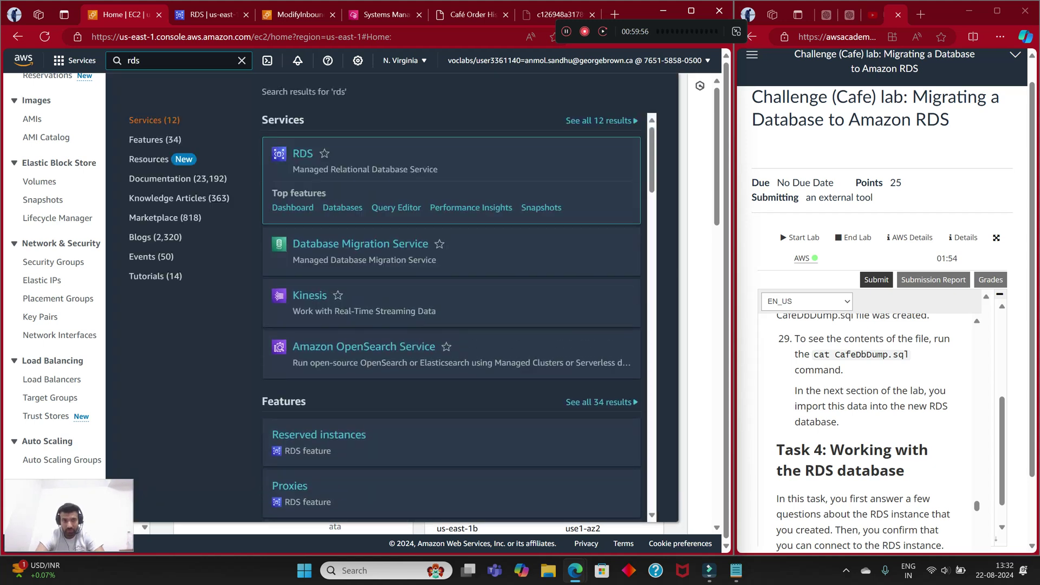
Step: Open RDS Databases, showing cafedatabase (MariaDB, db.t3.micro) Available in us-east-1a
key("Return")
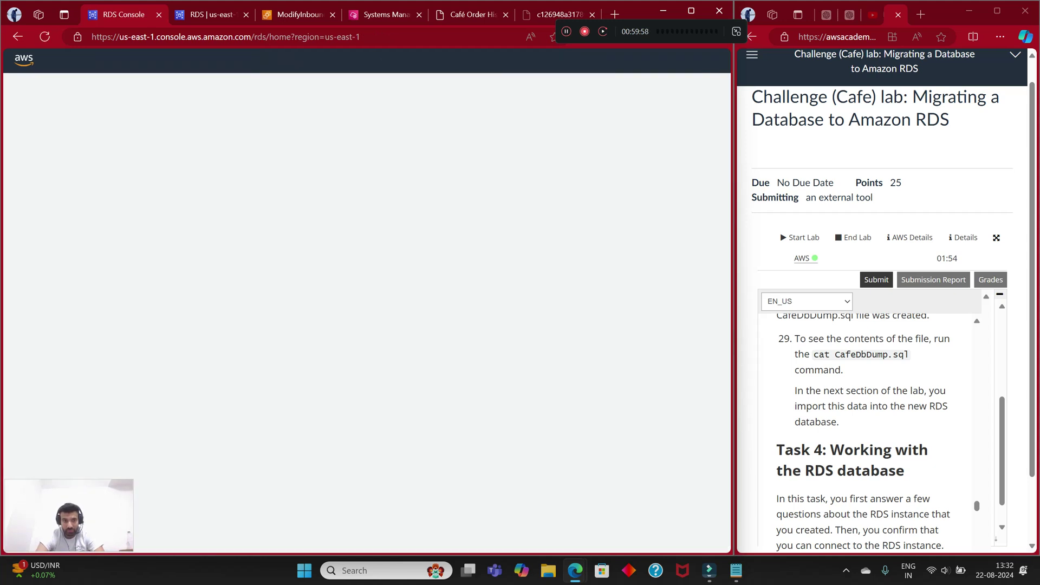
left_click(43, 148)
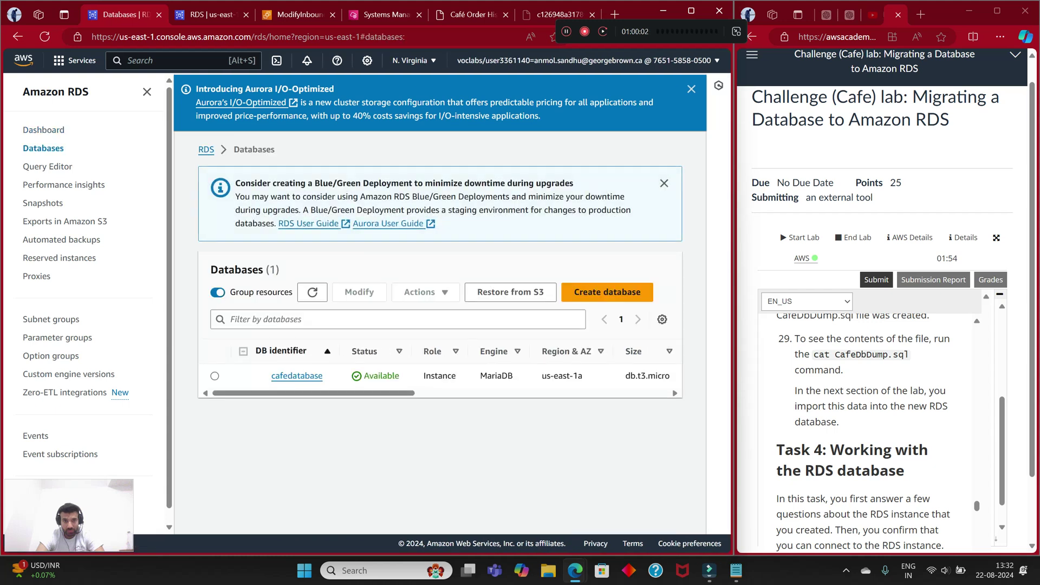
scroll(439, 375, "right", 5)
scroll(440, 376, "left", 5)
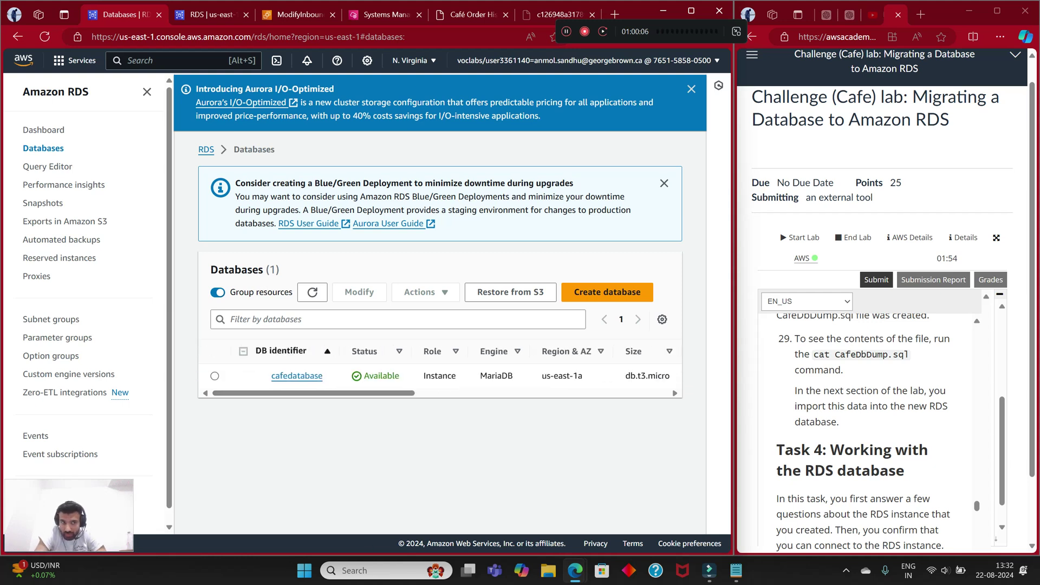
scroll(866, 433, "down", 20)
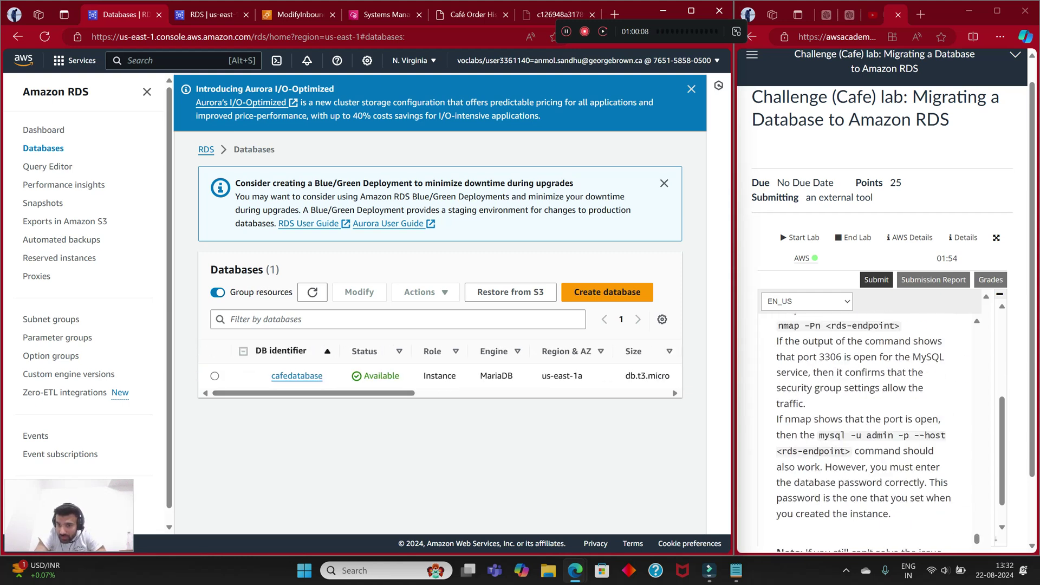
scroll(866, 433, "down", 20)
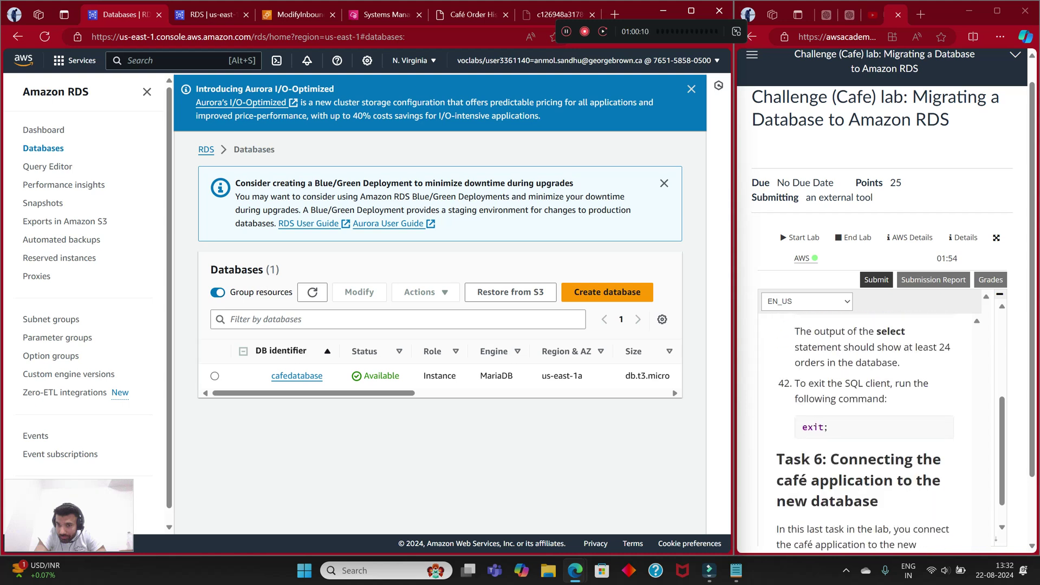
scroll(866, 433, "up", 15)
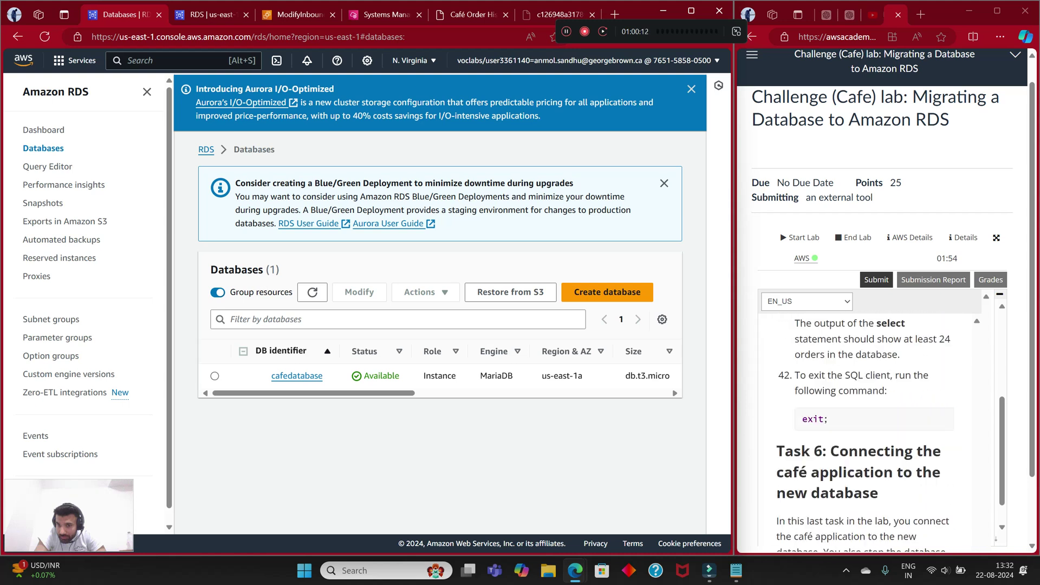
scroll(866, 433, "down", 2)
scroll(867, 433, "down", 5)
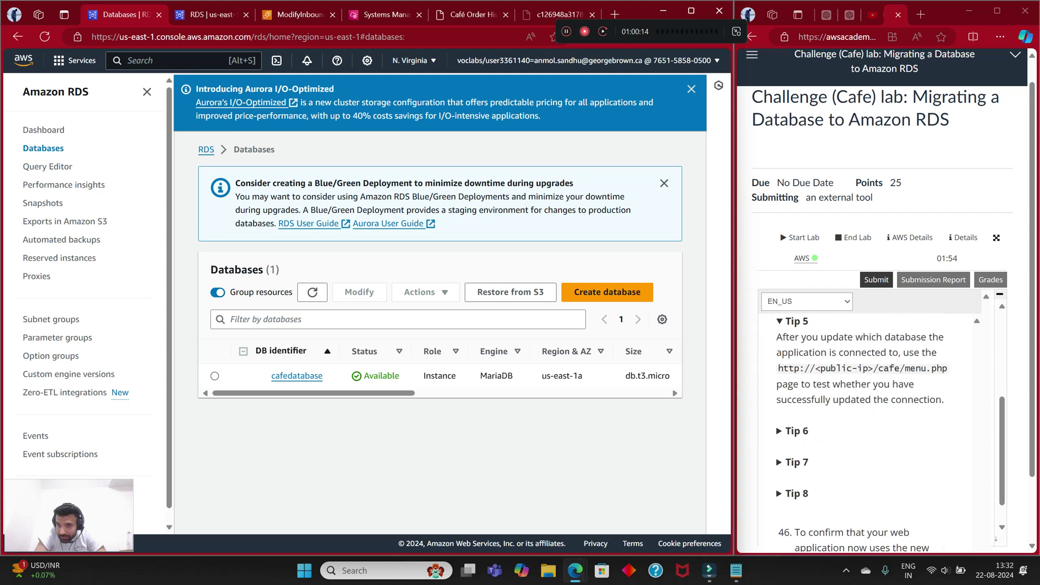
scroll(866, 433, "down", 1)
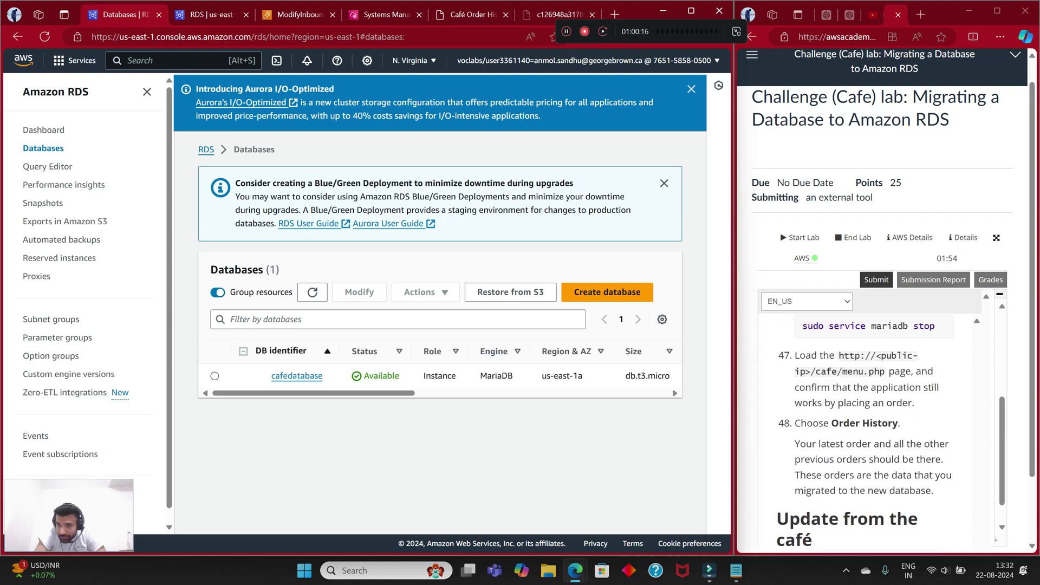
key("alt+s")
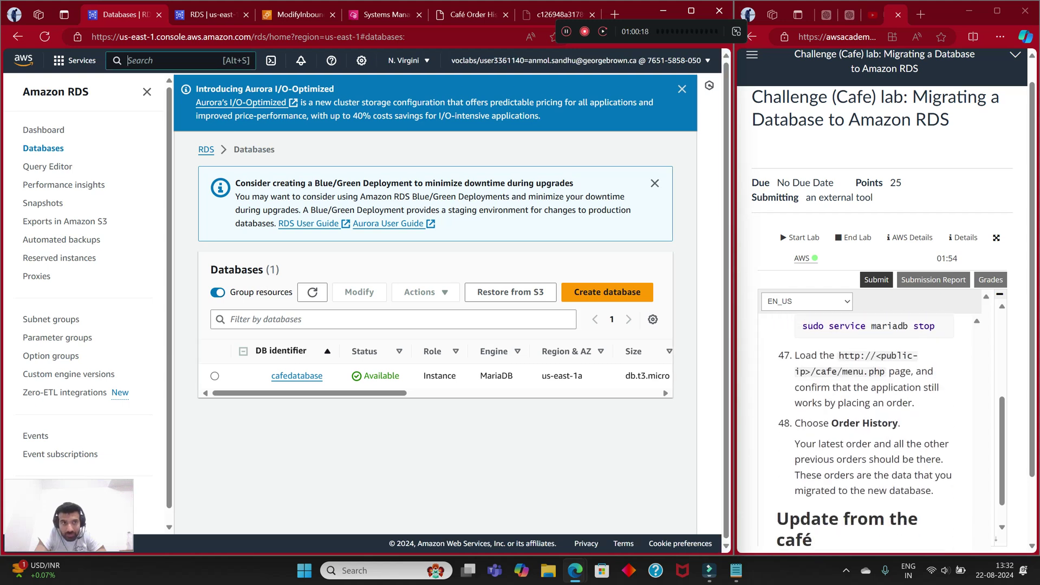
type("mar")
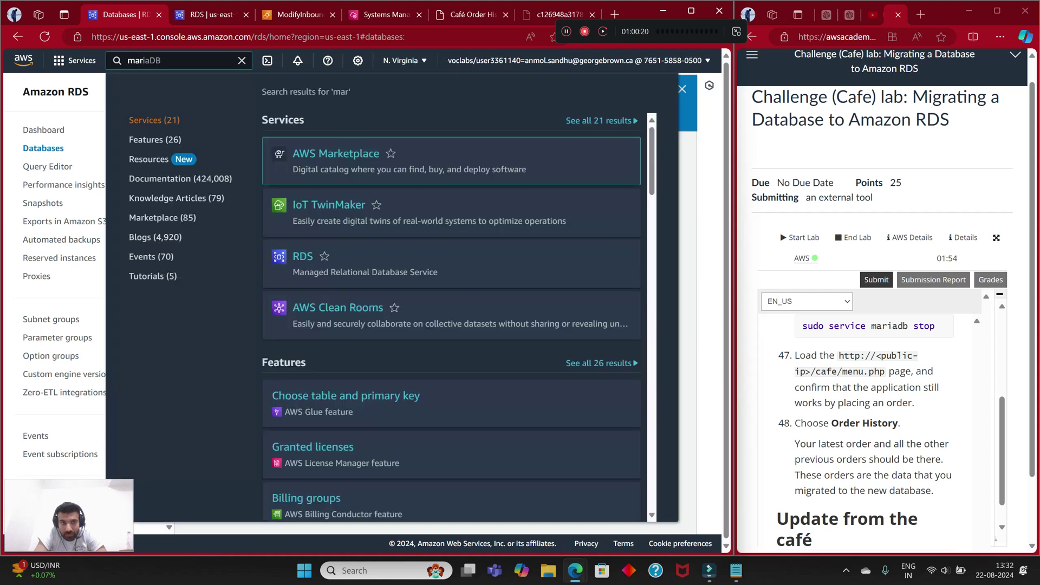
type("i")
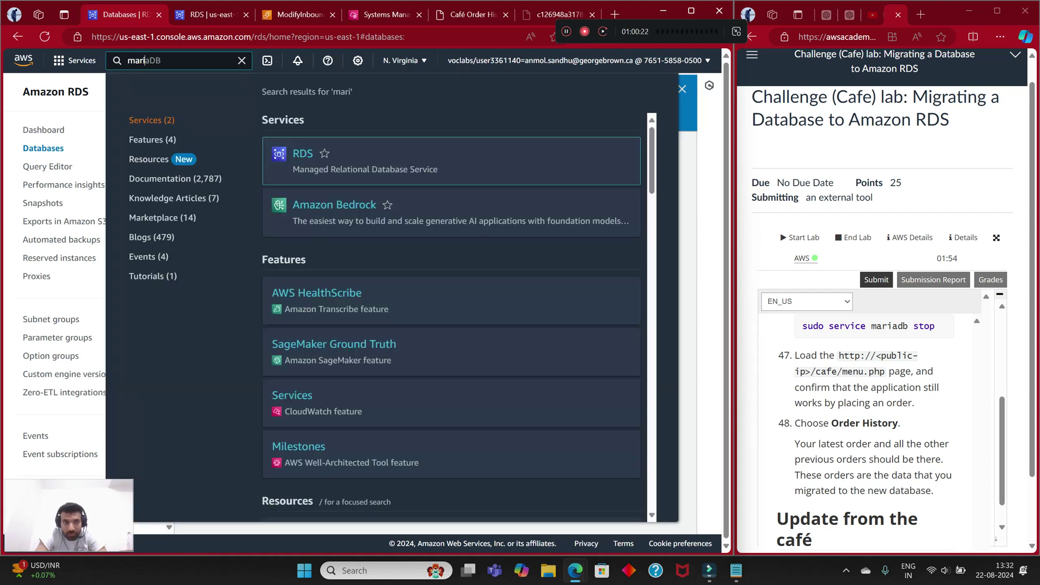
type("a")
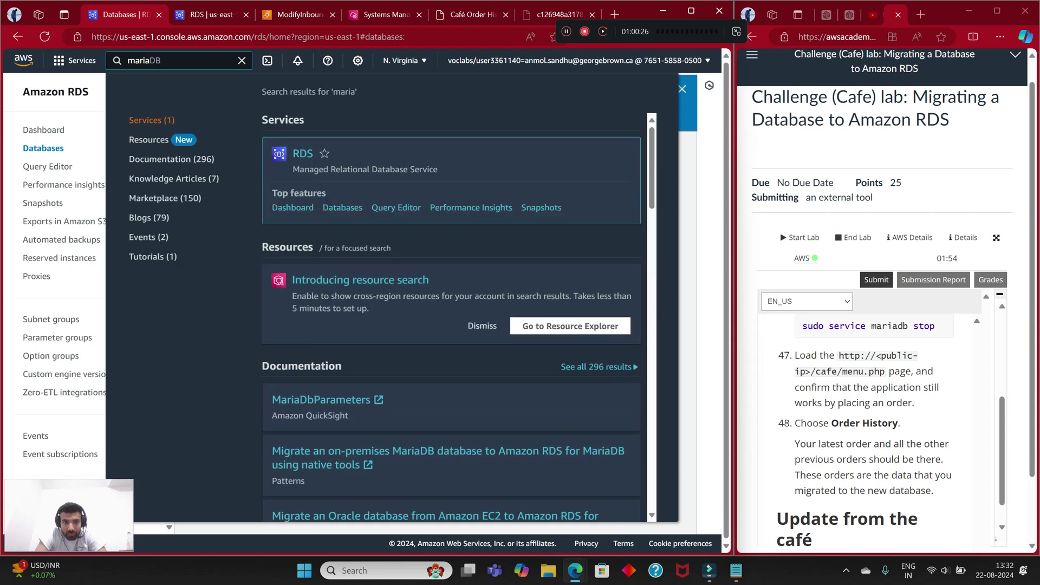
key("Return")
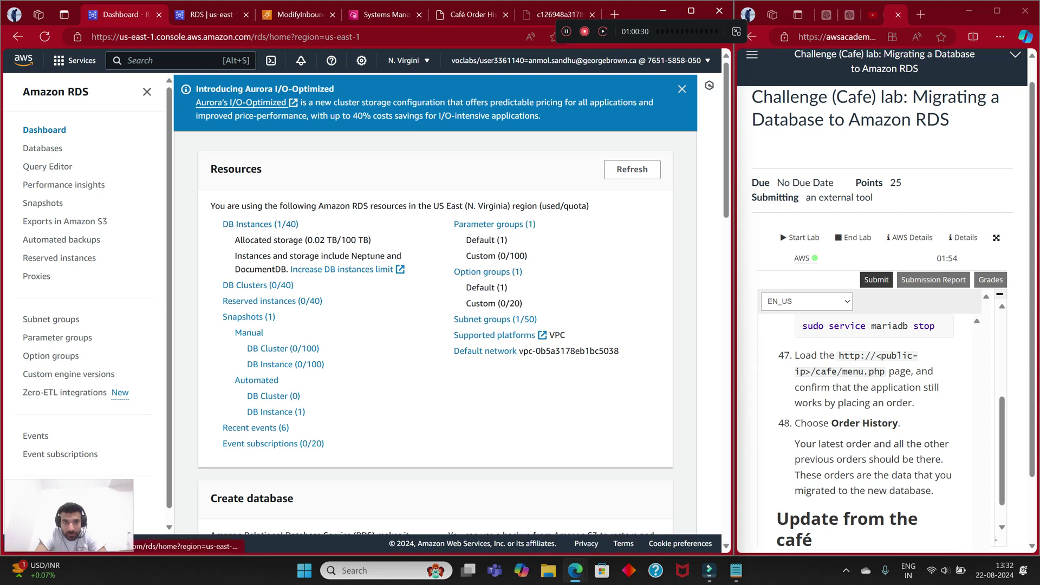
scroll(271, 357, "down", 4)
scroll(433, 304, "up", 4)
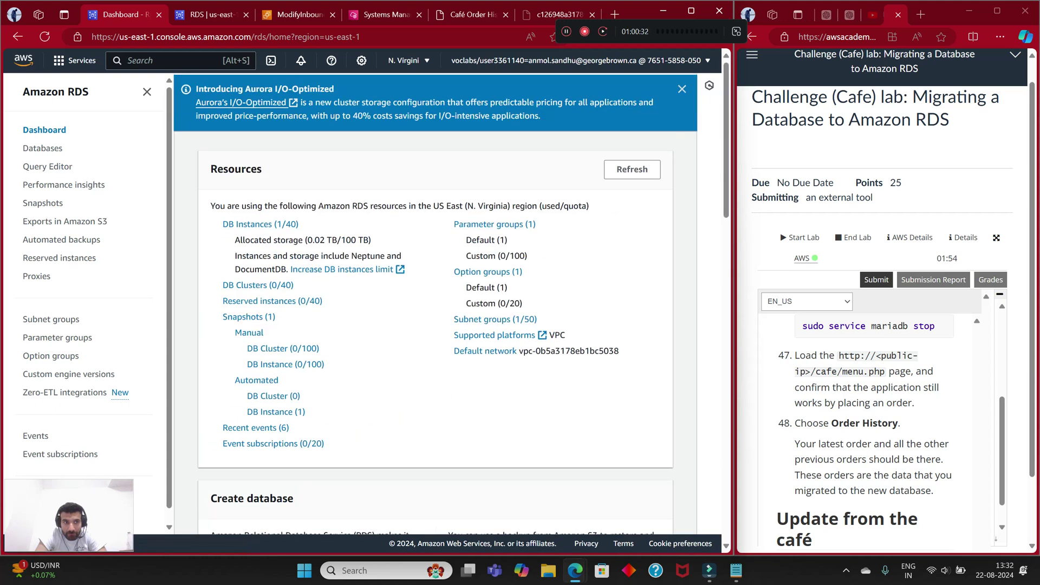
left_click(43, 148)
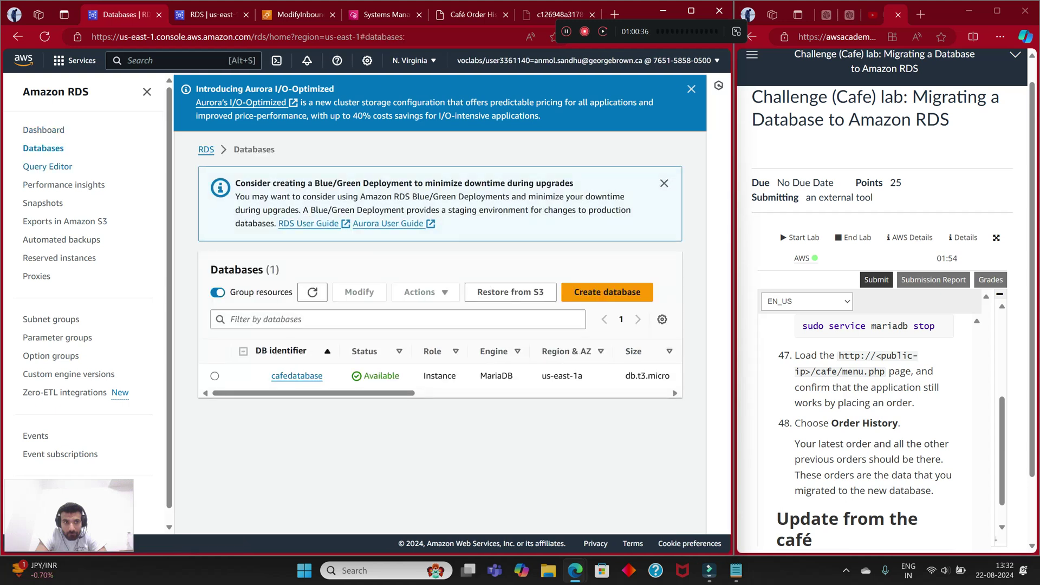
left_click(48, 166)
left_click(532, 239)
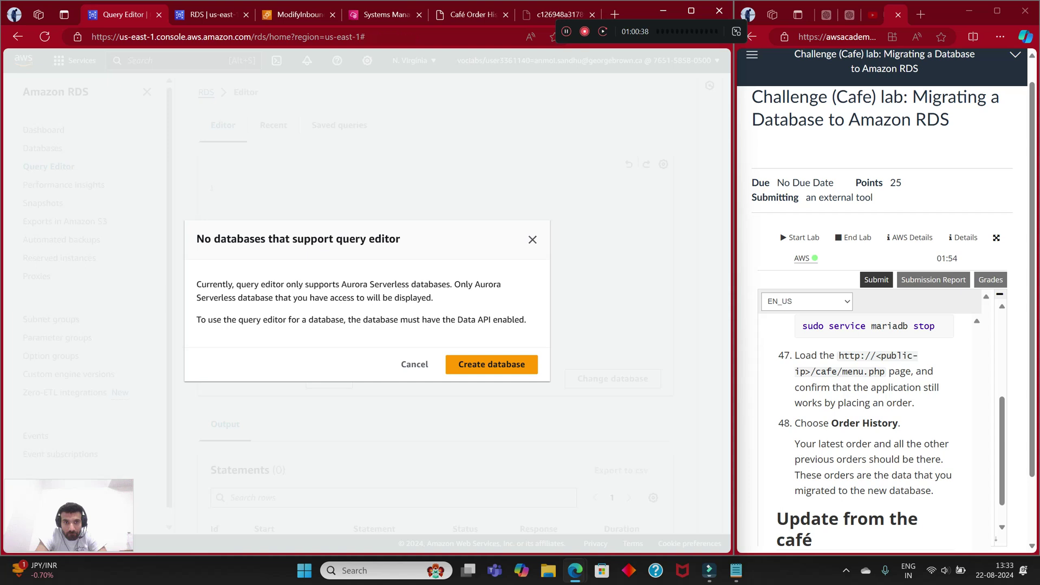
left_click(290, 224)
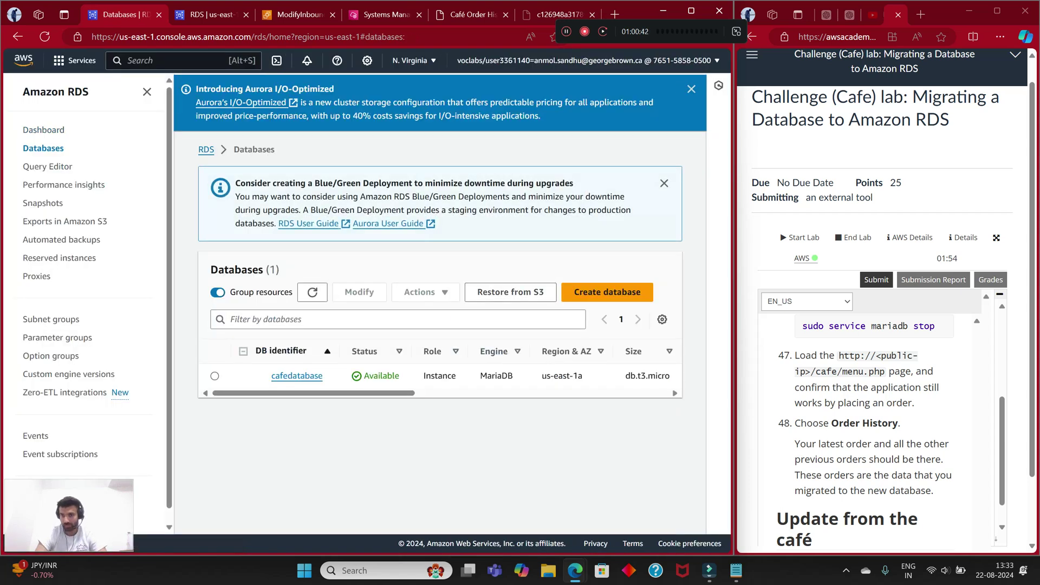
scroll(877, 434, "up", 5)
scroll(866, 428, "up", 10)
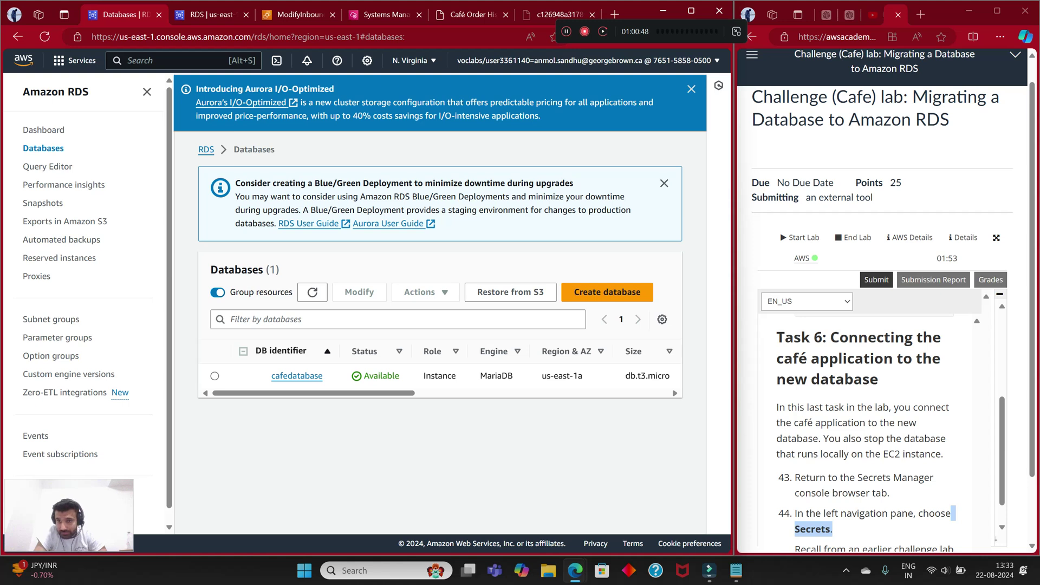
scroll(866, 427, "down", 1)
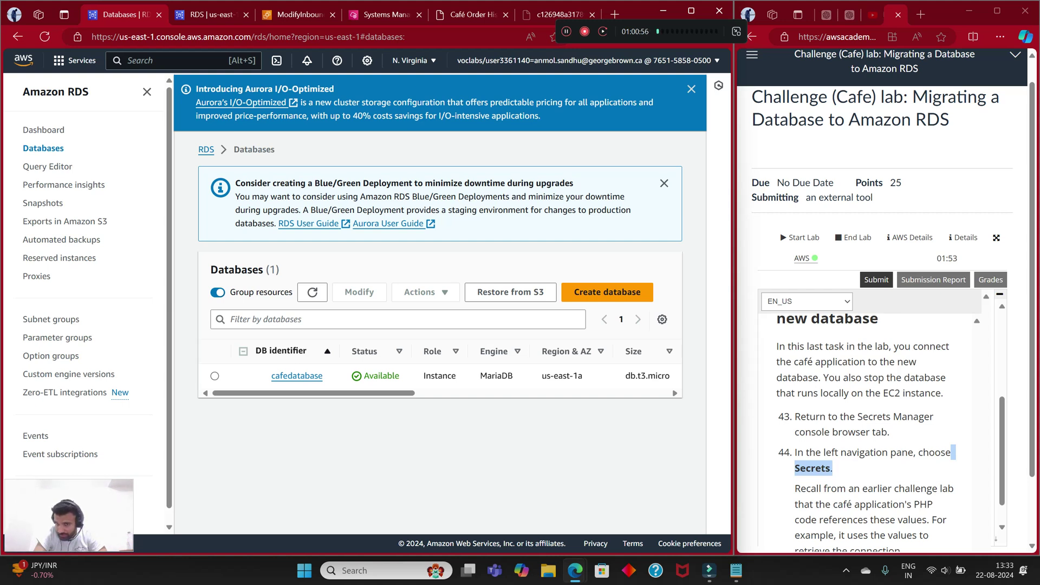
scroll(867, 427, "down", 1)
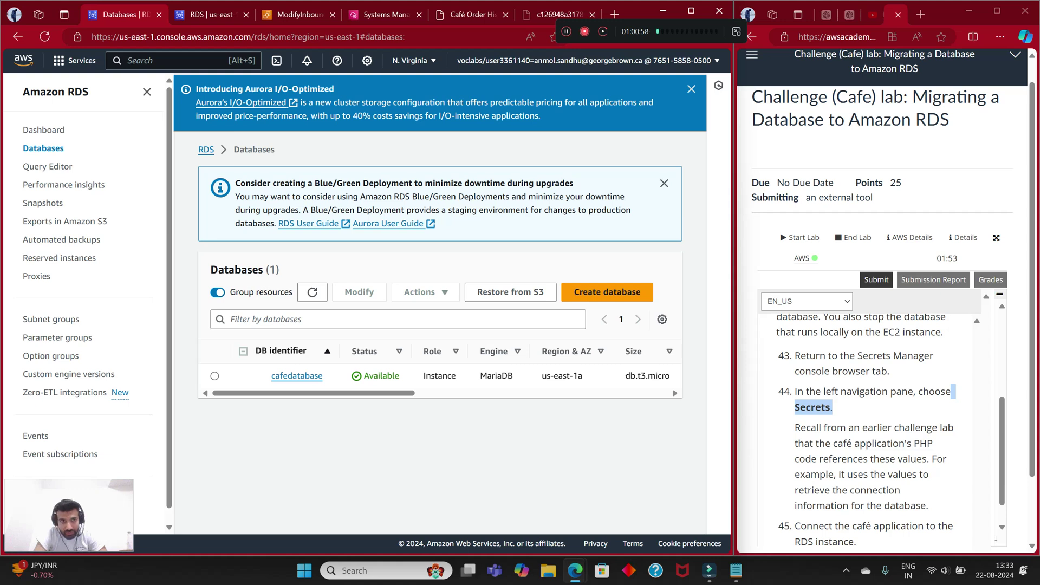
Step: Open Secrets Manager by searching the console for 'secrets'
key("alt+s")
type("sefr")
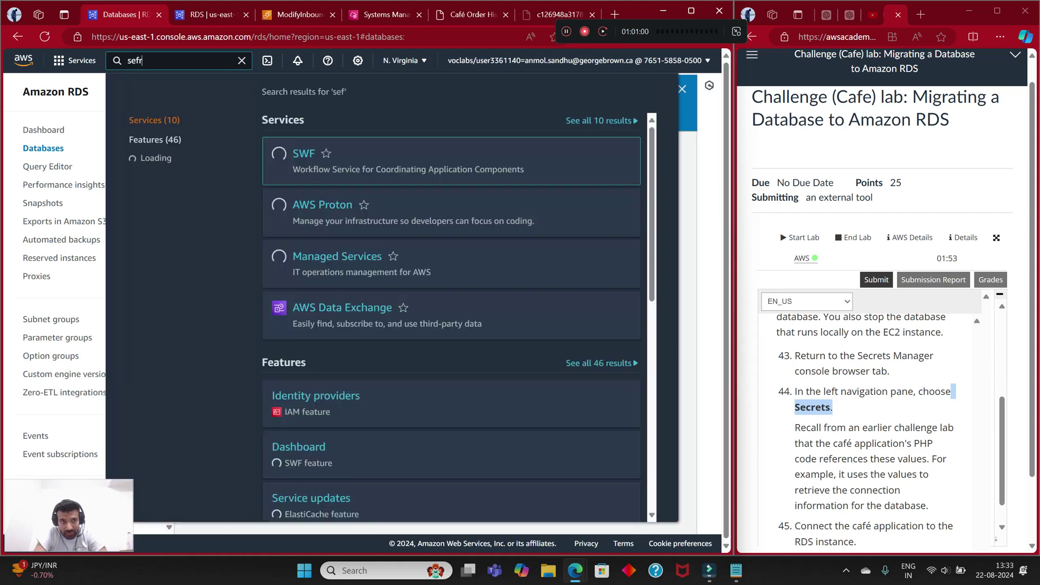
key("BackSpace")
key("BackSpace")
type("crets")
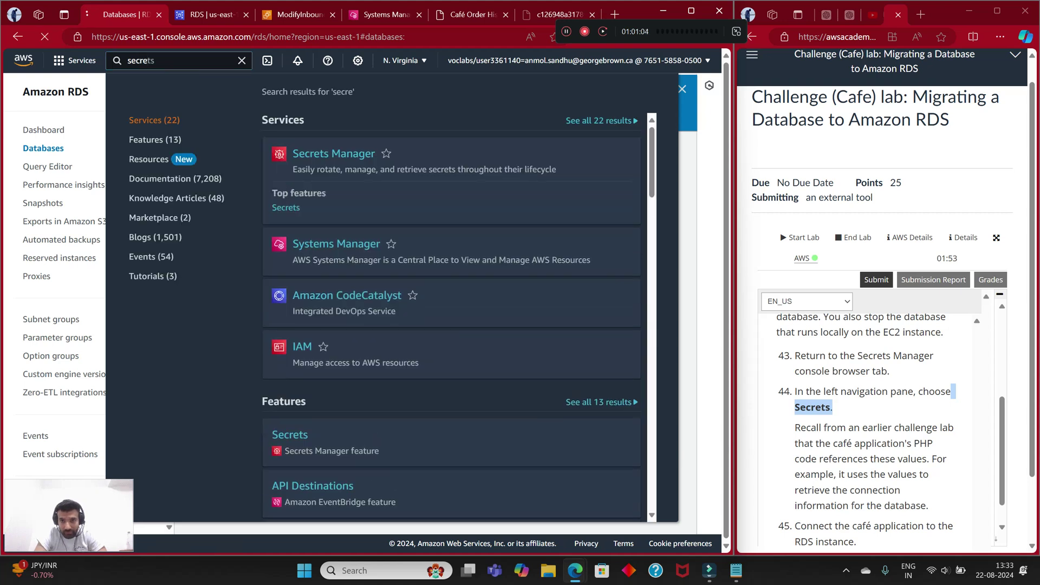
key("Return")
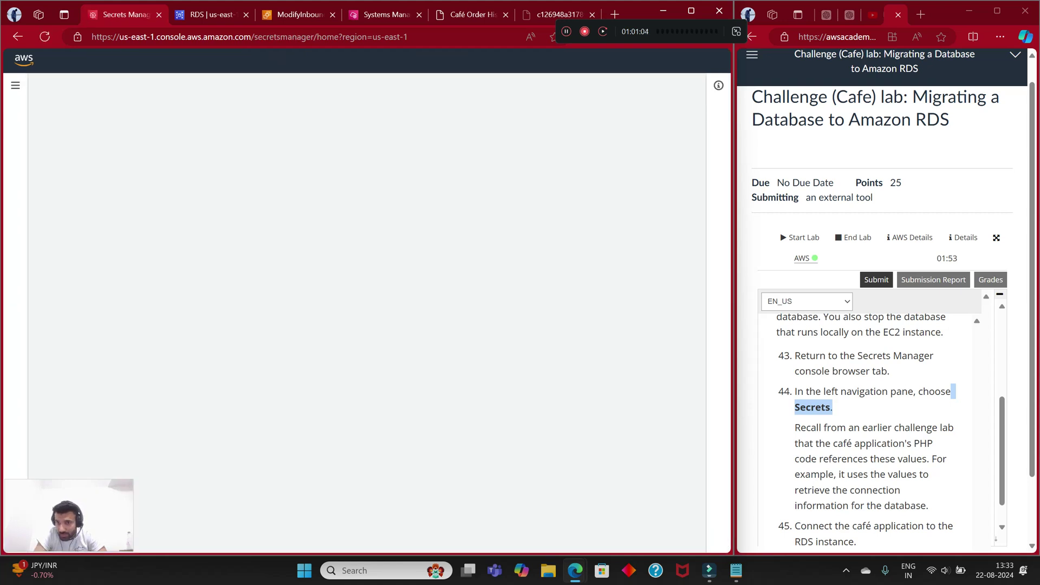
scroll(871, 434, "down", 1)
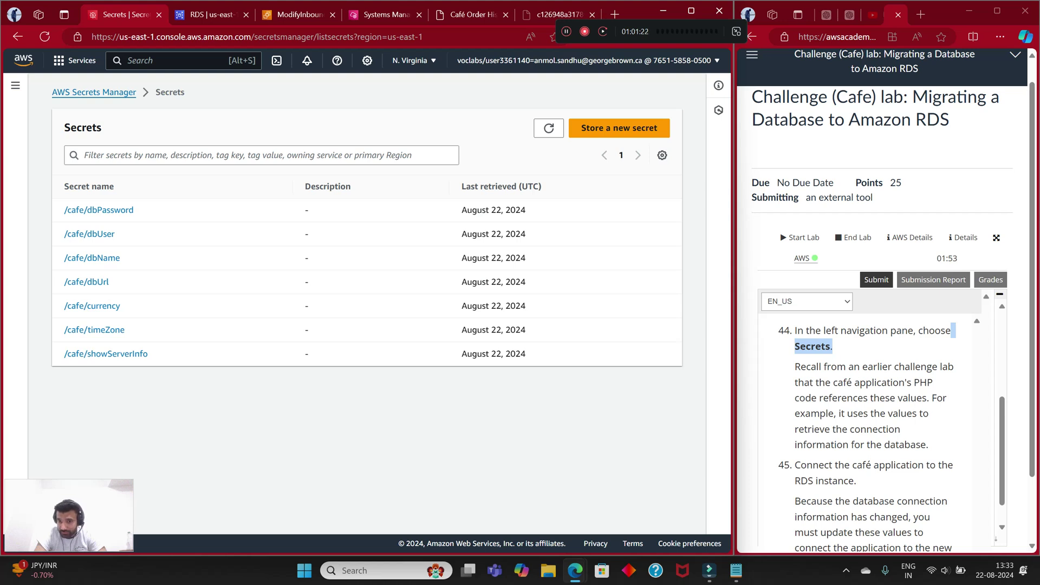
Step: Review the seven /cafe secrets, including /cafe/dbUrl, /cafe/dbUser and /cafe/dbPassword
scroll(872, 433, "down", 2)
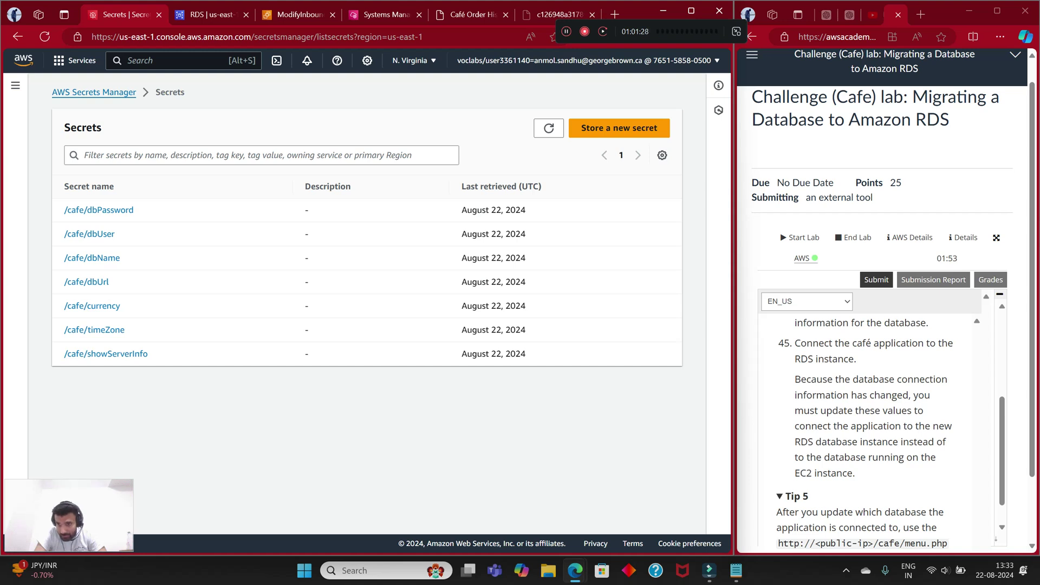
scroll(872, 433, "down", 1)
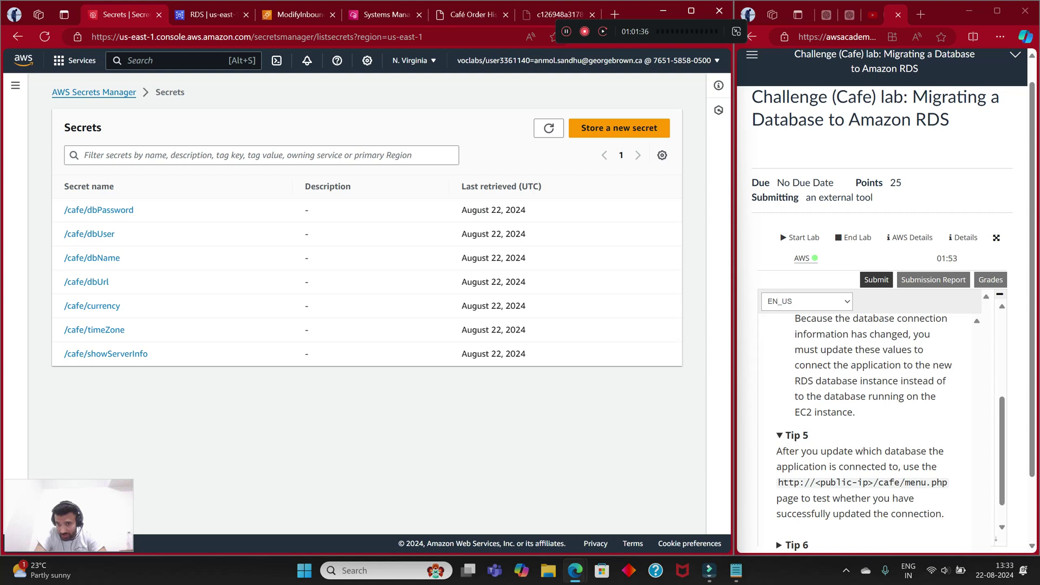
scroll(872, 433, "down", 1)
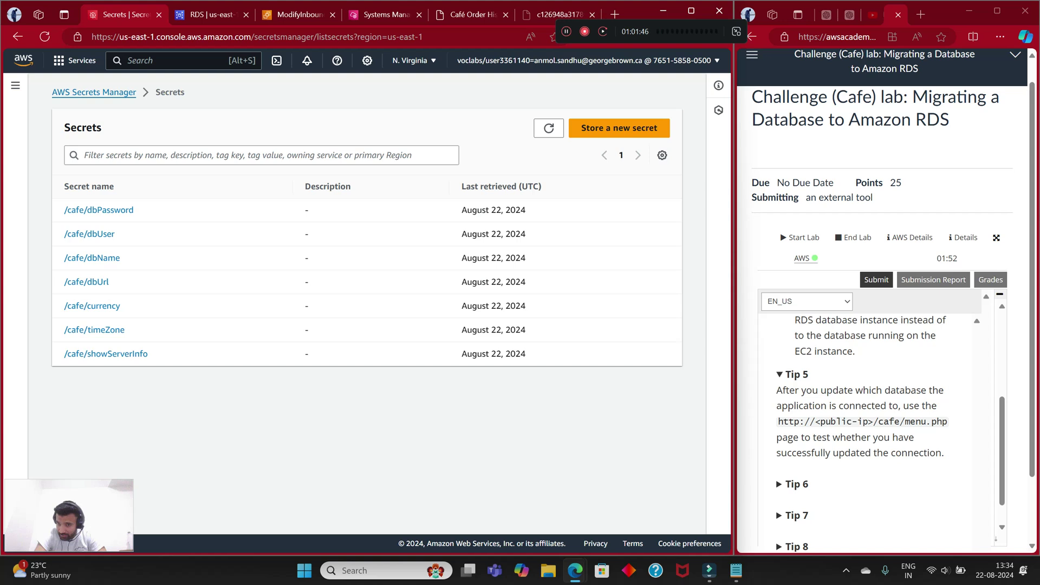
scroll(866, 428, "down", 2)
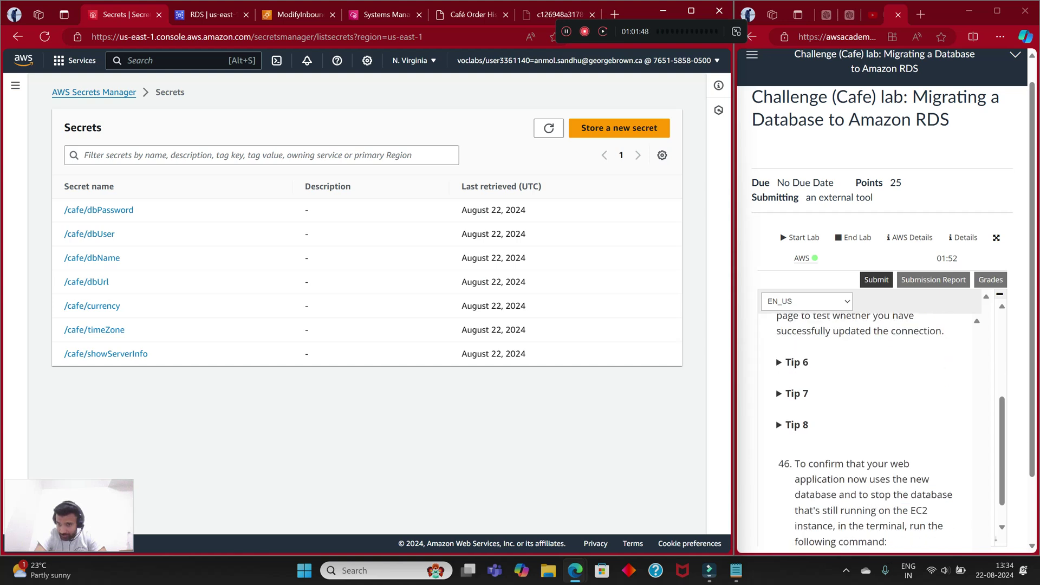
scroll(866, 428, "down", 1)
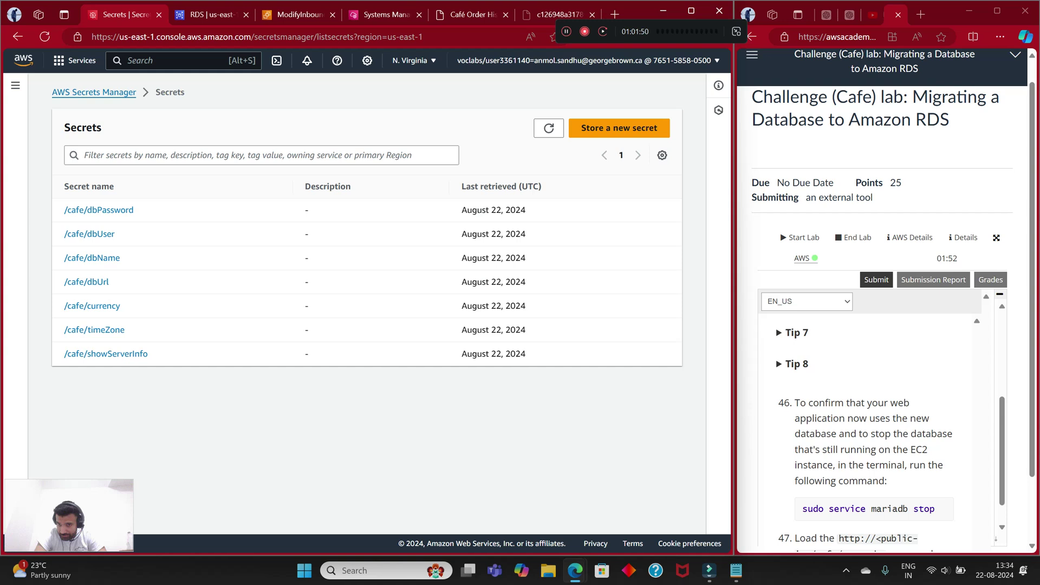
scroll(866, 428, "up", 3)
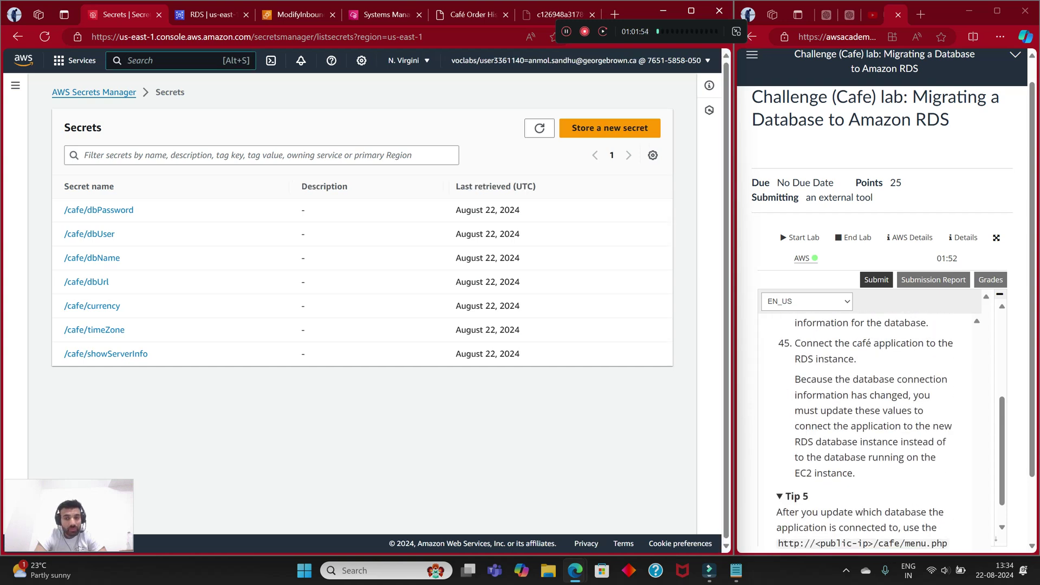
key("alt+s")
type("ec2")
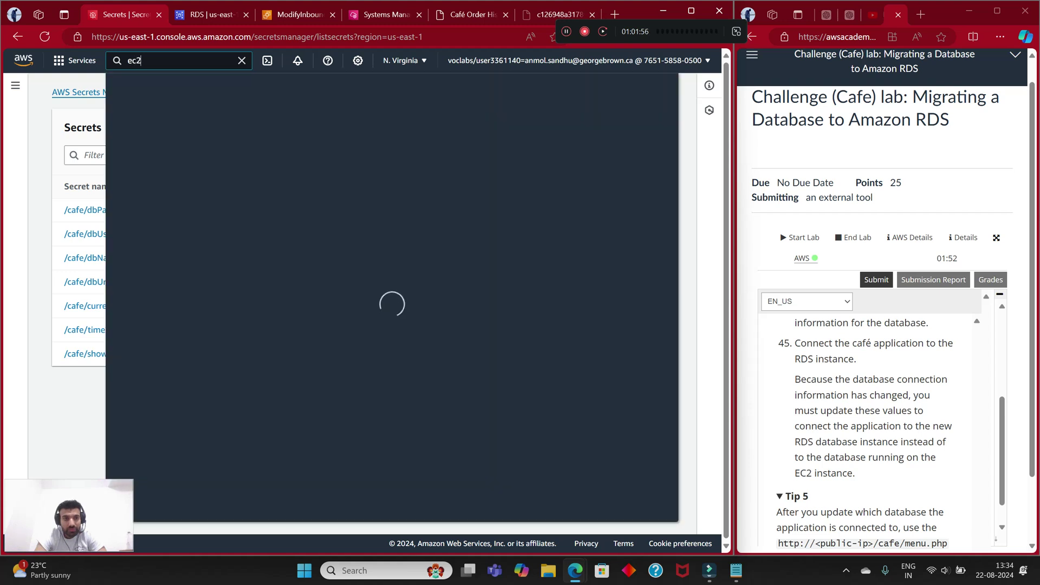
key("Return")
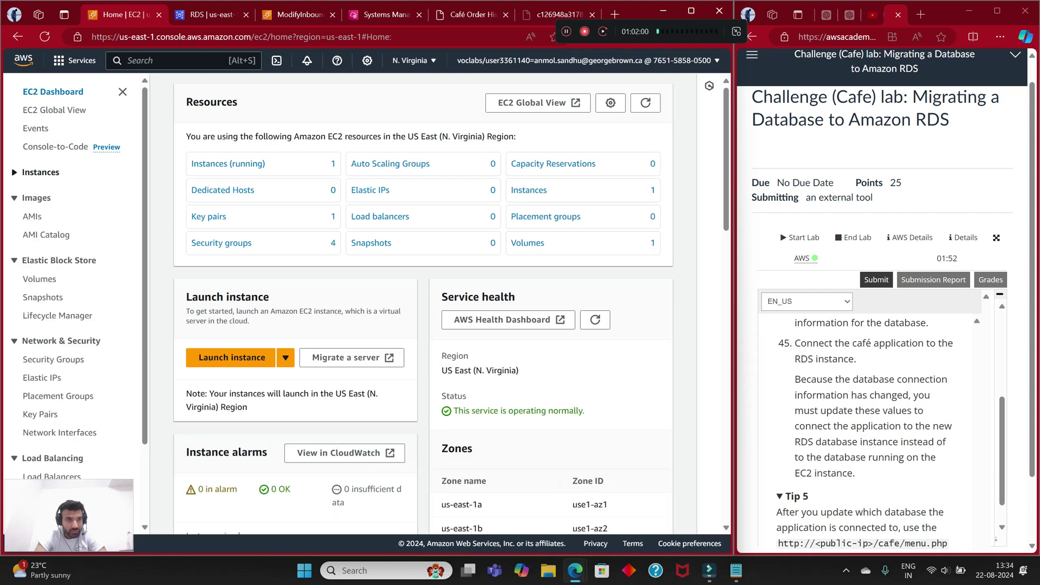
left_click(40, 172)
left_click(41, 191)
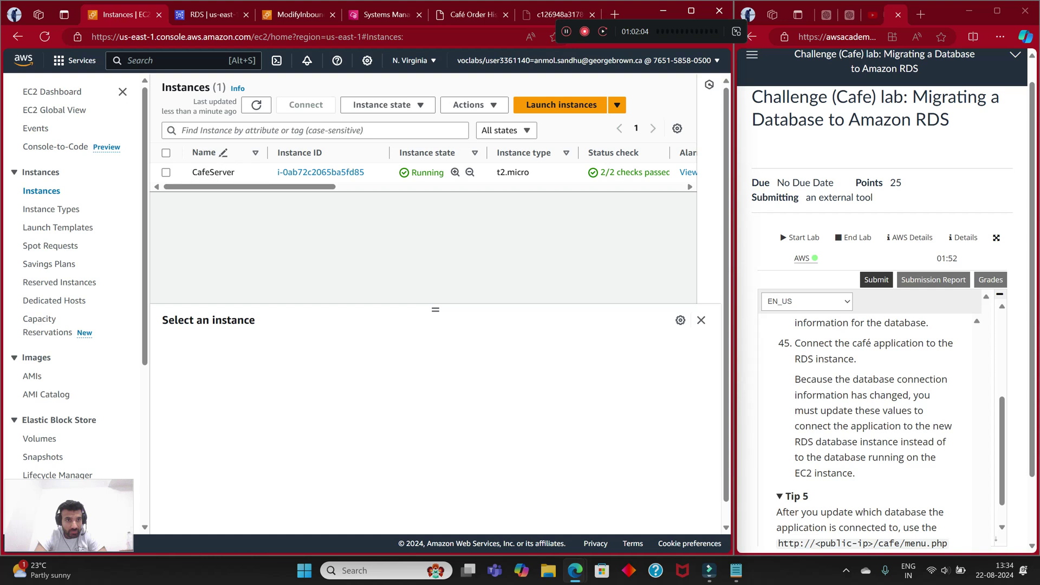
left_click(165, 172)
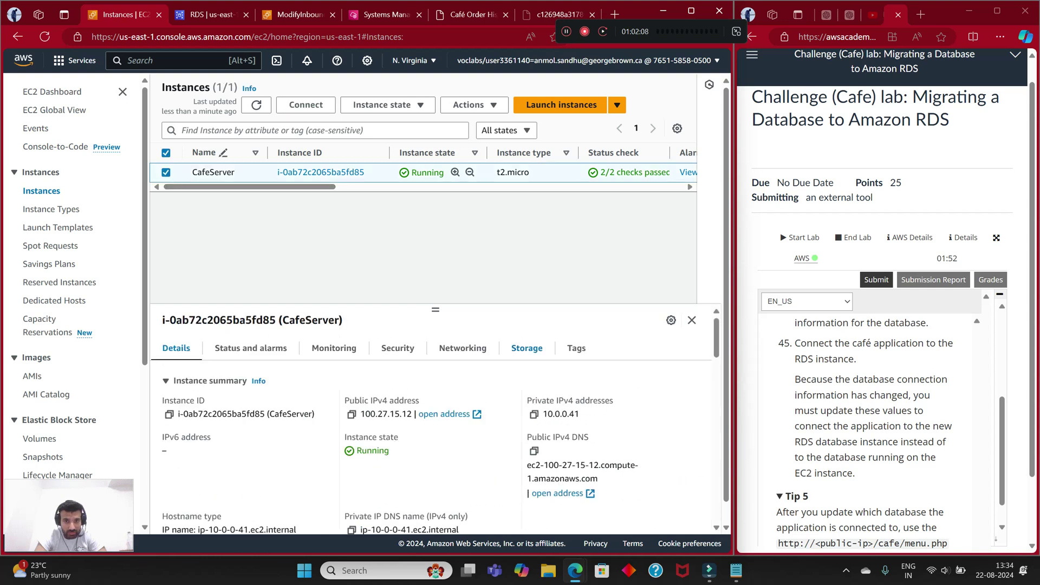
left_click(526, 348)
scroll(526, 349, "down", 5)
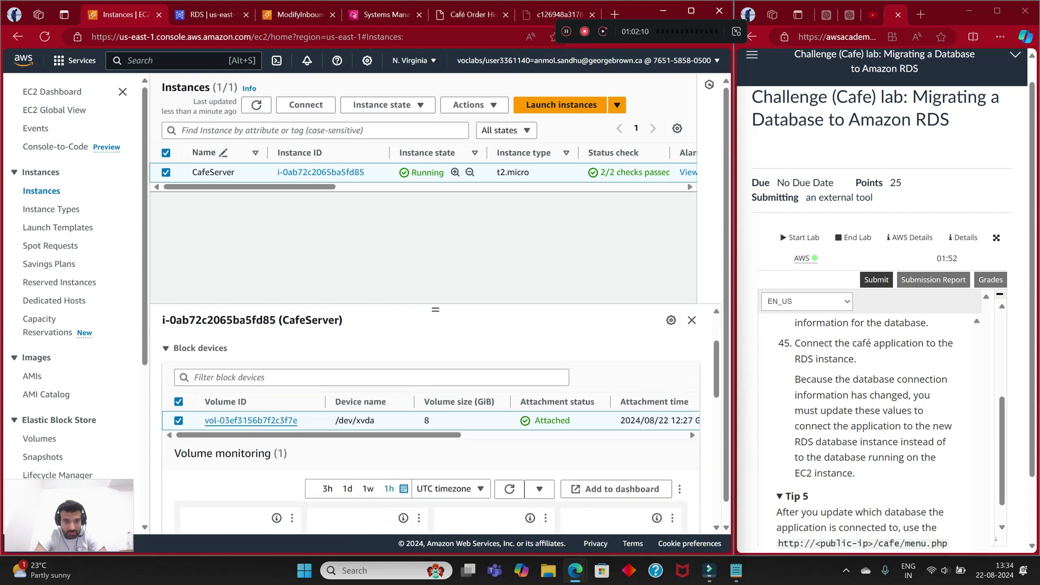
scroll(526, 349, "up", 4)
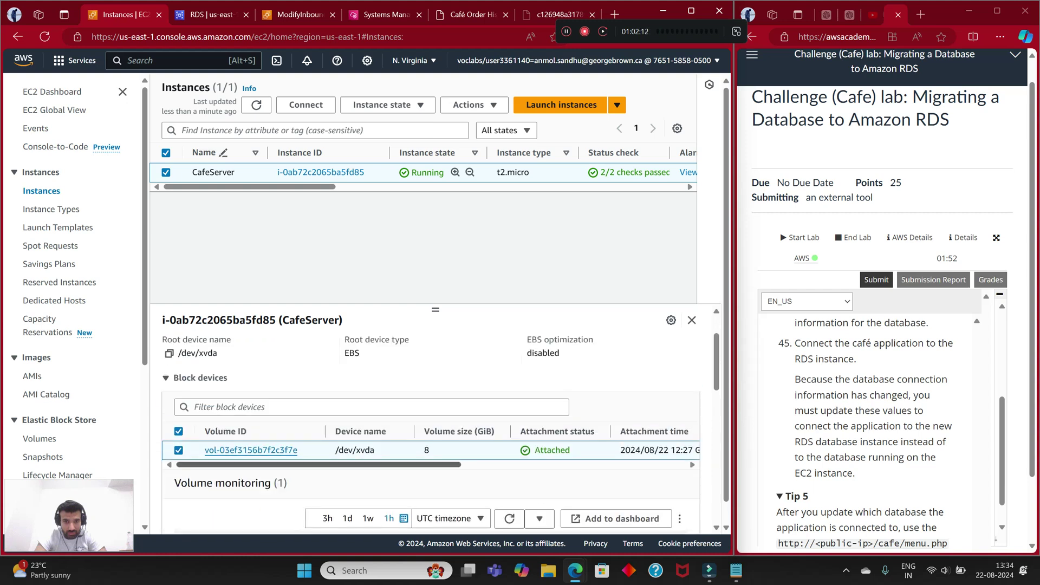
scroll(431, 450, "right", 5)
scroll(430, 450, "left", 5)
scroll(430, 422, "up", 1)
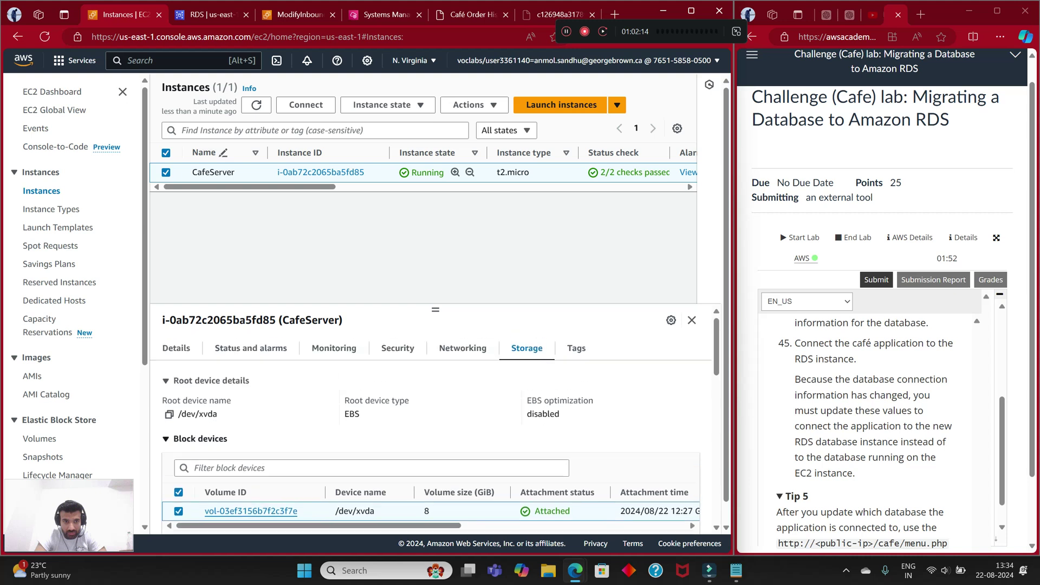
left_click(334, 347)
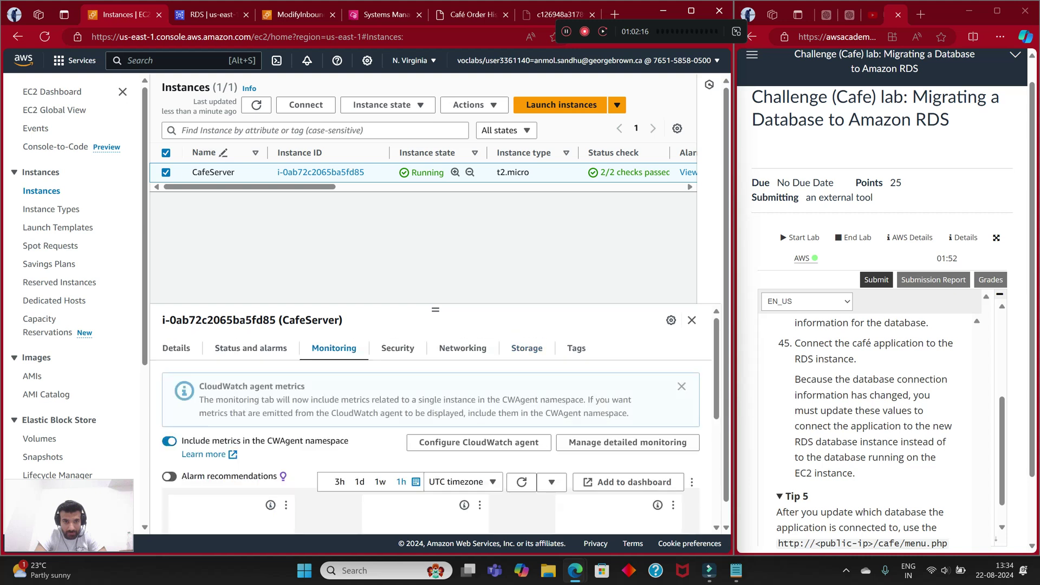
left_click(397, 348)
left_click(462, 348)
scroll(433, 428, "down", 6)
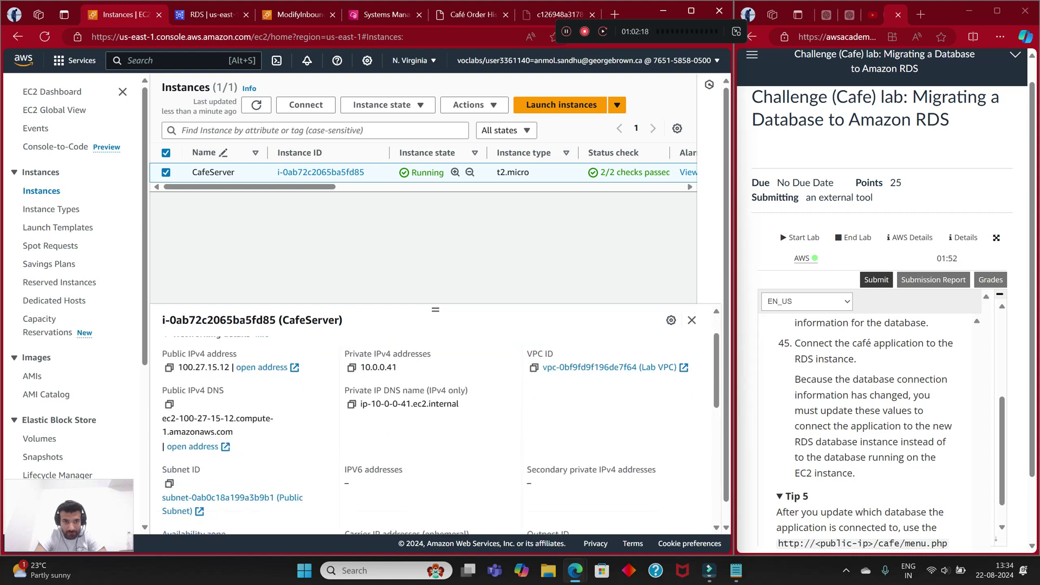
scroll(434, 428, "down", 2)
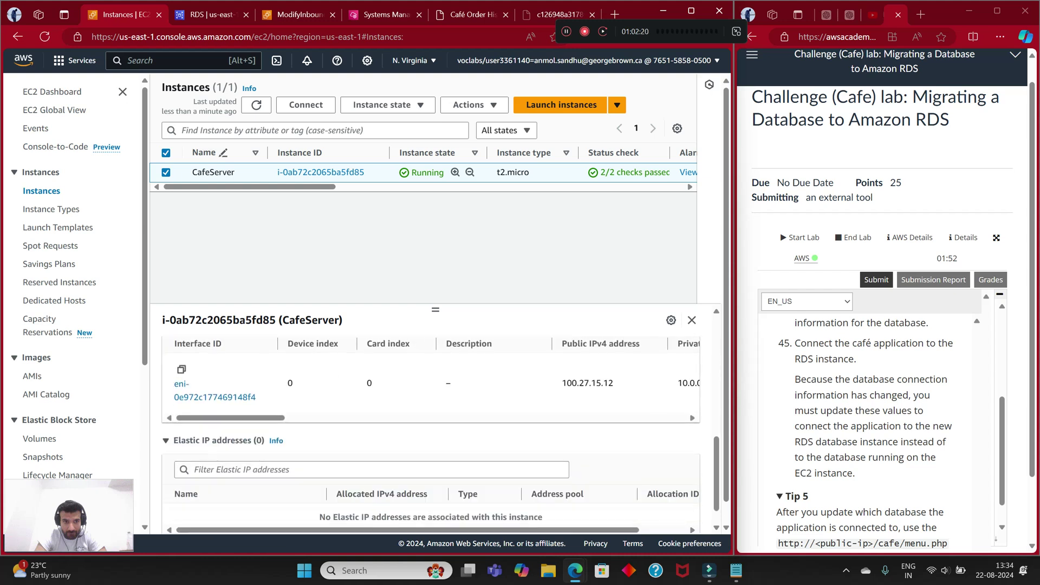
scroll(433, 427, "up", 4)
scroll(434, 427, "up", 5)
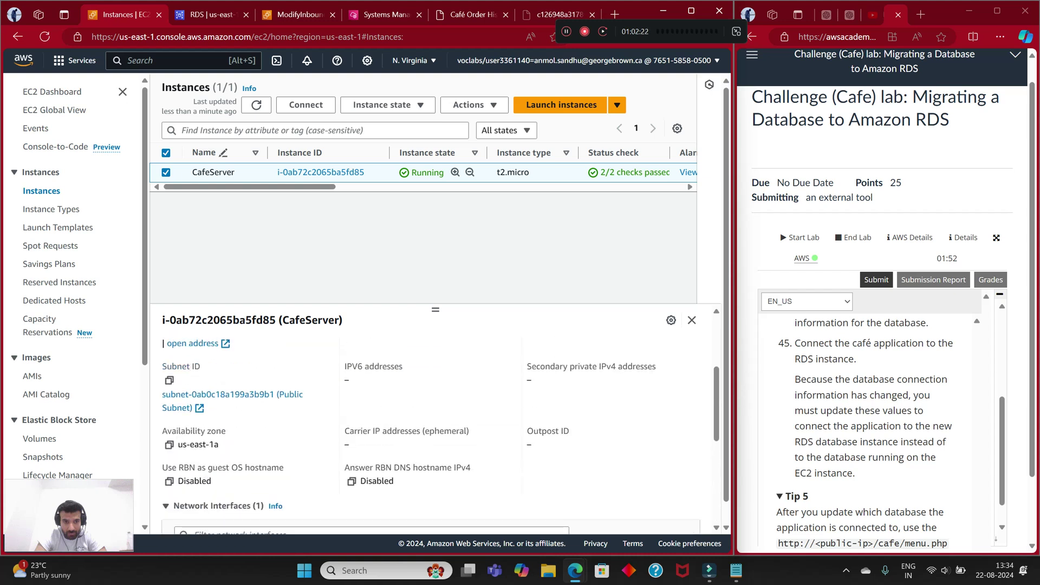
scroll(433, 427, "up", 1)
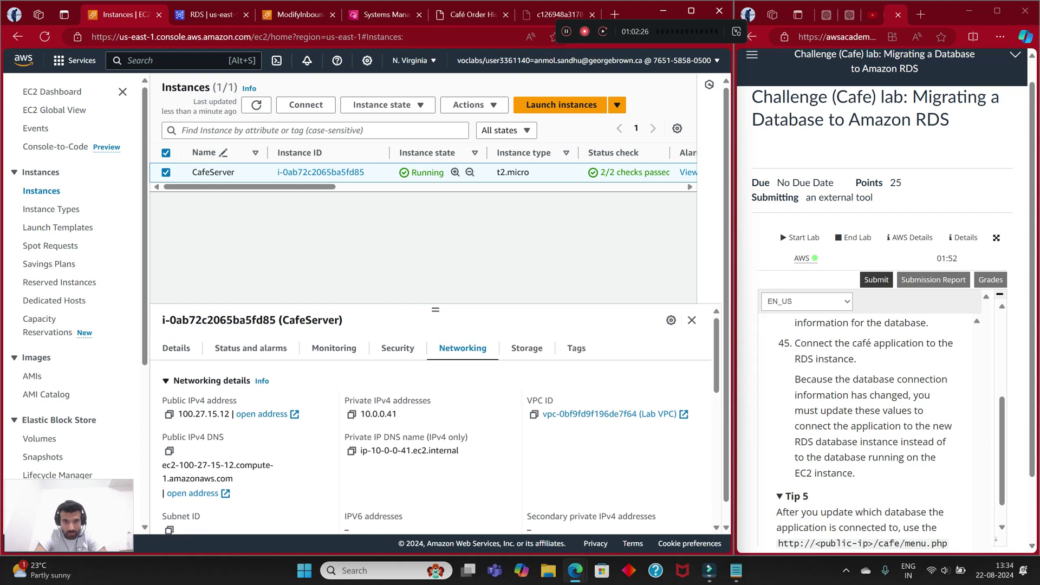
scroll(434, 428, "down", 5)
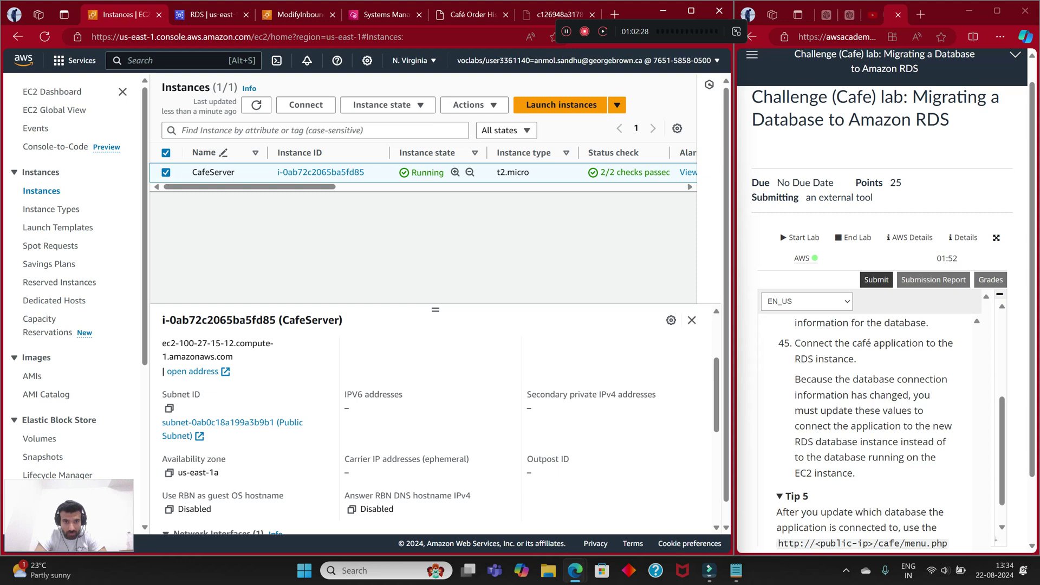
scroll(434, 428, "down", 4)
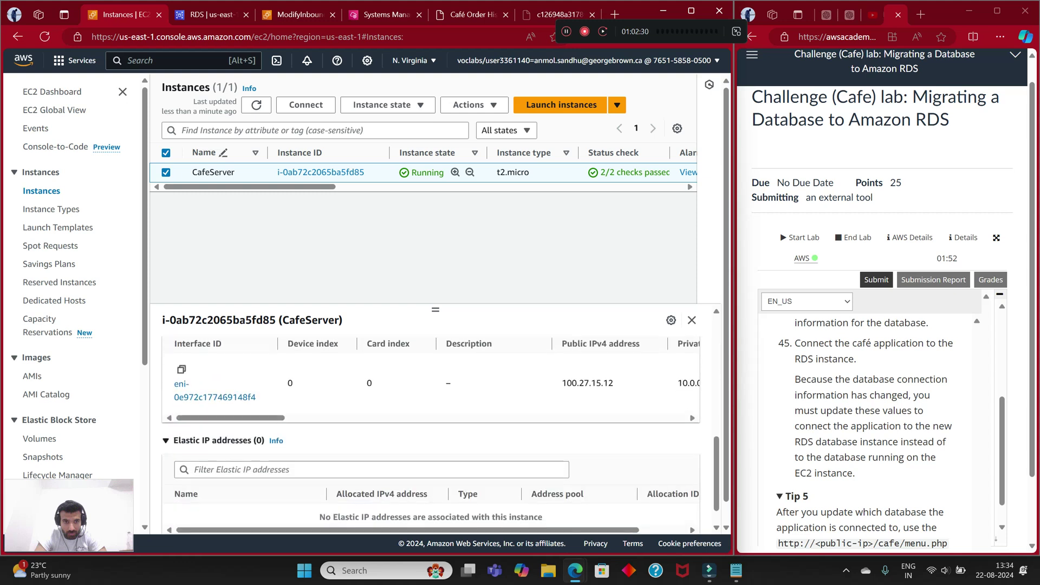
scroll(434, 428, "up", 1)
scroll(433, 428, "down", 2)
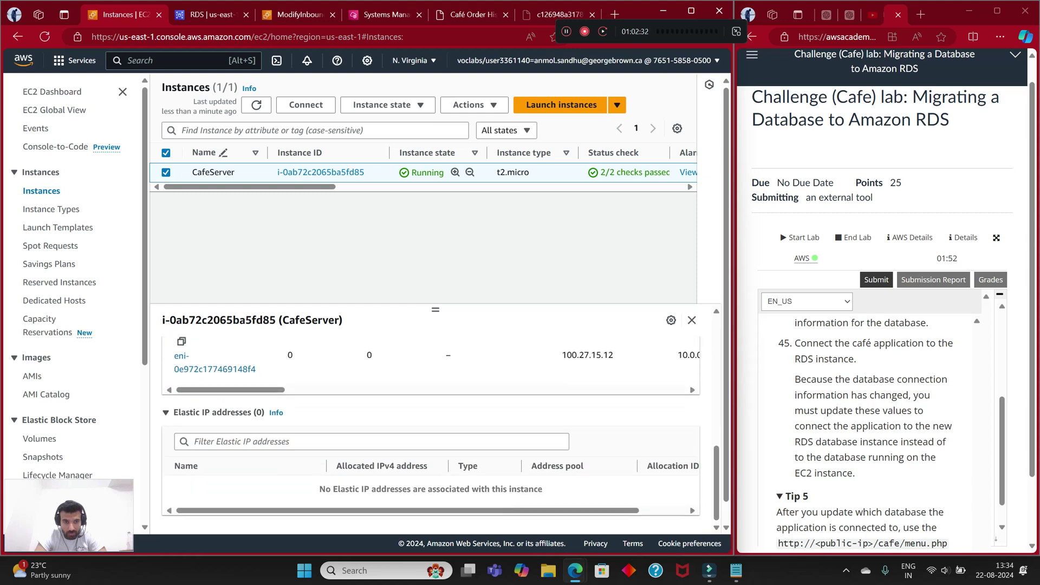
scroll(433, 428, "up", 10)
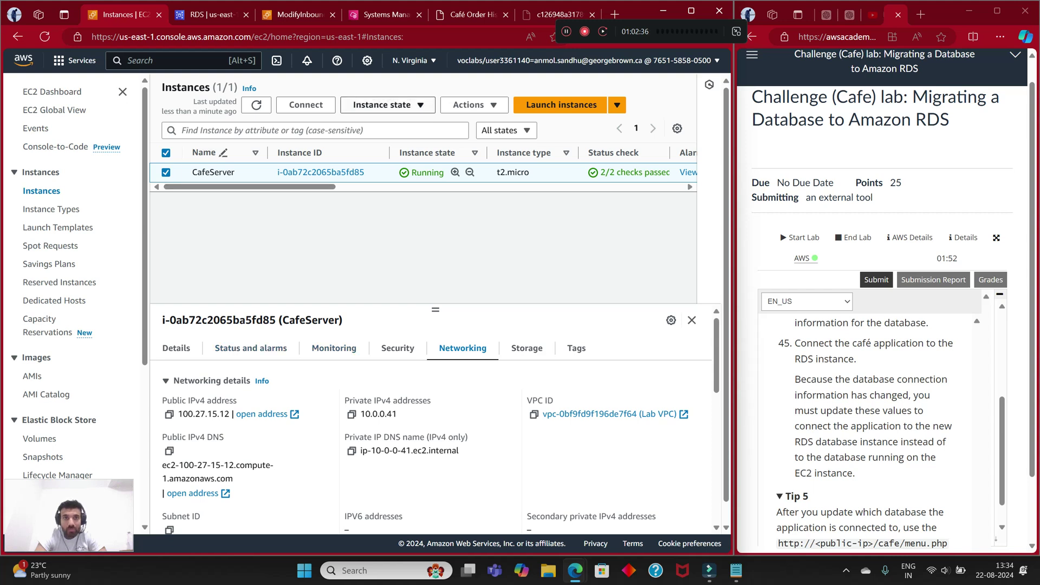
Step: Attempt Actions > Networking > Connect RDS database linking CafeServer to cafedatabase; it fails as unauthorized
left_click(382, 105)
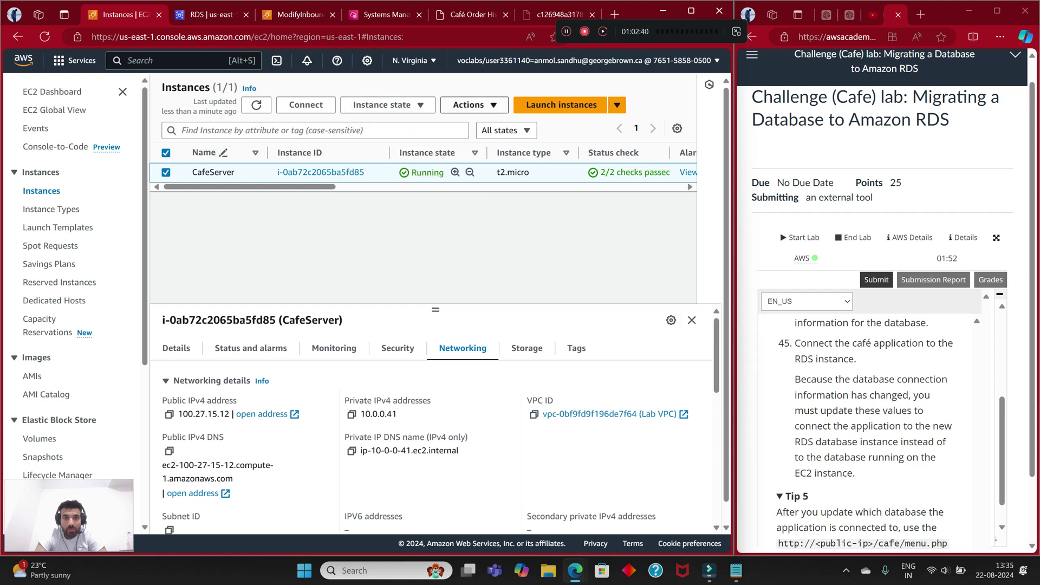
left_click(474, 105)
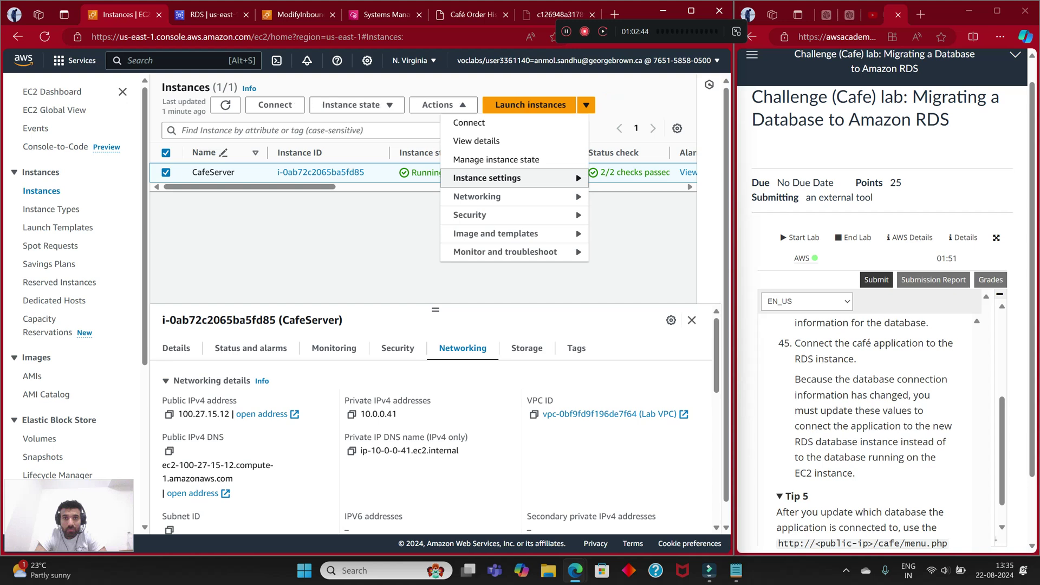
mouse_move(486, 178)
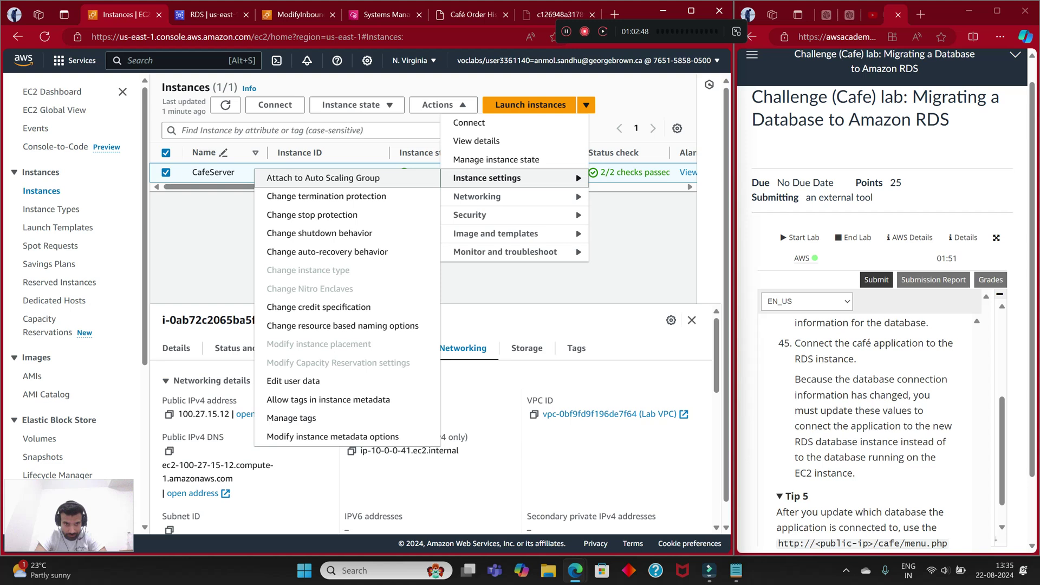
mouse_move(476, 196)
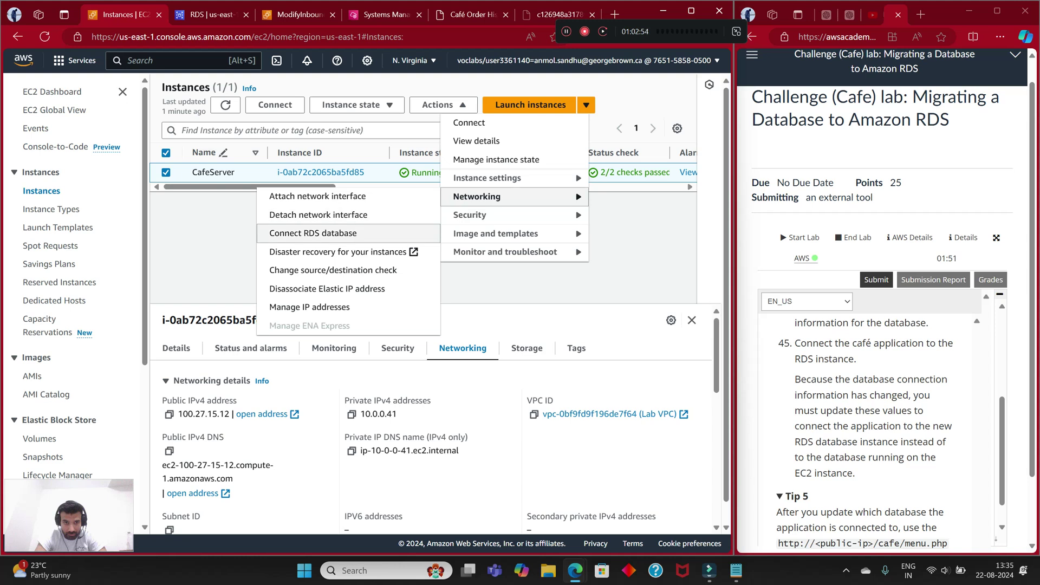
left_click(313, 233)
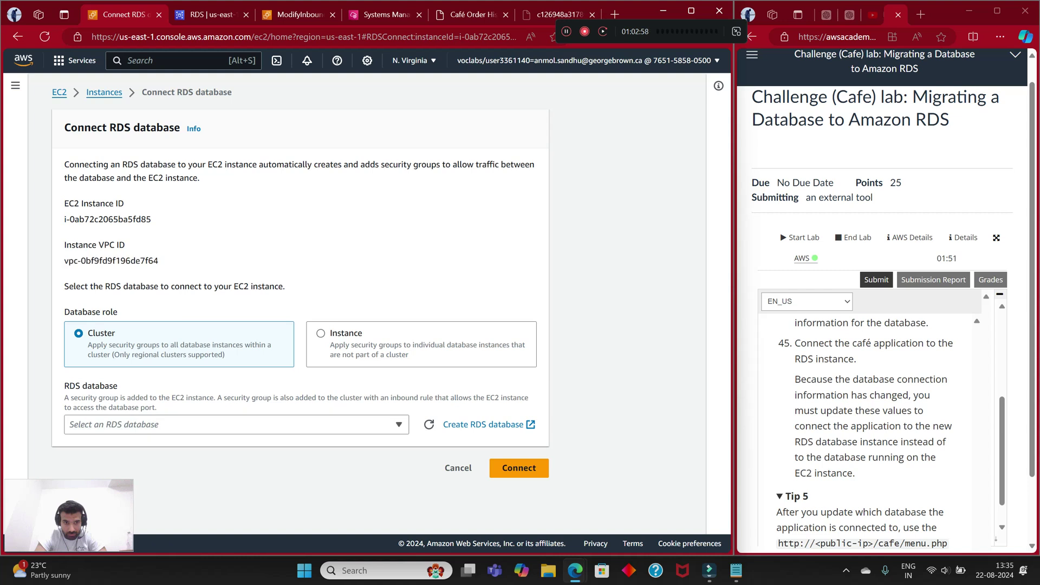
left_click(320, 333)
left_click(236, 424)
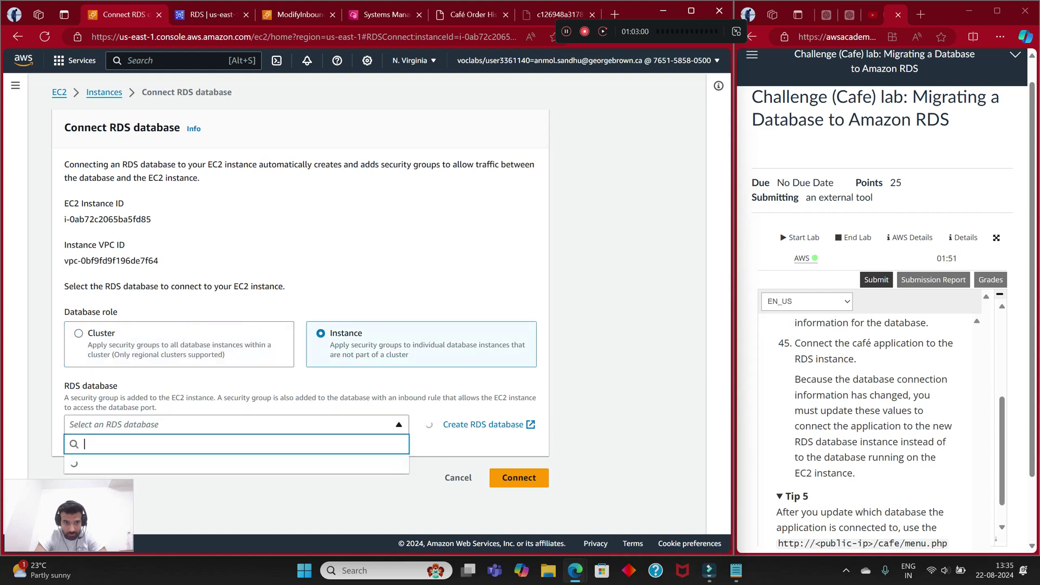
left_click(162, 466)
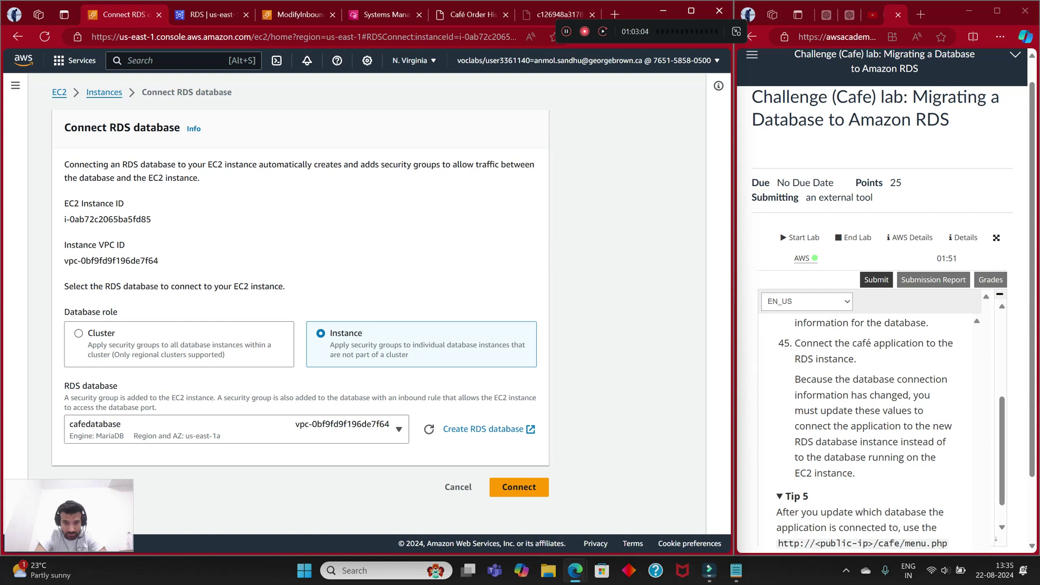
left_click(519, 486)
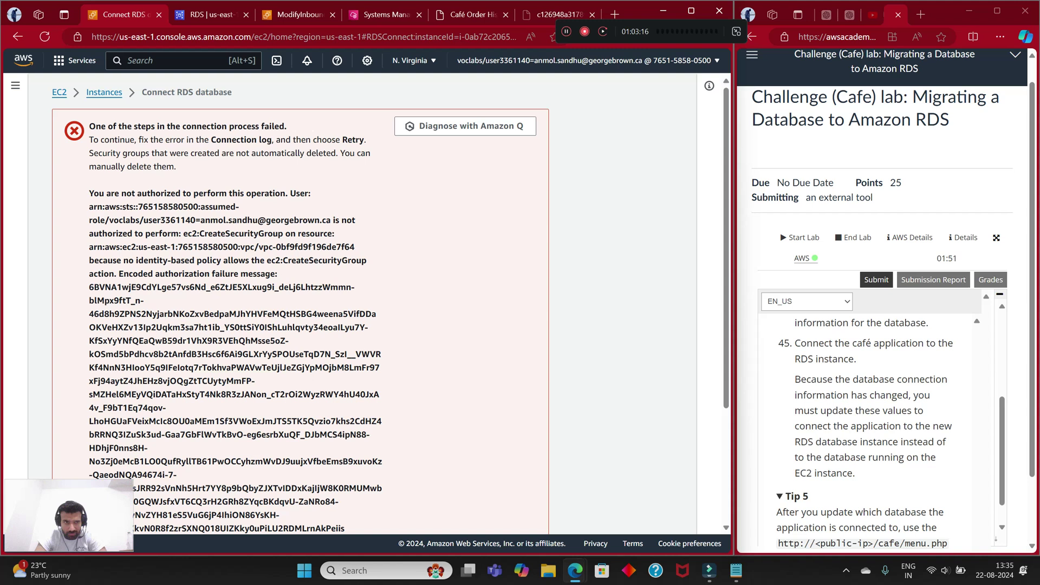
scroll(374, 304, "down", 3)
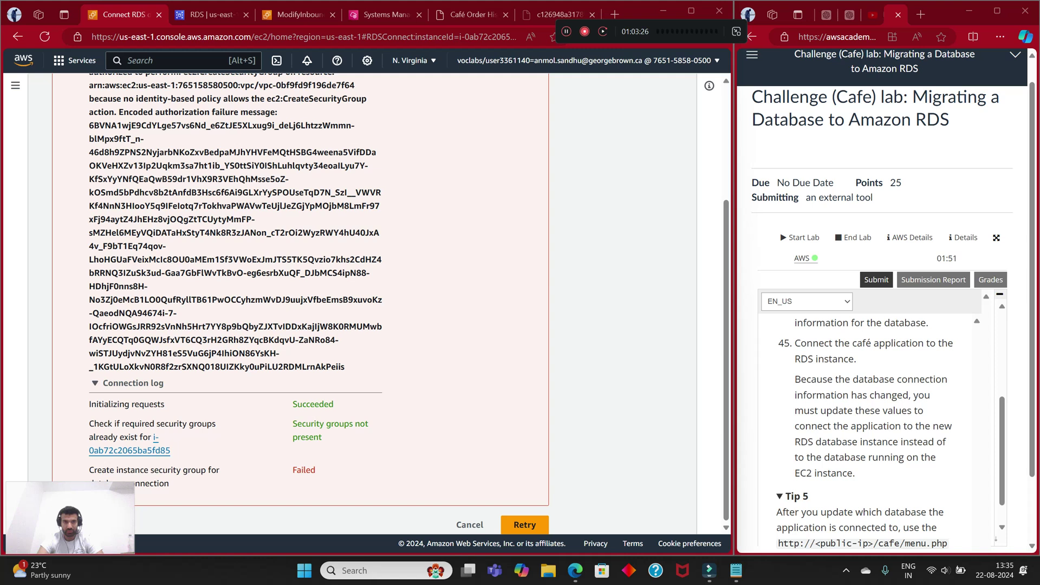
Step: Return to the CafeServer terminal session and scroll through the order table output
left_click(212, 15)
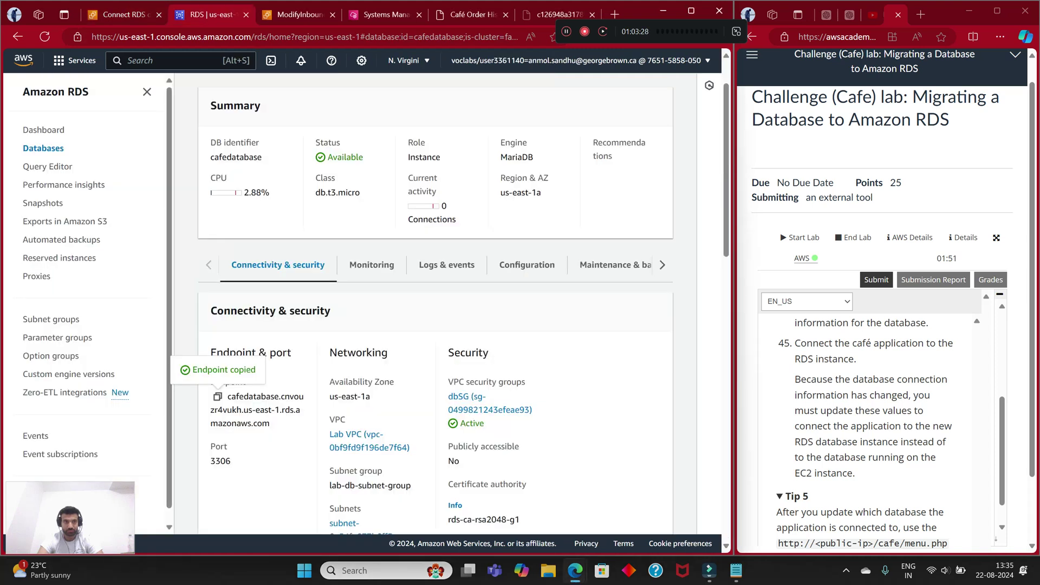
key("ctrl+Tab")
key("ctrl+Tab")
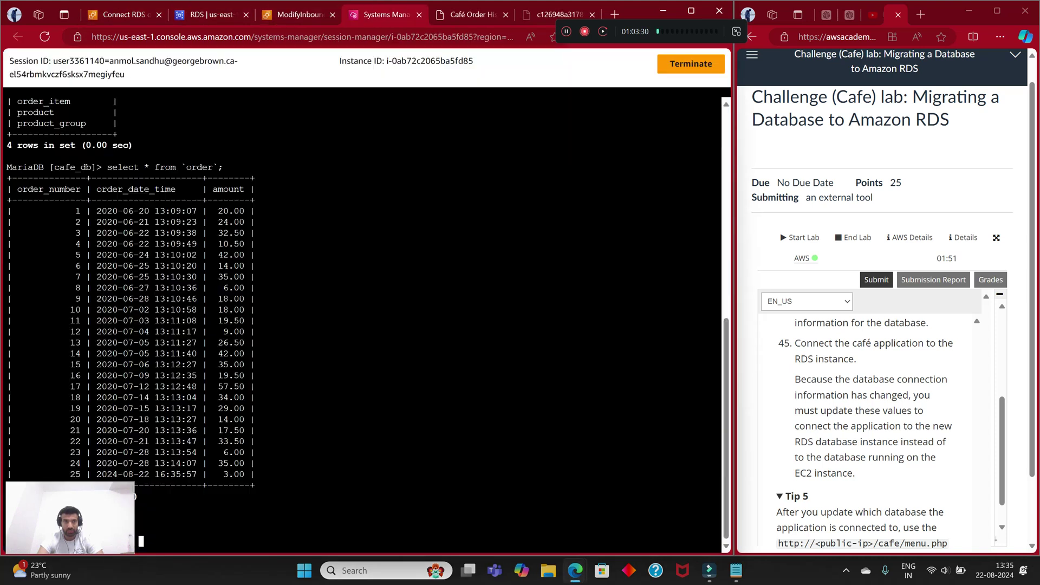
scroll(866, 433, "up", 4)
scroll(866, 433, "down", 6)
scroll(866, 433, "down", 1)
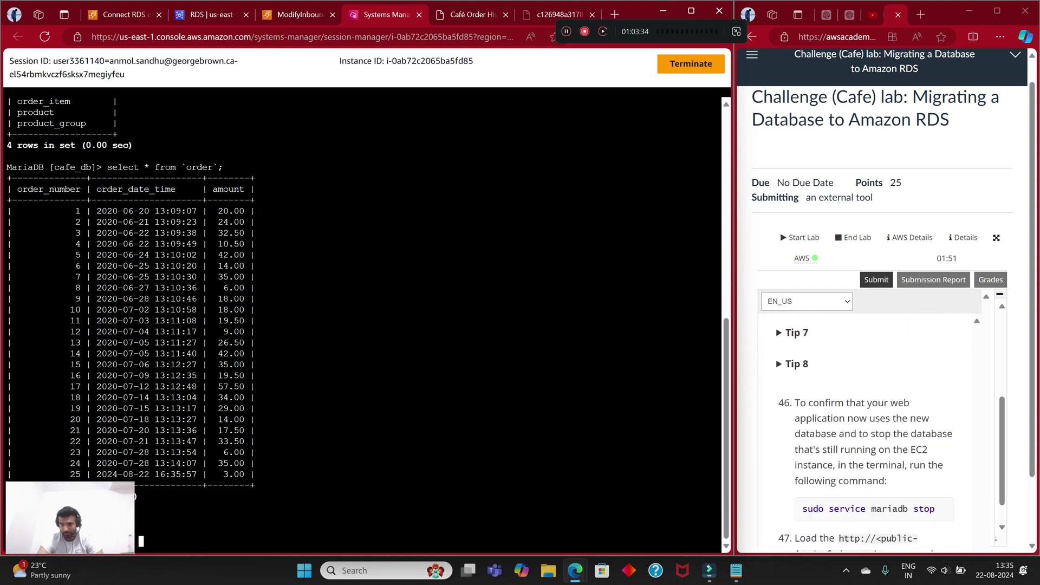
scroll(866, 433, "up", 1)
scroll(866, 433, "down", 2)
scroll(866, 434, "up", 5)
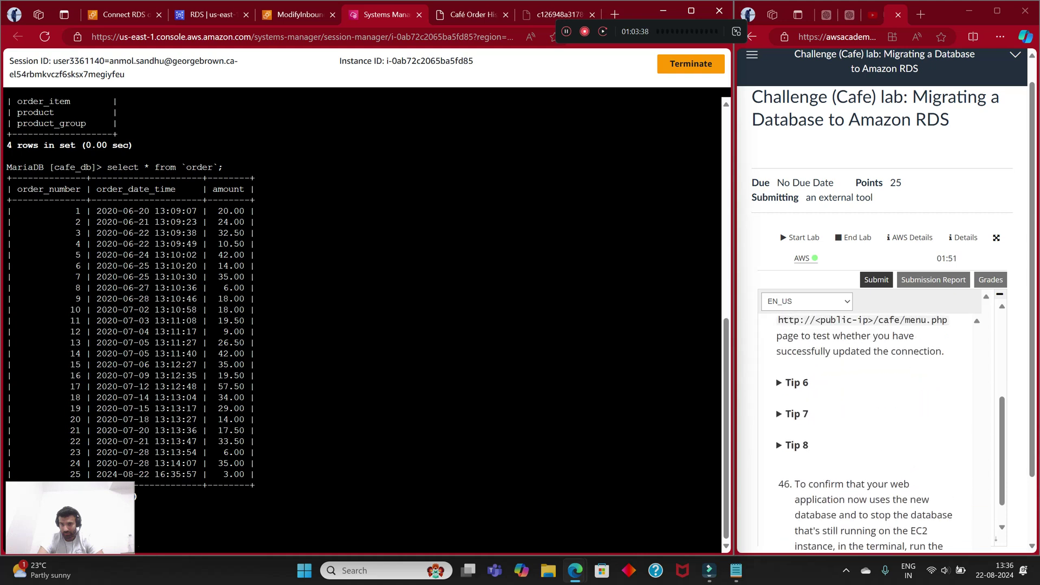
scroll(866, 433, "up", 1)
scroll(866, 434, "down", 1)
Step: Scroll through the lab instructions and maximise their window to full screen
left_click(871, 433)
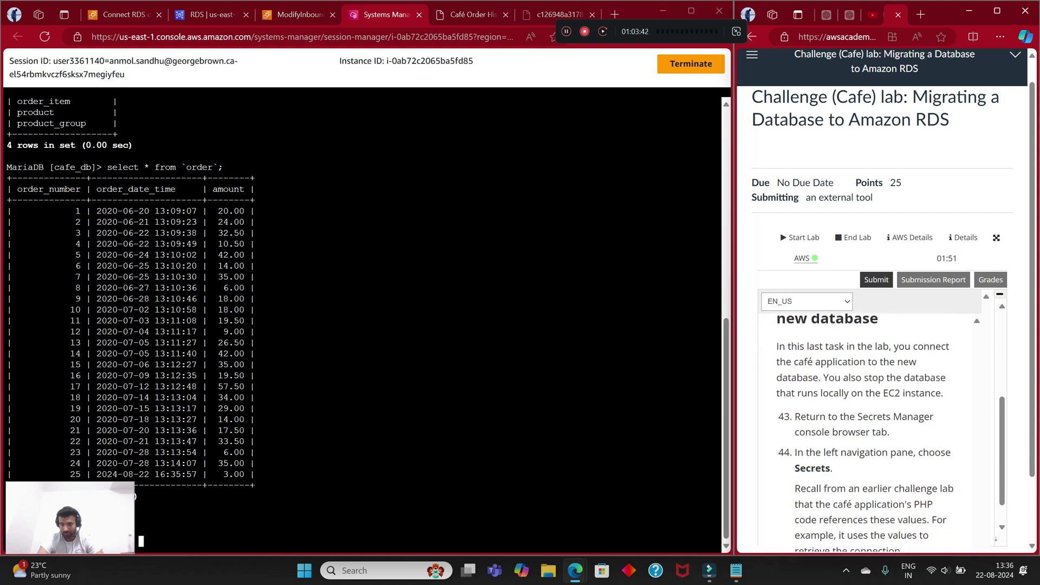
scroll(872, 433, "down", 10)
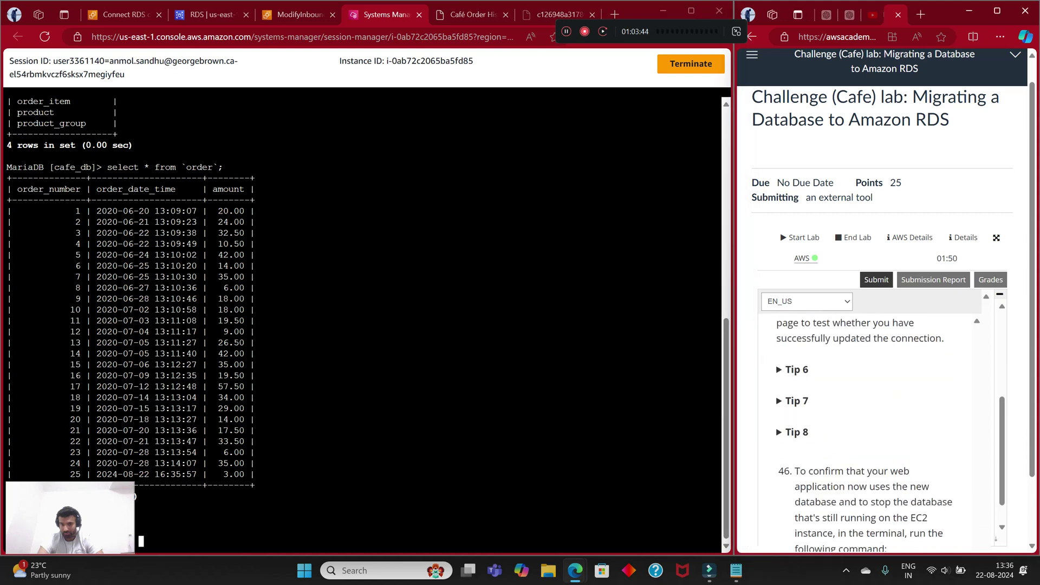
scroll(872, 433, "down", 2)
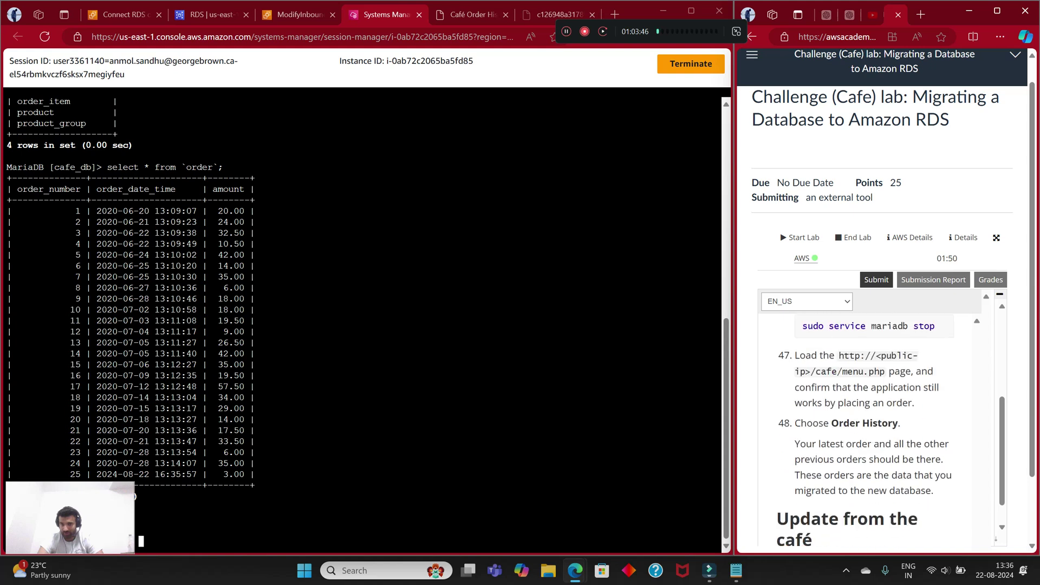
scroll(866, 433, "down", 4)
scroll(866, 433, "up", 2)
scroll(866, 433, "down", 2)
scroll(867, 433, "up", 1)
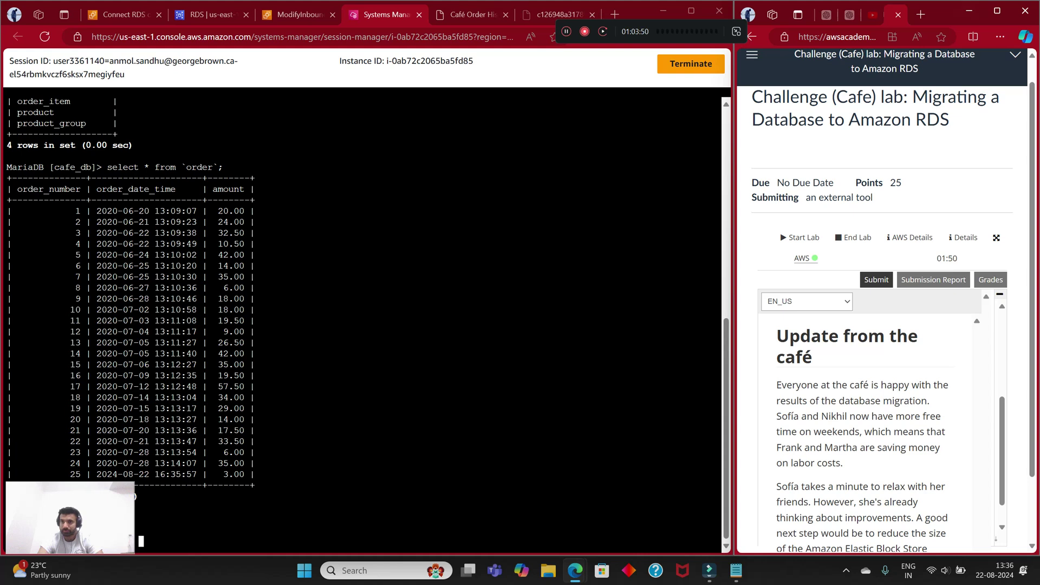
left_click(996, 10)
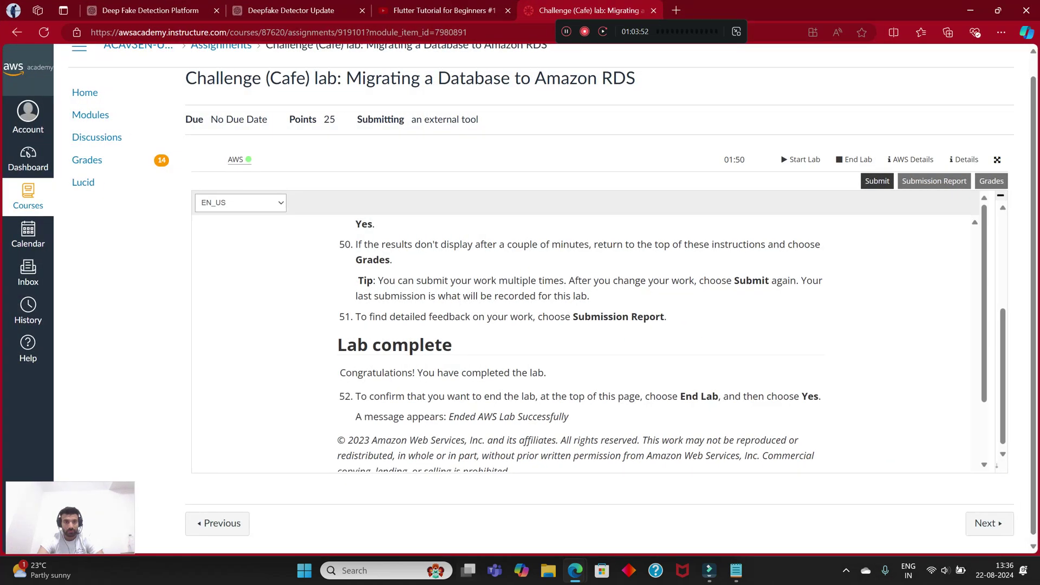
Step: Scroll the lab page to steps 46–48 showing the `sudo service mariadb stop` command
scroll(580, 342, "up", 5)
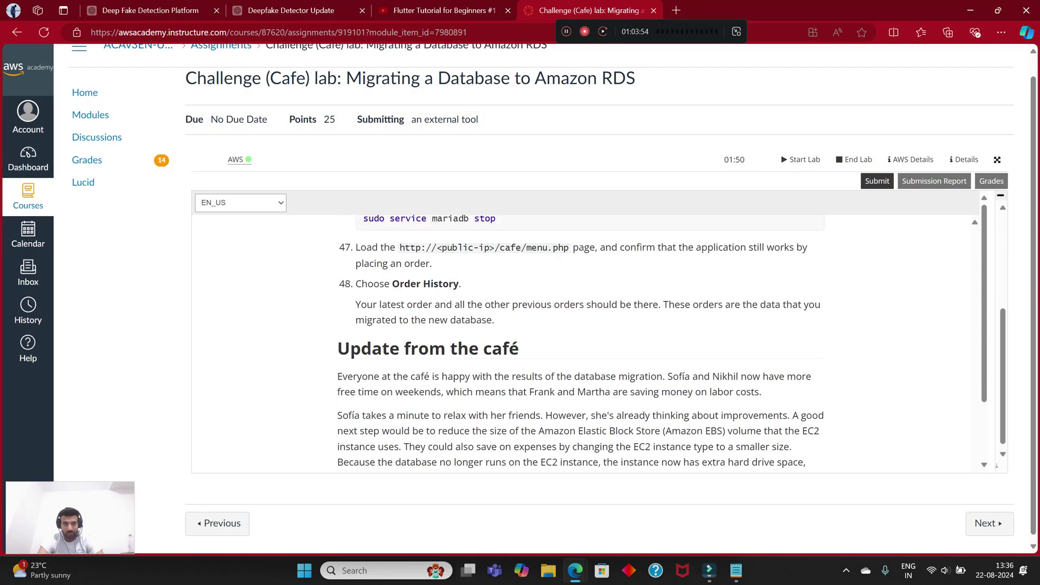
scroll(580, 341, "up", 2)
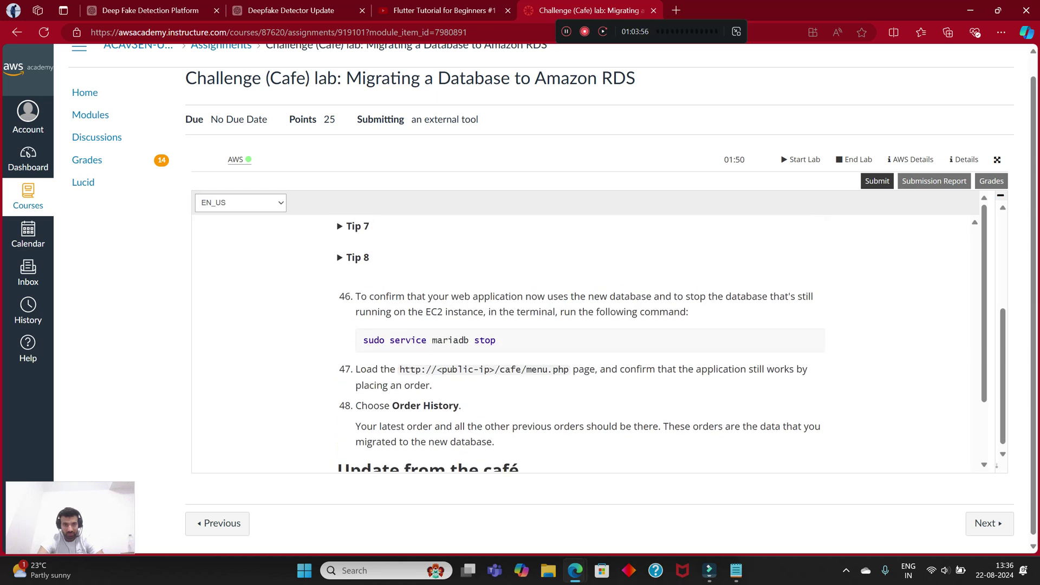
scroll(579, 341, "down", 2)
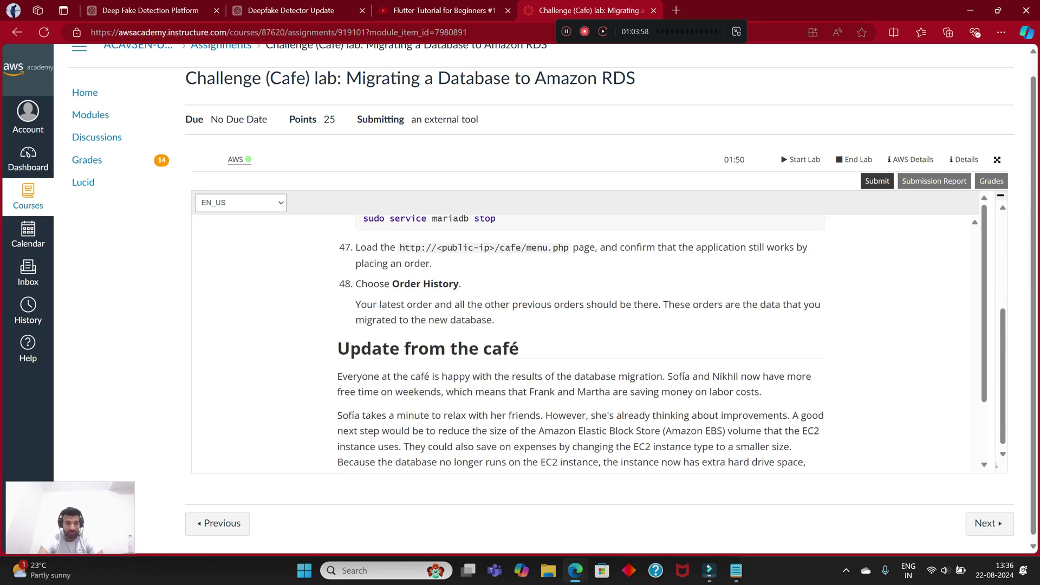
scroll(579, 341, "down", 2)
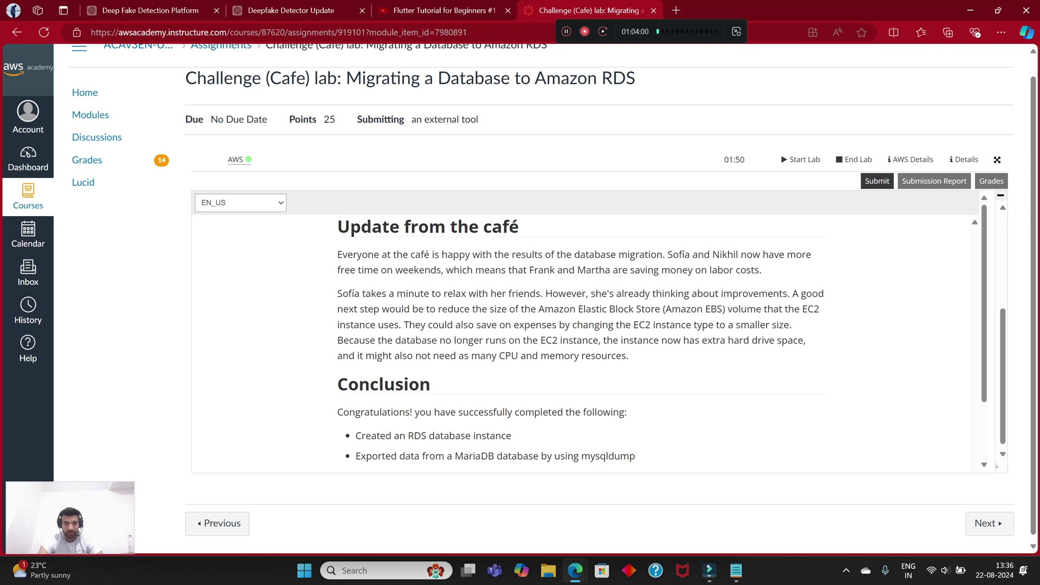
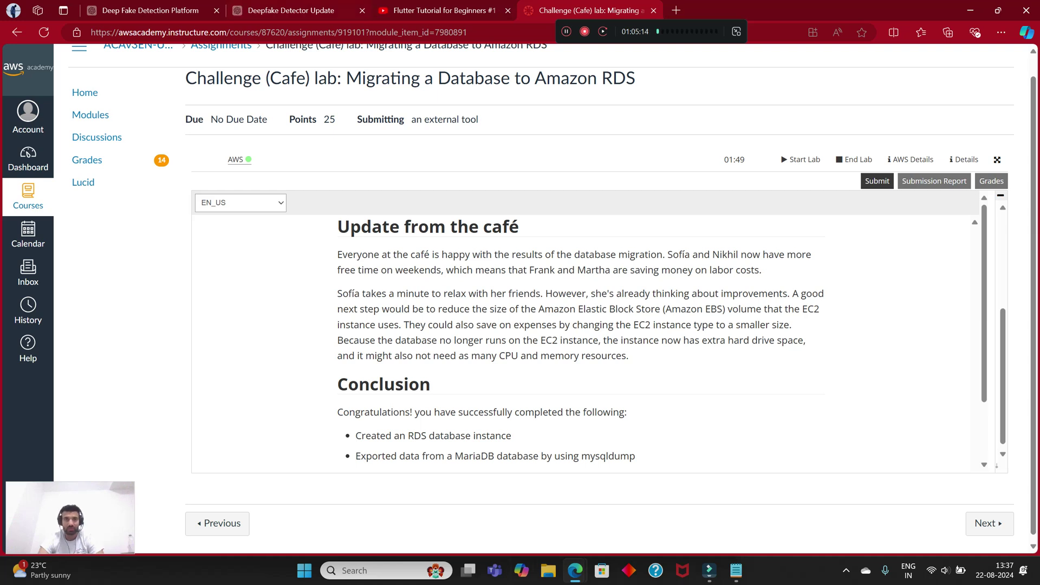
Step: Open chatgpt.com in a new browser tab
key("ctrl+t")
type("chatgpt.com")
key("Return")
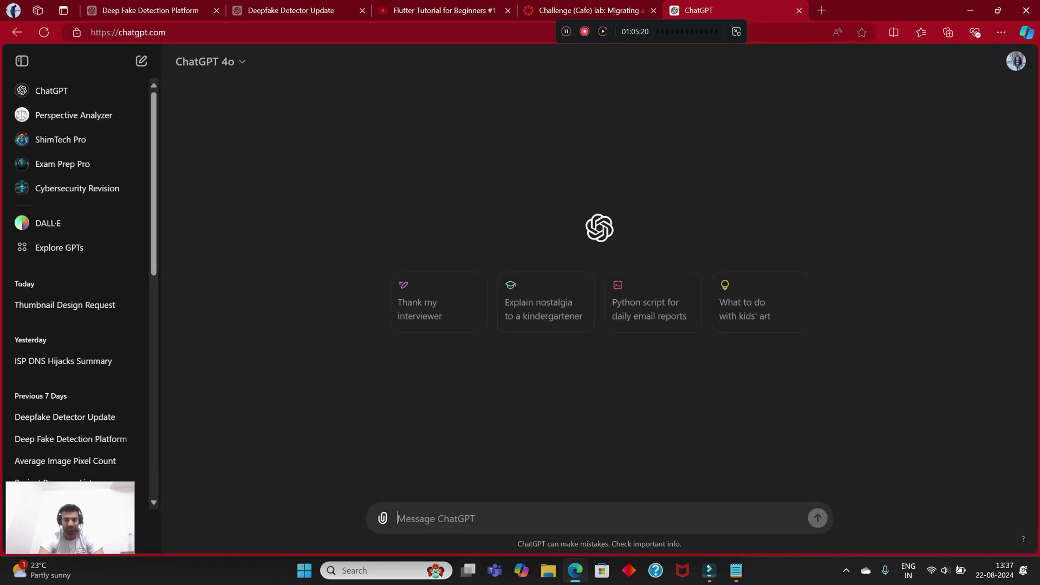
Step: Ask ChatGPT how to detach the database from the EC2 instance in AWS and connect it to an RDS database
type("that i w")
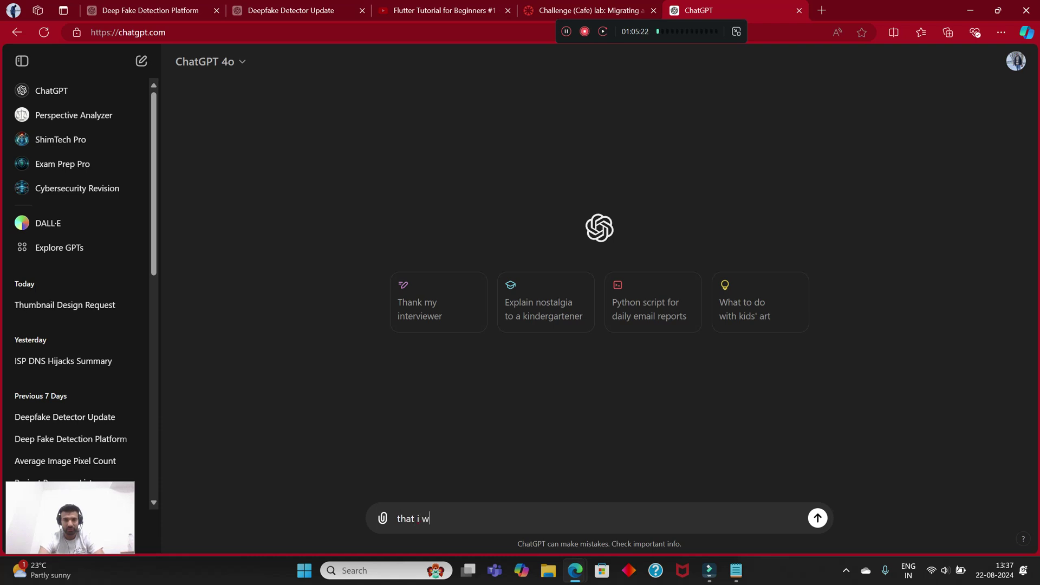
type("ant to")
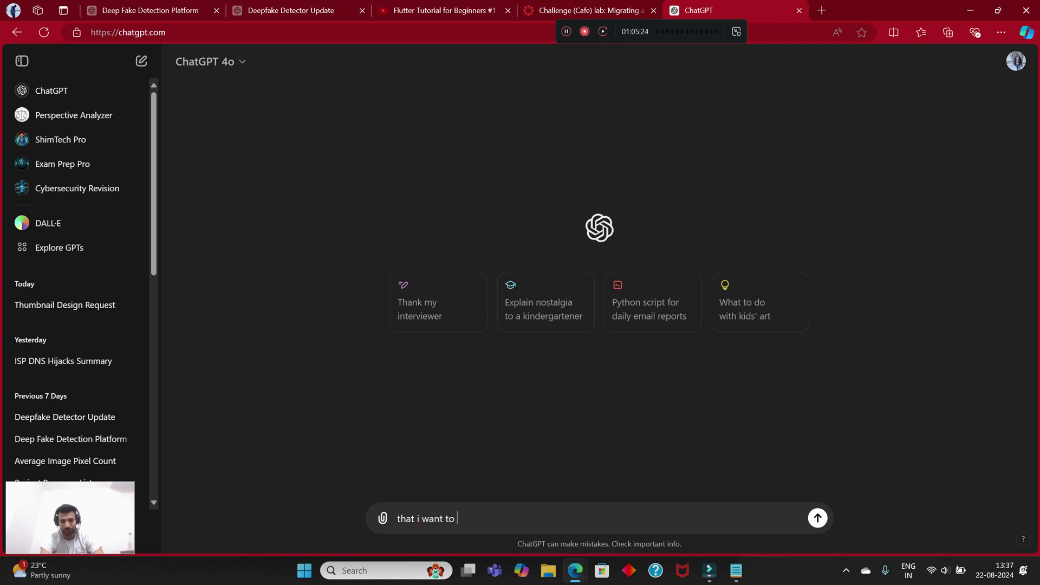
type(" detach the")
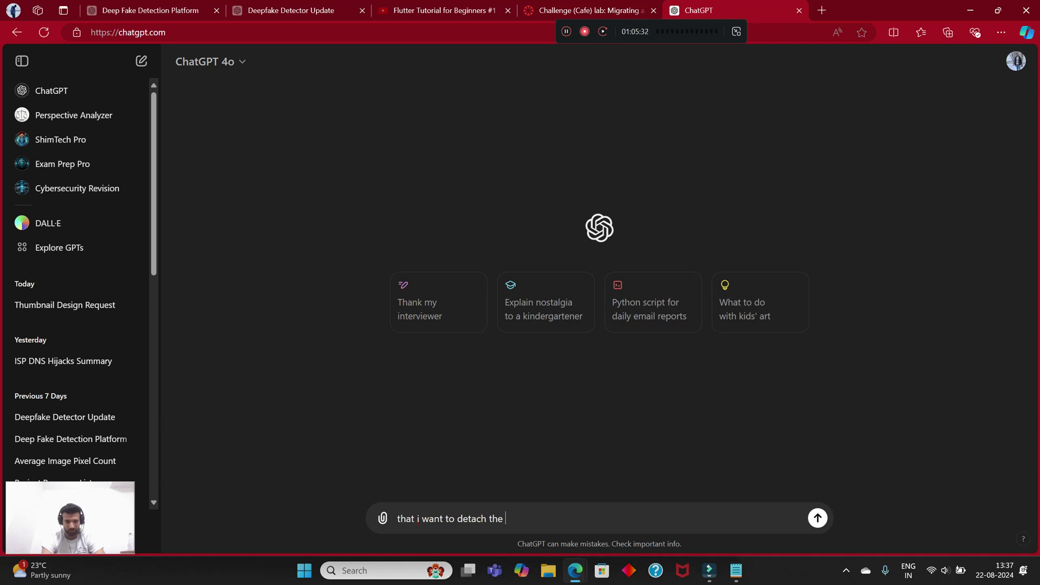
type("database ")
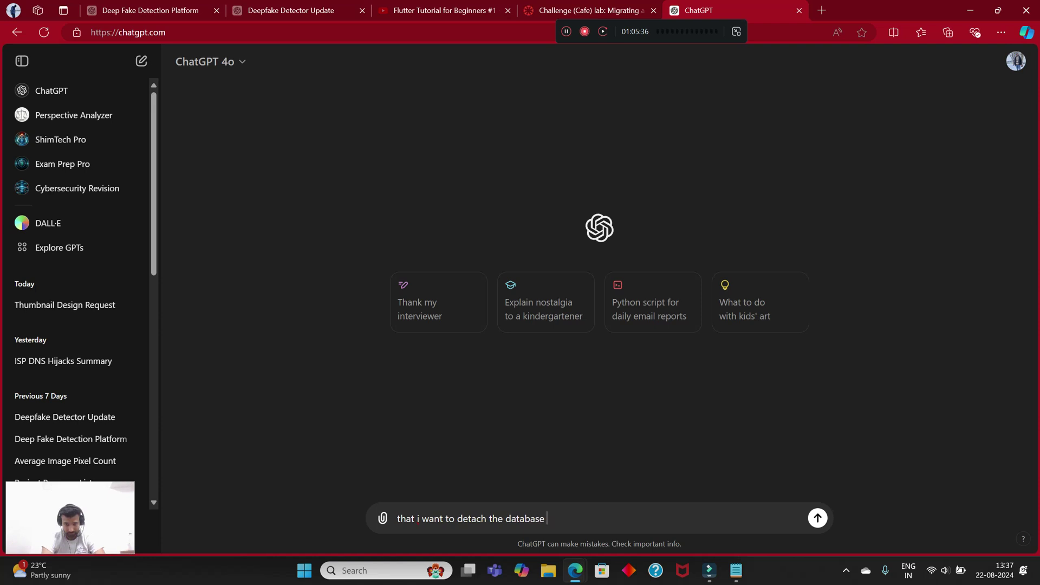
type("from my e")
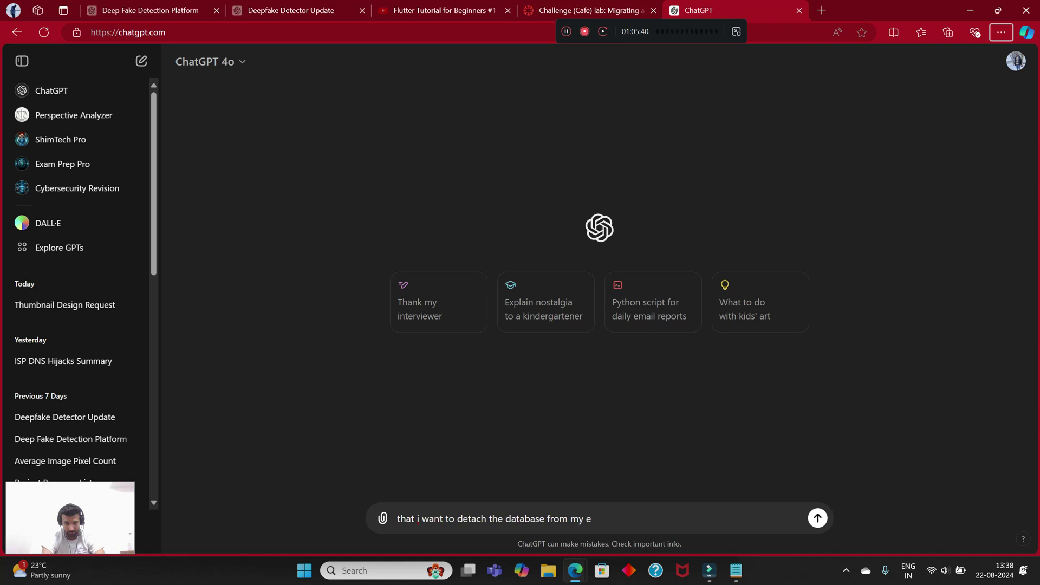
type("c2 i")
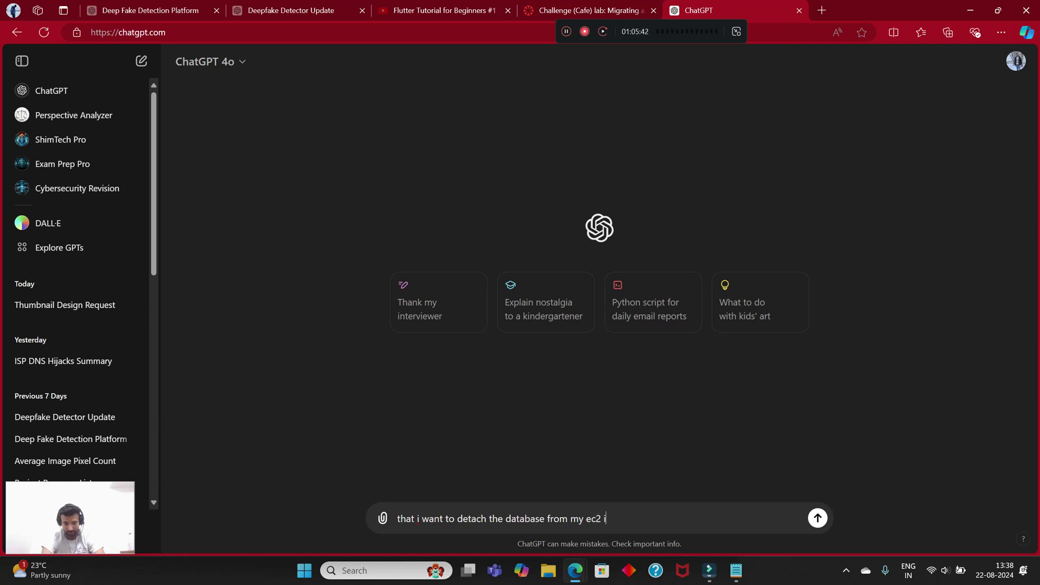
type("nstance in w")
key("BackSpace")
type("aws and ")
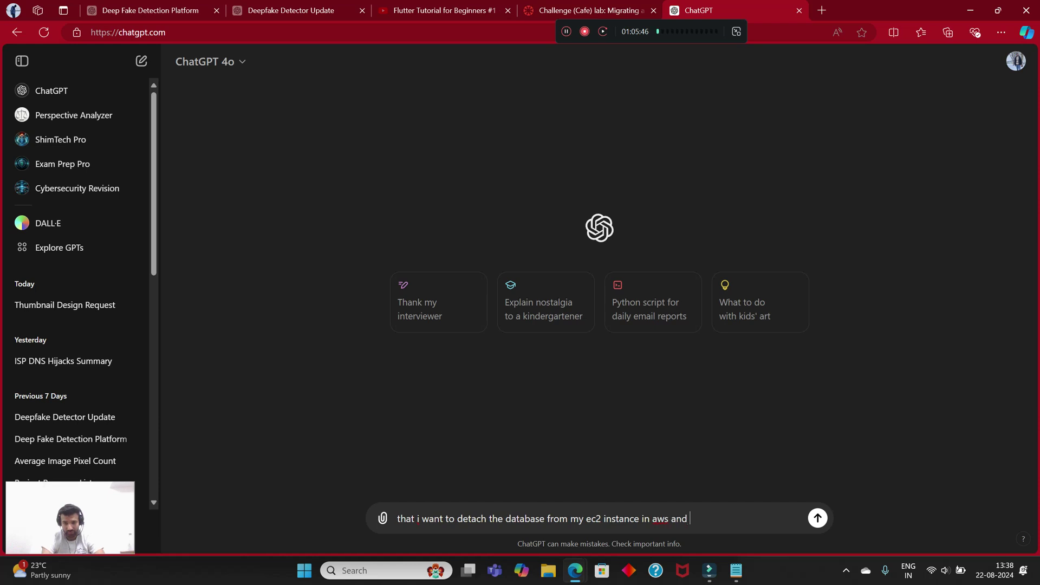
type("i want to connect it to ")
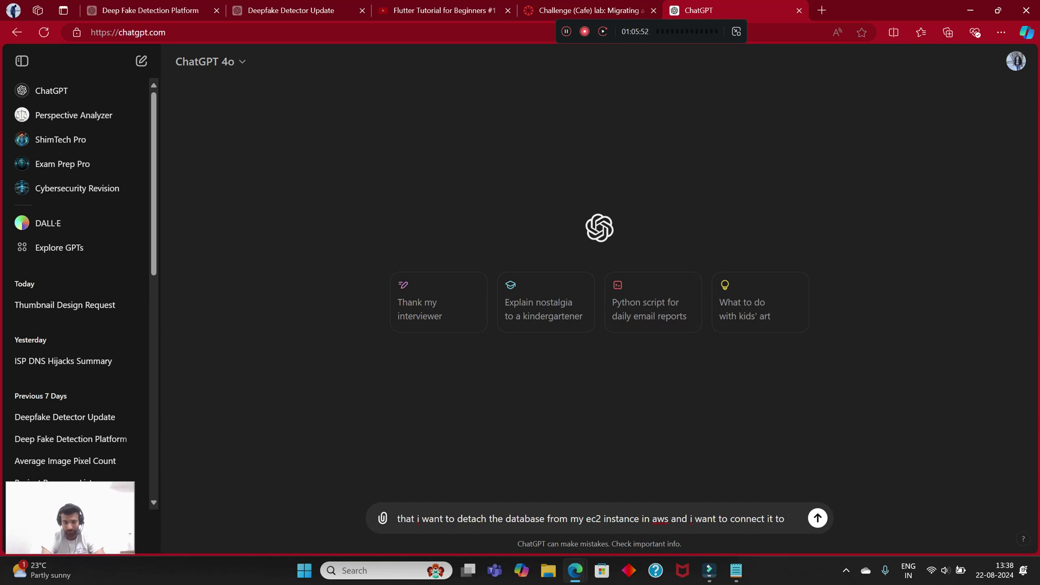
type("rds")
type(" databas")
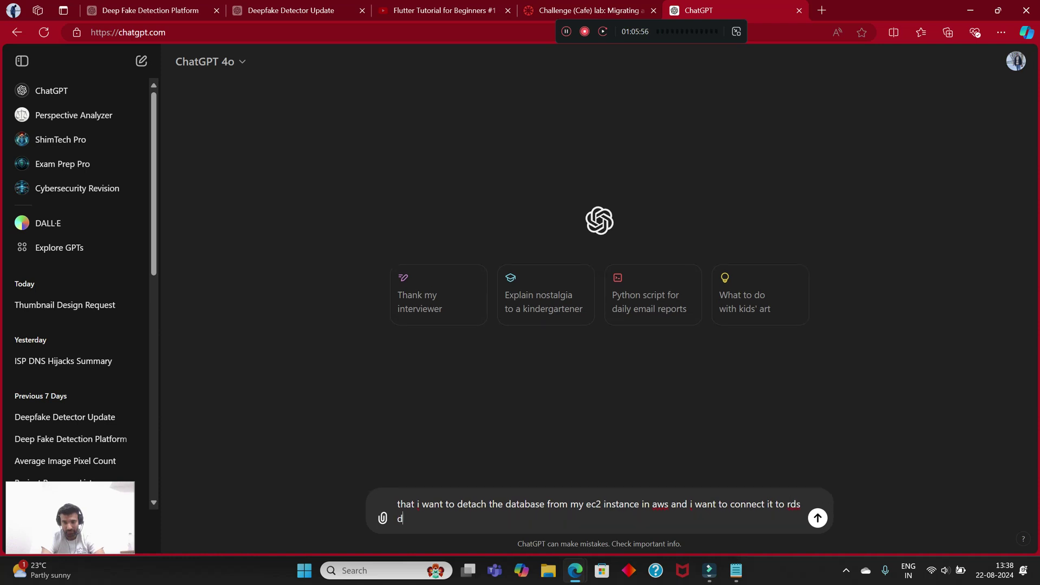
type("e.")
key("Return")
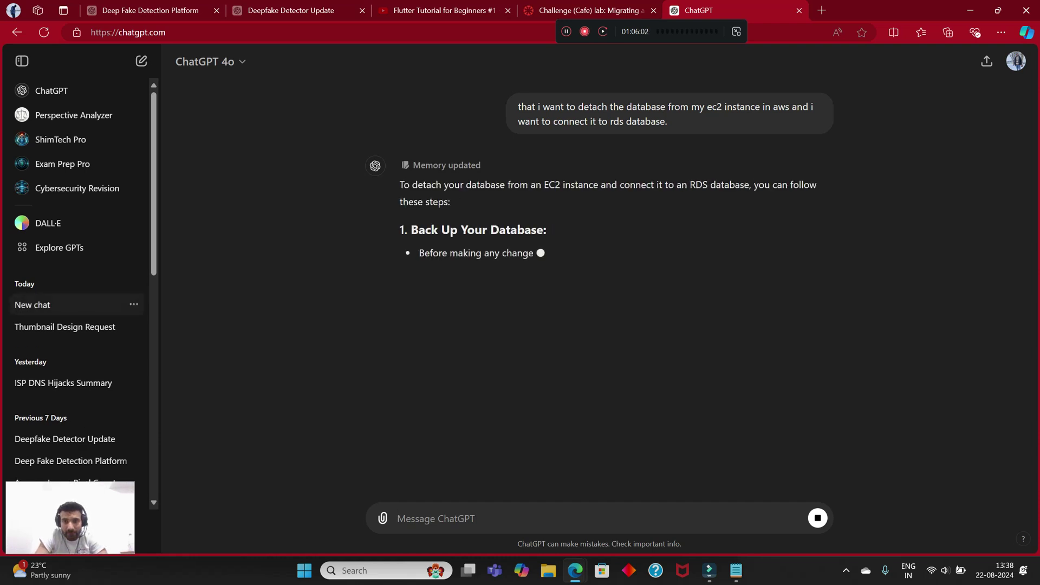
Step: Stop ChatGPT's first answer and reopen the sent question for editing
left_click(817, 518)
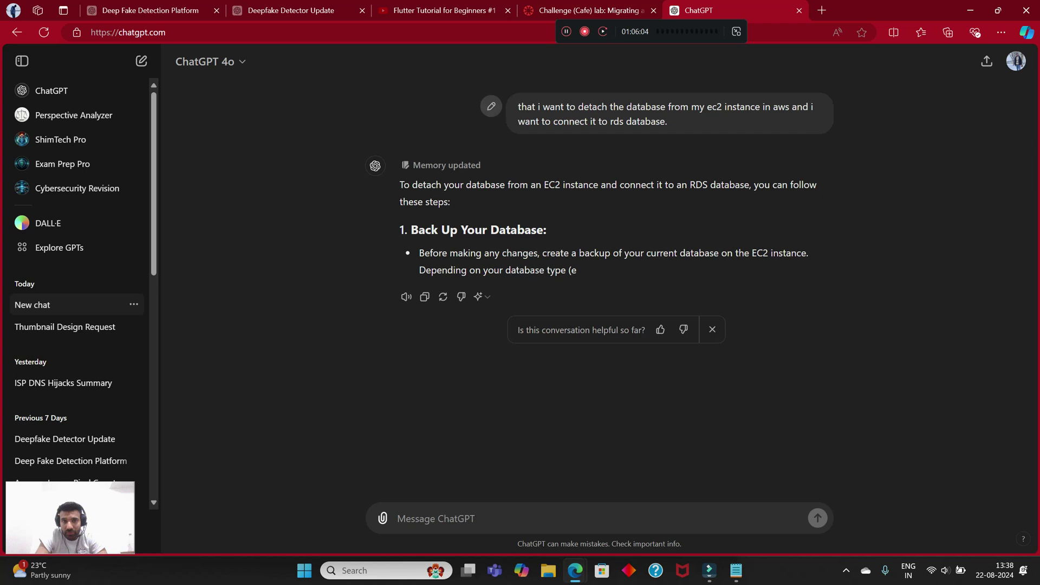
left_click(491, 106)
key("BackSpace")
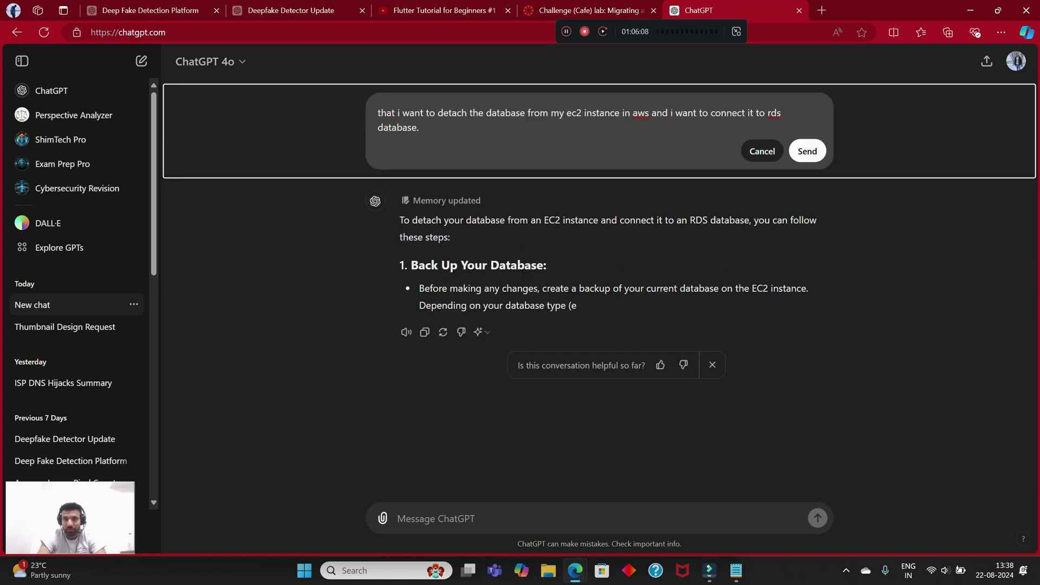
key("Escape")
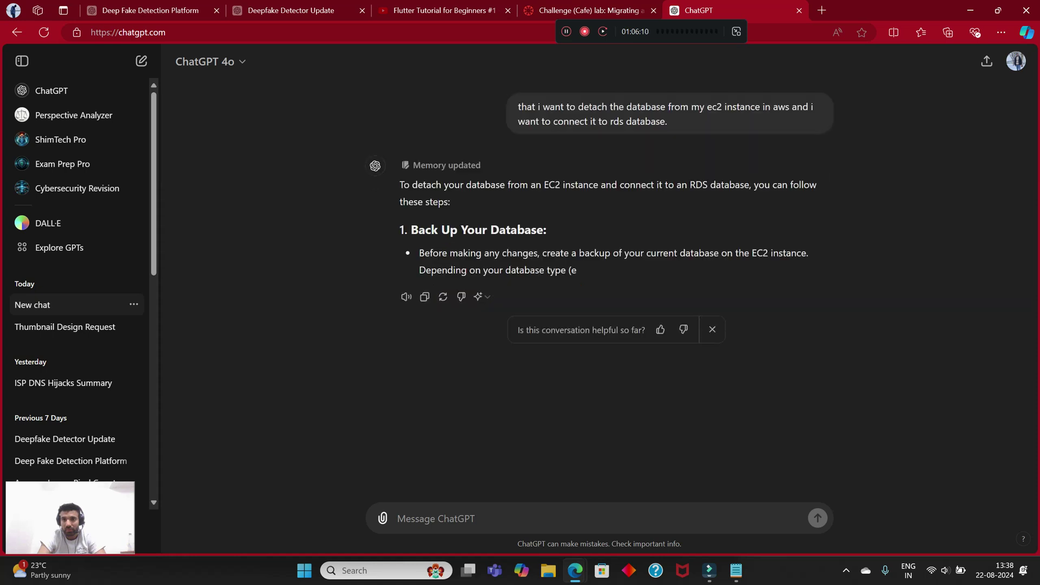
left_click(491, 106)
Step: Add a request for the EC2 terminal commands that complete these tasks, and resubmit the question
type("i want you to")
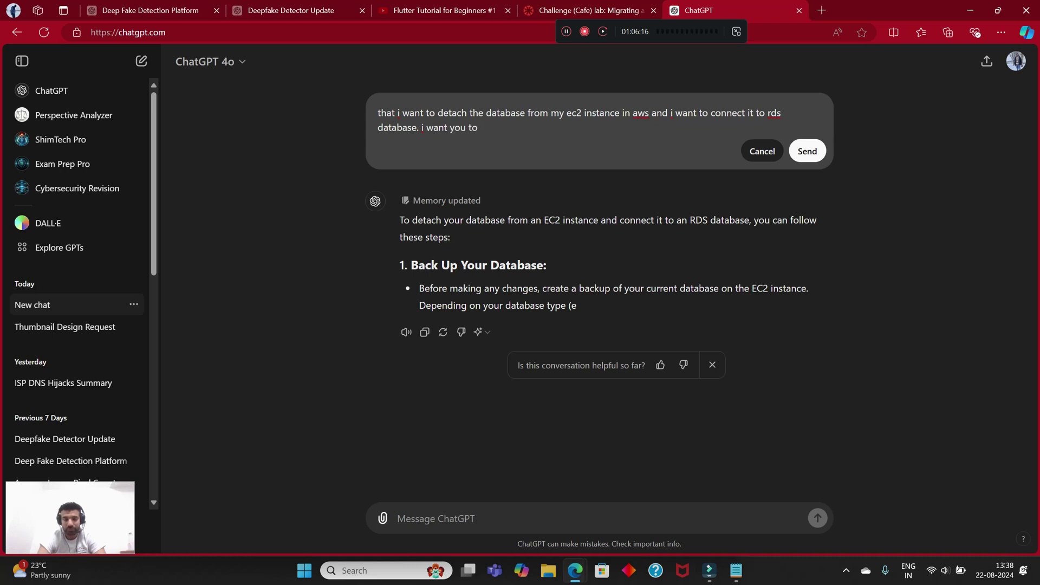
type(" list the commands that i can use ")
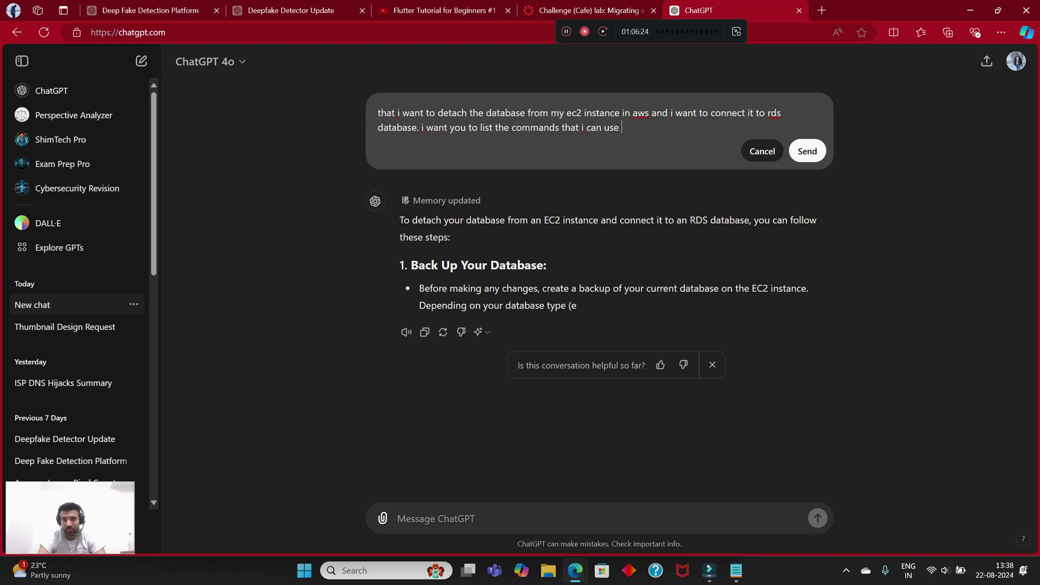
type("in ec2 terminal to c")
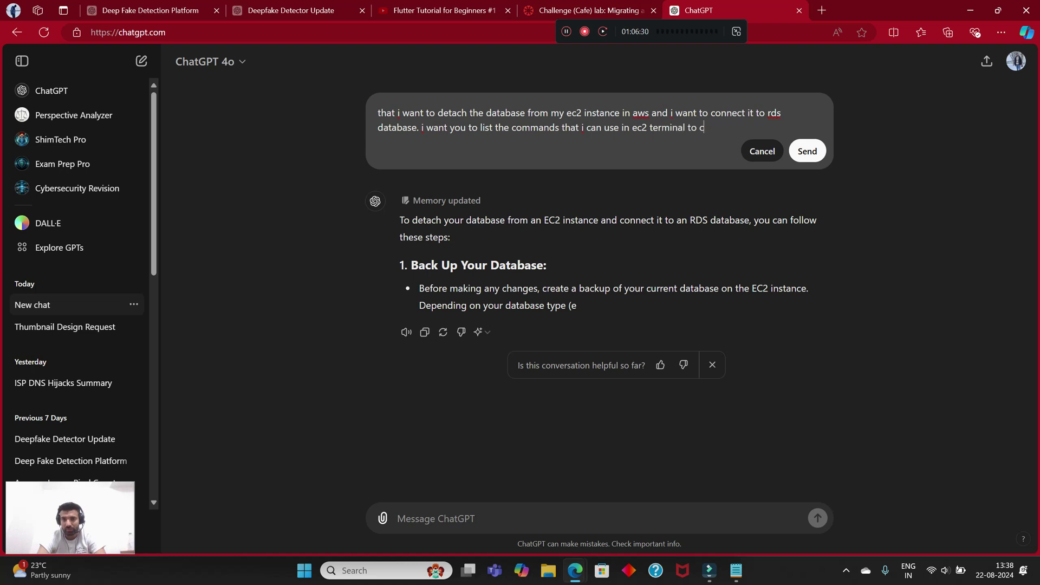
type("omplete these at")
key("BackSpace")
key("BackSpace")
type("taks.")
key("BackSpace")
key("BackSpace")
key("BackSpace")
key("BackSpace")
type("sl")
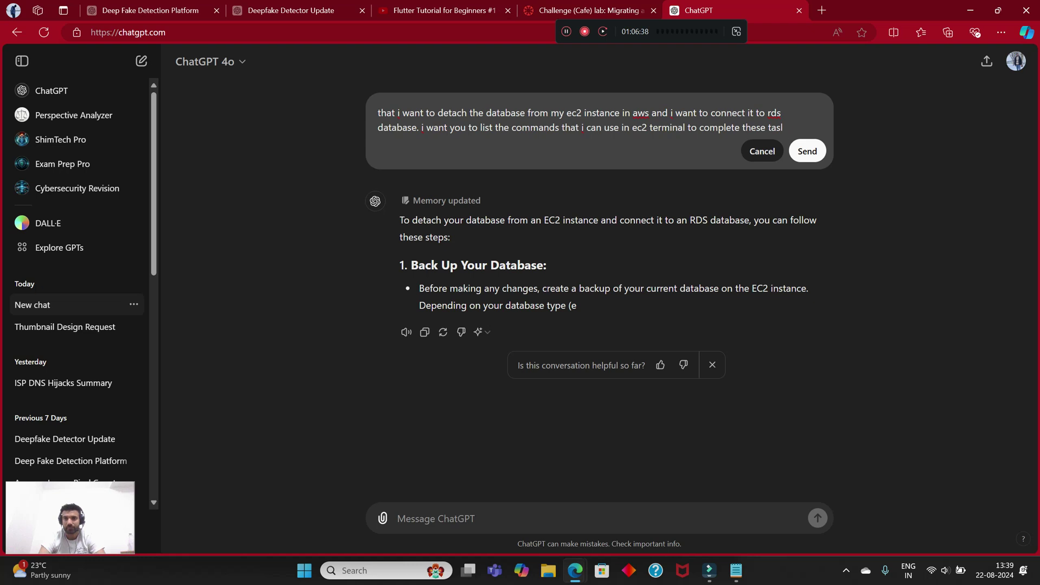
type("sks.")
key("shift+Return")
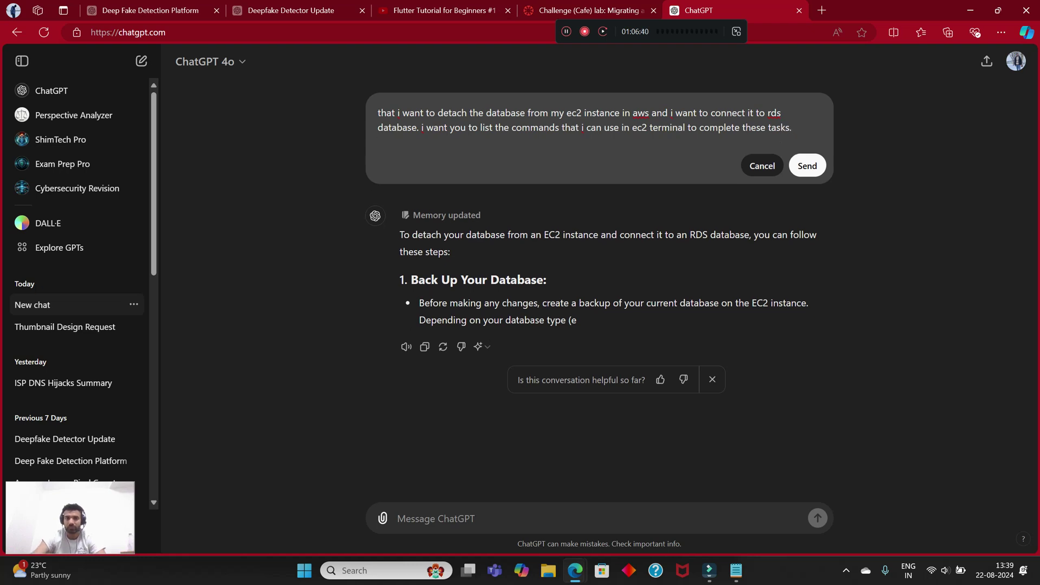
key("Return")
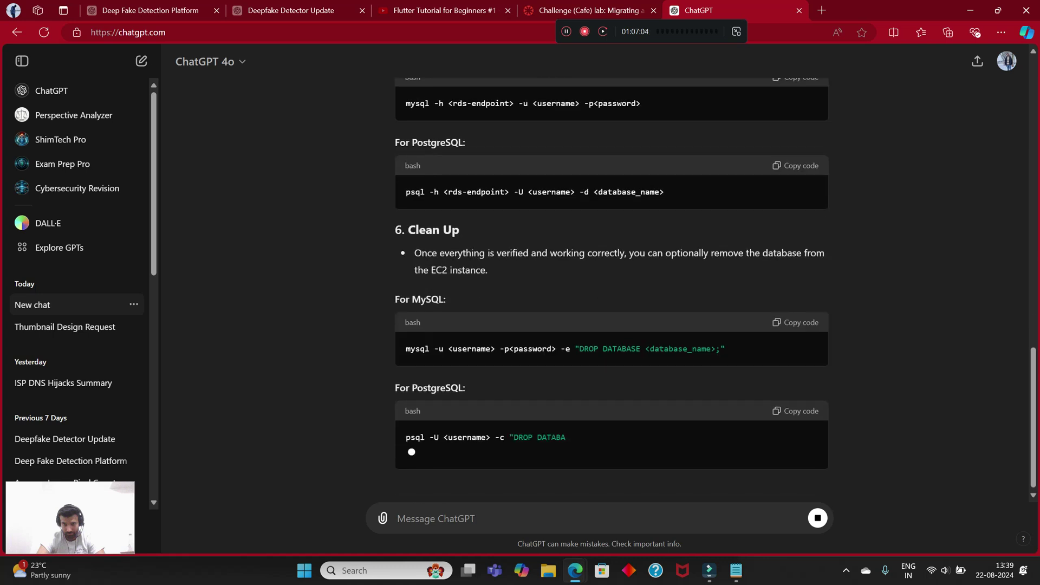
Step: Read through ChatGPT's full answer, from backup and S3 transfer to cleanup and EC2 termination commands
scroll(611, 287, "up", 4)
scroll(611, 287, "up", 3)
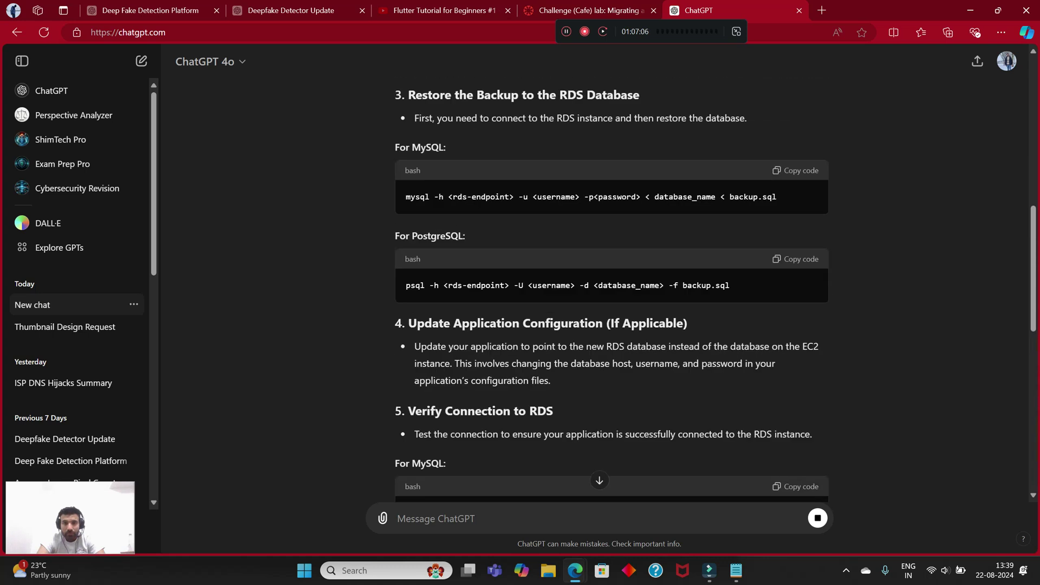
scroll(611, 287, "up", 2)
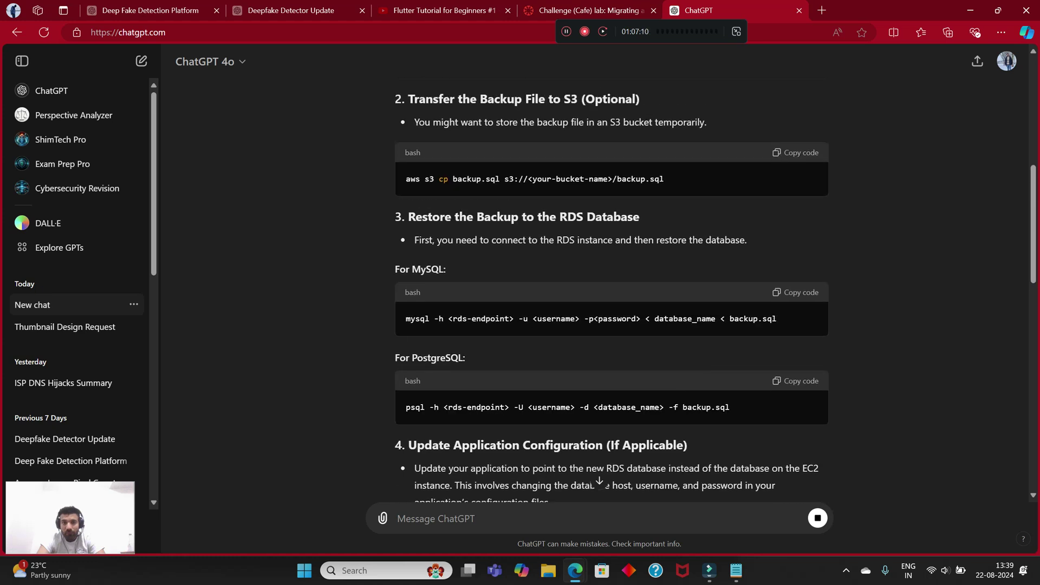
scroll(611, 287, "up", 2)
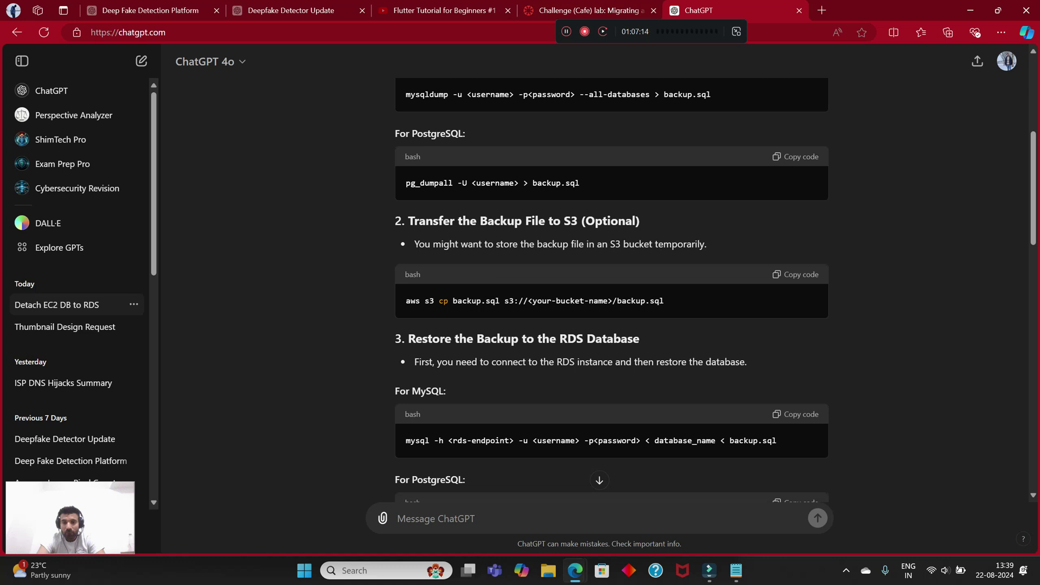
scroll(611, 287, "down", 5)
scroll(611, 287, "down", 4)
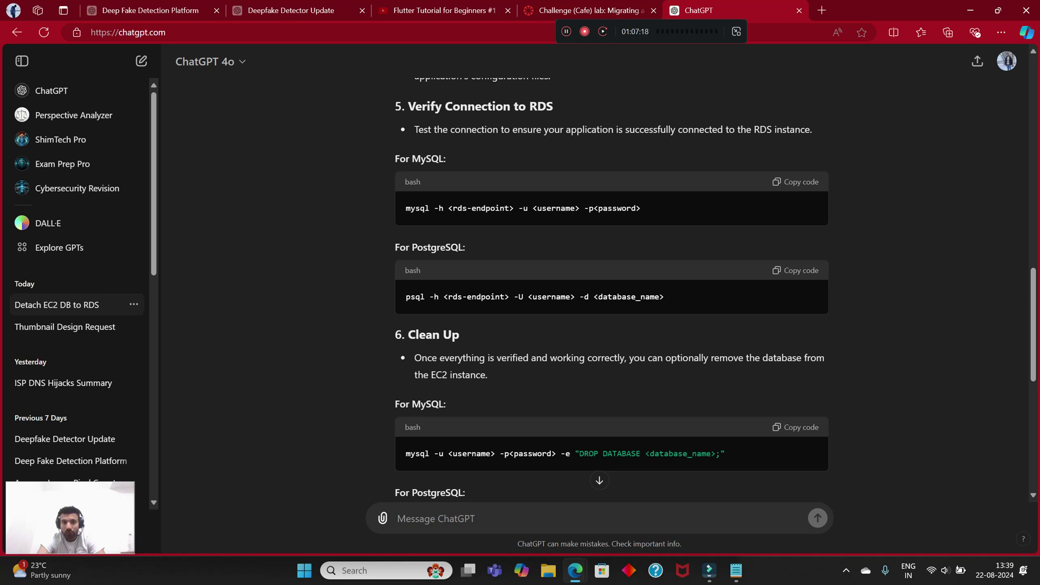
scroll(611, 287, "down", 2)
scroll(611, 287, "down", 3)
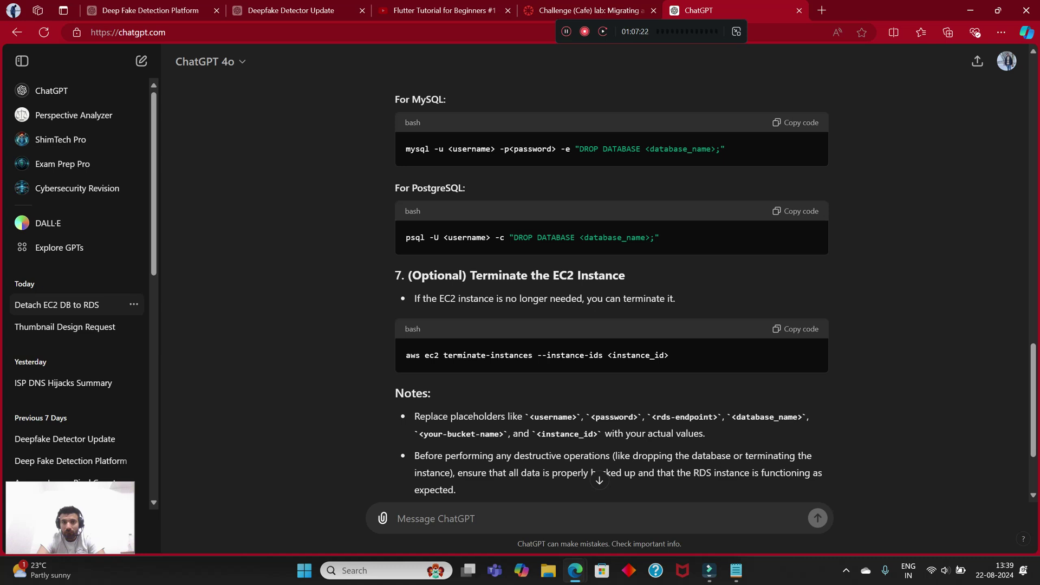
scroll(592, 470, "down", 2)
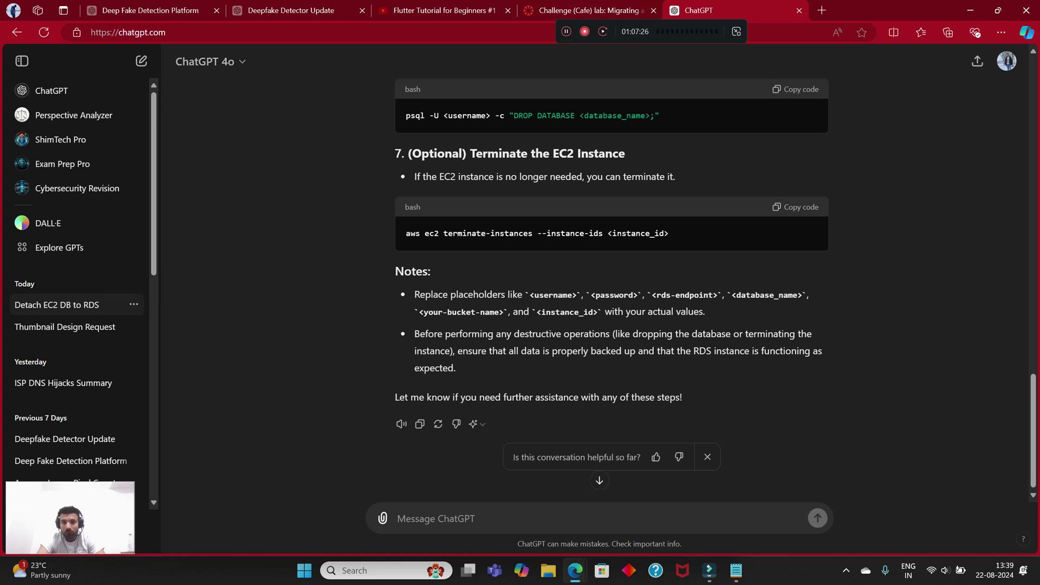
Step: Go through the browser tabs and close the Flutter tutorial tab
key("ctrl+1")
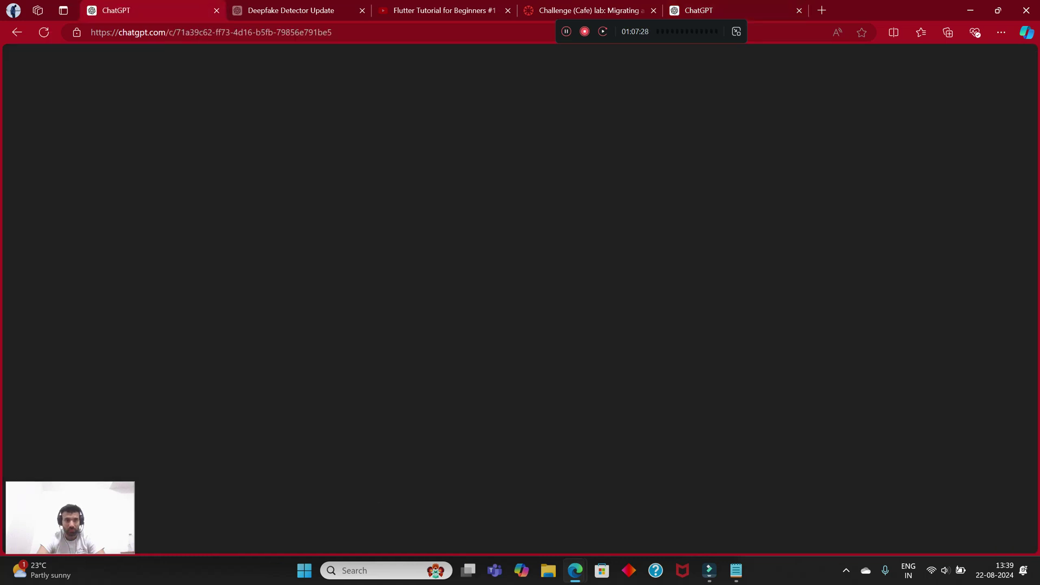
key("ctrl+Tab")
key("ctrl+Tab")
key("ctrl+Tab")
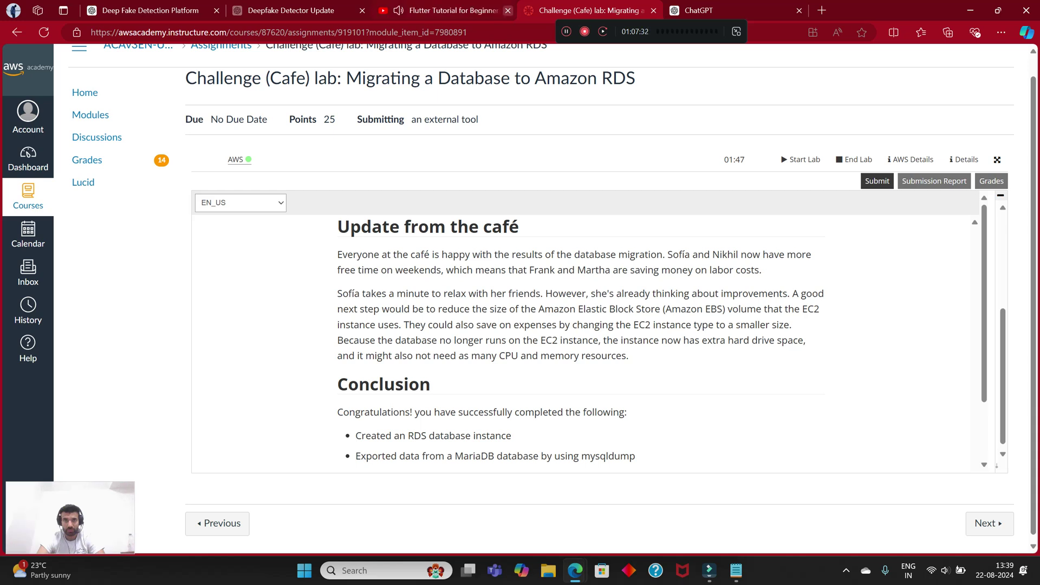
left_click(507, 10)
Step: Snap the browser to the right half and put the ChatGPT window in the left half
key("super+Right")
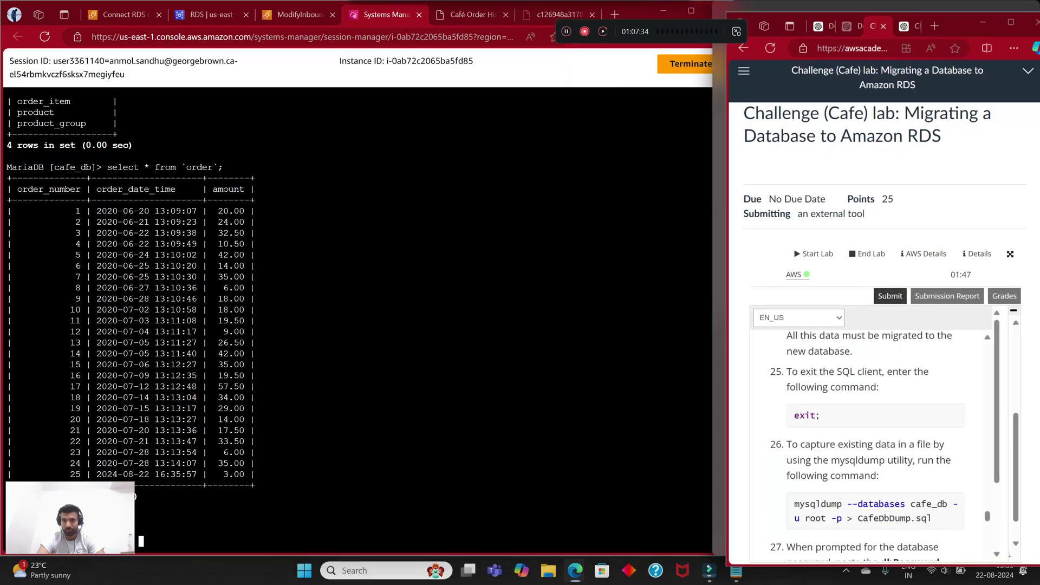
key("Right")
key("Right")
key("Left")
key("Left")
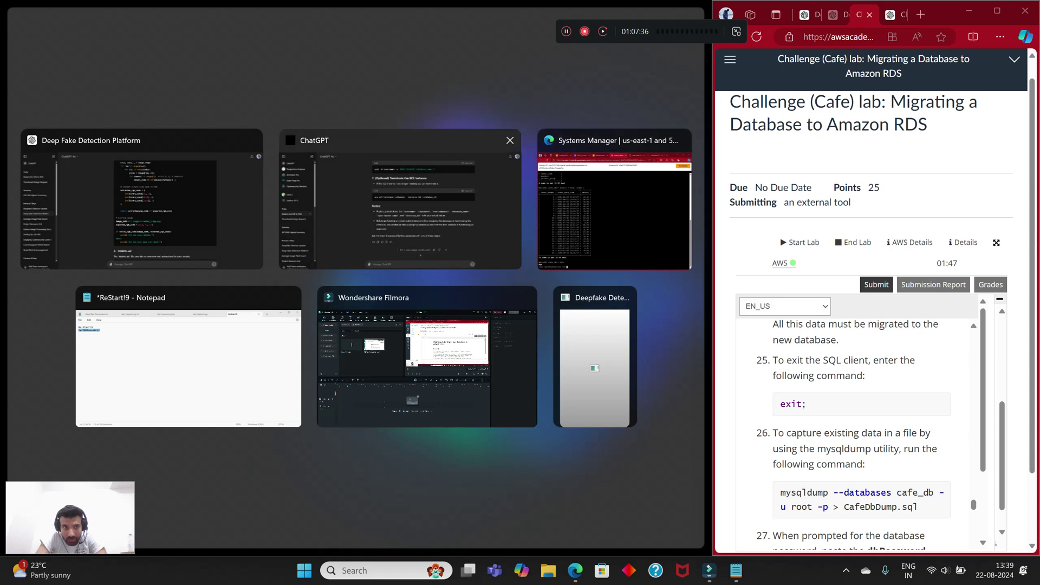
key("Right")
key("Down")
key("Left")
key("Up")
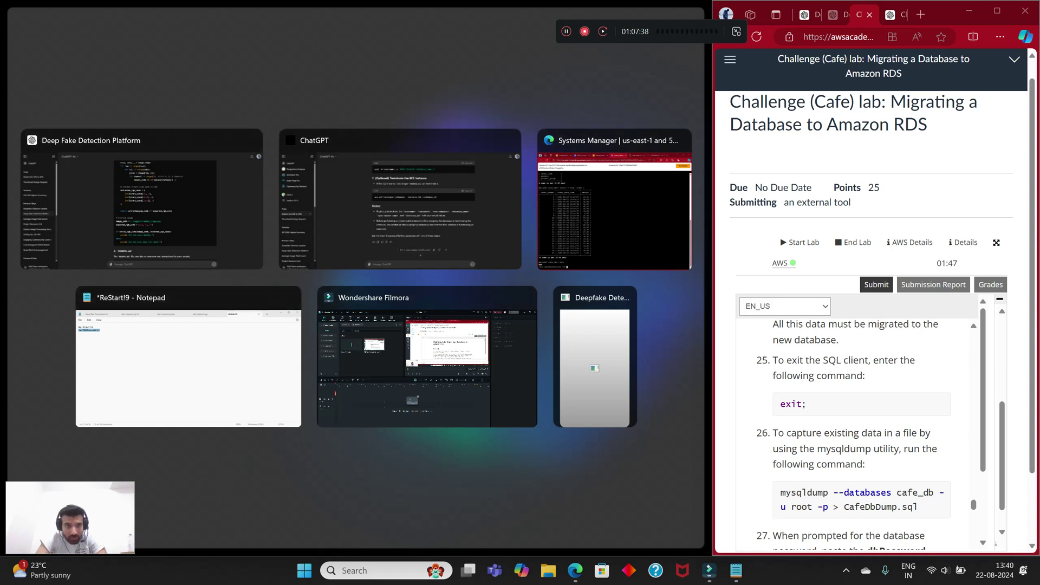
key("Return")
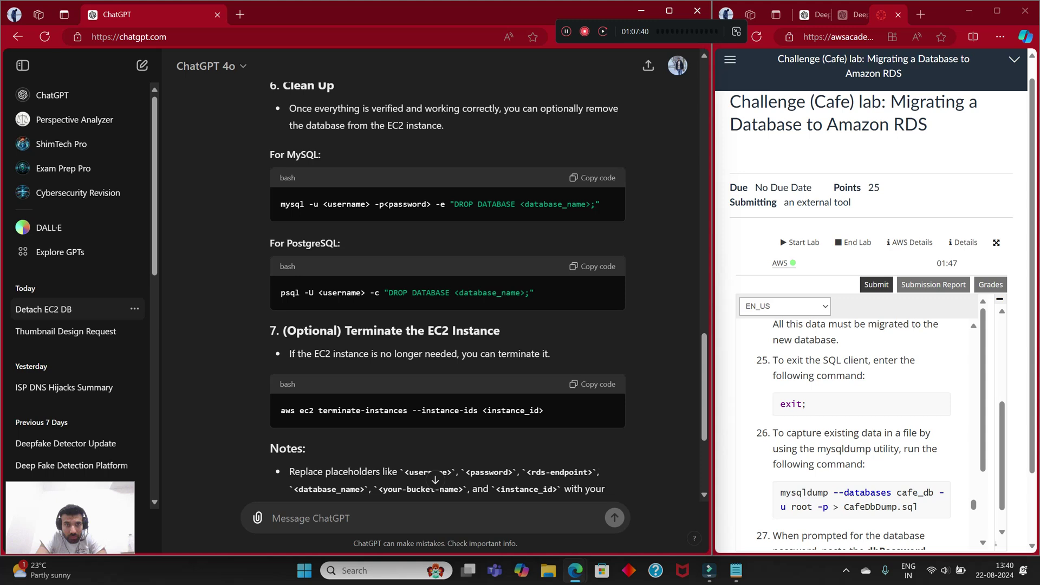
Step: Copy the `sudo service mariadb stop` command from step 46 of the lab instructions
key("alt+Tab")
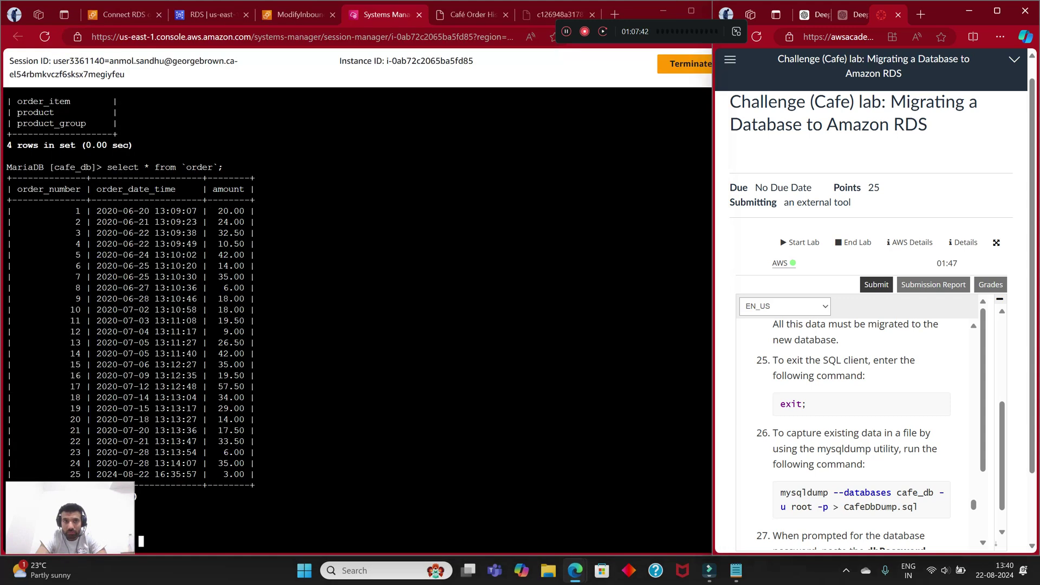
scroll(861, 433, "up", 3)
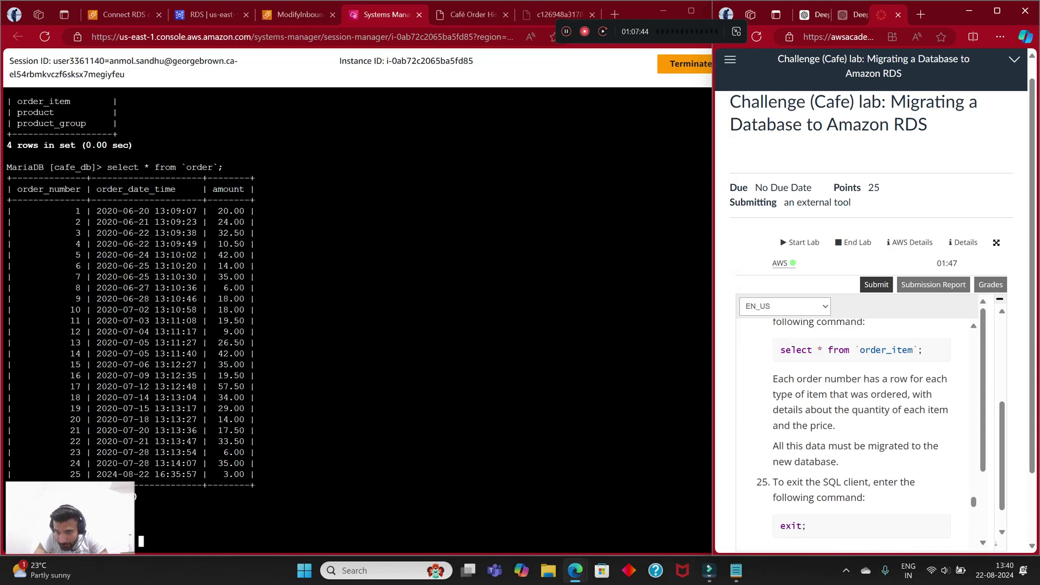
scroll(861, 433, "down", 4)
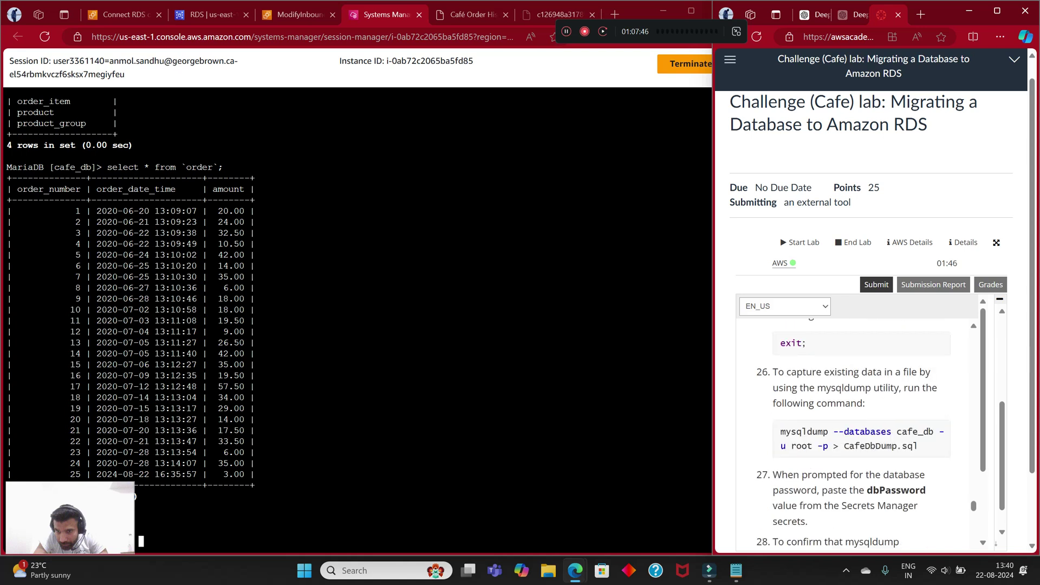
scroll(861, 433, "down", 10)
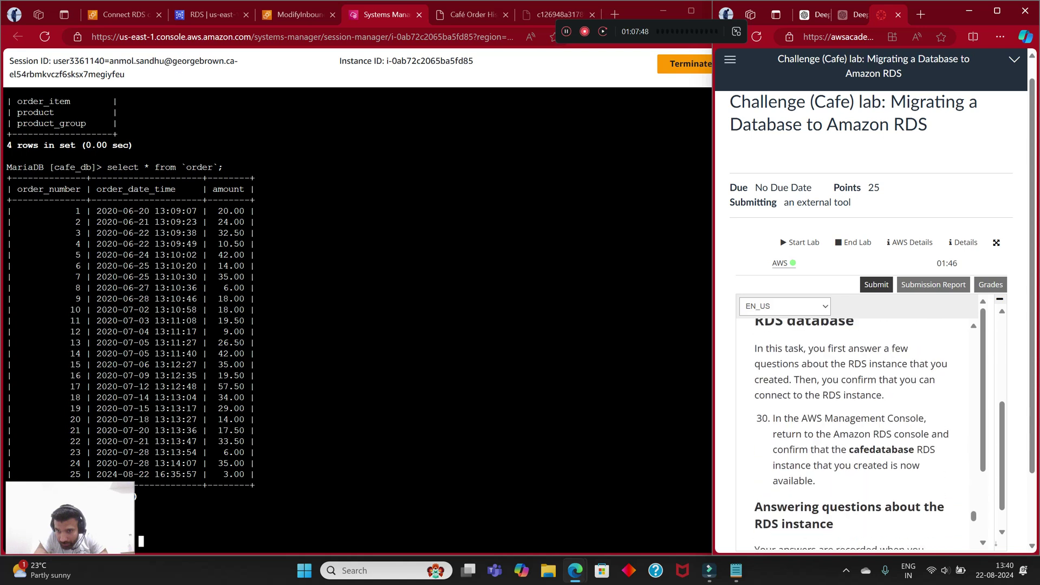
scroll(861, 433, "up", 2)
scroll(861, 433, "down", 8)
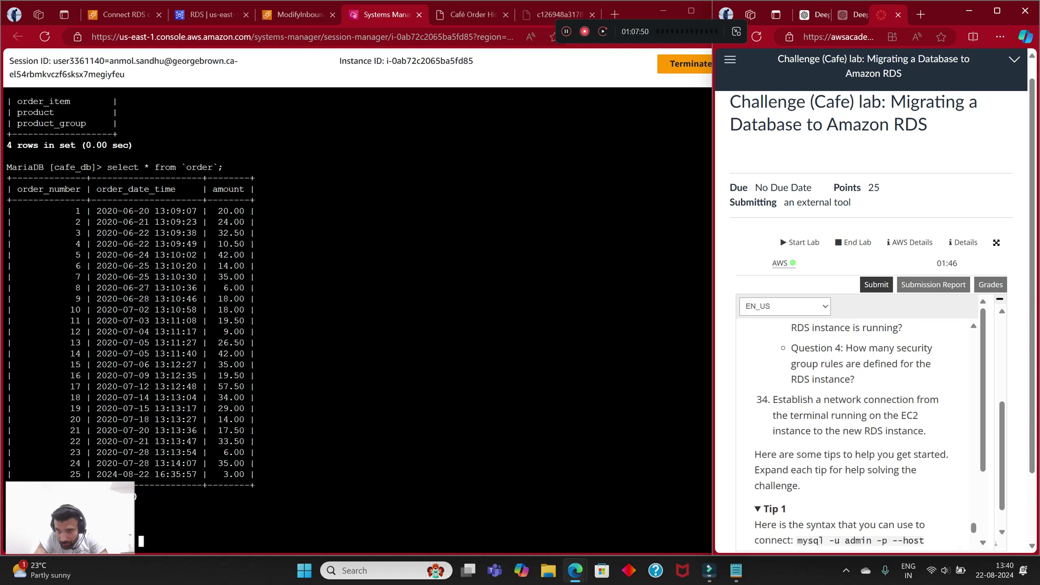
scroll(861, 433, "down", 6)
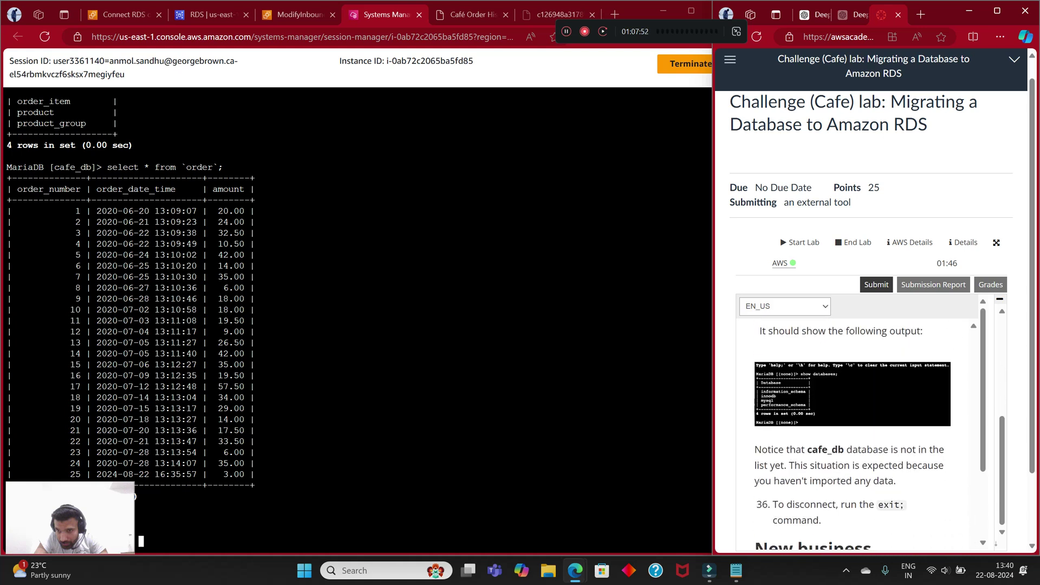
scroll(872, 325, "down", 1)
scroll(861, 352, "down", 15)
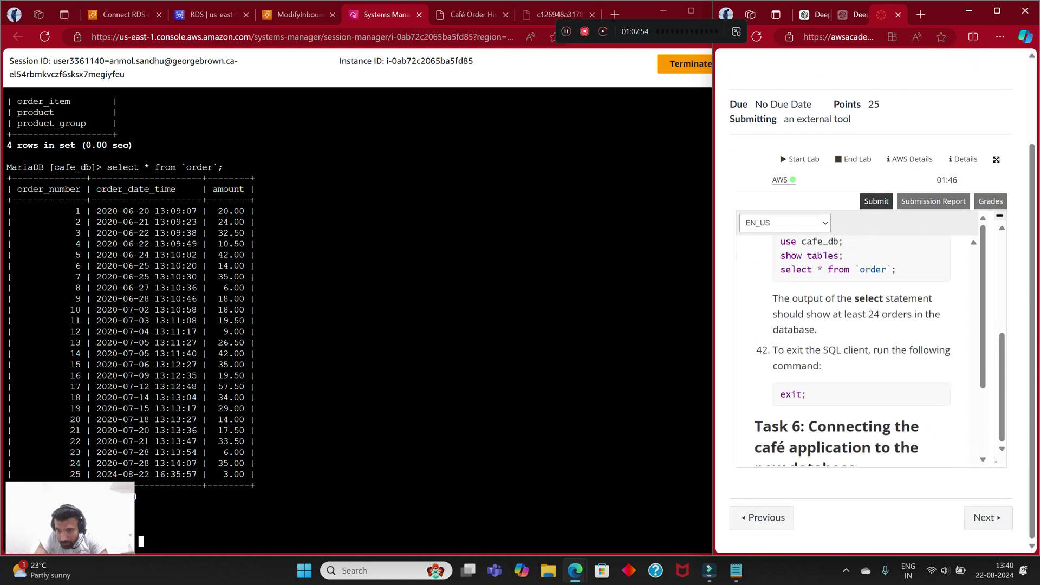
scroll(861, 352, "down", 5)
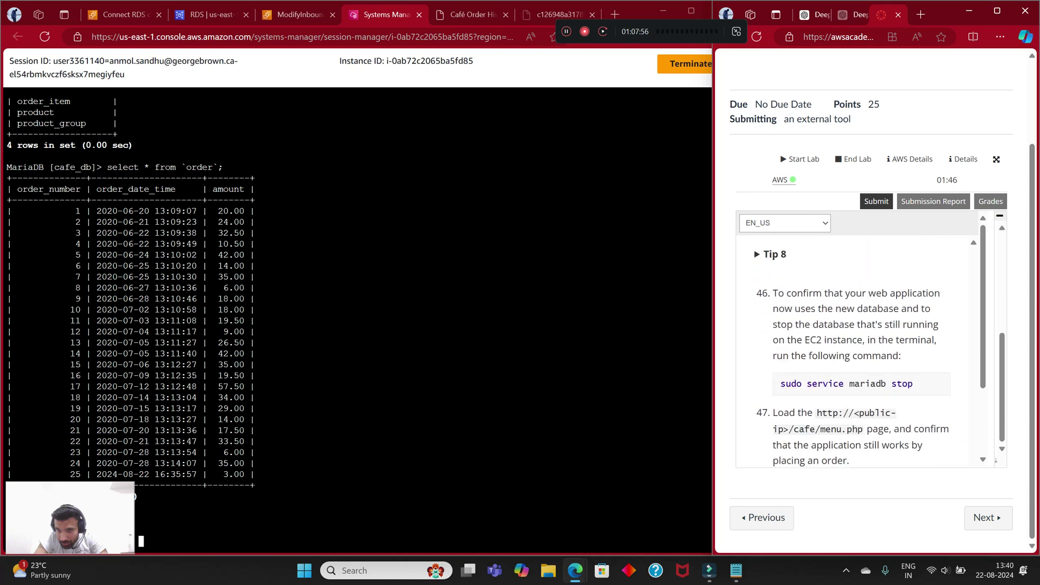
left_click_drag(913, 383, 801, 383)
left_click(801, 384)
left_click_drag(913, 383, 779, 384)
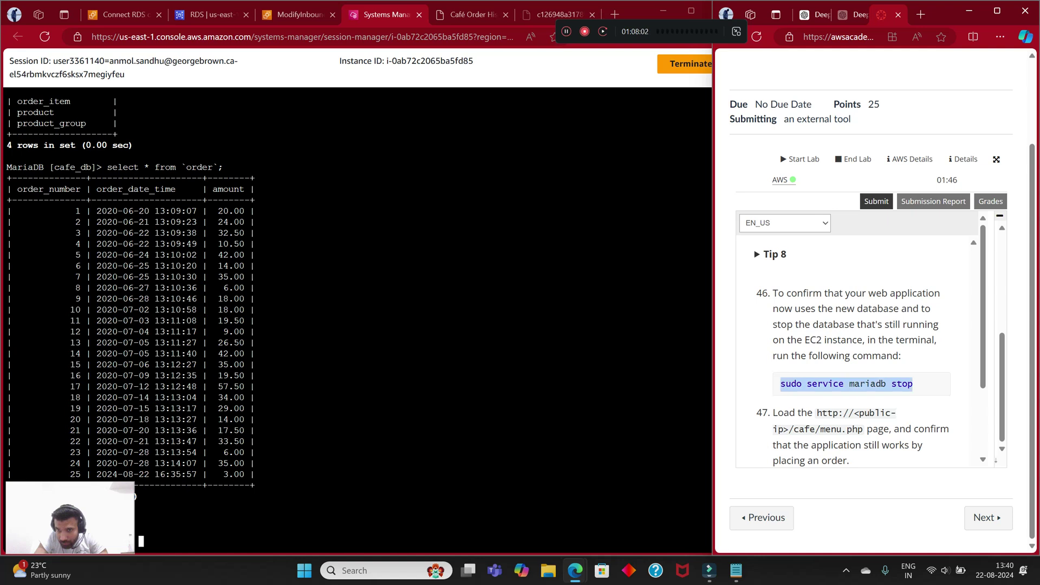
right_click(780, 384)
left_click(769, 172)
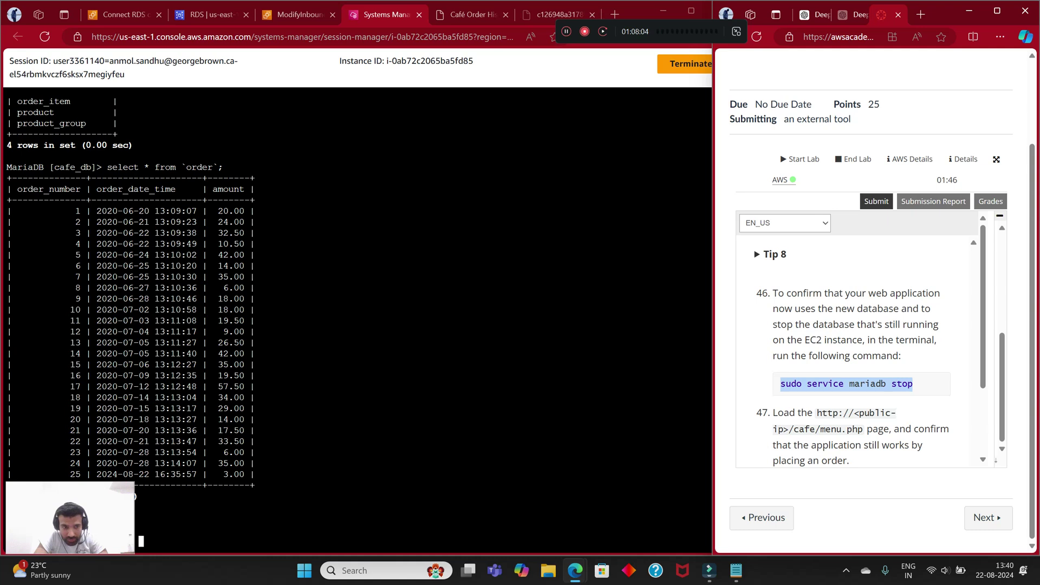
Step: Leave the SQL client with two exit commands and clear the terminal
key("alt+Tab")
type("exit")
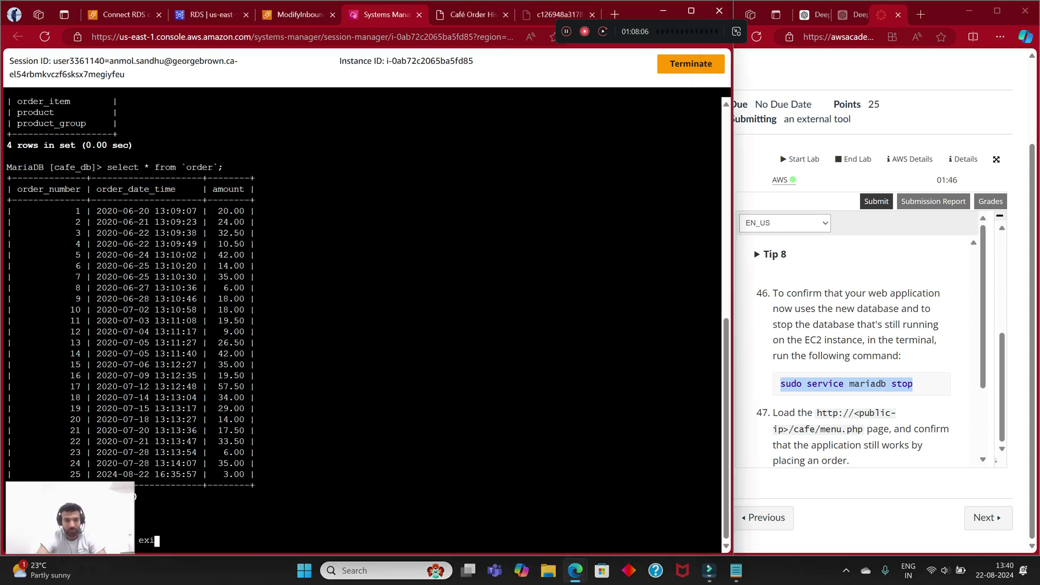
key("Return")
type("exit")
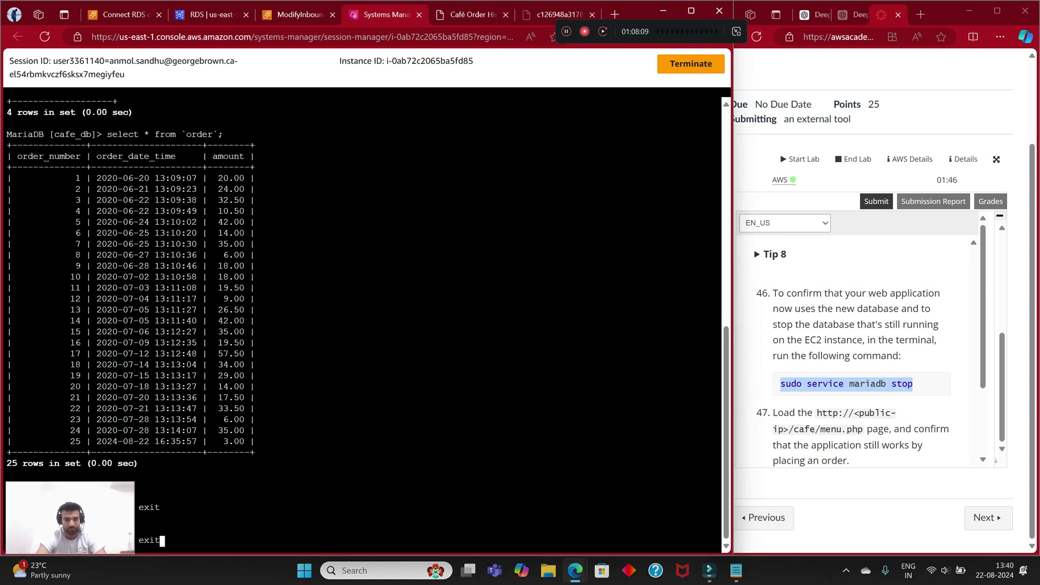
key("Return")
type("lear")
key("Return")
Step: Paste and run `sudo service mariadb stop` in the Session Manager terminal
right_click(230, 121)
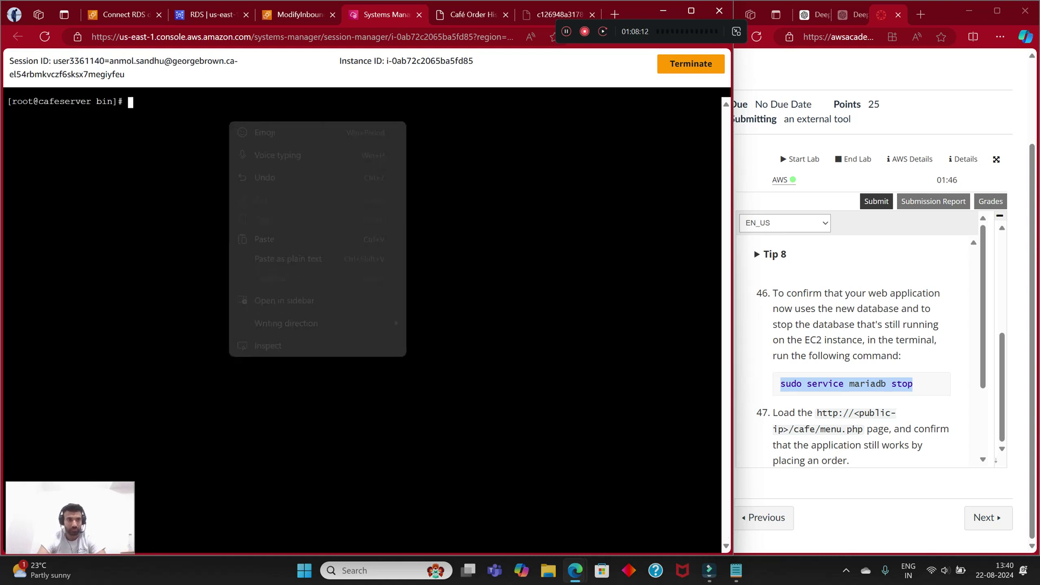
left_click(264, 239)
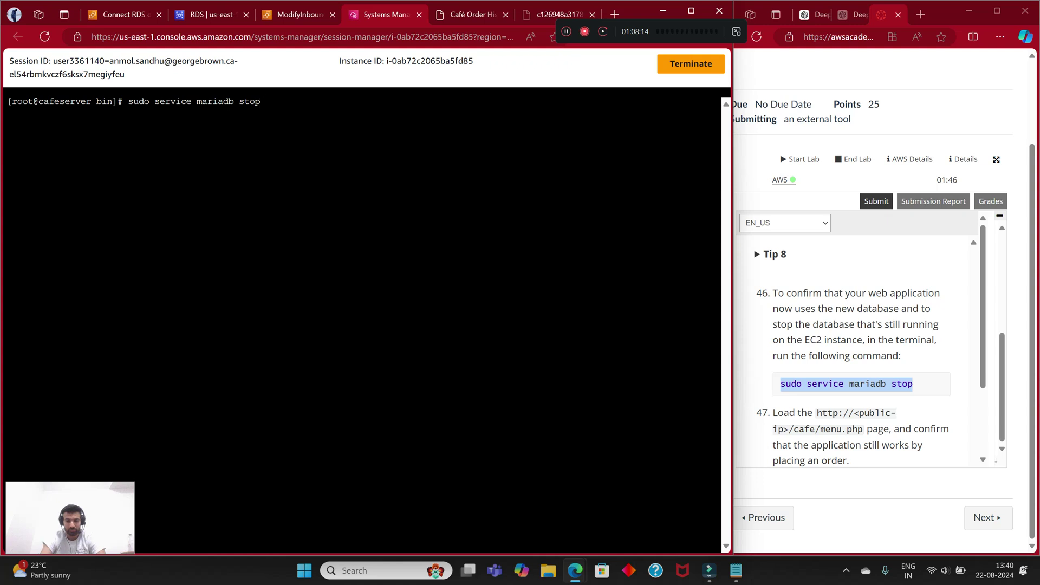
key("Return")
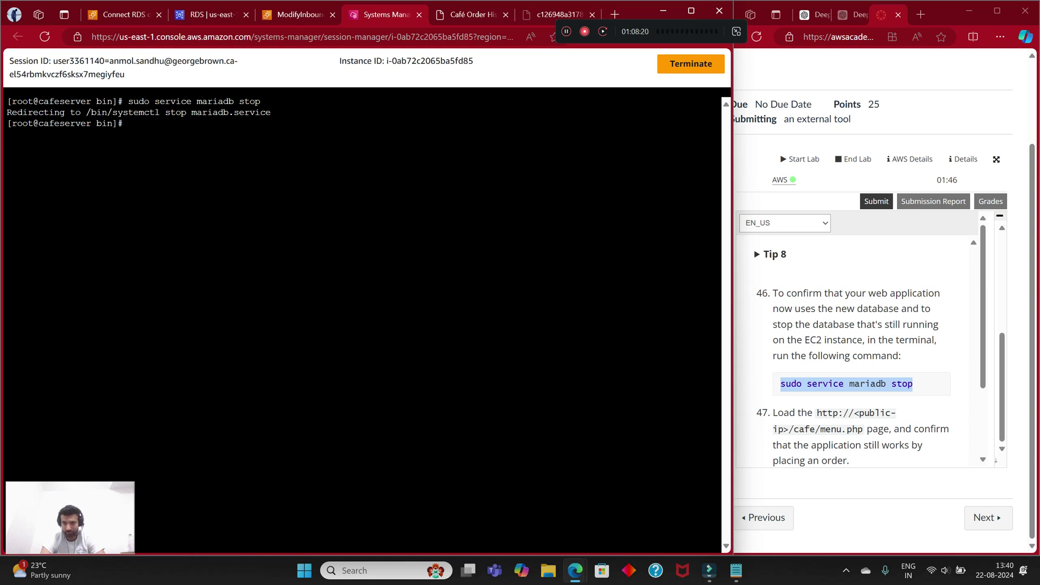
scroll(861, 349, "down", 1)
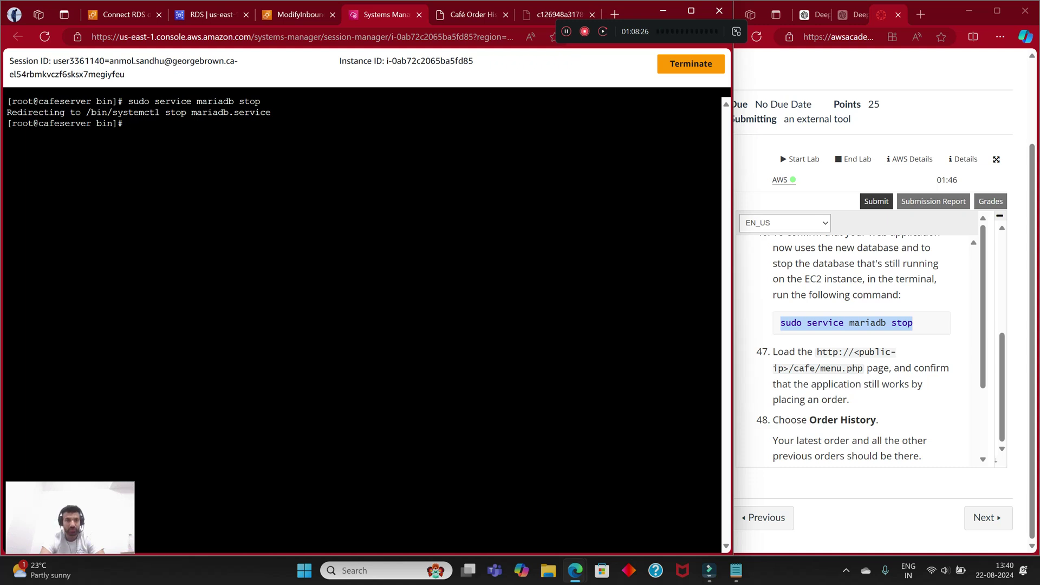
Step: From EC2 Instances, open CafeServer's public IPv4 address 100.27.15.12 in a new tab
mouse_move(122, 15)
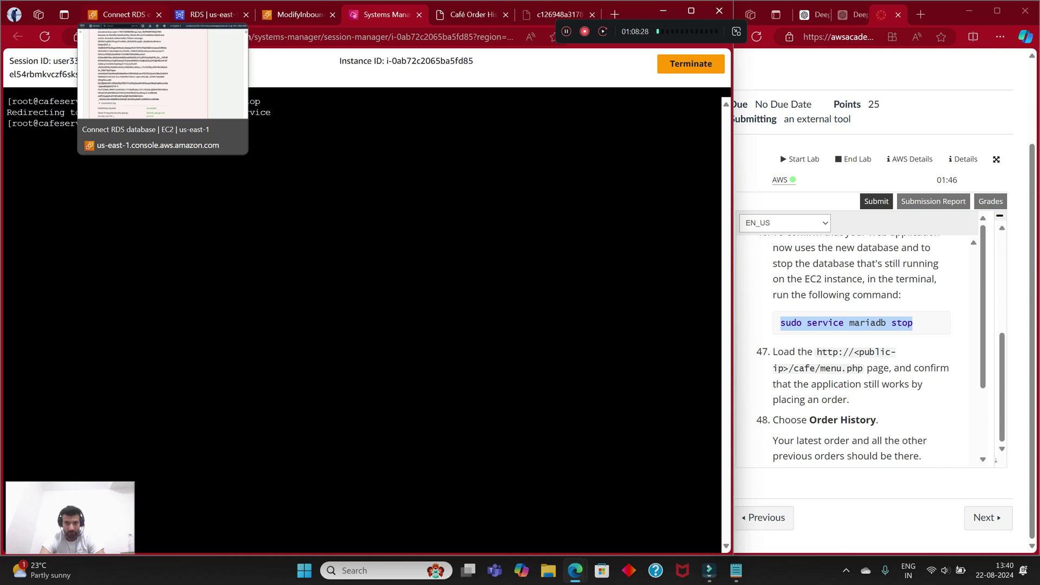
left_click(122, 14)
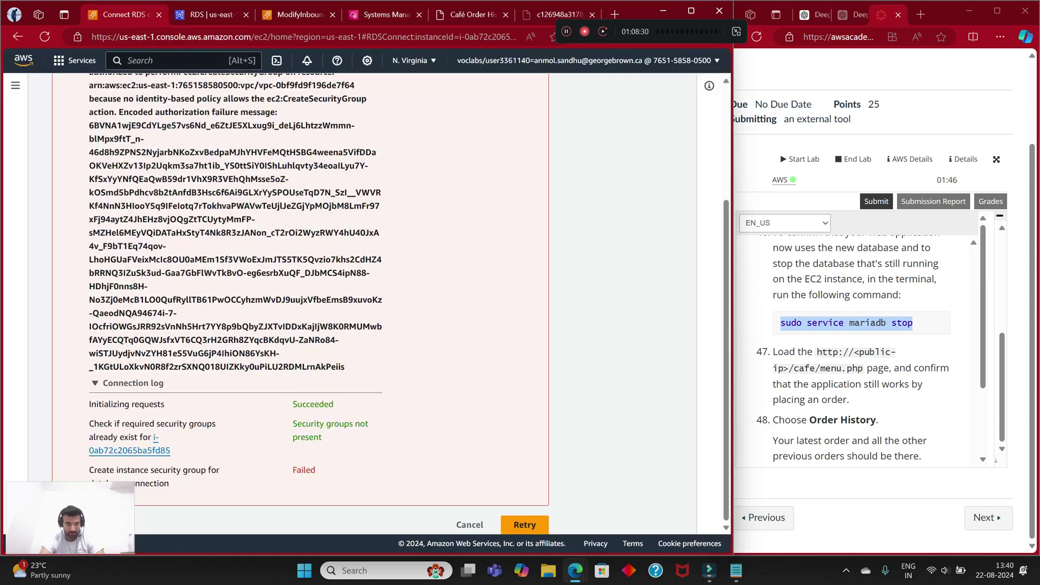
left_click(59, 92)
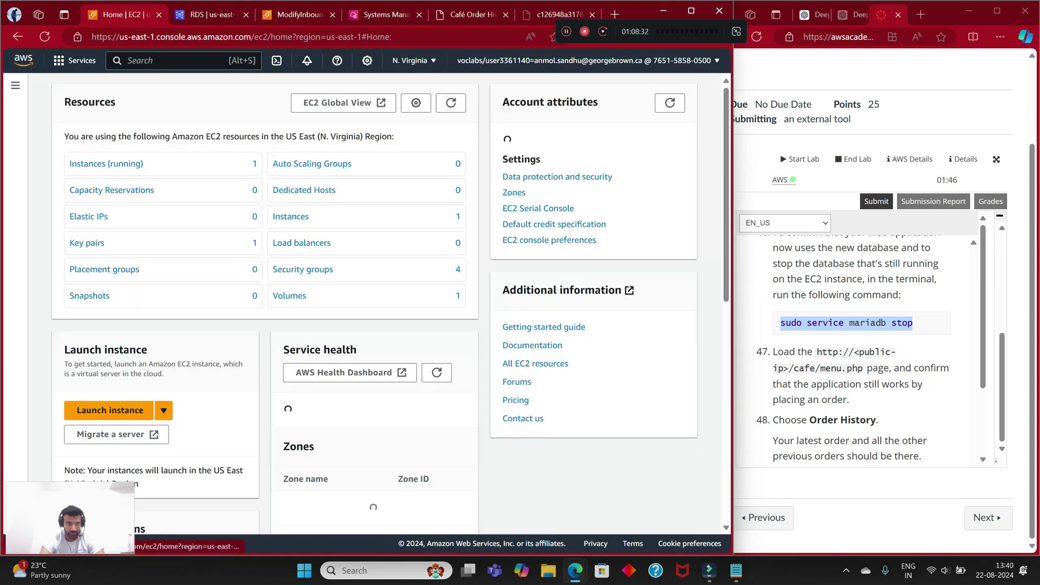
left_click(40, 190)
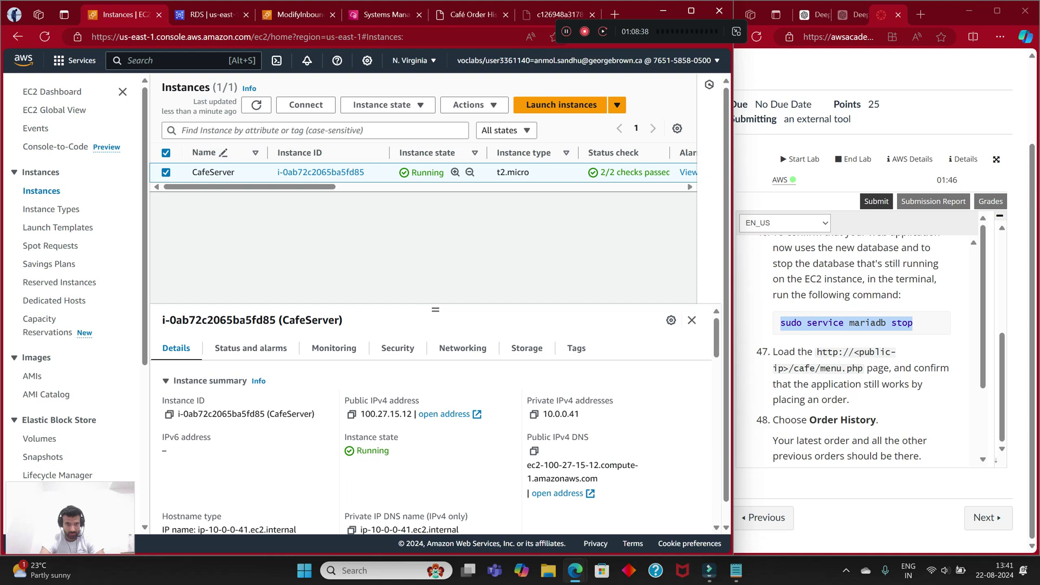
scroll(433, 433, "down", 2)
scroll(433, 433, "down", 3)
left_click(444, 414)
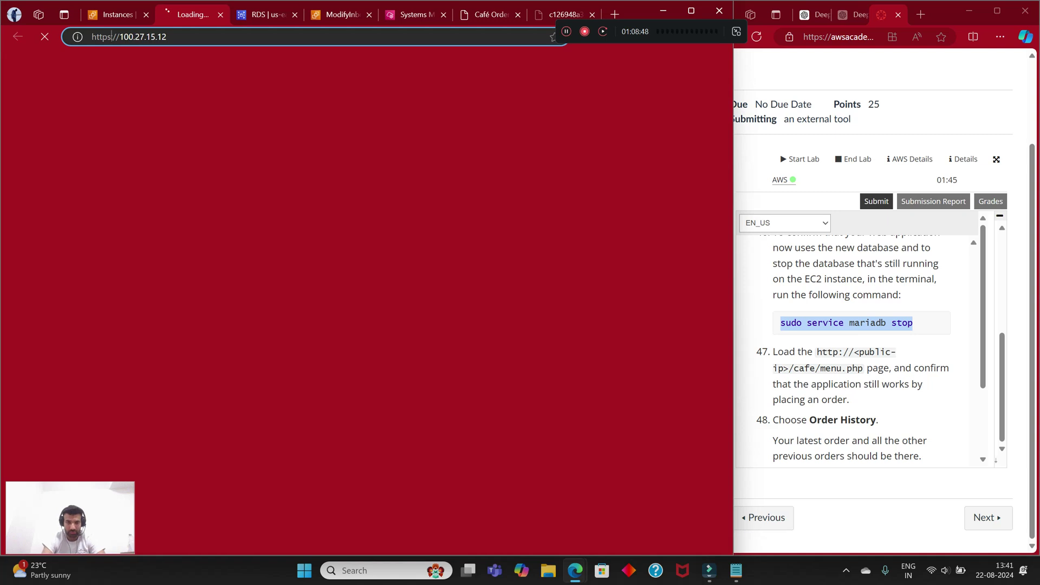
left_click(113, 36)
key("BackSpace")
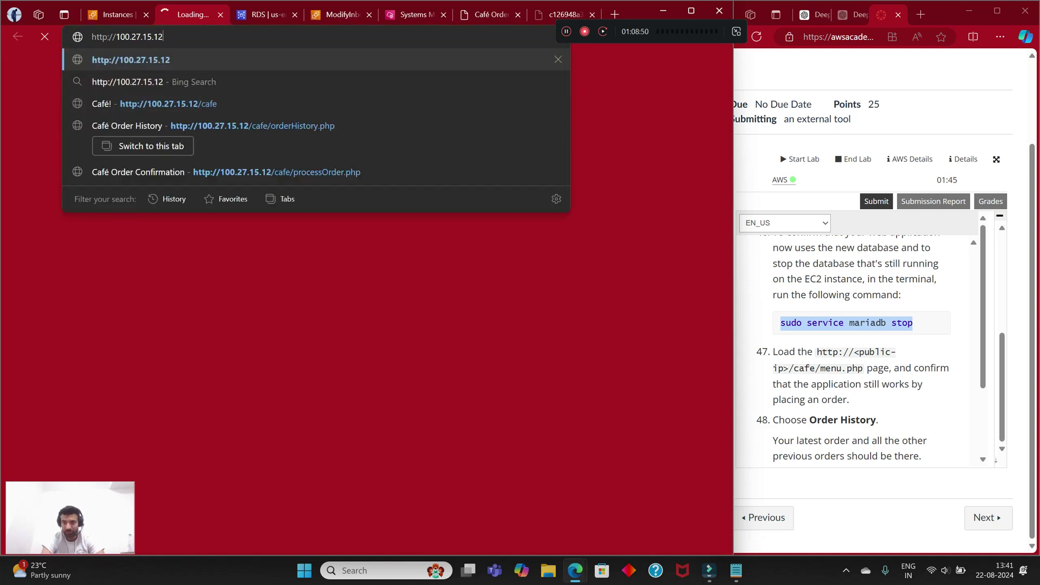
type("/cafe")
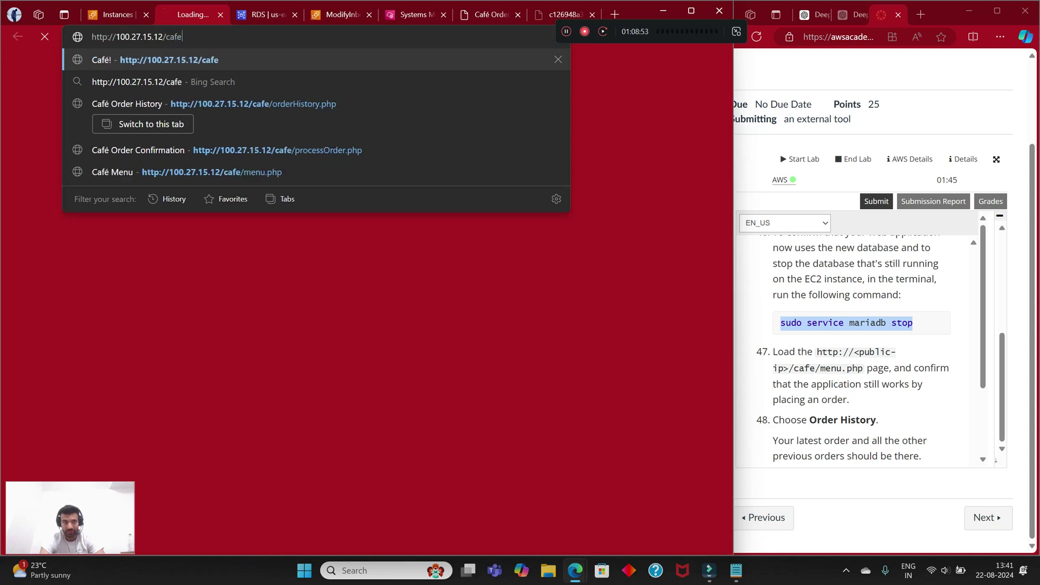
key("Return")
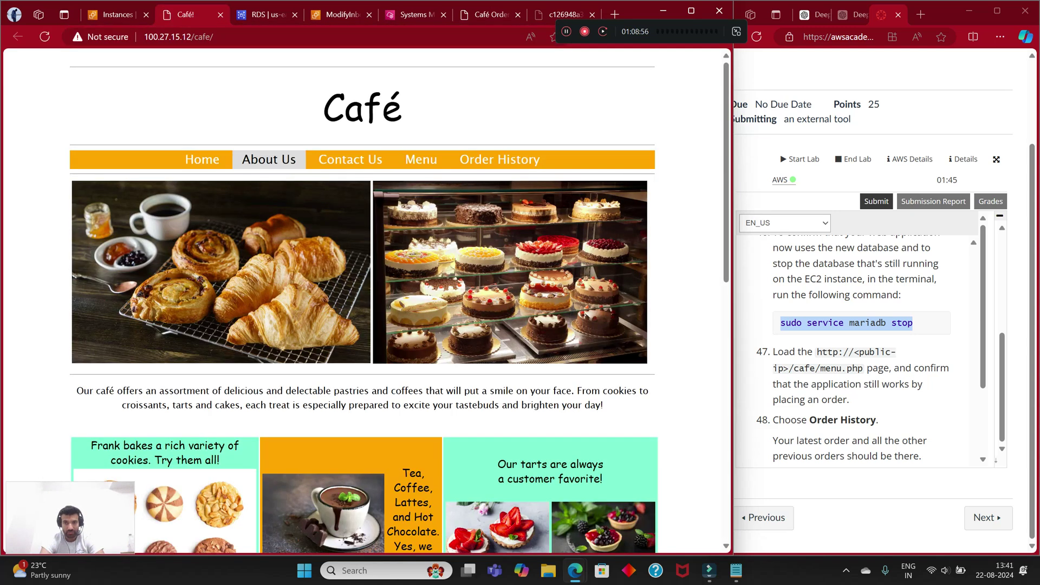
left_click(421, 159)
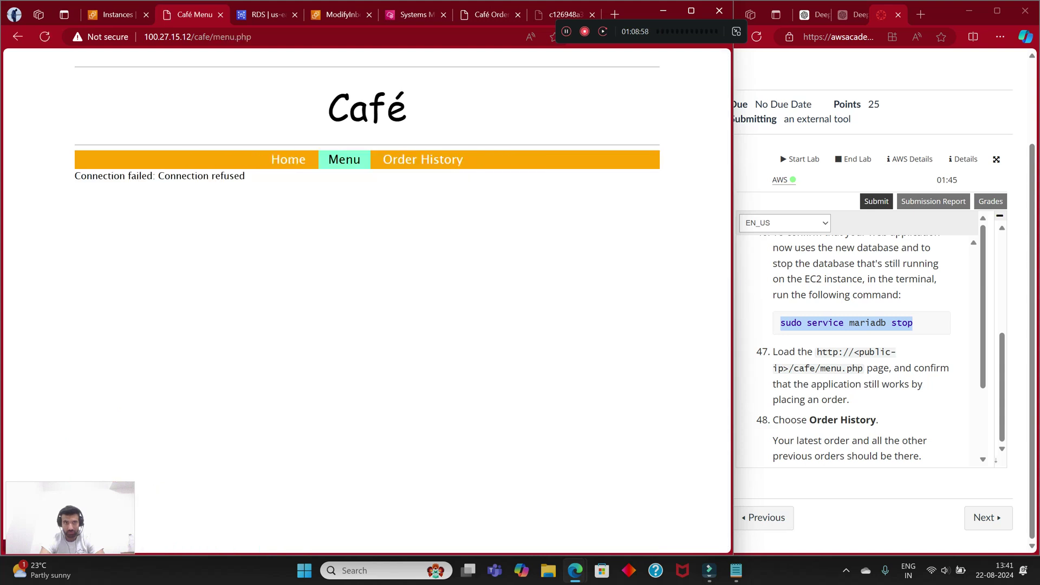
left_click_drag(142, 175, 74, 176)
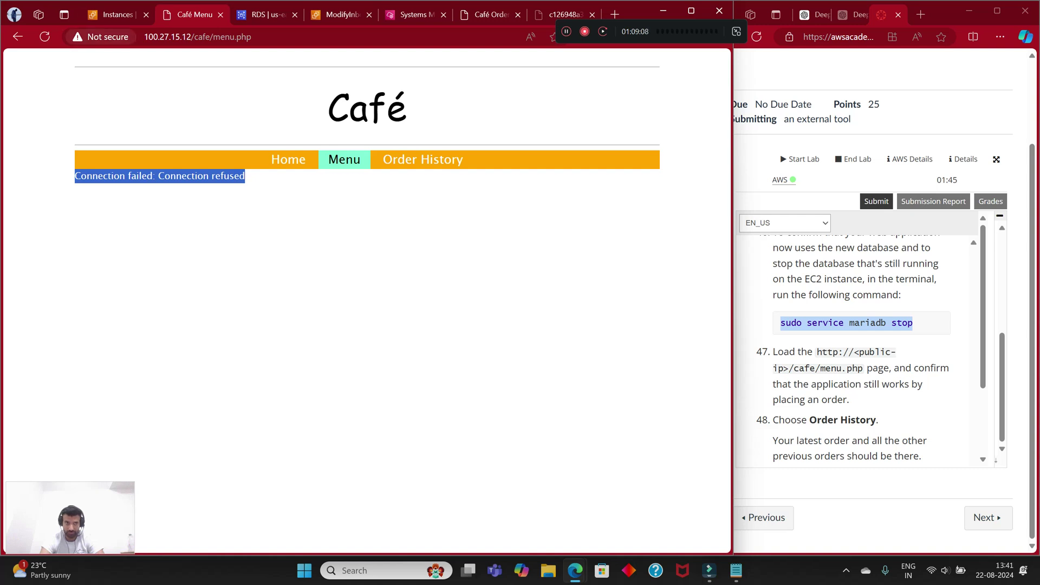
left_click(113, 14)
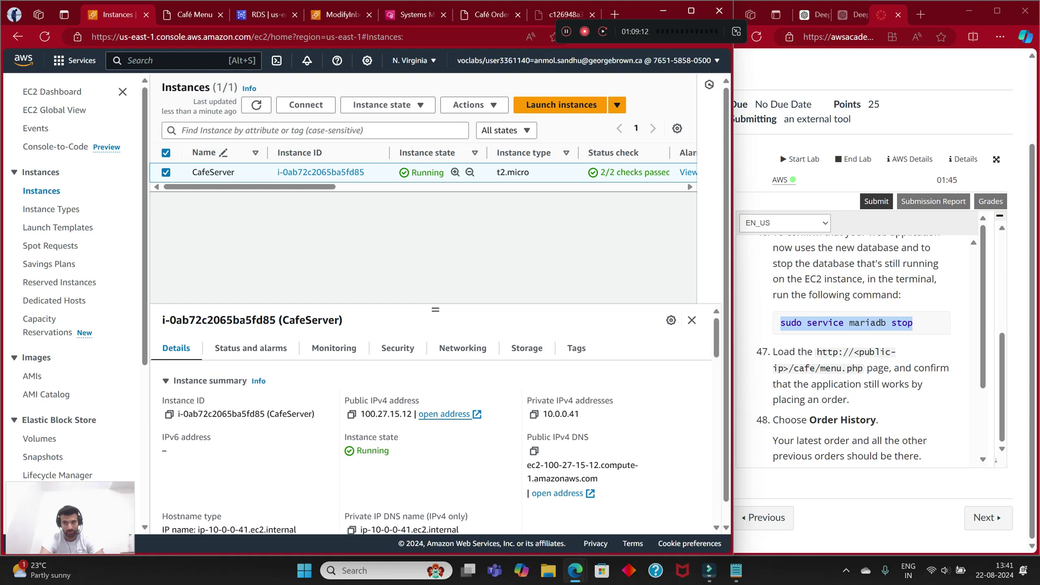
Step: Move from the inbound rules editor tab to the Systems Manager terminal and scroll through its output
scroll(853, 352, "up", 1)
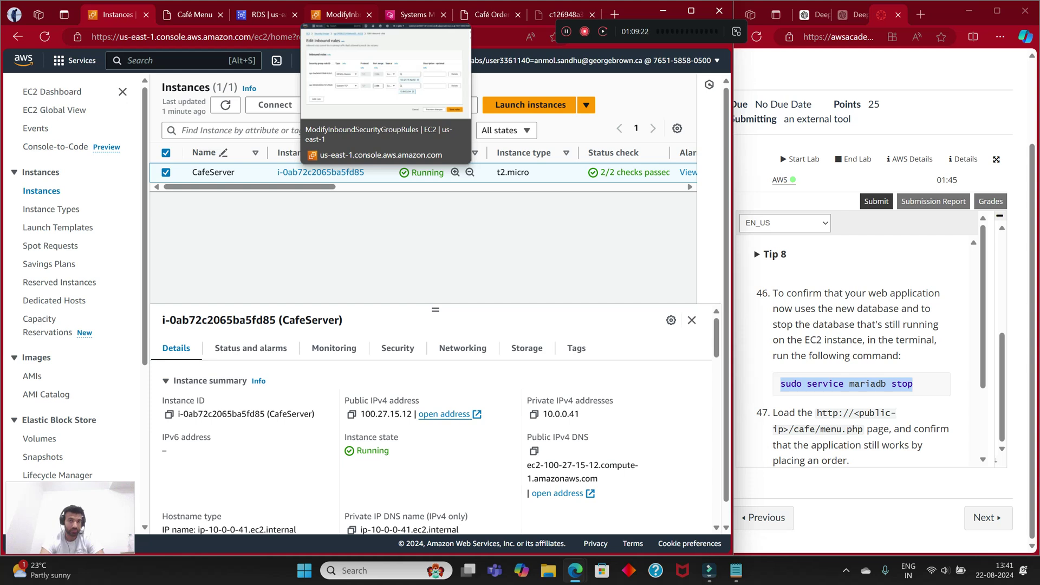
left_click(338, 14)
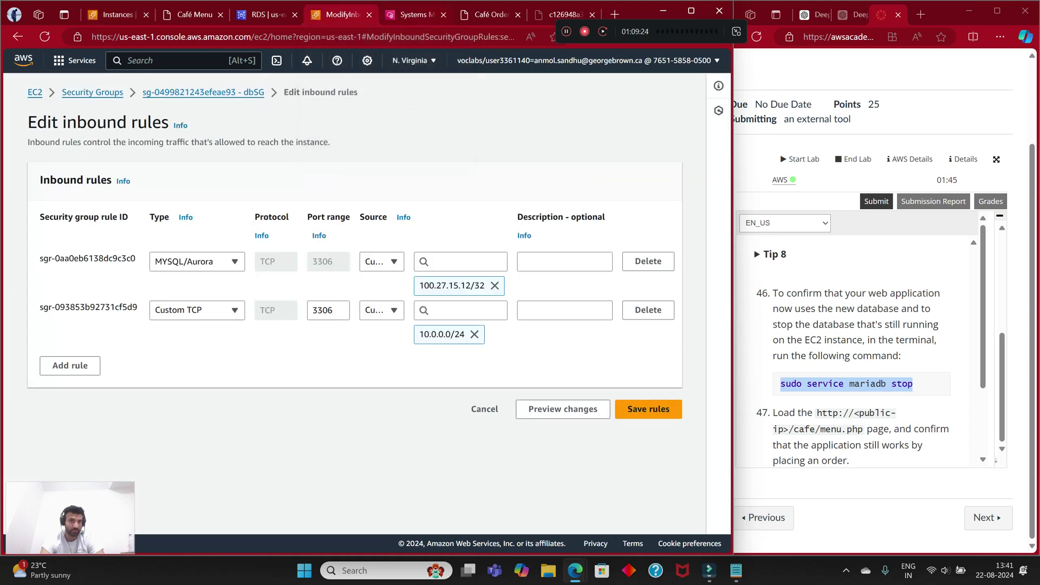
key("ctrl+Tab")
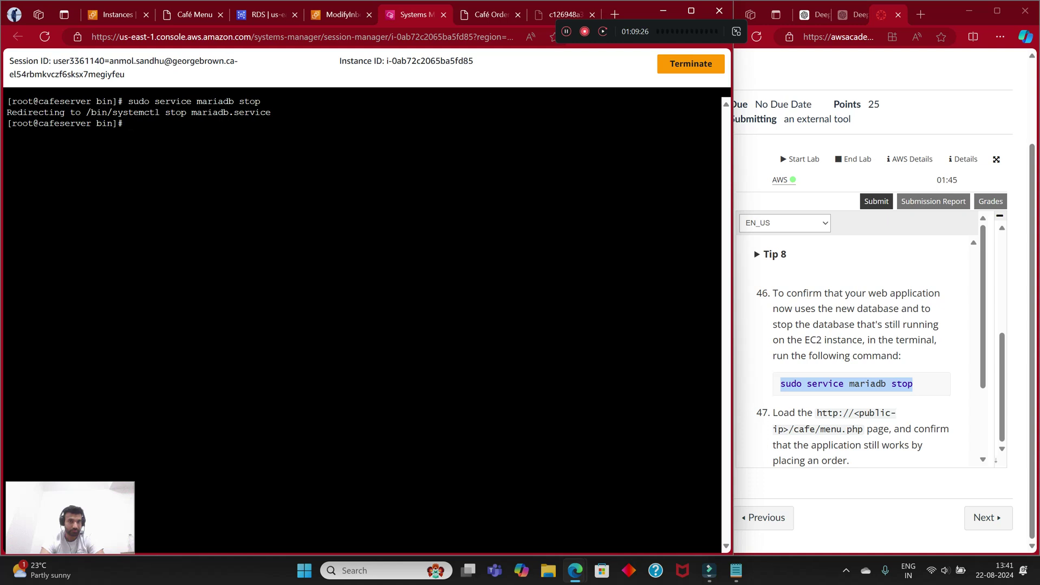
scroll(861, 352, "down", 2)
scroll(861, 352, "up", 7)
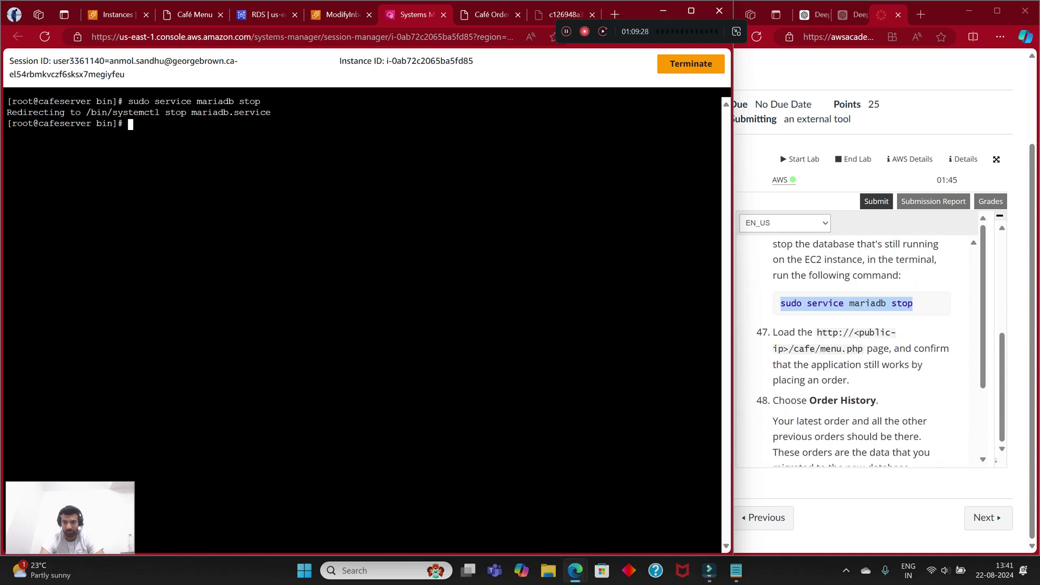
scroll(861, 352, "up", 3)
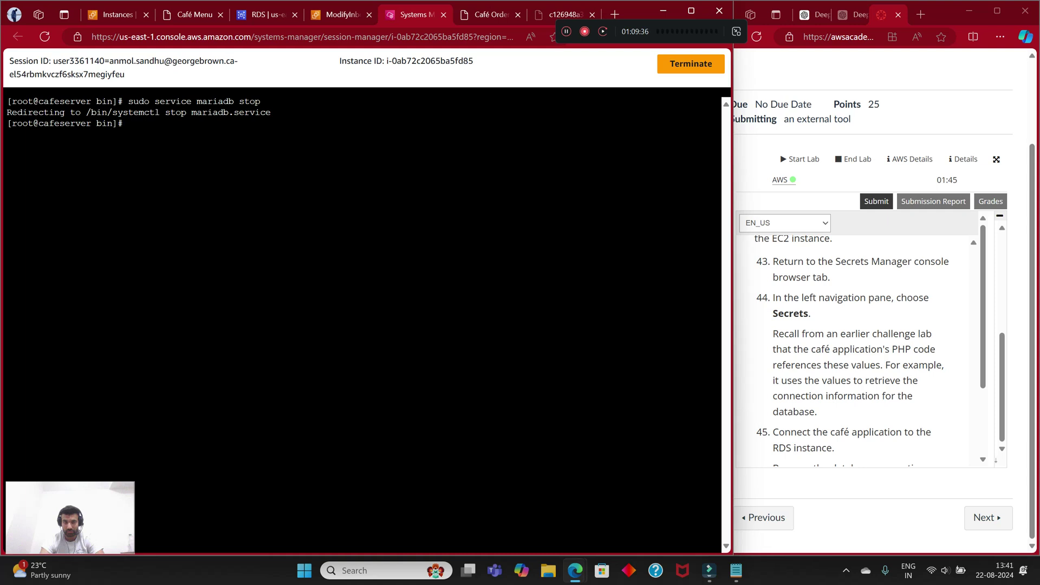
scroll(861, 352, "down", 10)
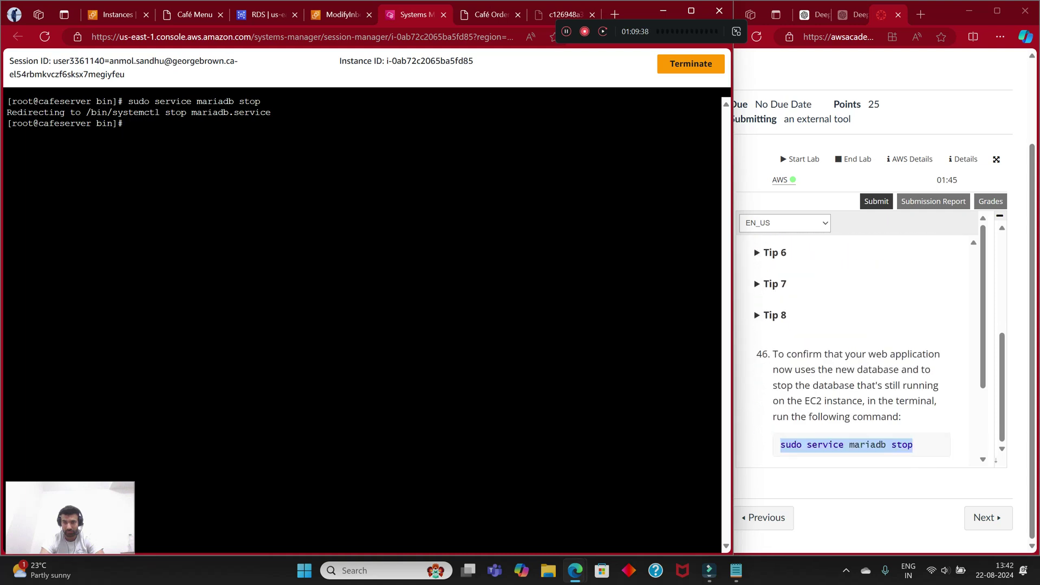
scroll(861, 352, "down", 4)
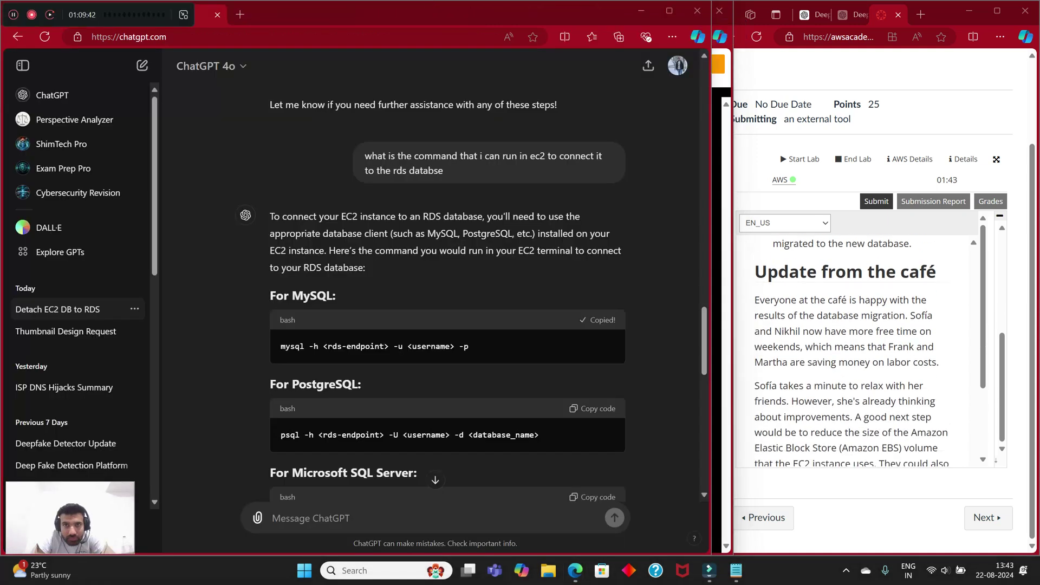
Step: Paste ChatGPT's `mysql -h <rds-endpoint> -u <username> -p` command into the terminal and recall it
left_click(642, 10)
left_click_drag(84, 18, 490, 71)
right_click(222, 151)
left_click(255, 267)
key("Up")
Step: Replace the <rds-endpoint> placeholder with the cafedatabase endpoint from the RDS page
key("Left")
key("Left")
key("Left")
key("Left")
key("Left")
key("Left")
key("Left")
key("Left")
key("Left")
key("Left")
key("Left")
key("Left")
key("Left")
key("Left")
key("Left")
key("Left")
key("Left")
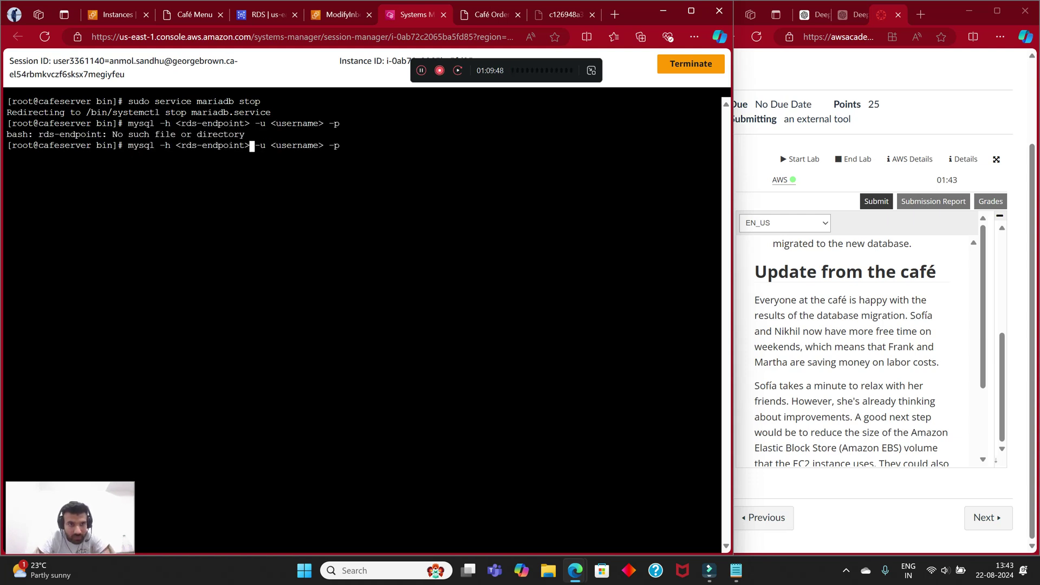
key("BackSpace")
key("BackSpace")
key("BackSpace")
key("BackSpace")
key("BackSpace")
key("BackSpace")
key("BackSpace")
key("BackSpace")
key("BackSpace")
key("BackSpace")
key("BackSpace")
key("BackSpace")
key("BackSpace")
key("BackSpace")
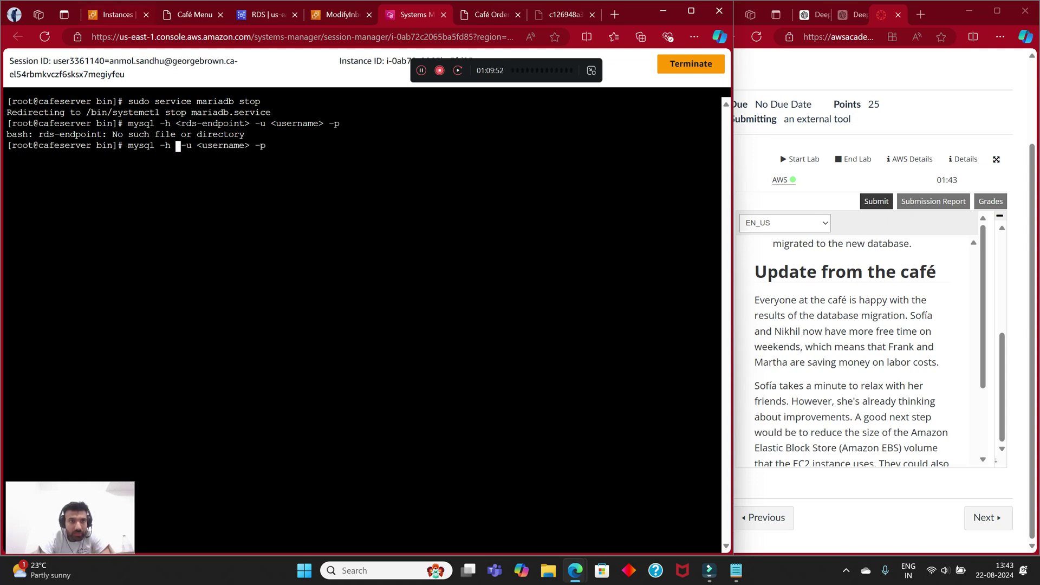
key("ctrl+3")
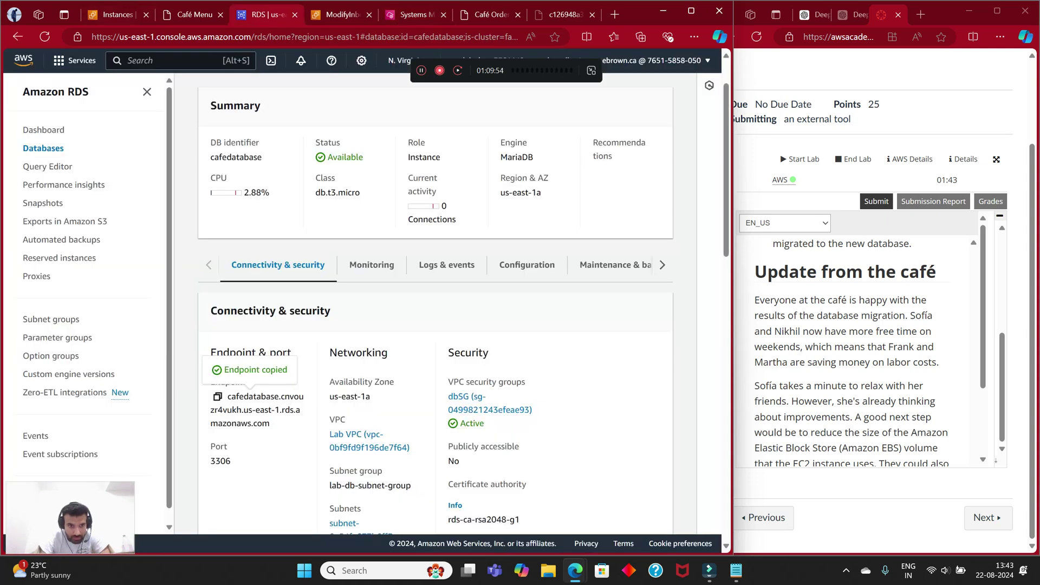
key("ctrl+5")
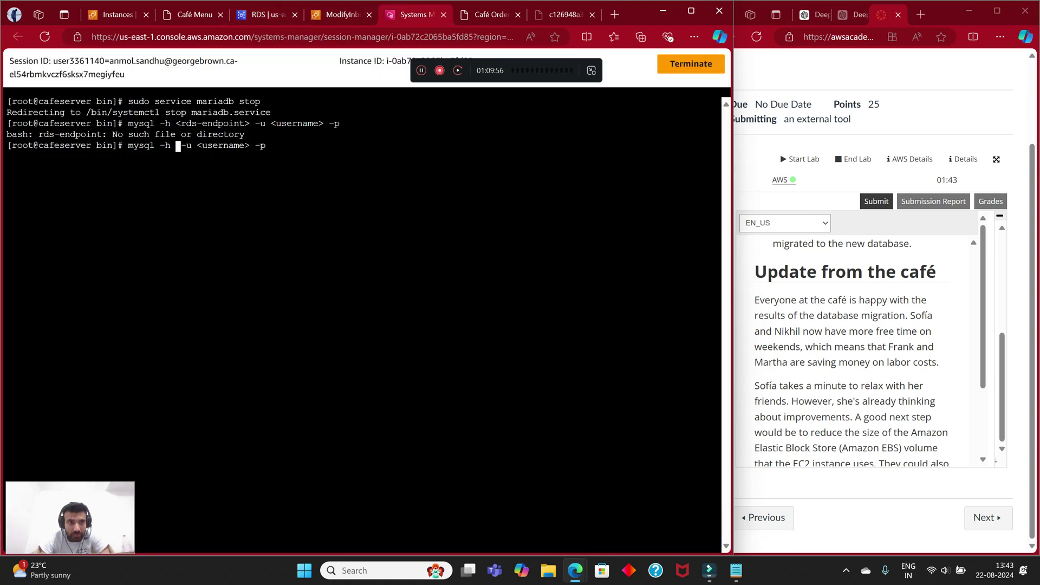
right_click(192, 162)
left_click(226, 279)
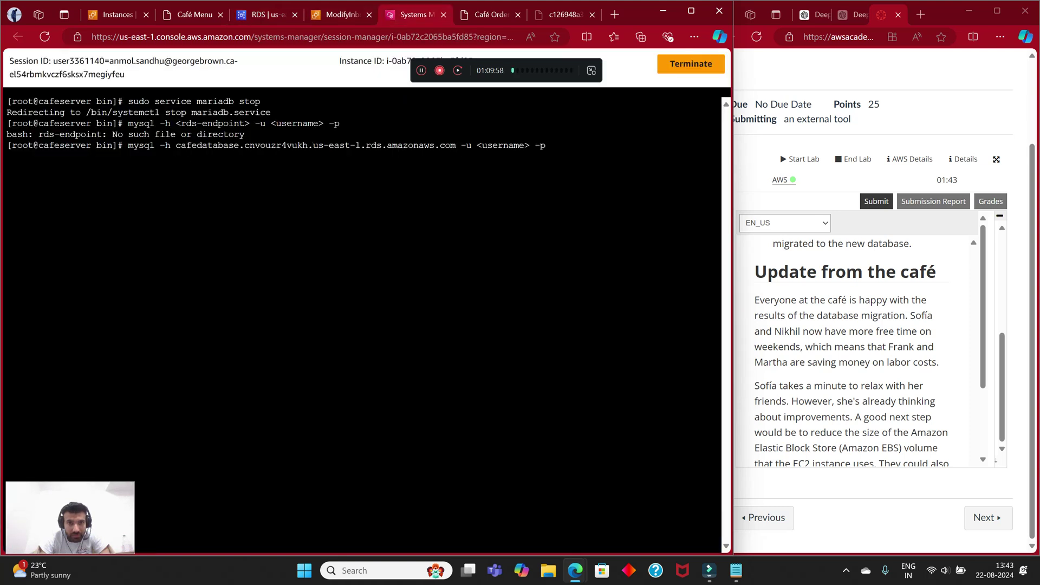
Step: Replace the <username> placeholder with admin
key("Left")
key("Left")
key("Left")
key("Left")
key("Left")
key("Left")
key("Left")
key("Left")
key("Left")
key("Left")
key("Left")
key("Left")
key("Left")
key("Left")
key("Left")
key("Left")
key("Right")
key("Right")
key("Right")
key("Right")
key("Right")
key("Right")
key("Right")
key("Right")
key("Right")
key("Right")
key("Right")
key("Right")
key("Right")
key("BackSpace")
key("BackSpace")
key("BackSpace")
key("BackSpace")
key("BackSpace")
key("BackSpace")
key("BackSpace")
key("BackSpace")
key("BackSpace")
key("BackSpace")
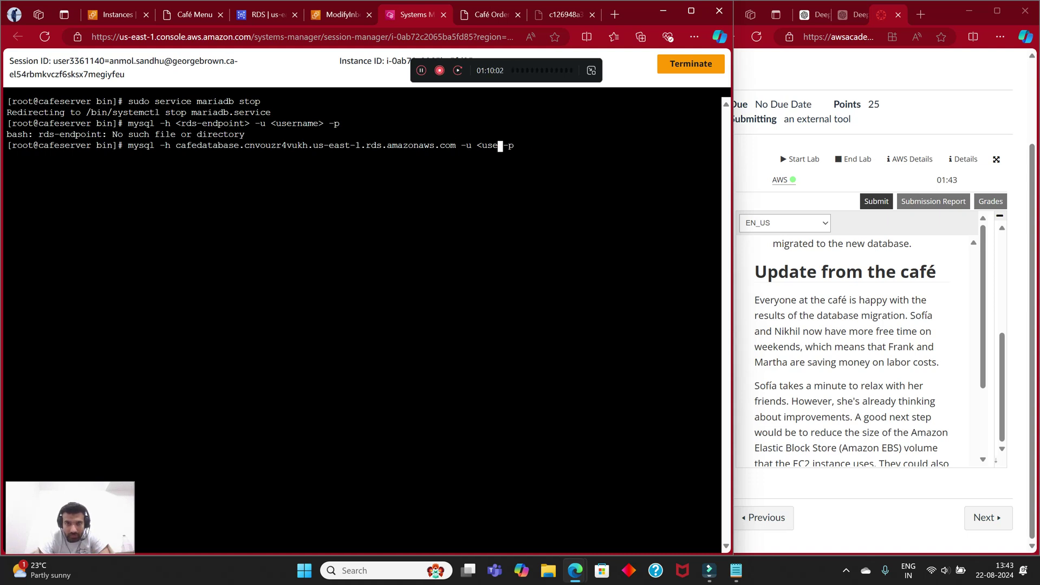
type("admin")
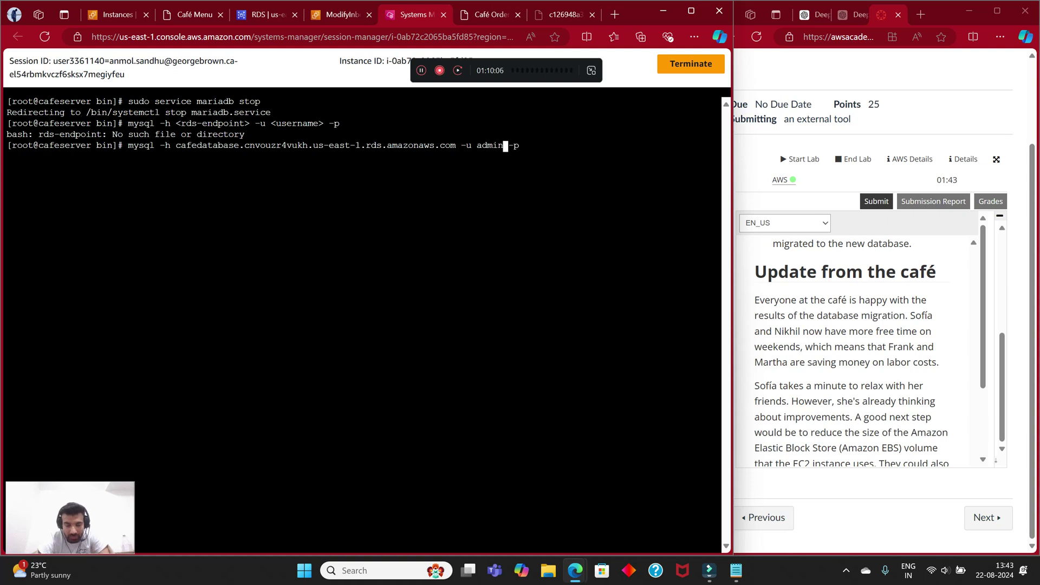
key("Right")
key("Right")
key("Right")
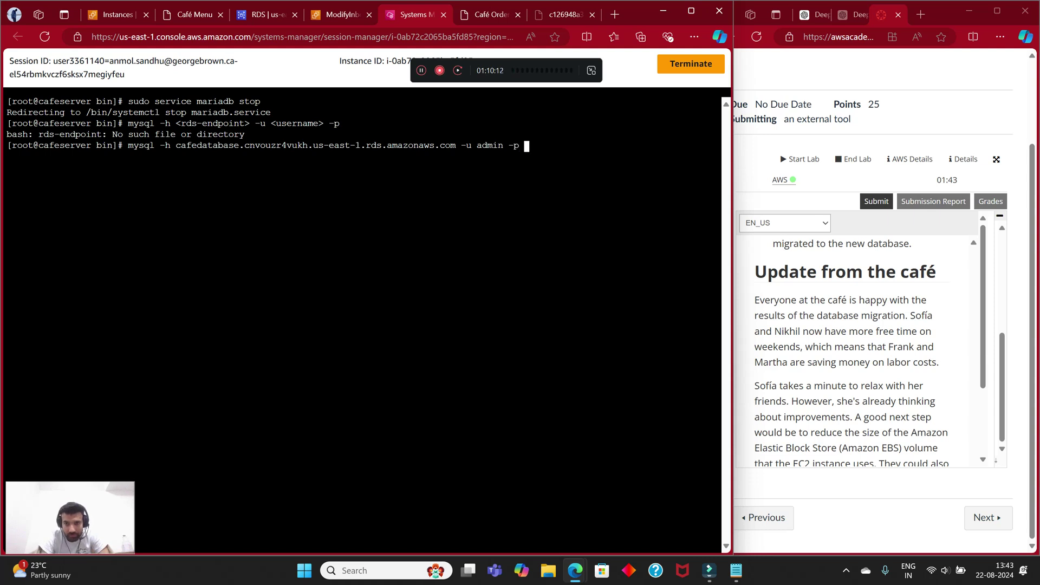
key("alt+Tab")
Step: Copy the database password from Notepad and attempt the mysql login to cafedatabase as admin
right_click(32, 88)
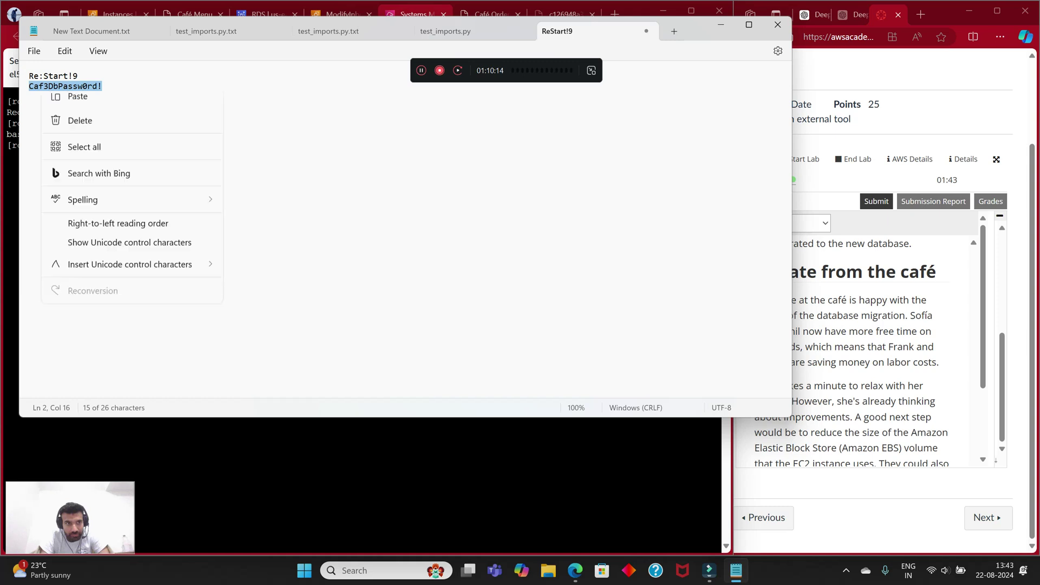
left_click(69, 158)
left_click(735, 570)
right_click(535, 146)
left_click(563, 265)
key("Return")
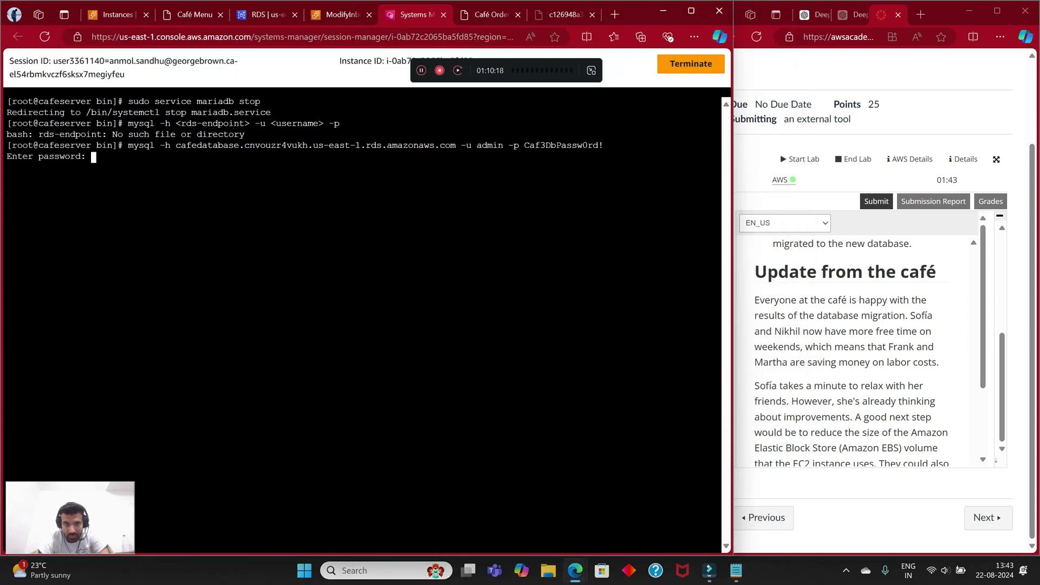
right_click(344, 203)
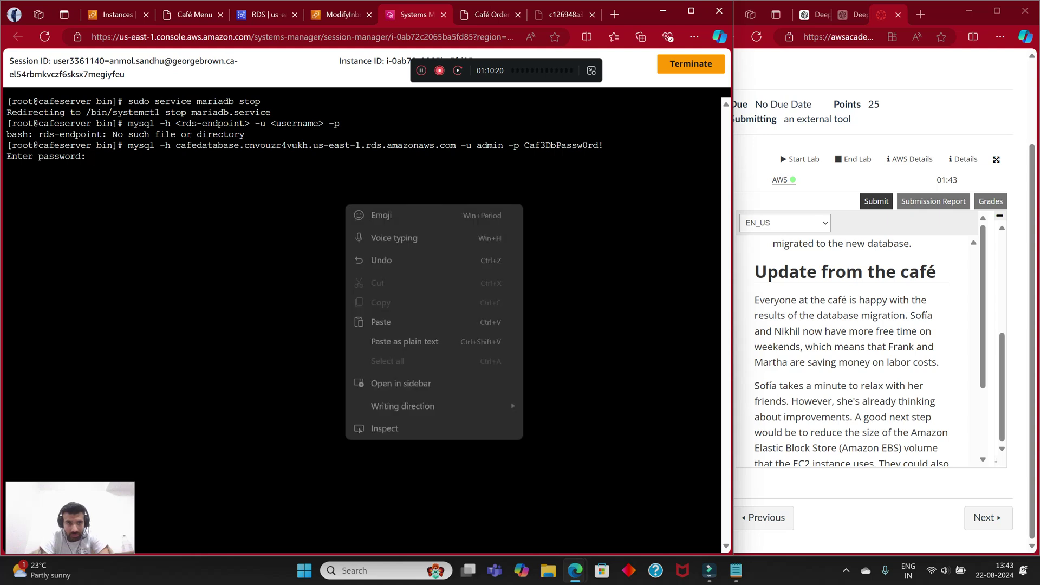
left_click(379, 321)
key("Return")
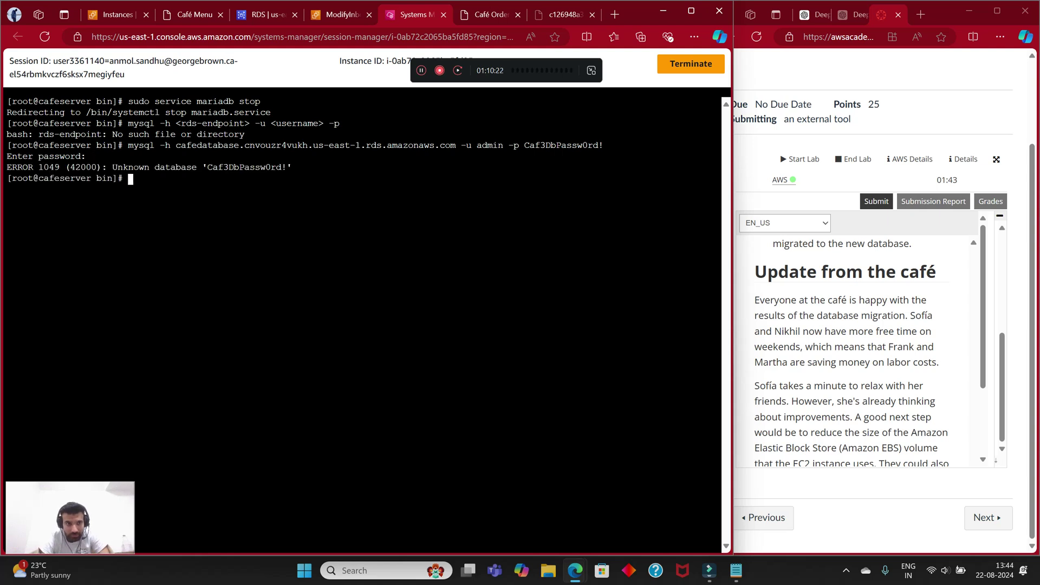
Step: Rerun the mysql command without the trailing password and log in with the pasted password
key("Up")
key("BackSpace")
key("BackSpace")
key("BackSpace")
key("BackSpace")
key("BackSpace")
key("BackSpace")
key("BackSpace")
key("BackSpace")
key("BackSpace")
key("BackSpace")
key("BackSpace")
key("BackSpace")
key("BackSpace")
key("BackSpace")
key("BackSpace")
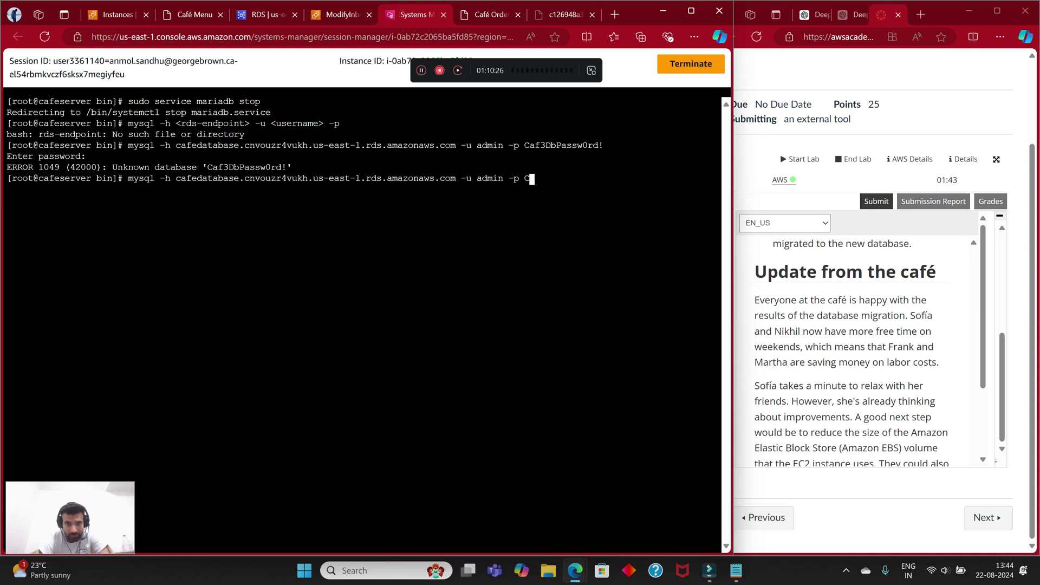
key("Return")
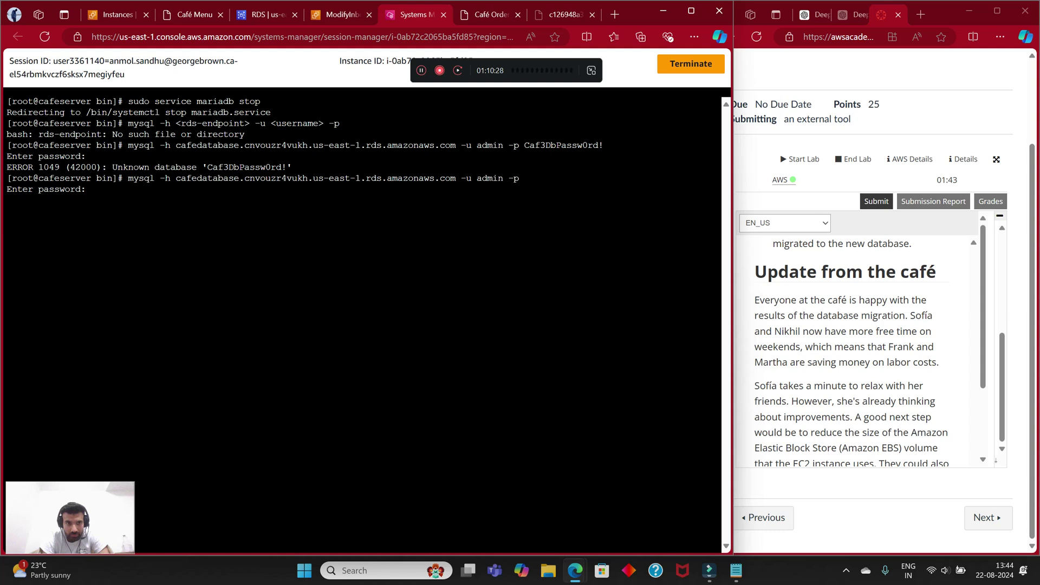
right_click(336, 266)
left_click(368, 401)
key("Return")
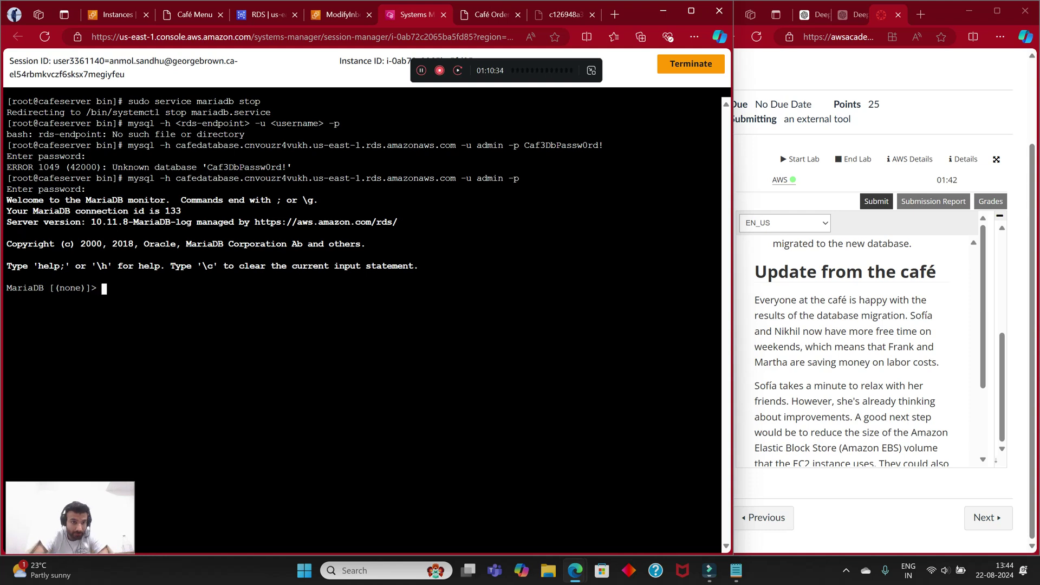
Step: Reload the Café menu page, then return to the Session Manager terminal
key("ctrl+2")
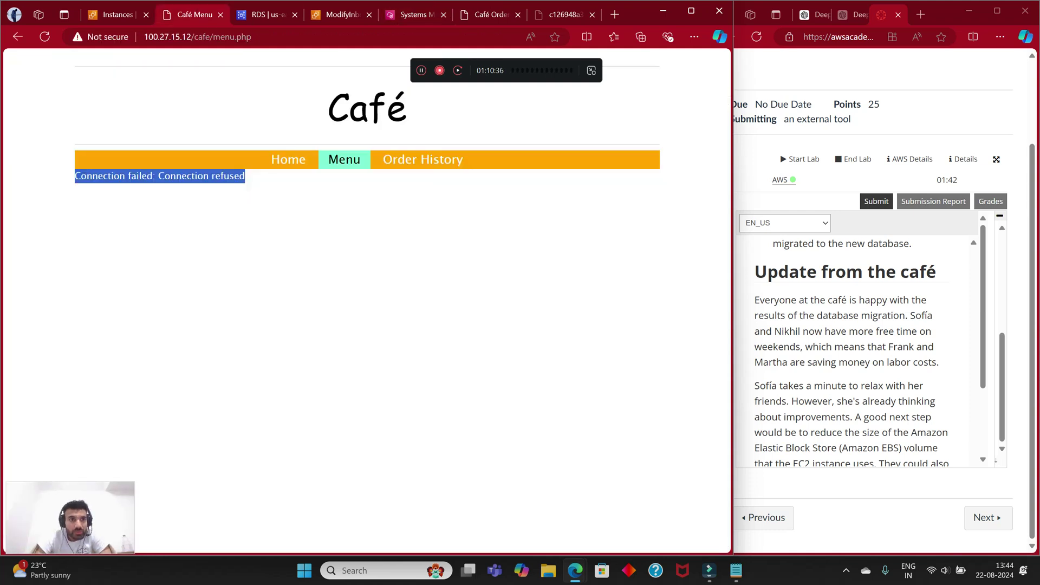
left_click(45, 36)
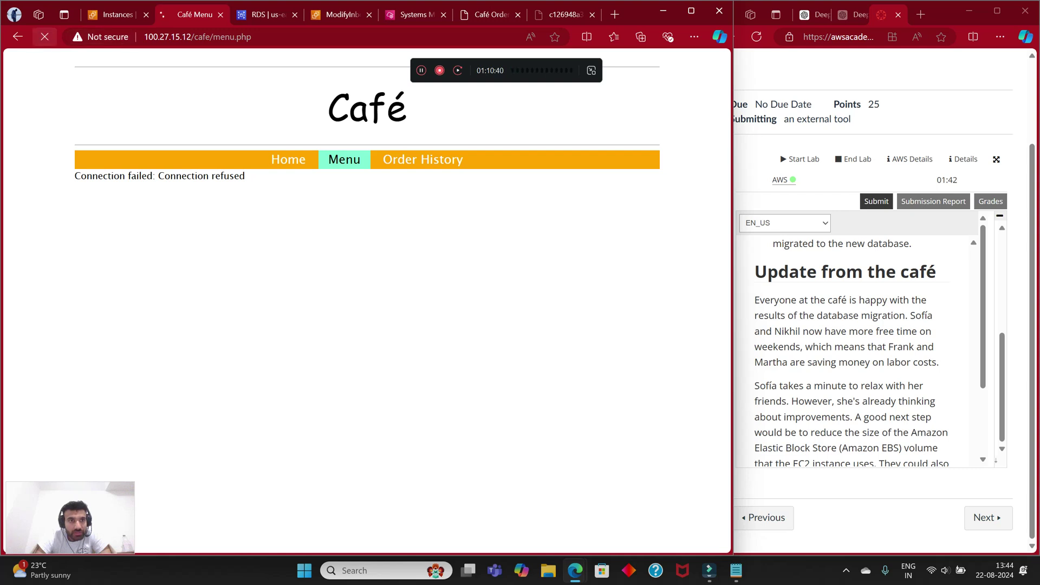
key("ctrl+1")
key("ctrl+5")
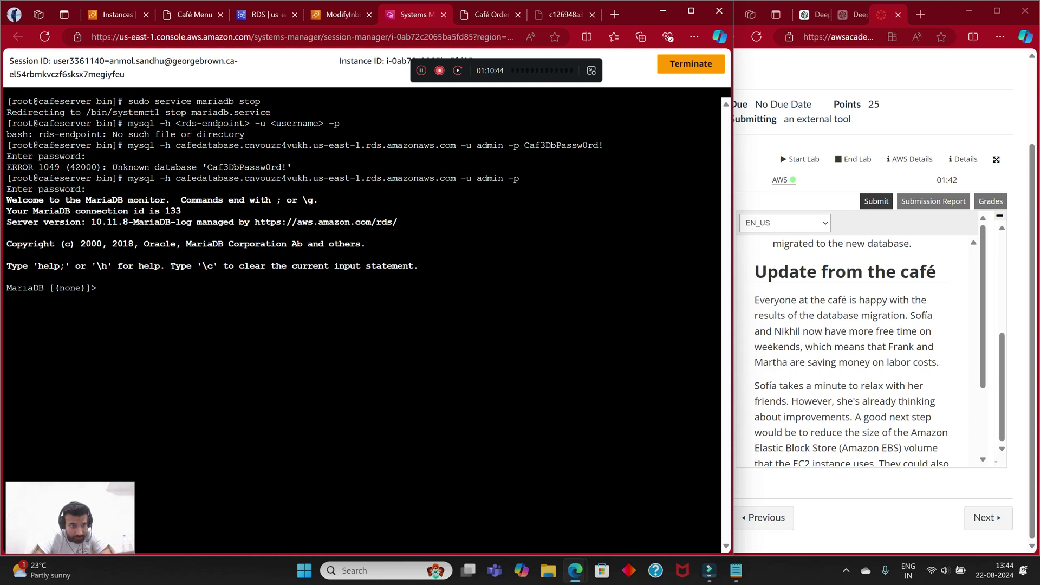
Step: Open the Amazon RDS link from the MariaDB server version line, then close it
left_click_drag(127, 222, 398, 222)
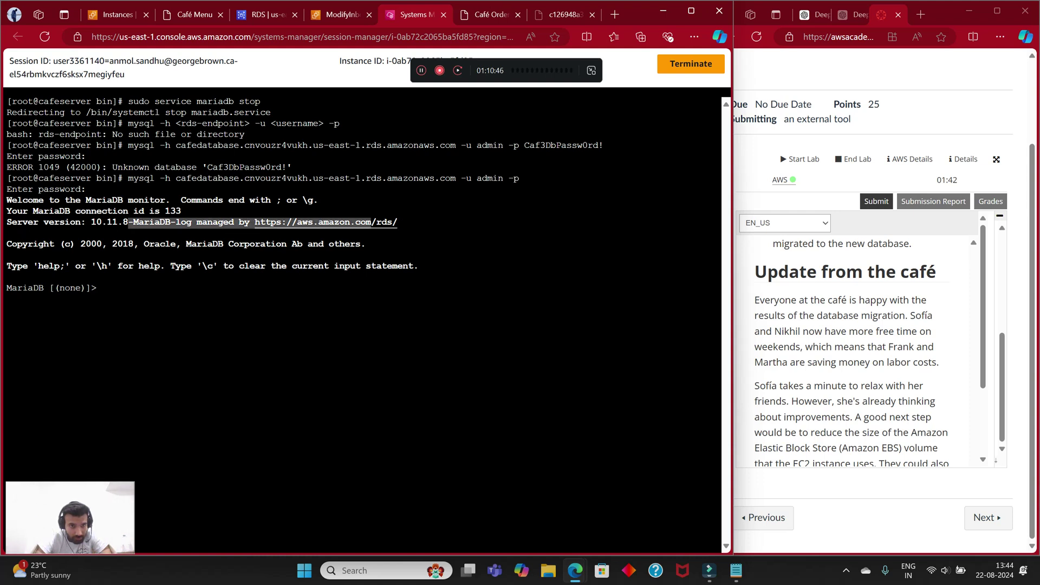
left_click(379, 222)
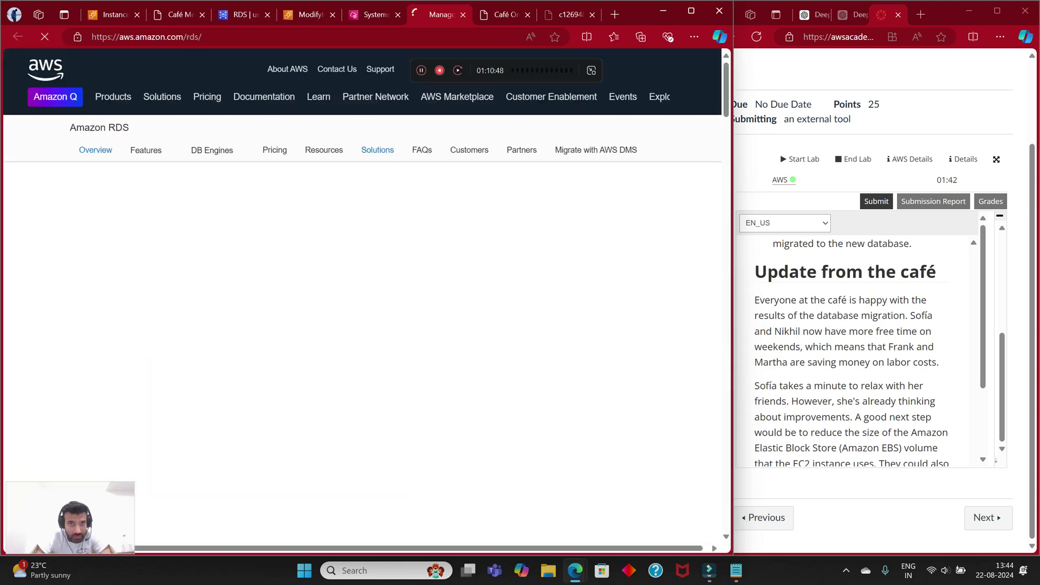
key("ctrl+w")
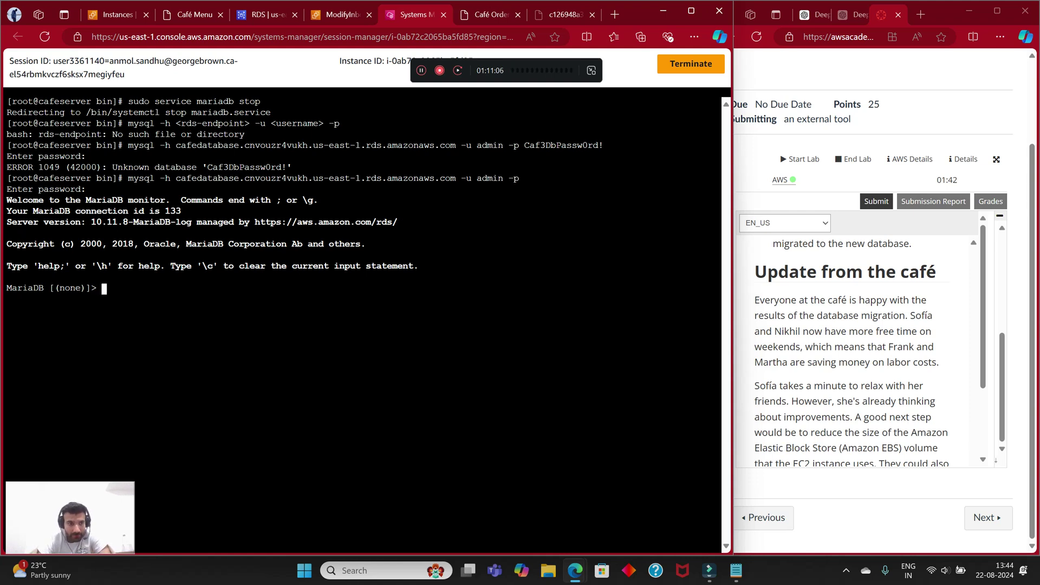
Step: Exit the MariaDB monitor and switch to the EC2 Instances console
type("exit")
key("Return")
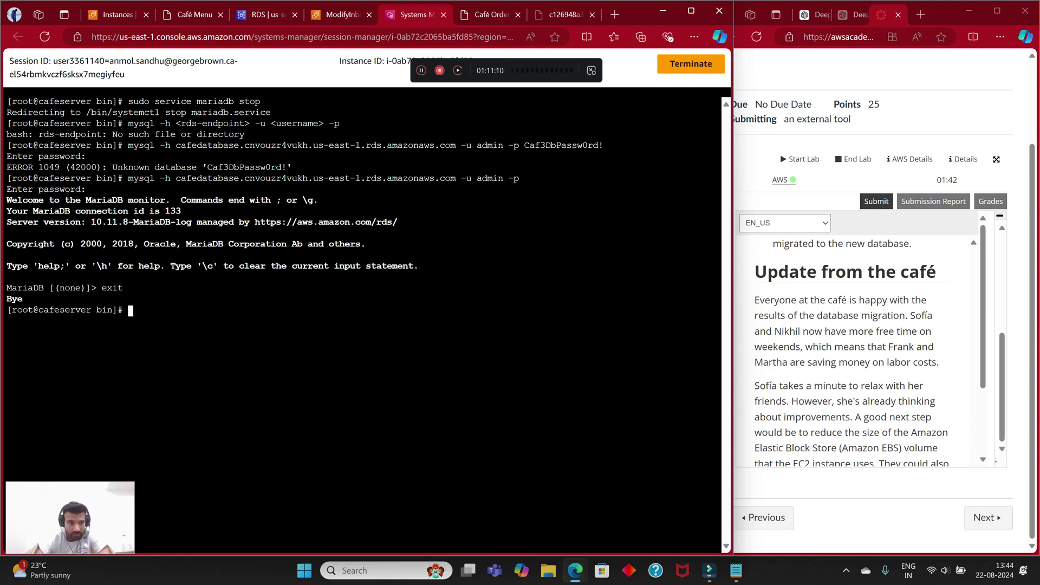
key("Up")
key("Up")
key("Up")
key("Up")
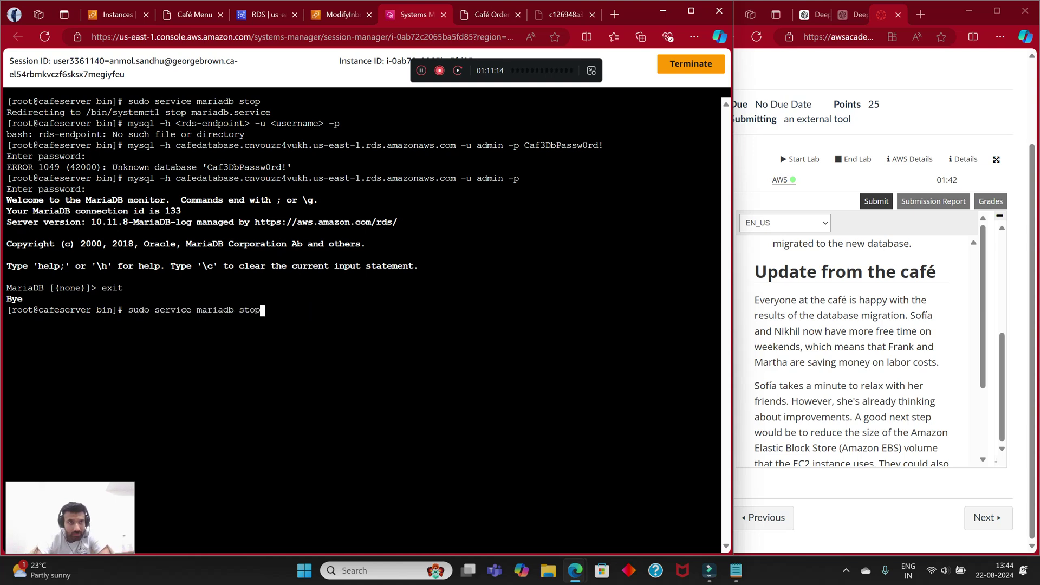
key("ctrl+1")
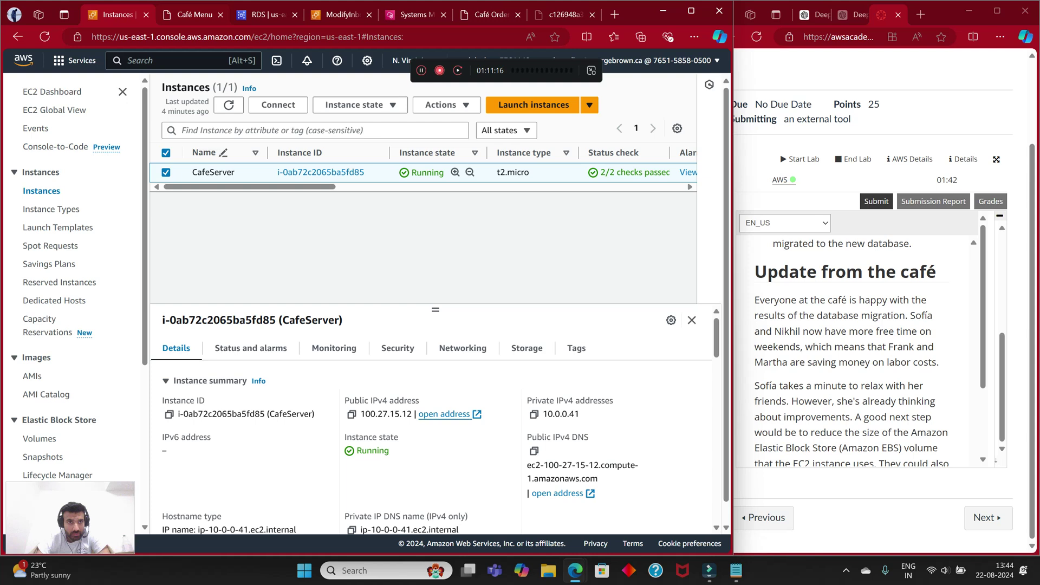
Step: Retest the café Home, Menu and Order History pages, then move to the Systems Manager terminal
key("ctrl+2")
key("F5")
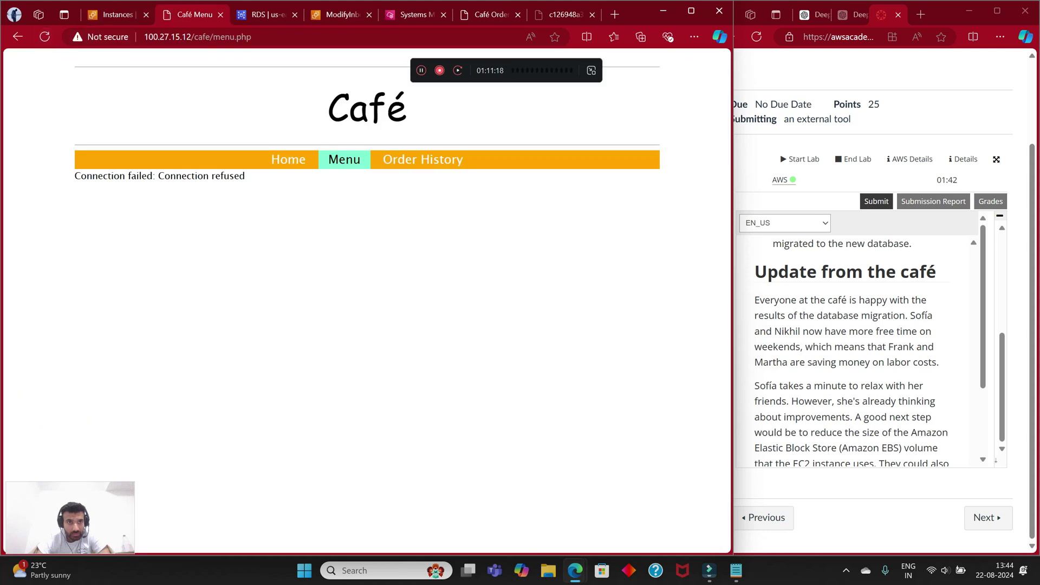
left_click(289, 159)
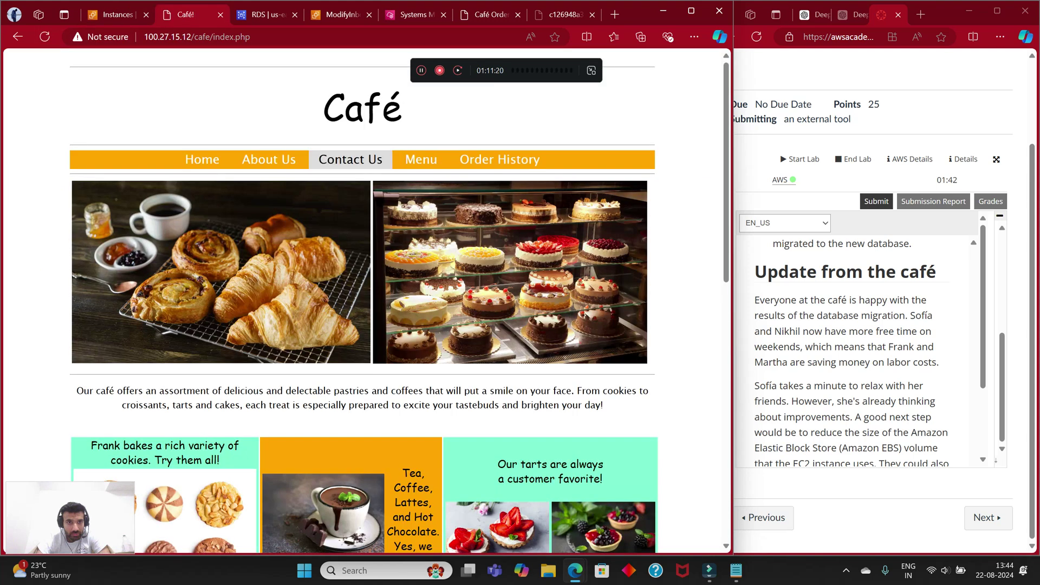
left_click(420, 159)
left_click(422, 159)
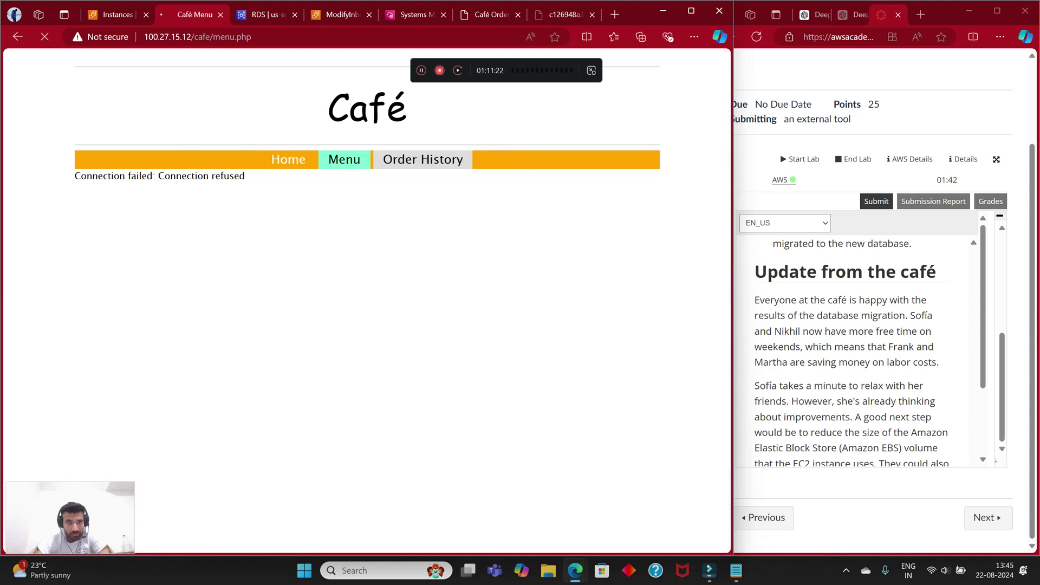
left_click(288, 159)
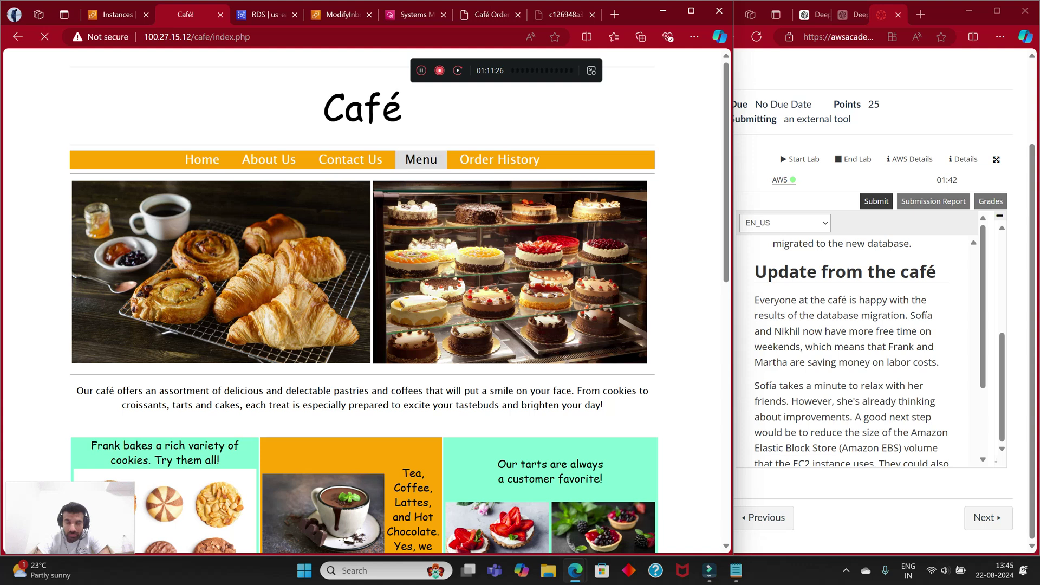
left_click(421, 159)
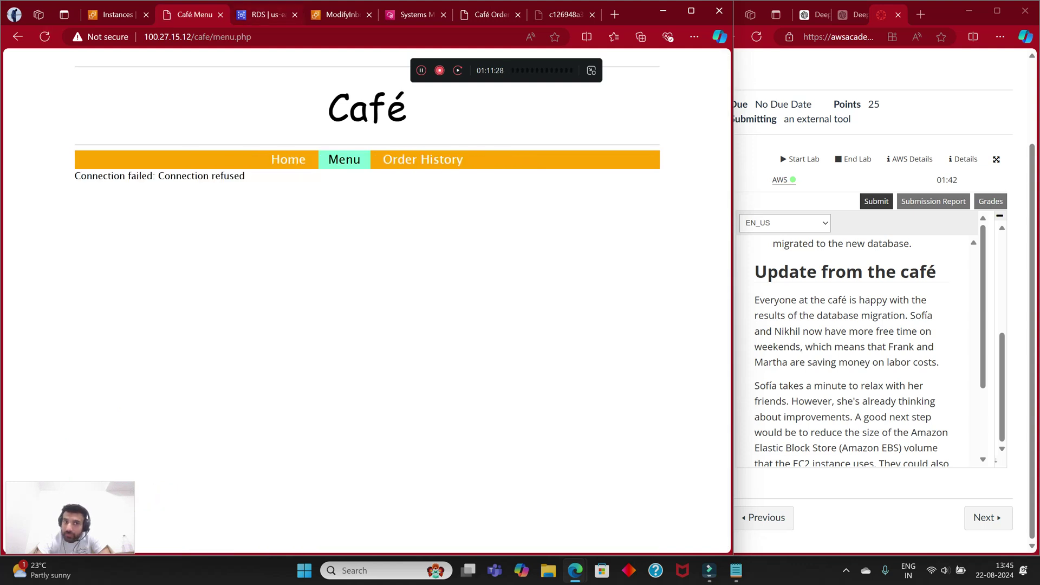
key("ctrl+Tab")
key("ctrl+Tab")
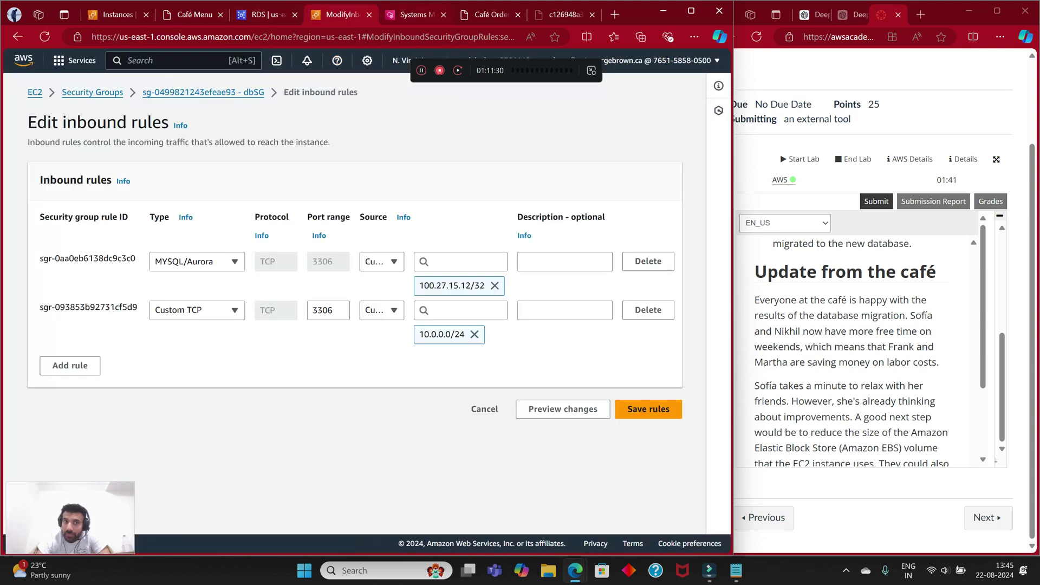
key("ctrl+Tab")
Step: Recall the RDS mysql command without the password and log in with the pasted password
key("Up")
key("Up")
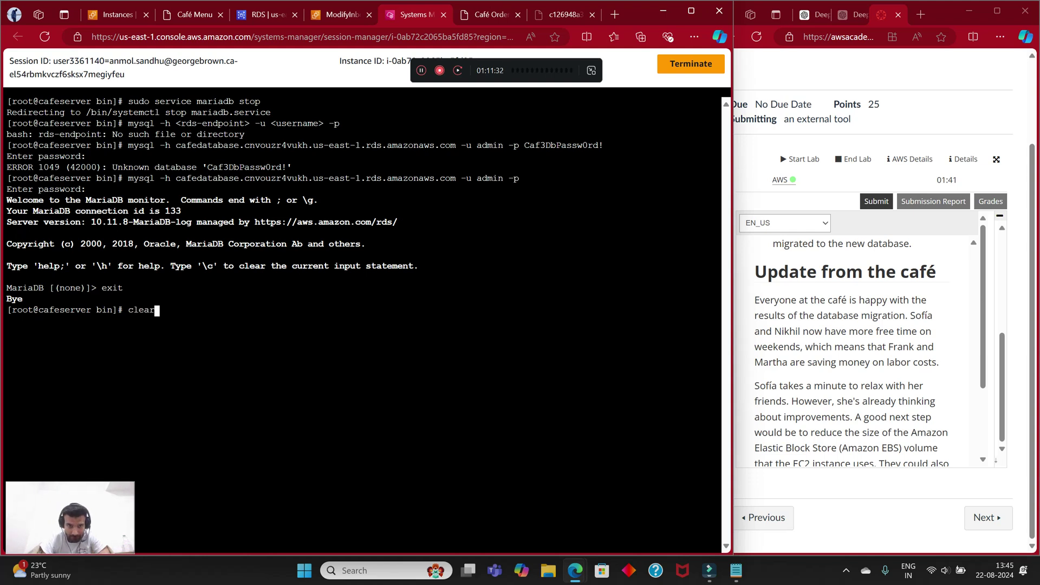
key("Up")
key("Up")
key("Up")
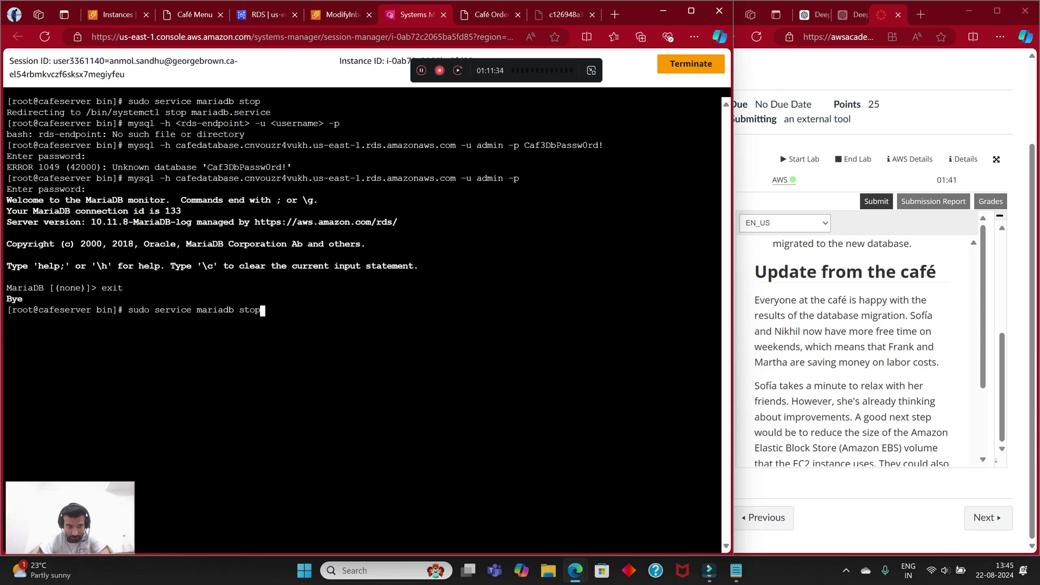
key("Up")
key("Down")
key("BackSpace")
key("BackSpace")
key("BackSpace")
key("BackSpace")
key("BackSpace")
key("BackSpace")
key("BackSpace")
key("BackSpace")
key("BackSpace")
key("BackSpace")
key("BackSpace")
key("BackSpace")
key("BackSpace")
key("BackSpace")
key("BackSpace")
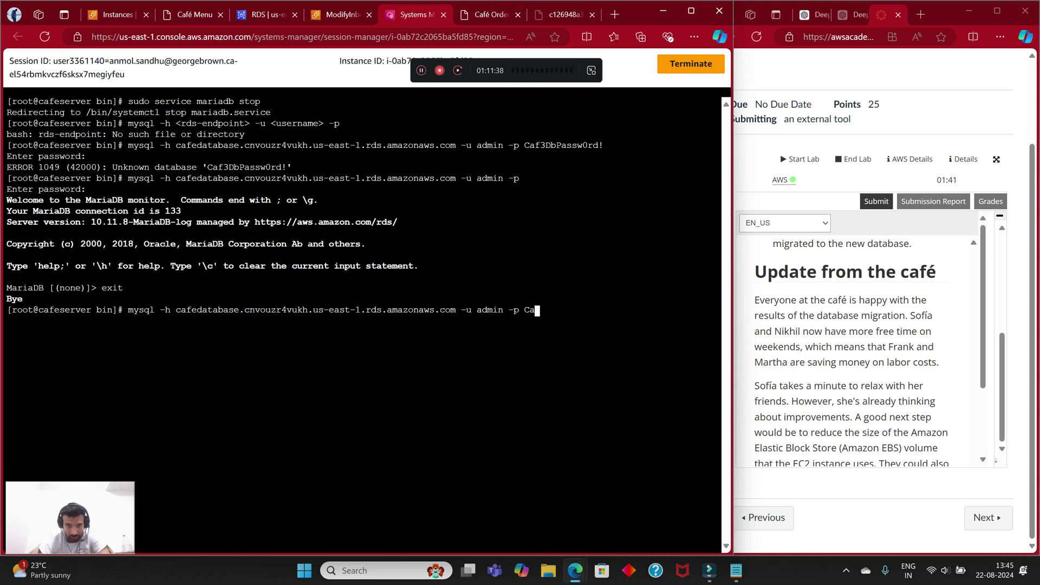
key("Return")
right_click(326, 103)
left_click(368, 219)
key("Return")
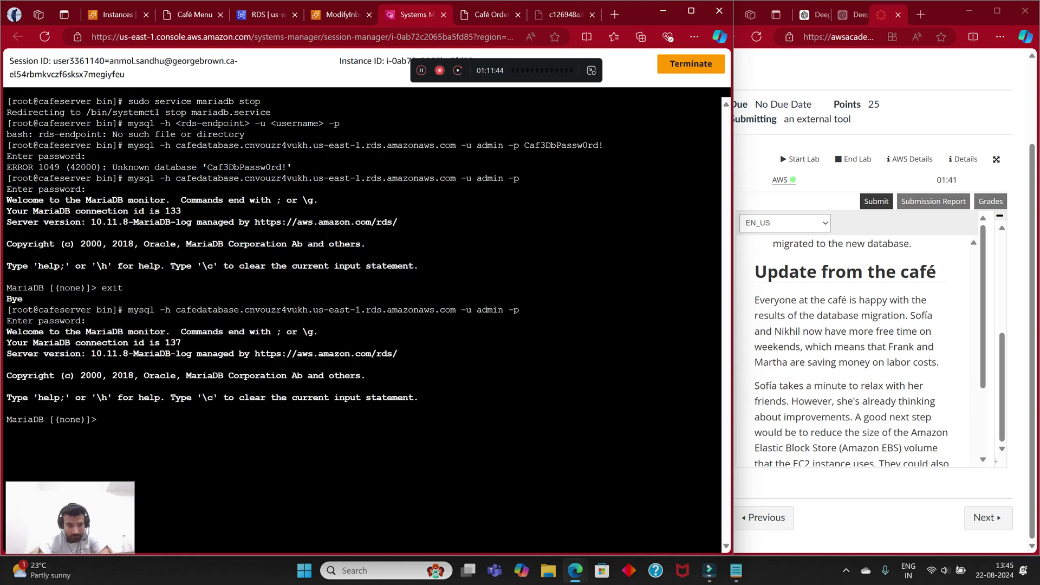
Step: Copy the four SQL verification commands into the terminal and run them to list the 24 orders
scroll(855, 352, "down", 5)
scroll(856, 351, "down", 10)
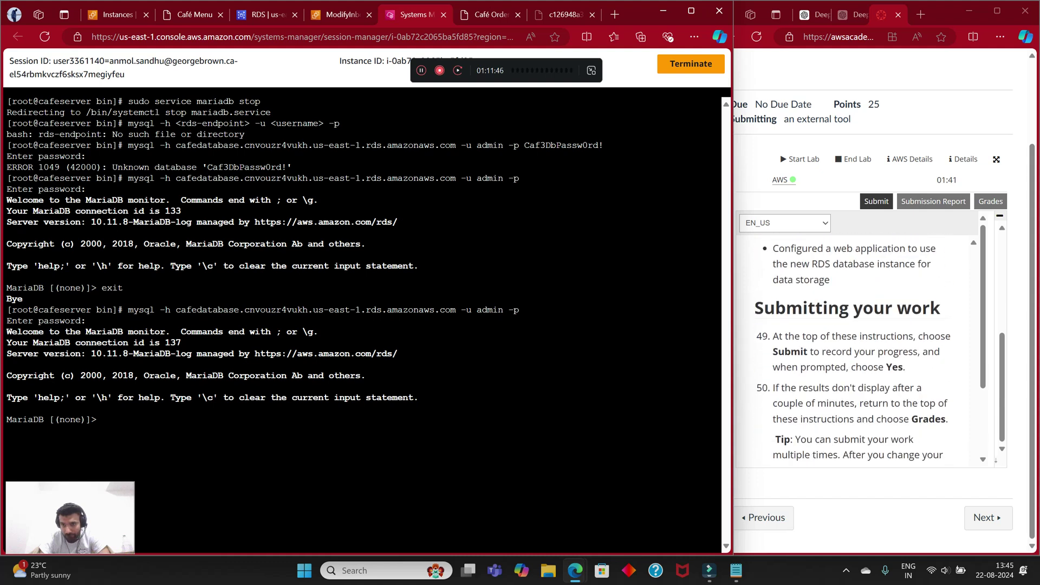
scroll(856, 352, "up", 12)
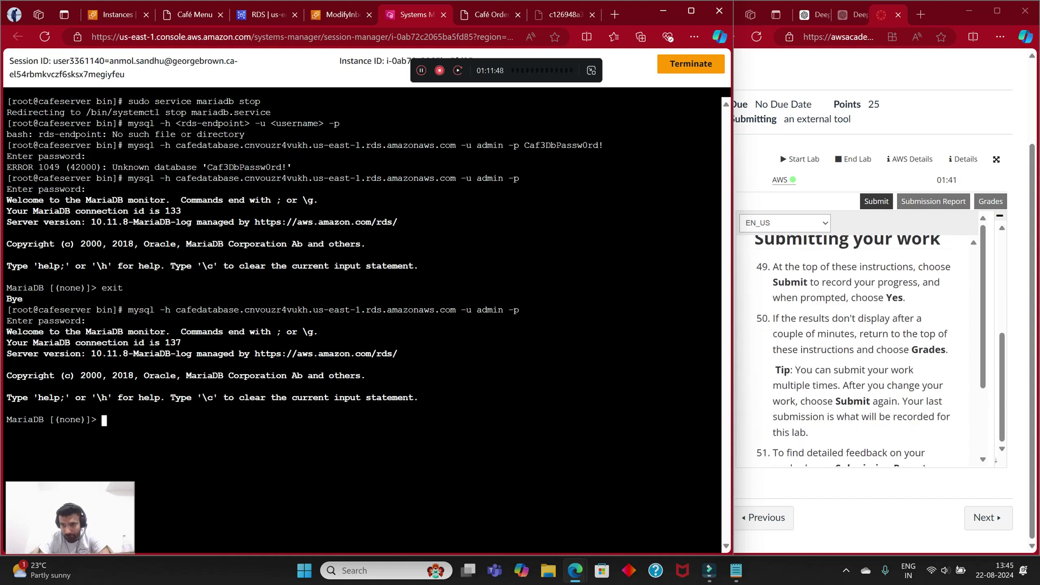
scroll(856, 352, "up", 8)
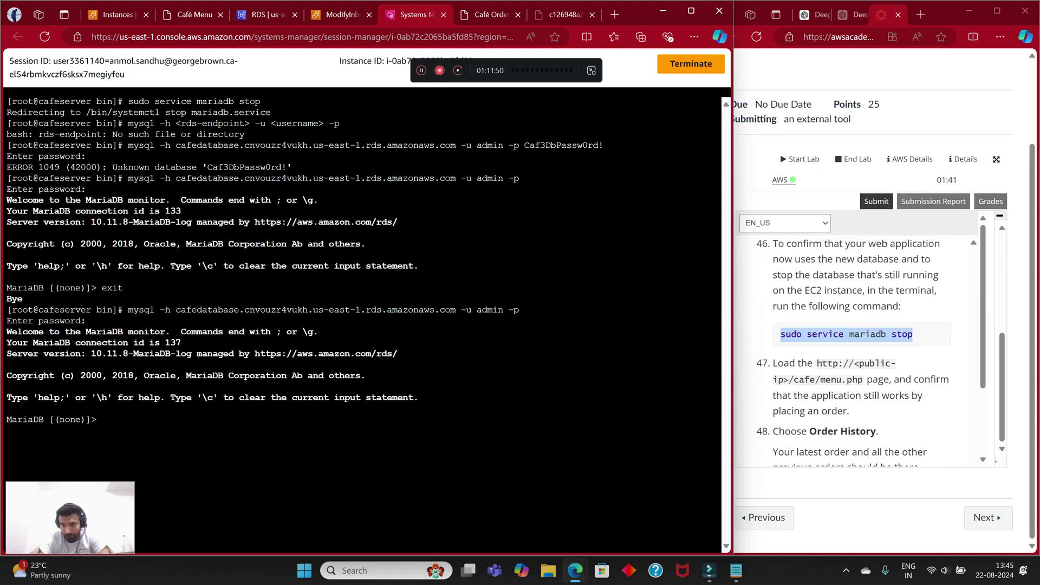
scroll(855, 352, "up", 8)
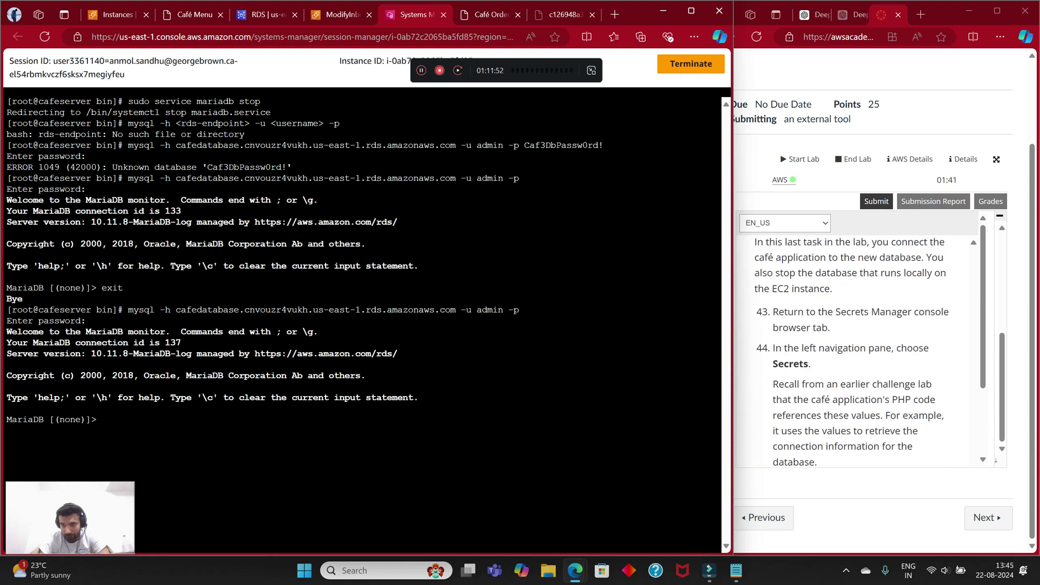
left_click_drag(897, 321, 779, 276)
right_click(780, 278)
left_click(753, 291)
right_click(350, 442)
left_click(390, 325)
key("Return")
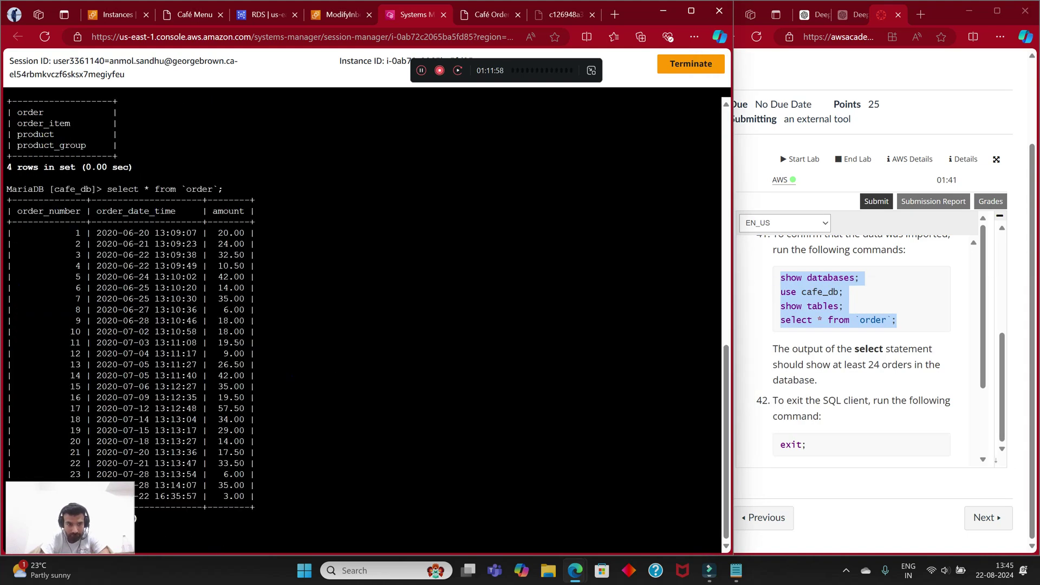
scroll(856, 352, "down", 5)
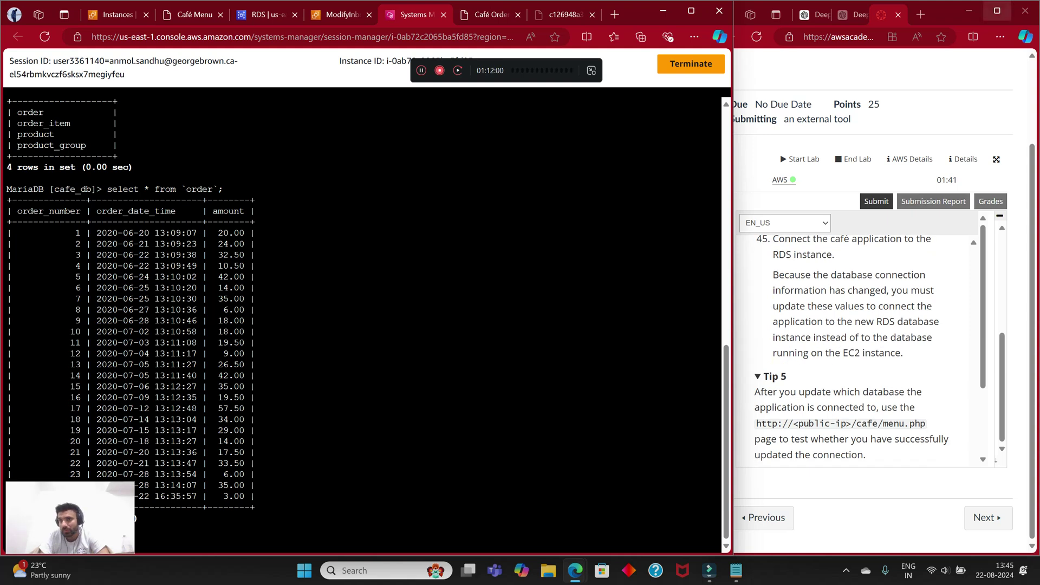
left_click(996, 11)
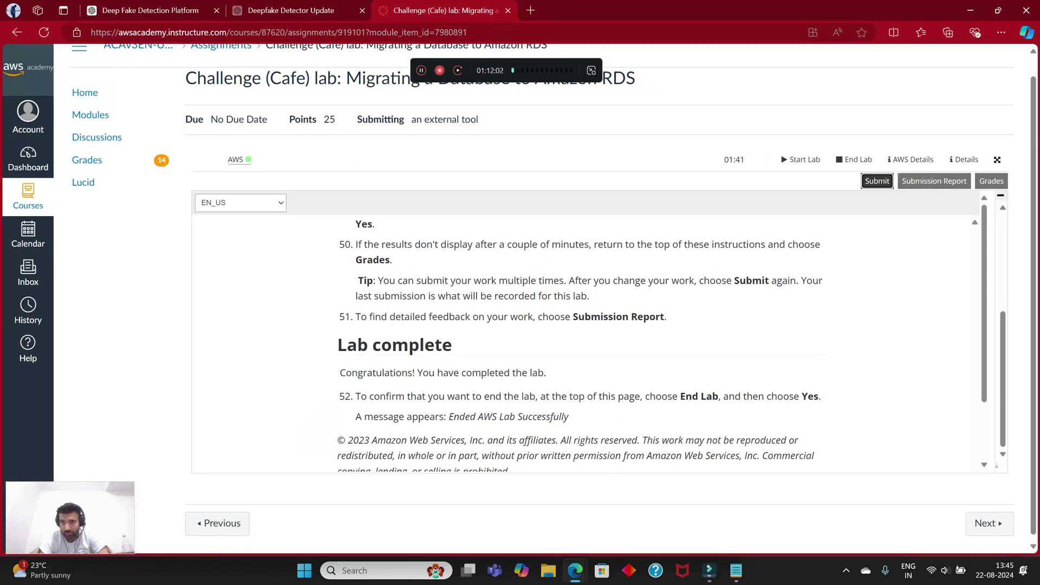
Step: Submit the lab, confirm with Yes, and review the Grades panel showing 20/25
left_click(877, 181)
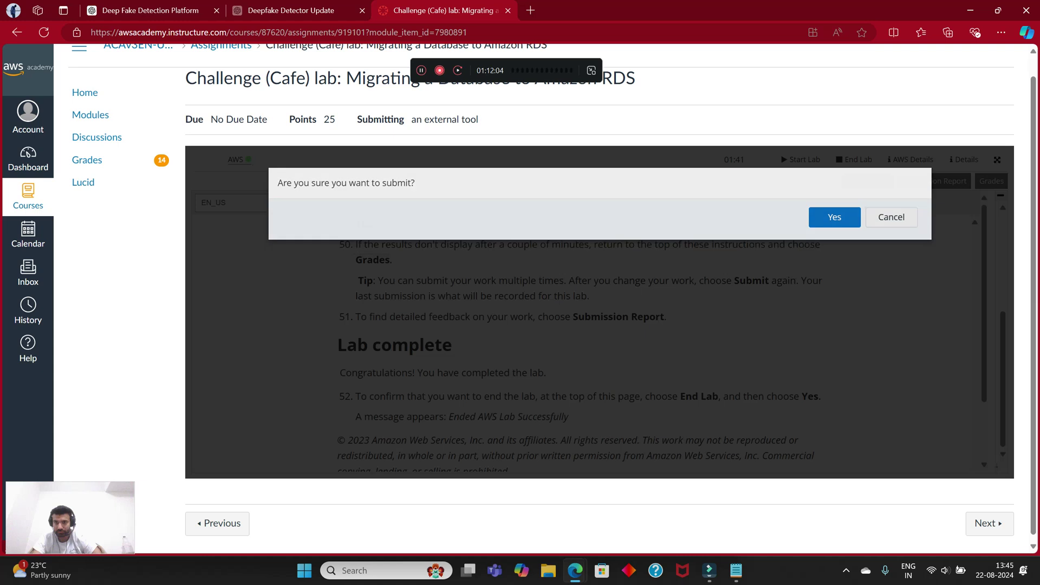
key("Return")
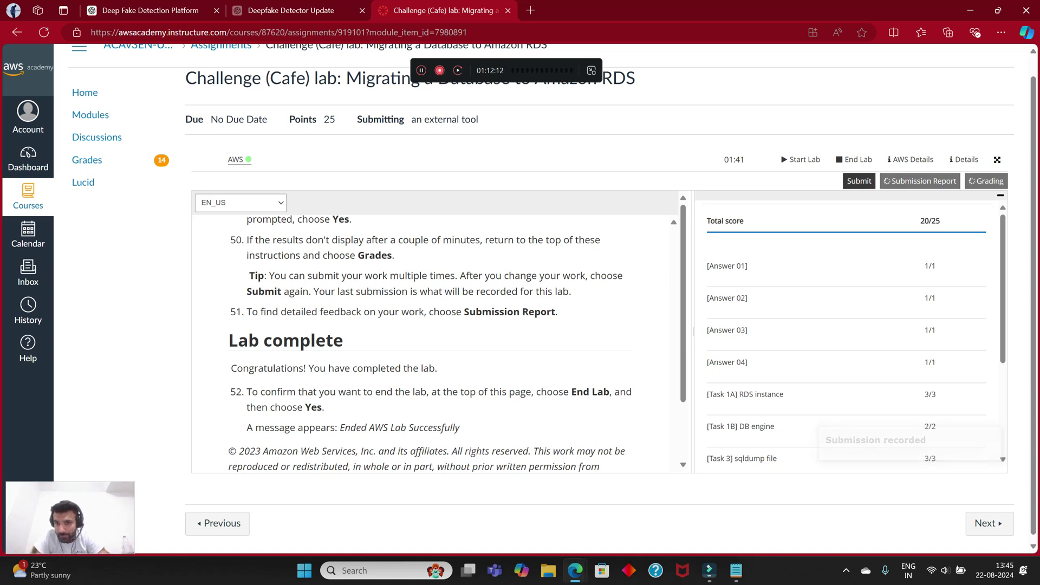
scroll(850, 330, "down", 3)
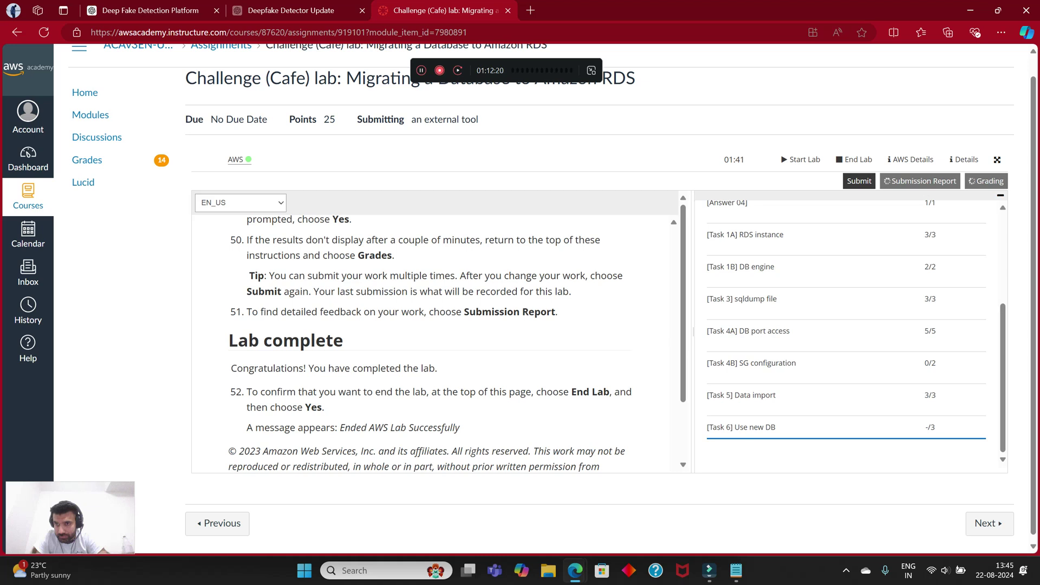
scroll(850, 330, "up", 5)
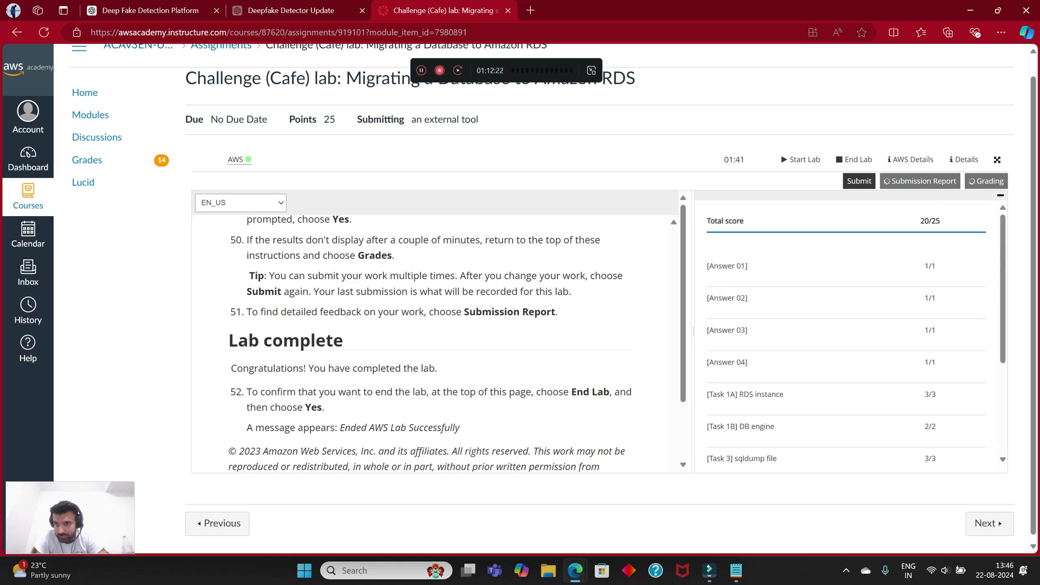
scroll(850, 330, "down", 5)
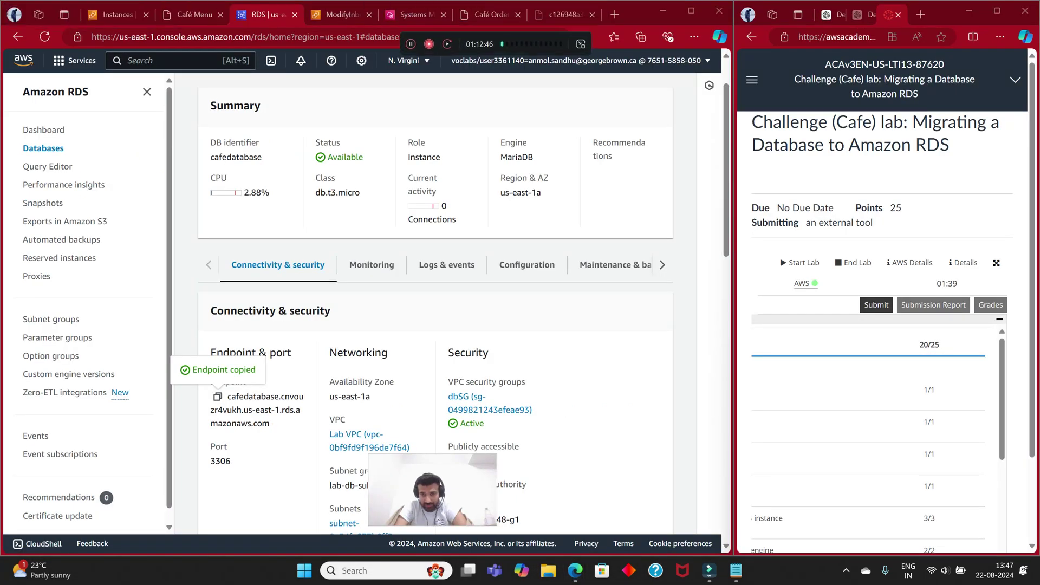
Step: Scroll the Canvas pane and maximize the AWS Academy lab window
scroll(878, 379, "down", 5)
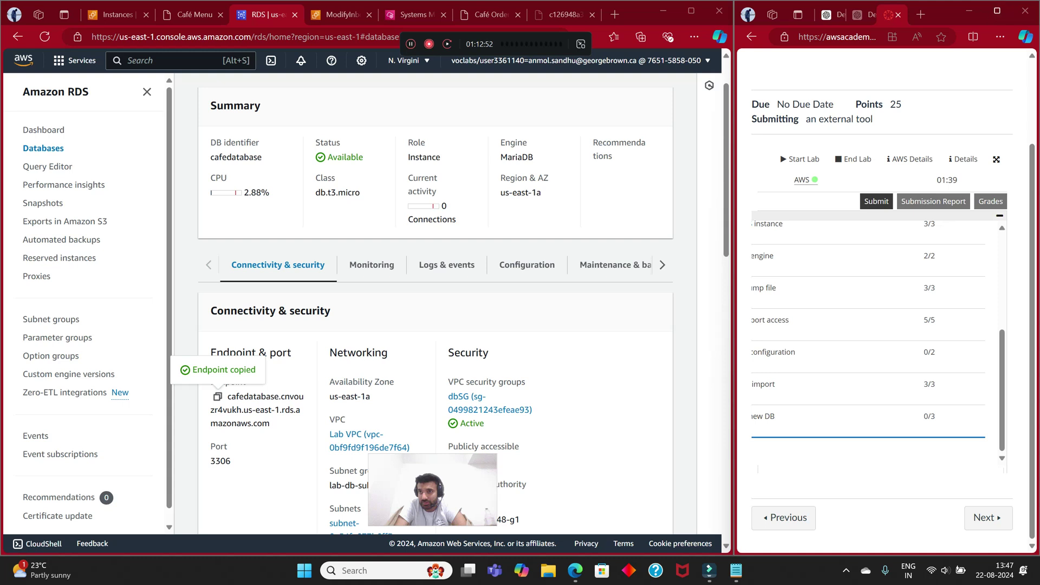
left_click(997, 11)
scroll(431, 344, "up", 12)
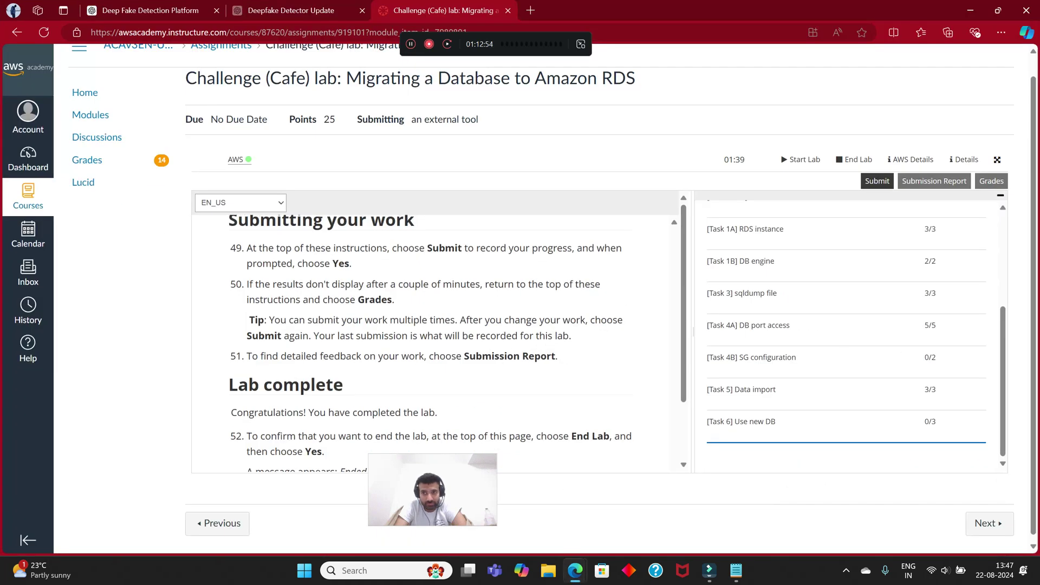
scroll(430, 344, "down", 6)
scroll(430, 344, "down", 4)
scroll(430, 343, "up", 12)
scroll(430, 344, "up", 1)
scroll(431, 344, "down", 5)
scroll(431, 343, "up", 1)
left_click_drag(228, 264, 351, 312)
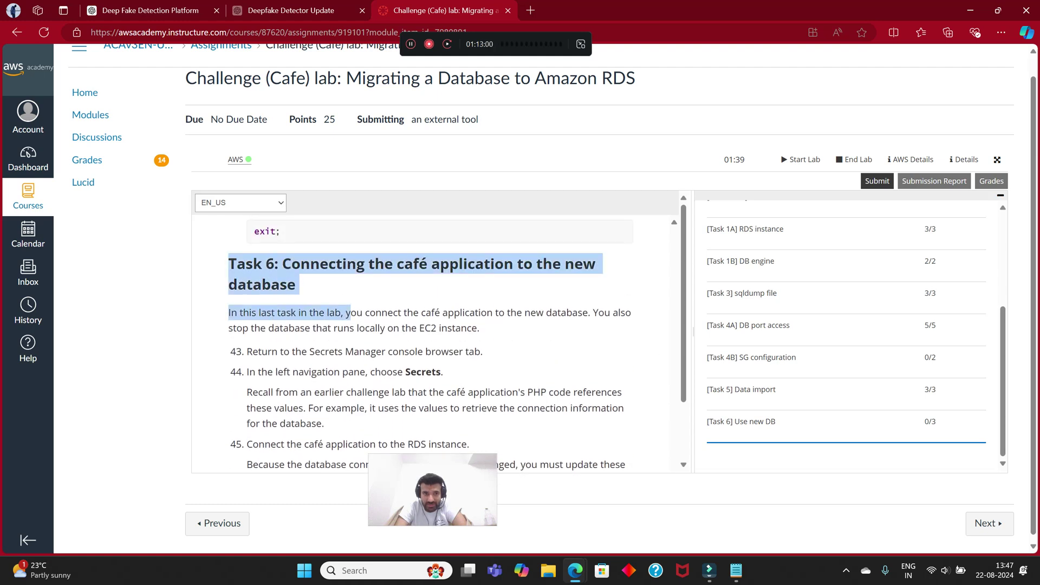
left_click(351, 312)
scroll(430, 344, "up", 9)
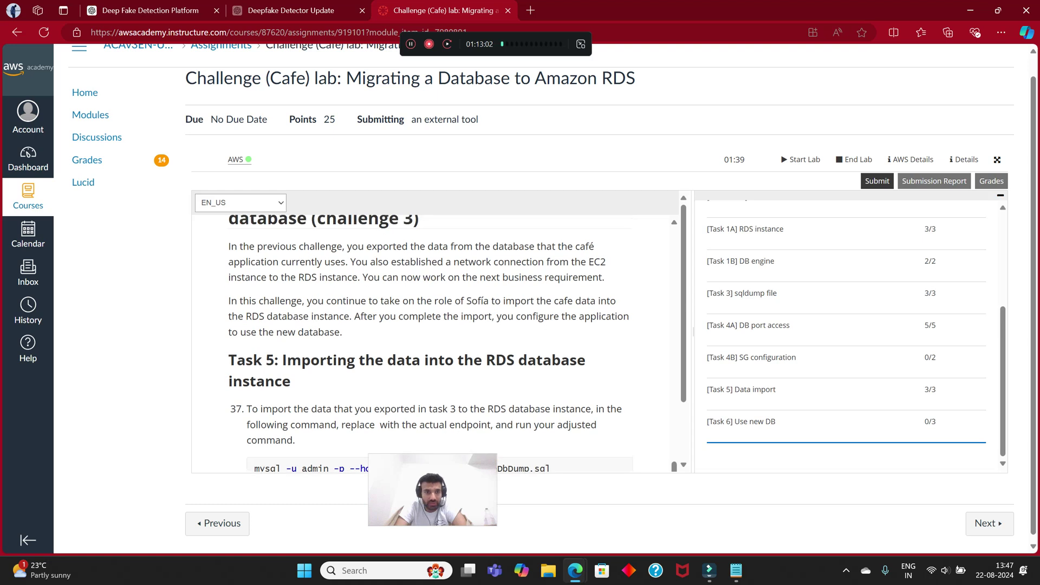
scroll(430, 344, "up", 10)
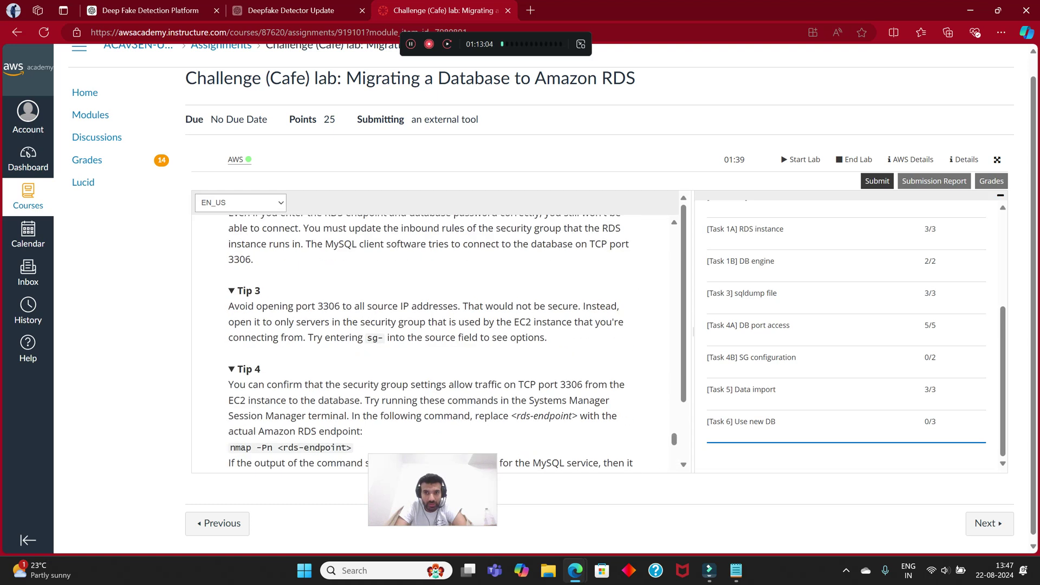
scroll(431, 344, "up", 2)
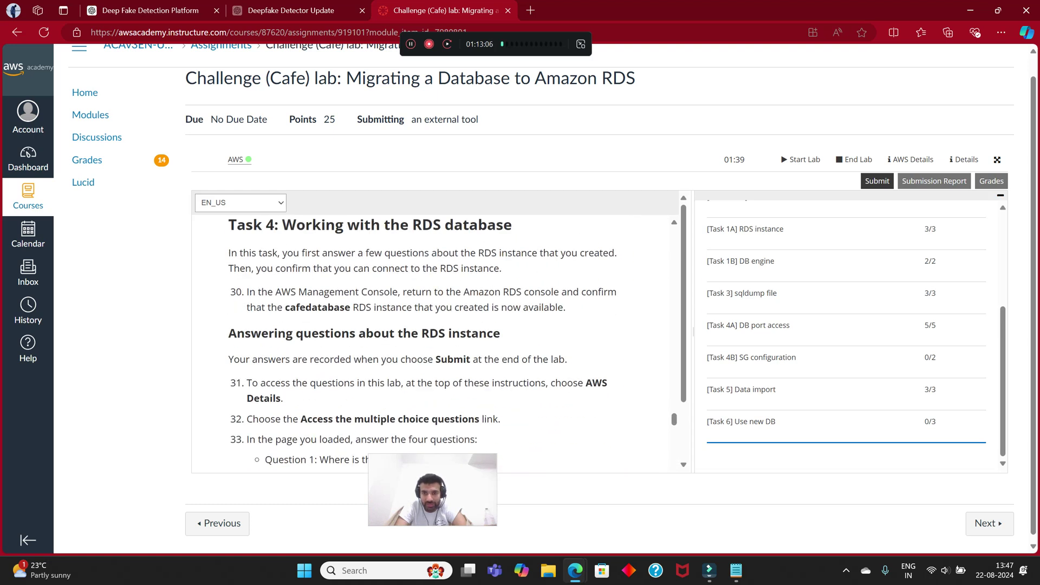
scroll(430, 344, "up", 15)
scroll(430, 344, "down", 5)
scroll(431, 343, "down", 15)
scroll(431, 344, "up", 5)
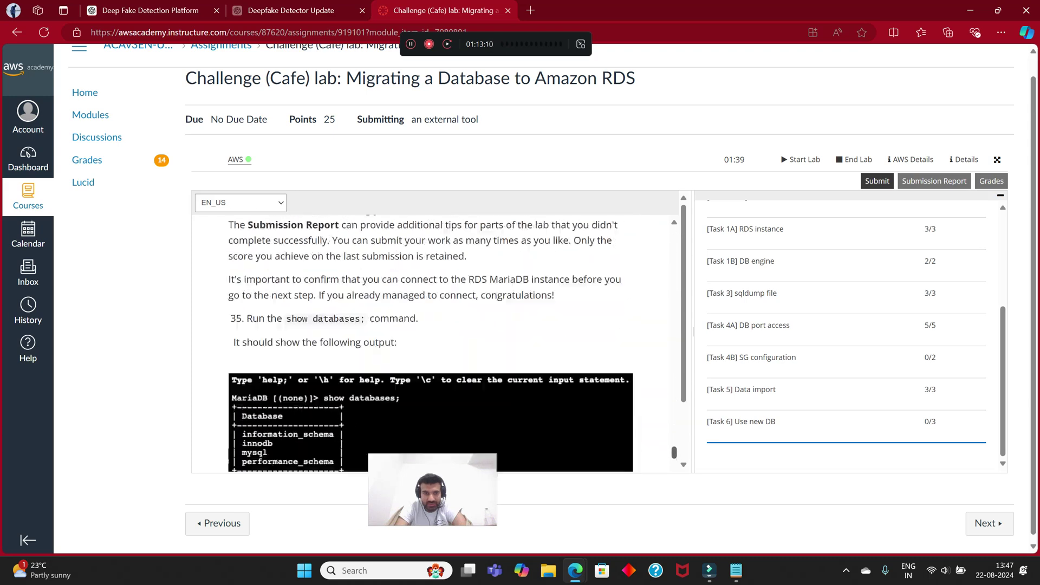
scroll(430, 343, "down", 6)
scroll(430, 344, "up", 1)
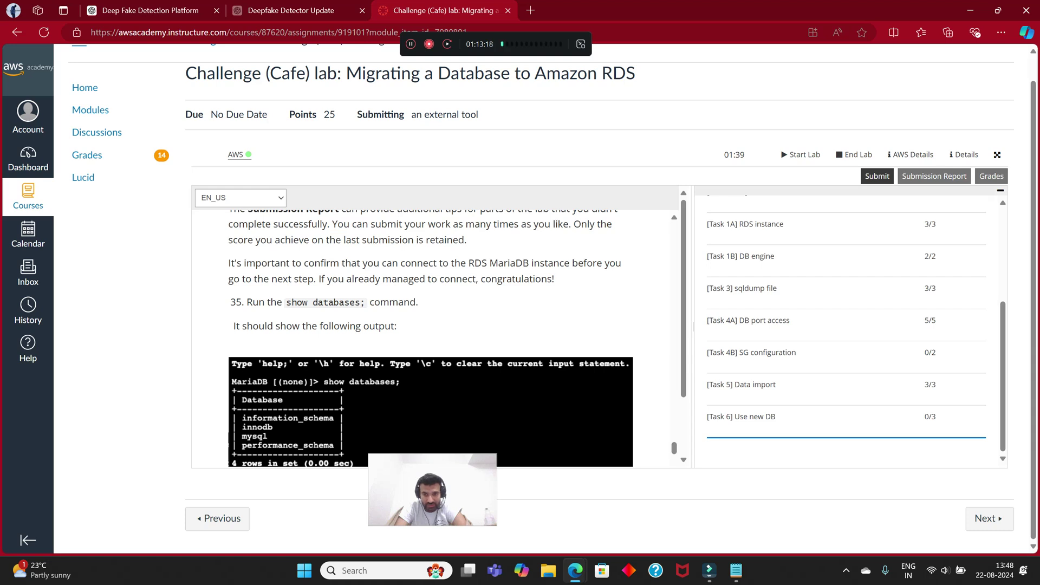
left_click_drag(765, 417, 726, 416)
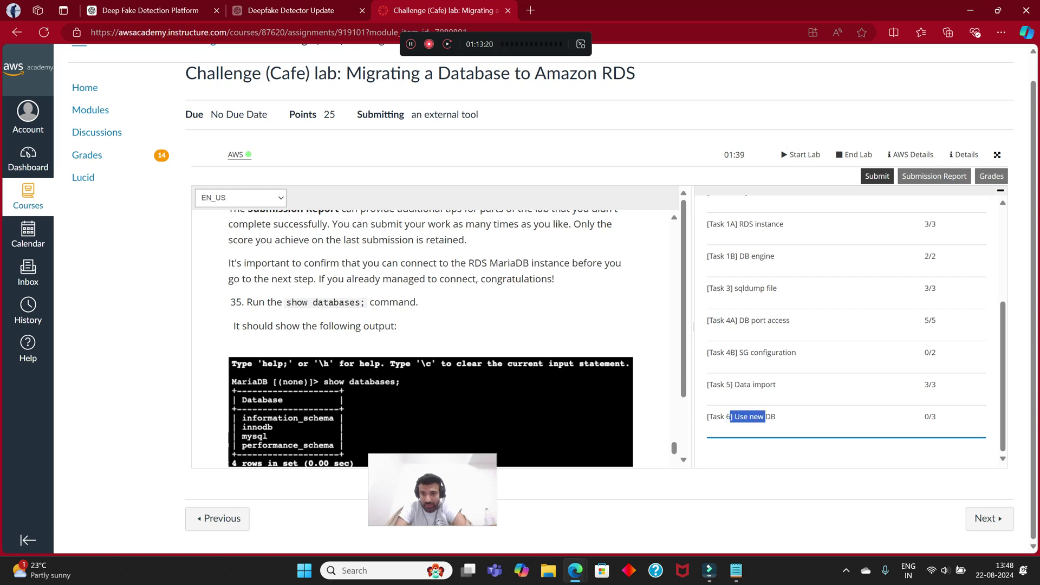
scroll(856, 336, "up", 1)
left_click_drag(796, 413, 735, 413)
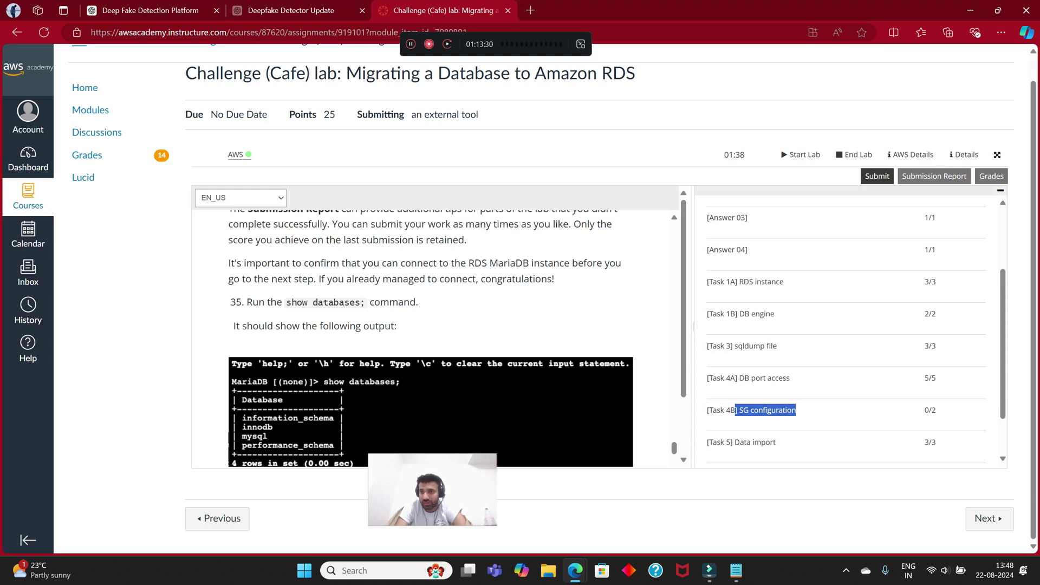
scroll(846, 330, "up", 2)
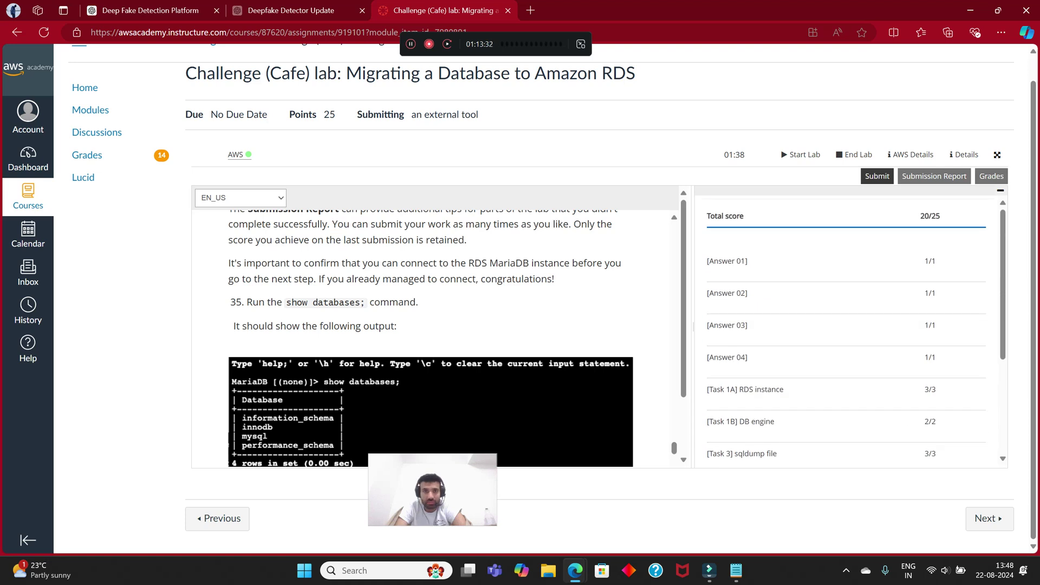